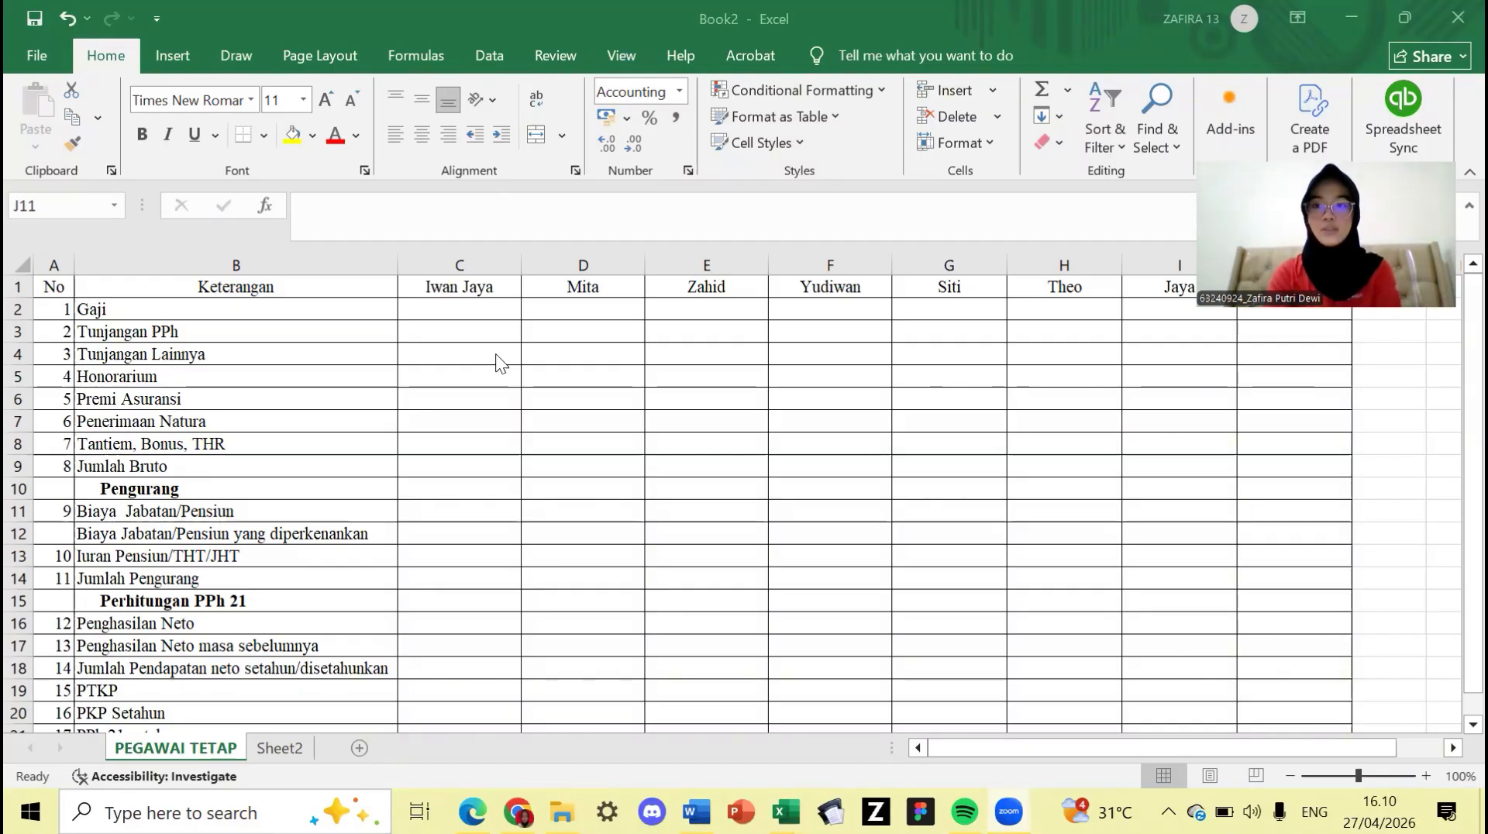
- On the PEGAWAI TETAP sheet, enter =15000000*12 in C2 and =10000000*12 in D2
{"action": "left_click", "coordinate": [268, 746]}
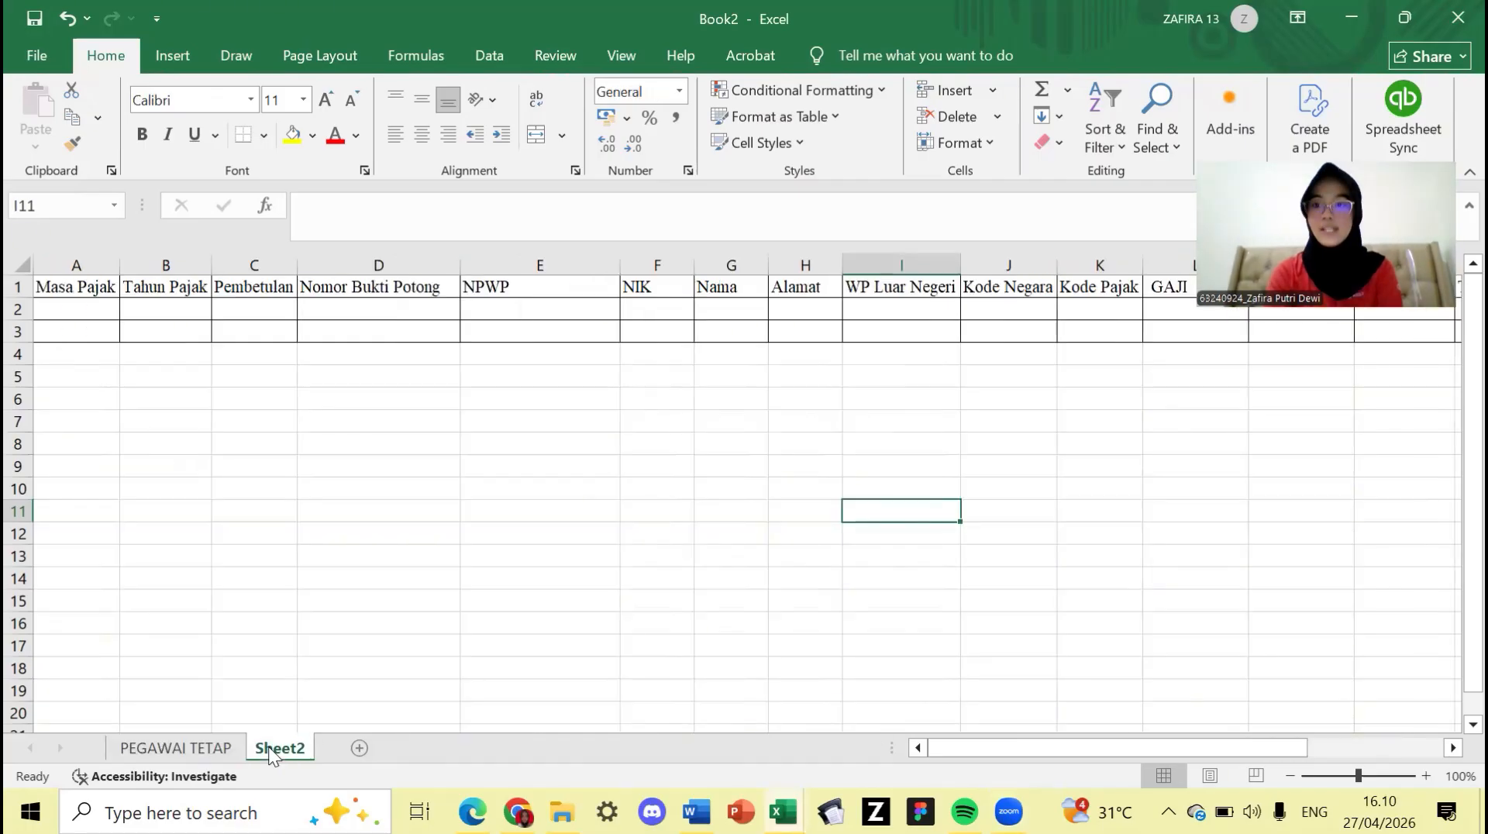
{"action": "left_click", "coordinate": [199, 751]}
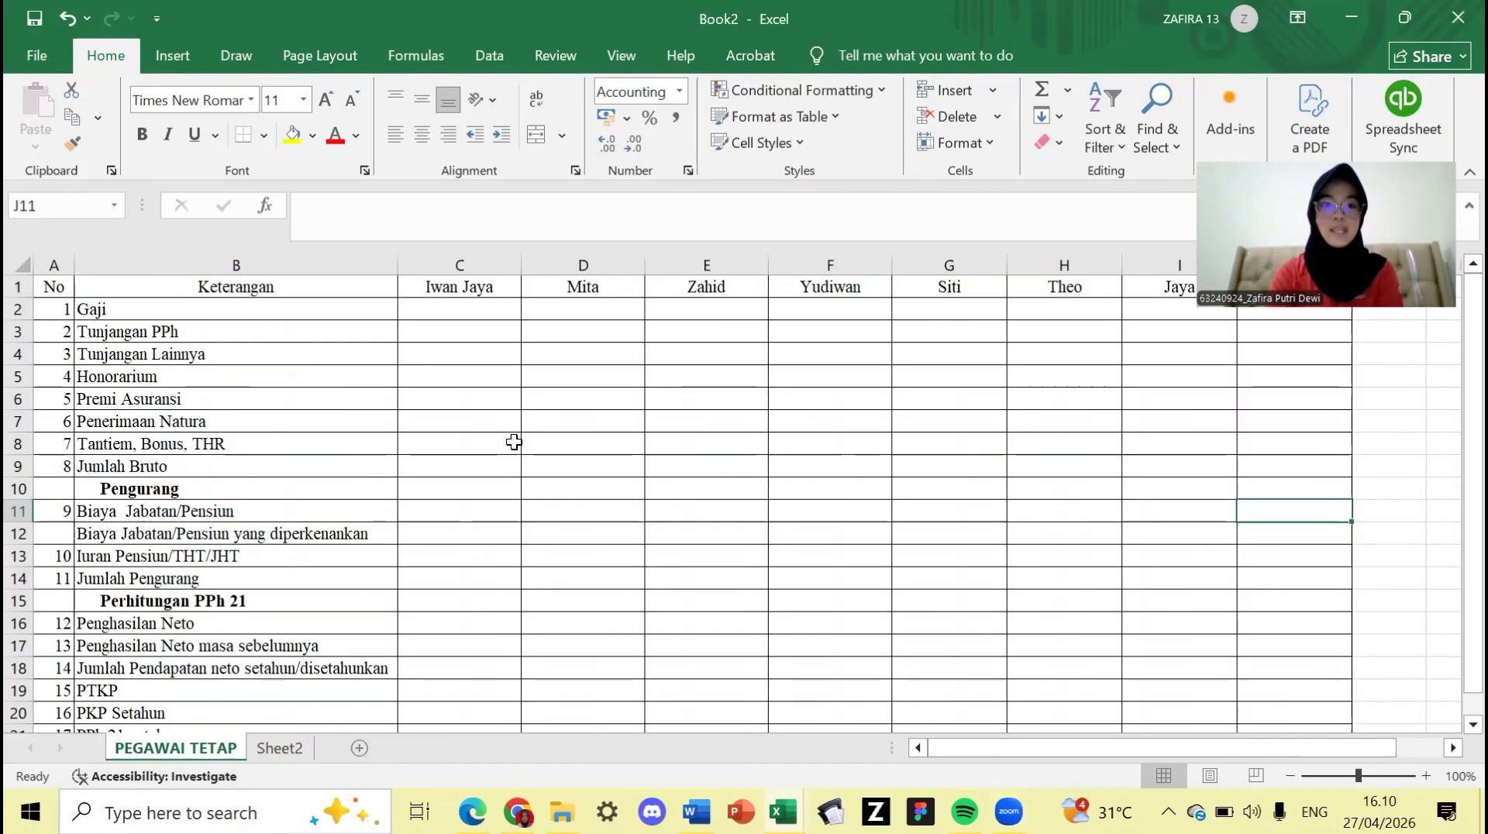
{"action": "left_click", "coordinate": [488, 309]}
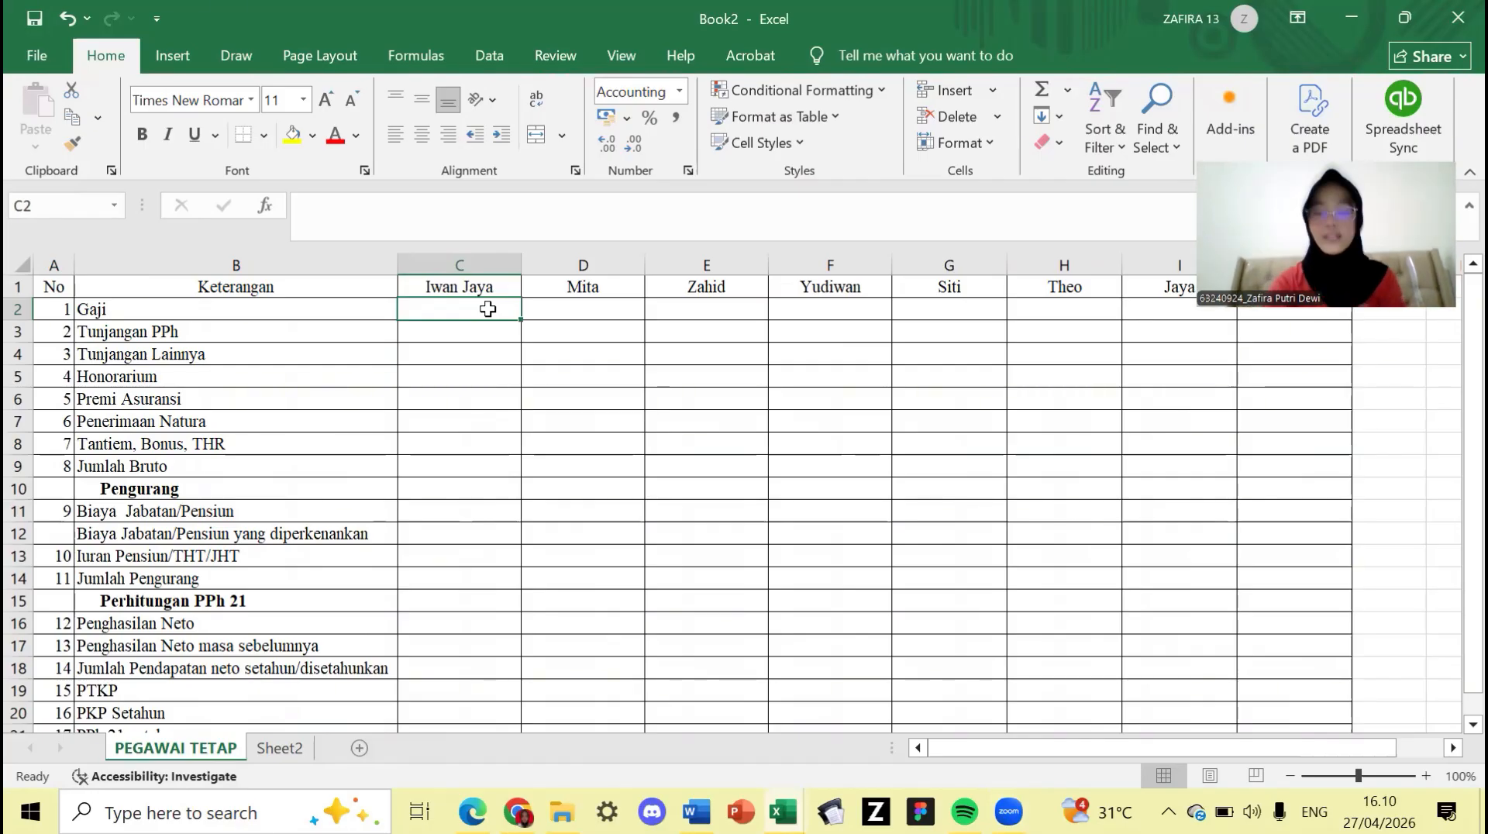
{"action": "type", "text": "=1"}
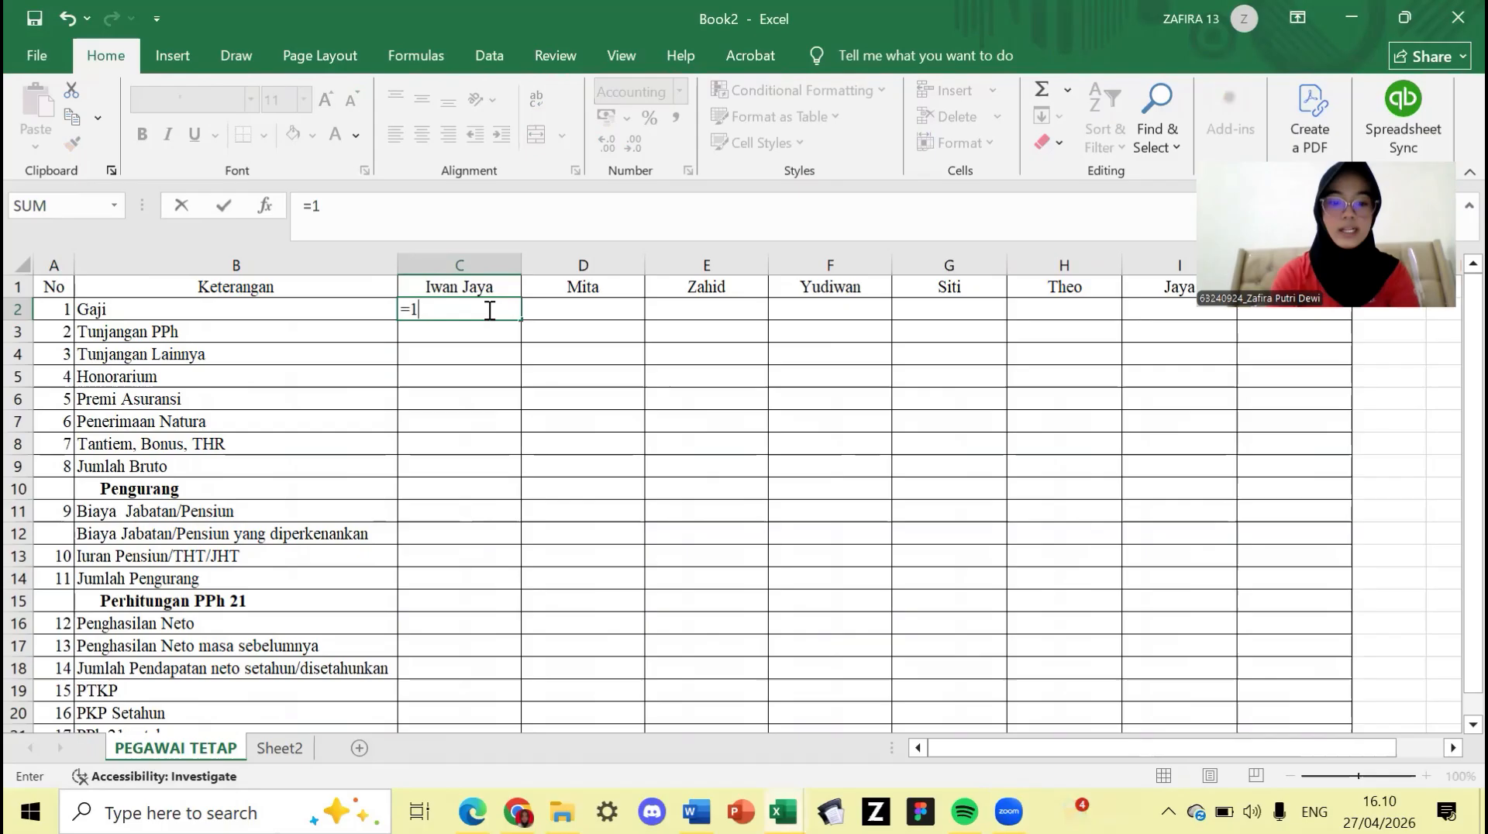
{"action": "type", "text": "5000000"}
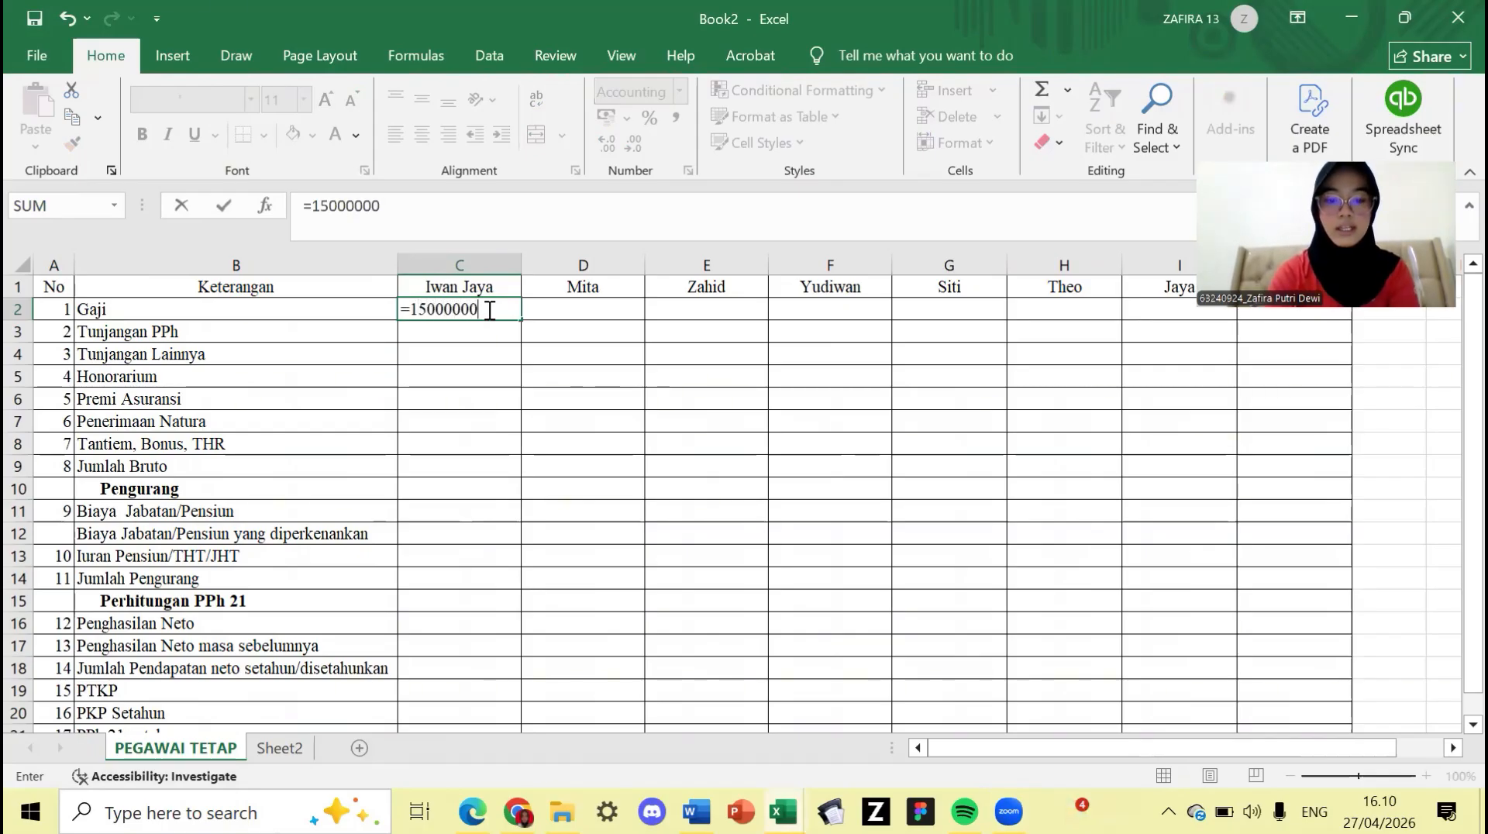
{"action": "type", "text": "*"}
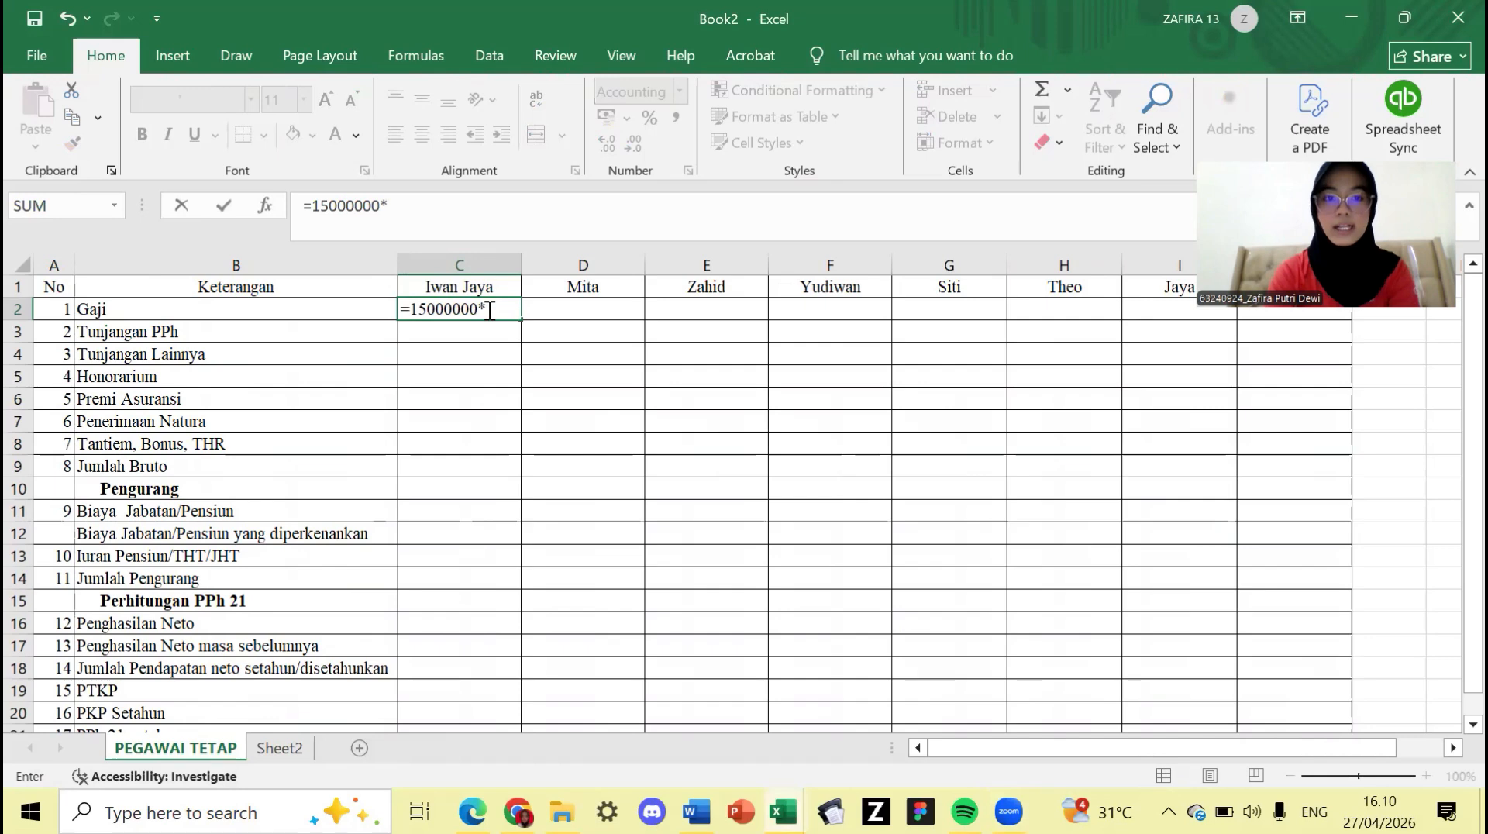
{"action": "type", "text": "12"}
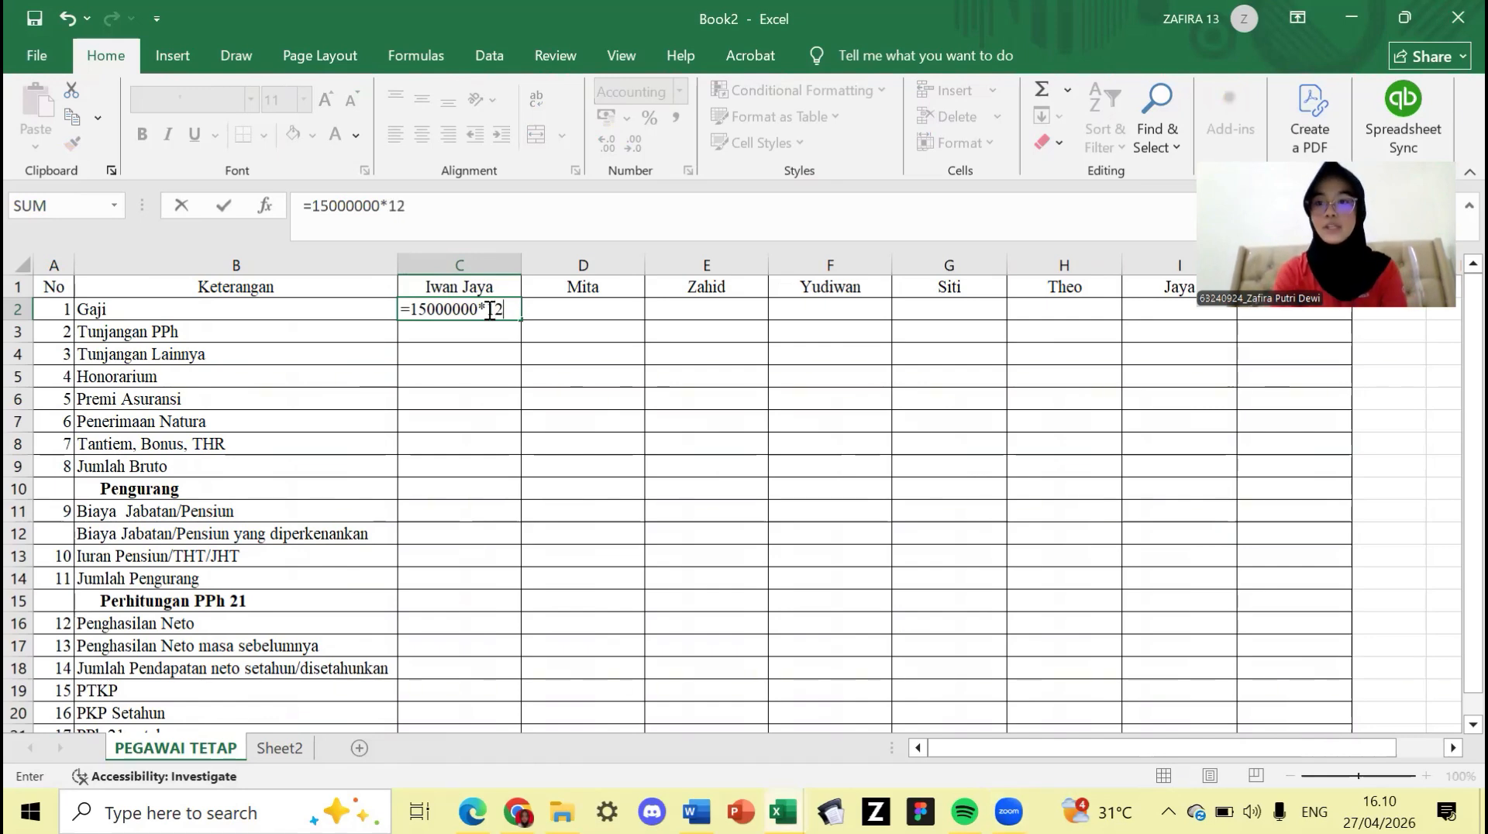
{"action": "key", "text": "Return"}
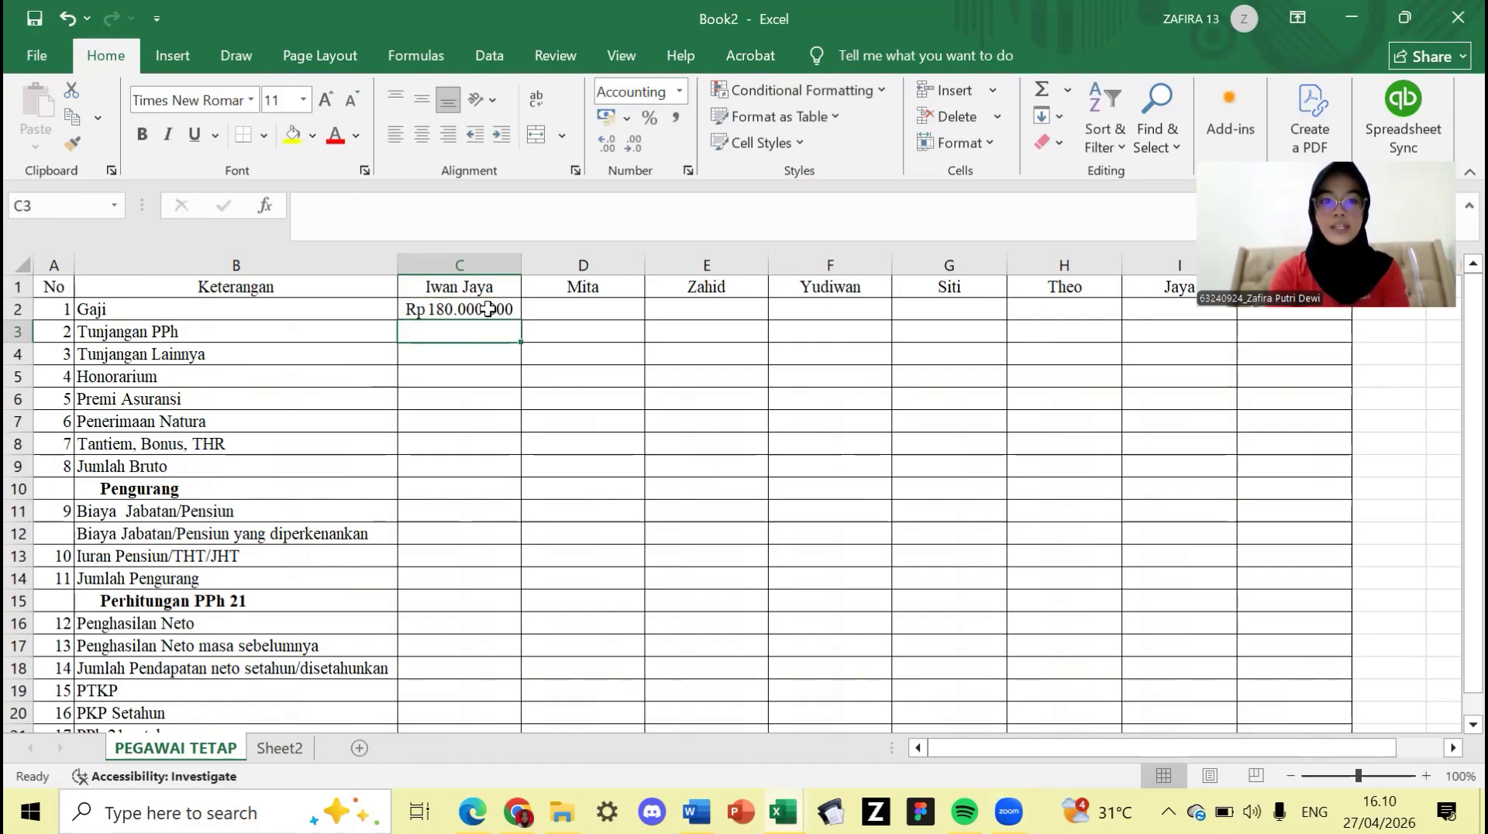
{"action": "left_click", "coordinate": [549, 308]}
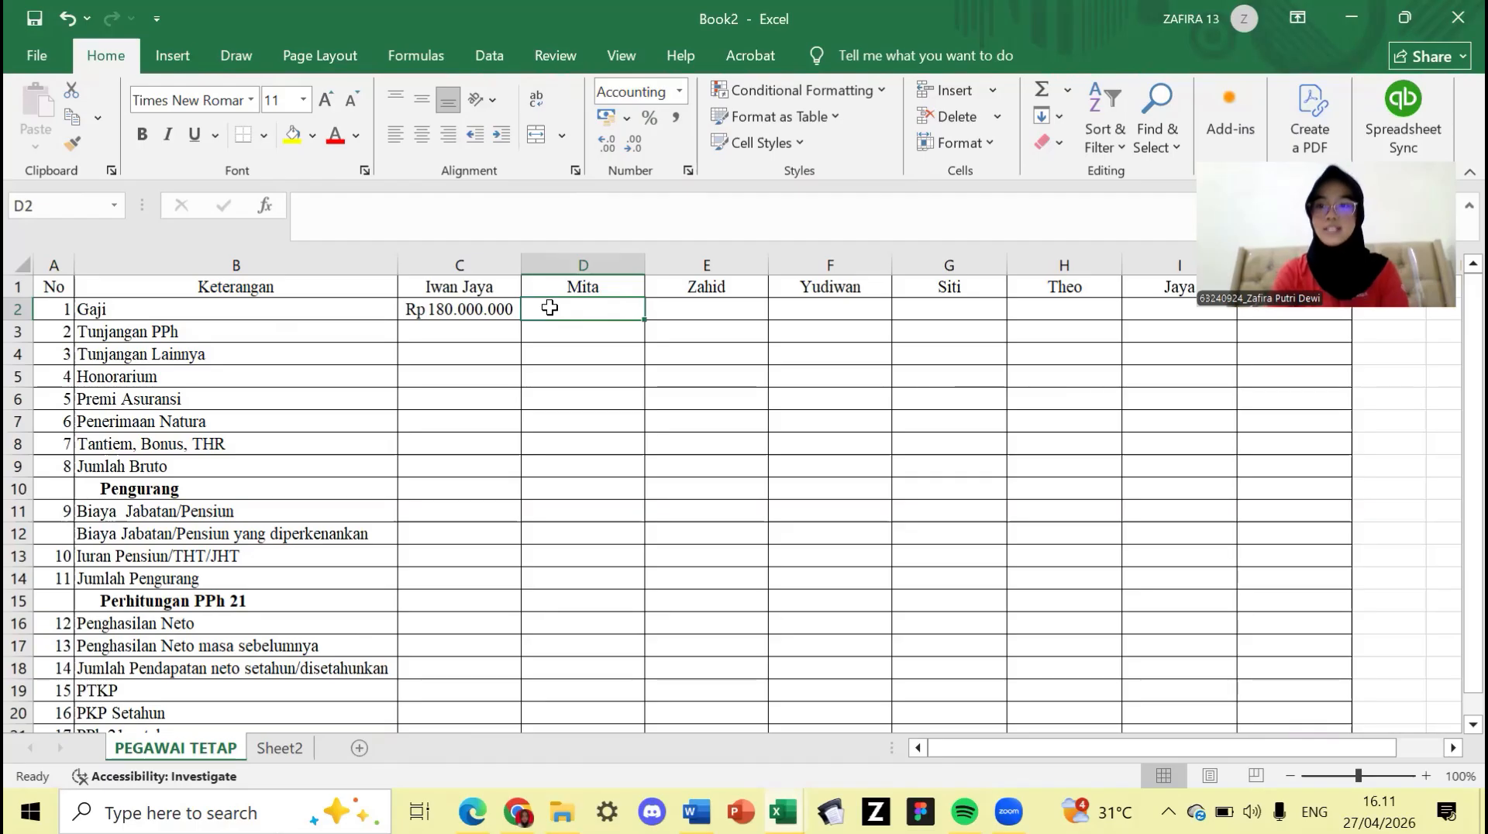
{"action": "type", "text": "=10"}
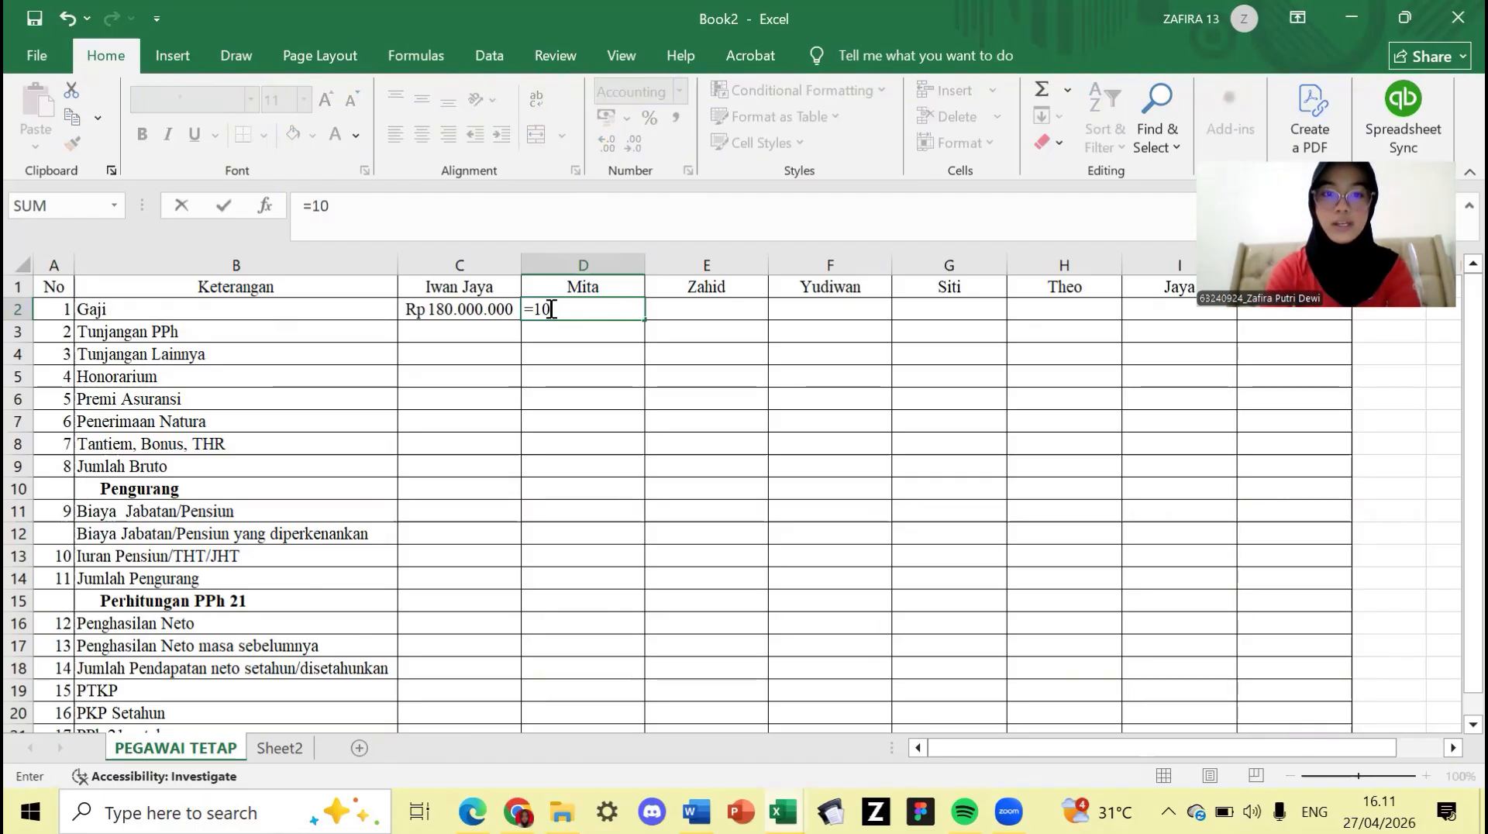
{"action": "type", "text": "000000"}
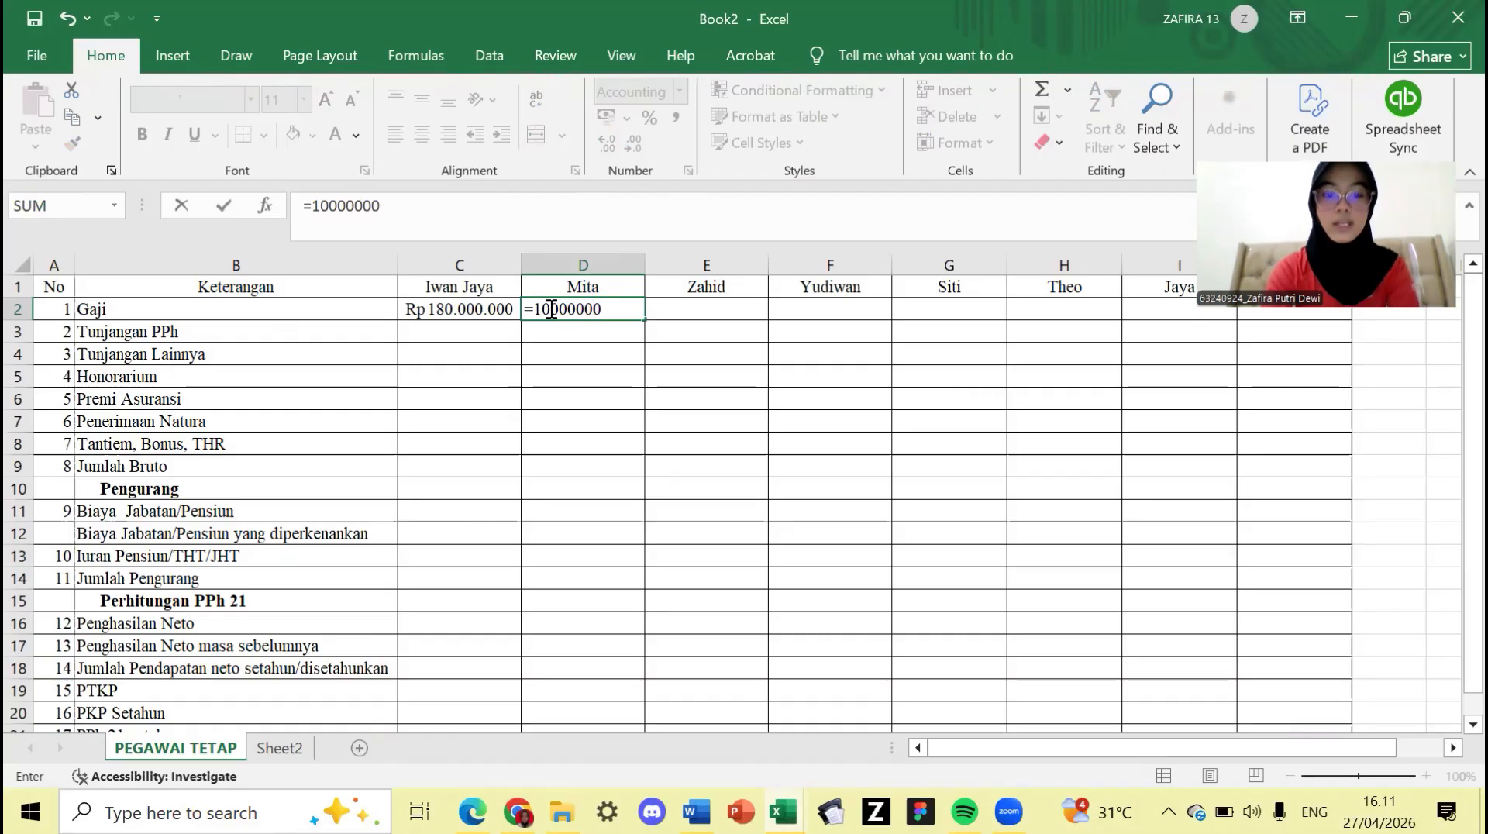
{"action": "type", "text": "*12"}
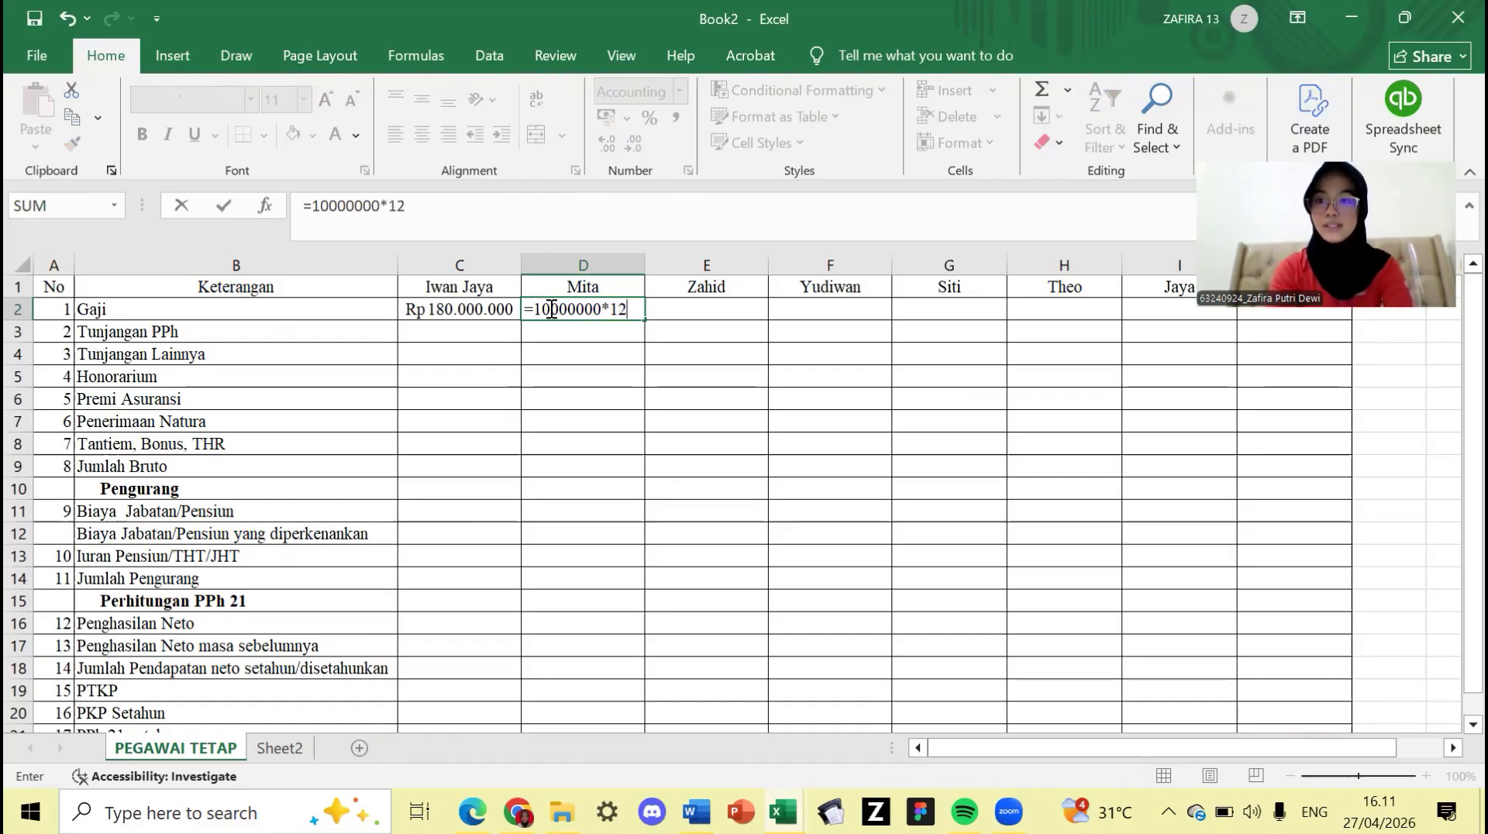
{"action": "key", "text": "Return"}
- Enter the annual salaries =8000000*12 in E2 and =7500000*12 in F2
{"action": "key", "text": "Right"}
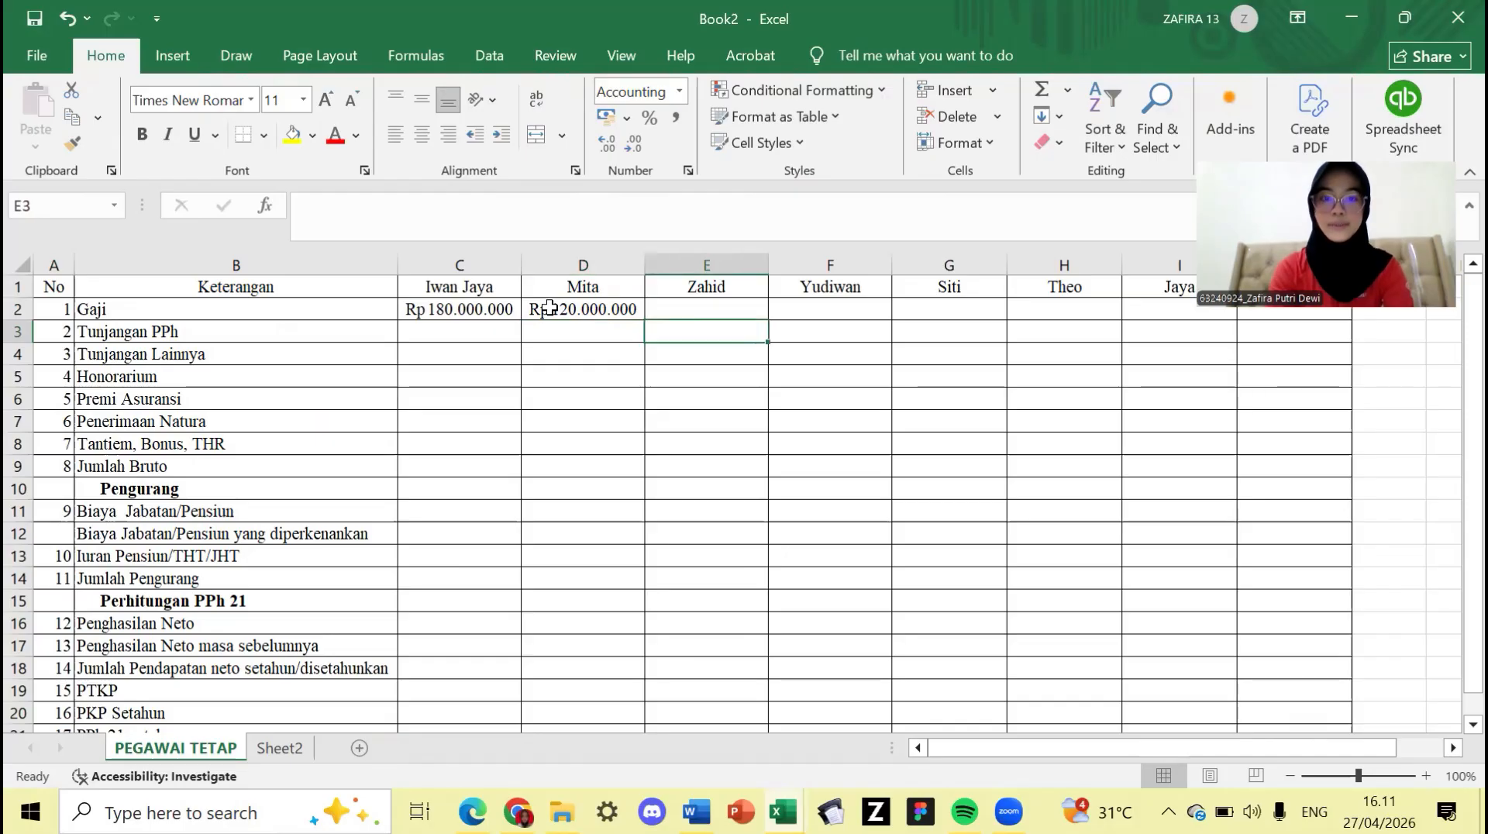
{"action": "key", "text": "Up"}
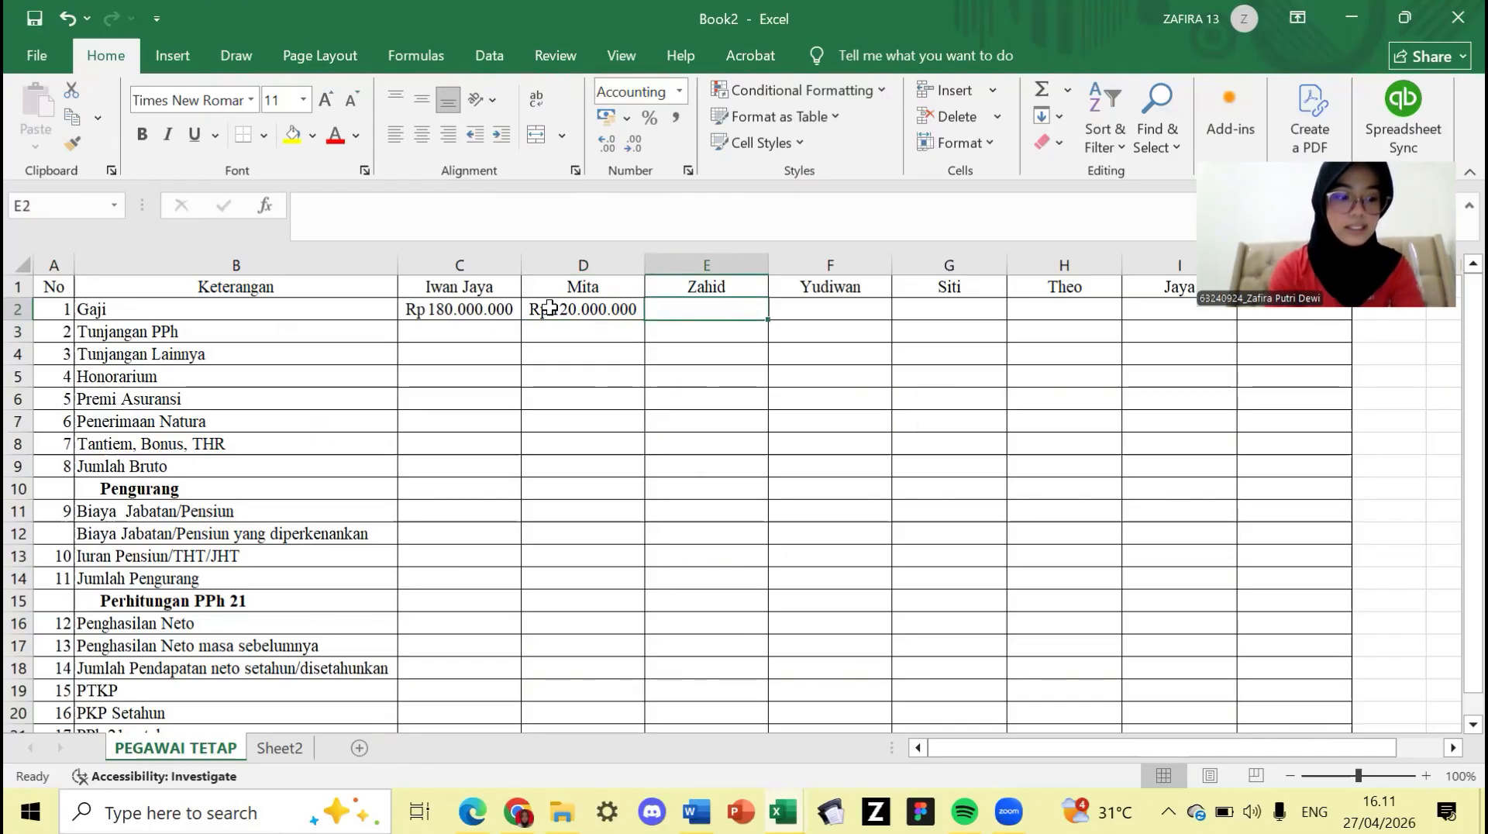
{"action": "type", "text": "="}
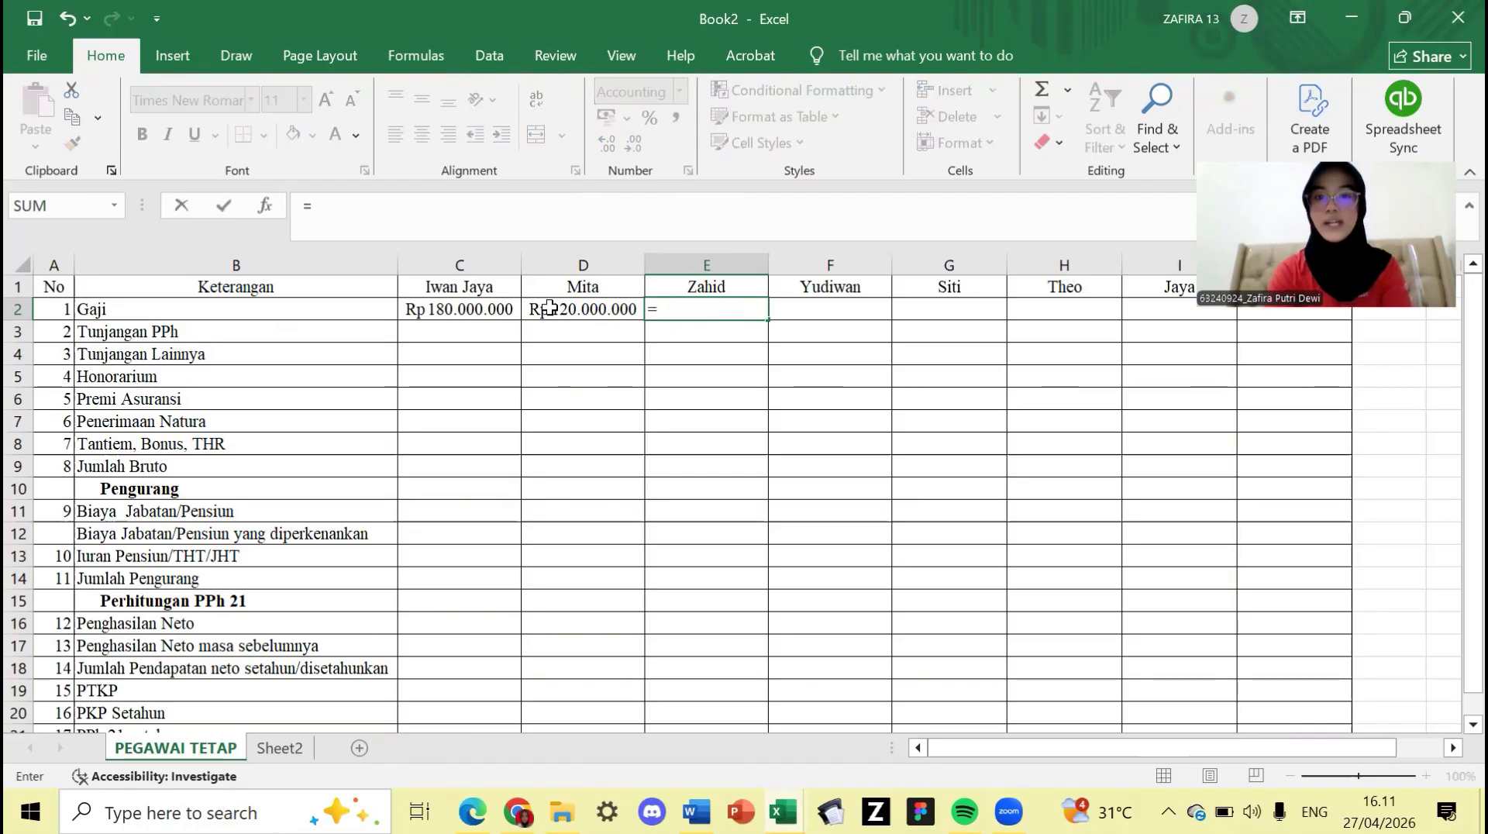
{"action": "type", "text": "8000"}
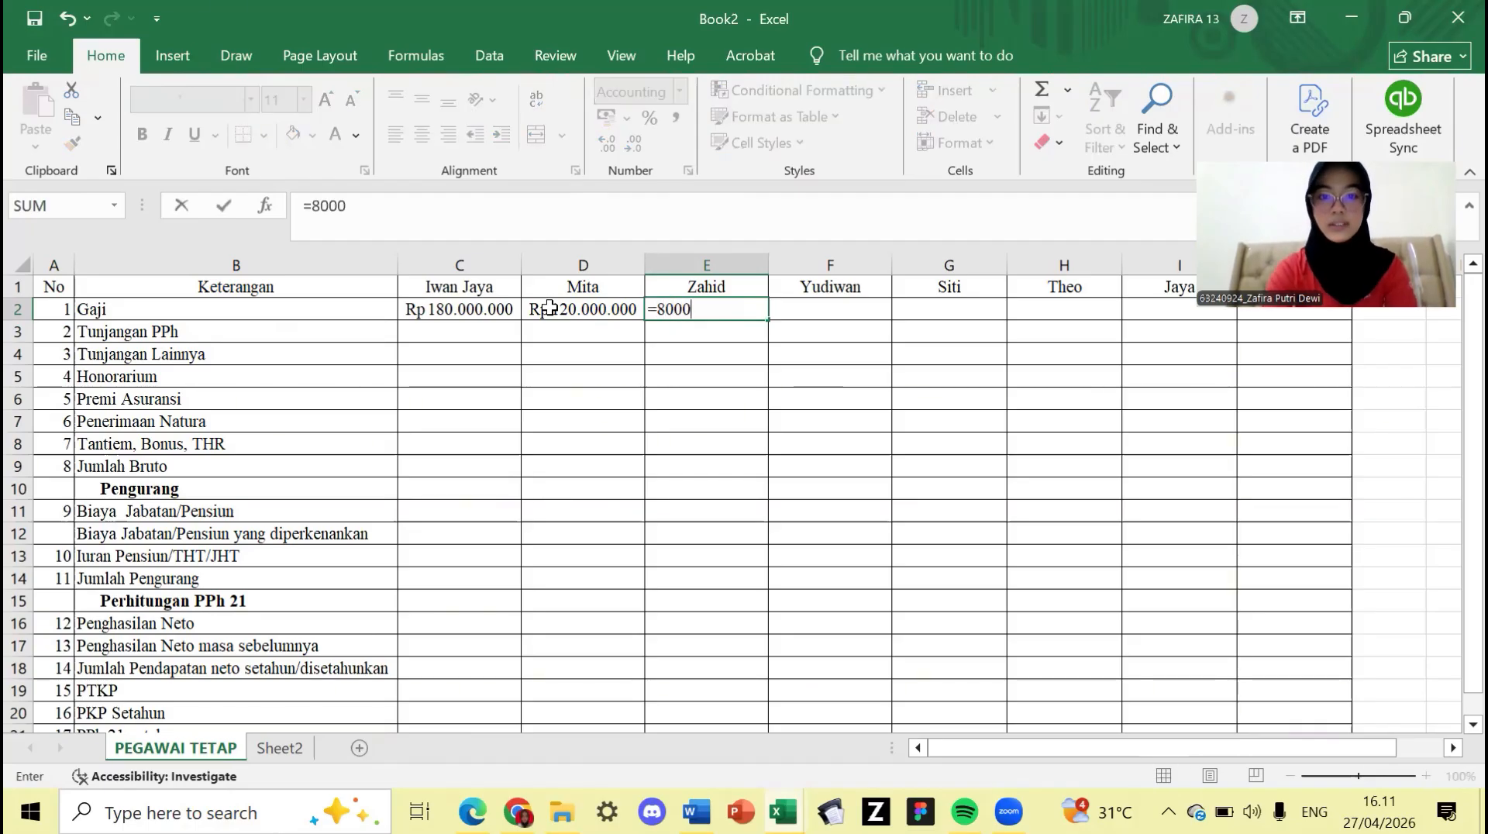
{"action": "type", "text": "000*12"}
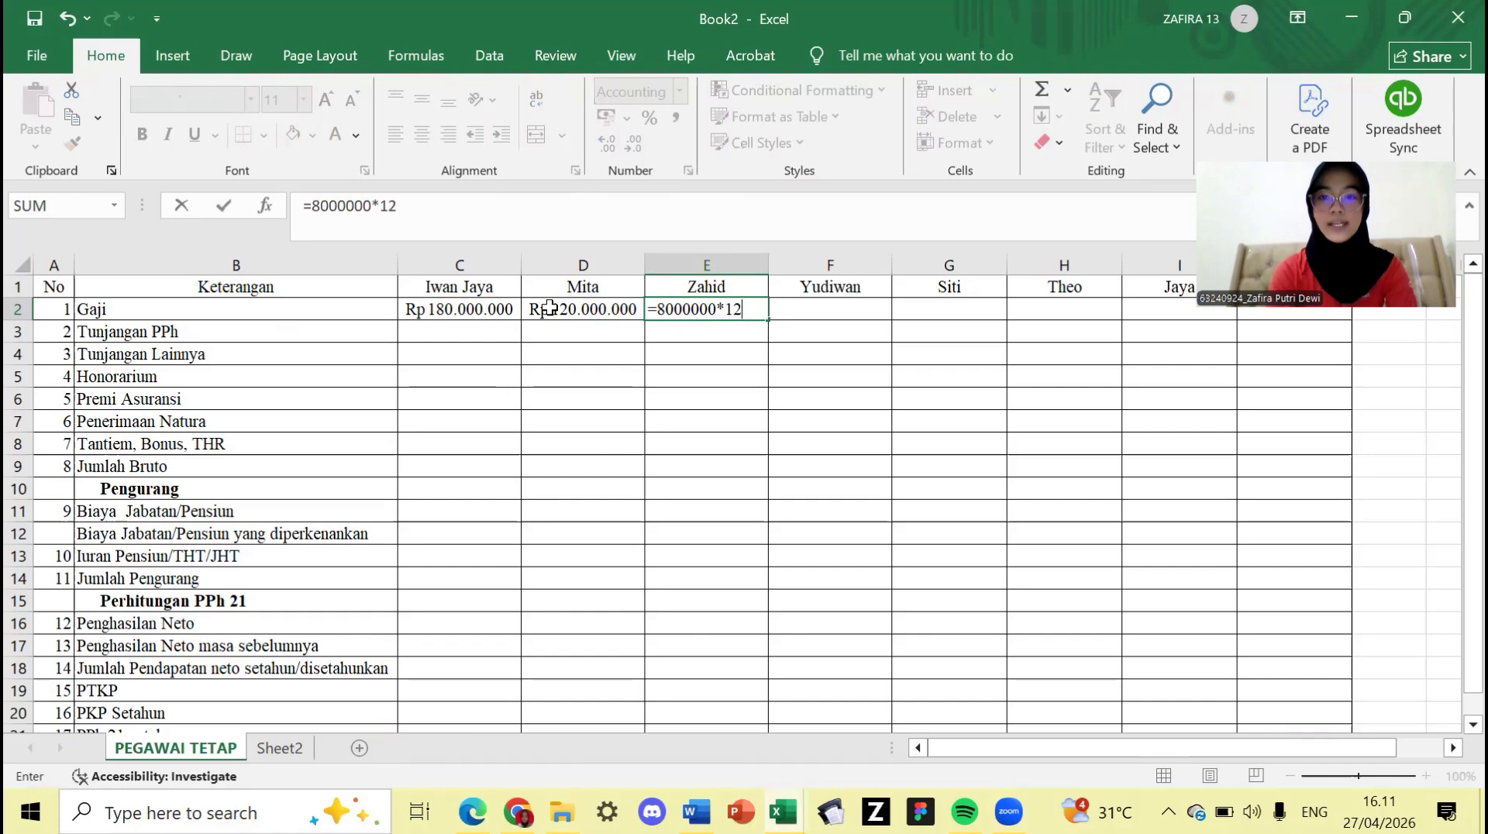
{"action": "key", "text": "Return"}
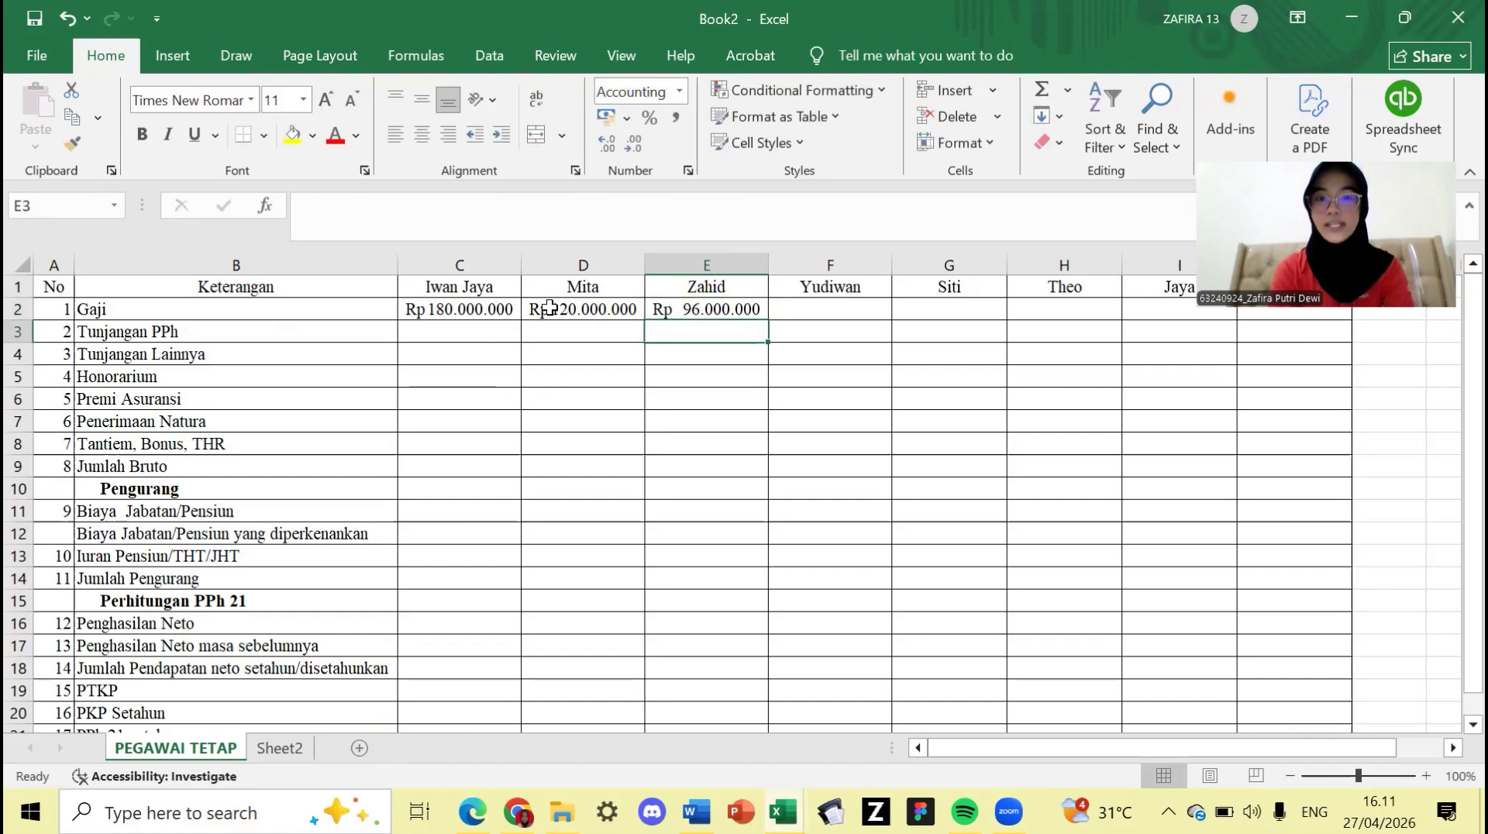
{"action": "key", "text": "Right"}
{"action": "key", "text": "Up"}
{"action": "type", "text": "="}
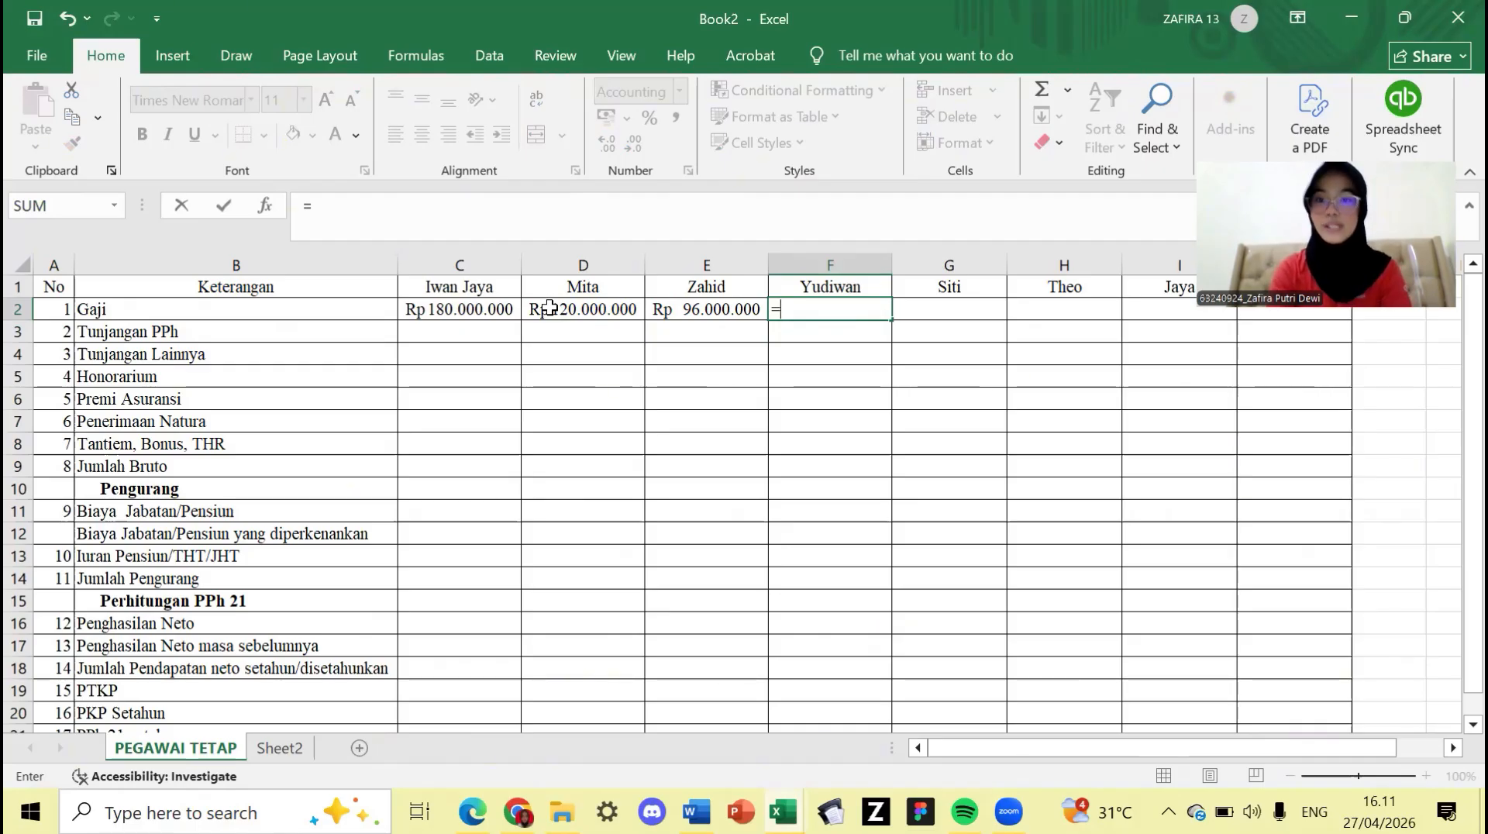
{"action": "type", "text": "75"}
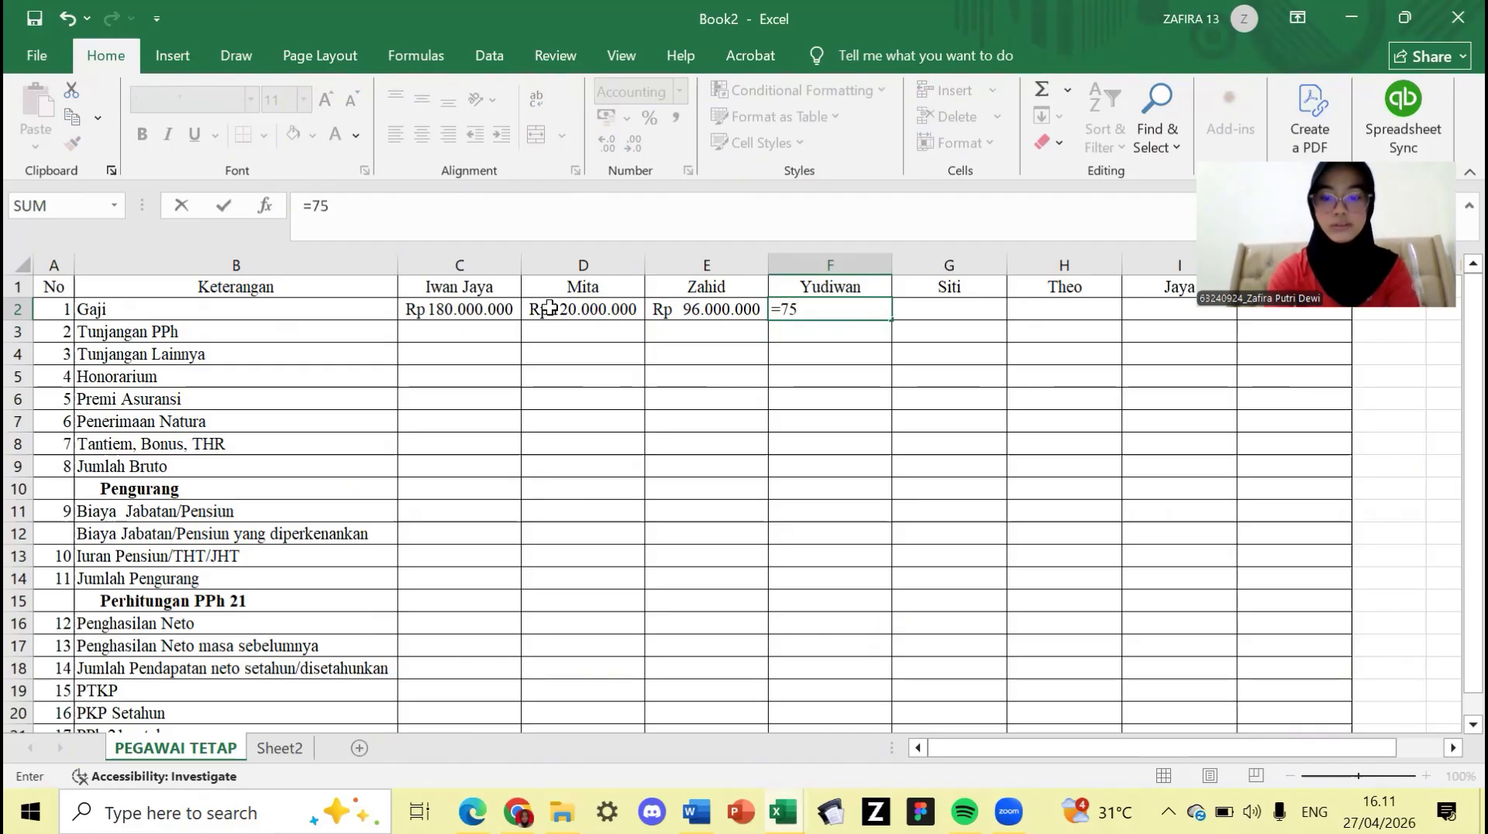
{"action": "type", "text": "00000"}
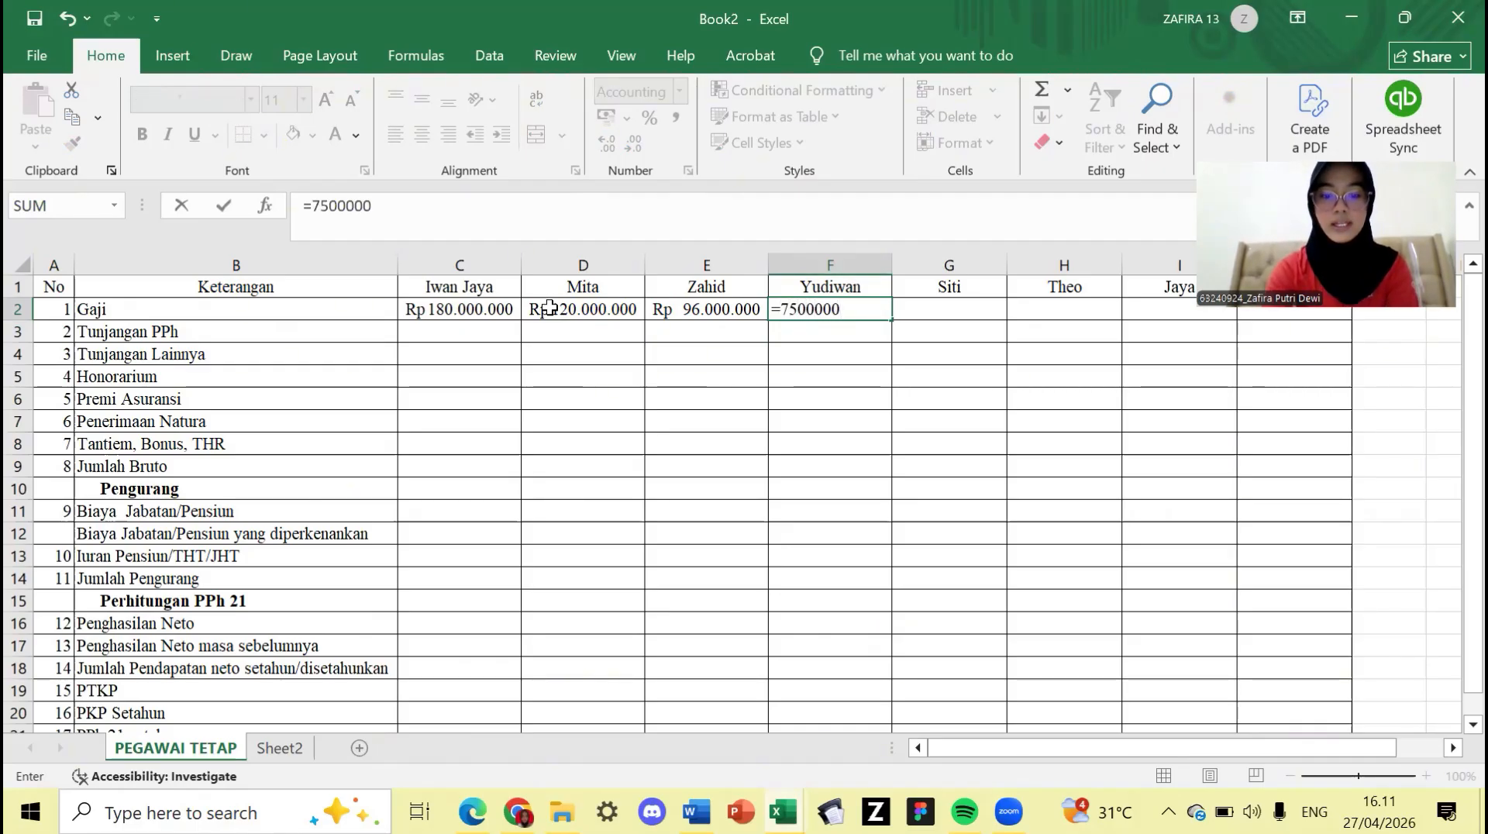
{"action": "type", "text": "*12"}
{"action": "key", "text": "Return"}
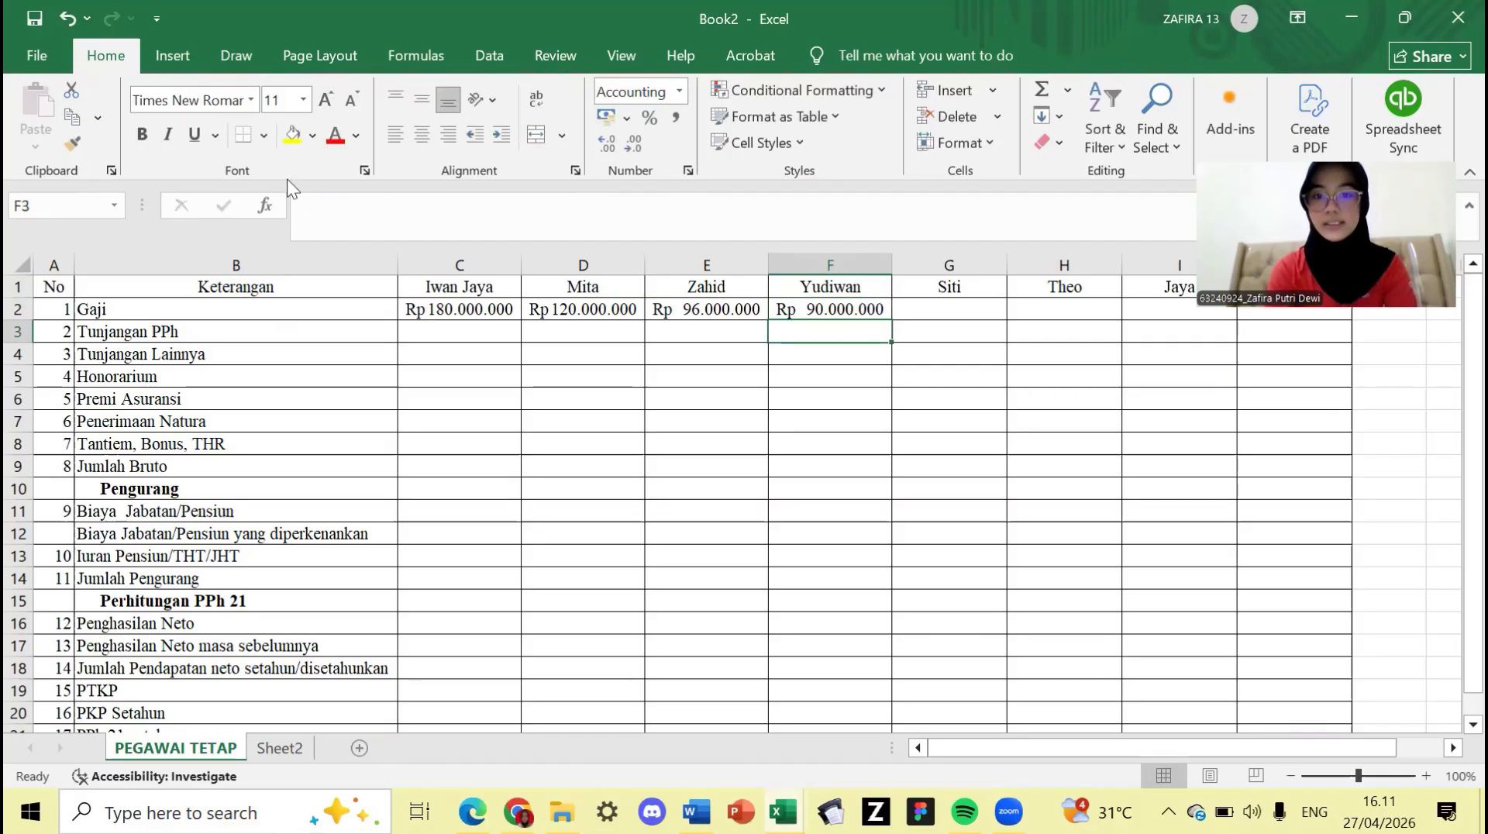
- Enter =6000000*12 in G2 for a Rp 72.000.000 annual salary
{"action": "key", "text": "Right"}
{"action": "key", "text": "Up"}
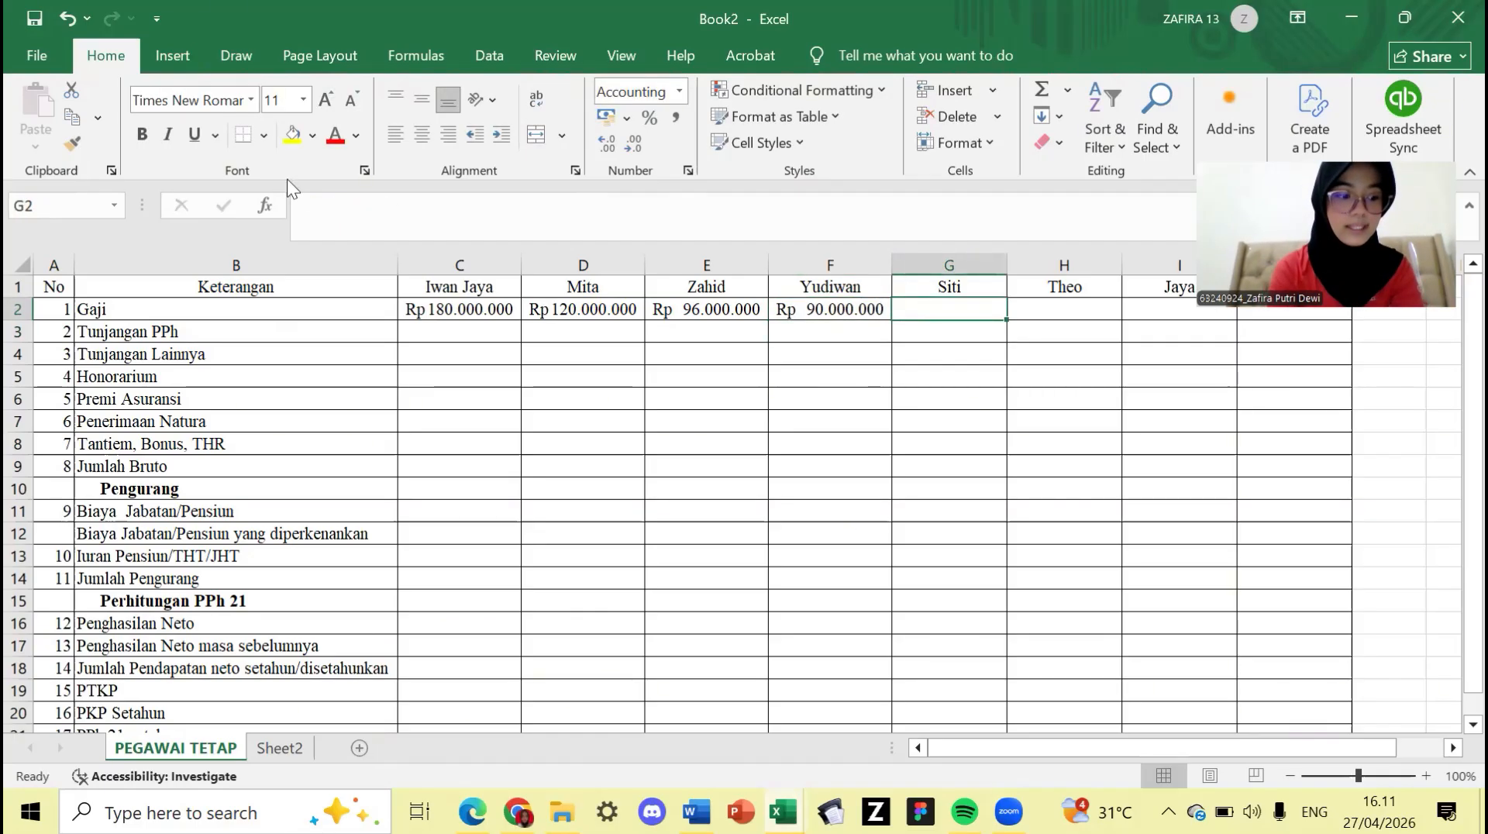
{"action": "type", "text": "6"}
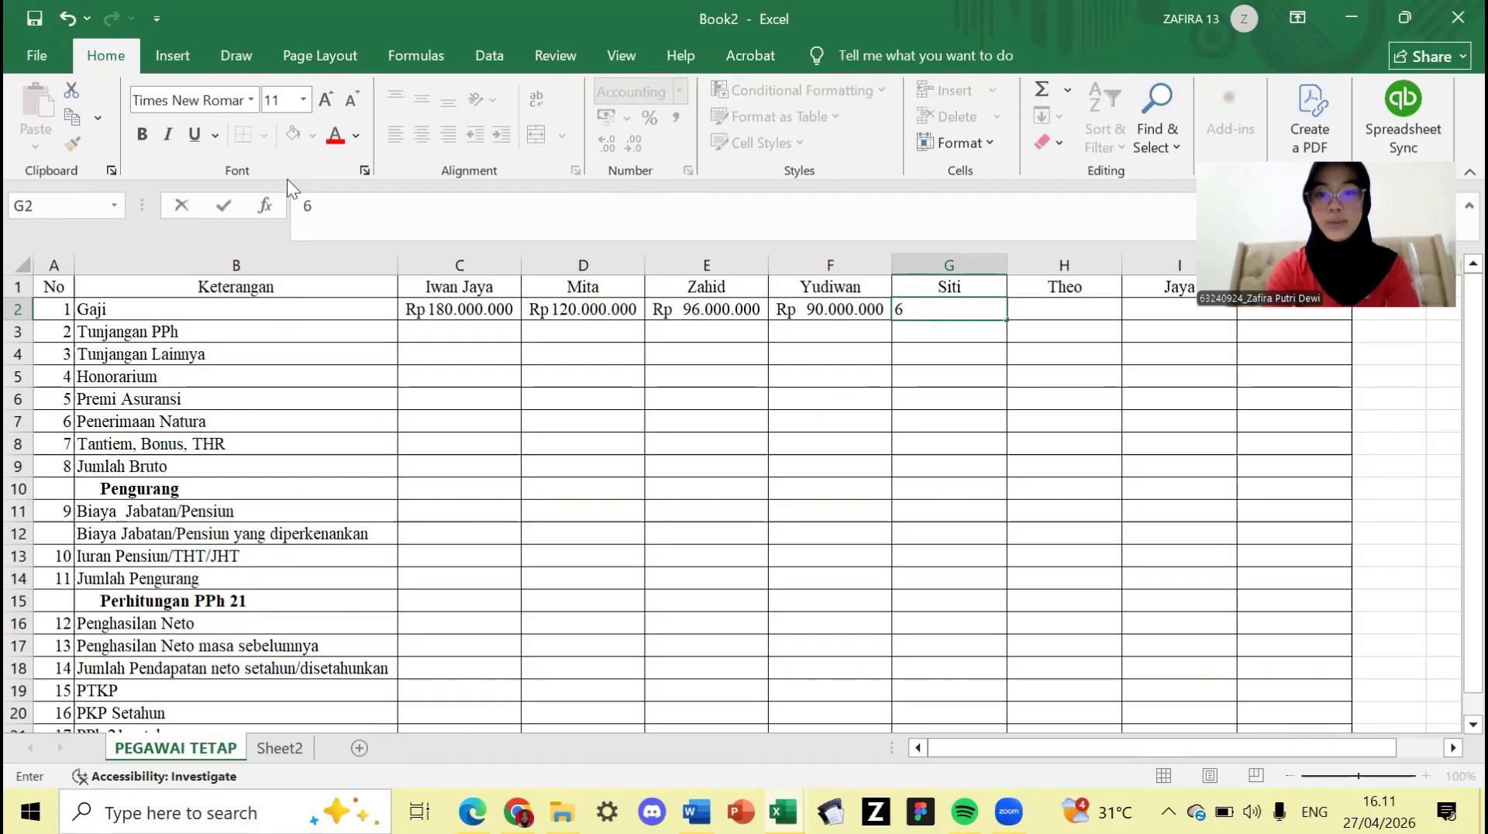
{"action": "key", "text": "BackSpace"}
{"action": "type", "text": "=600"}
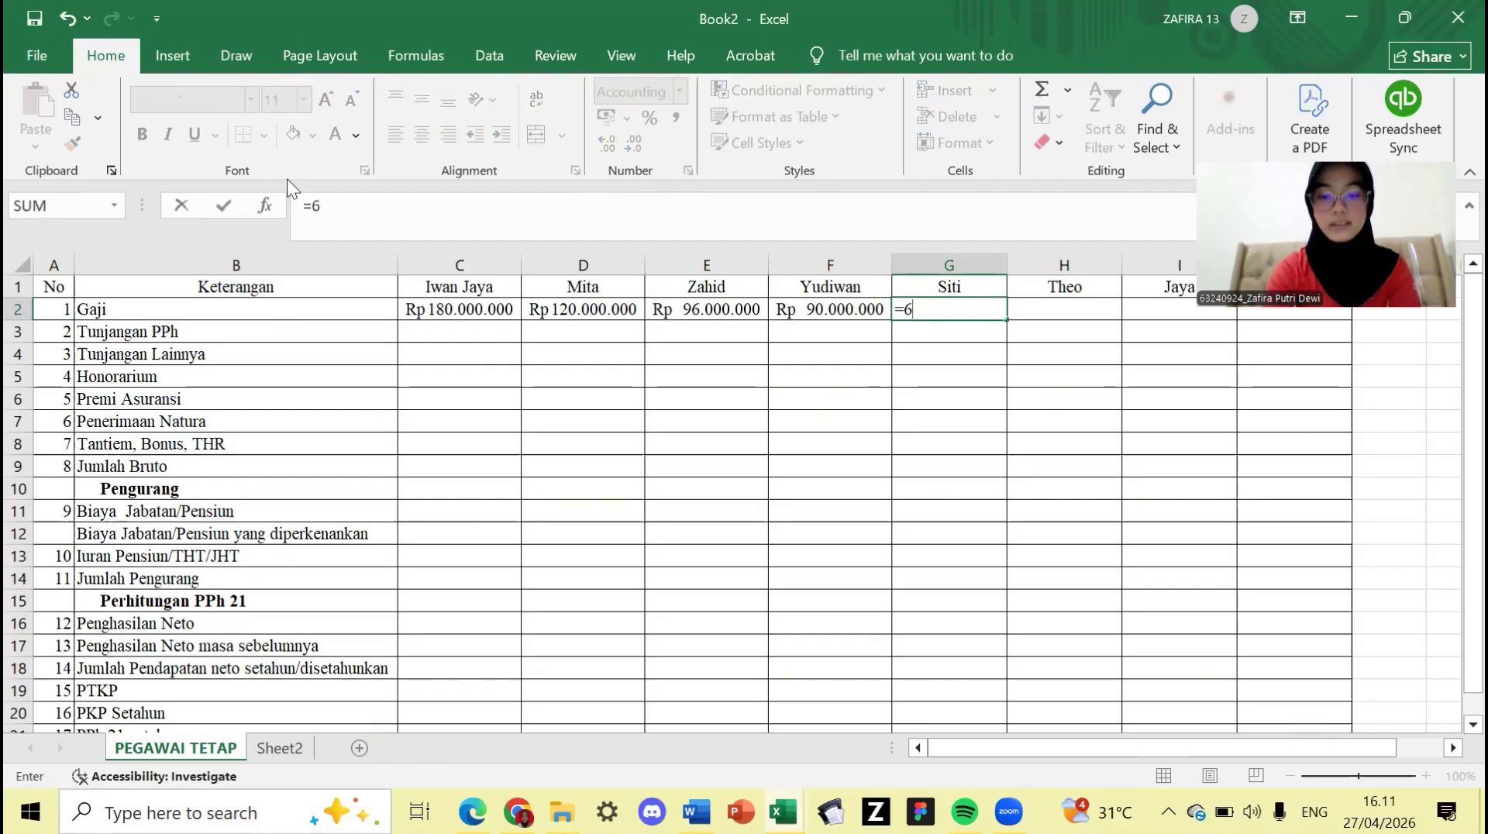
{"action": "type", "text": "0000"}
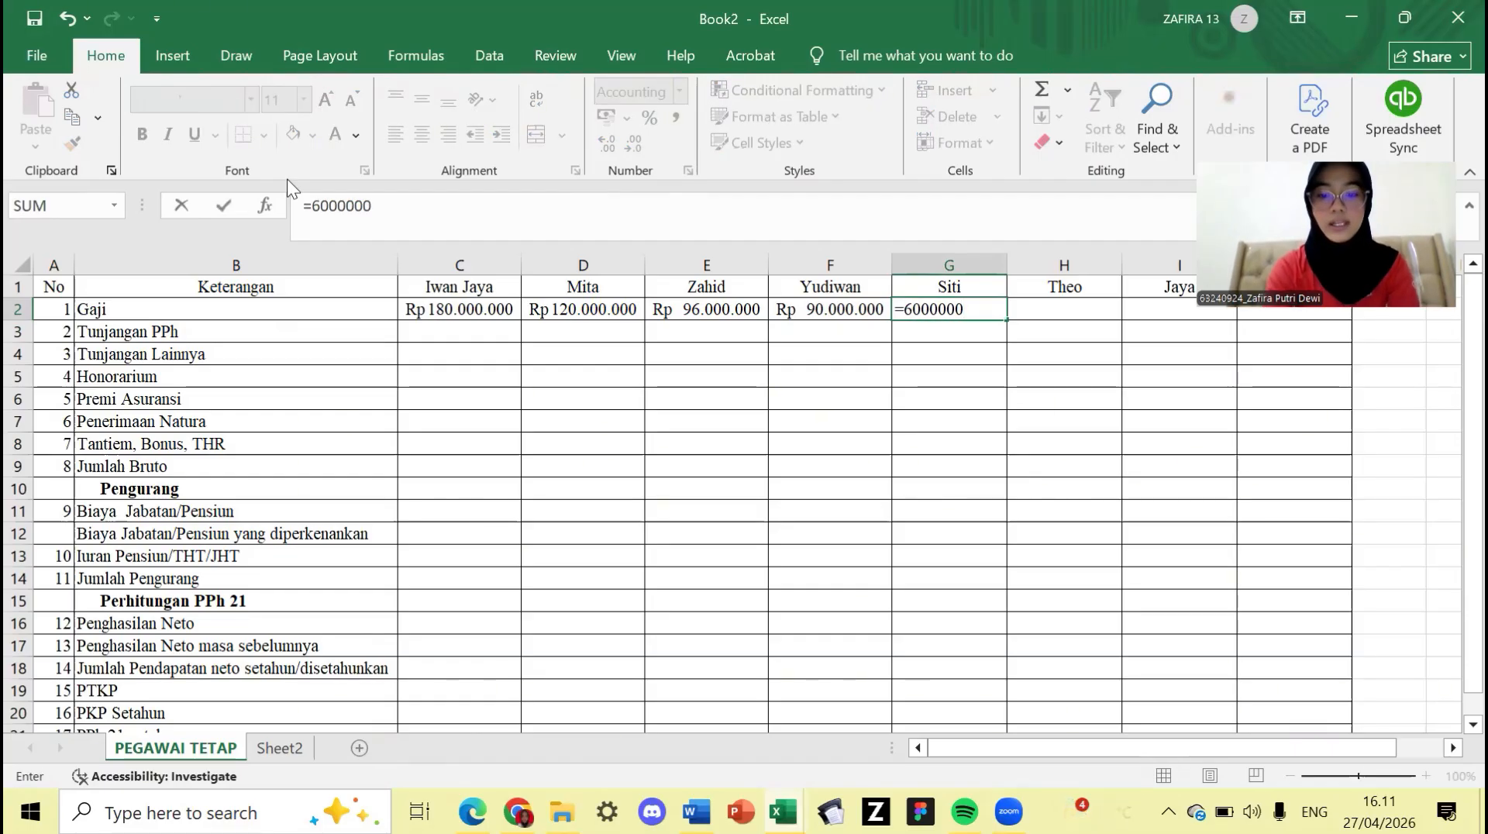
{"action": "type", "text": "*12"}
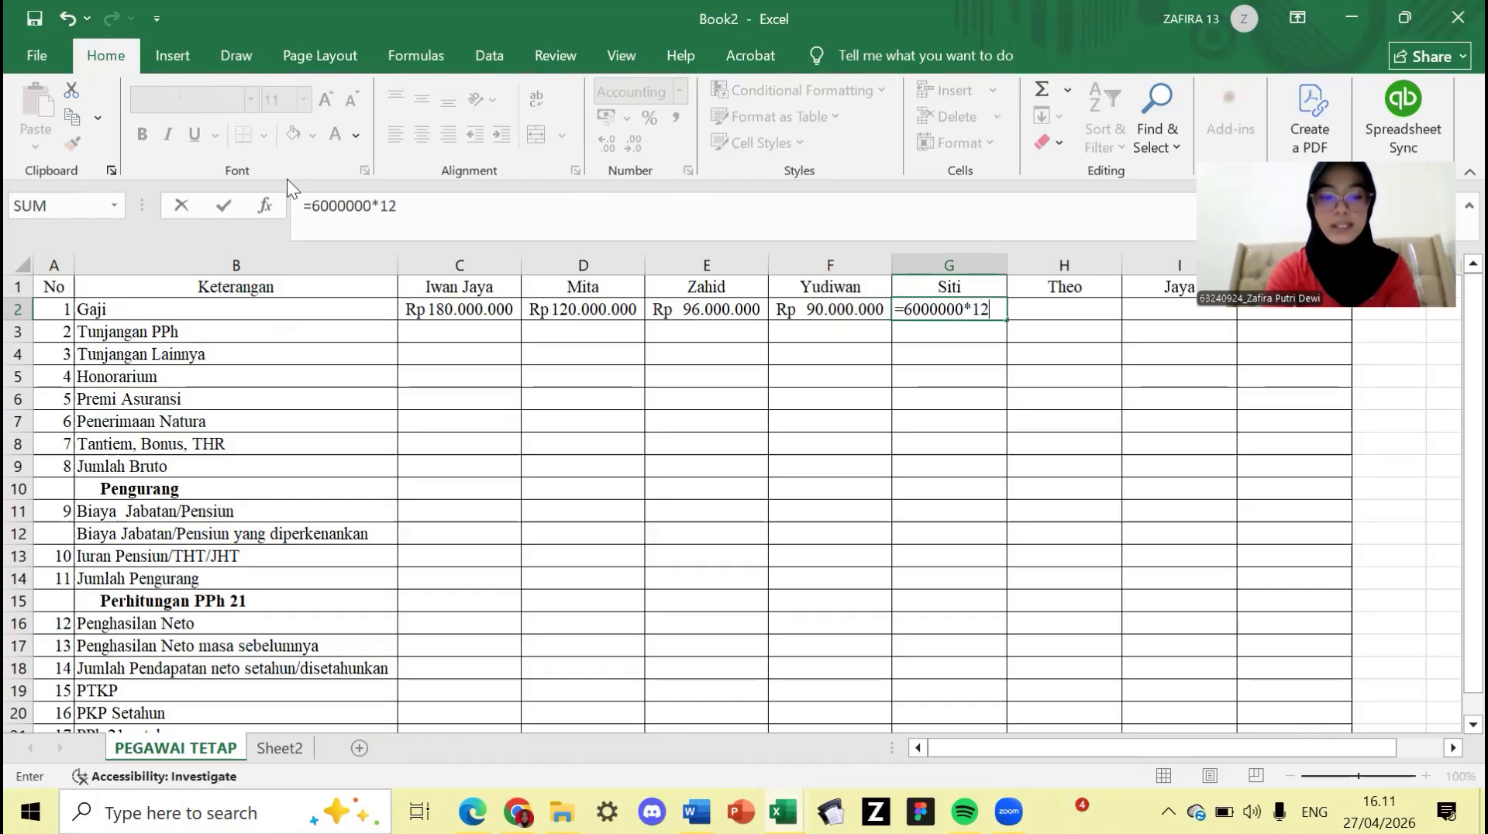
{"action": "key", "text": "Return"}
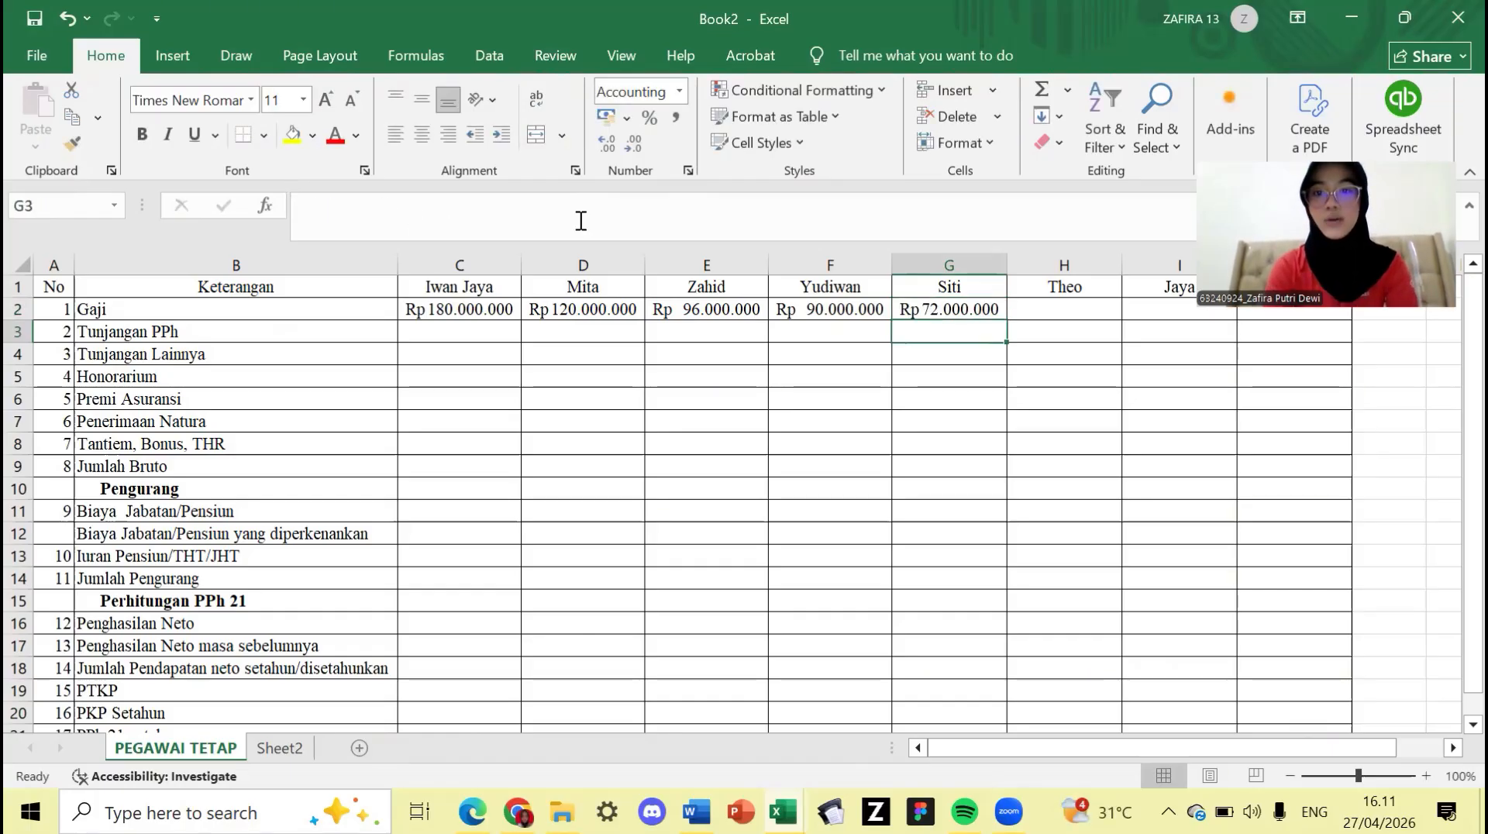
{"action": "scroll", "coordinate": [1025, 395], "scroll_direction": "right", "scroll_amount": 3}
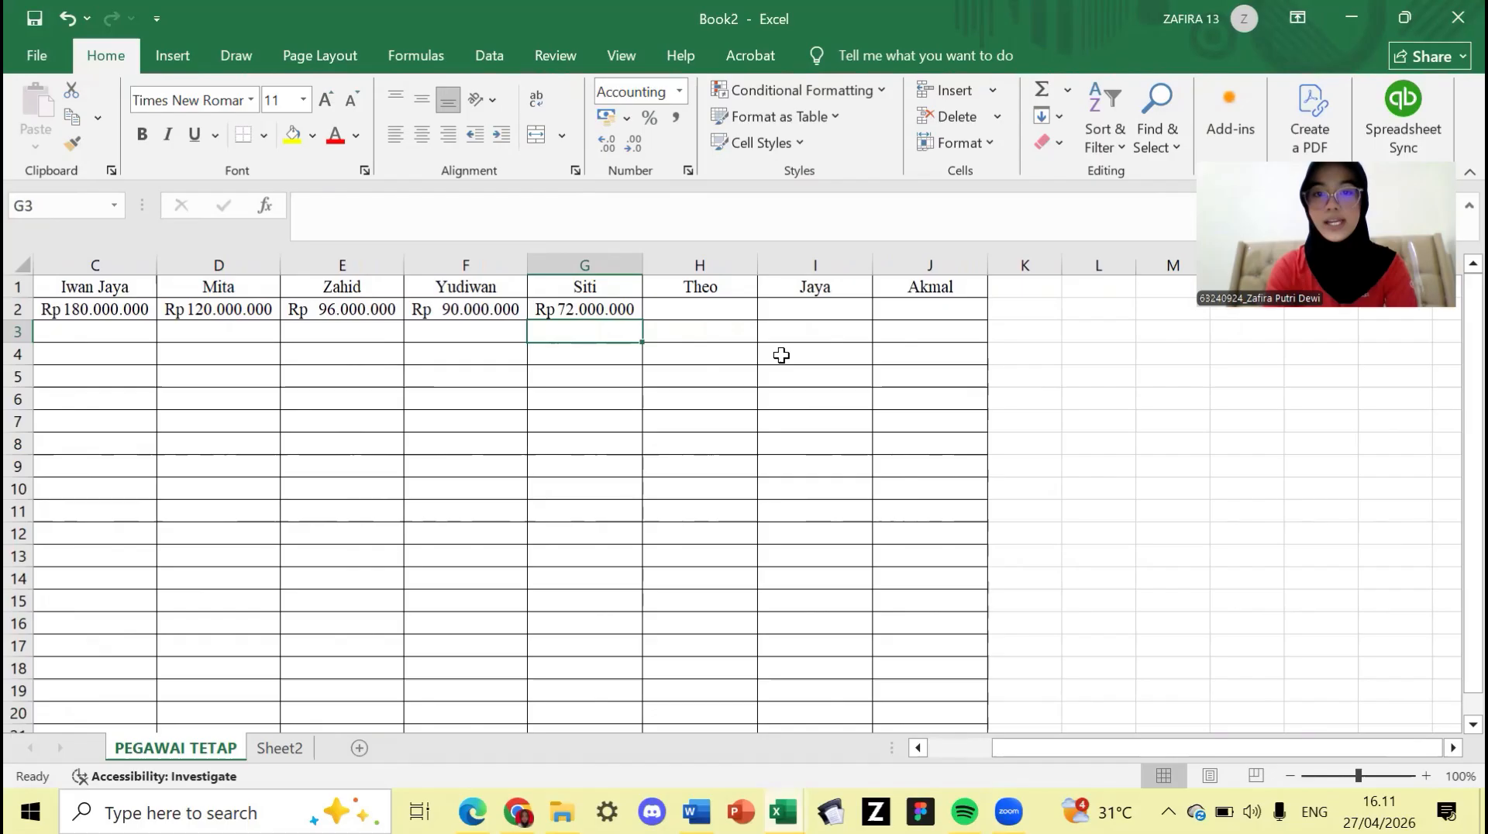
- Enter =6000000*12 in H2, I2 and J2 for Theo, Jaya and Akmal
{"action": "left_click", "coordinate": [744, 314]}
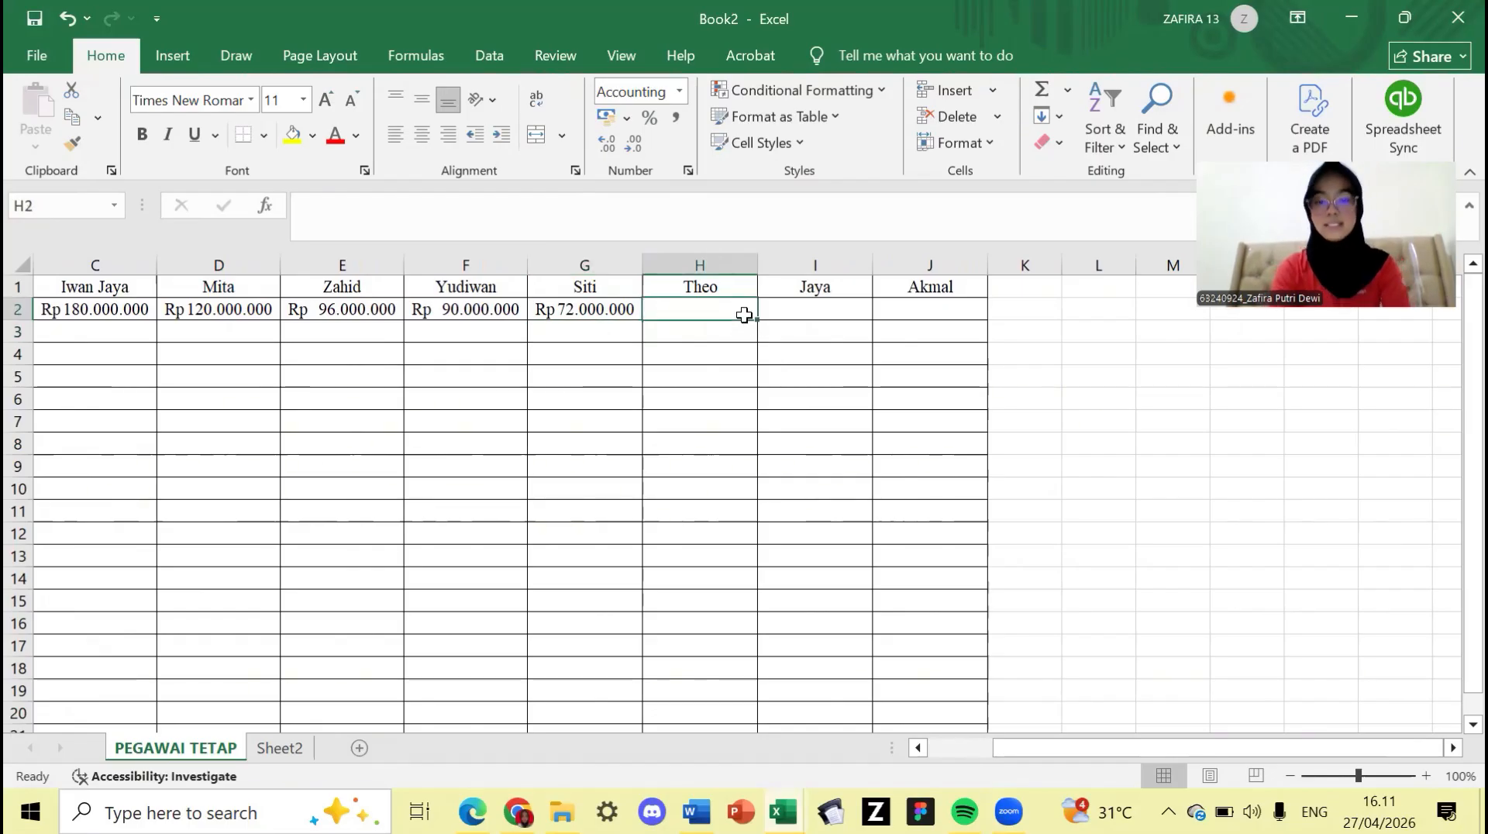
{"action": "type", "text": "=6"}
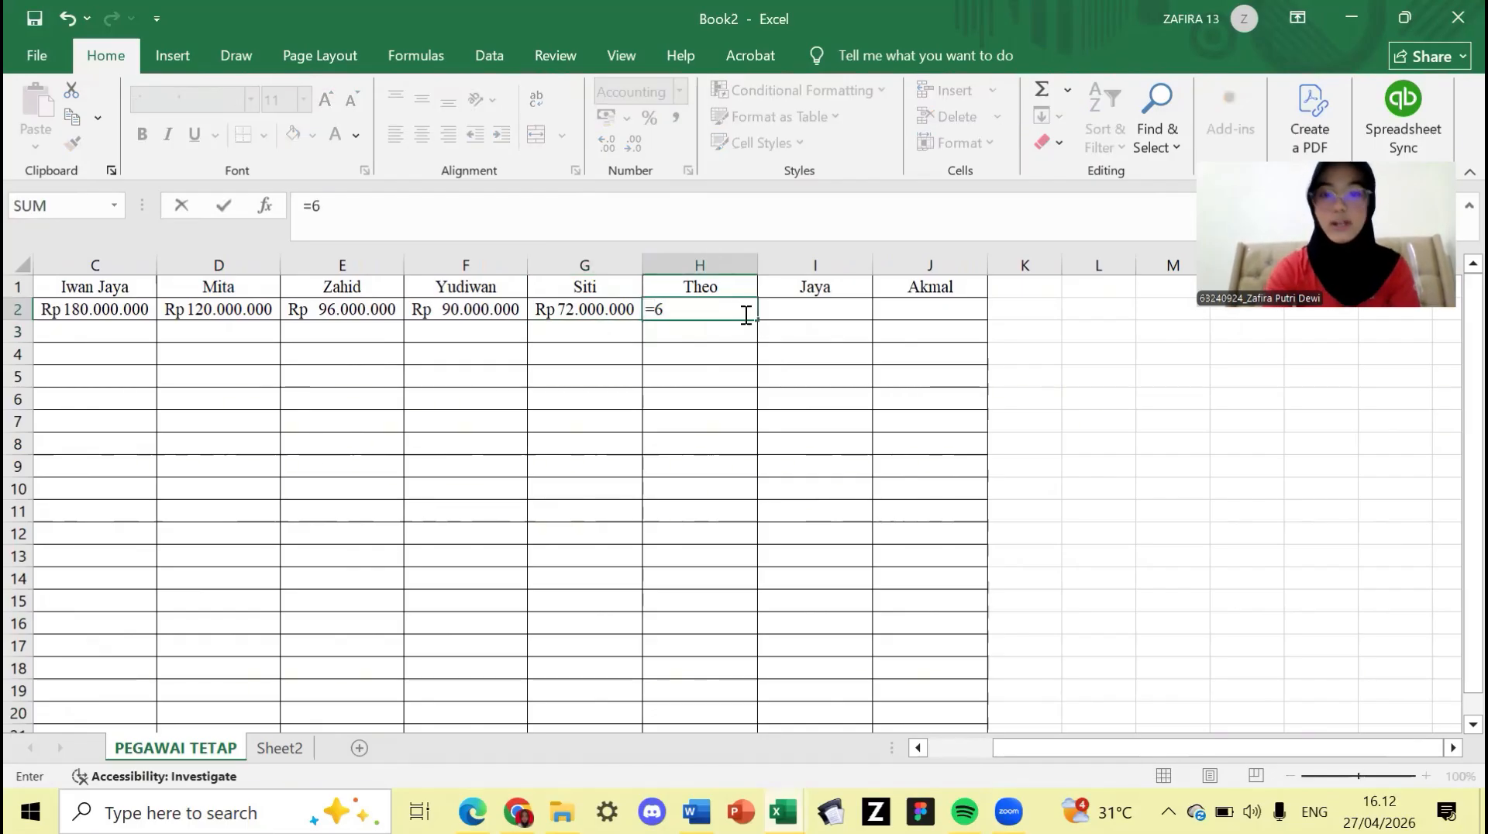
{"action": "type", "text": "000000"}
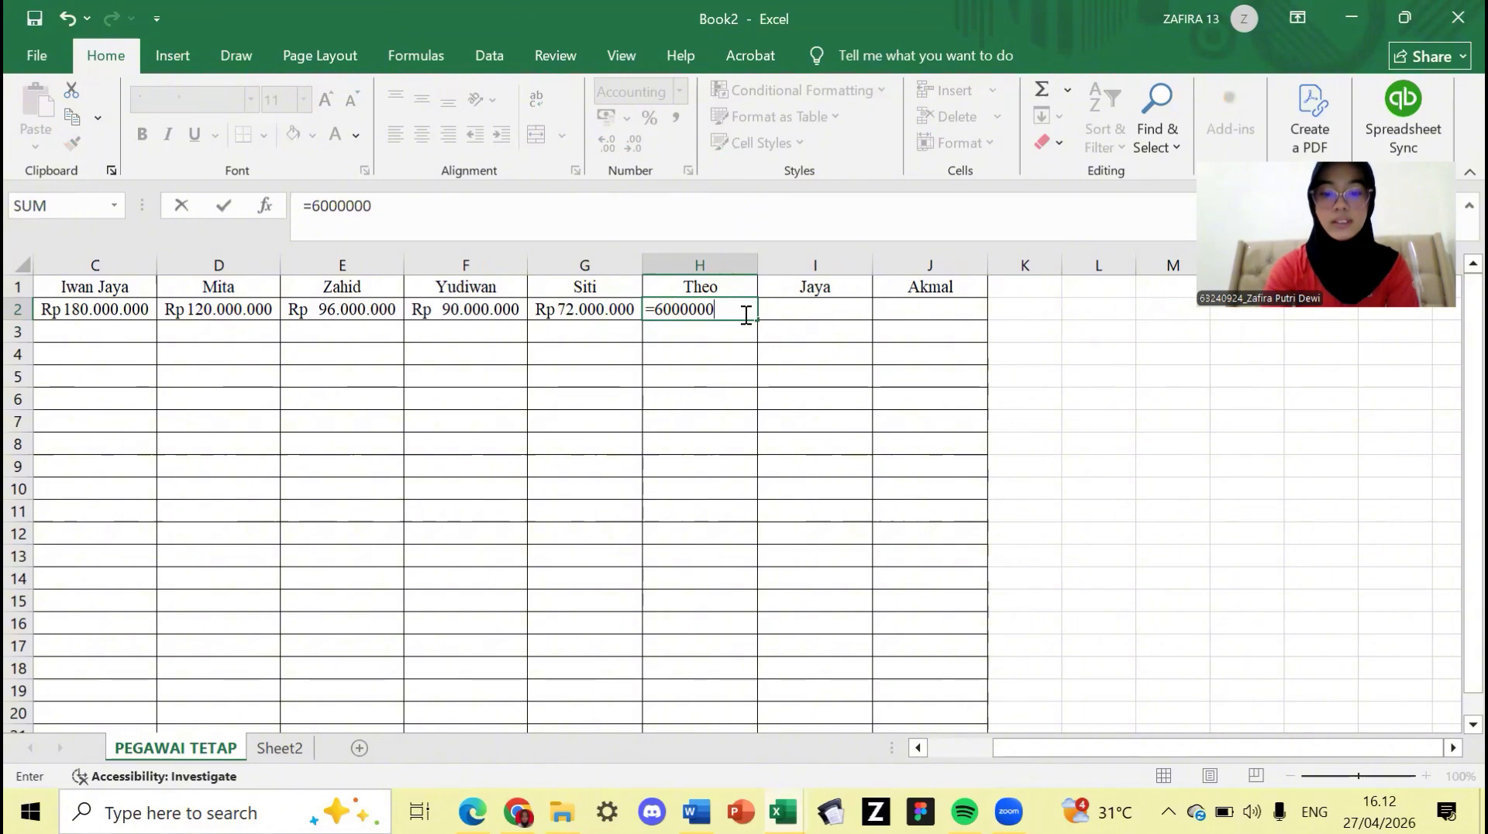
{"action": "type", "text": "*12"}
{"action": "key", "text": "Tab"}
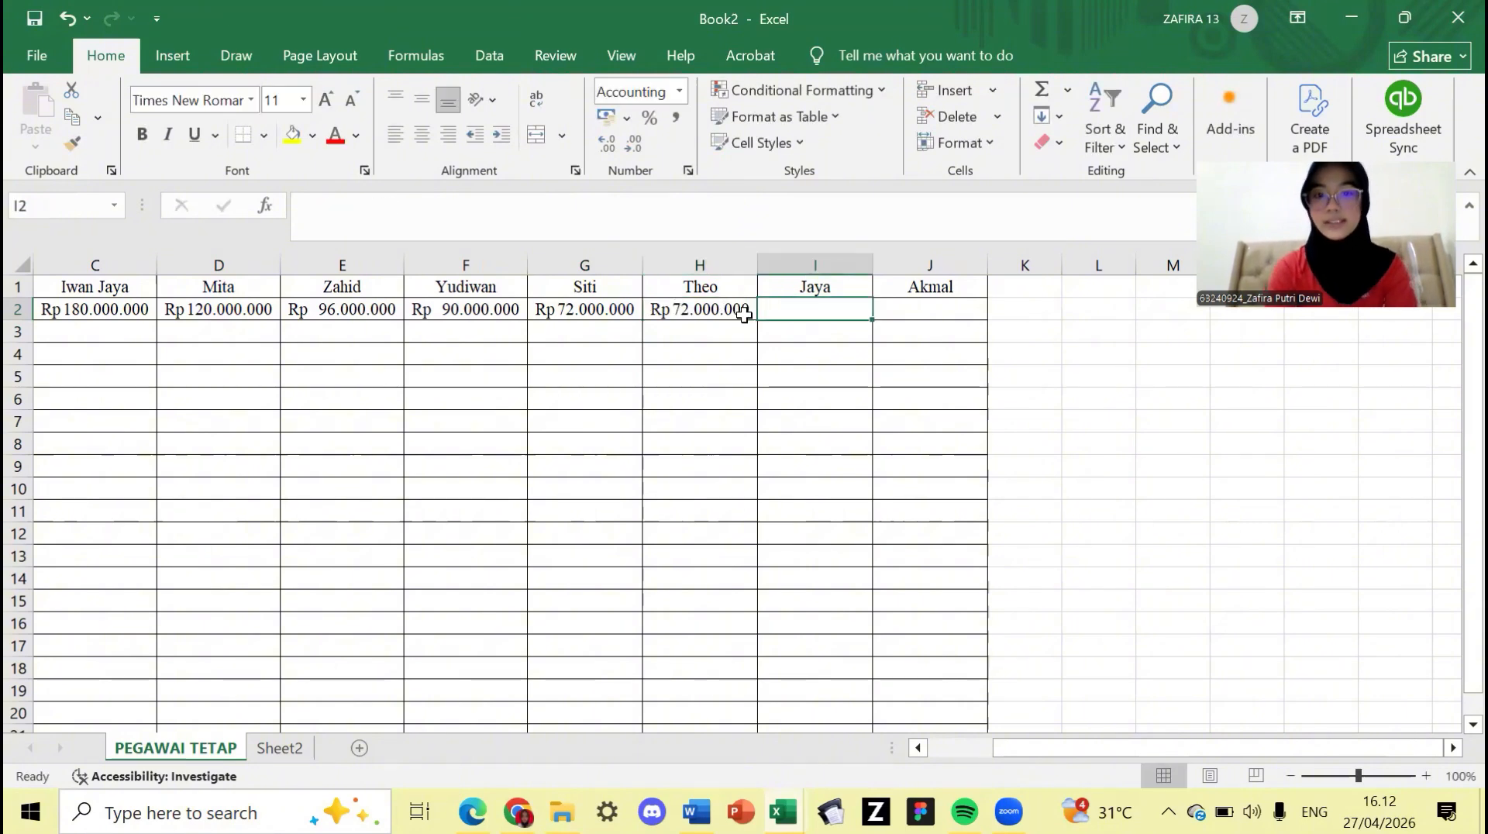
{"action": "type", "text": "="}
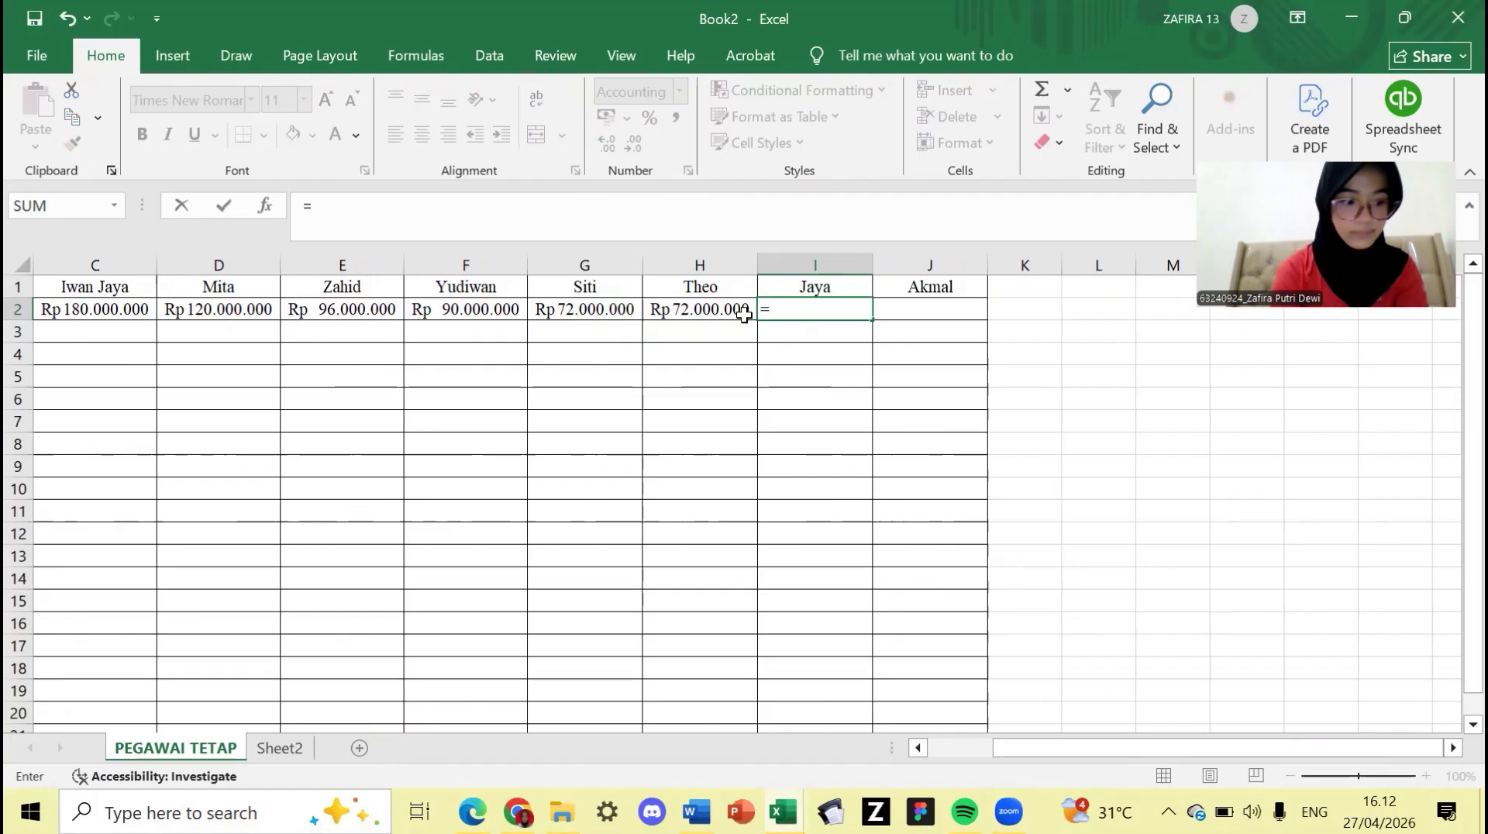
{"action": "type", "text": "600"}
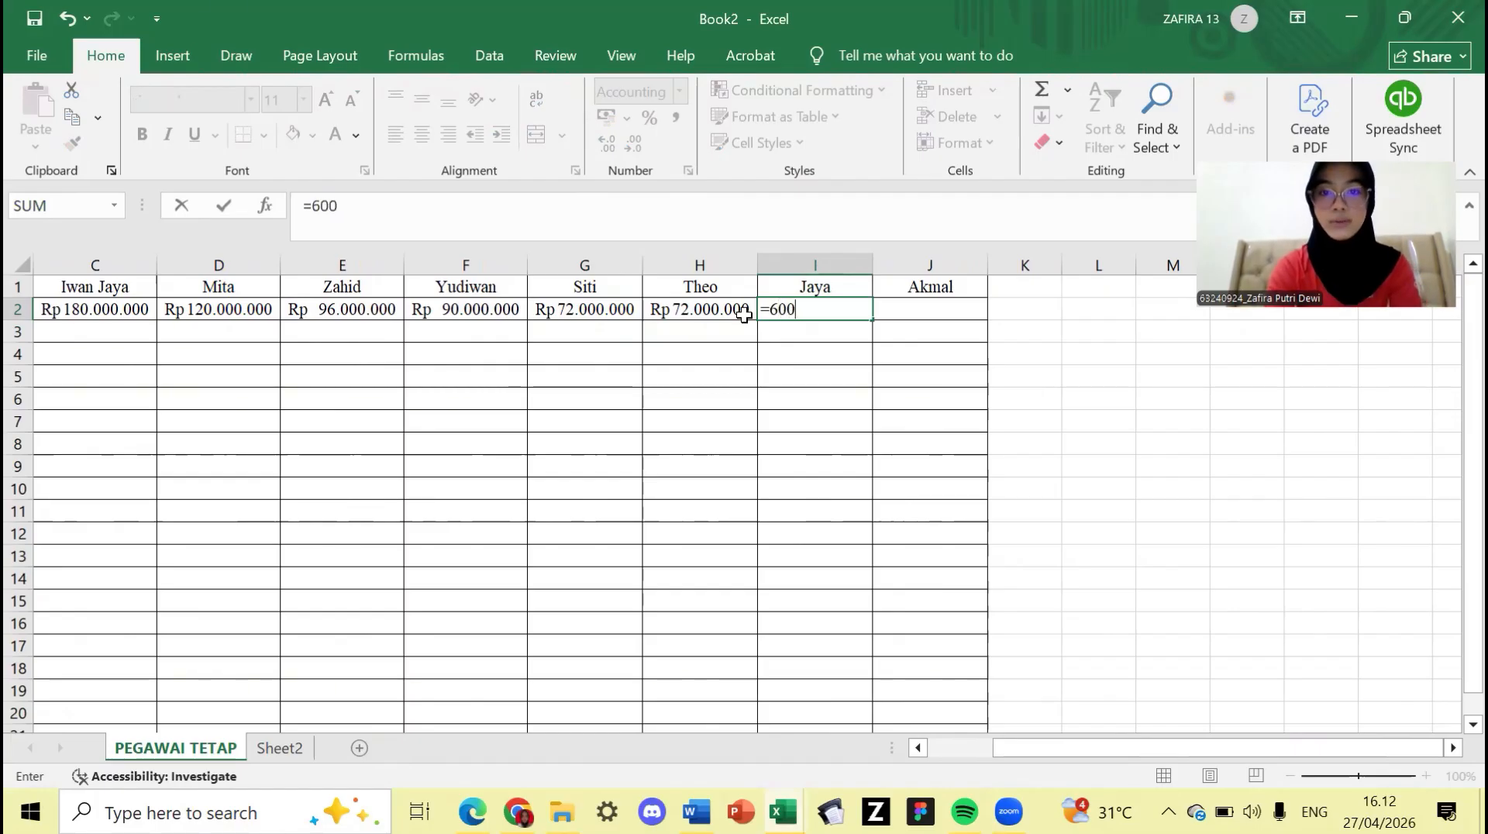
{"action": "type", "text": "0000*"}
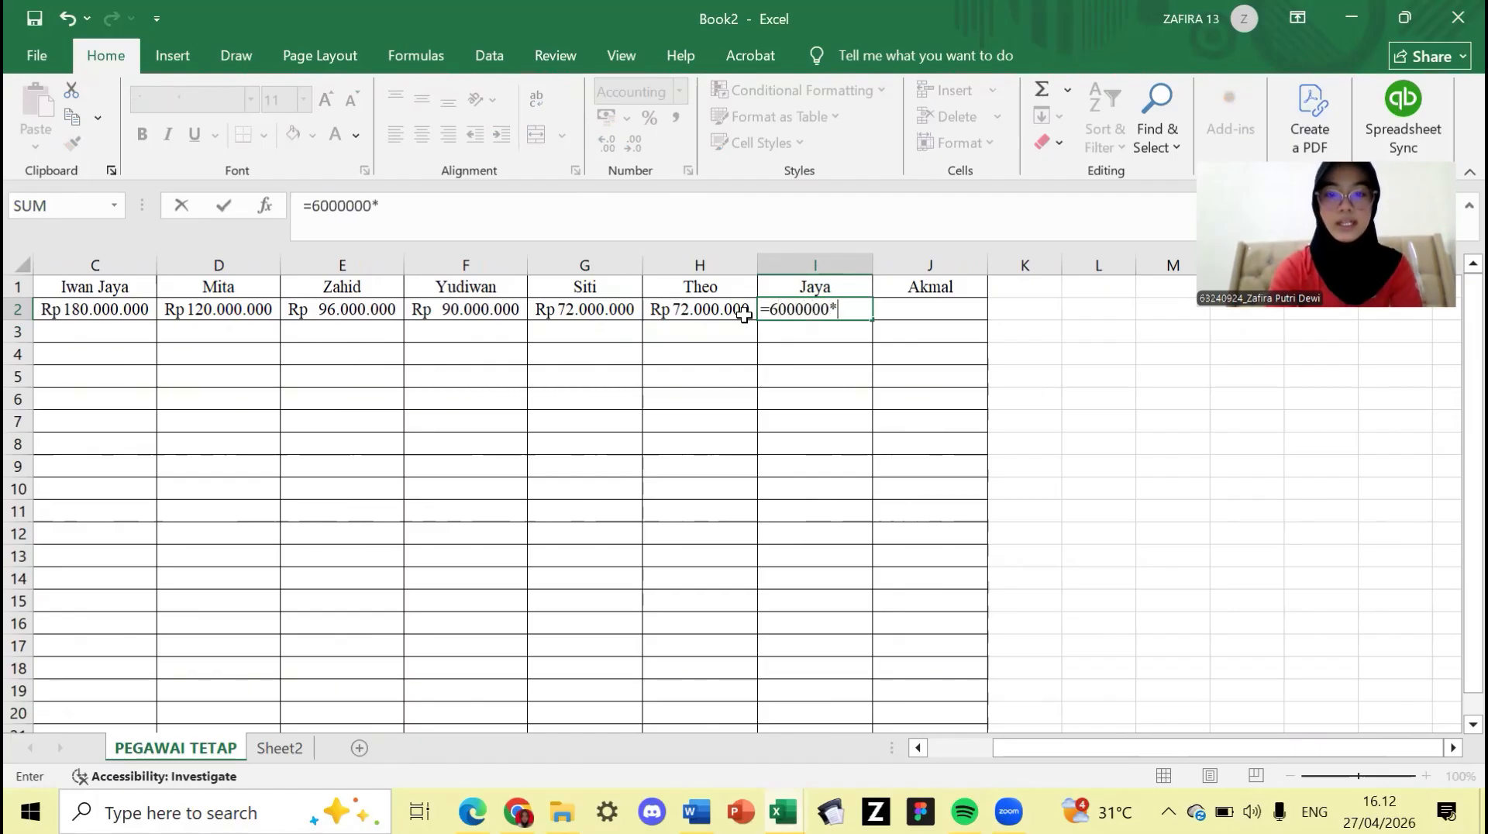
{"action": "type", "text": "12"}
{"action": "key", "text": "Return"}
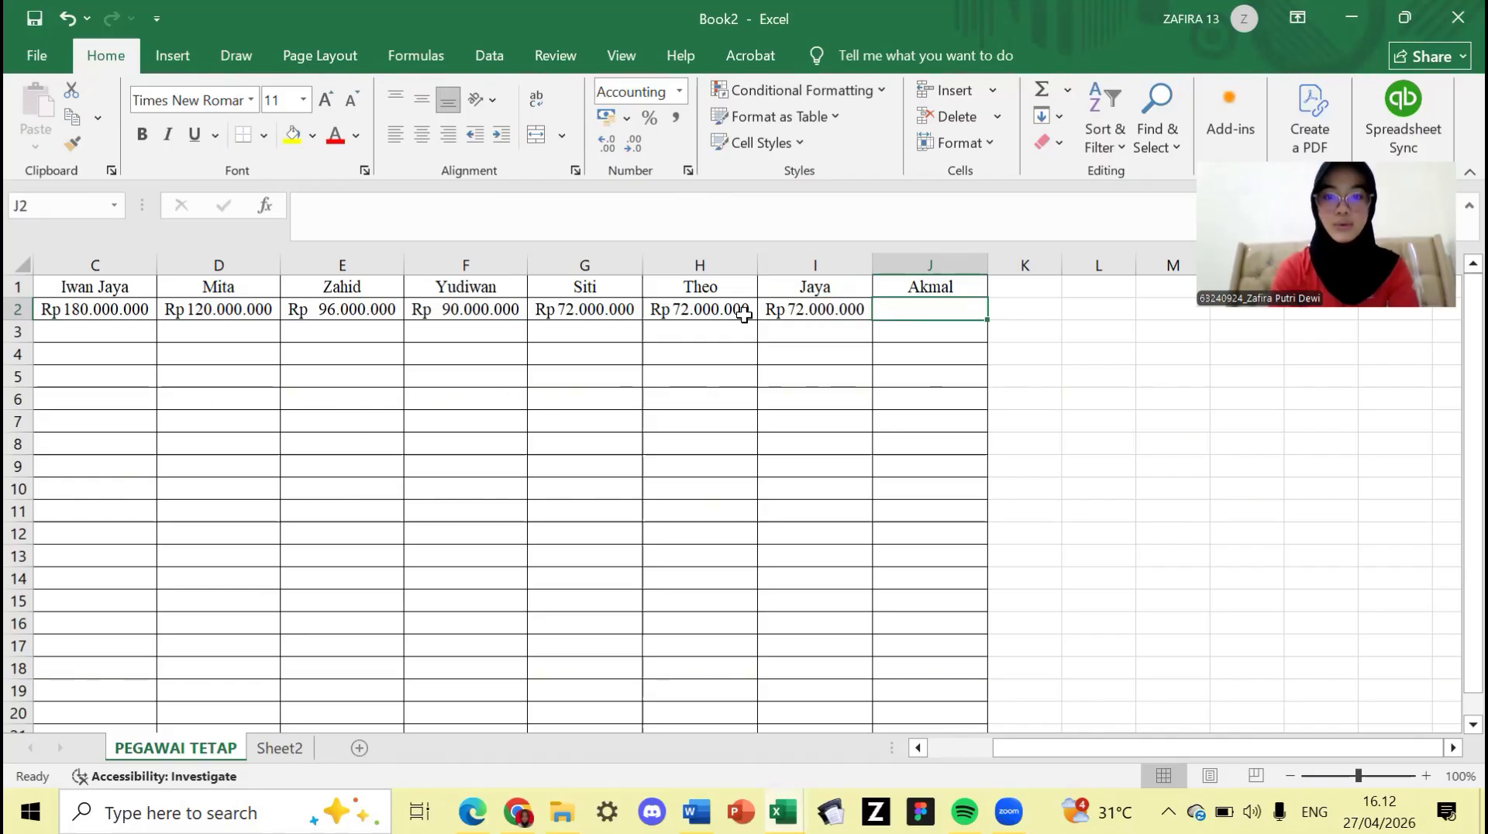
{"action": "type", "text": "=6"}
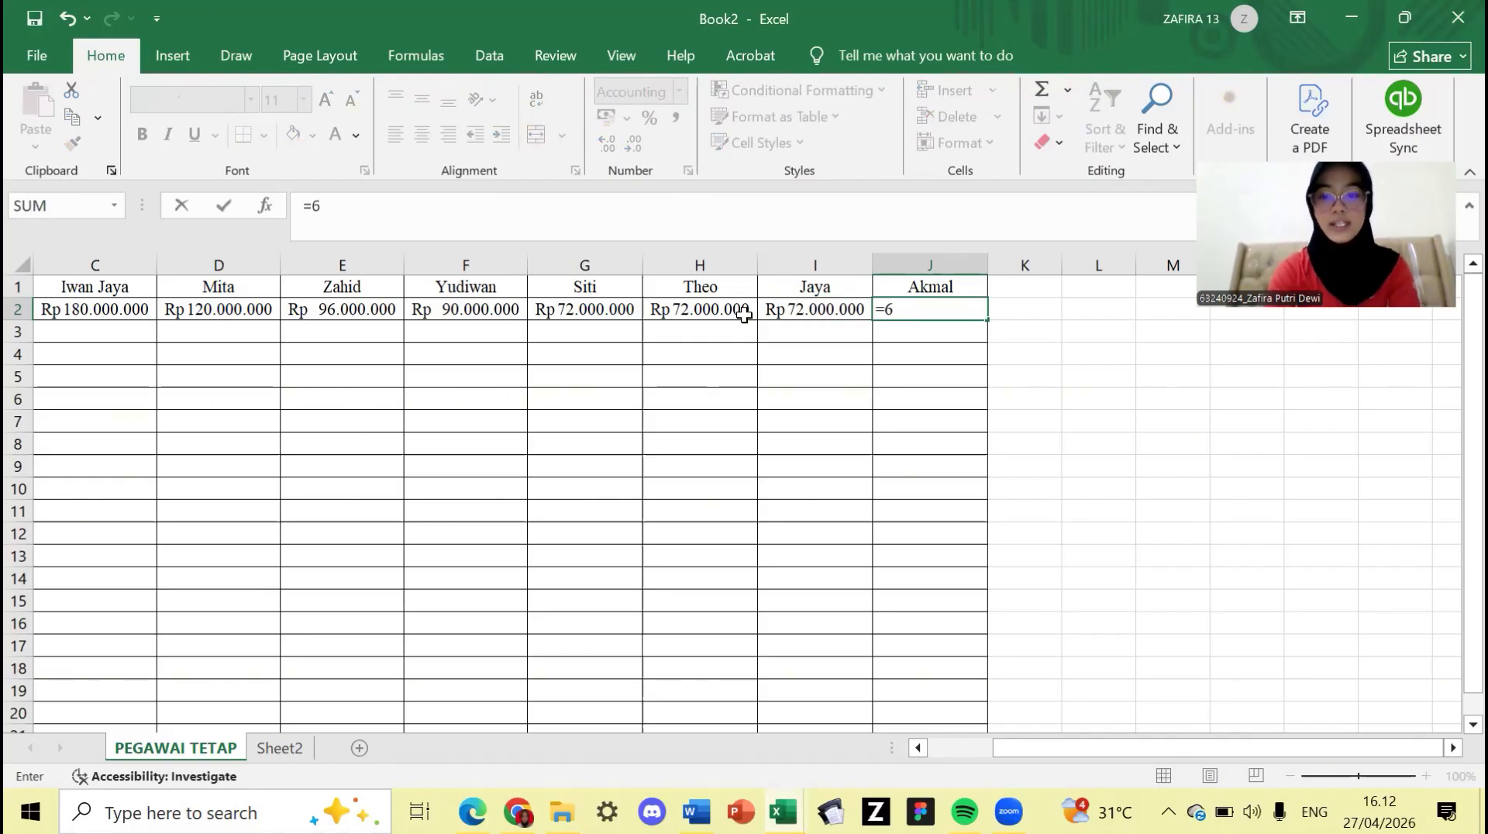
{"action": "type", "text": "00000"}
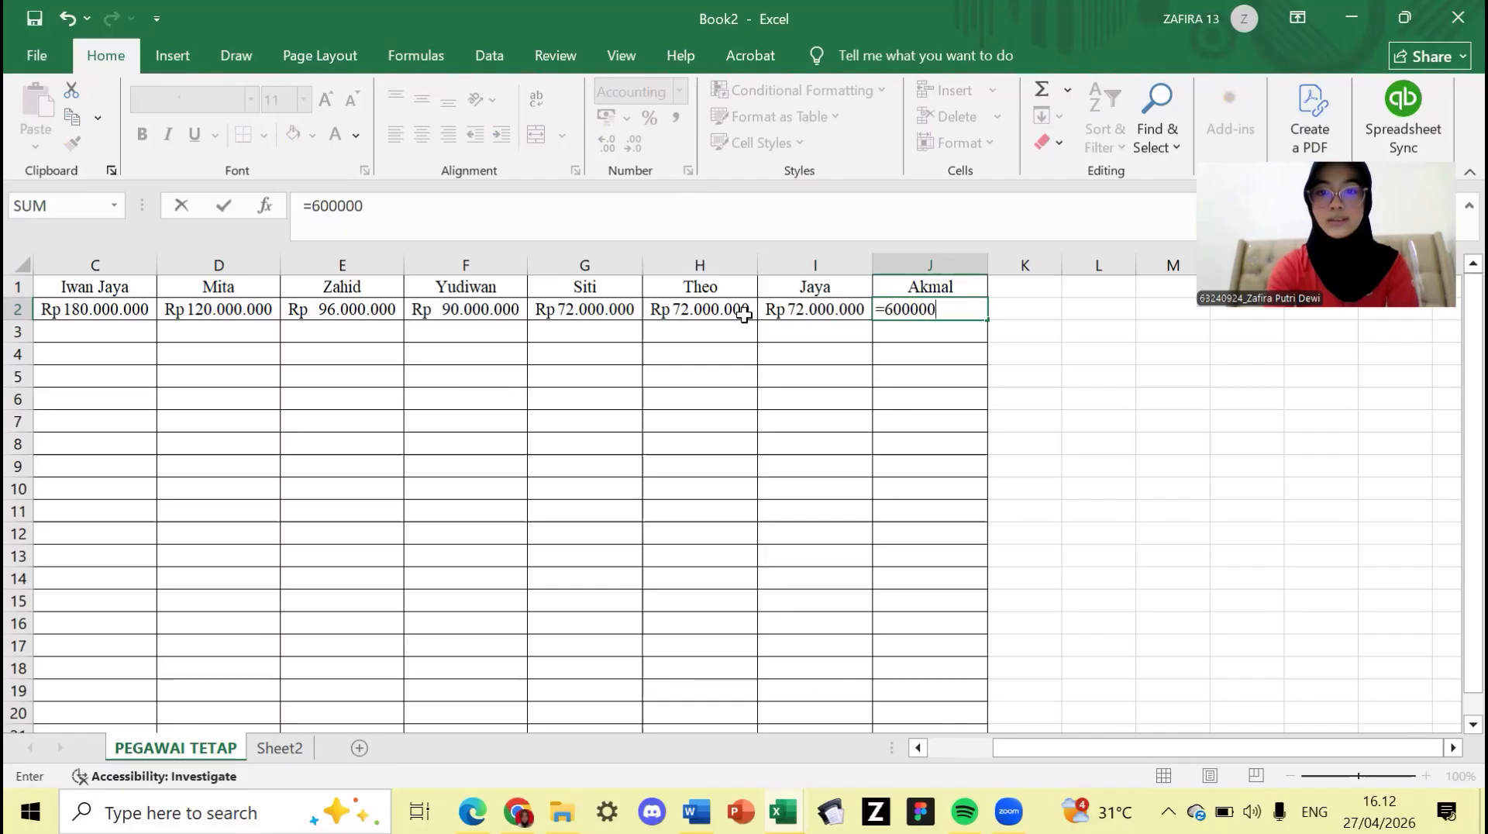
{"action": "type", "text": "0*"}
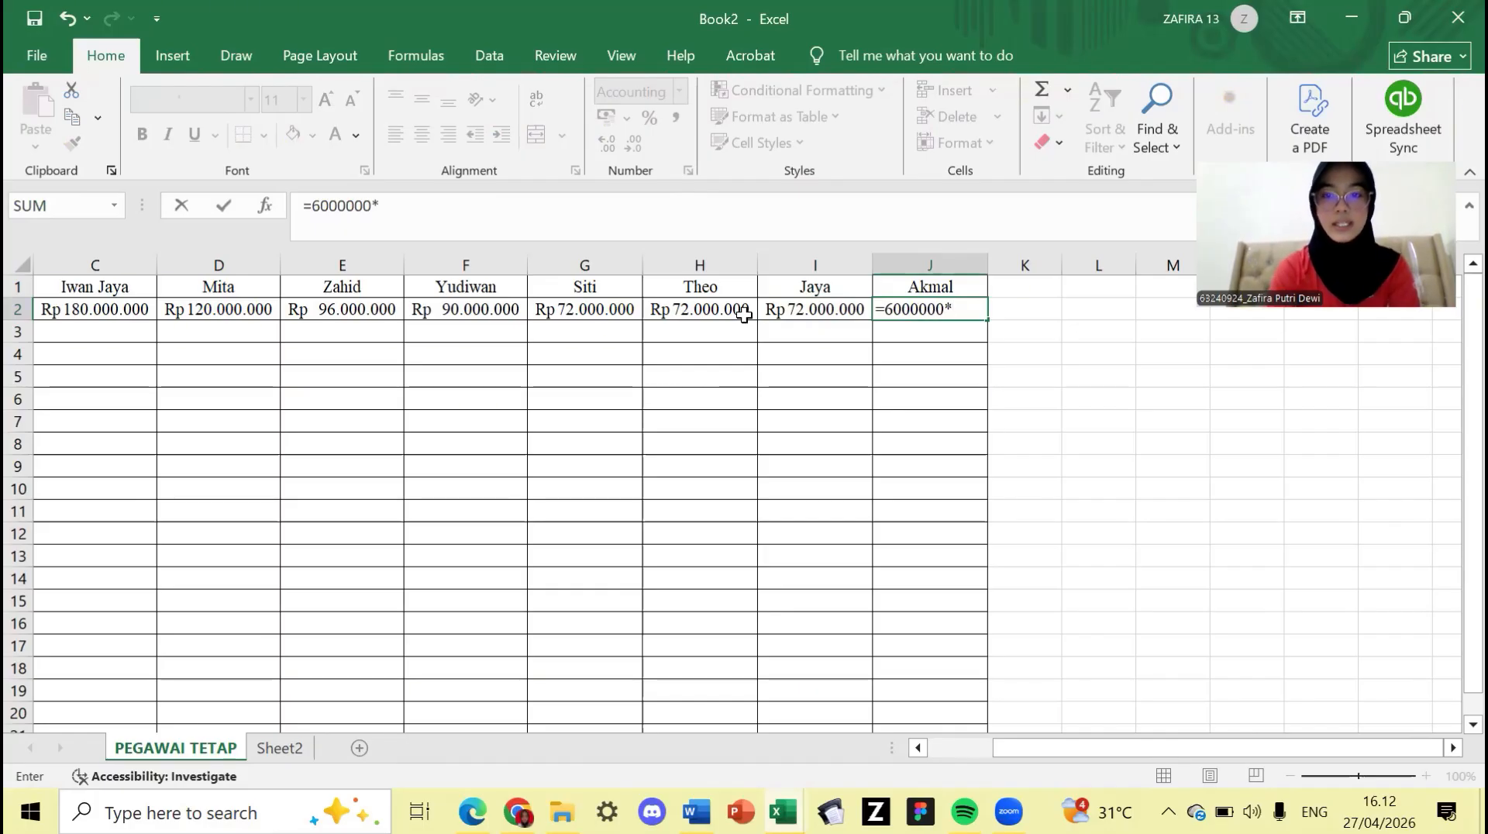
{"action": "type", "text": "12"}
{"action": "key", "text": "Return"}
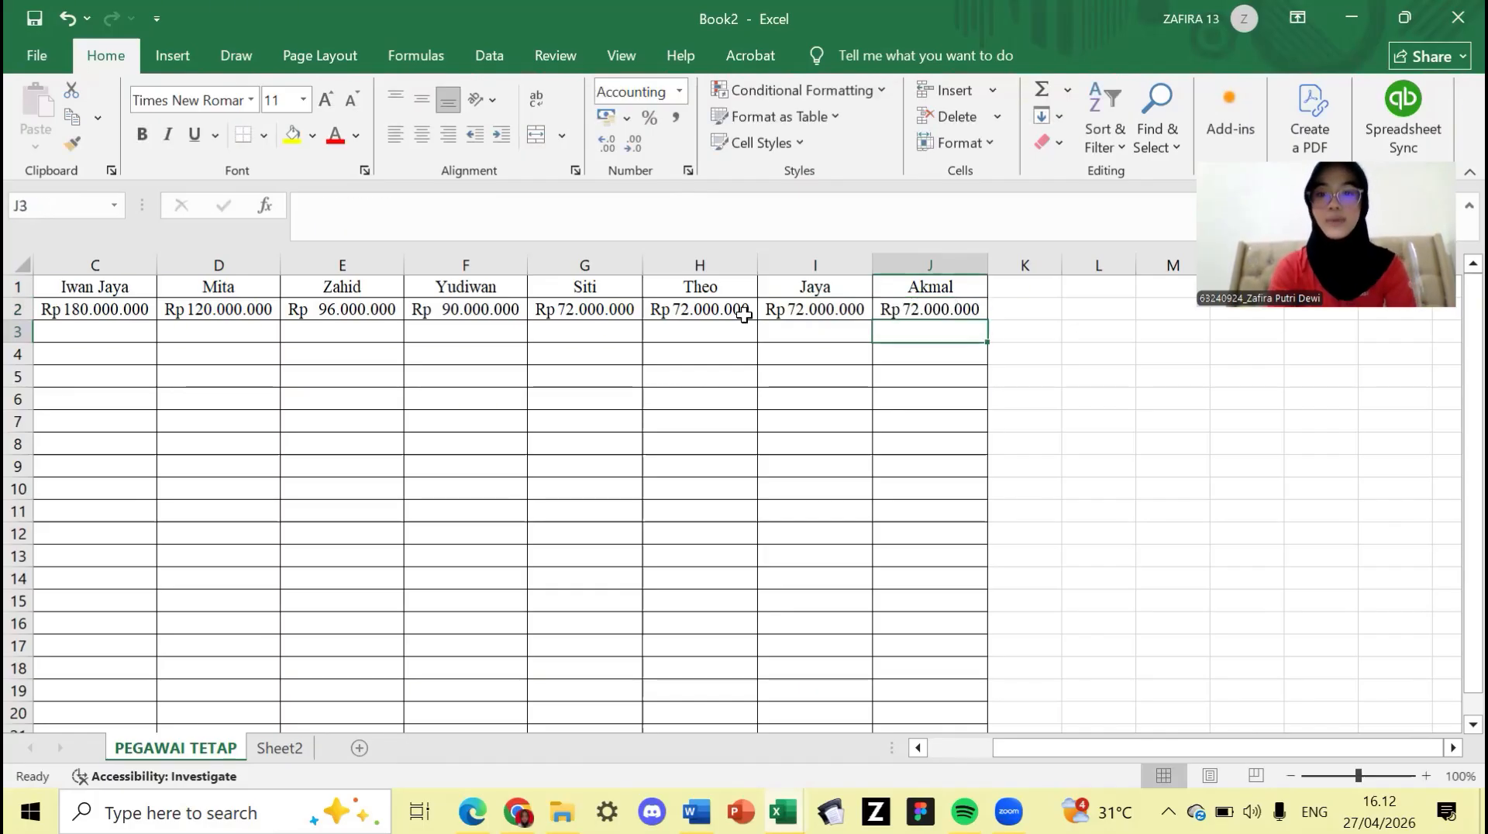
- Enter =2200000*12 in C3 for a Rp 26.400.000 Tunjangan PPh
{"action": "scroll", "coordinate": [419, 485], "scroll_direction": "left", "scroll_amount": 2}
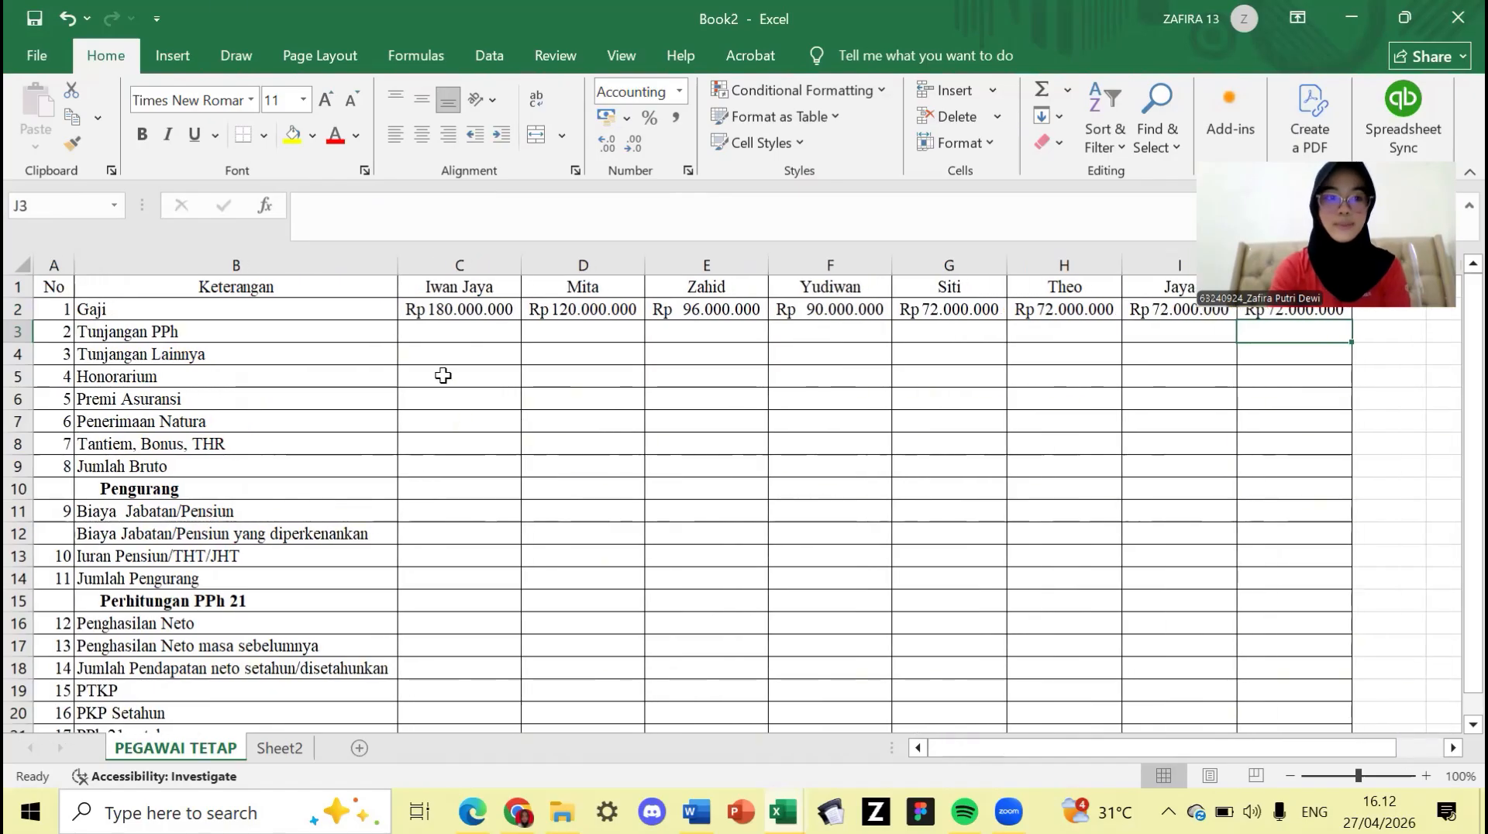
{"action": "left_click", "coordinate": [458, 332]}
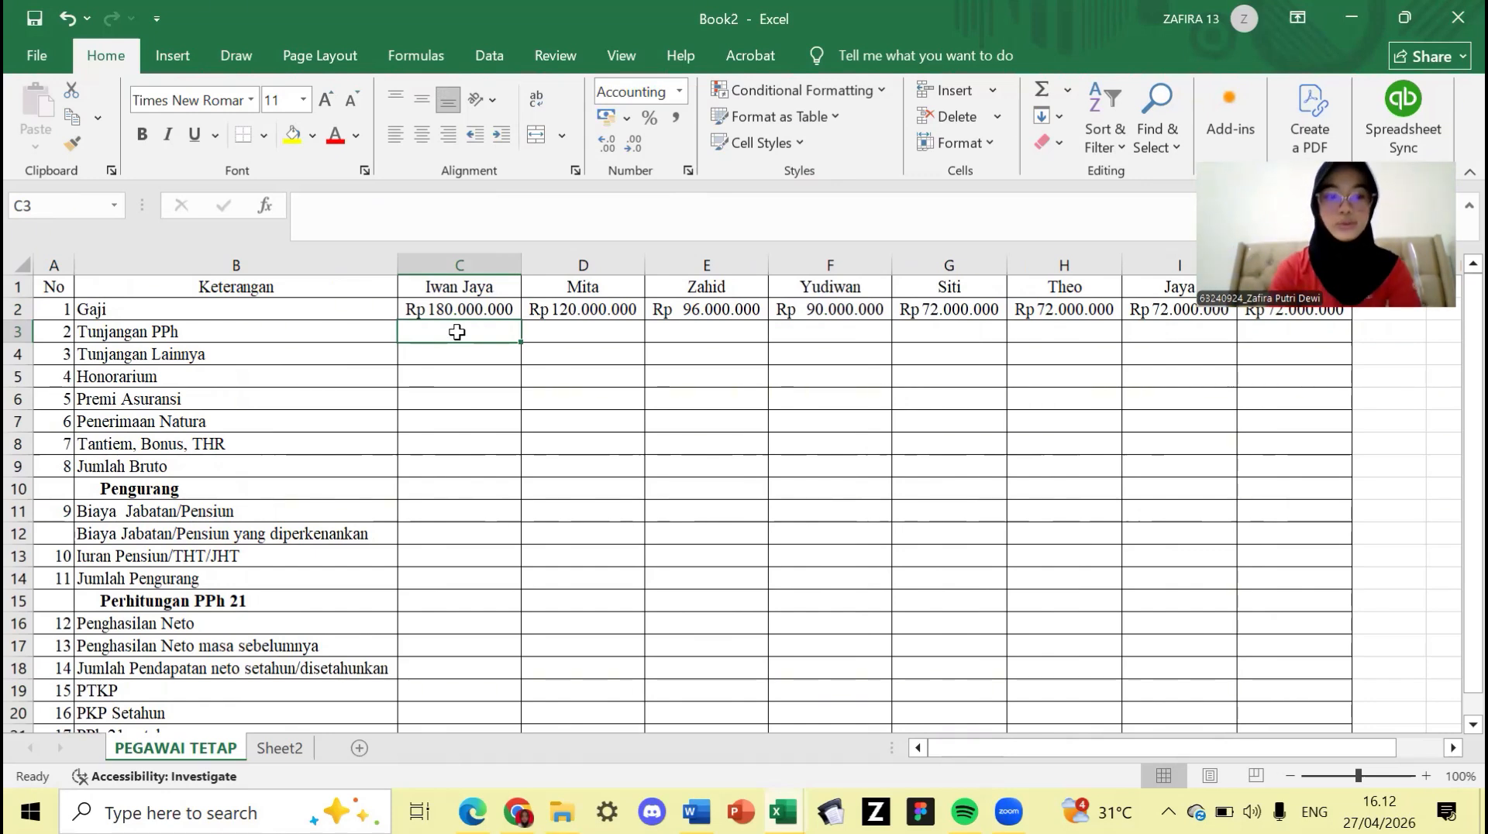
{"action": "type", "text": "=22"}
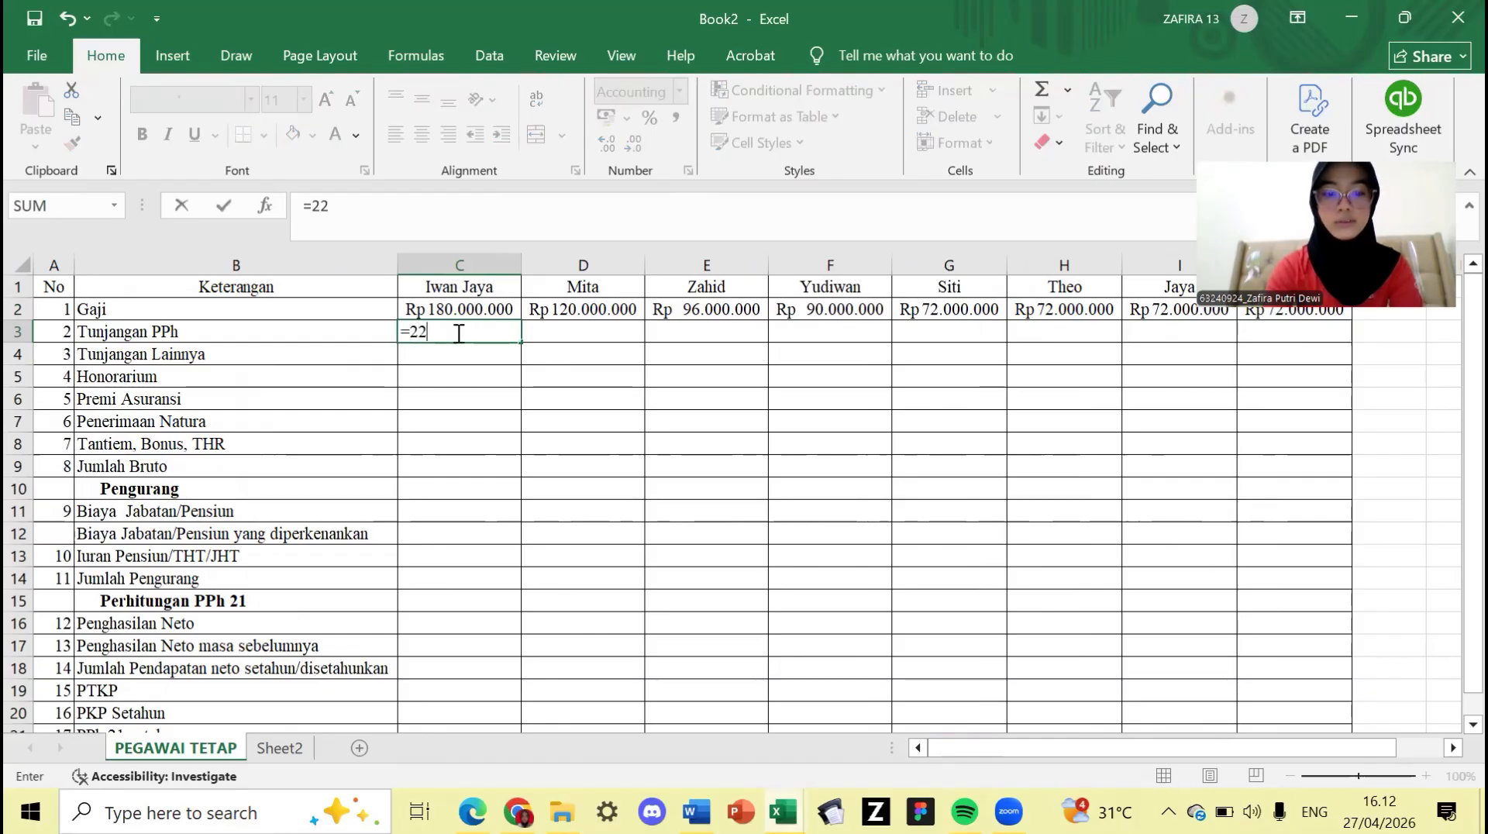
{"action": "type", "text": "00000"}
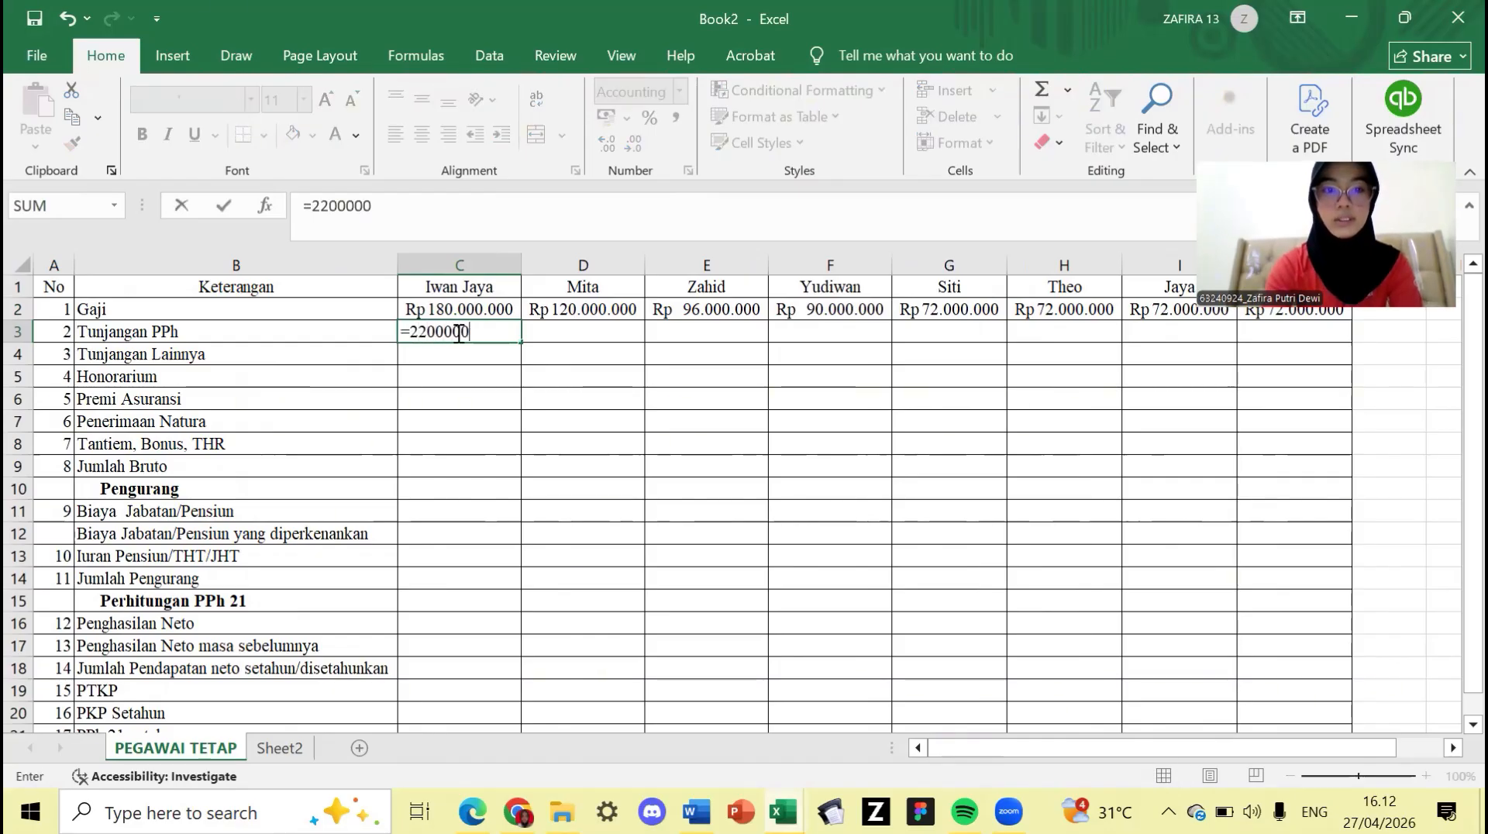
{"action": "type", "text": "*"}
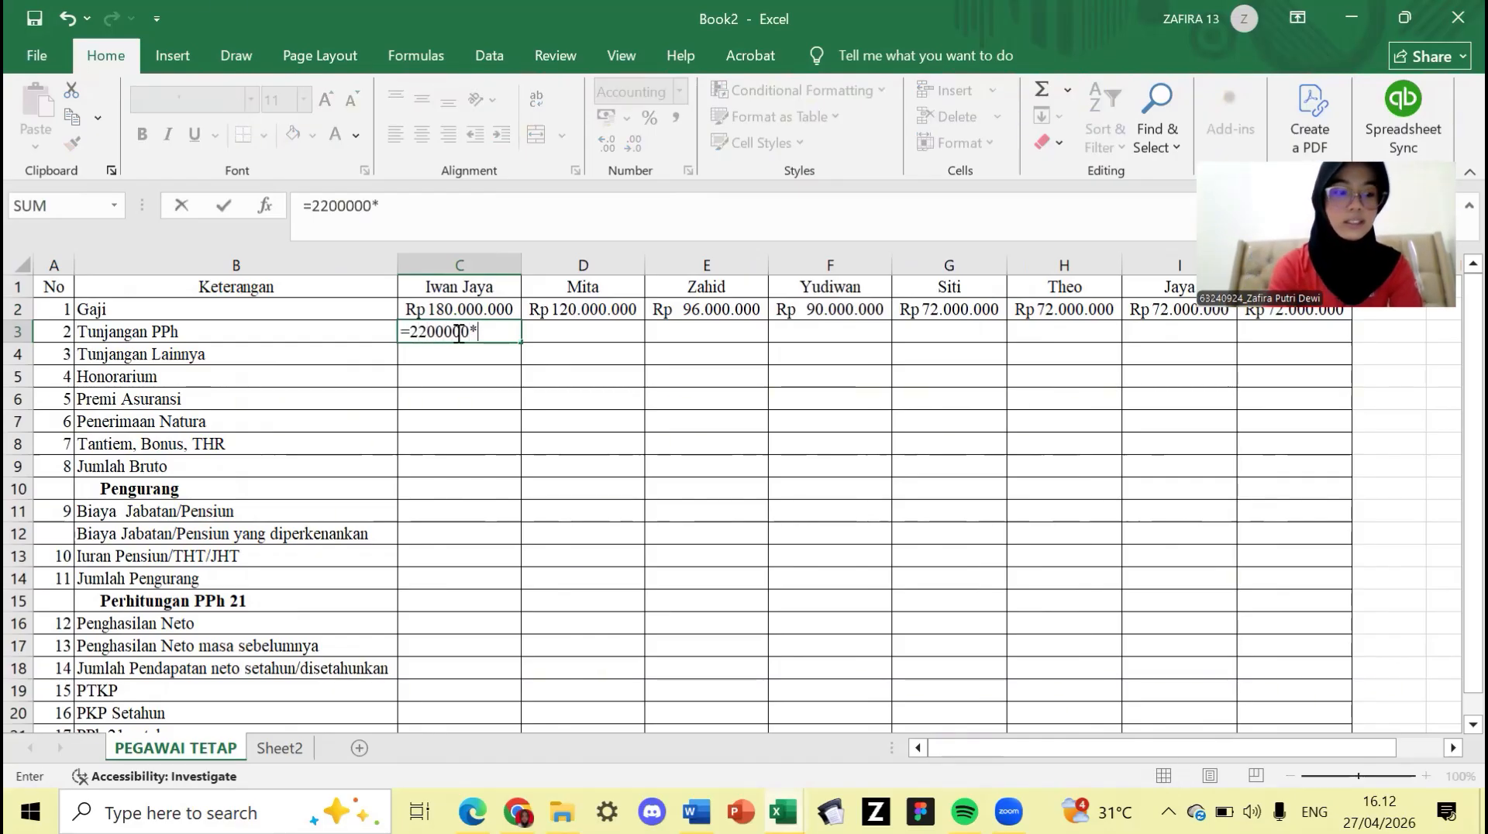
{"action": "type", "text": "12"}
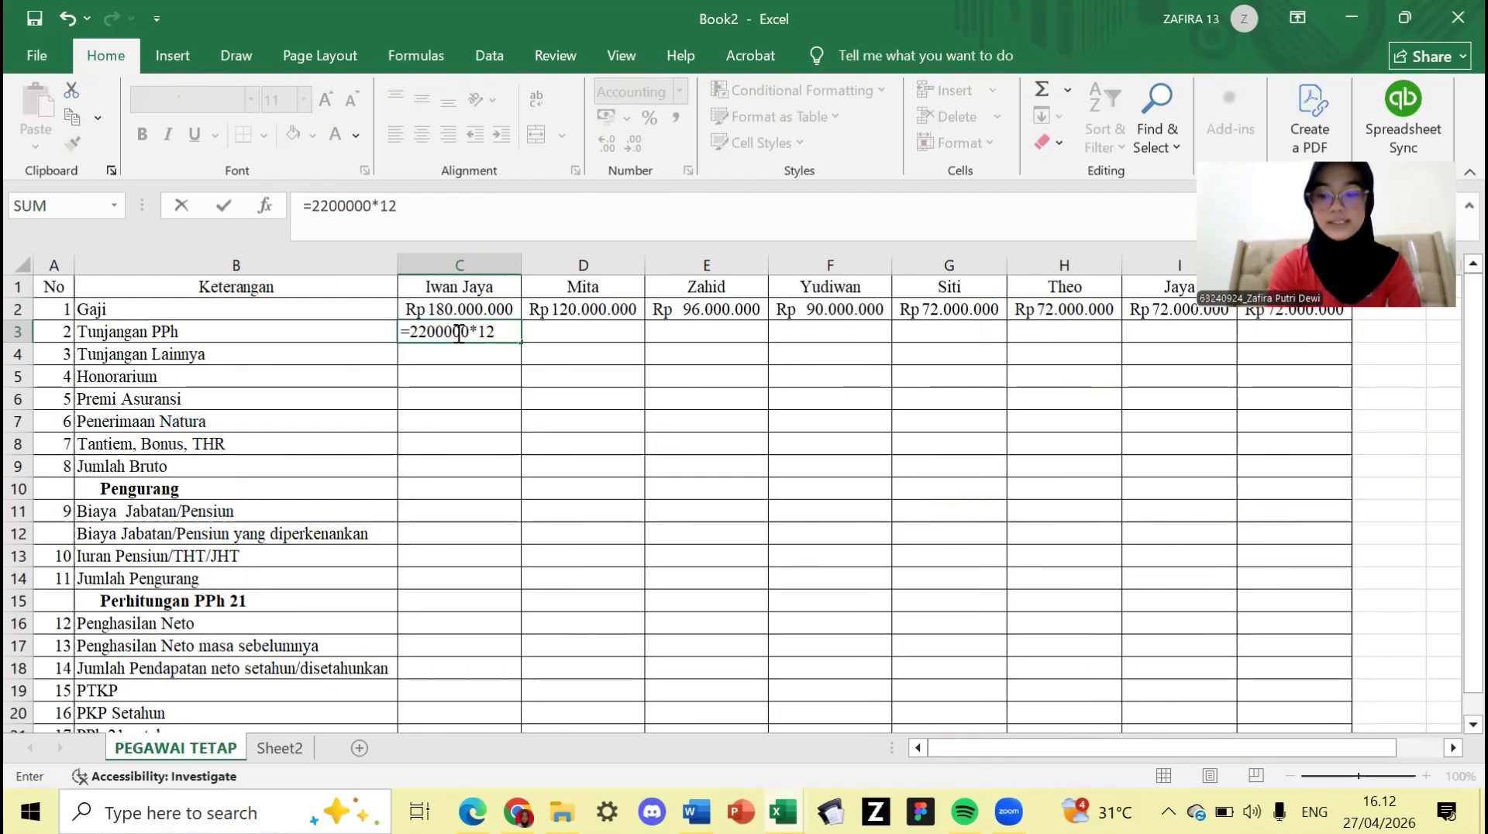
{"action": "key", "text": "Tab"}
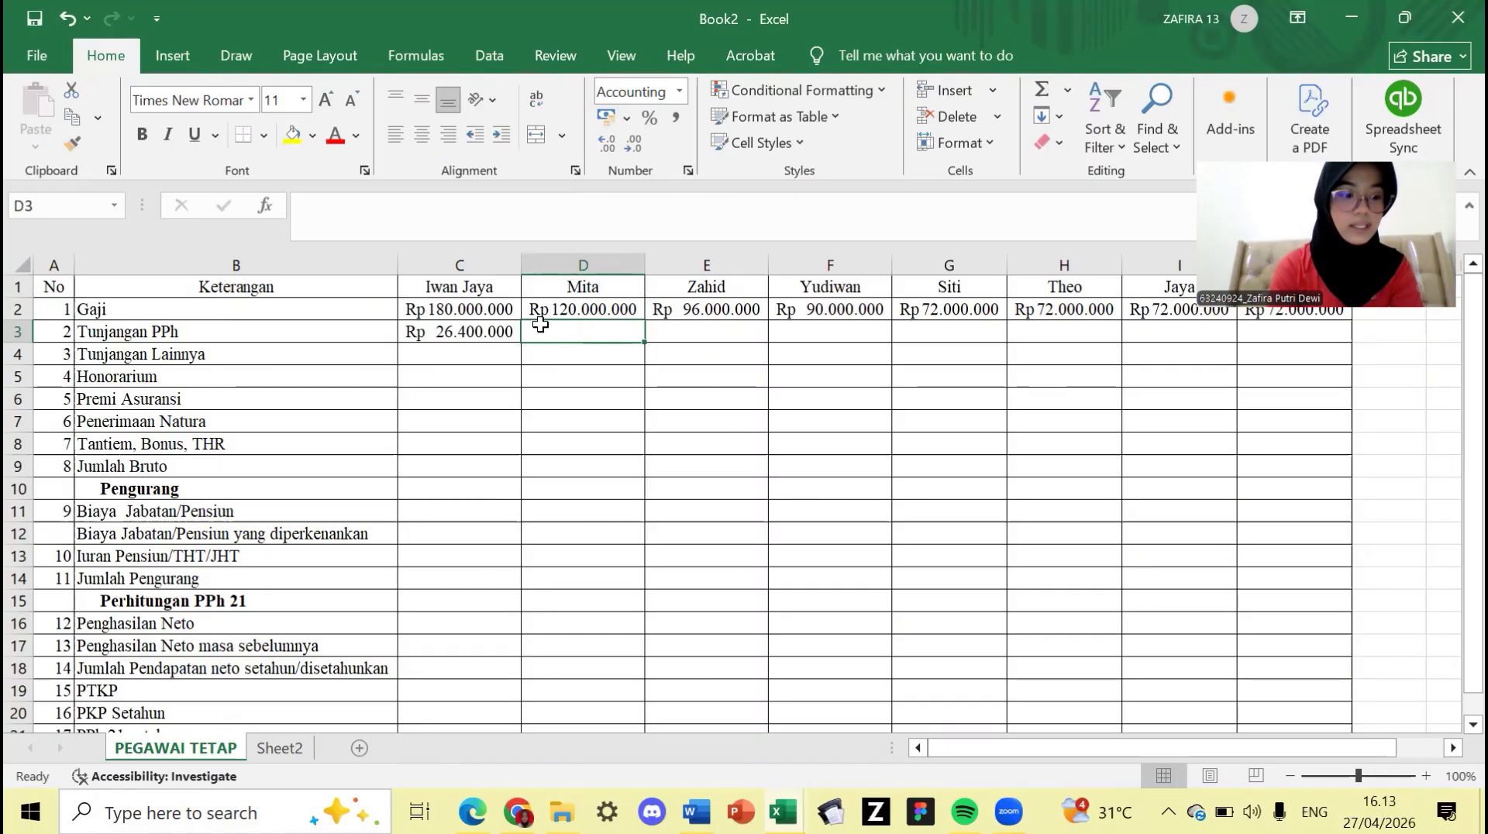
- Enter =1100000*12 in D3, adding the missing equals sign, and =200000*12 in E3
{"action": "type", "text": "11"}
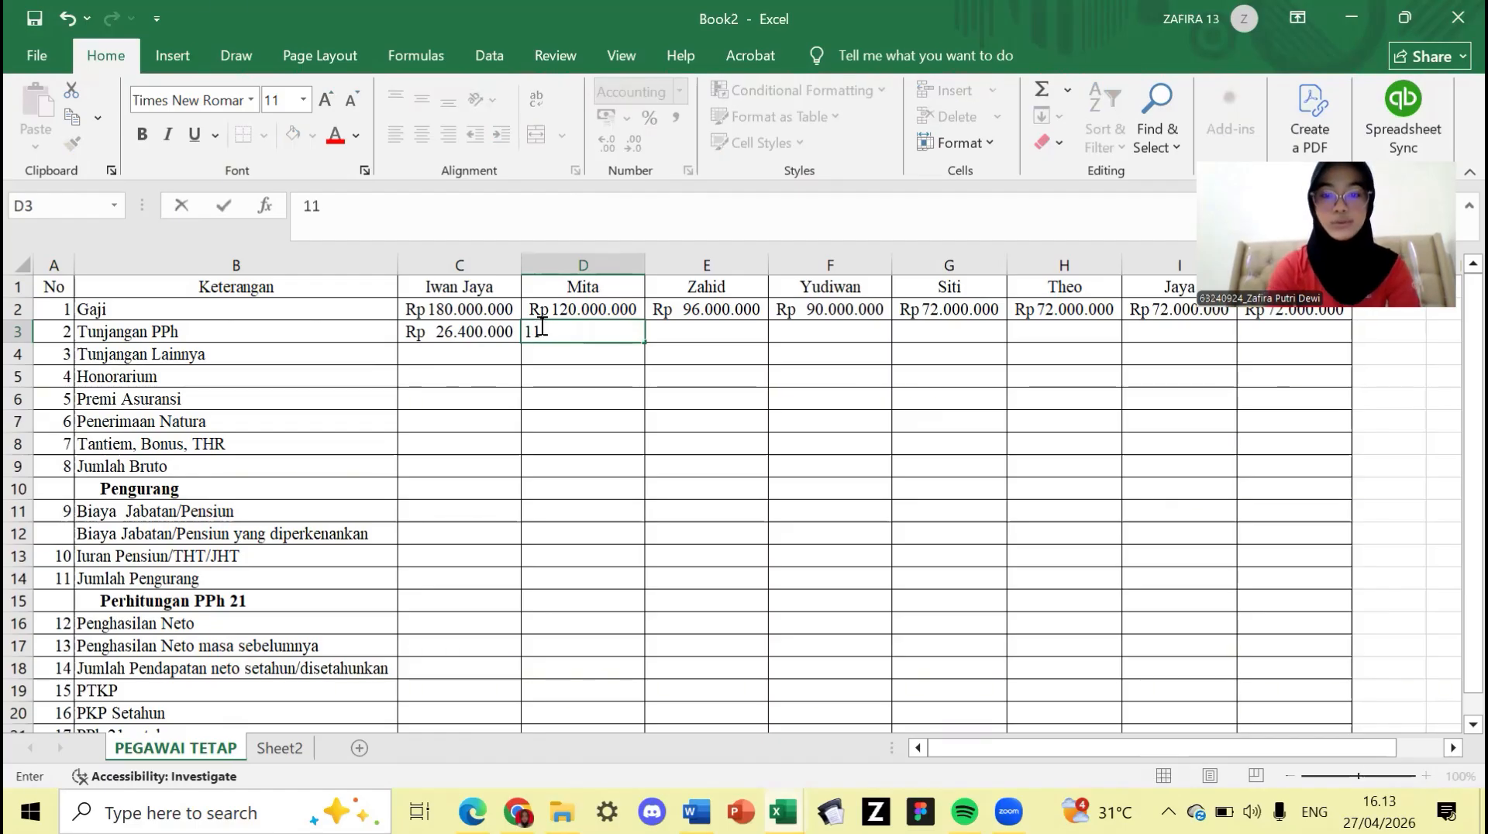
{"action": "type", "text": "00000"}
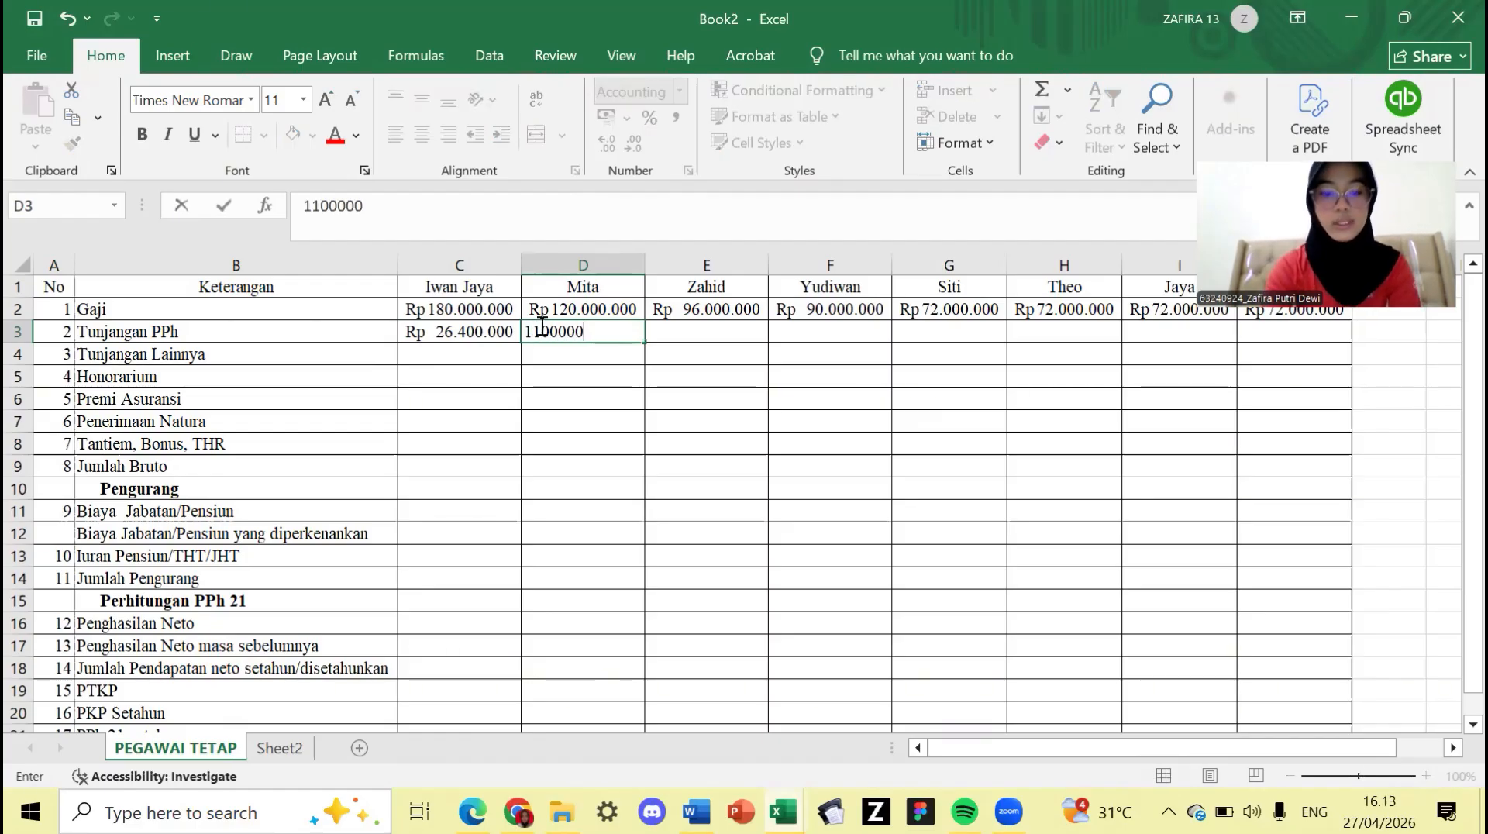
{"action": "type", "text": "*12"}
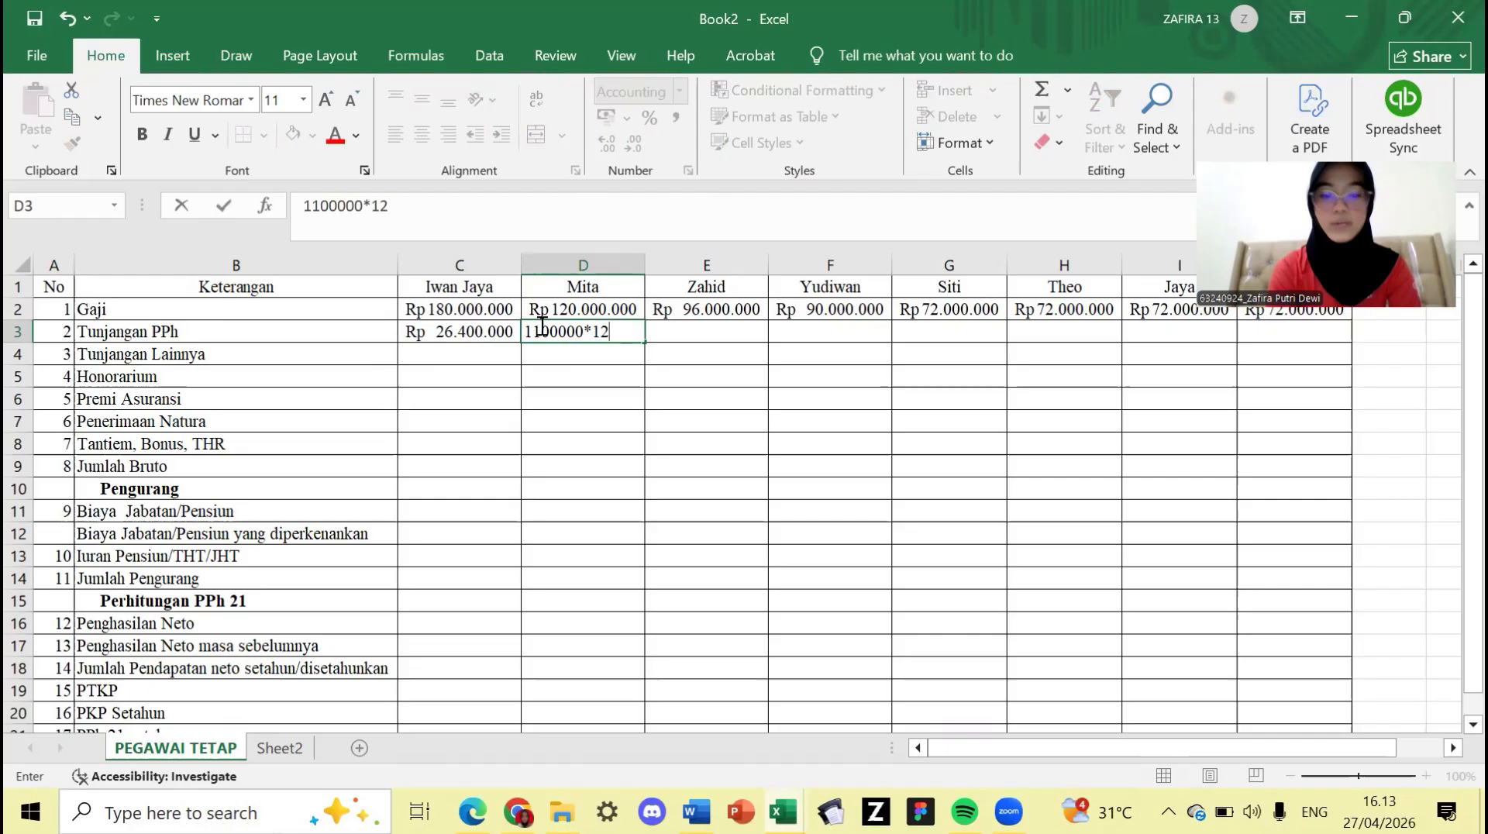
{"action": "key", "text": "Tab"}
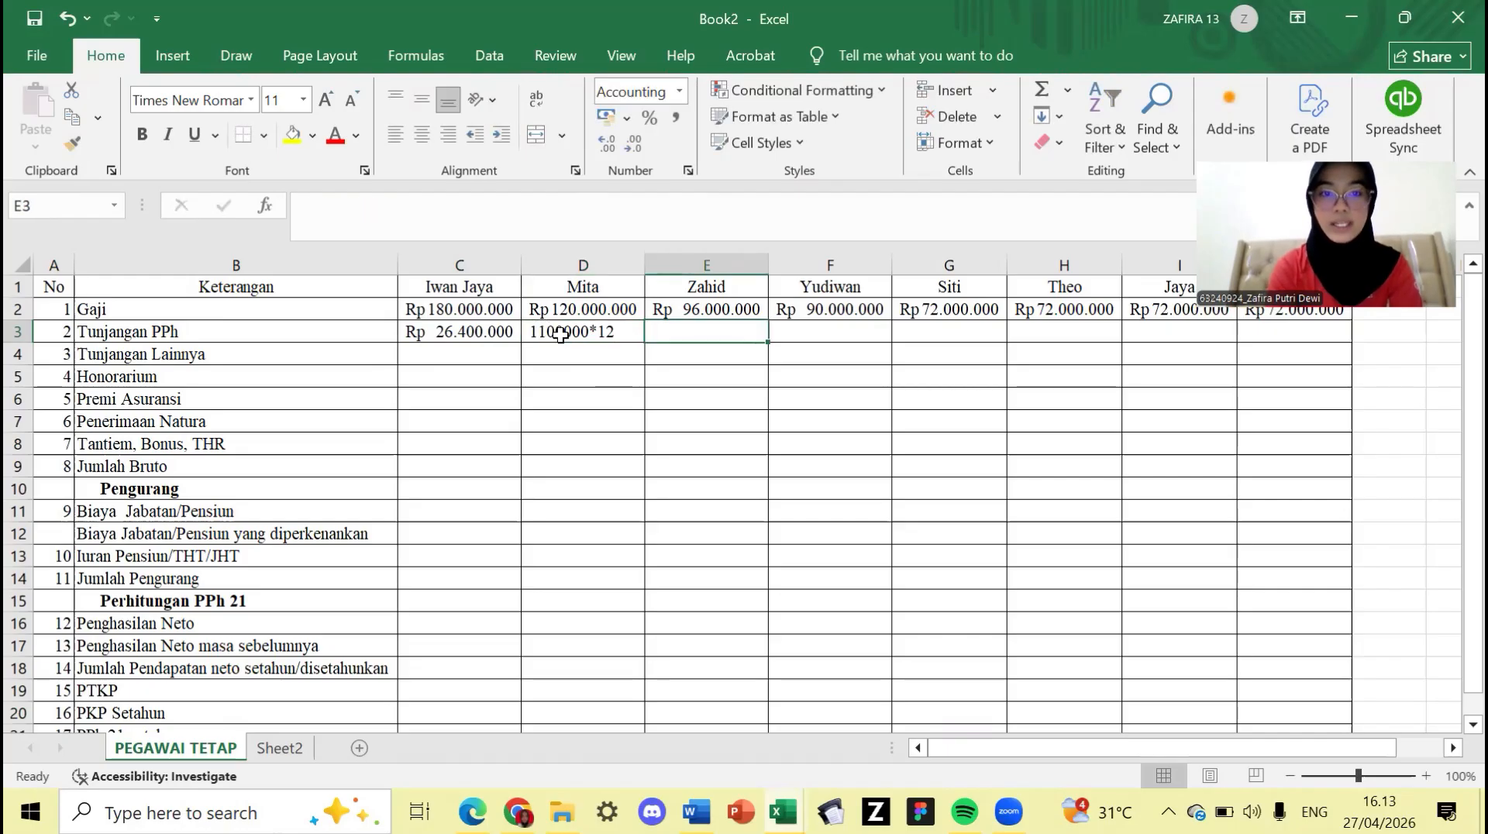
{"action": "double_click", "coordinate": [560, 334]}
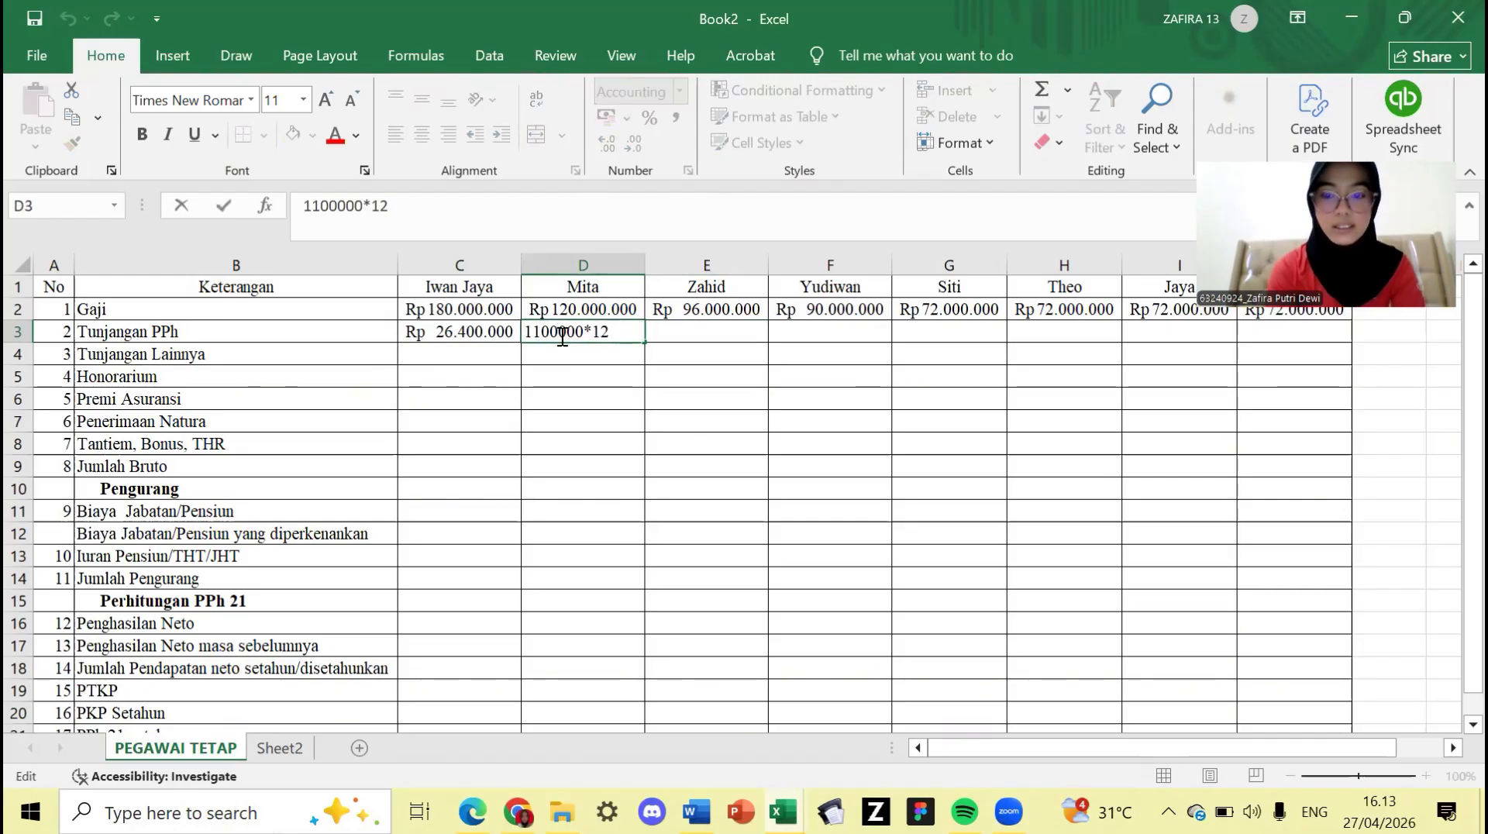
{"action": "type", "text": "="}
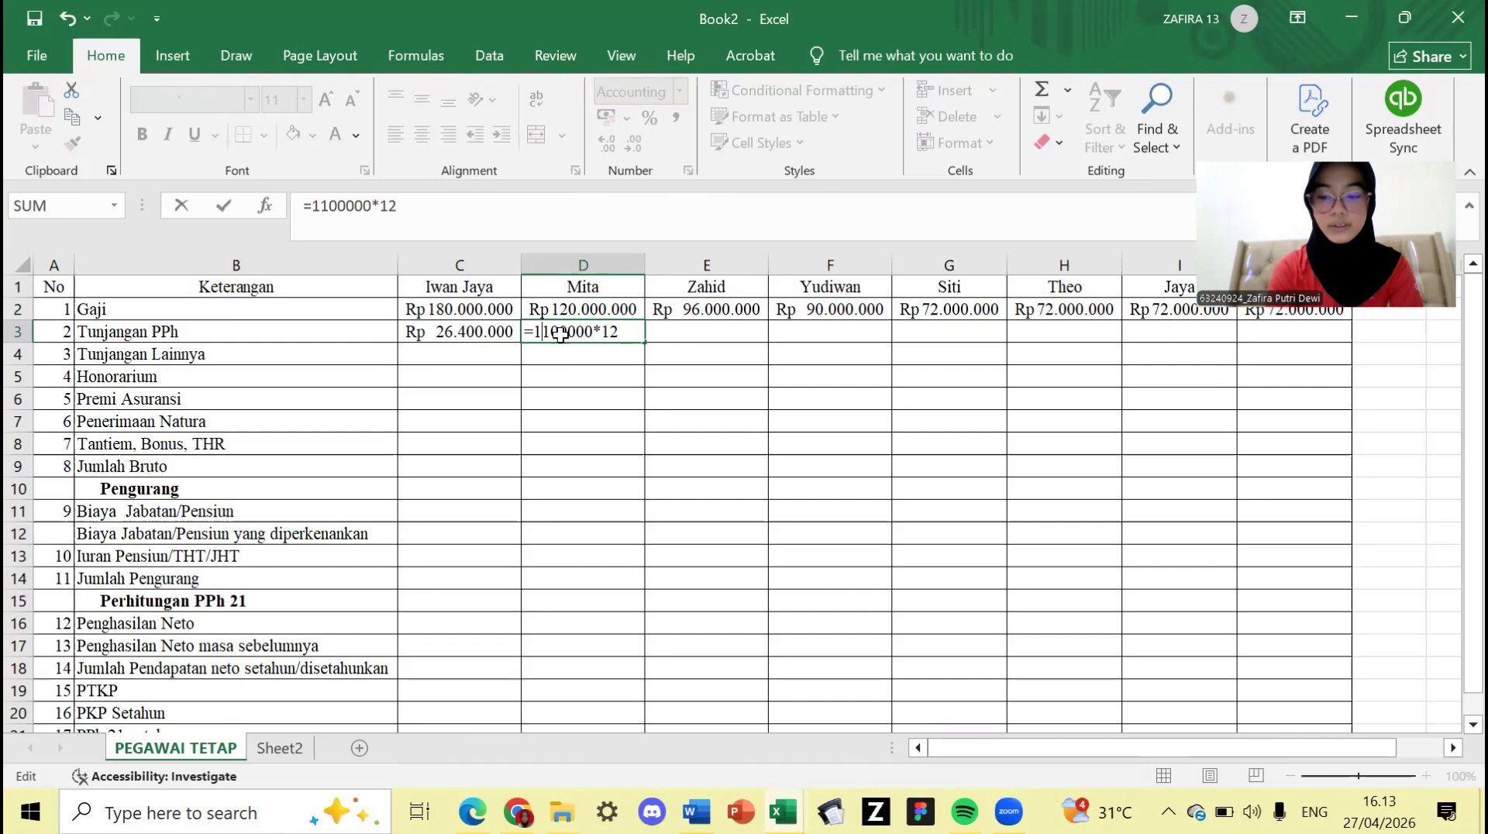
{"action": "key", "text": "Return"}
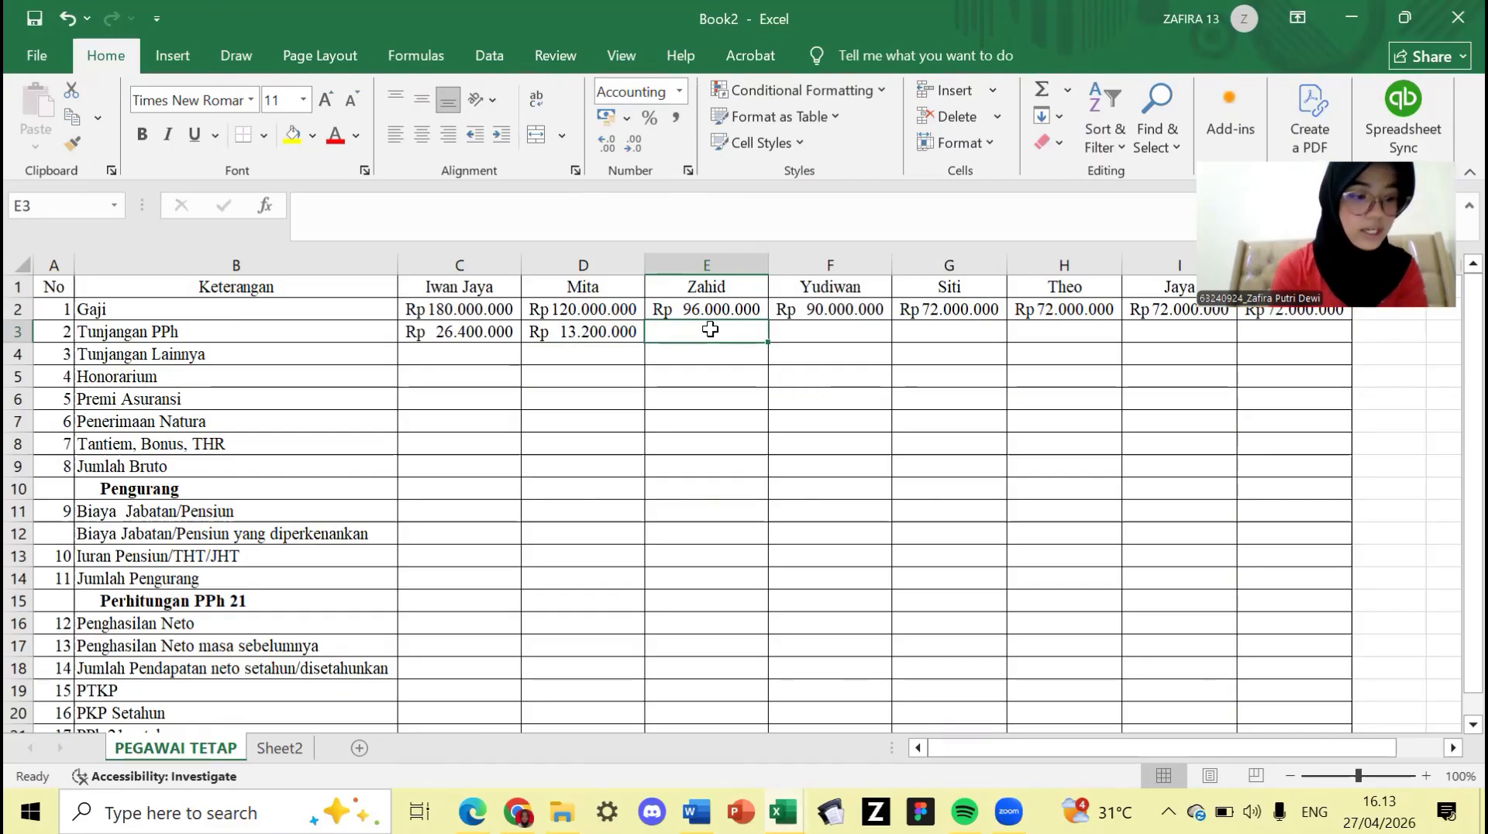
{"action": "type", "text": "="}
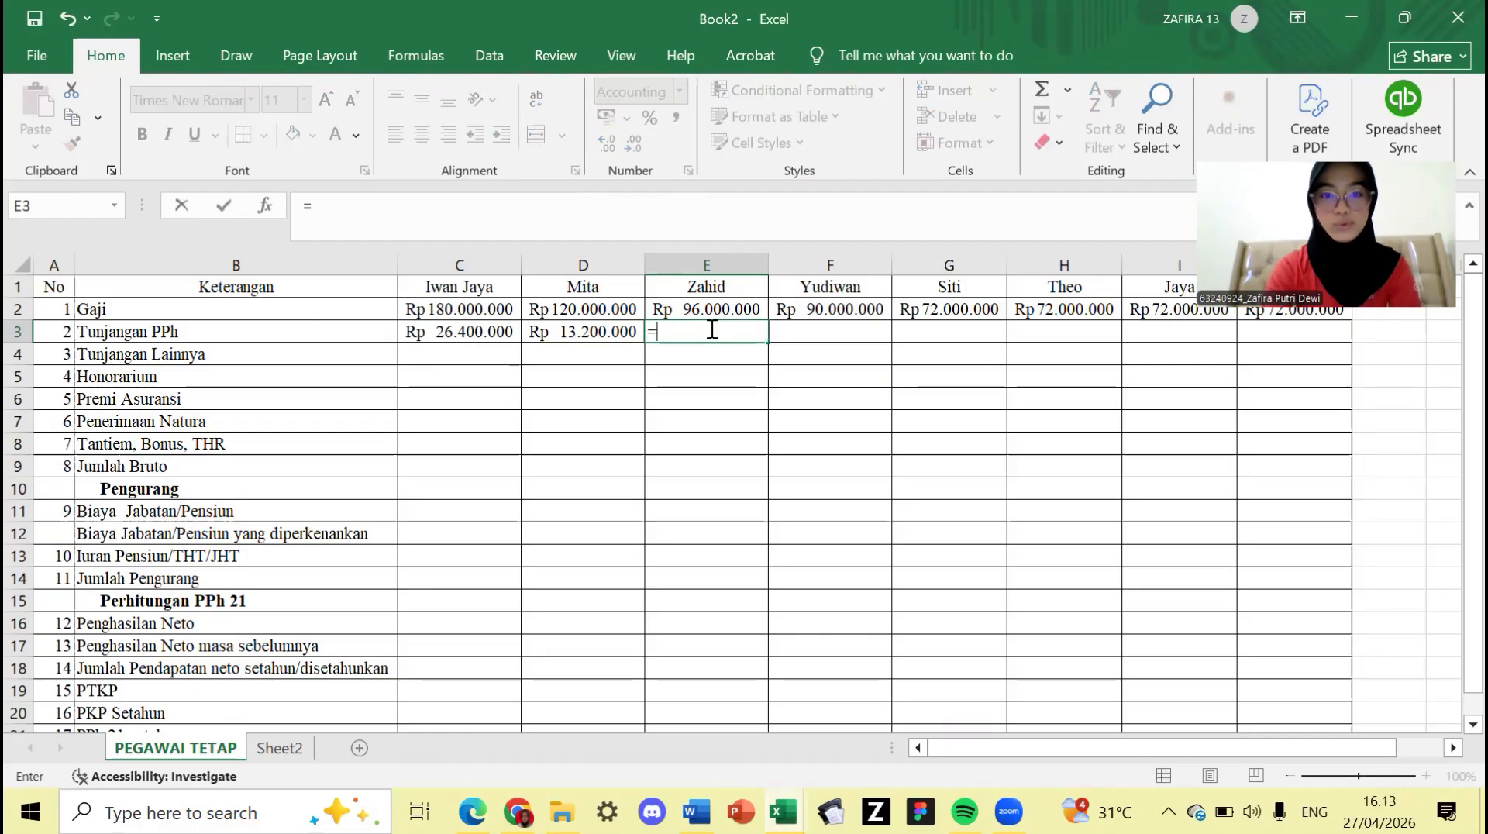
{"action": "type", "text": "2000"}
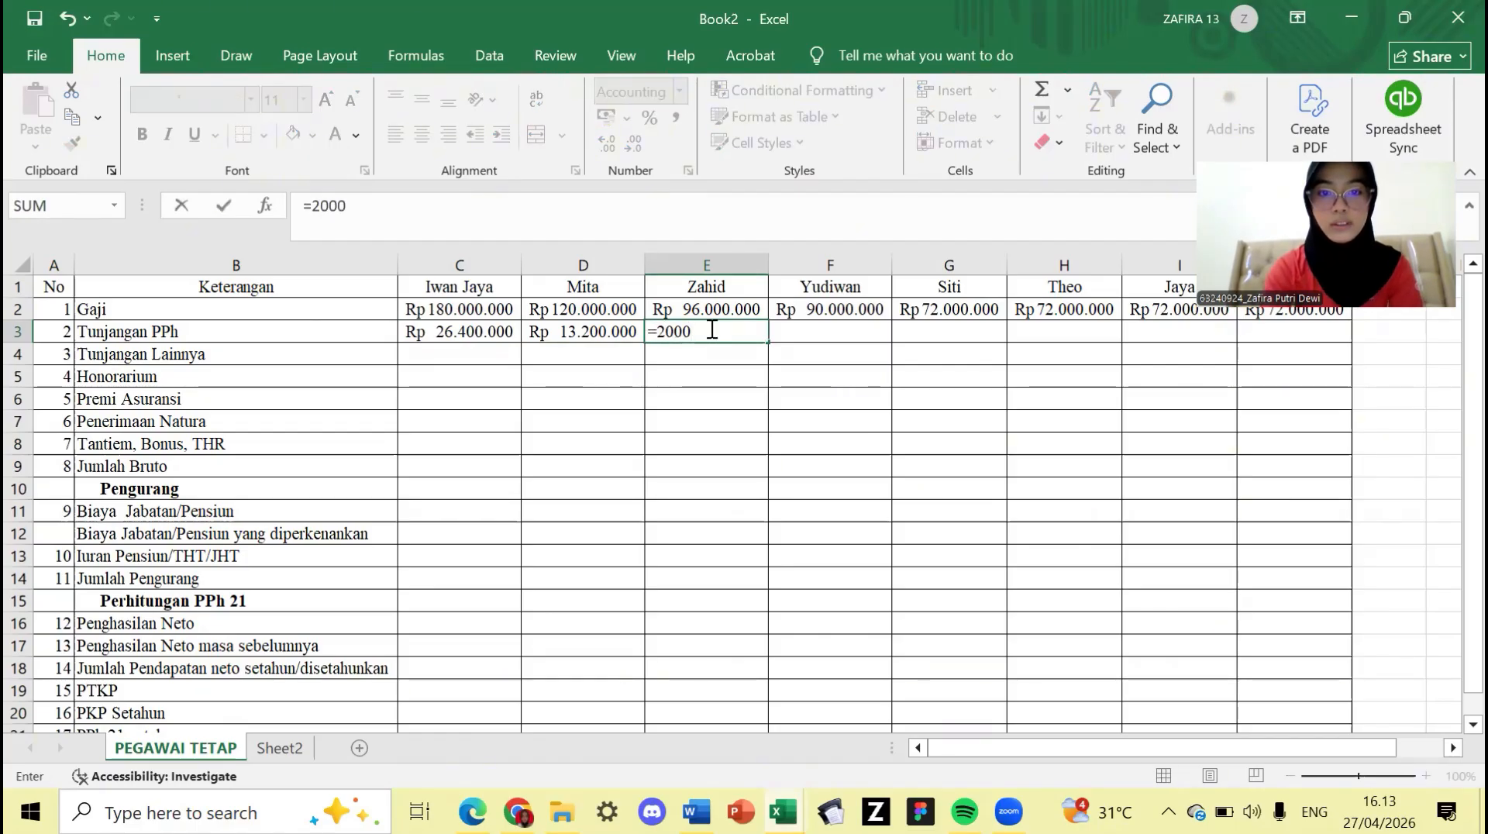
{"action": "type", "text": "00"}
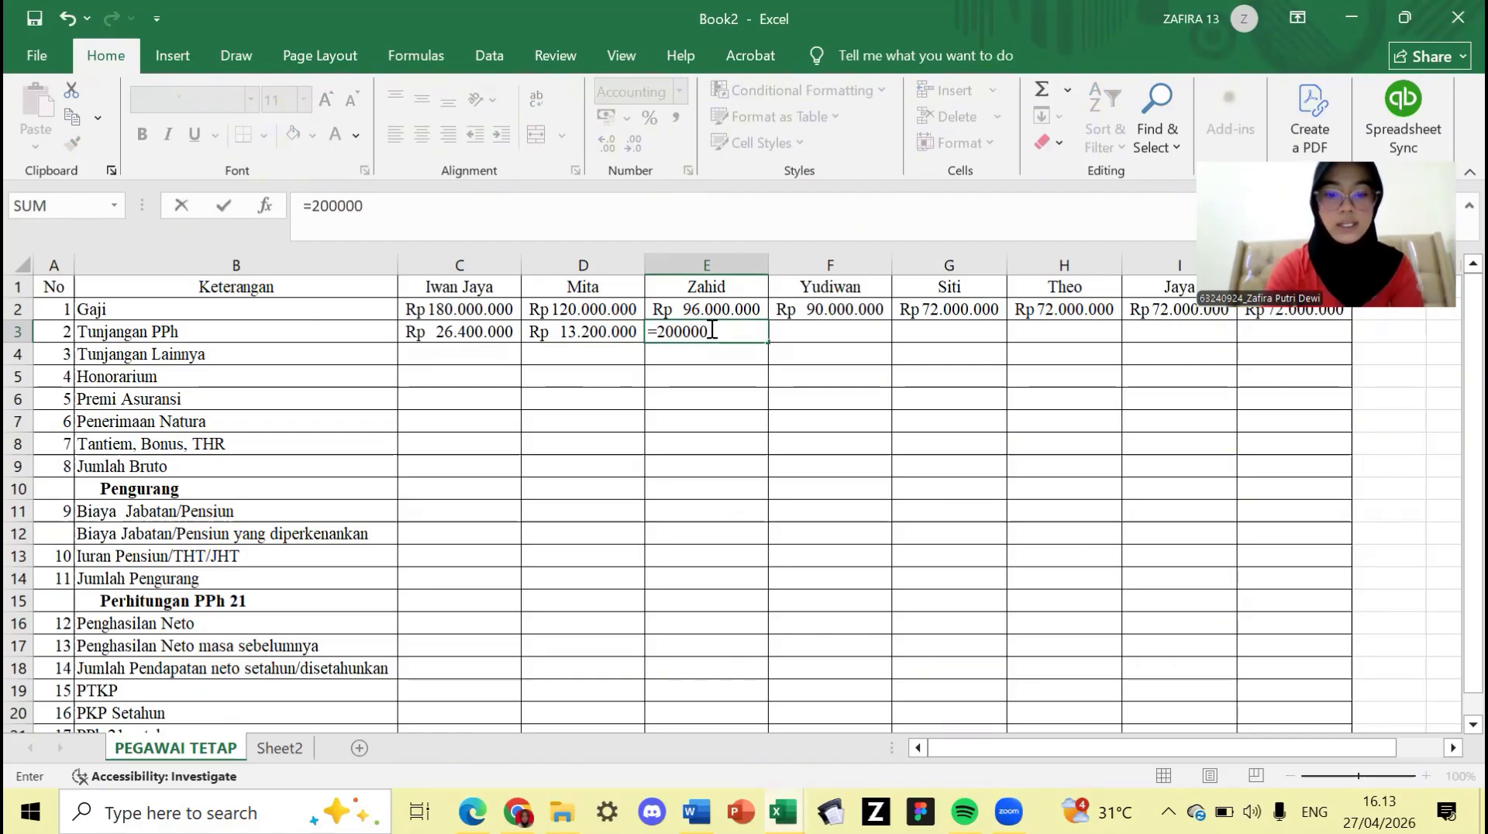
{"action": "type", "text": "*12"}
{"action": "key", "text": "ctrl+Return"}
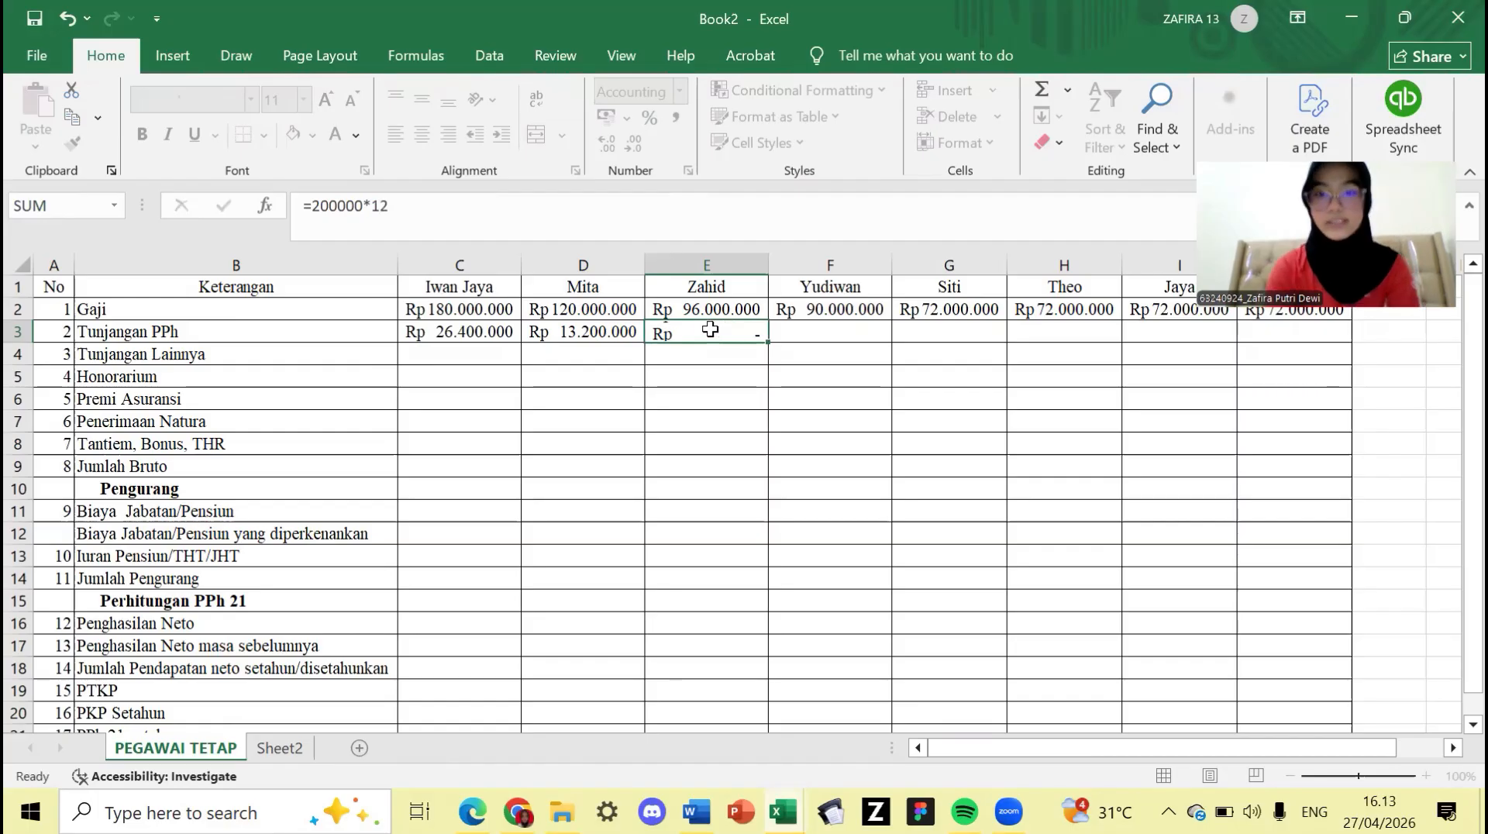
{"action": "key", "text": "Tab"}
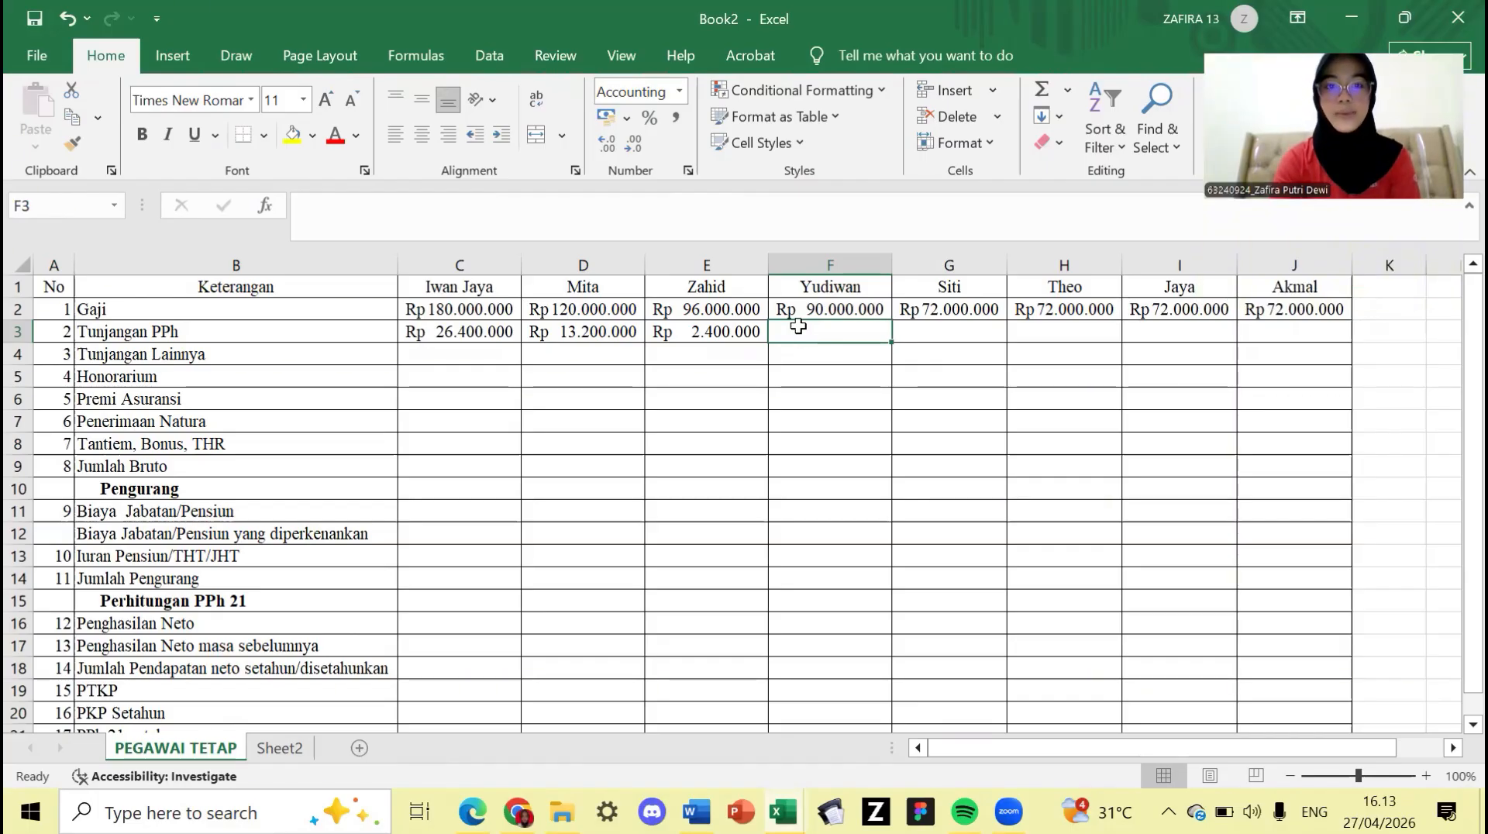
- Enter =200000*12 in each cell from F3 through J3
{"action": "type", "text": "="}
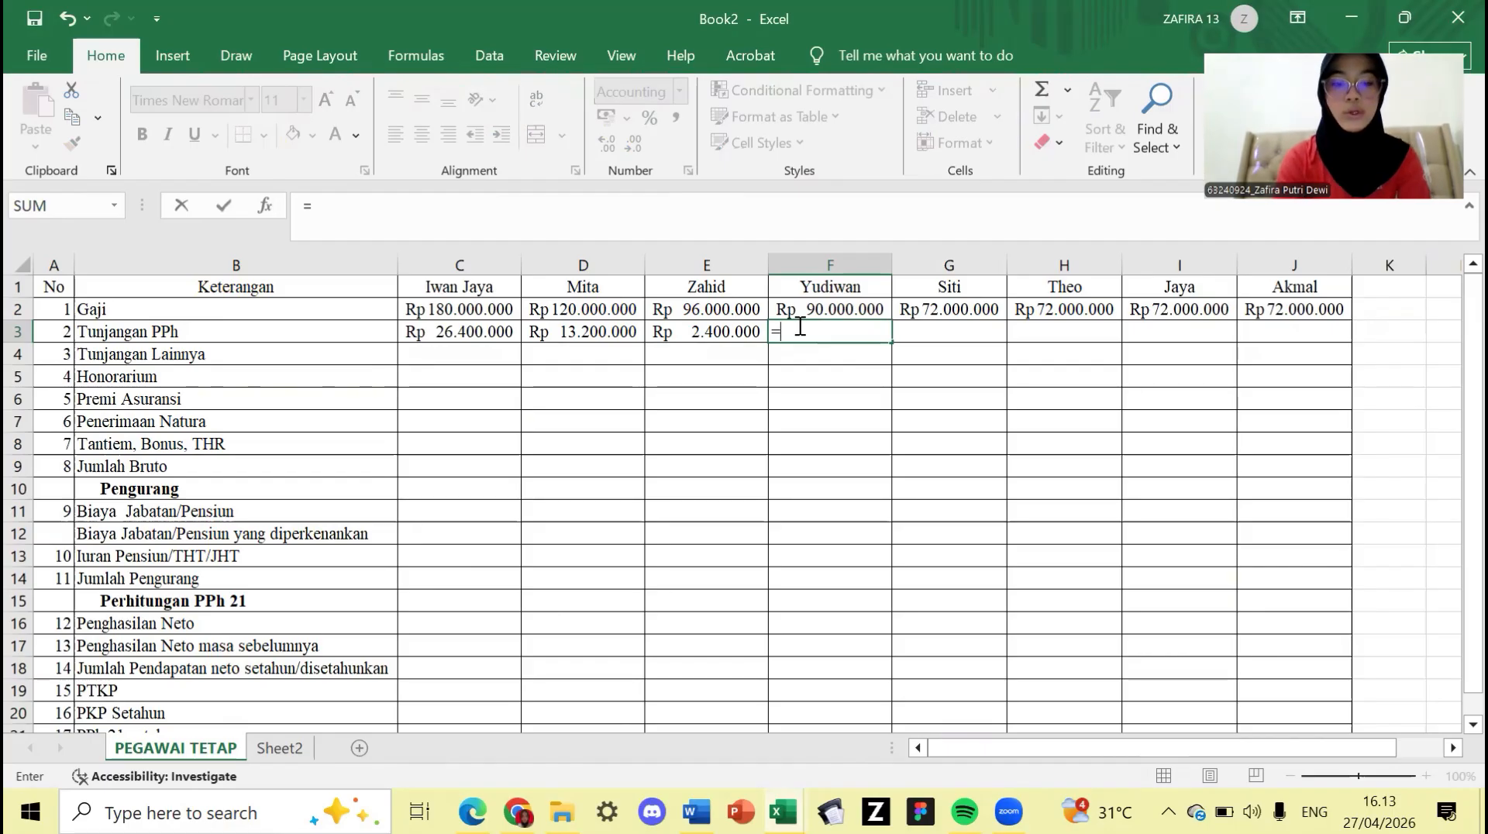
{"action": "type", "text": "200"}
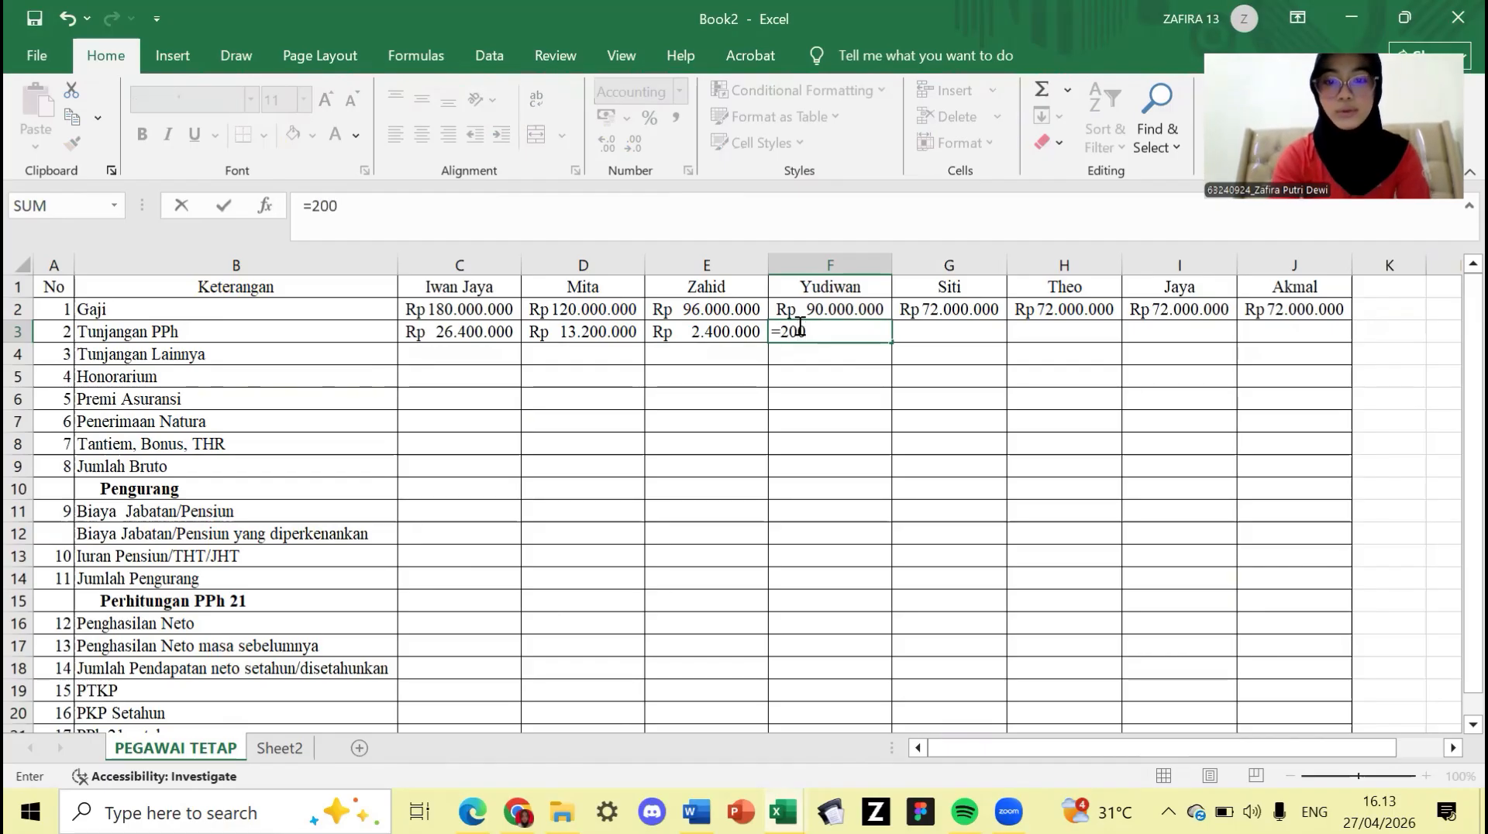
{"action": "type", "text": "000"}
{"action": "type", "text": "*12"}
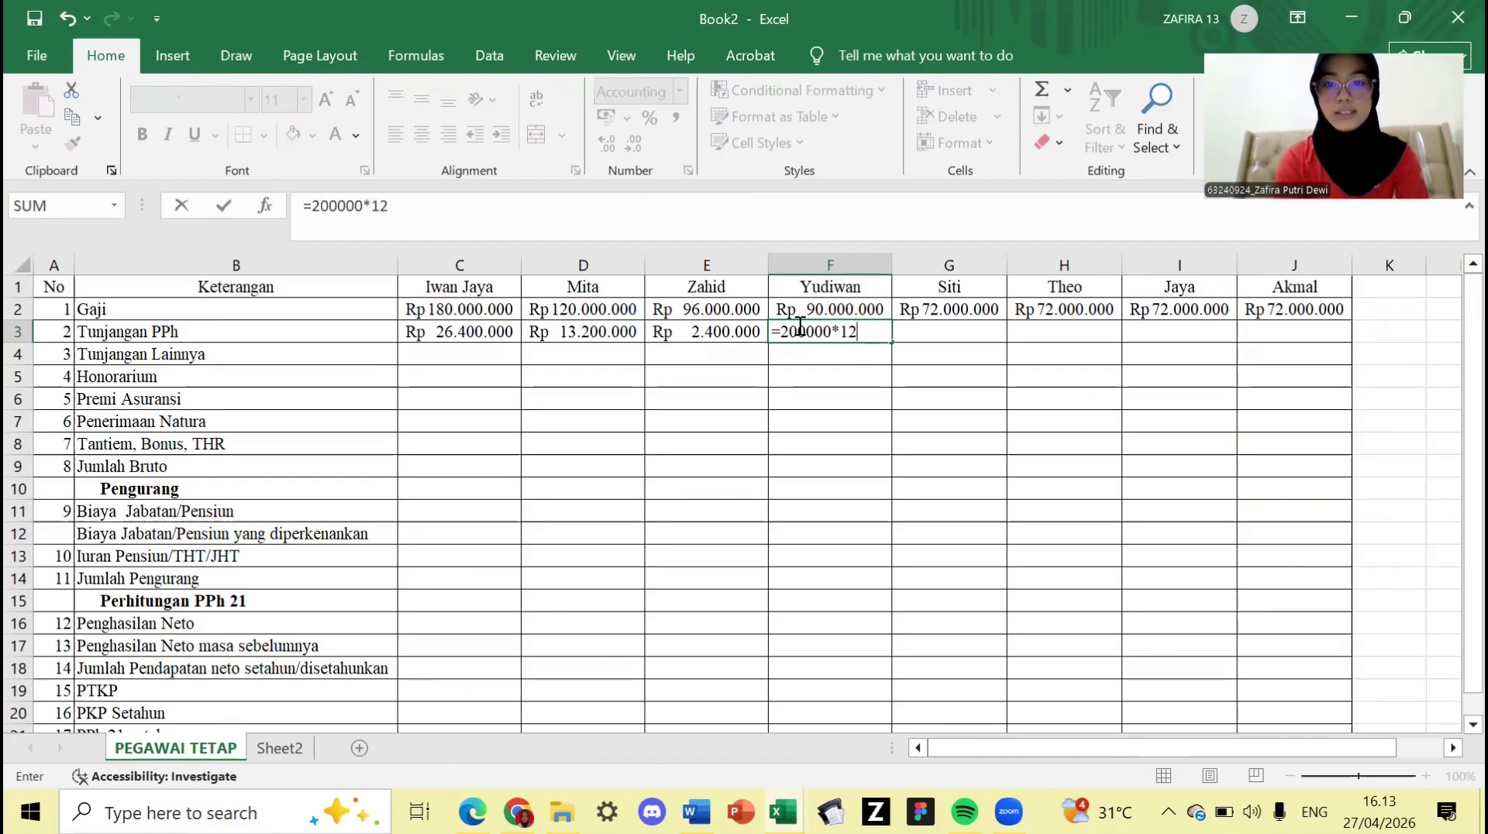
{"action": "key", "text": "Tab"}
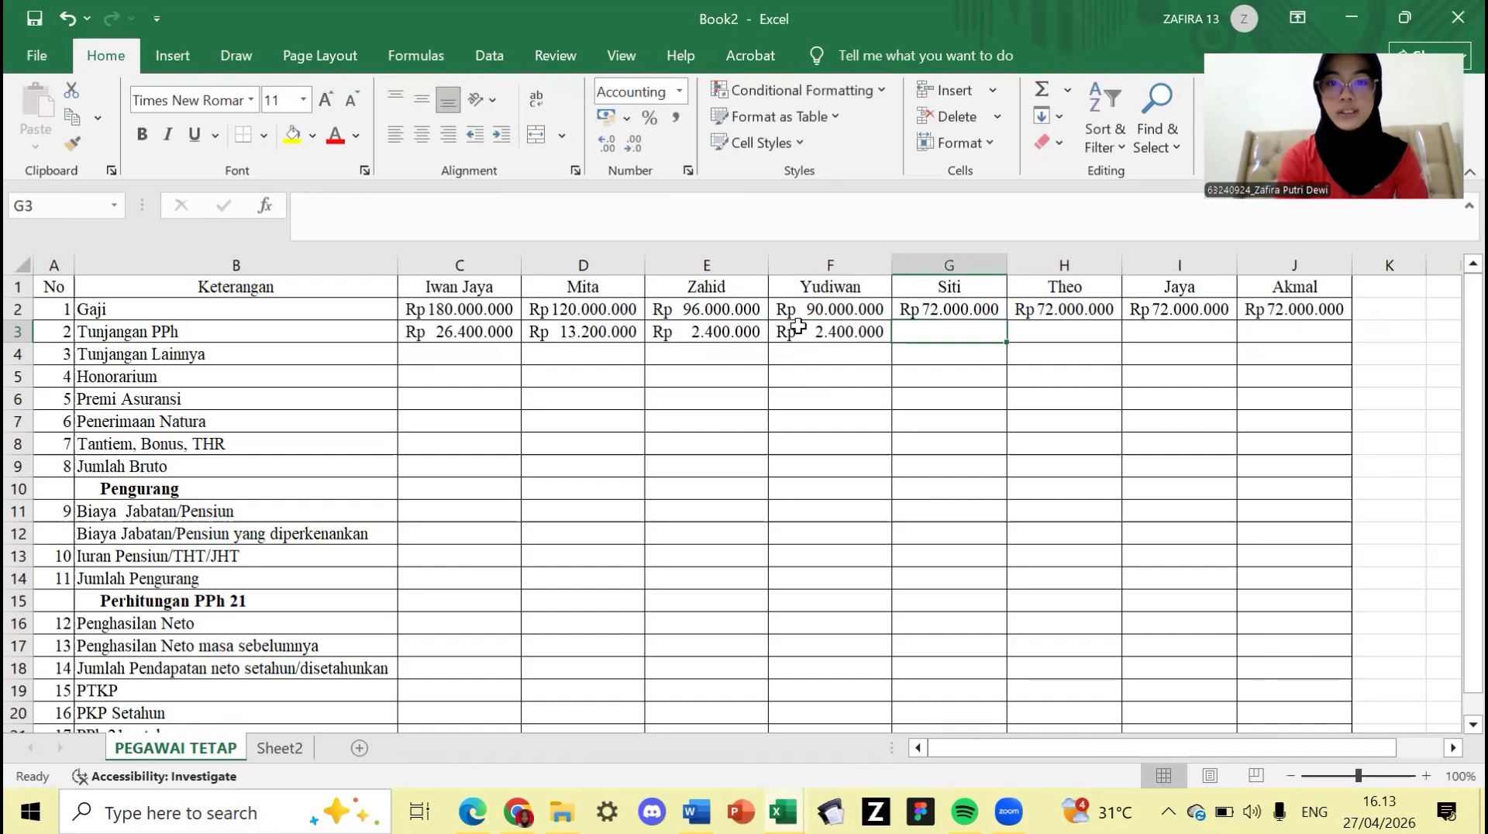
{"action": "type", "text": "="}
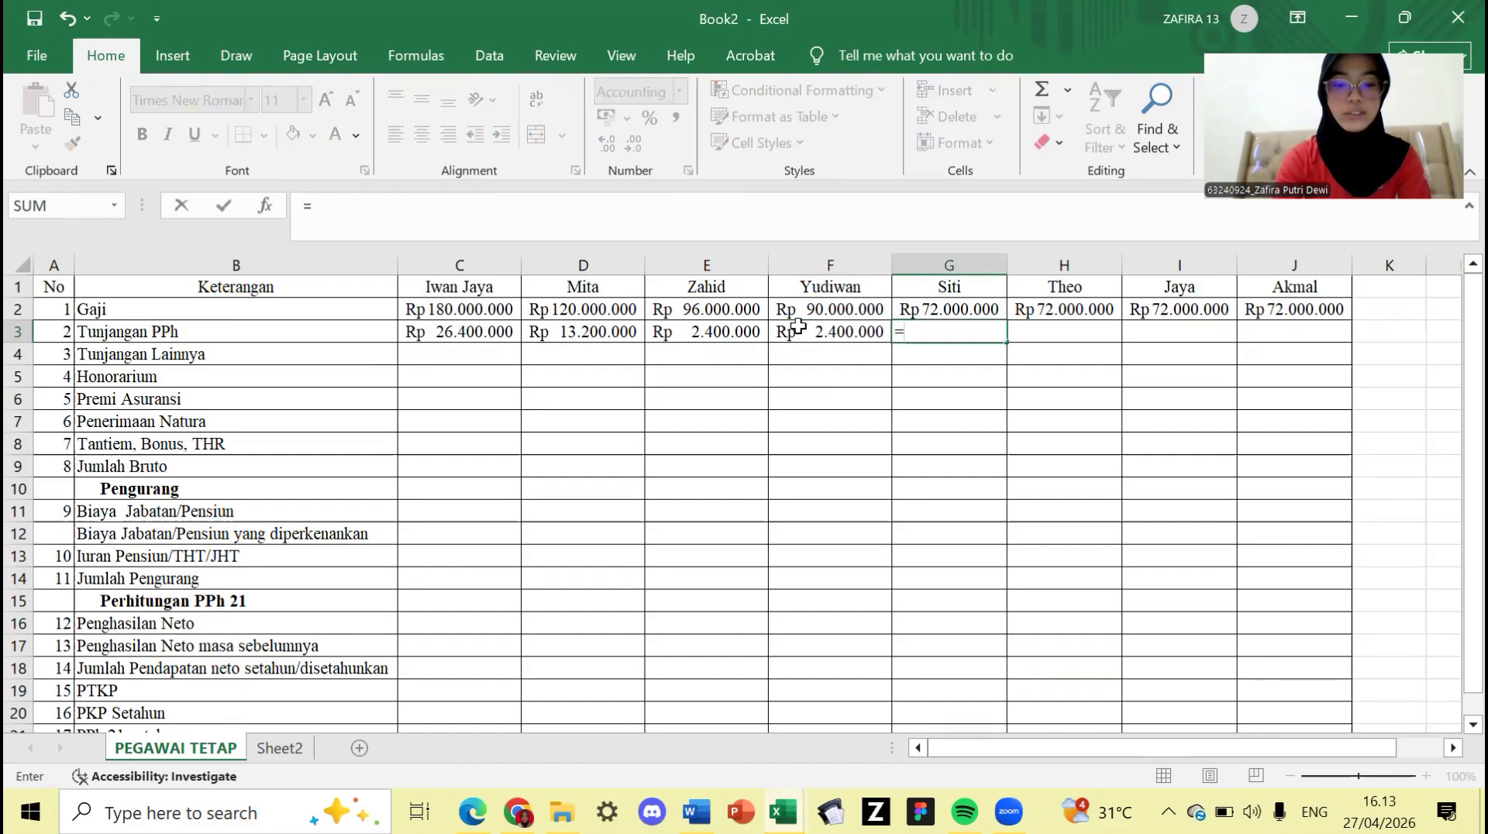
{"action": "type", "text": "200000"}
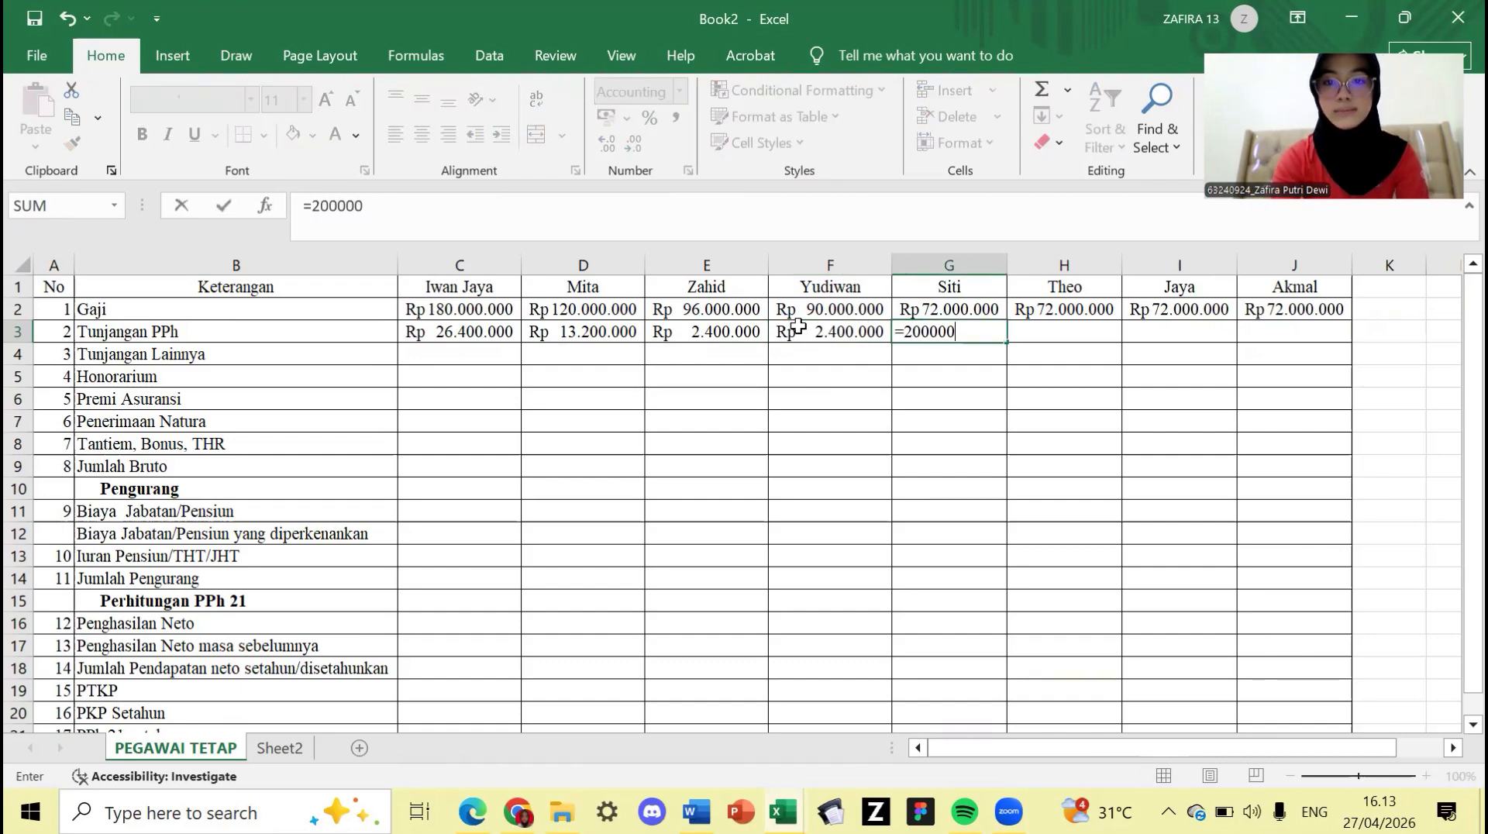
{"action": "type", "text": "*12"}
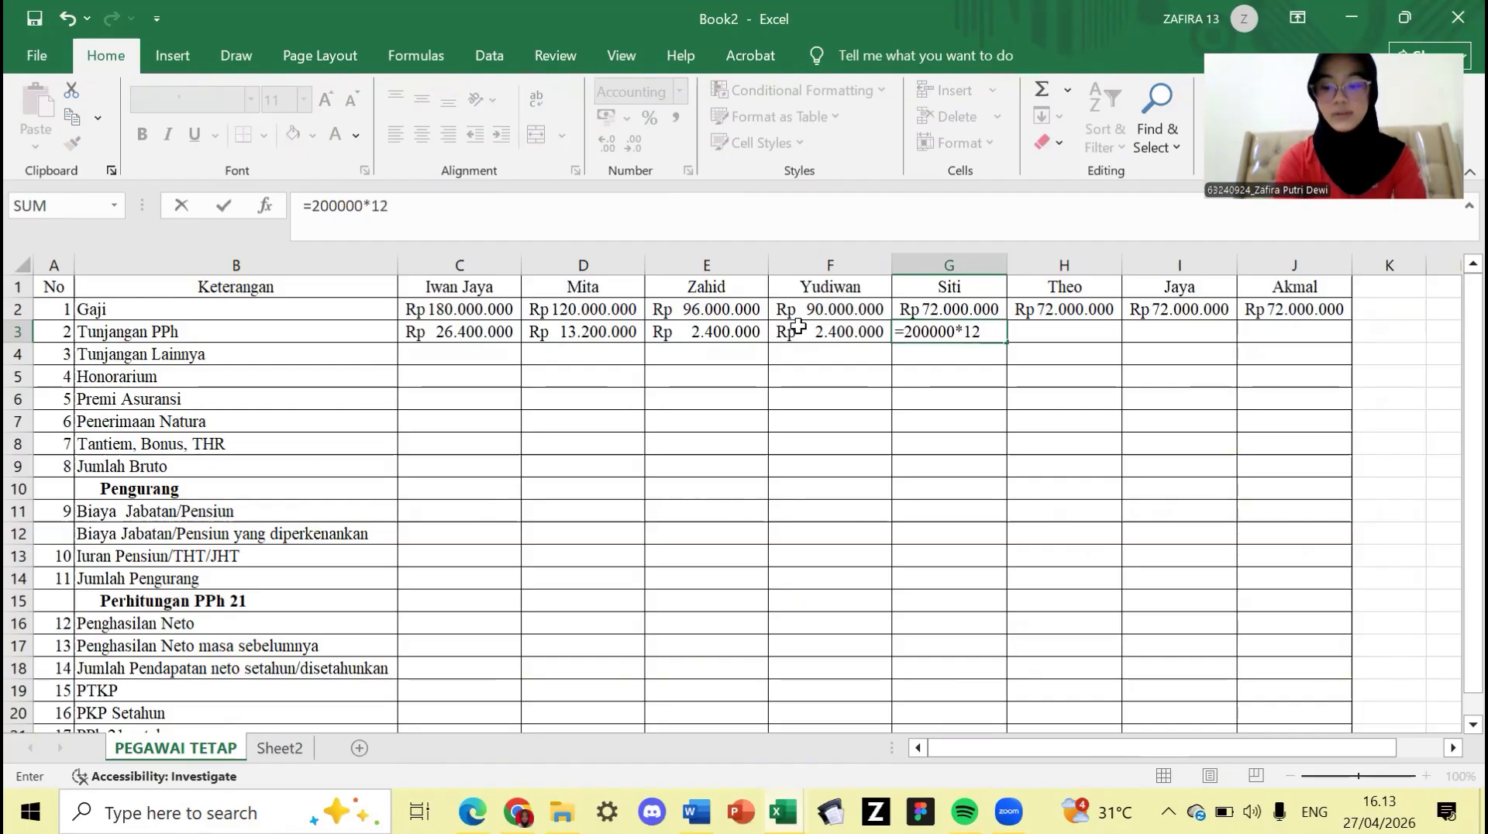
{"action": "key", "text": "Tab"}
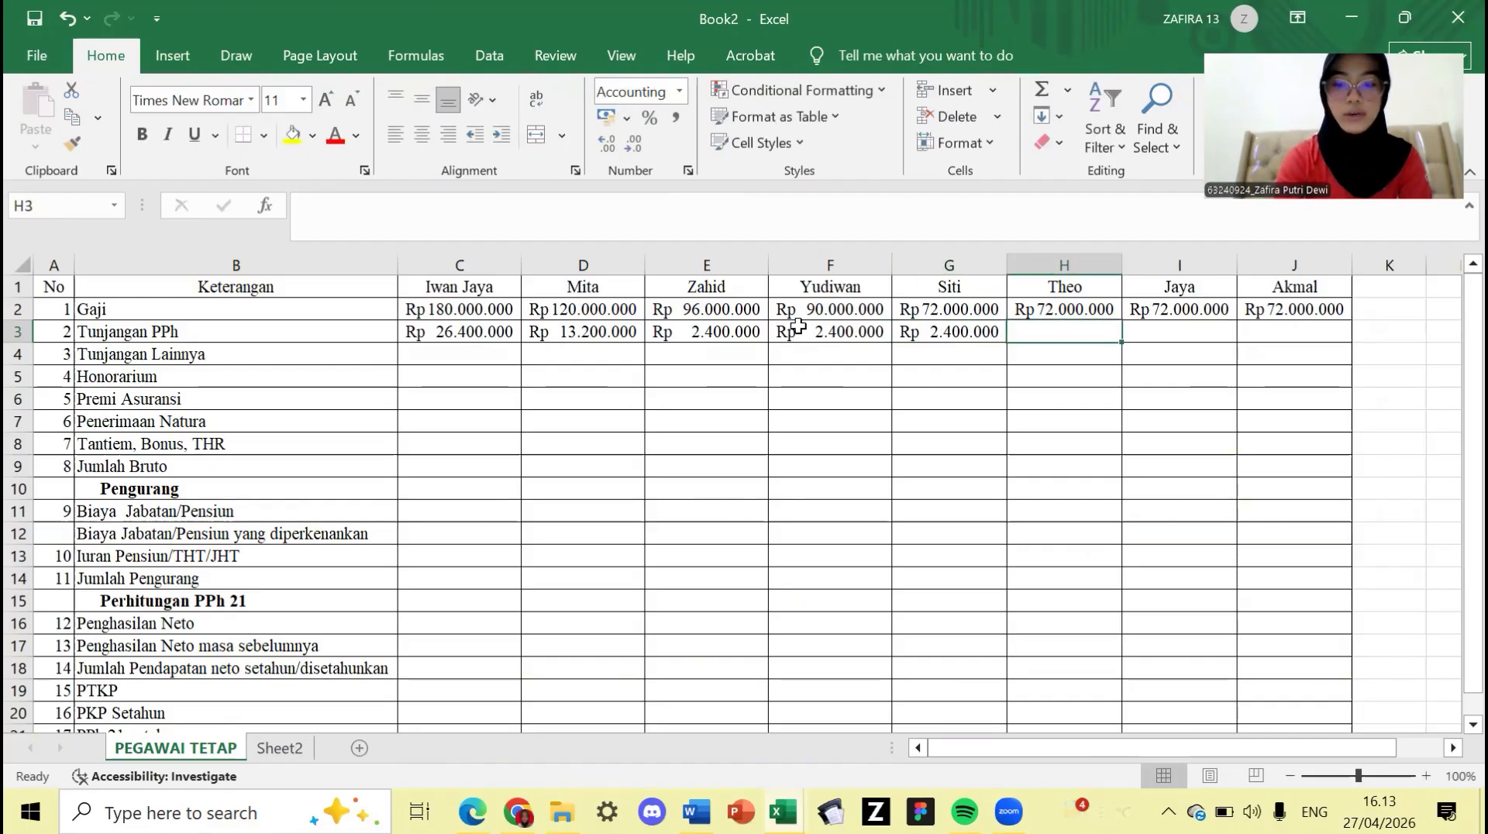
{"action": "type", "text": "=20"}
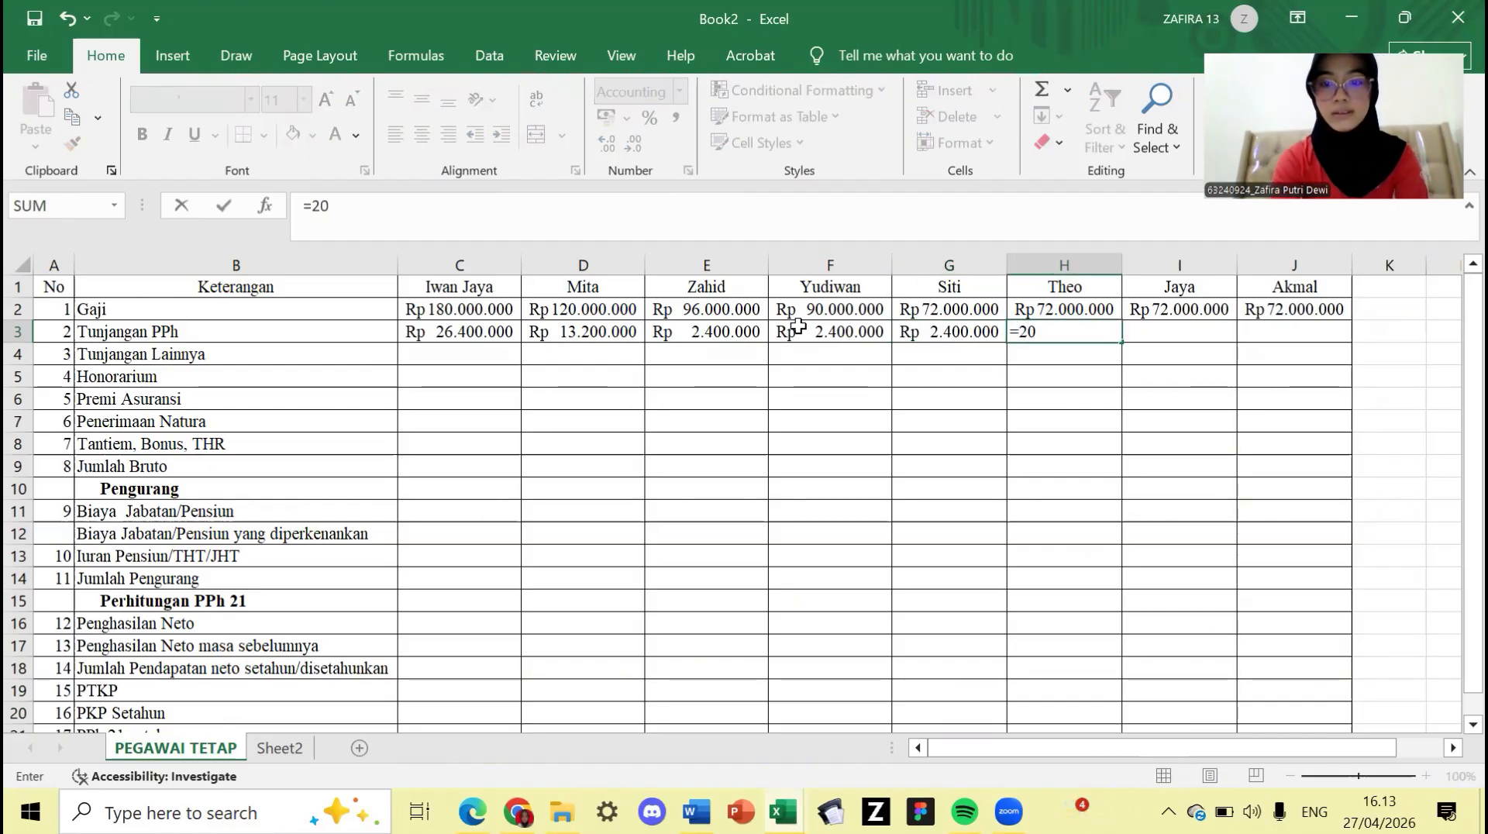
{"action": "type", "text": "0000*"}
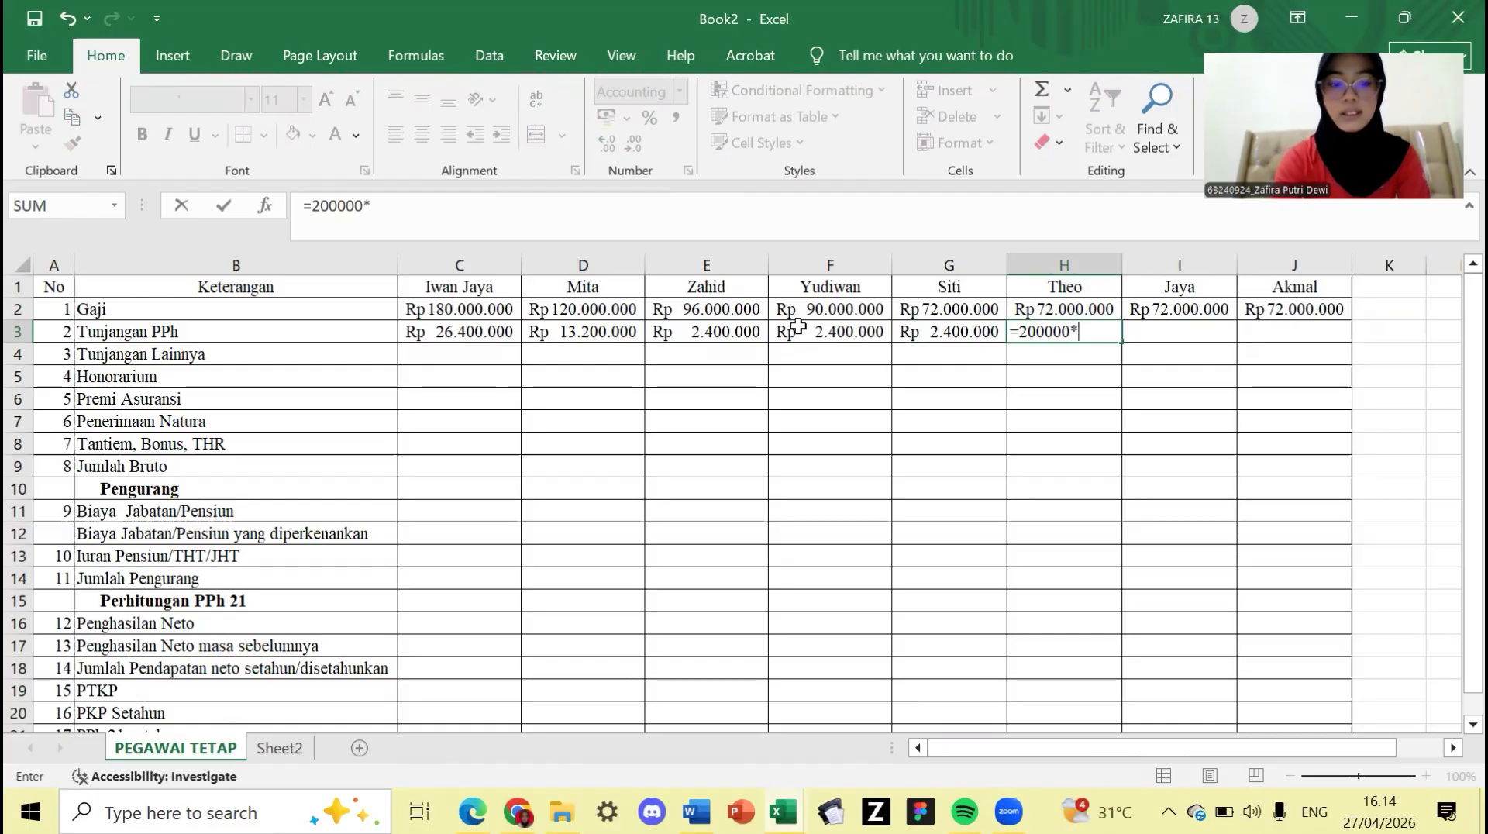
{"action": "type", "text": "12"}
{"action": "key", "text": "Tab"}
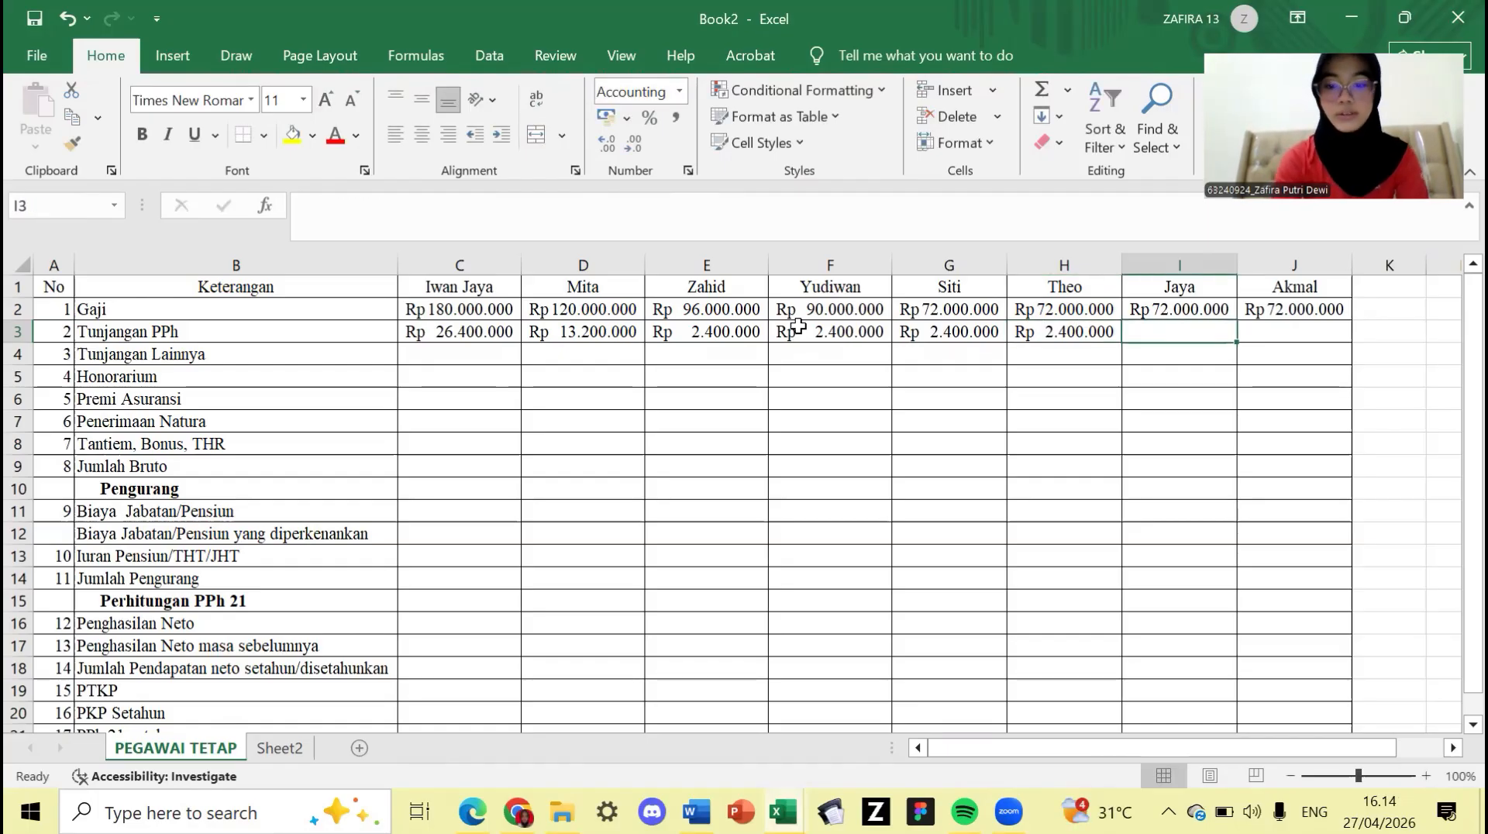
{"action": "type", "text": "="}
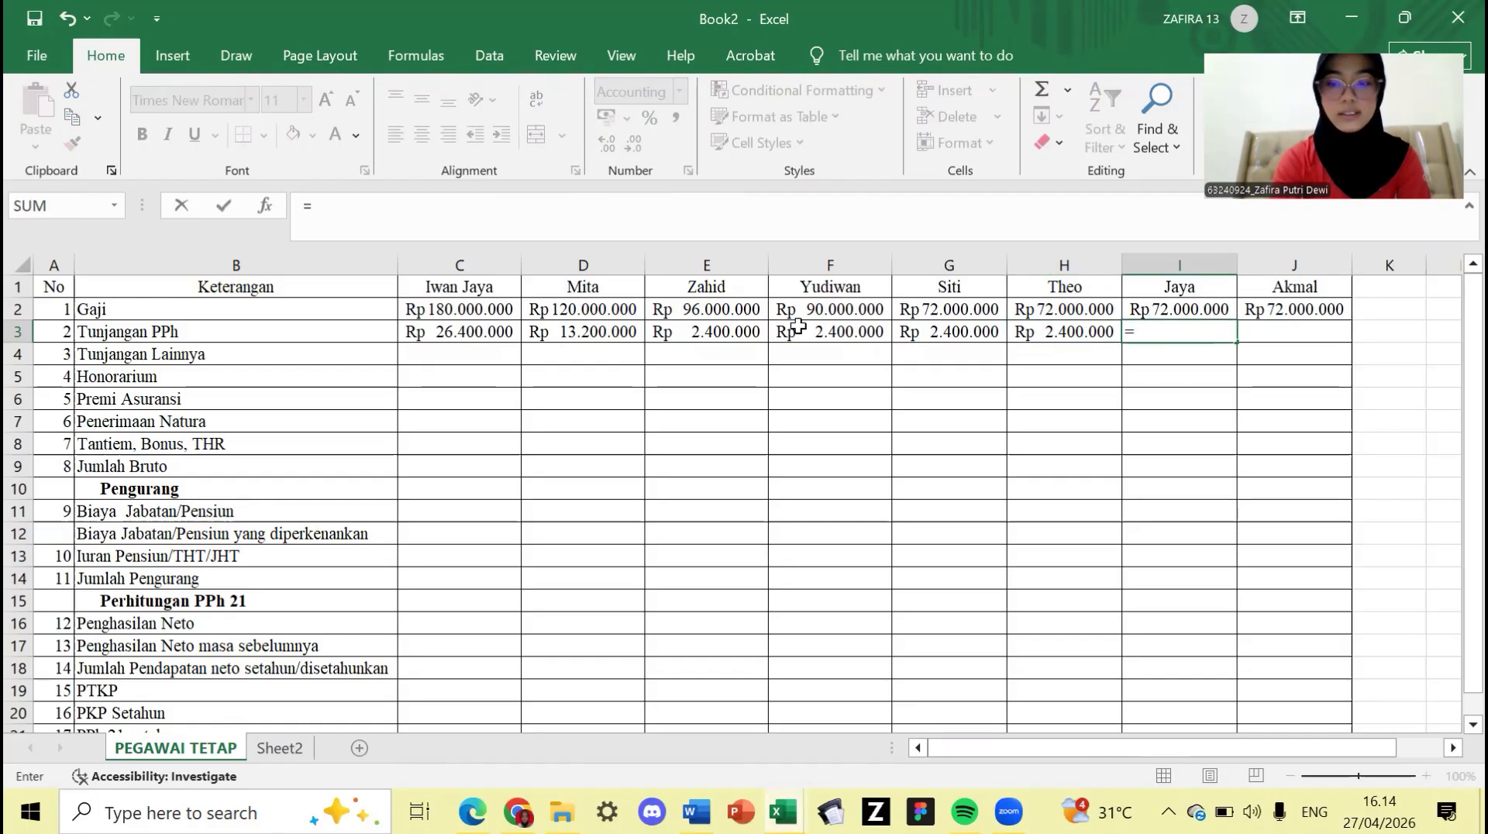
{"action": "type", "text": "20000"}
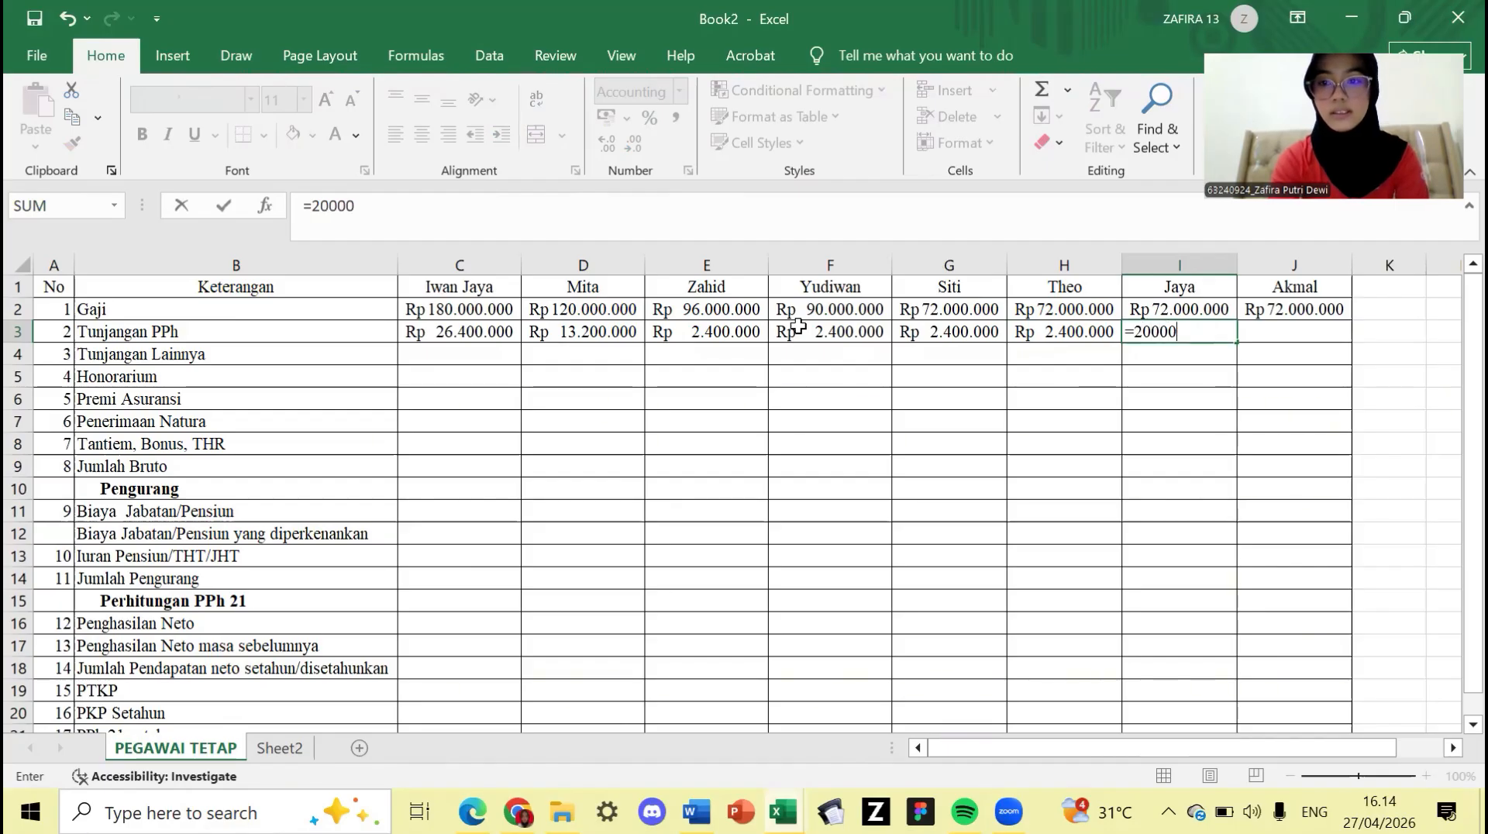
{"action": "type", "text": "0*"}
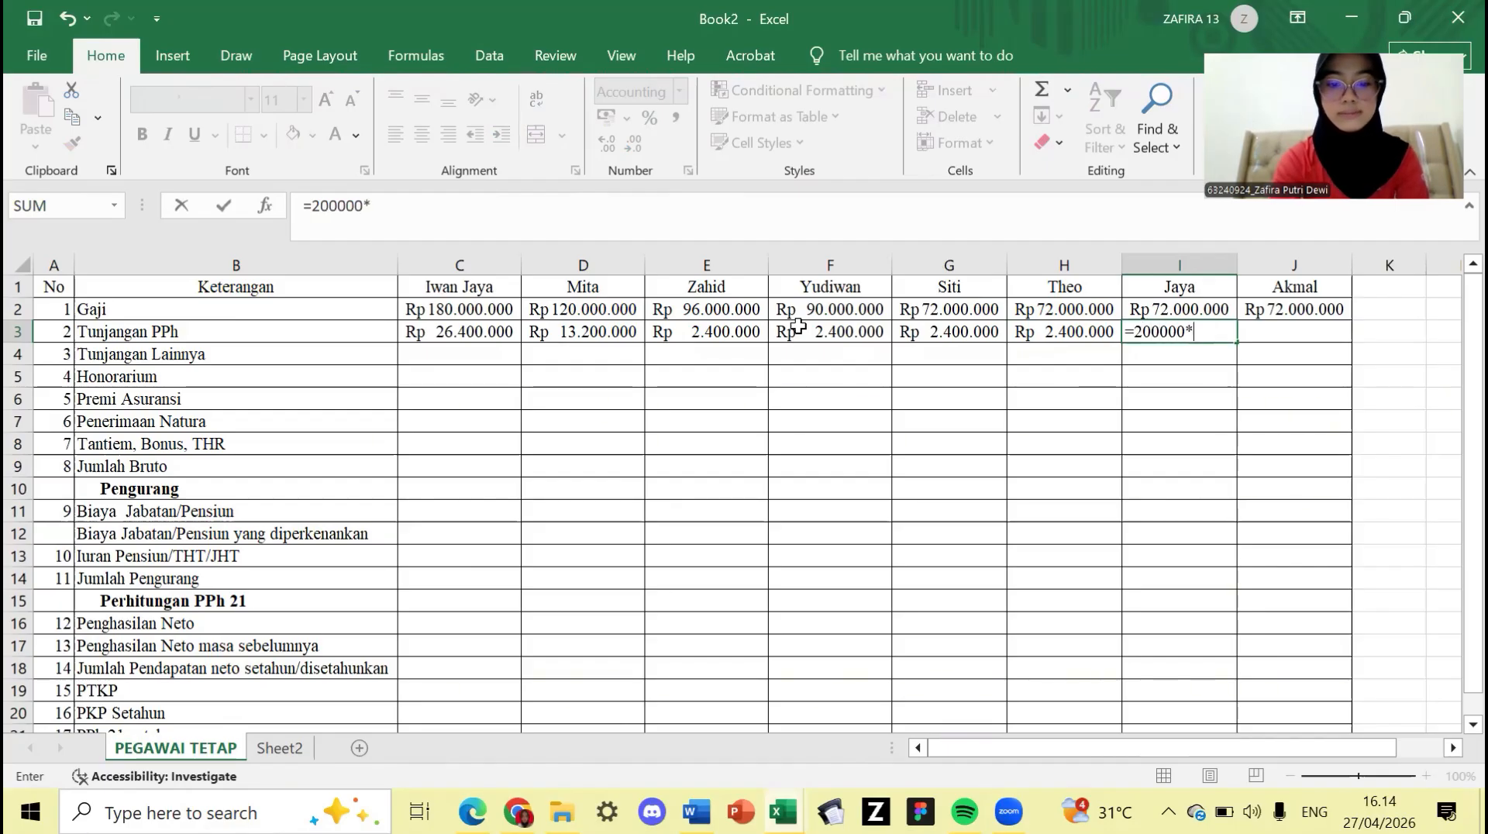
{"action": "type", "text": "12"}
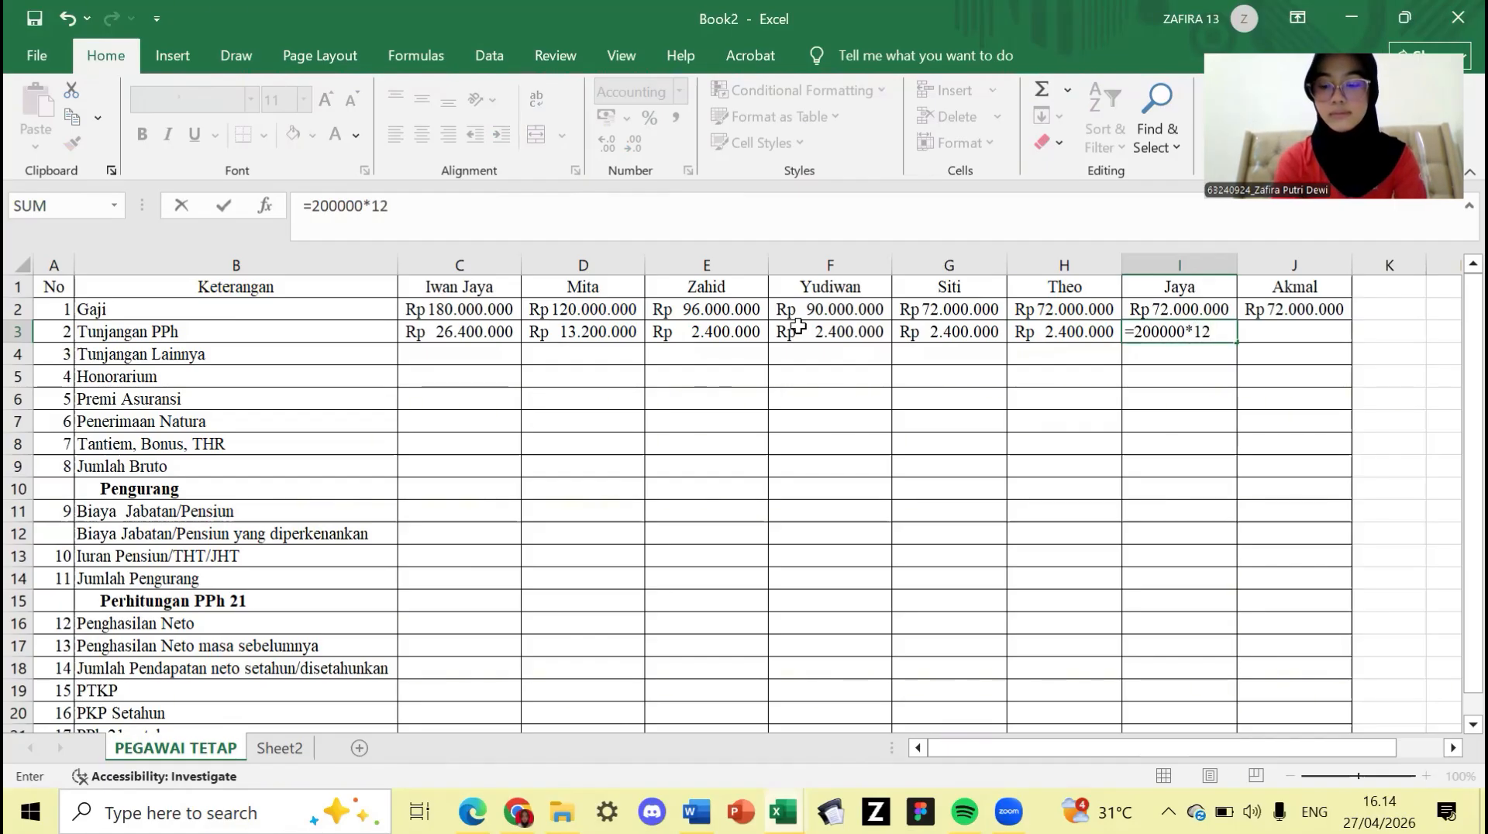
{"action": "key", "text": "Tab"}
{"action": "type", "text": "="}
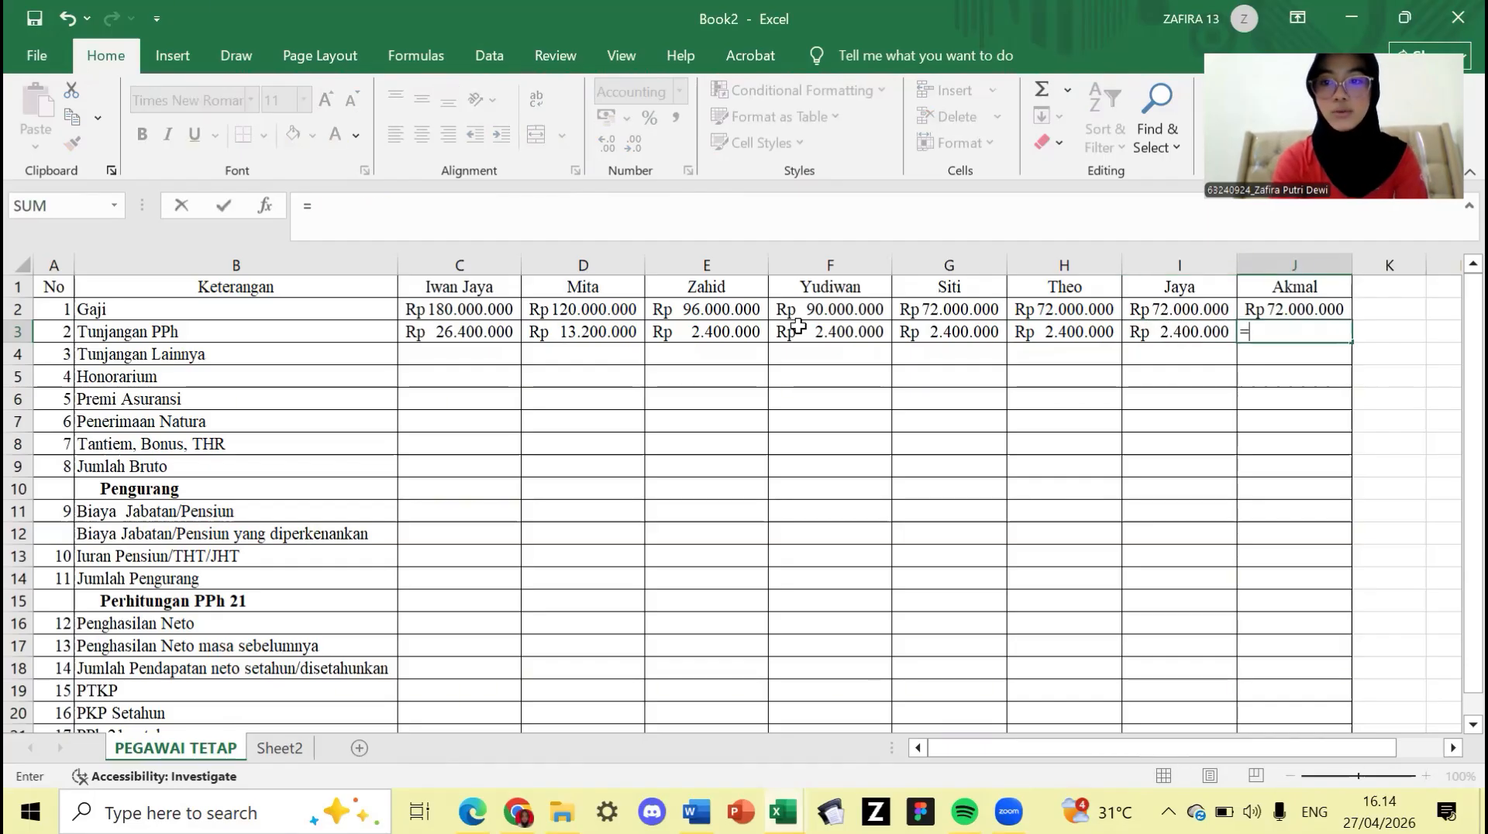
{"action": "type", "text": "20"}
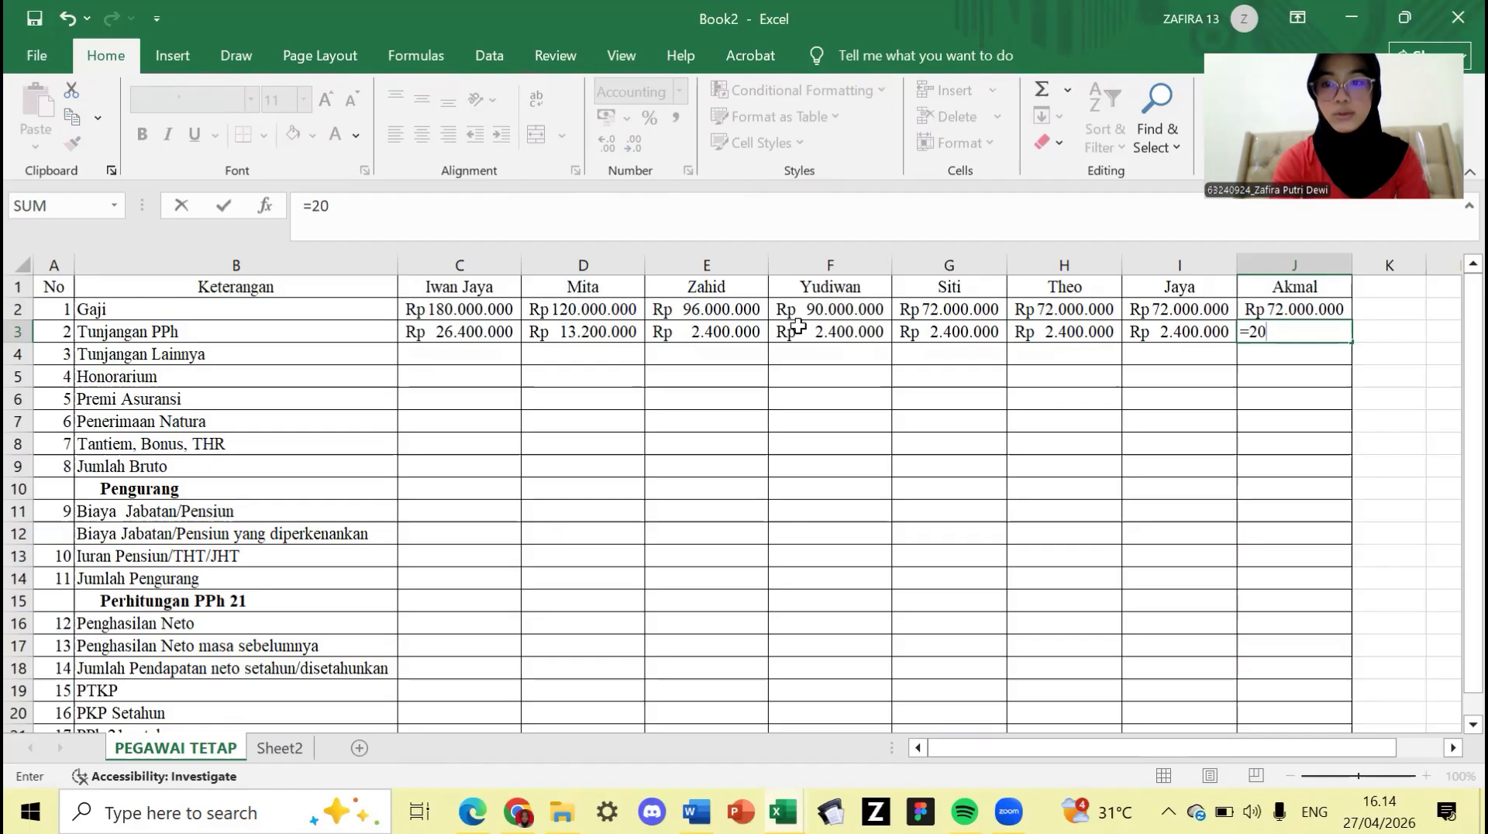
{"action": "type", "text": "0000*12"}
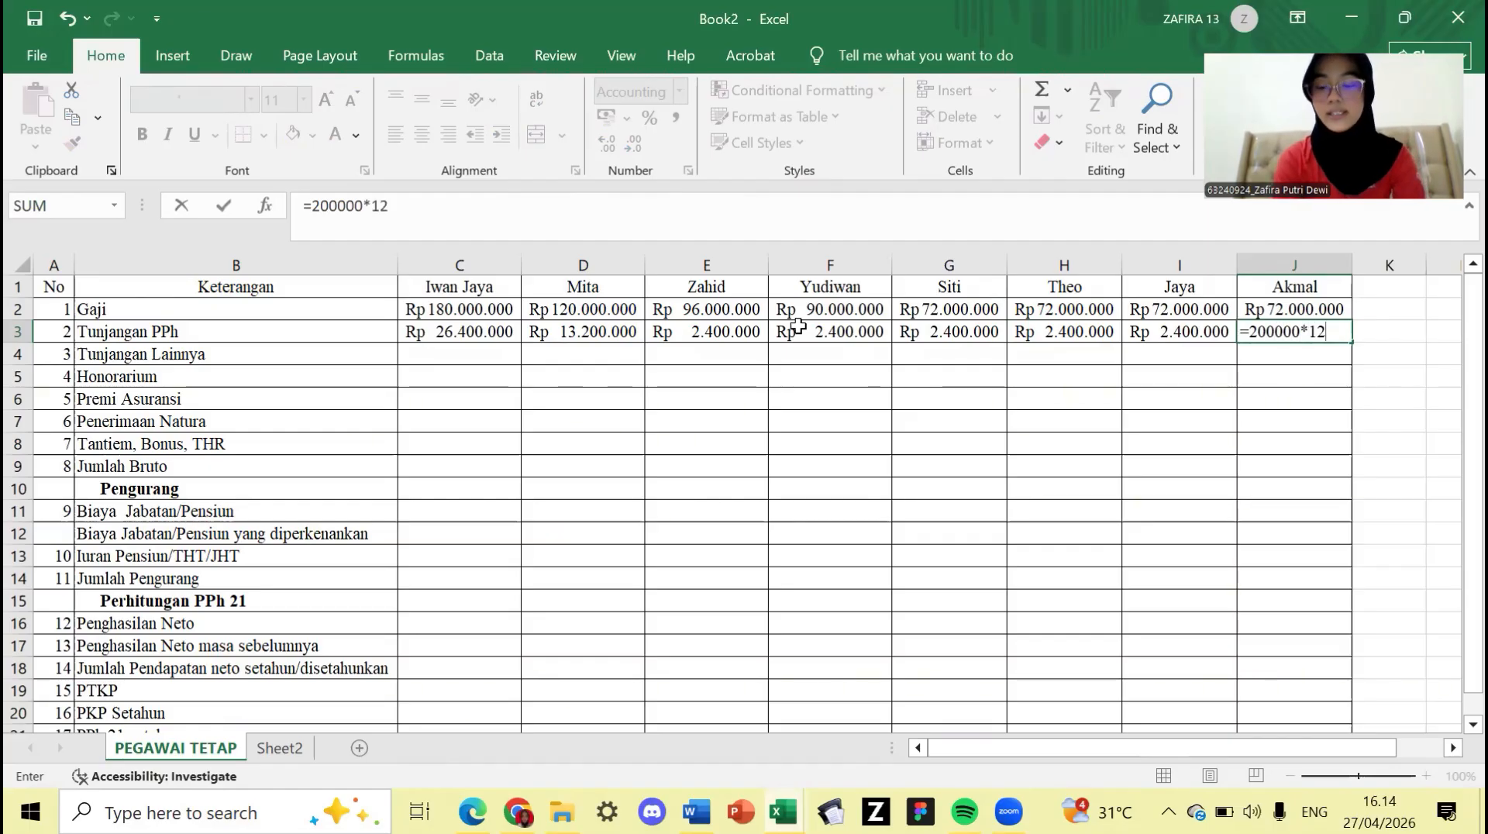
{"action": "key", "text": "Return"}
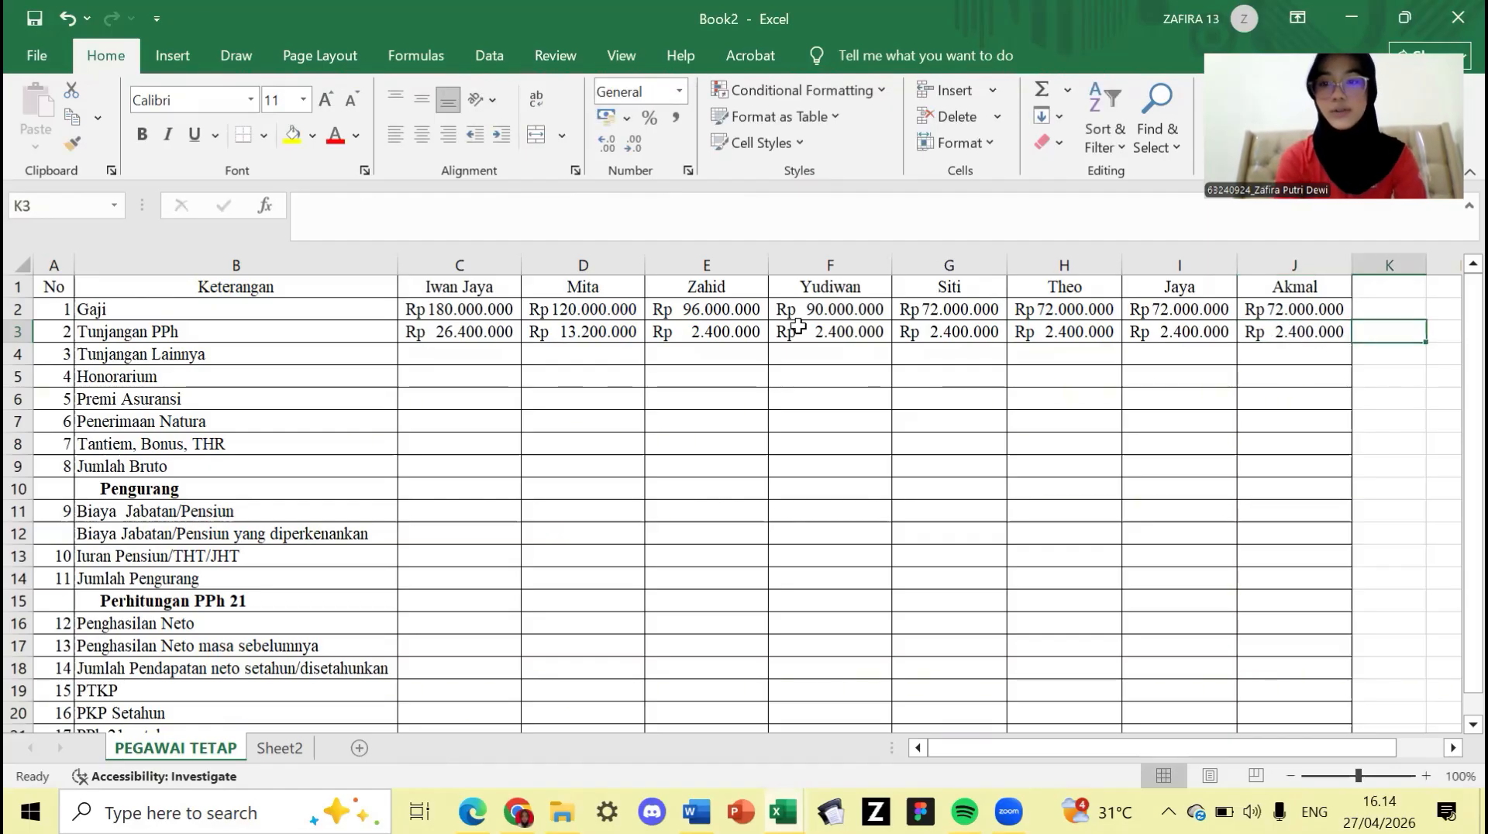
- Enter =3000000*12 in C4 and =2000000*12 in D4 as Tunjangan Lainnya
{"action": "left_click", "coordinate": [497, 360]}
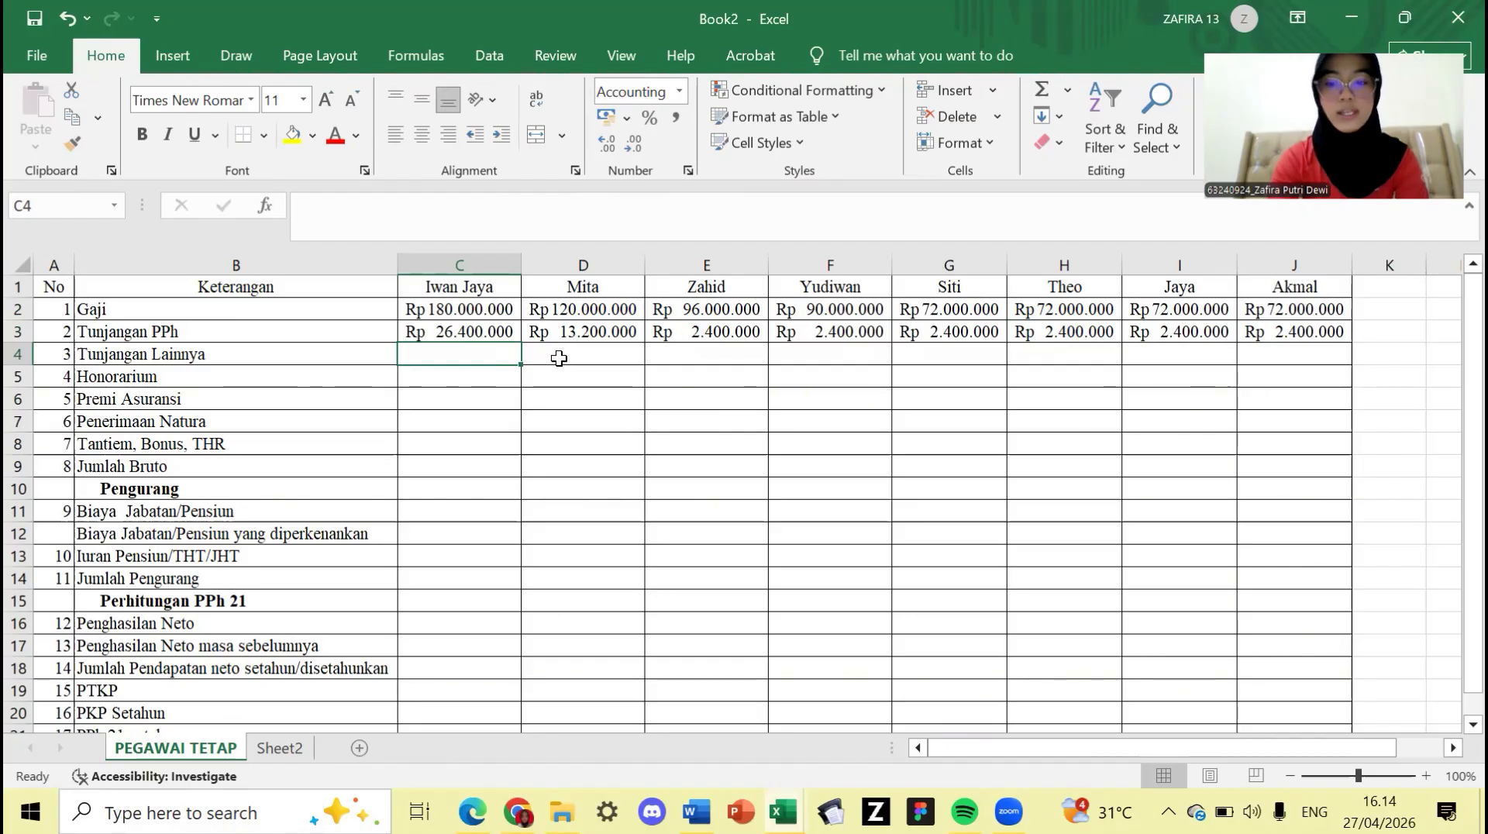
{"action": "type", "text": "=3000000"}
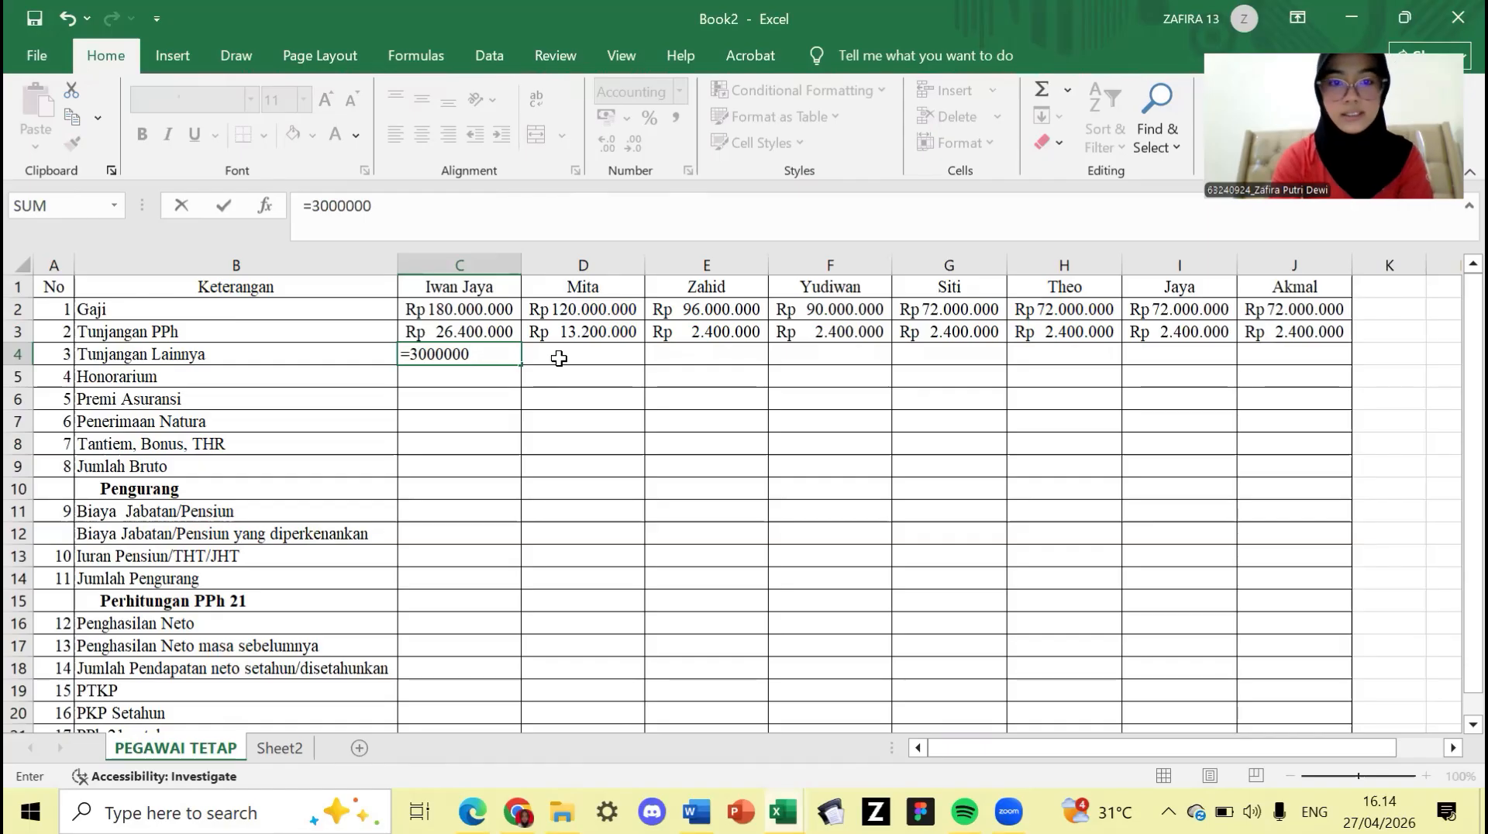
{"action": "type", "text": "*12"}
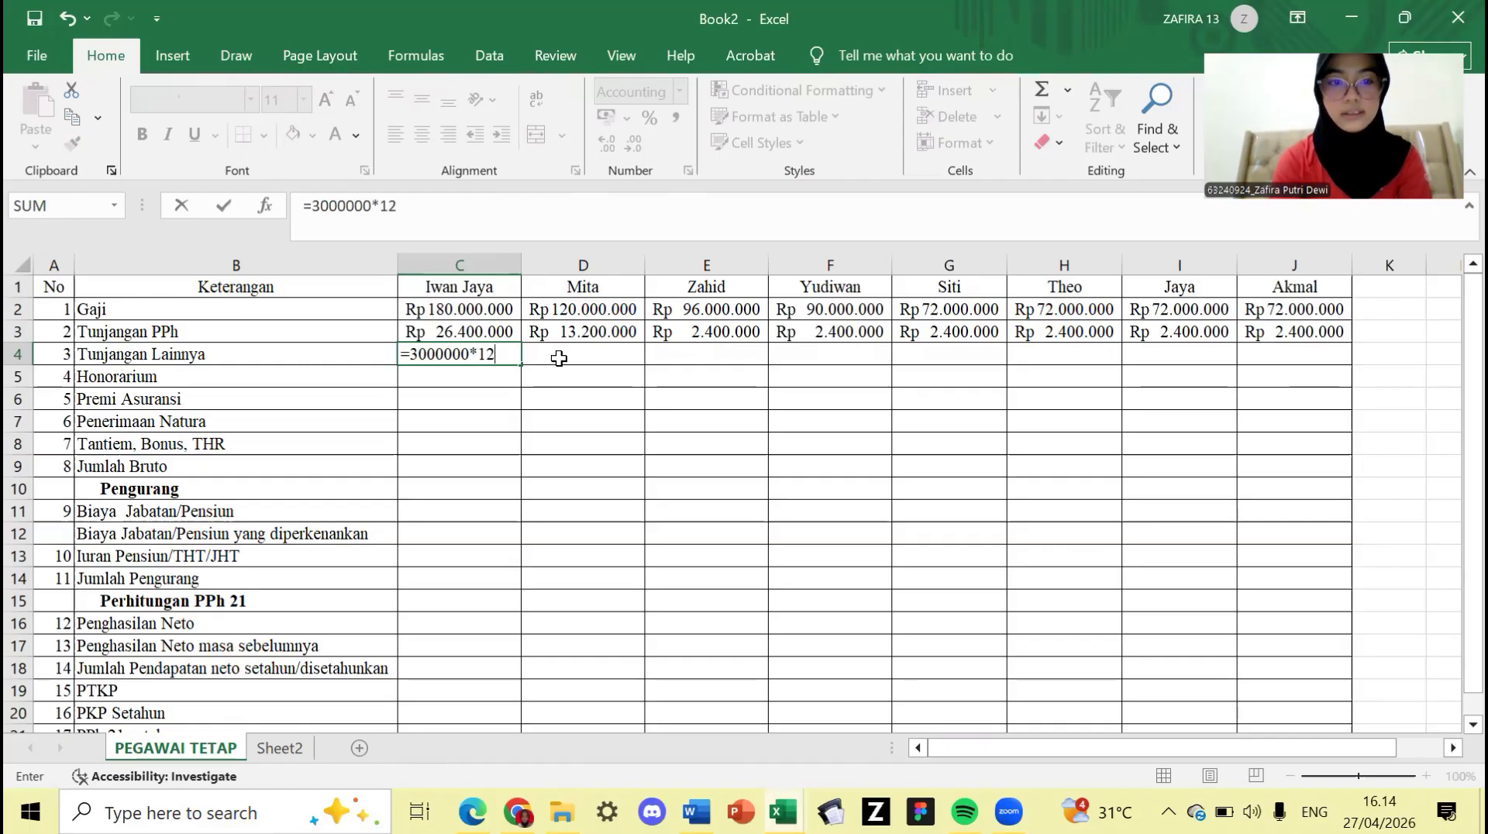
{"action": "left_click", "coordinate": [559, 357]}
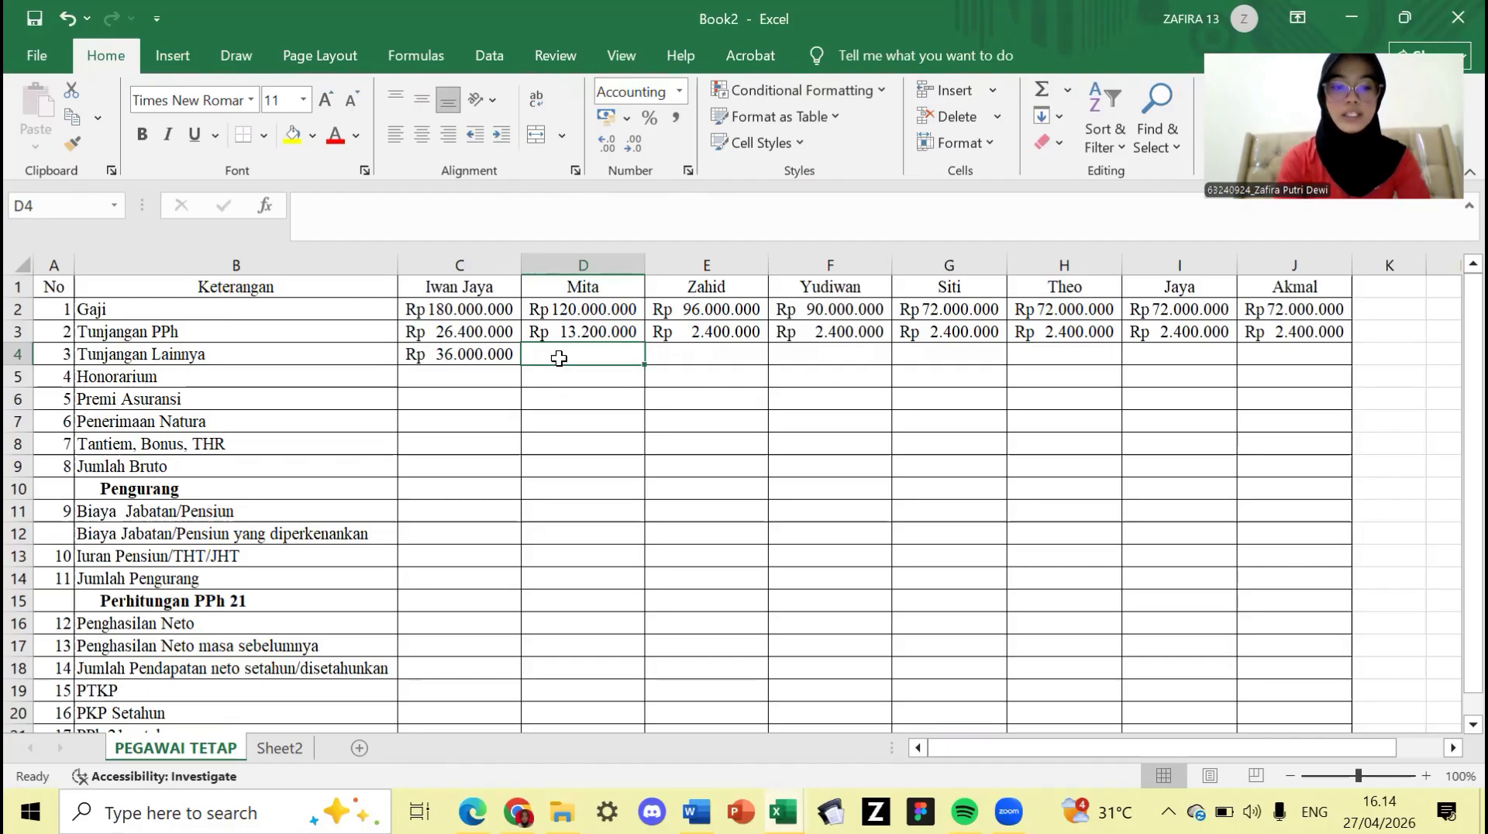
{"action": "type", "text": "=20"}
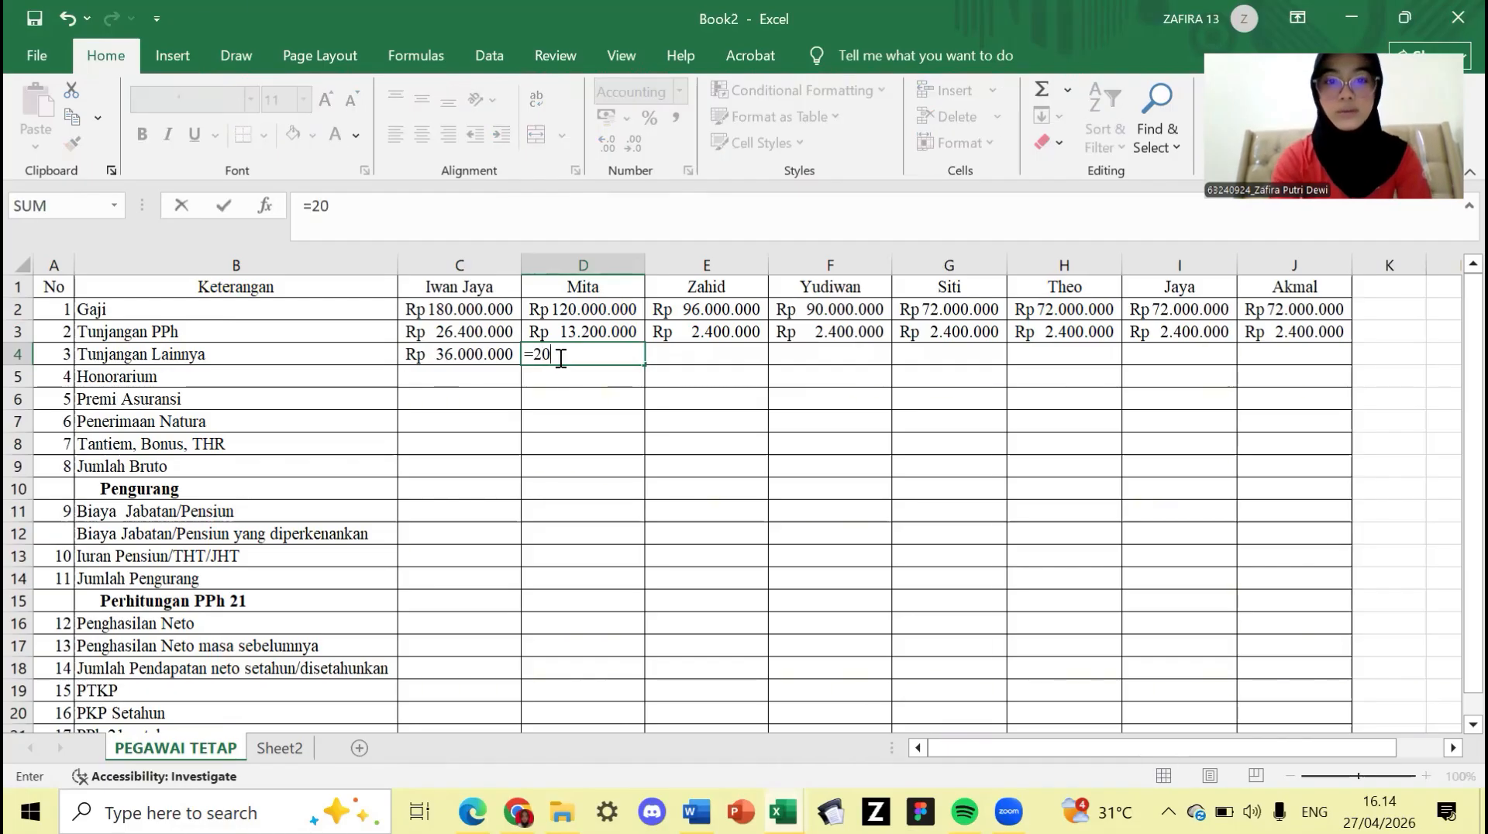
{"action": "type", "text": "00000*"}
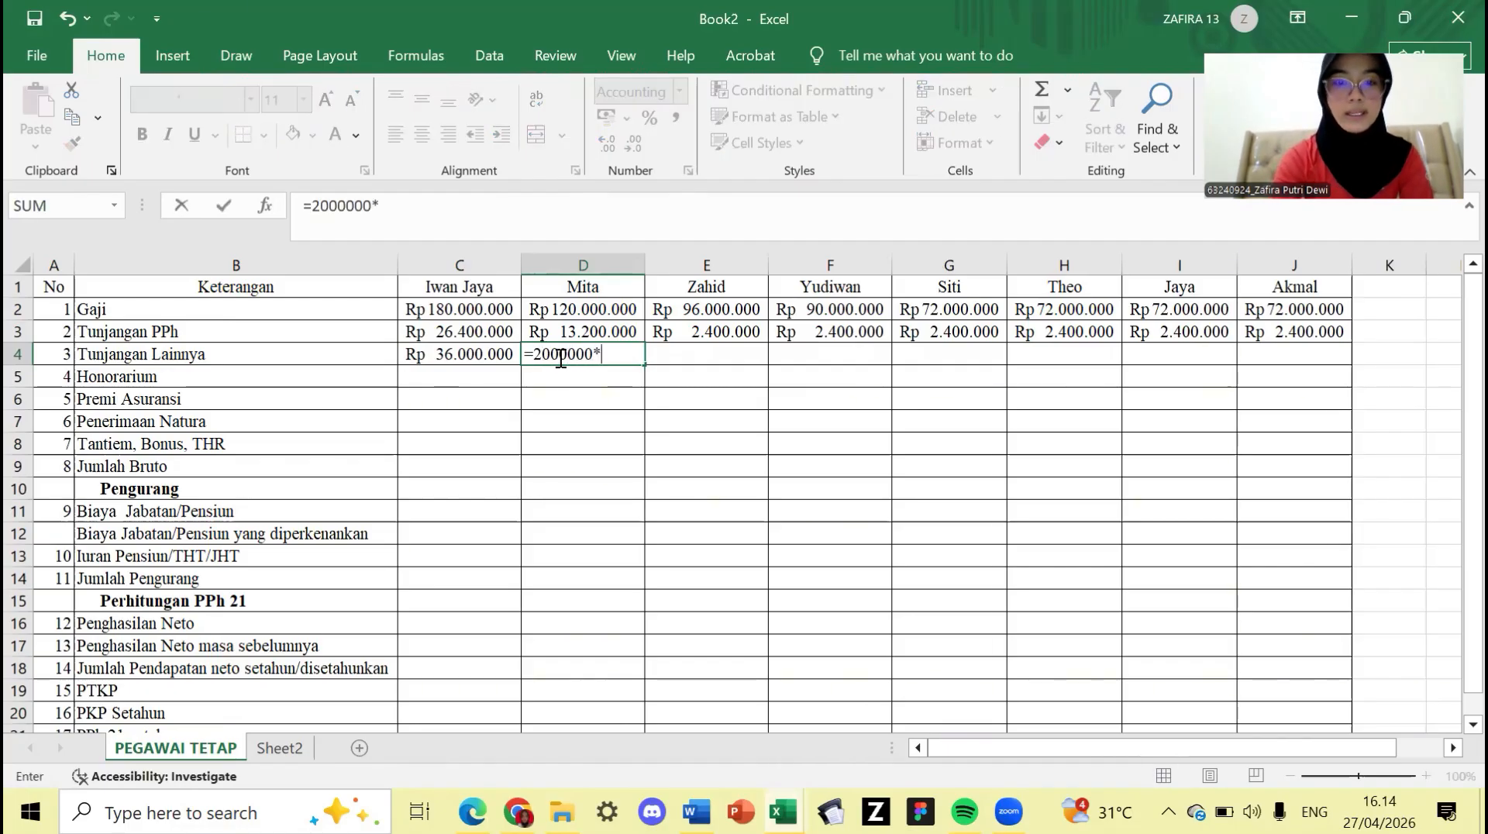
{"action": "type", "text": "12"}
{"action": "key", "text": "Tab"}
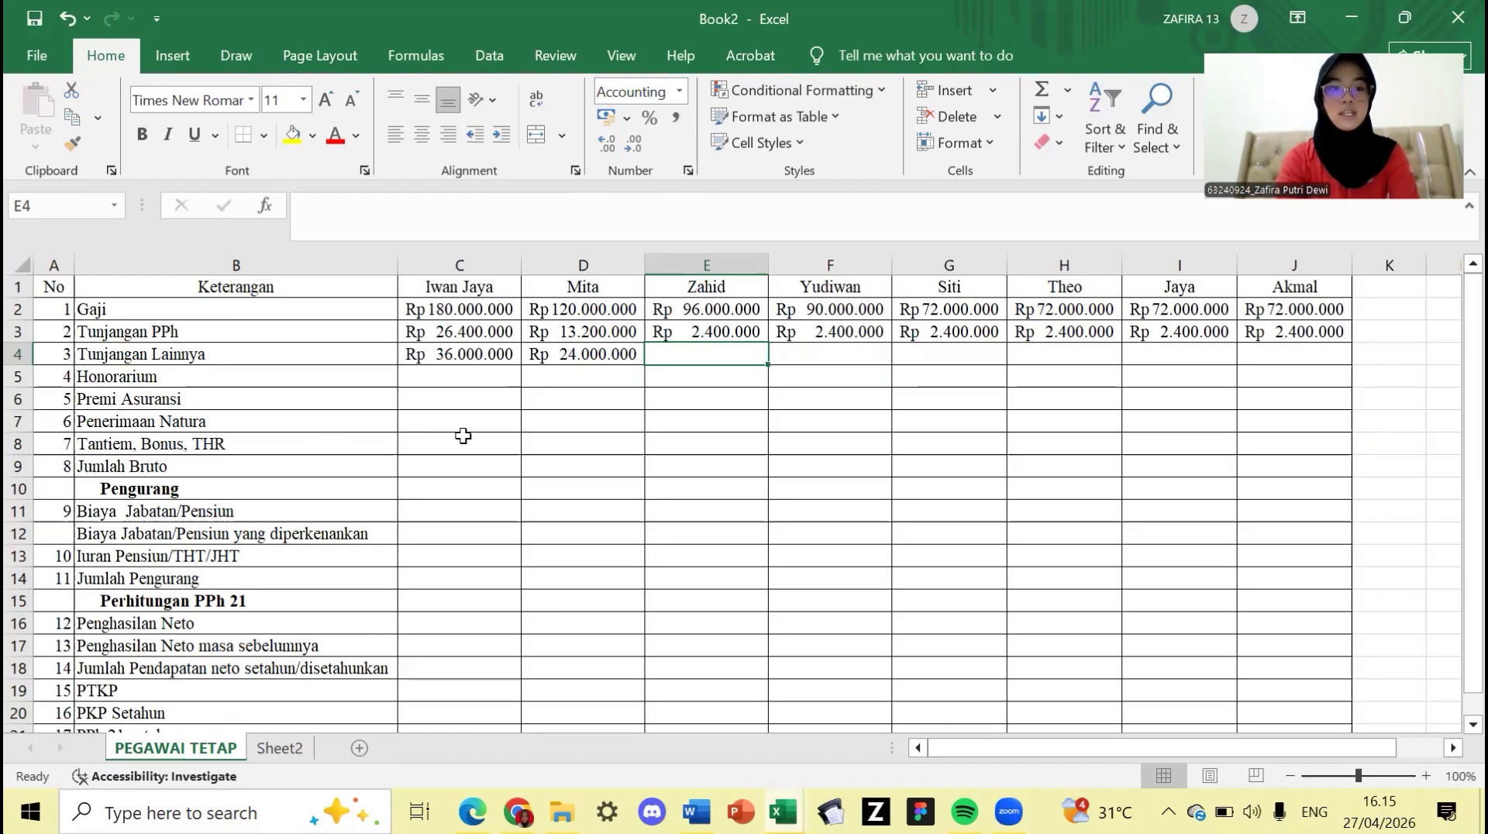
{"action": "double_click", "coordinate": [481, 444]}
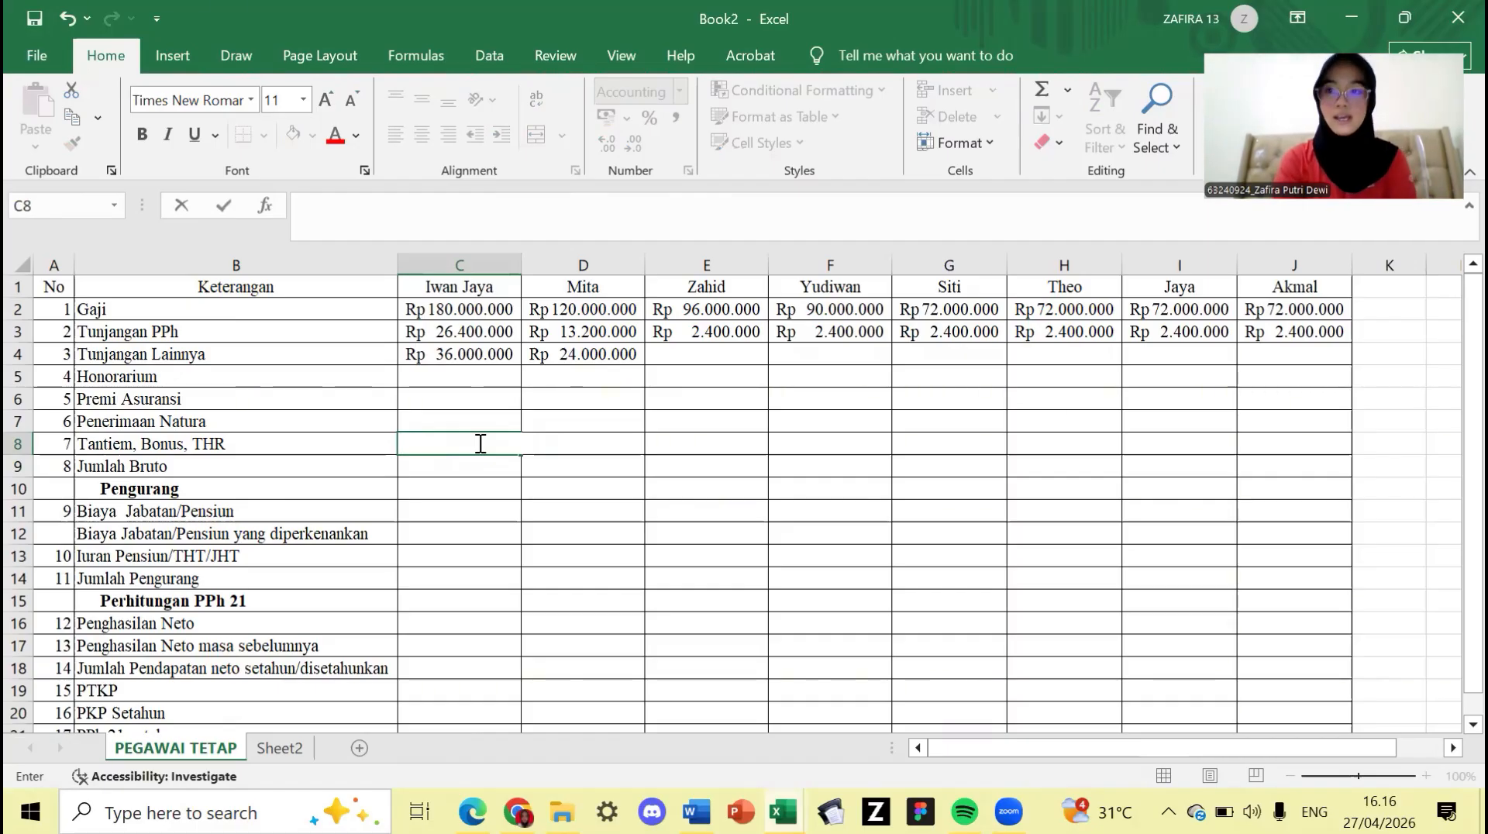
- Enter =15000000+20000000 in C8, =10000000+10000000 in D8 and =8000000+5000000 in E8
{"action": "type", "text": "="}
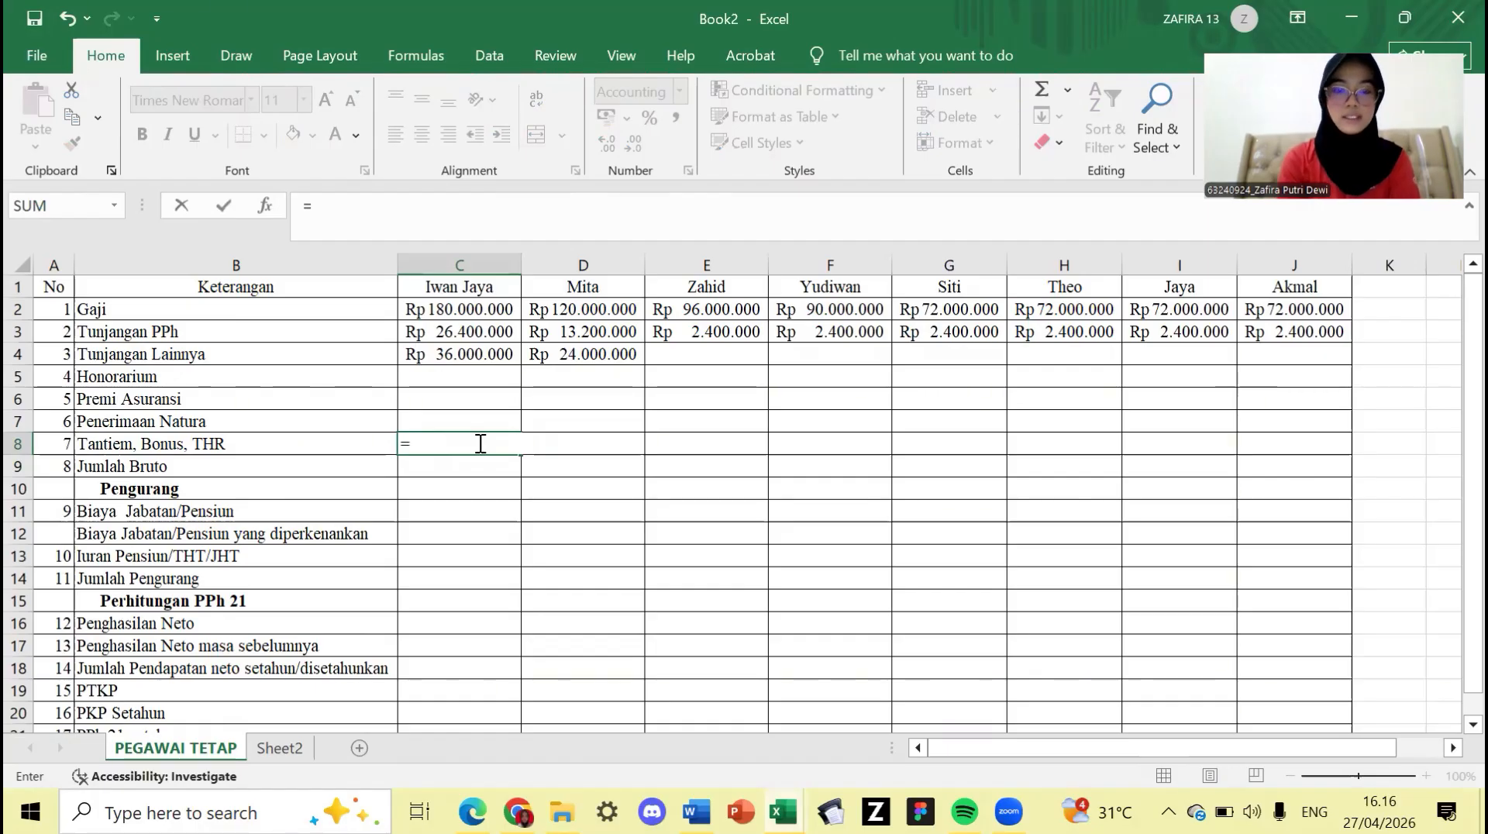
{"action": "type", "text": "15"}
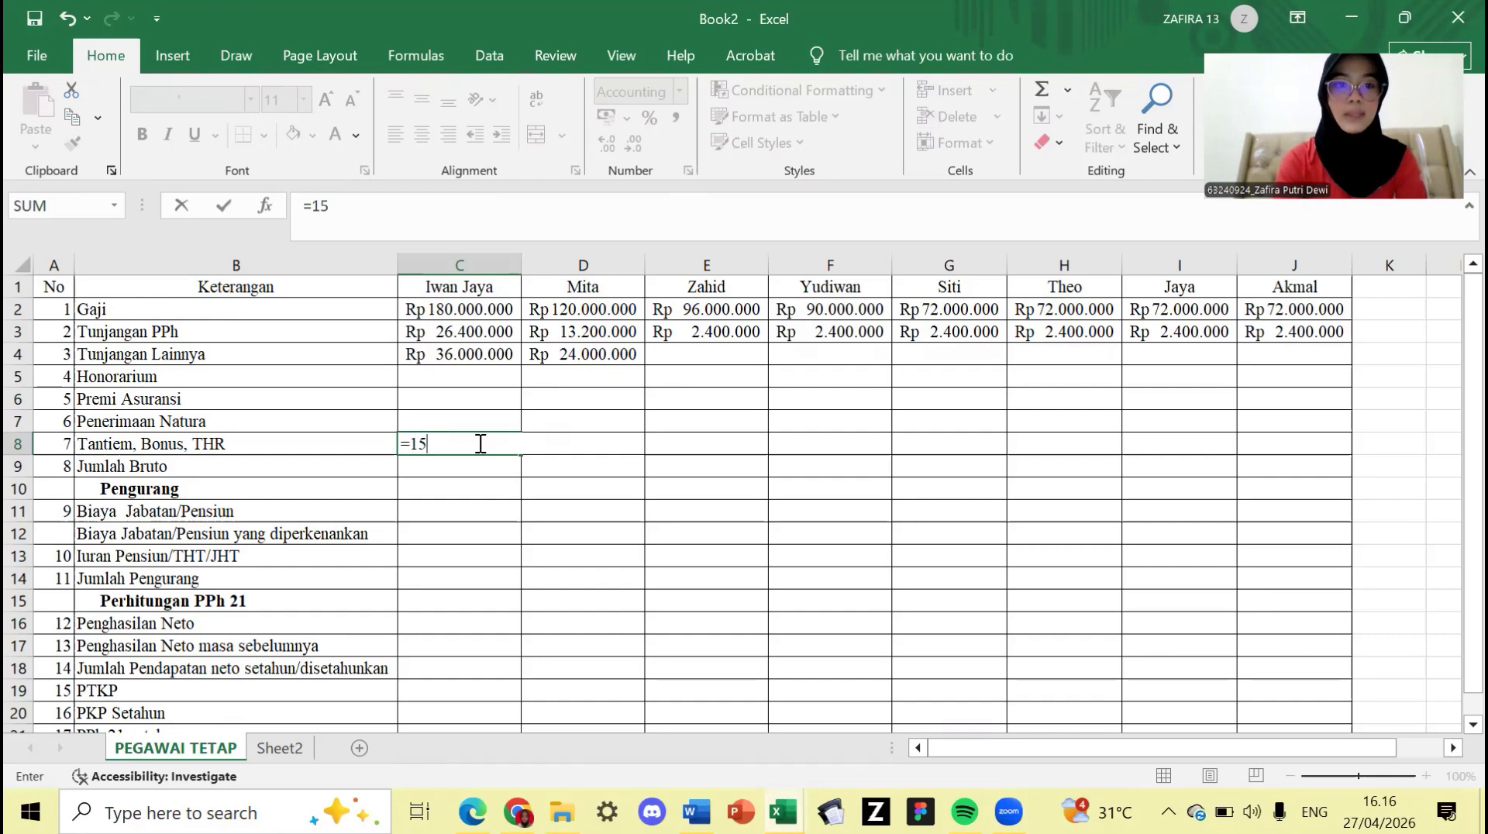
{"action": "type", "text": "00"}
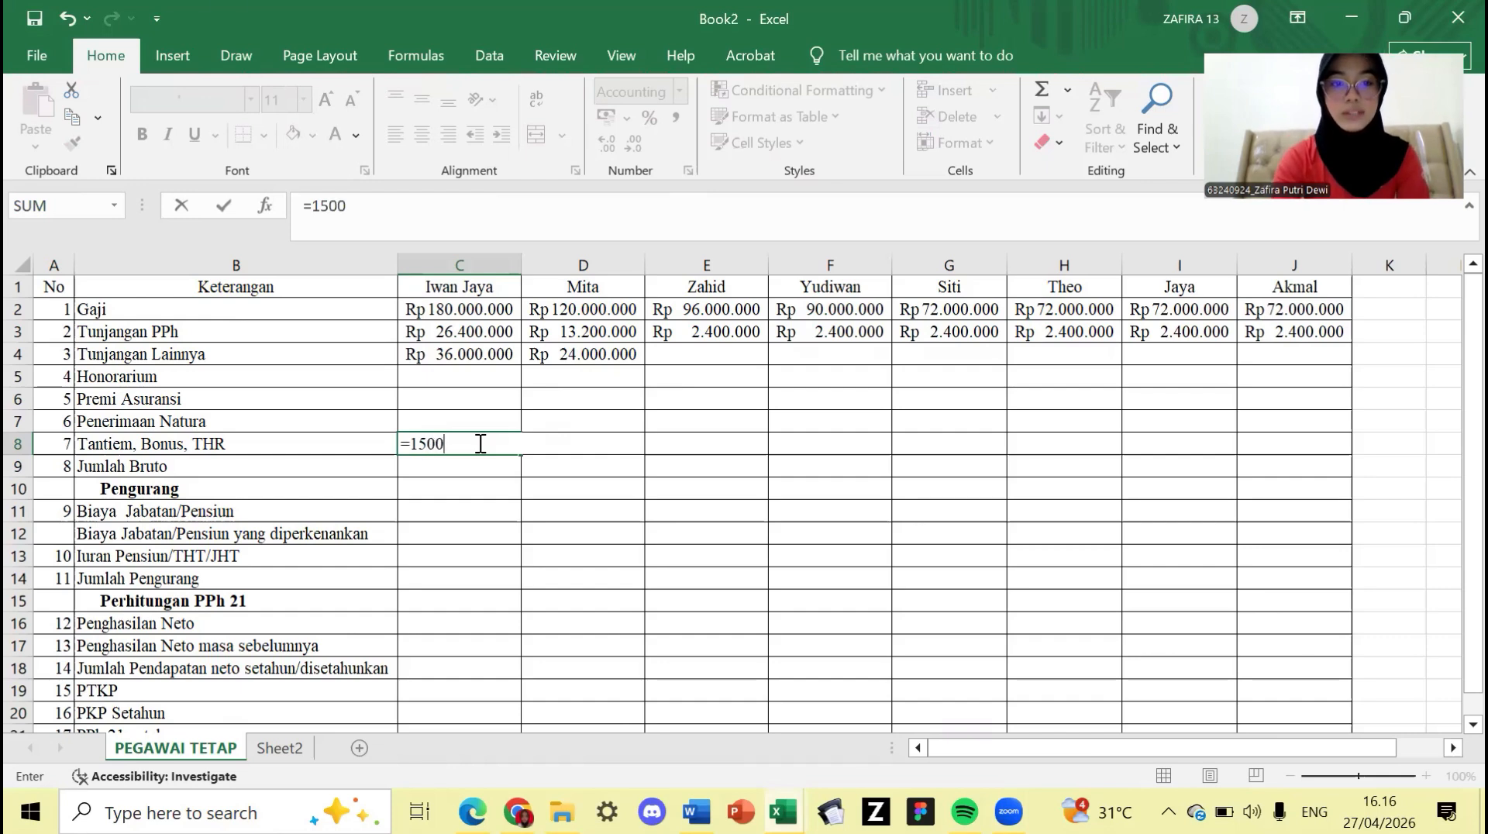
{"action": "type", "text": "0000+"}
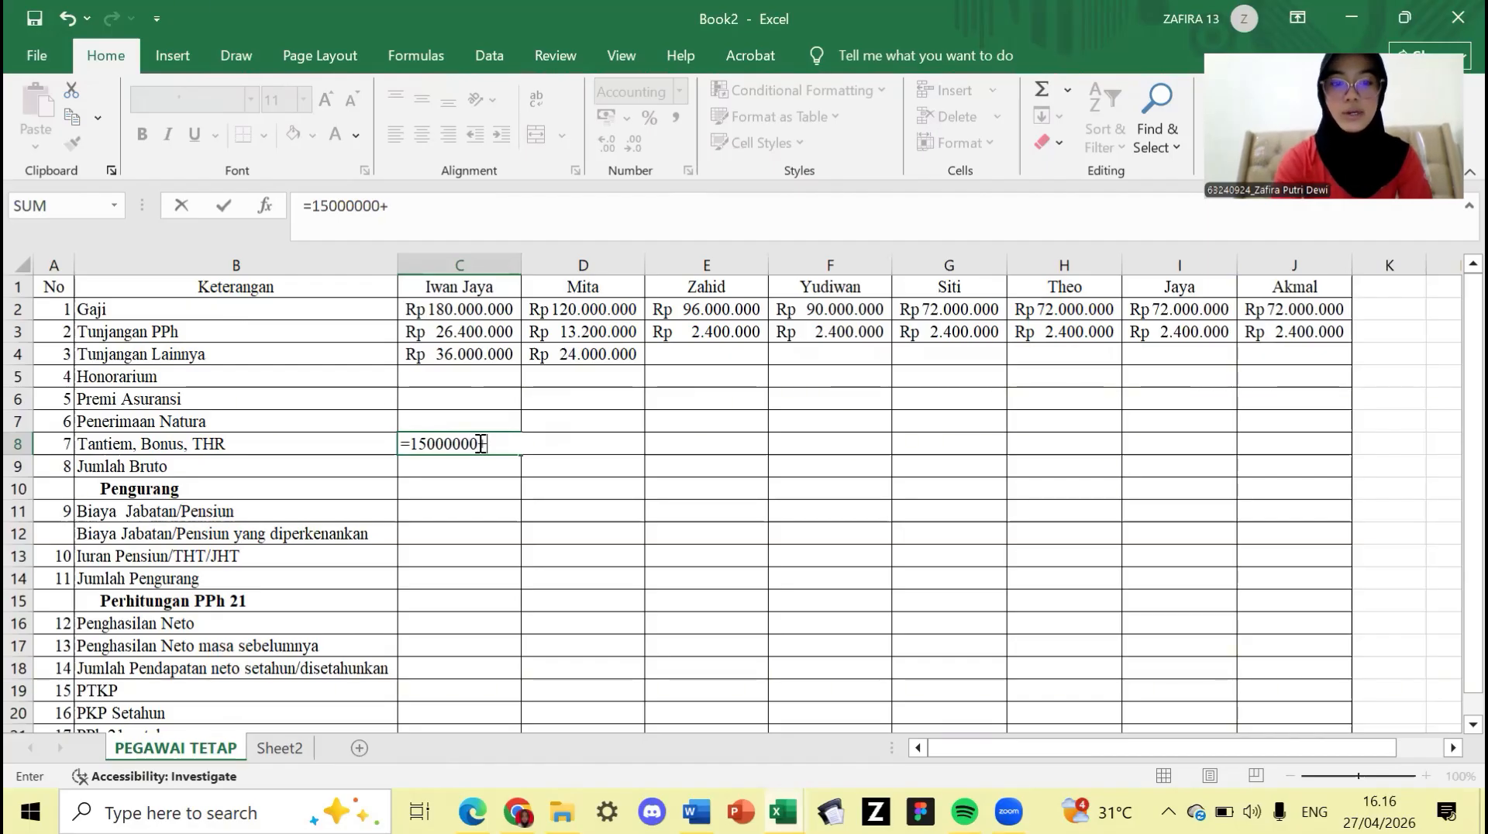
{"action": "type", "text": "20"}
{"action": "type", "text": "000000"}
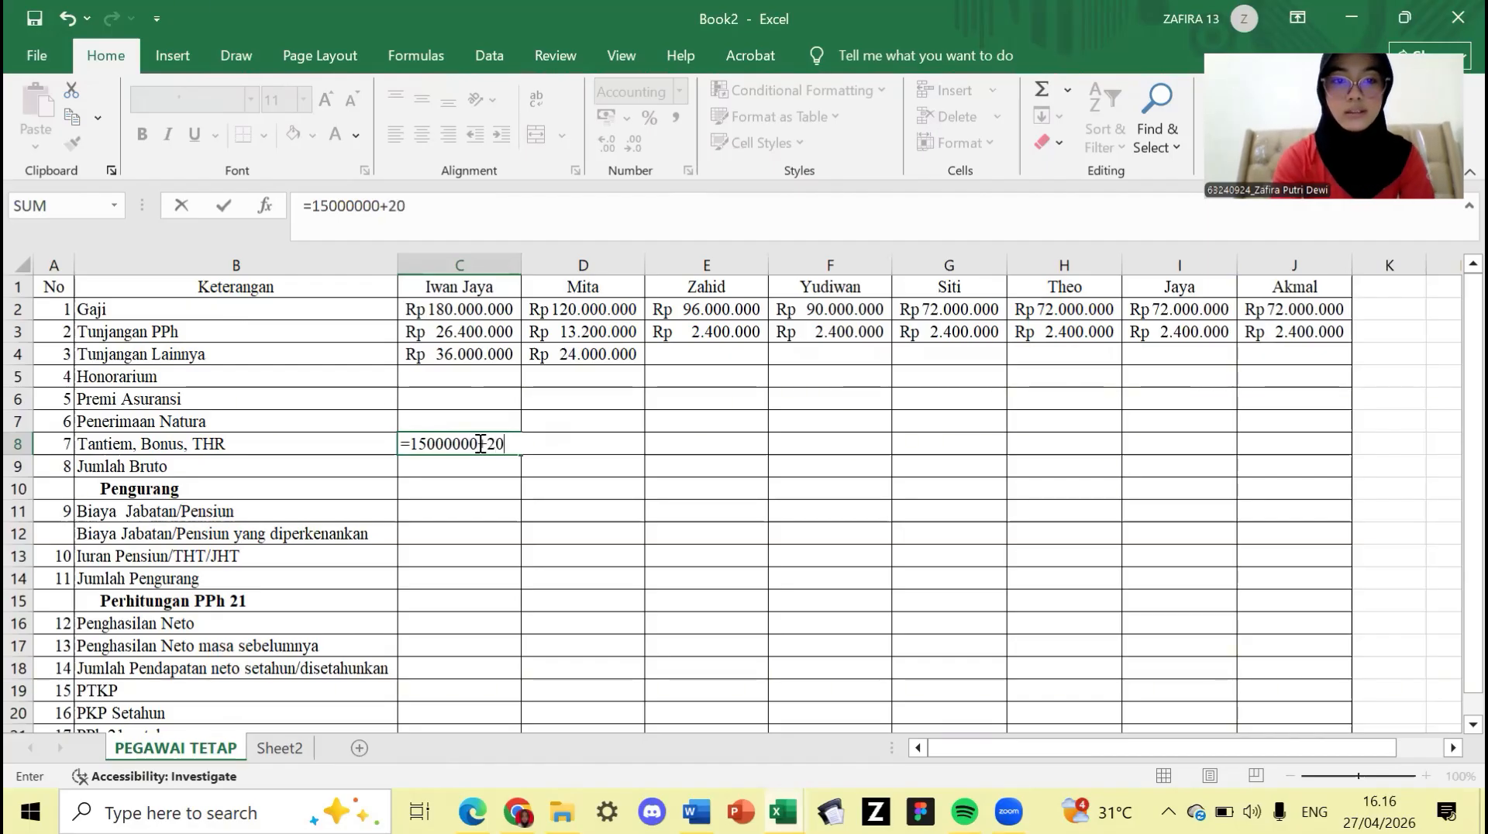
{"action": "key", "text": "Return"}
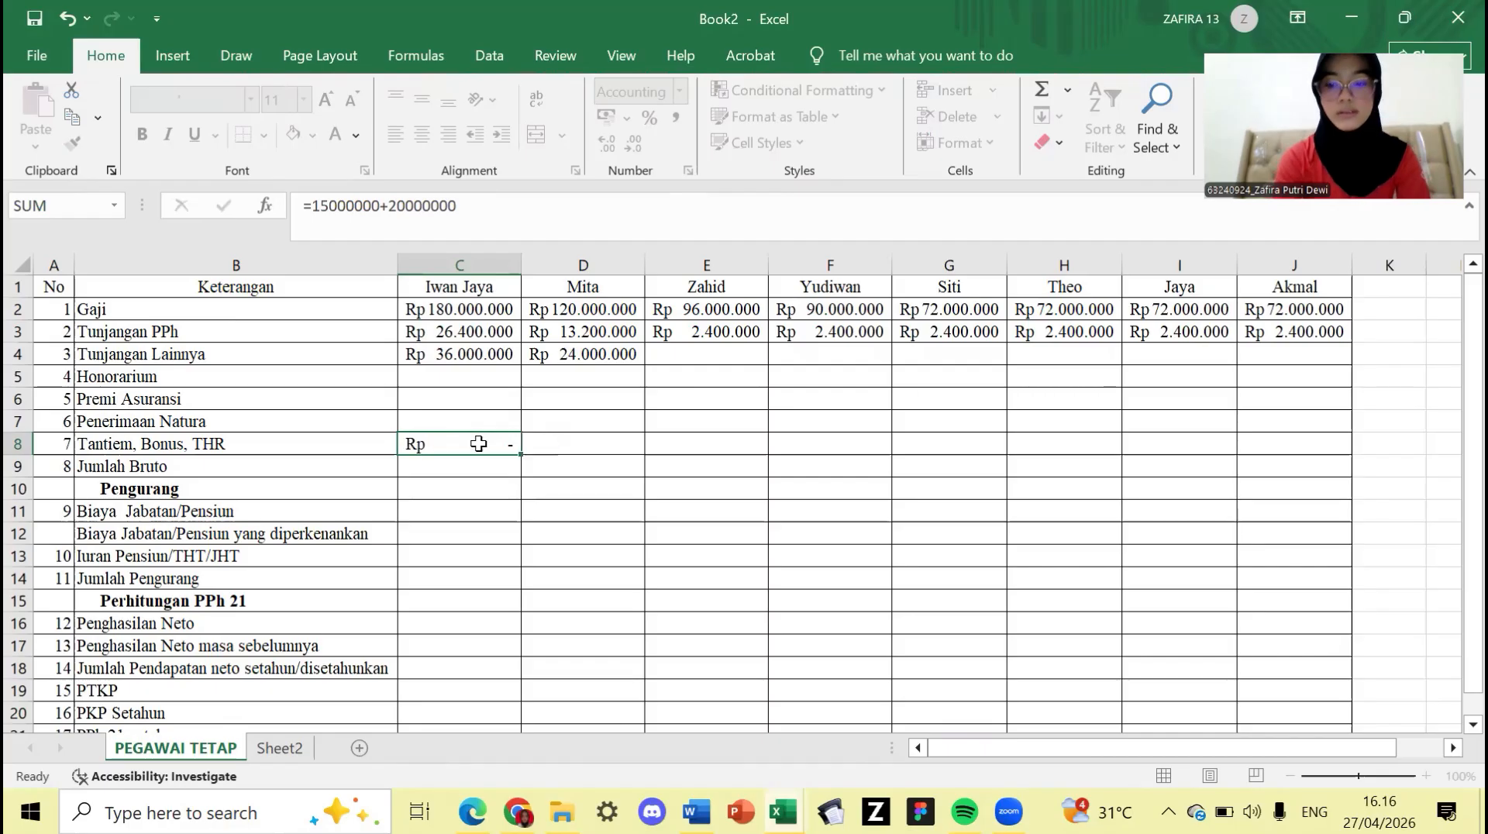
{"action": "key", "text": "Right"}
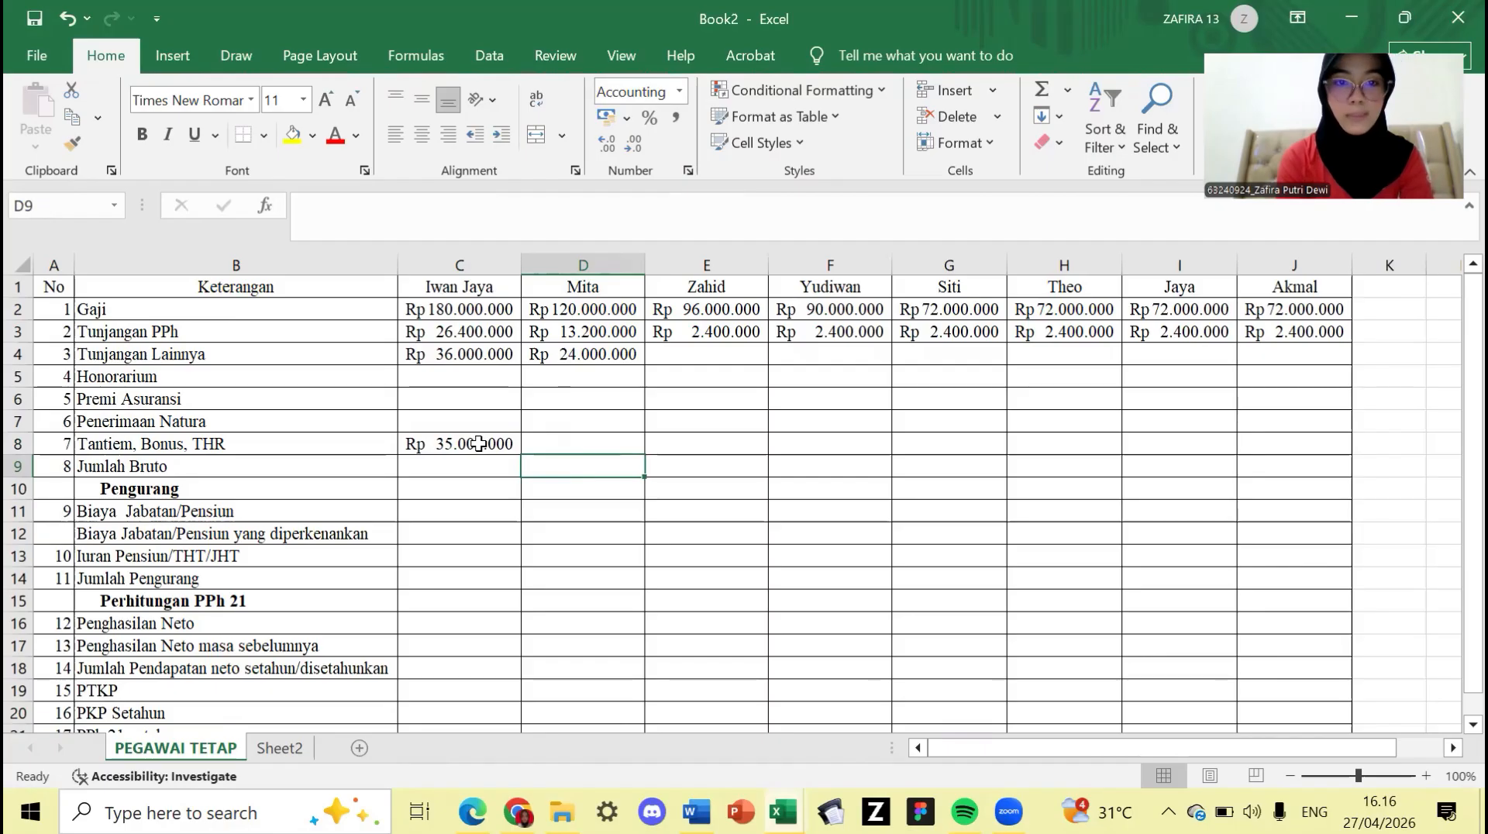
{"action": "key", "text": "Up"}
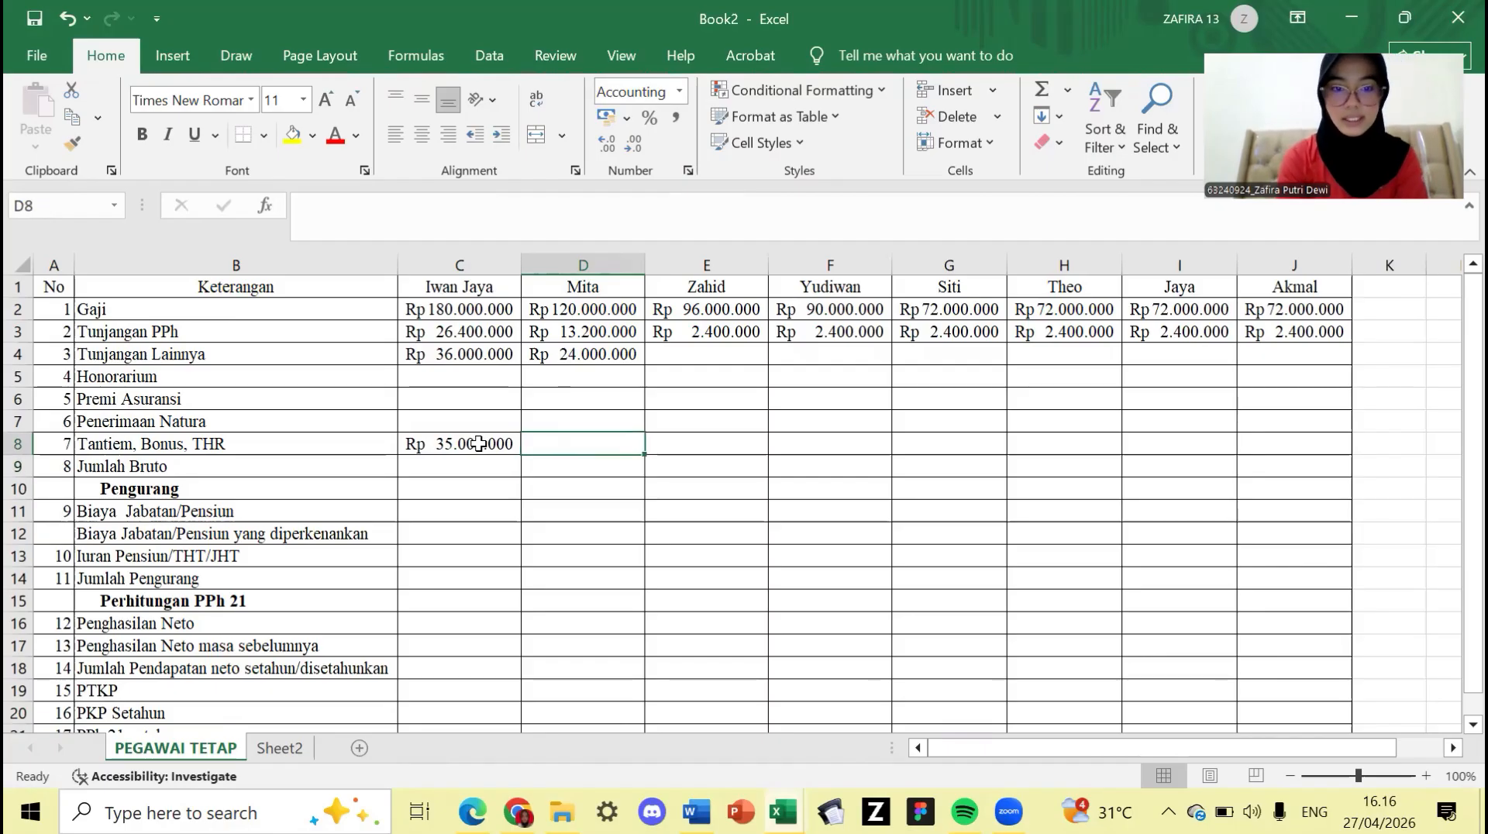
{"action": "type", "text": "="}
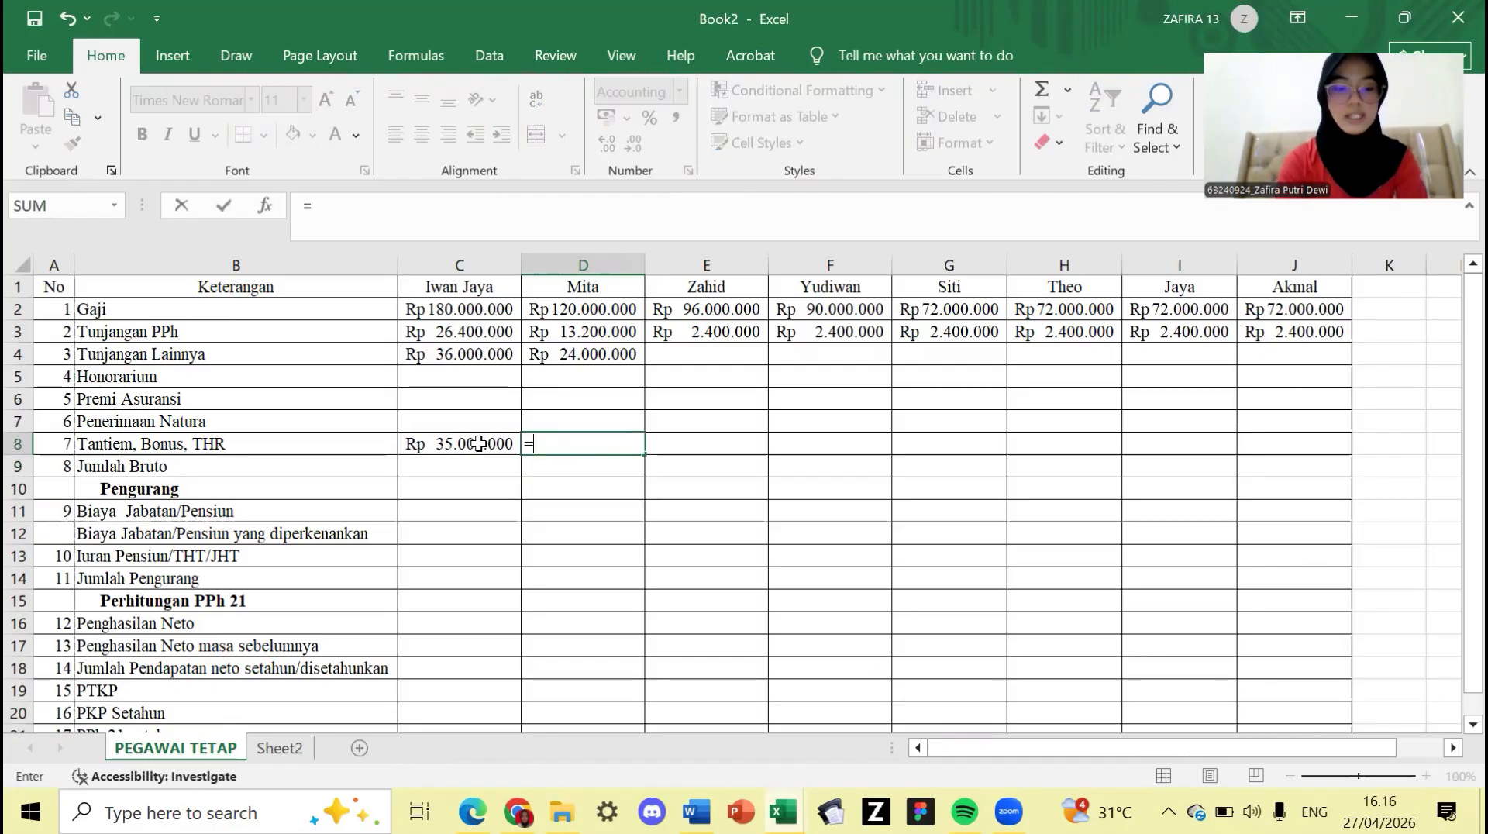
{"action": "type", "text": "100000"}
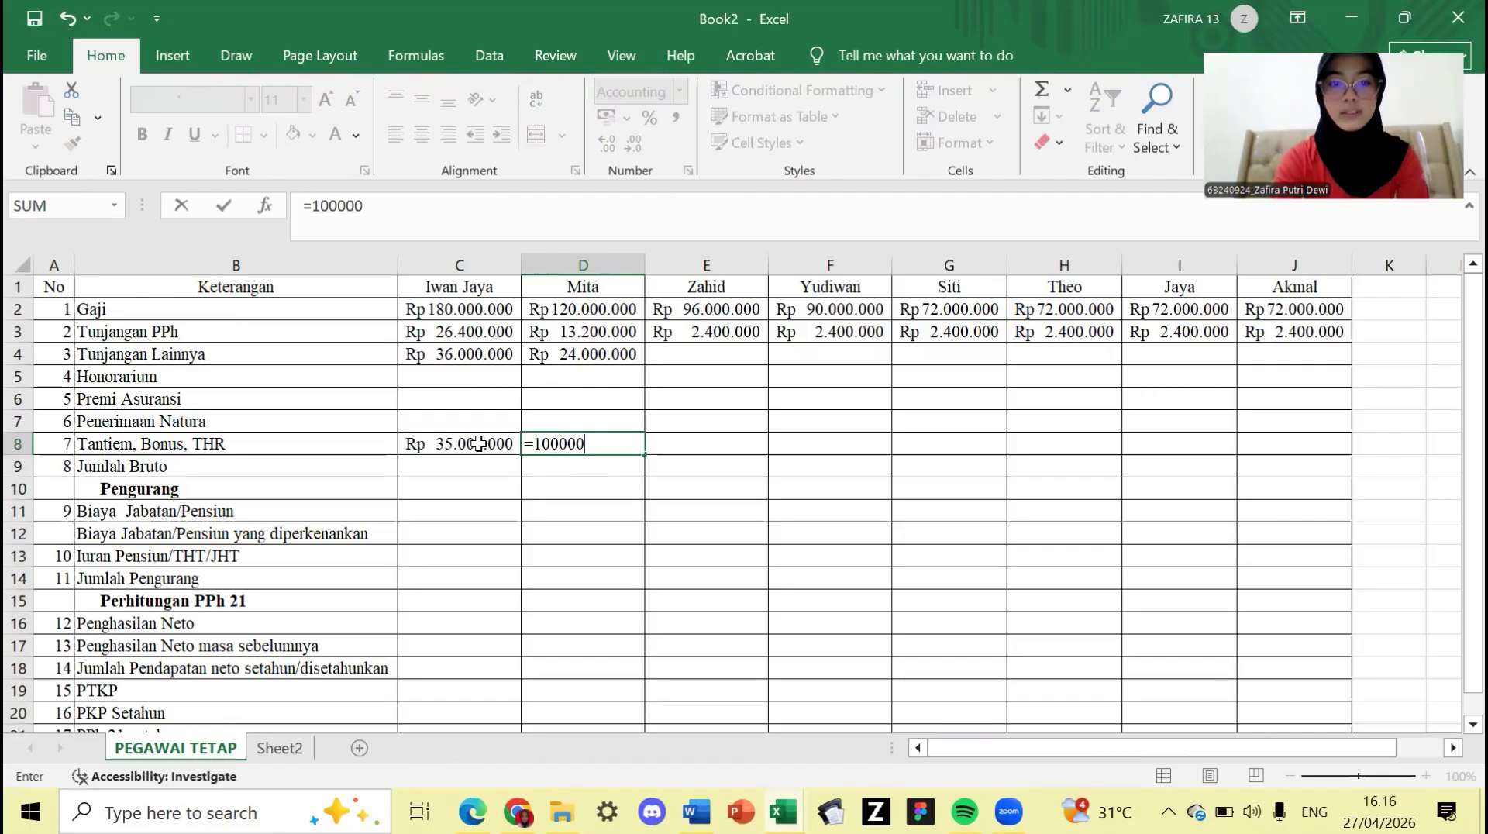
{"action": "type", "text": "00+"}
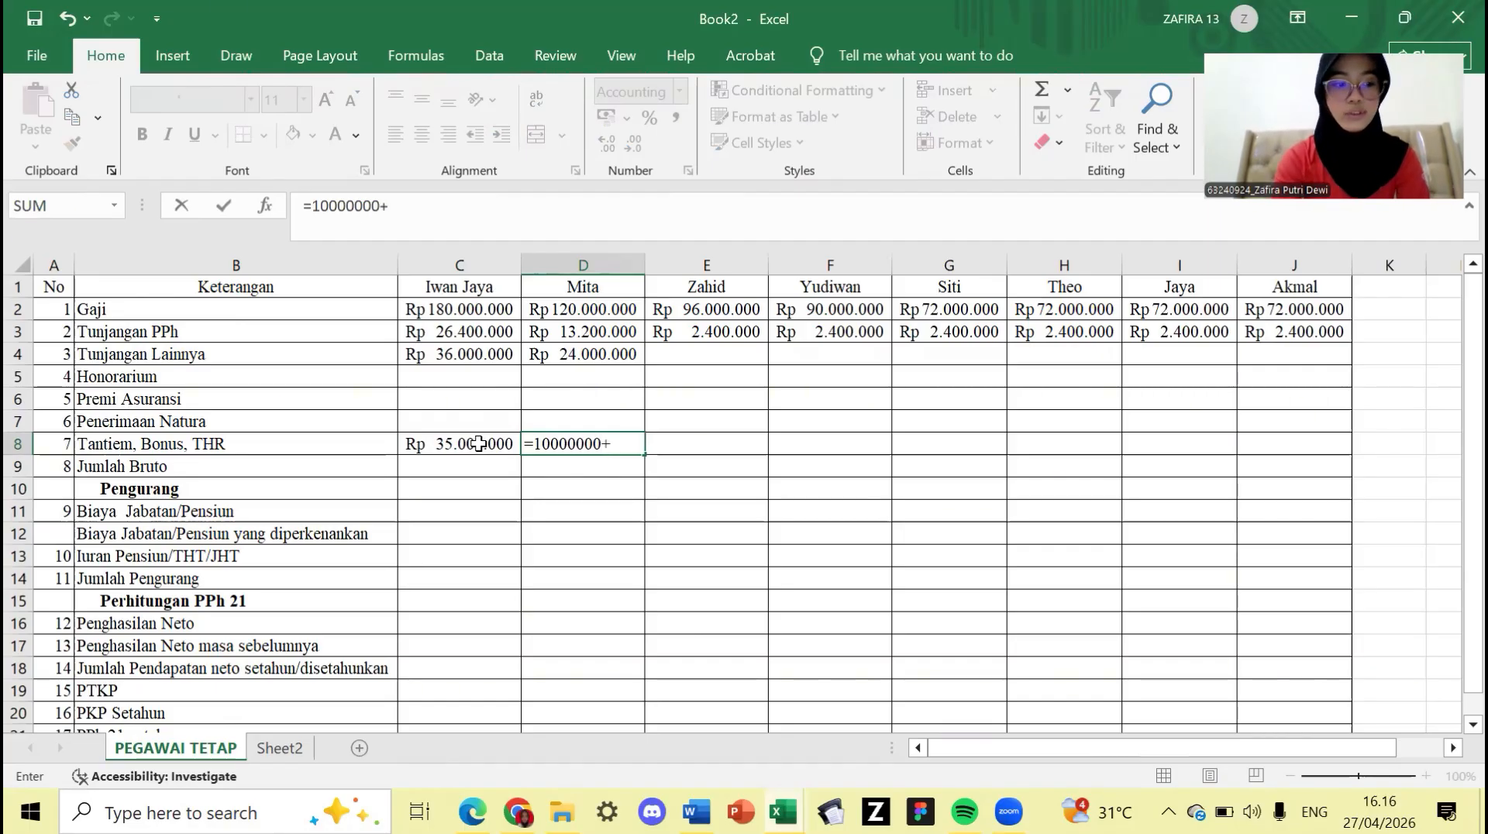
{"action": "type", "text": "1000"}
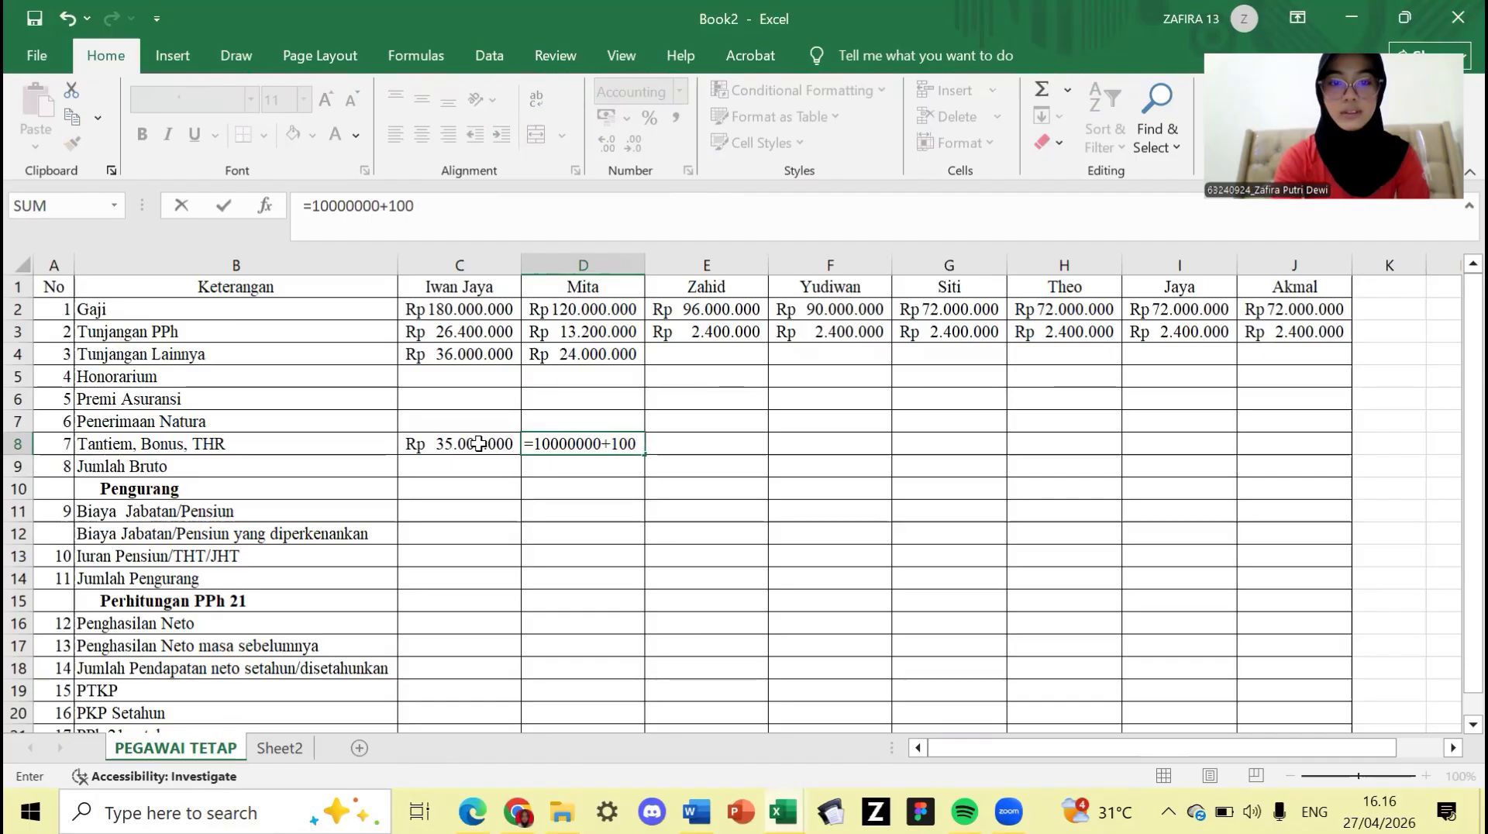
{"action": "type", "text": "0000"}
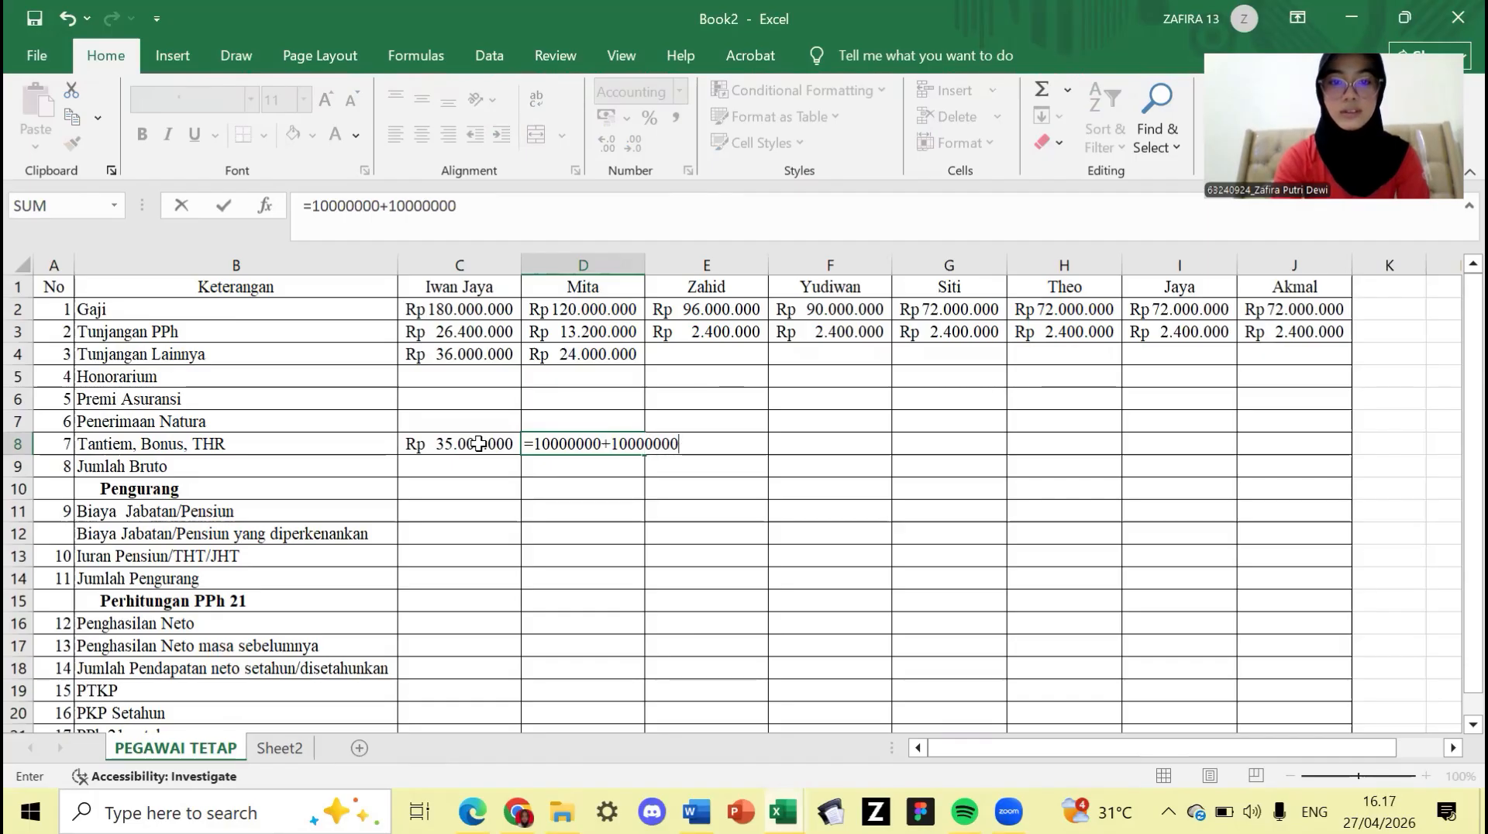
{"action": "key", "text": "Tab"}
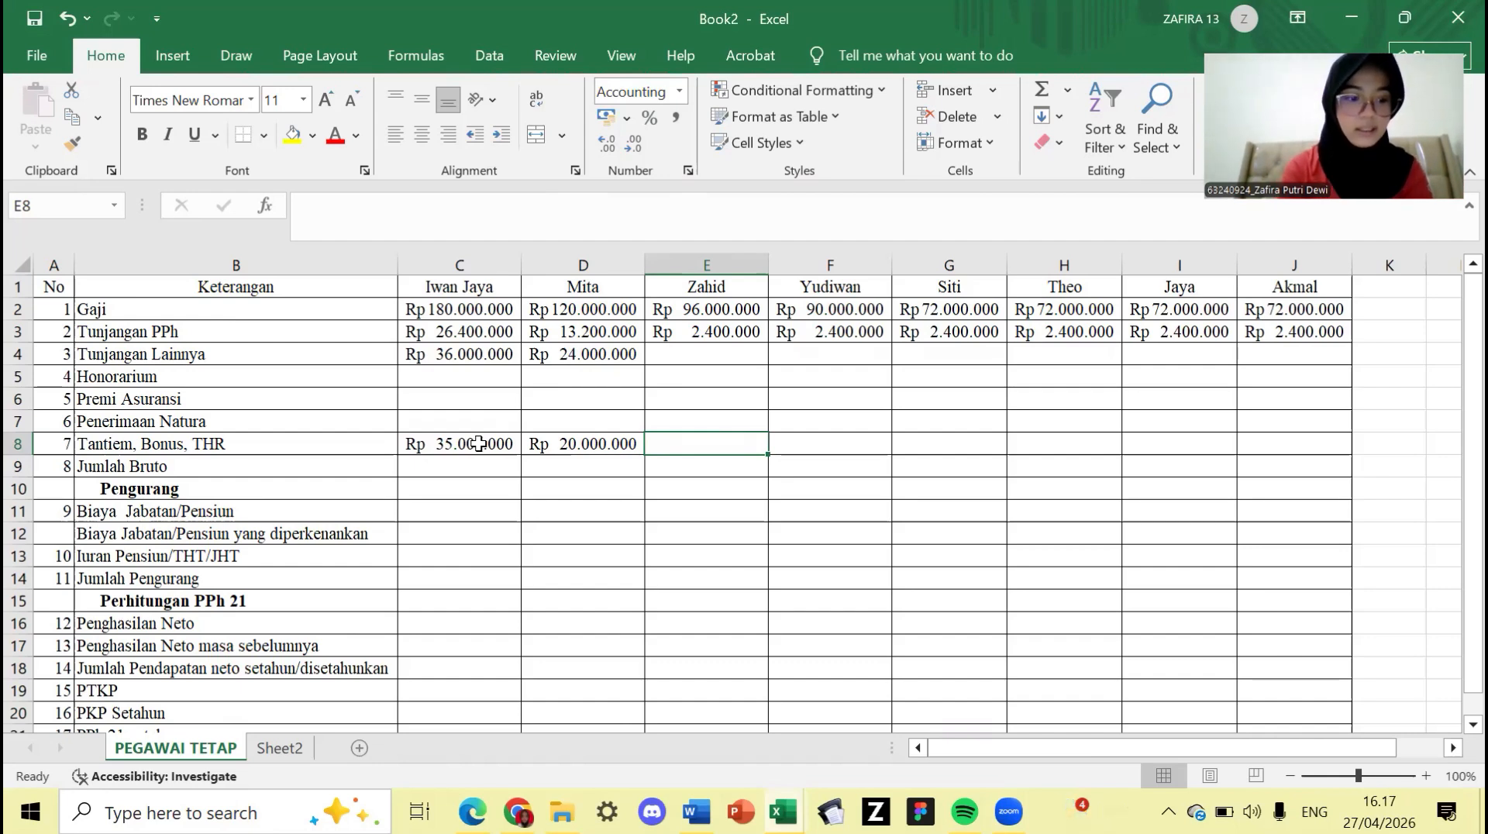
{"action": "type", "text": "="}
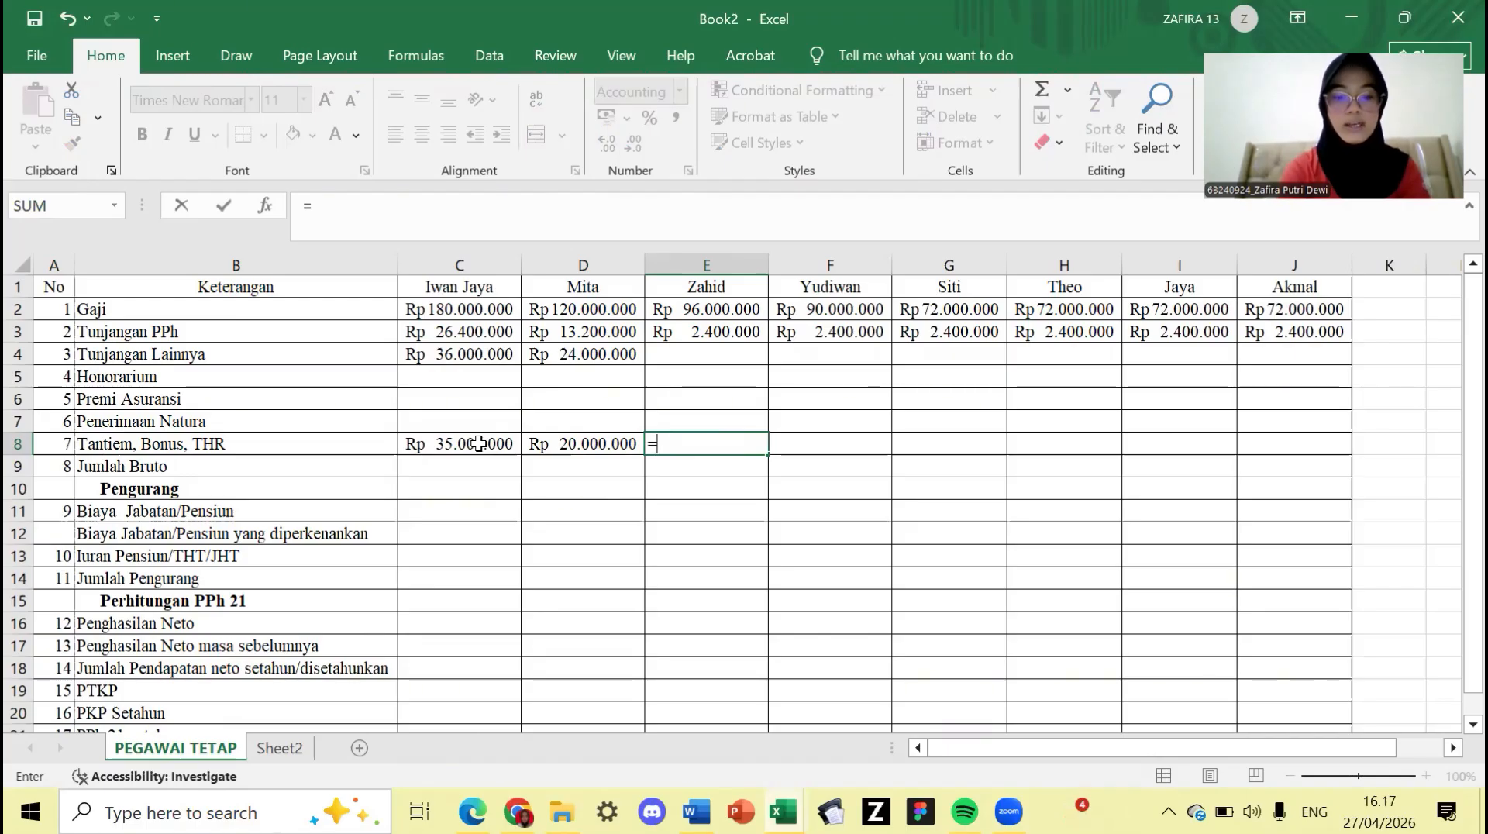
{"action": "type", "text": "8000000+"}
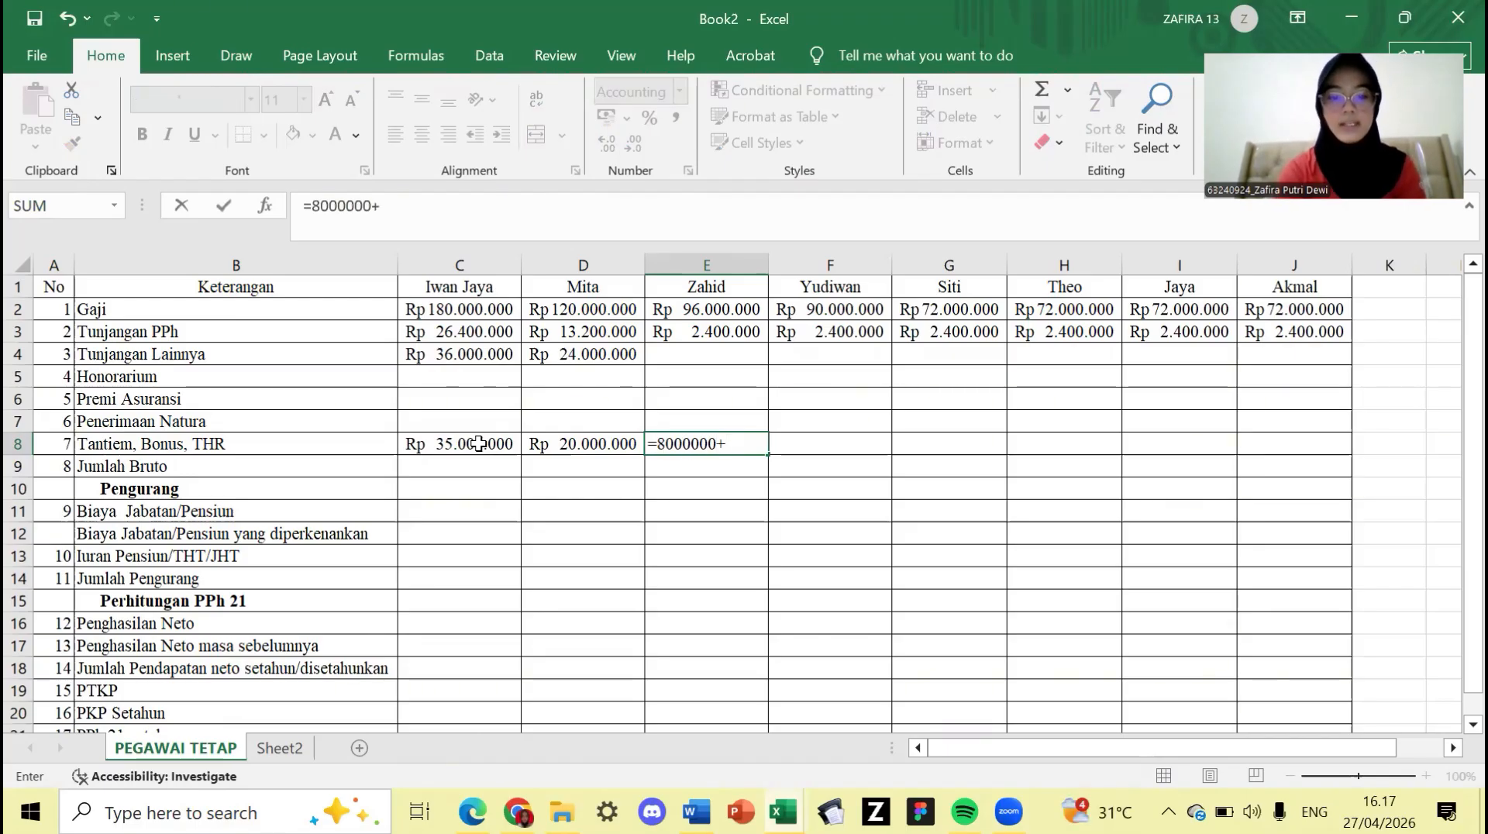
{"action": "type", "text": "5000"}
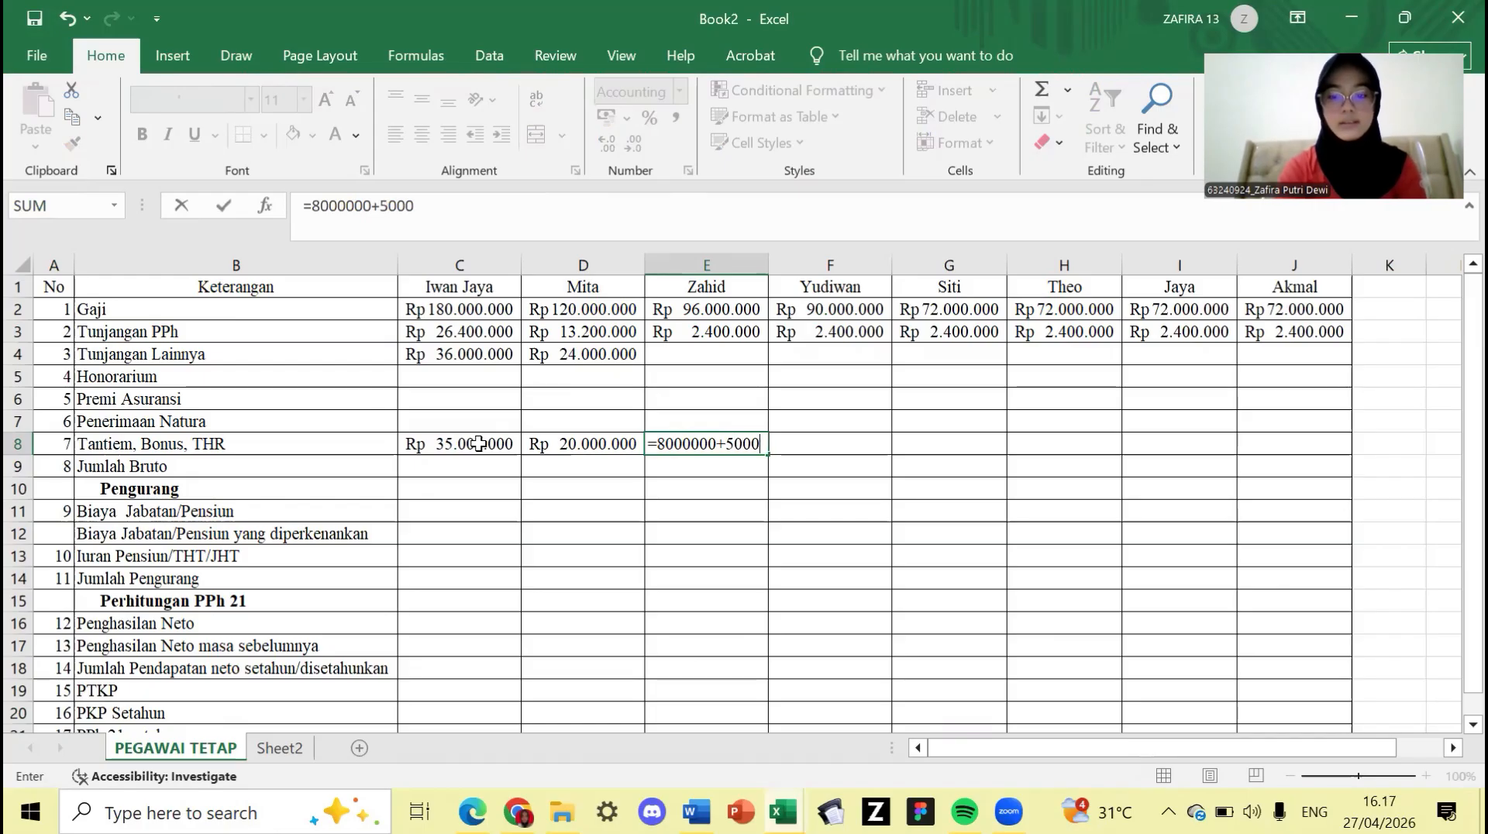
{"action": "type", "text": "000"}
{"action": "key", "text": "Tab"}
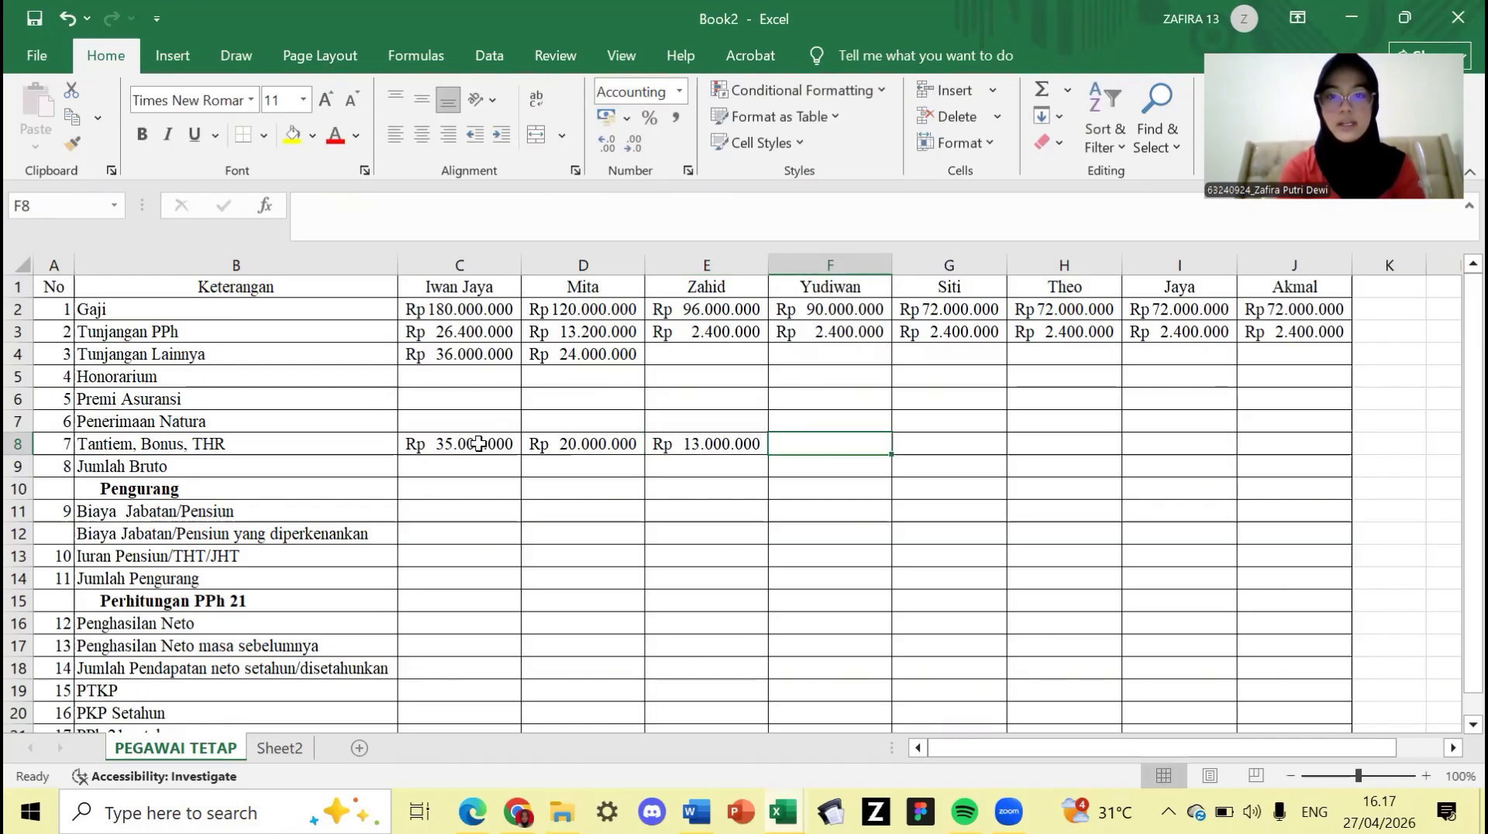
- Enter =7500000+5000000 in F8 and =6000000+5000000 in G8
{"action": "type", "text": "="}
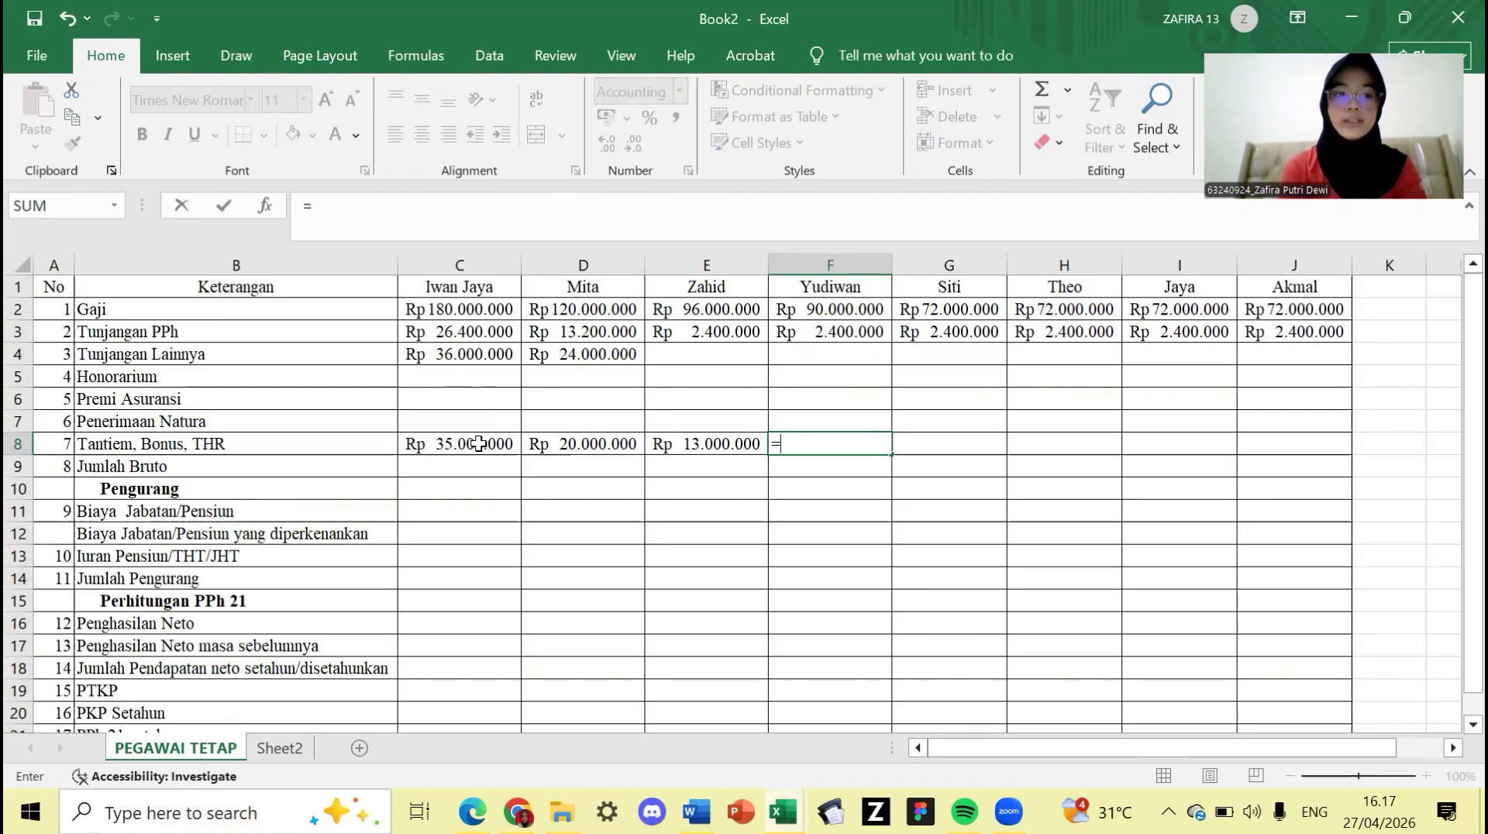
{"action": "type", "text": "7500"}
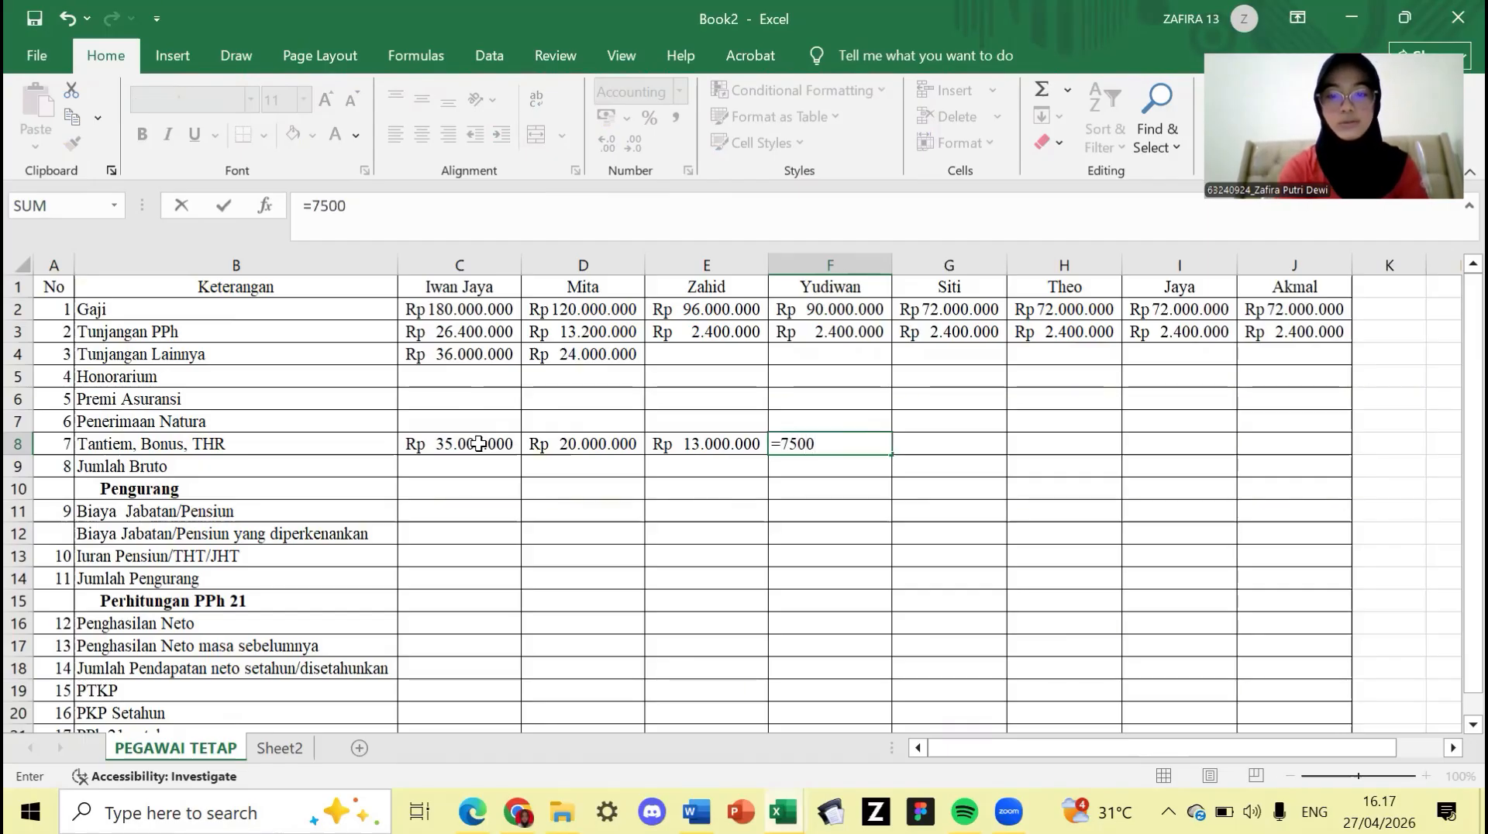
{"action": "type", "text": "000+"}
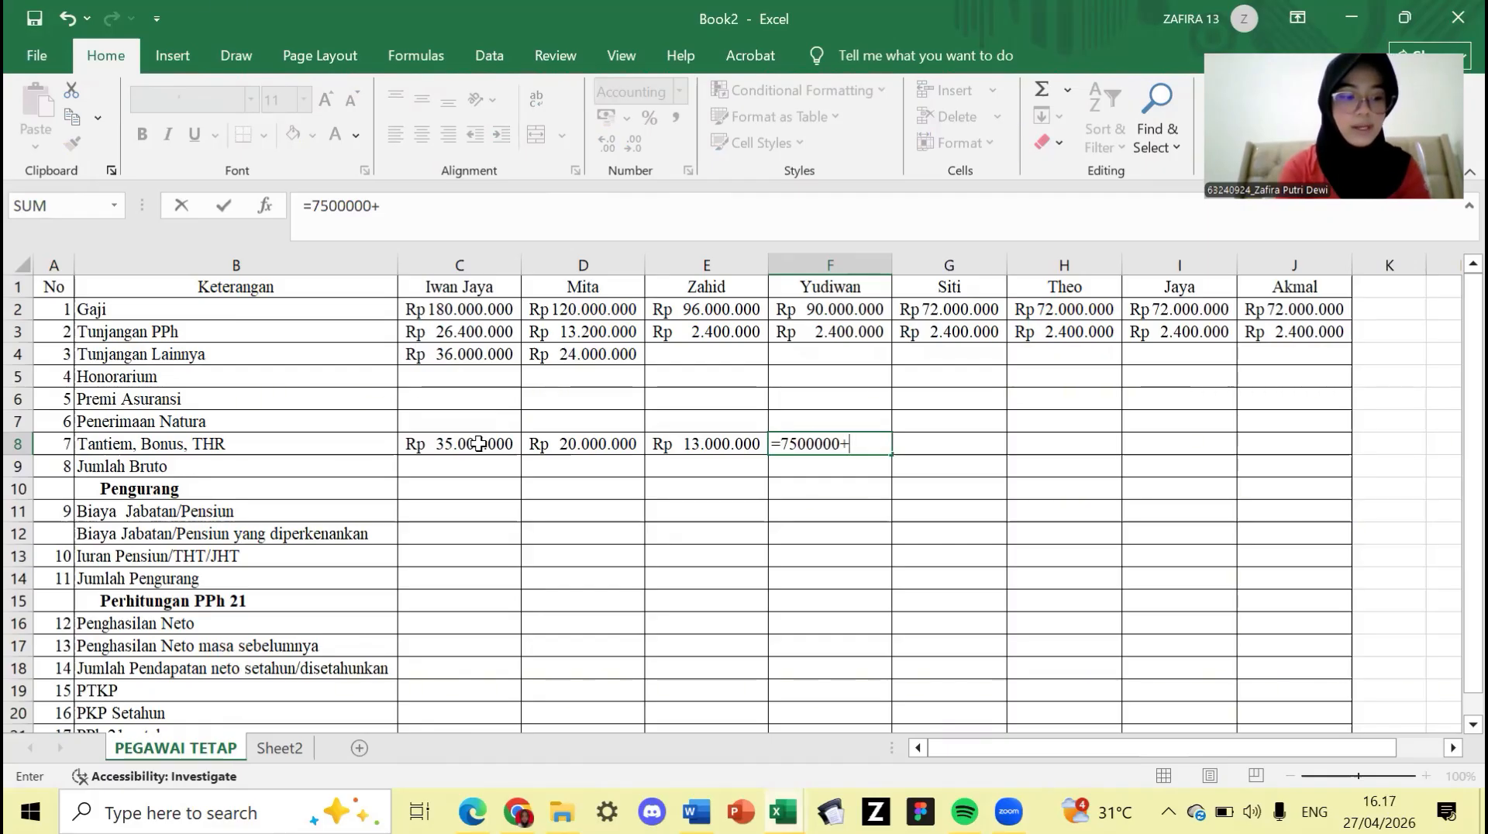
{"action": "type", "text": "5"}
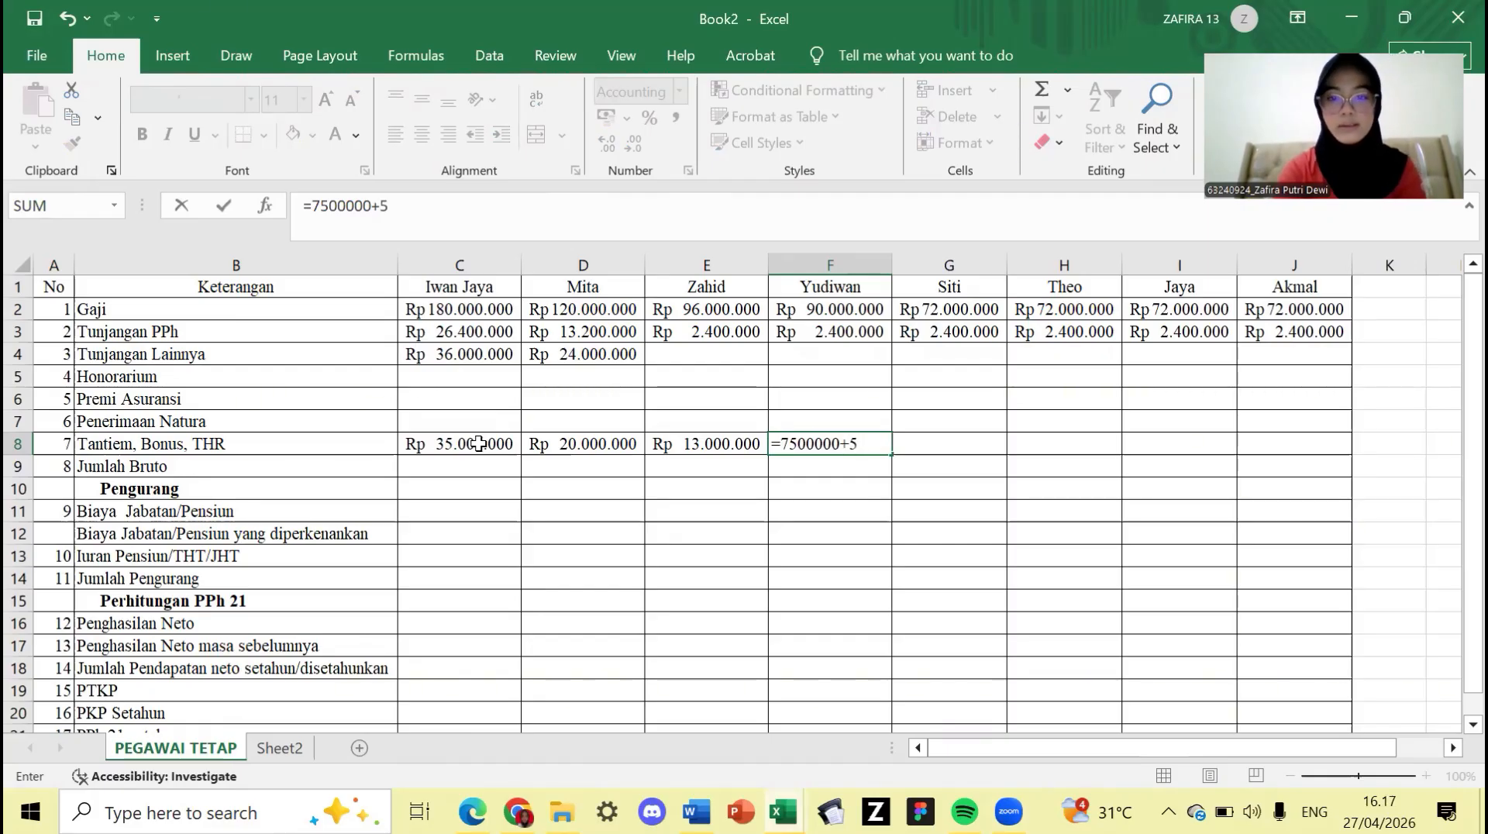
{"action": "type", "text": "000000"}
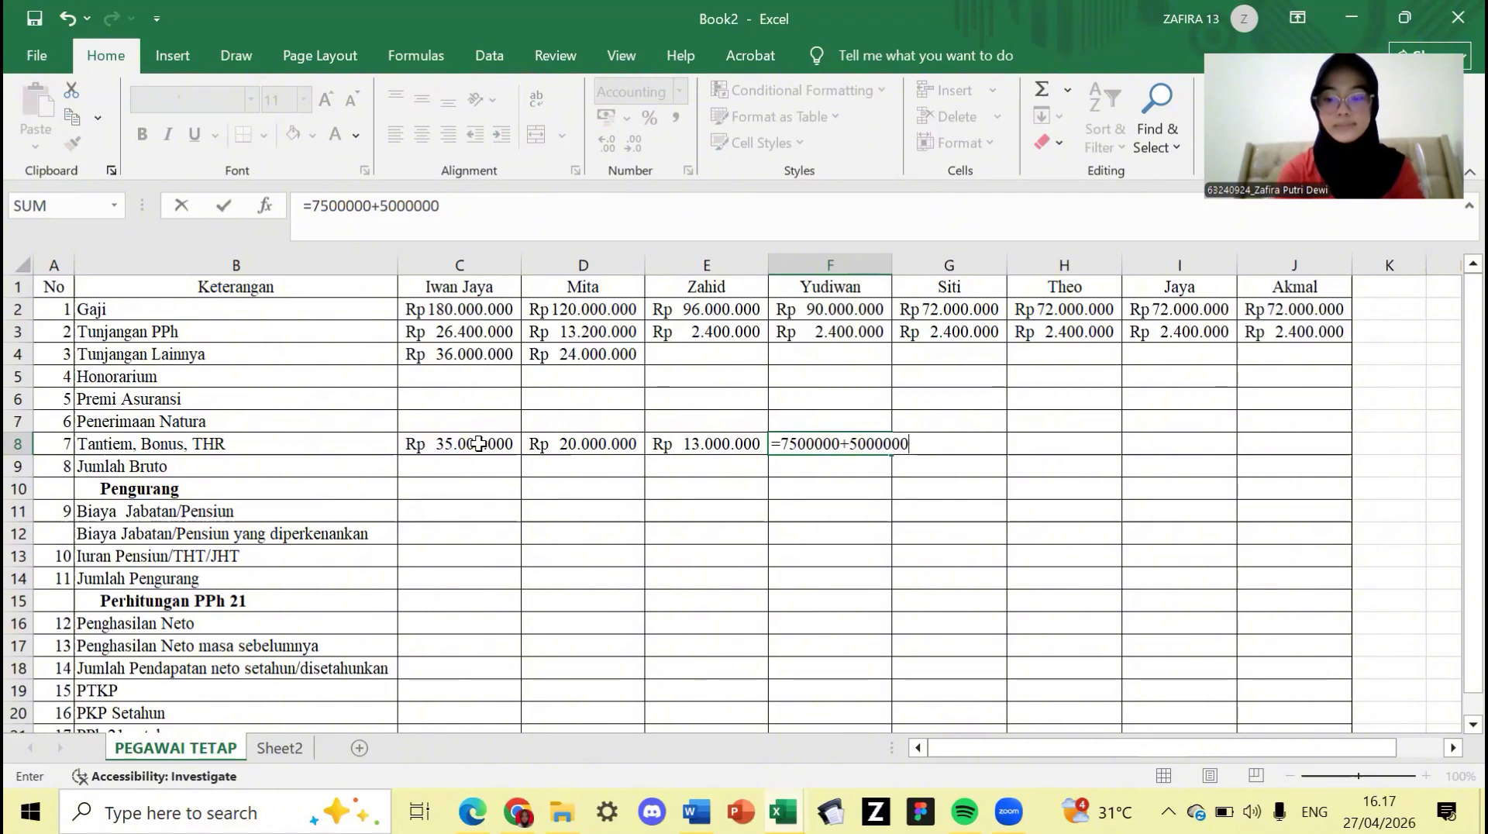
{"action": "key", "text": "Tab"}
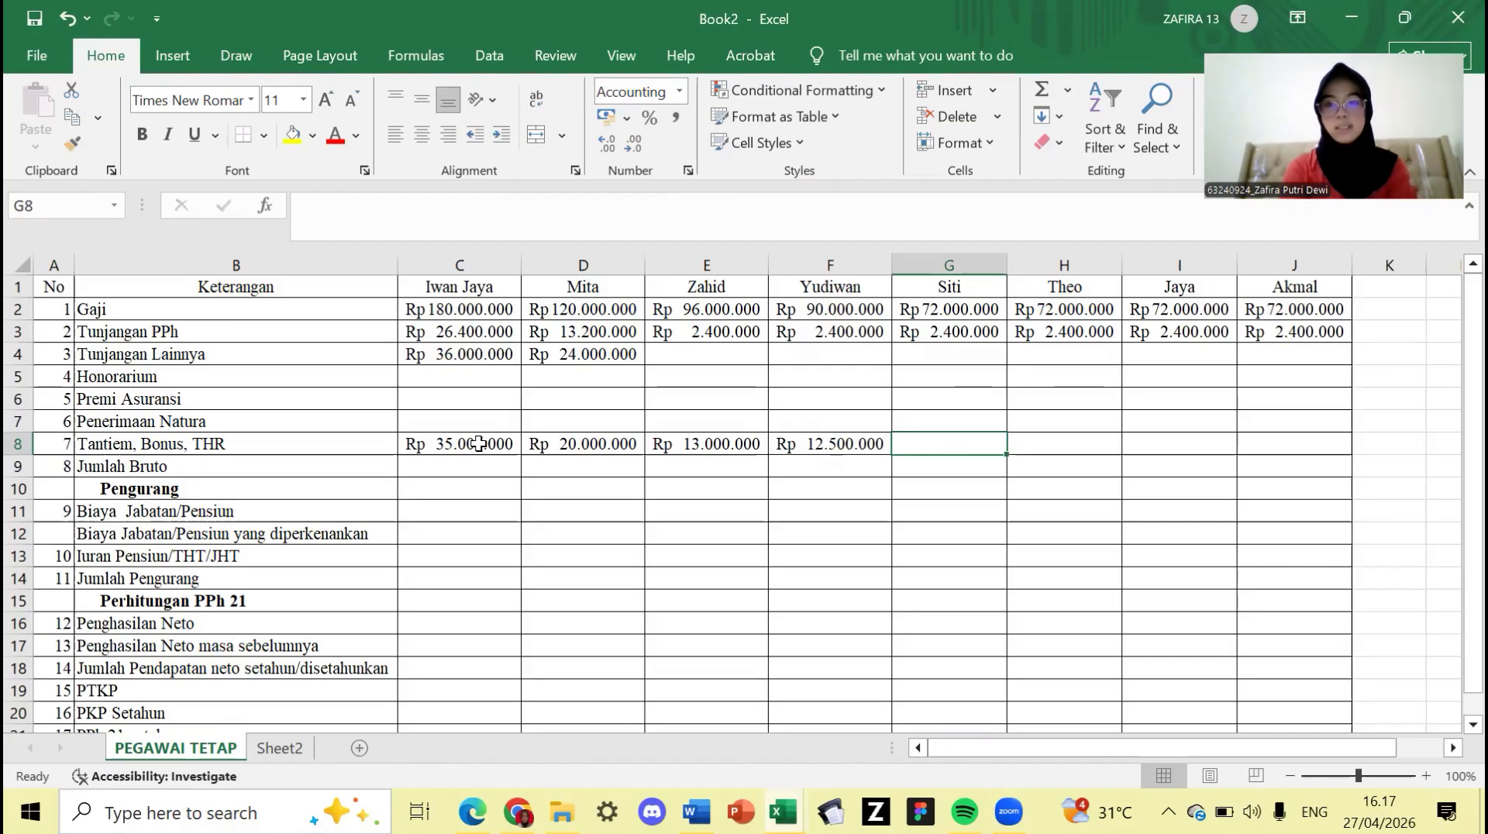
{"action": "type", "text": "=6"}
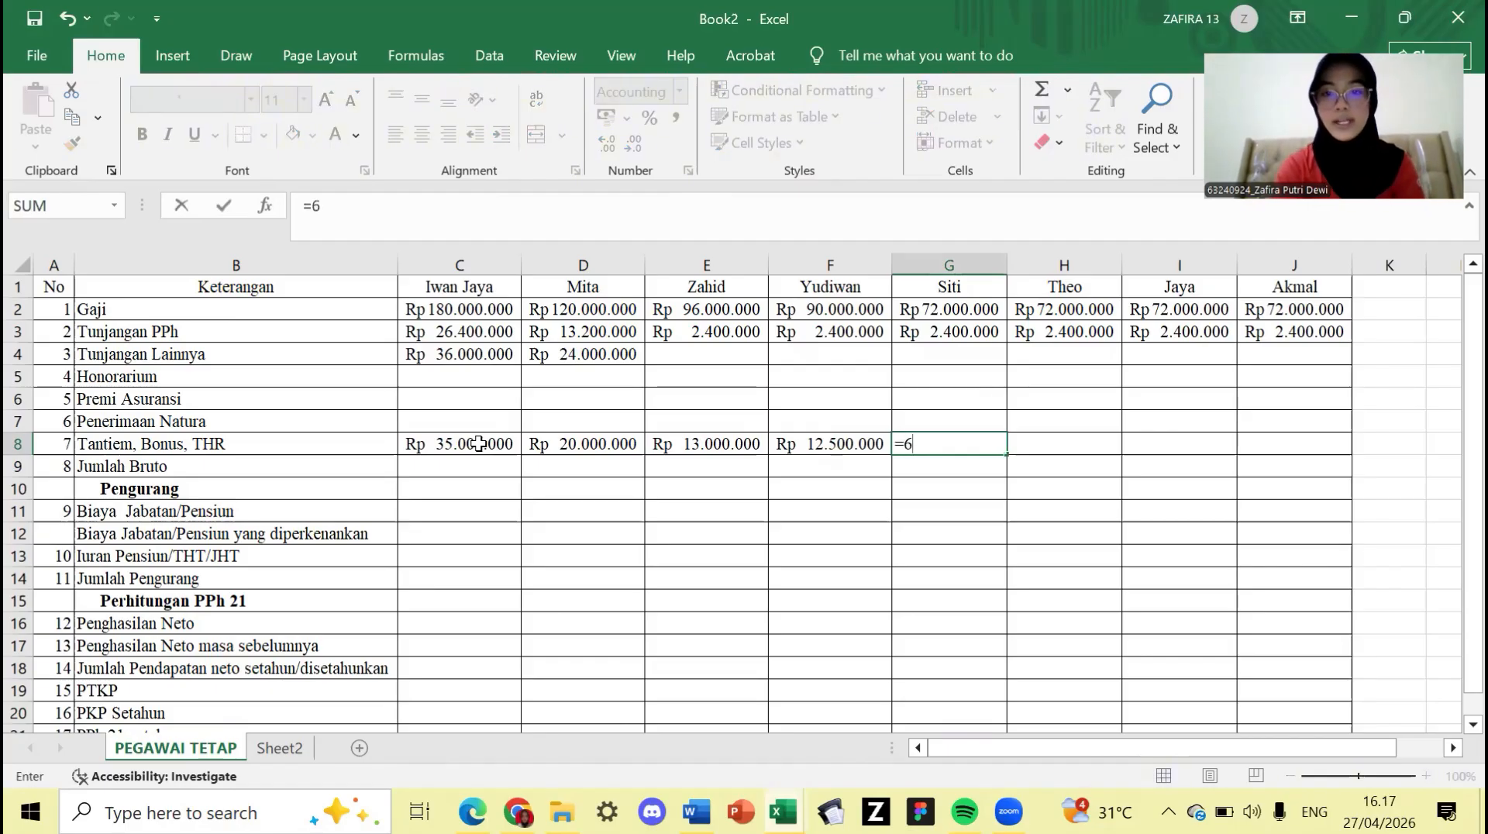
{"action": "type", "text": "0000"}
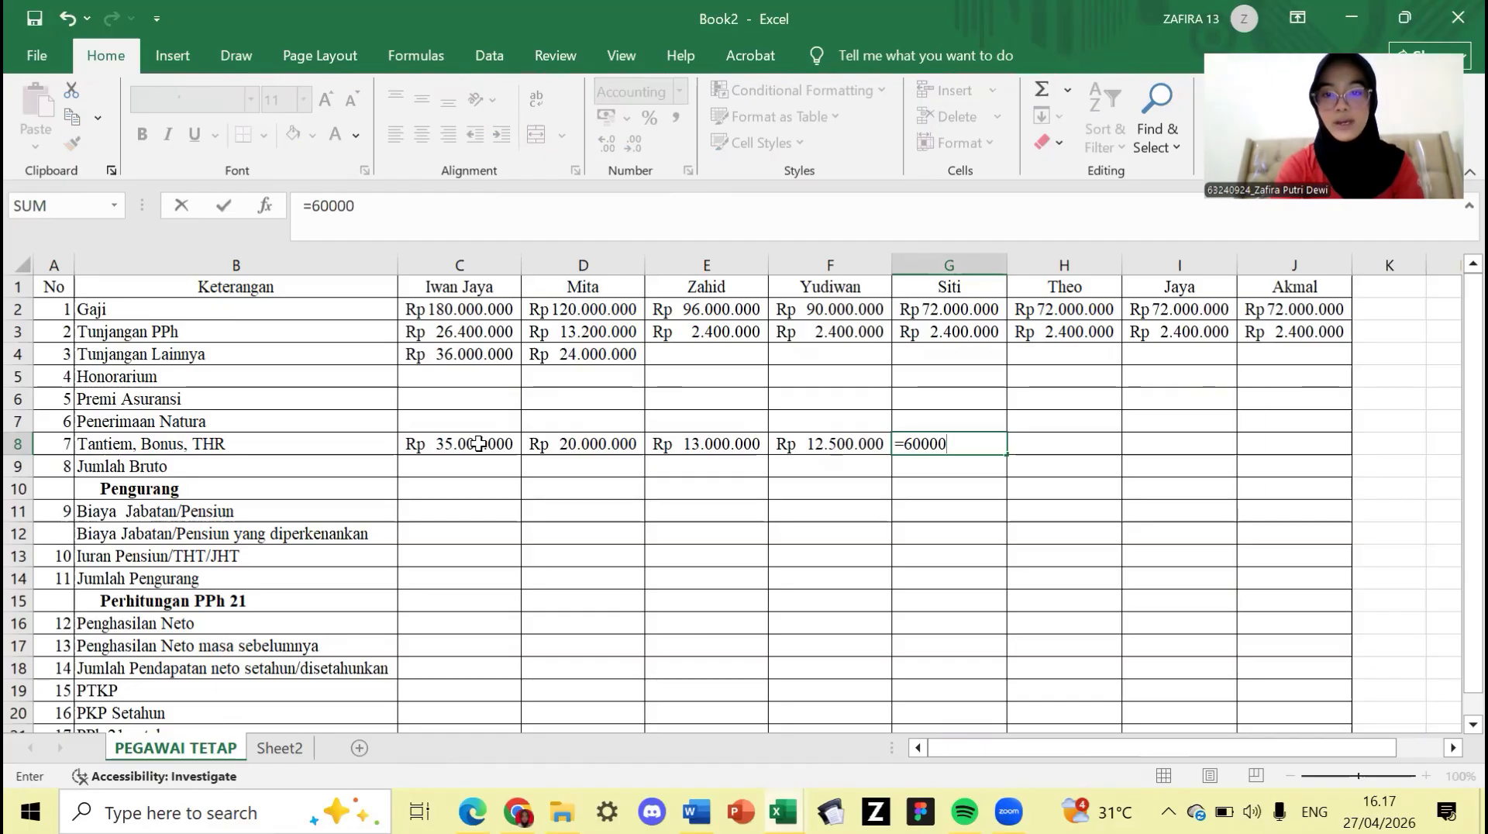
{"action": "type", "text": "00"}
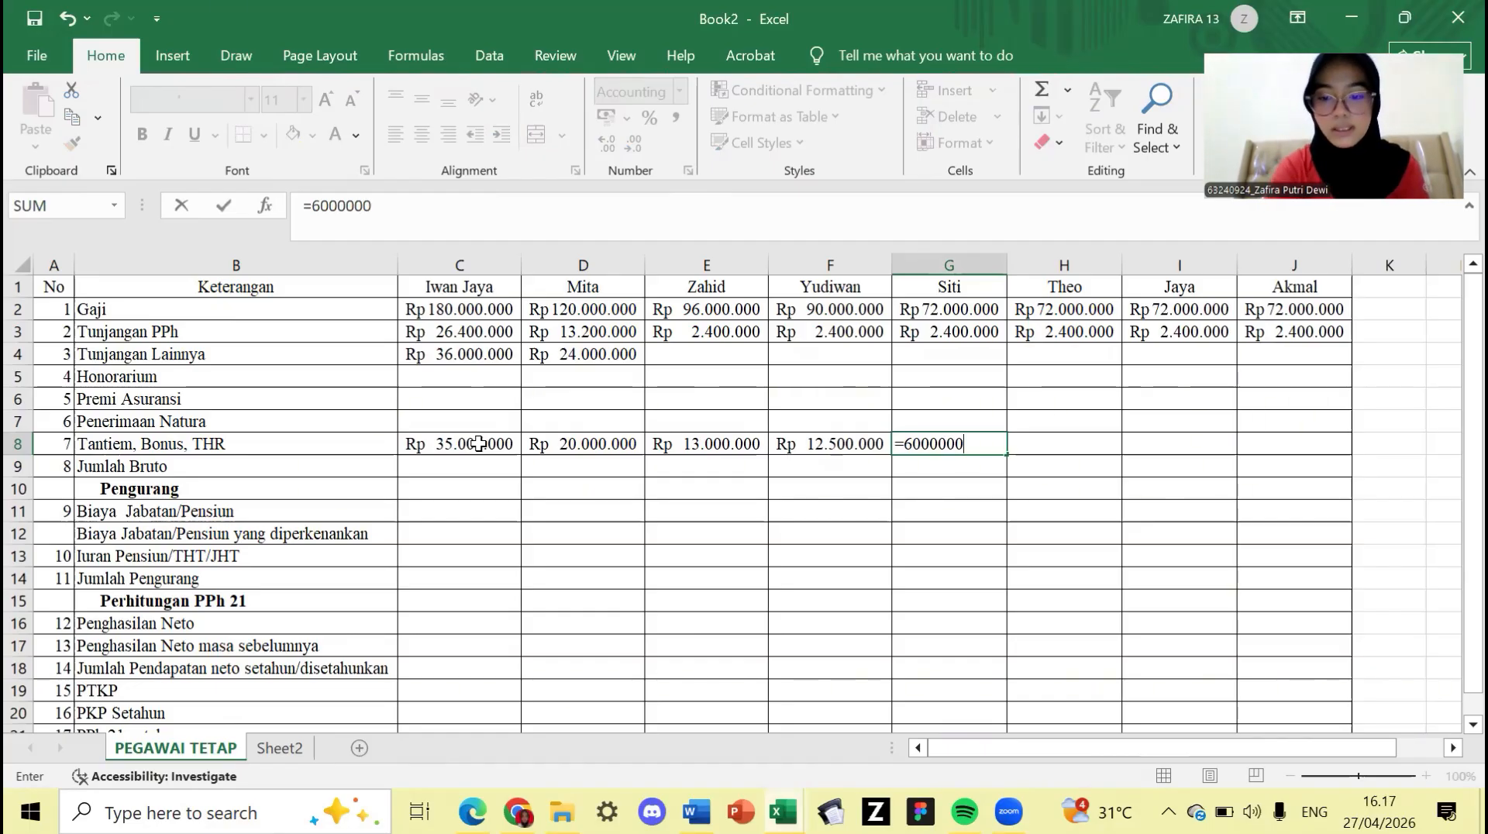
{"action": "type", "text": "+5"}
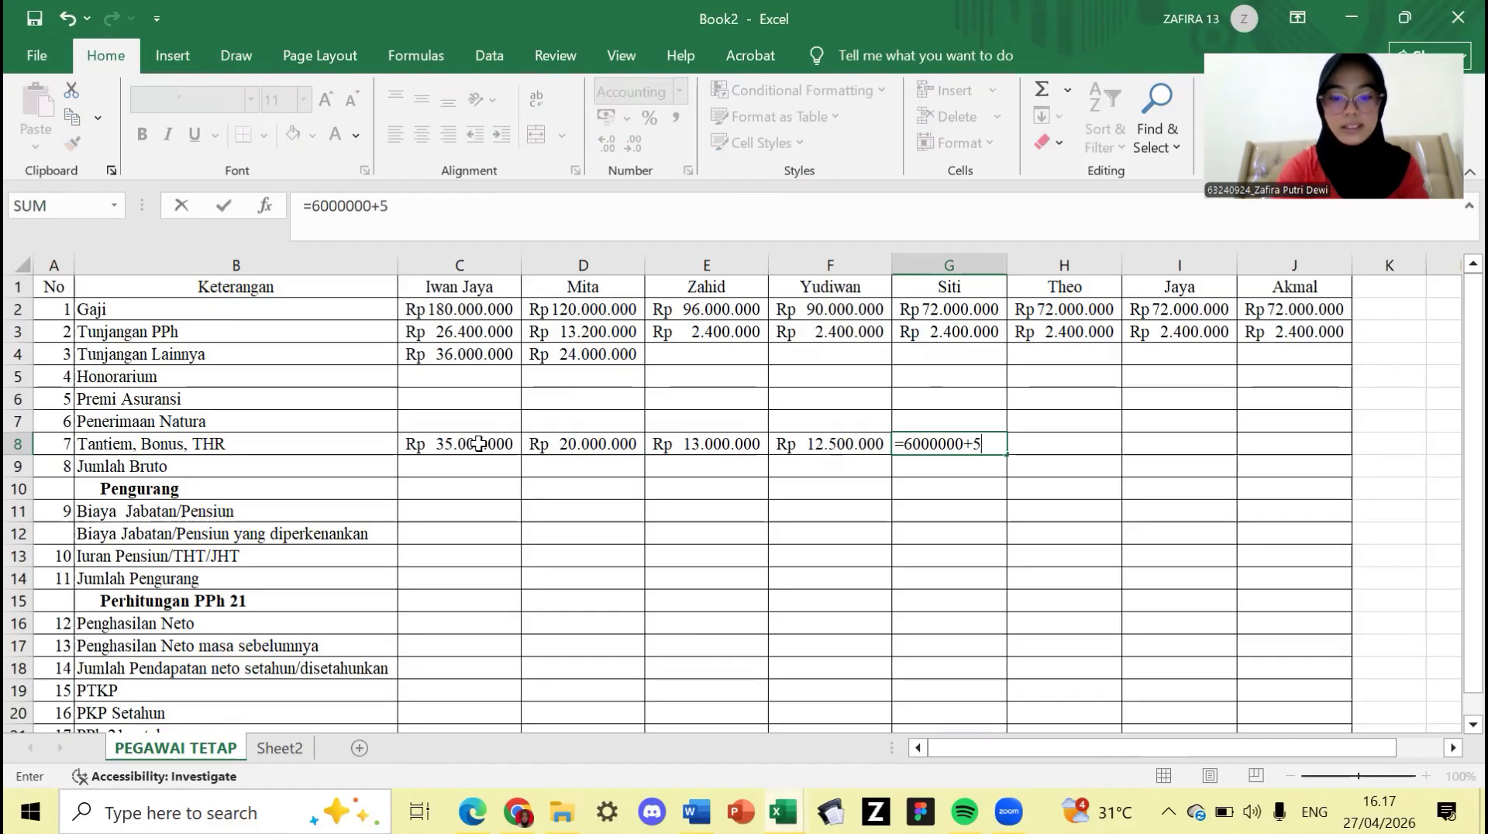
{"action": "type", "text": "000000"}
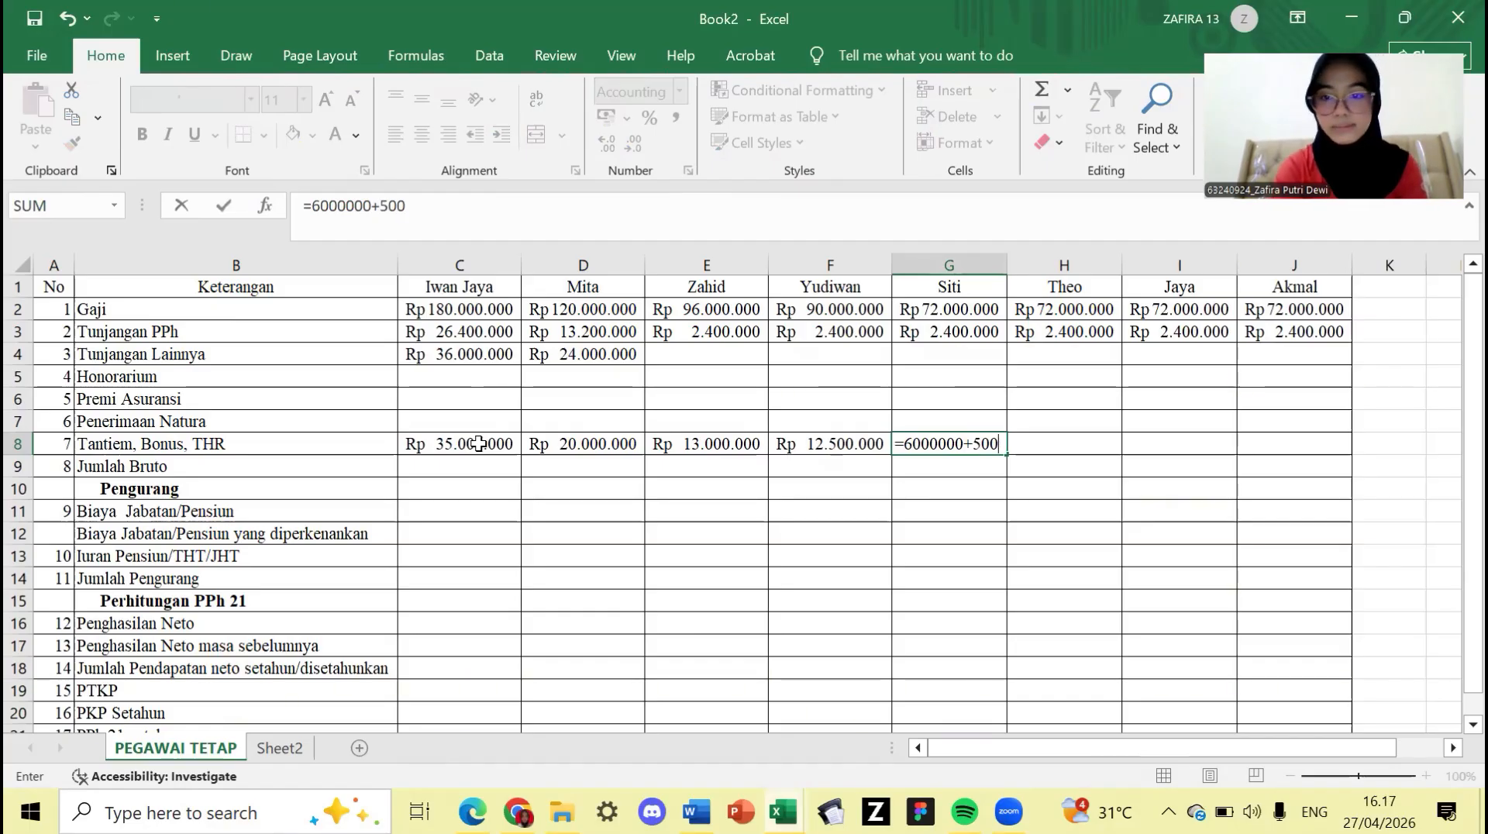
{"action": "key", "text": "Return"}
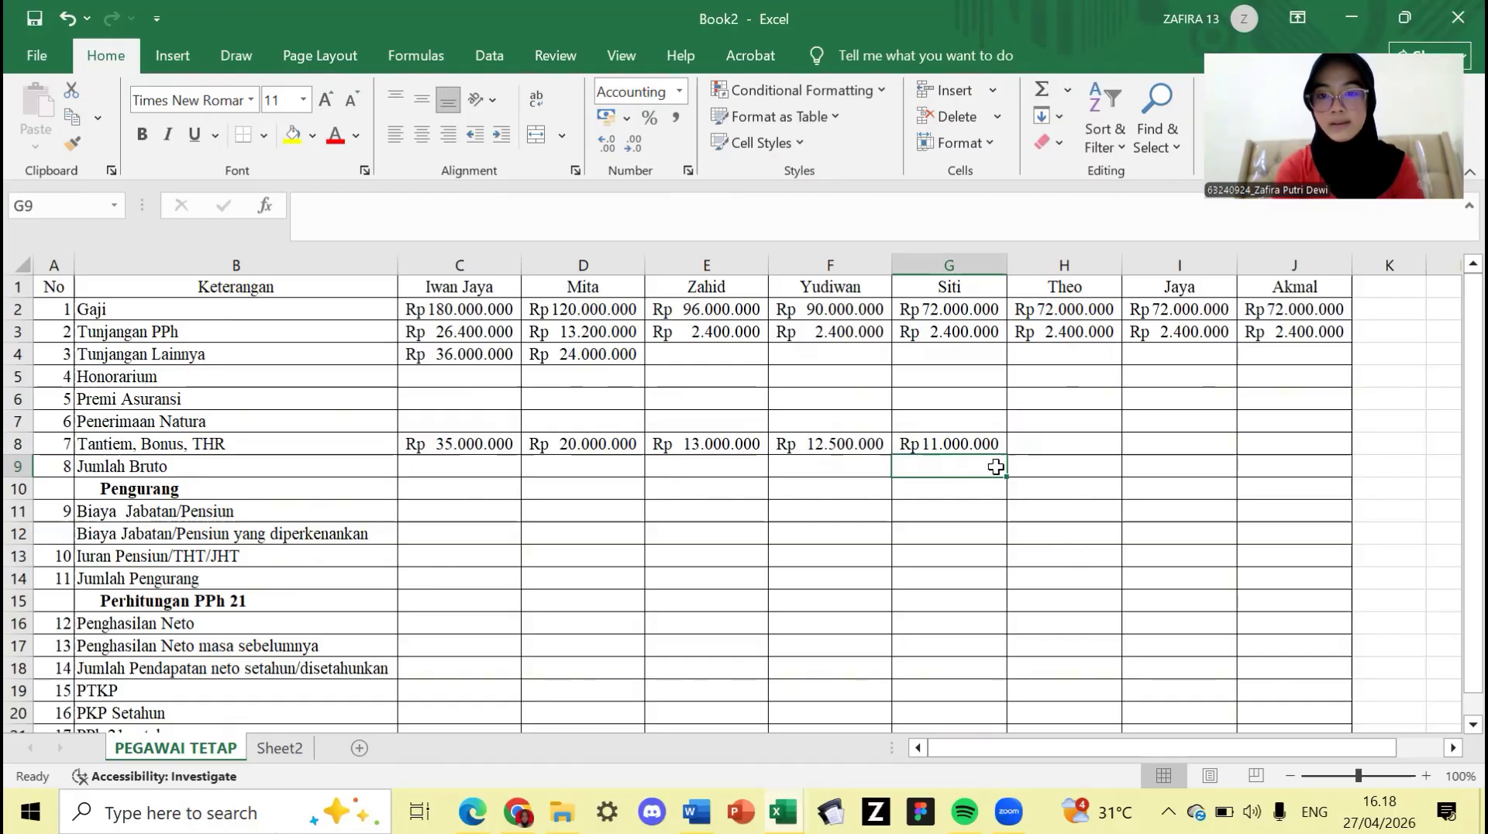
- Fill the Rp 11.000.000 bonus from G8 across H8:J8
{"action": "left_click_drag", "start_coordinate": [995, 445], "coordinate": [1010, 461]}
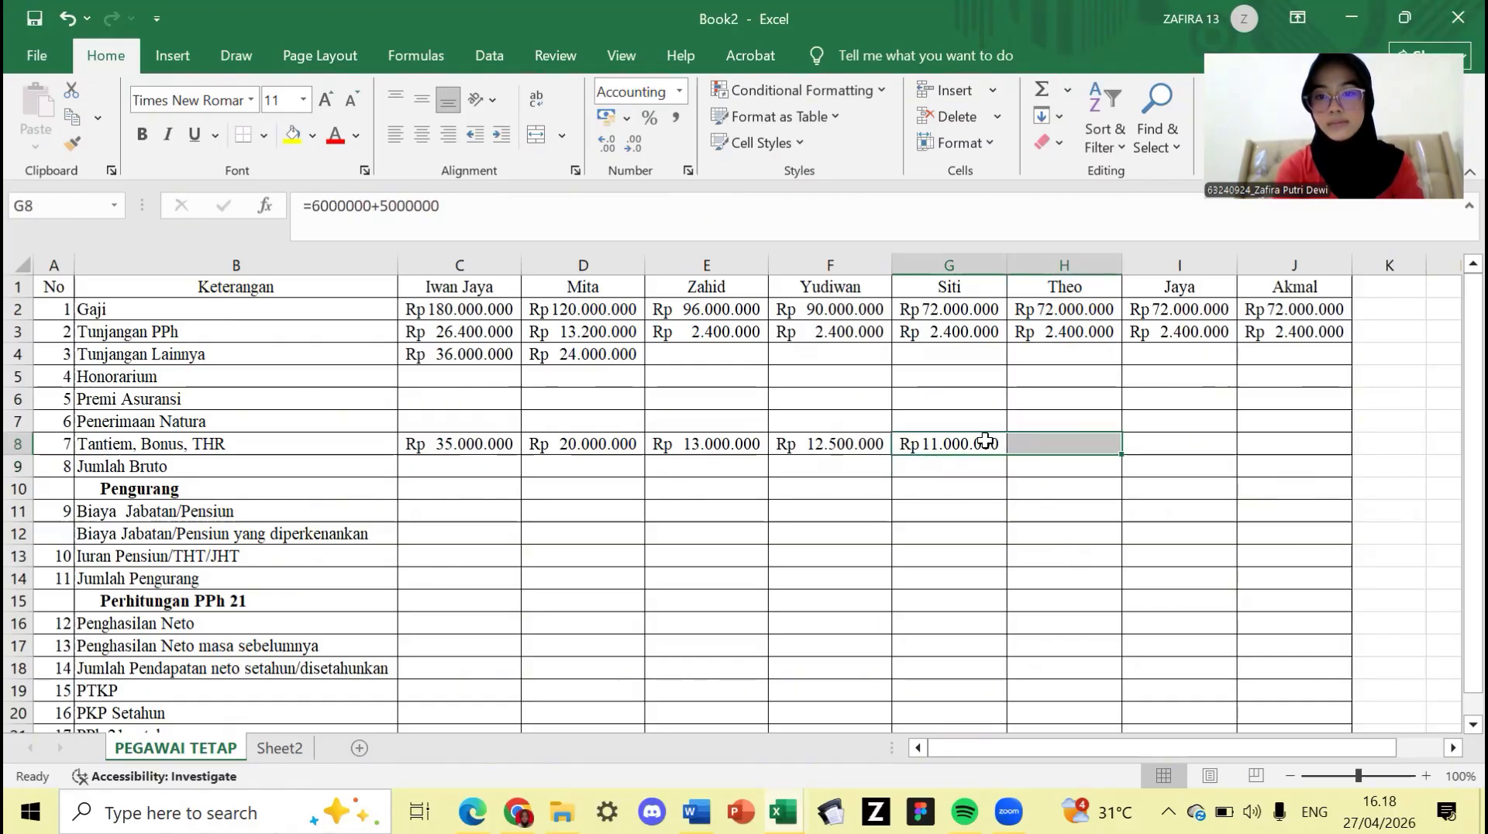
{"action": "left_click", "coordinate": [994, 448]}
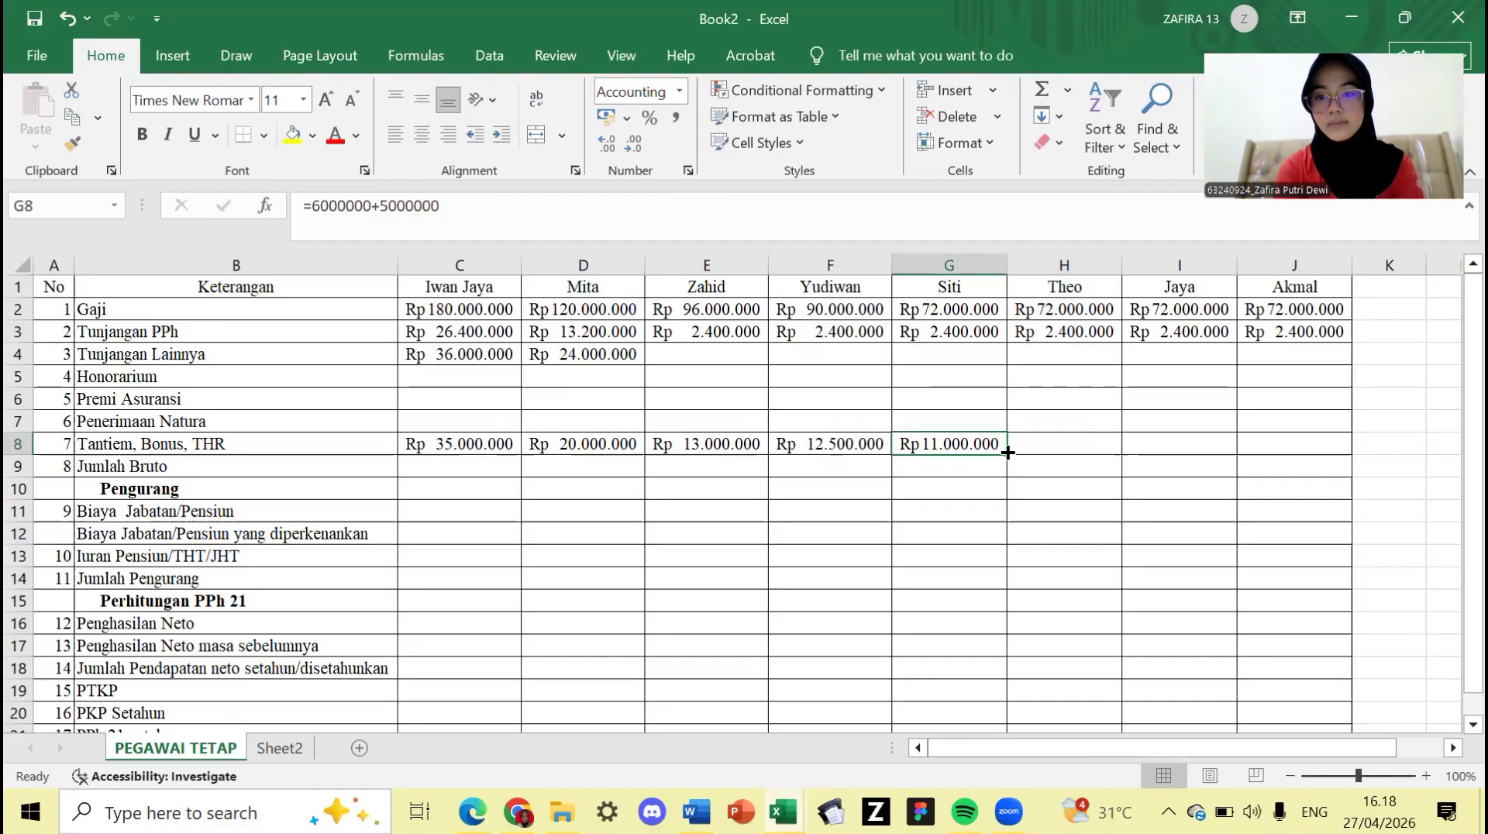
{"action": "left_click_drag", "start_coordinate": [1007, 454], "coordinate": [1317, 436]}
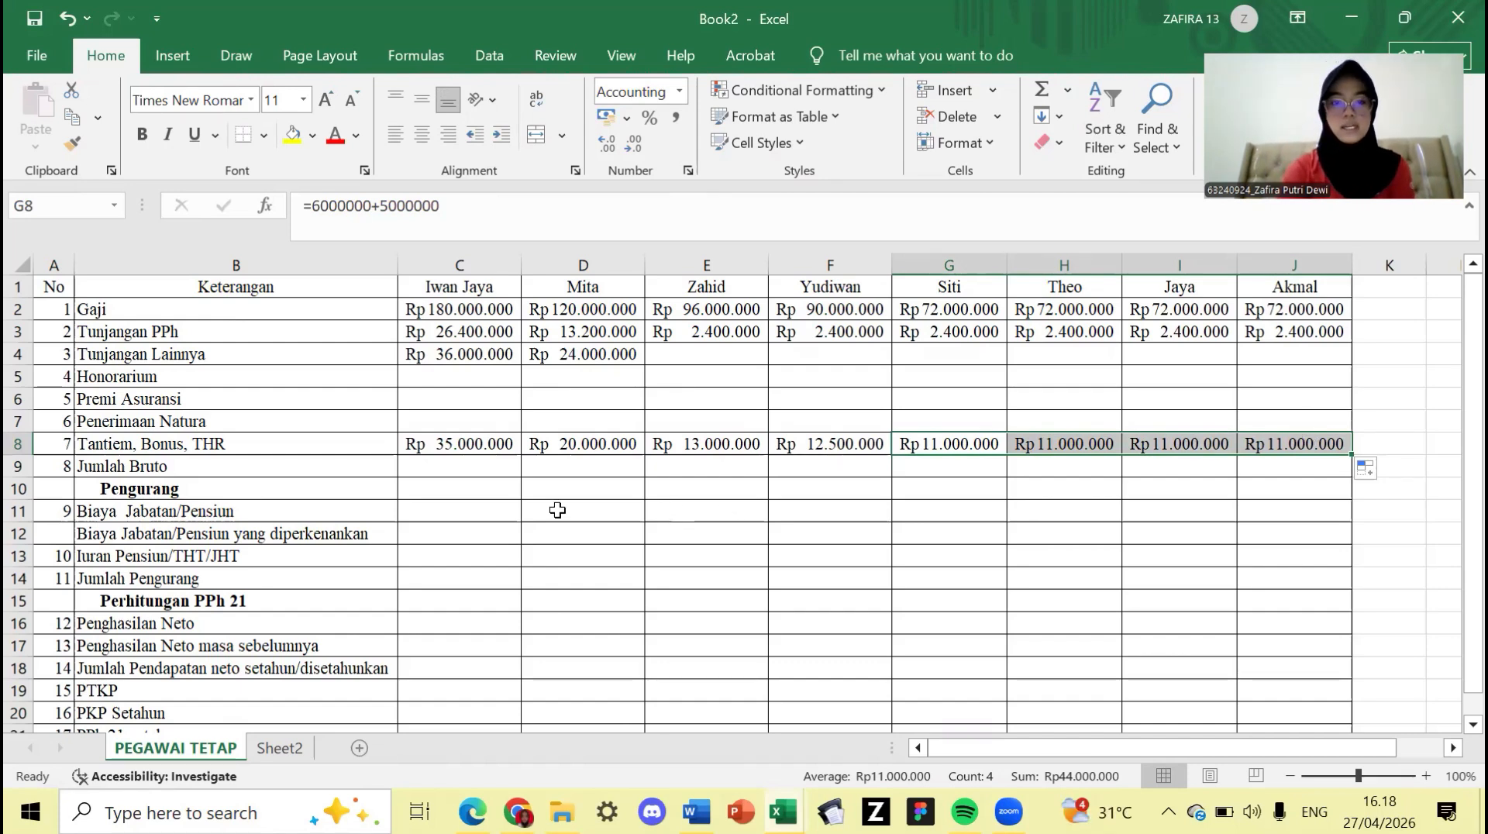
{"action": "left_click", "coordinate": [460, 482]}
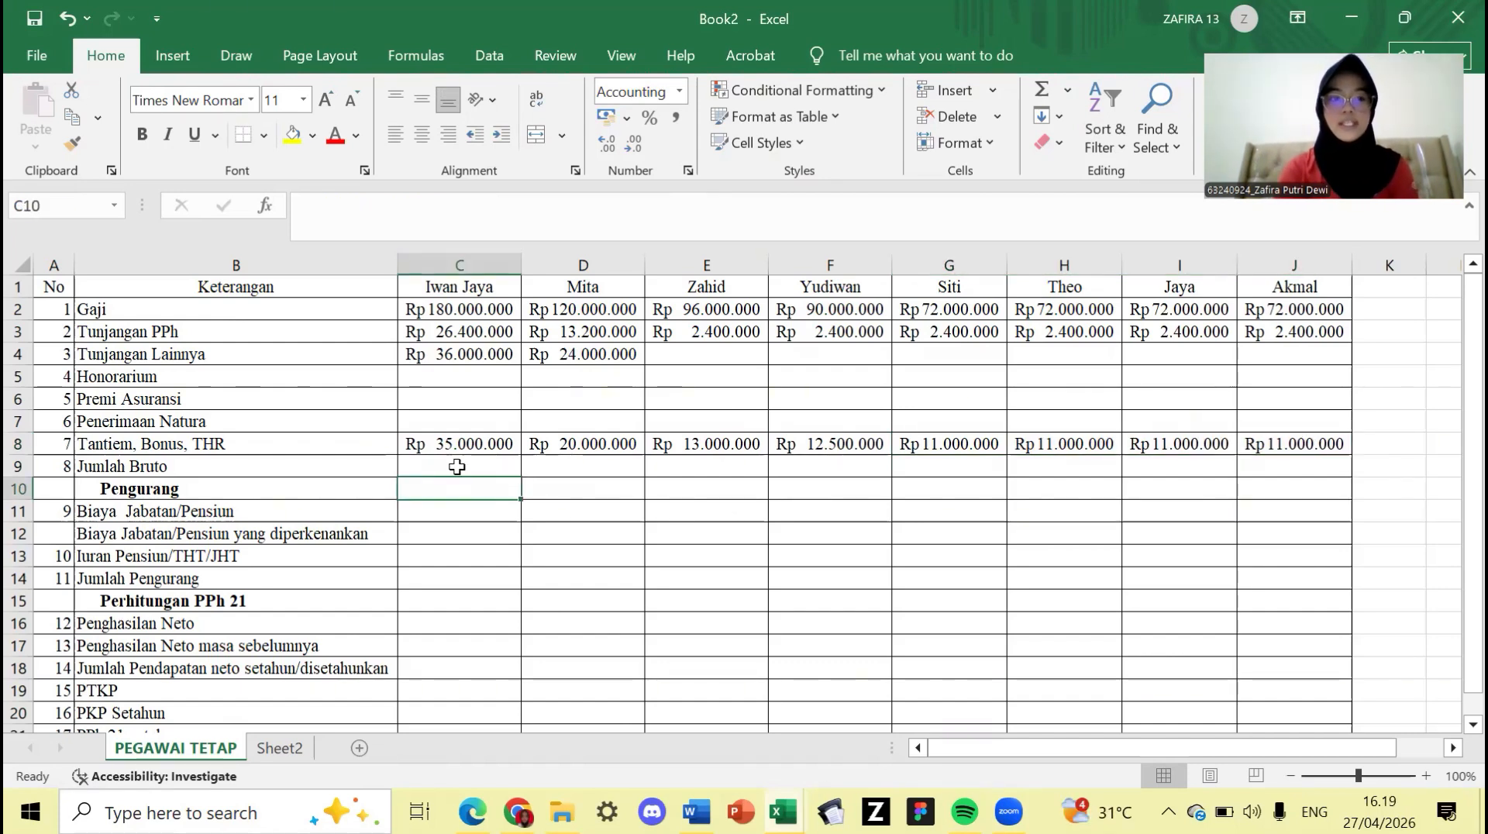
- Enter =SUM(C2:C8) in C9 and fill it right through J9
{"action": "left_click", "coordinate": [457, 466]}
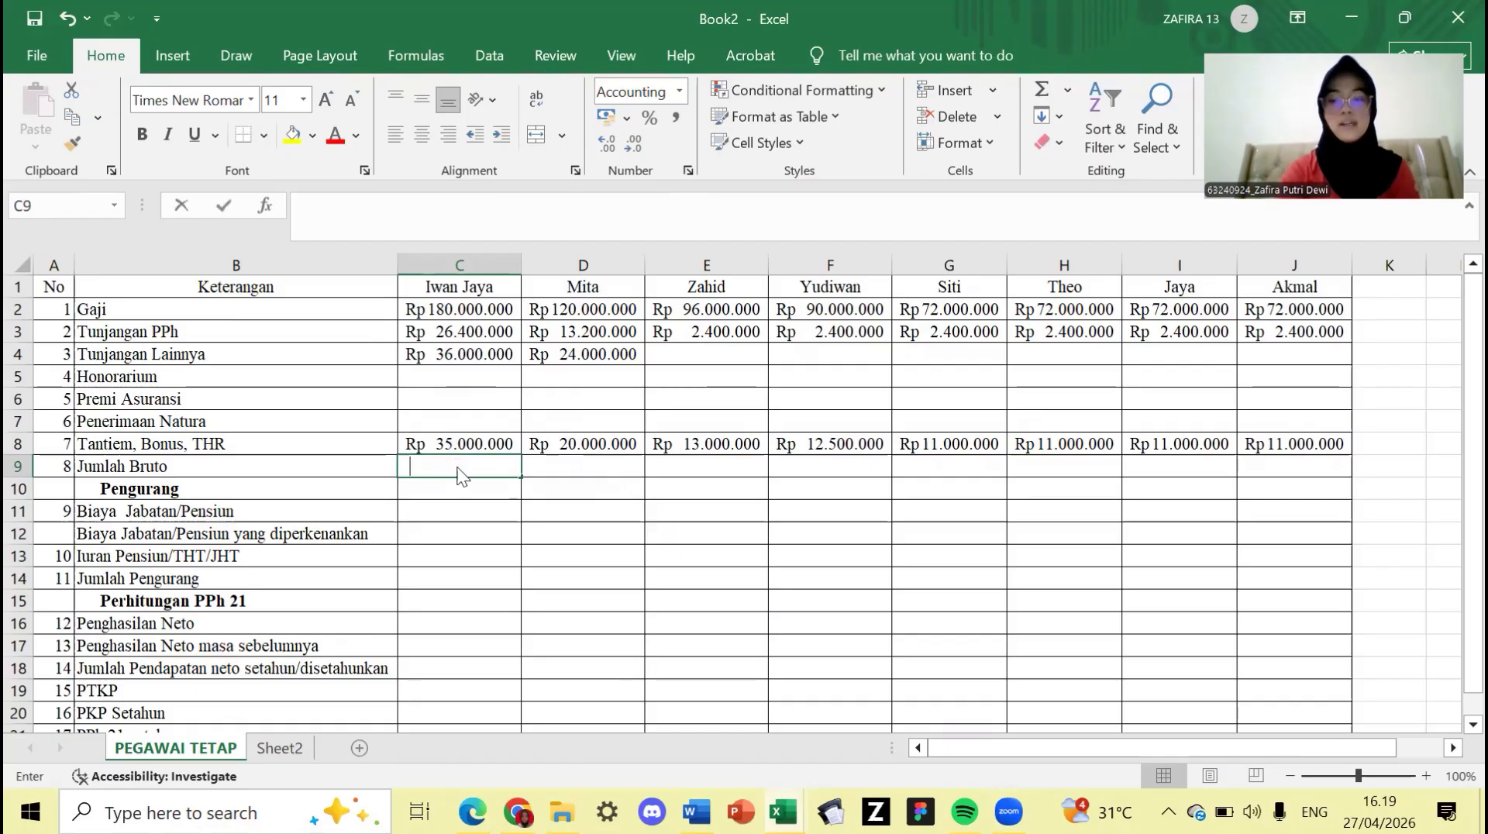
{"action": "type", "text": "=SU"}
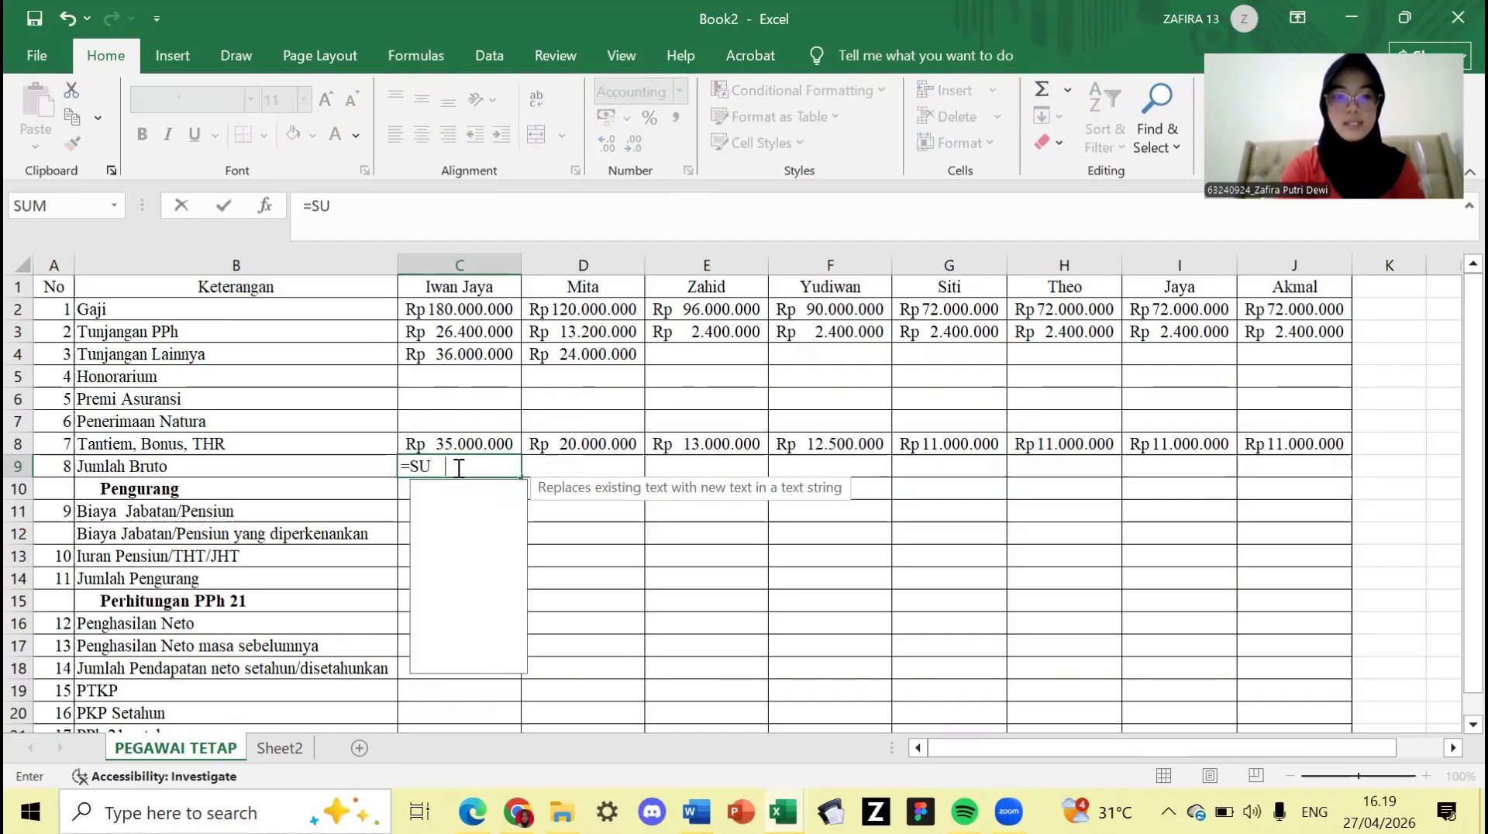
{"action": "type", "text": "M("}
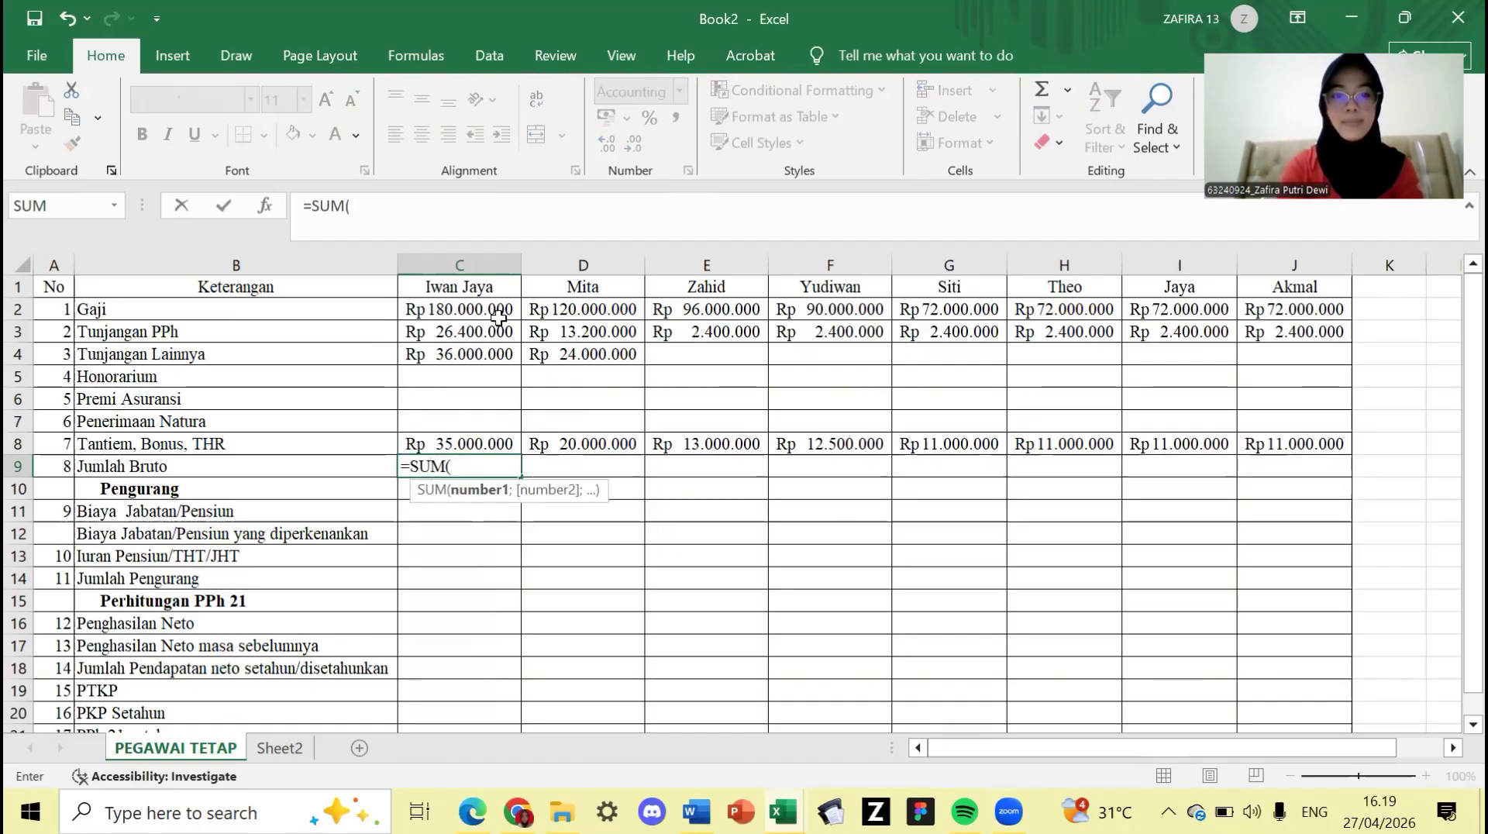
{"action": "left_click_drag", "start_coordinate": [484, 308], "coordinate": [482, 438]}
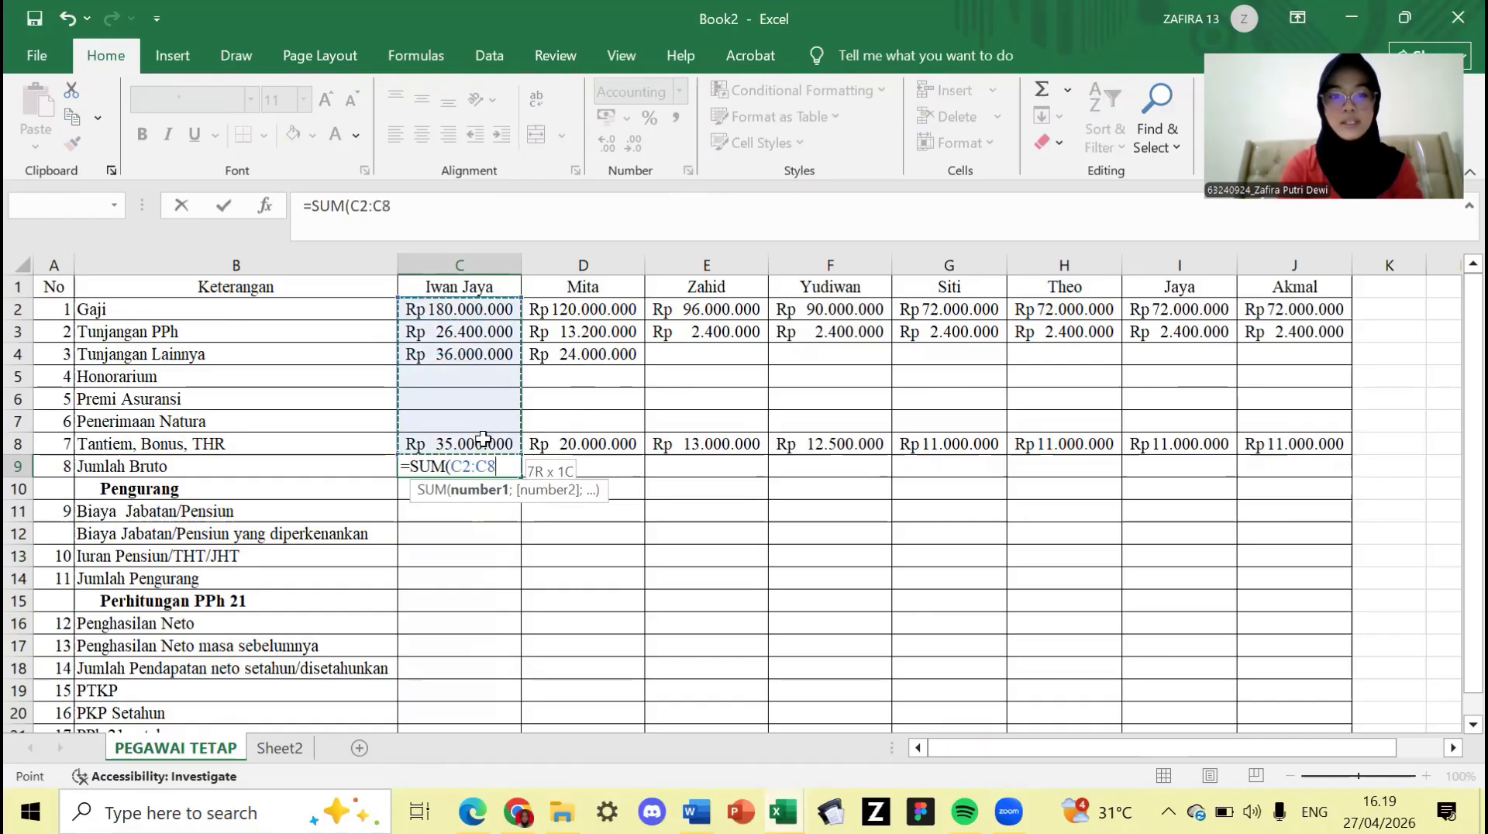
{"action": "key", "text": "Return"}
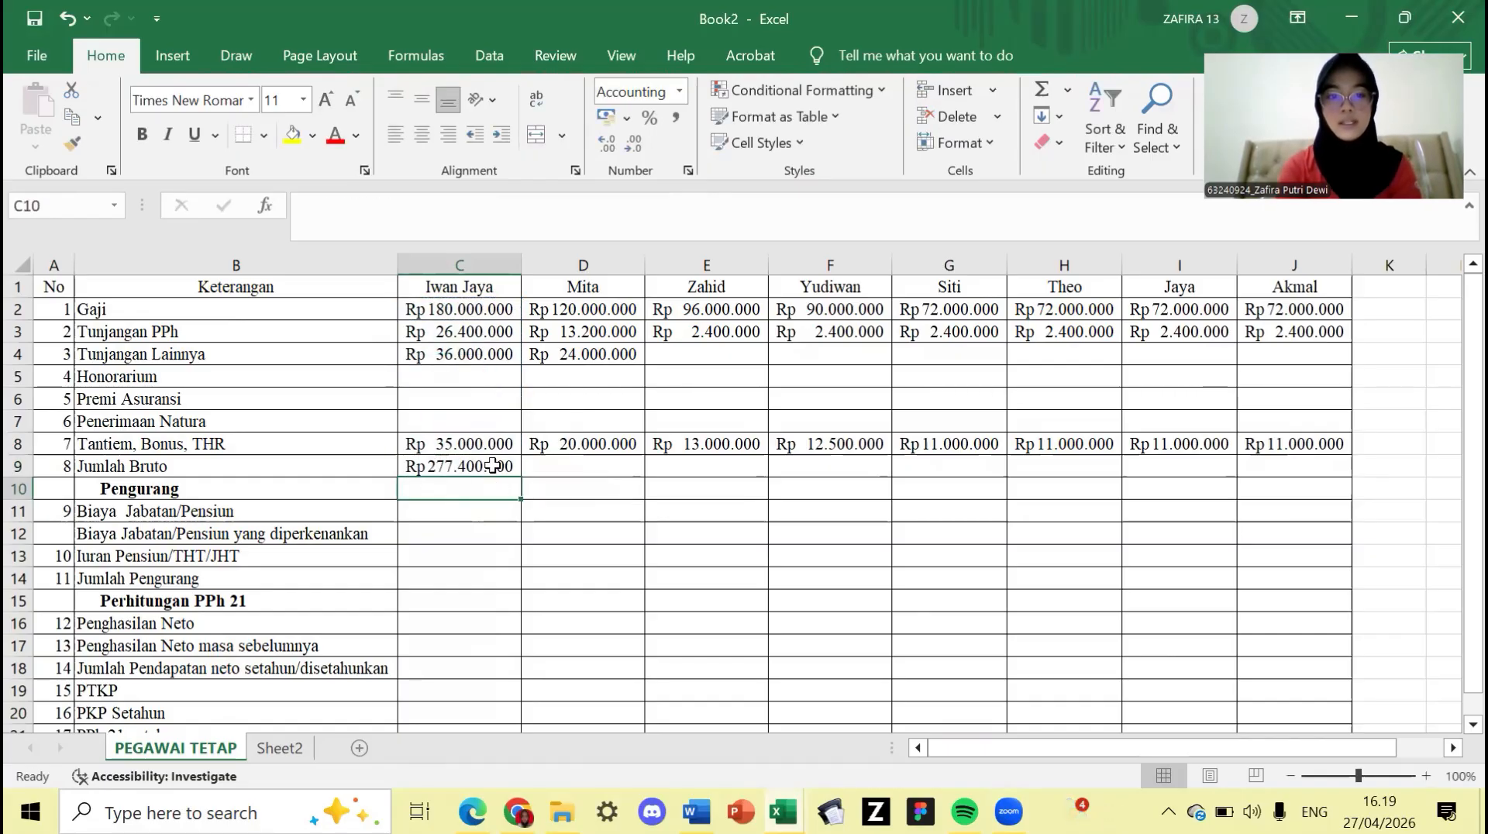
{"action": "left_click", "coordinate": [493, 465]}
{"action": "left_click_drag", "start_coordinate": [524, 477], "coordinate": [1307, 471]}
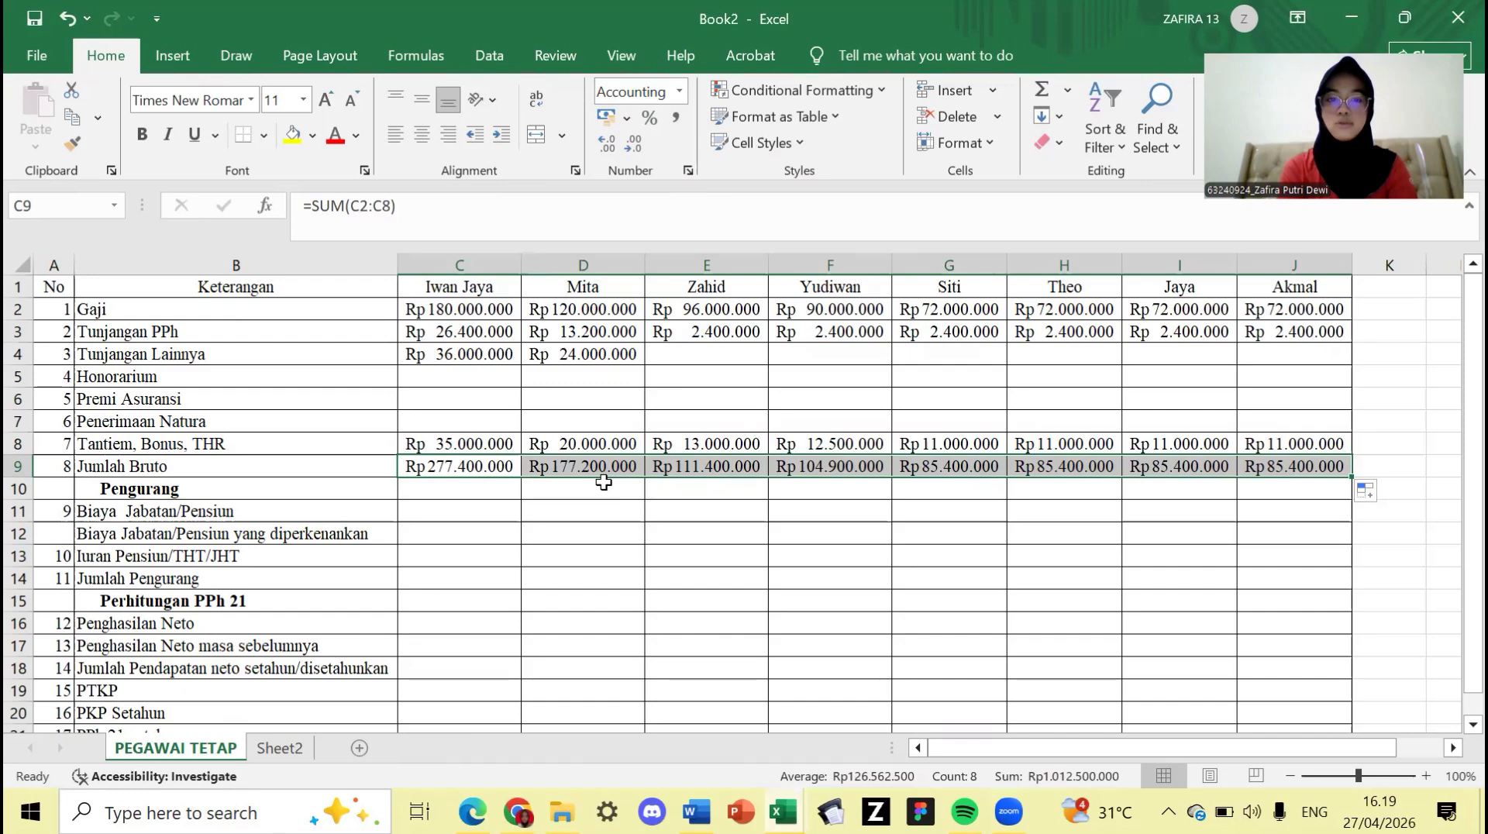
{"action": "left_click", "coordinate": [604, 482]}
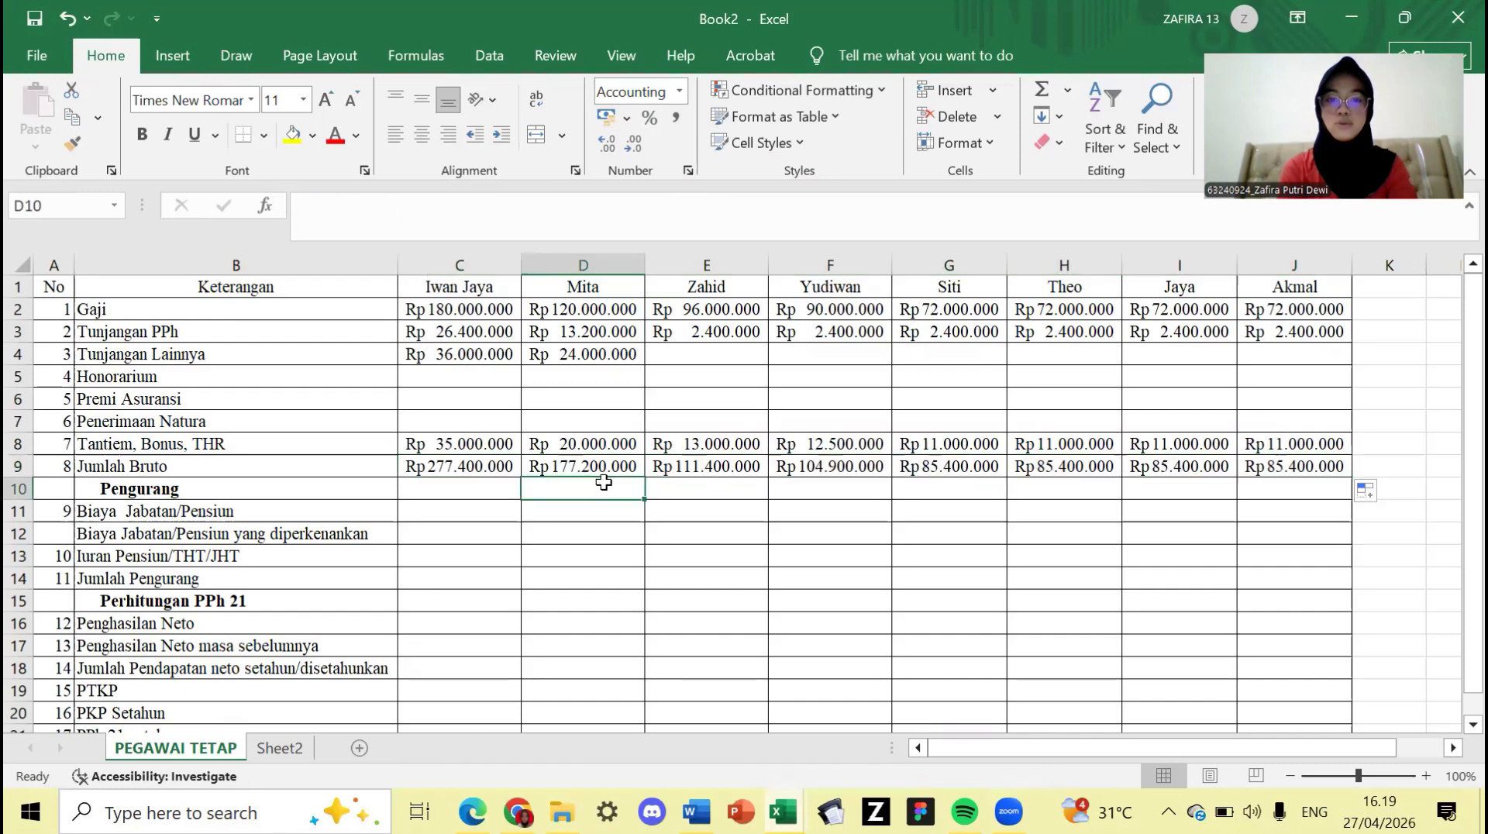
{"action": "left_click", "coordinate": [672, 468]}
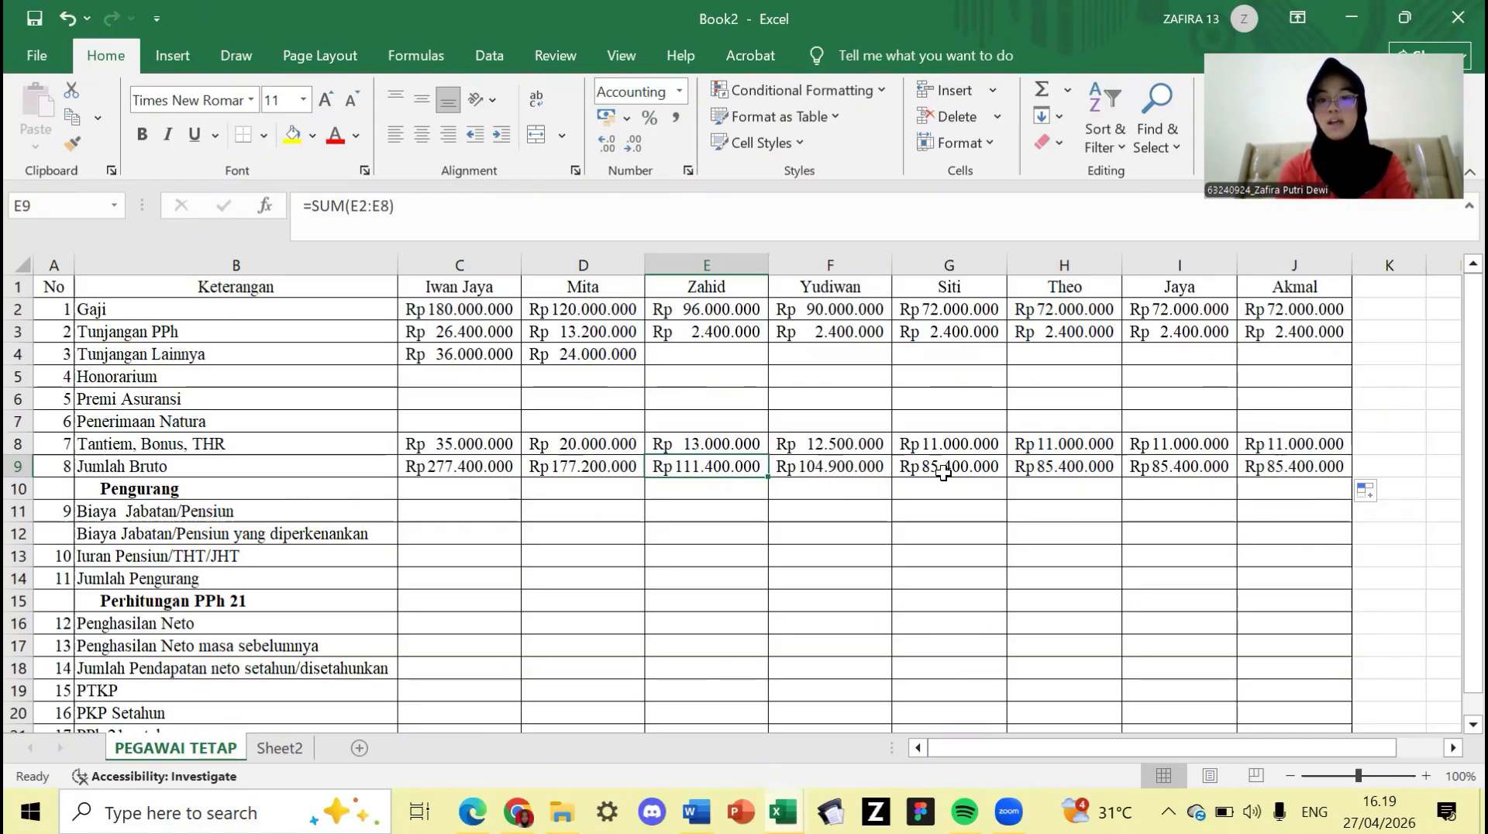
{"action": "left_click", "coordinate": [944, 473]}
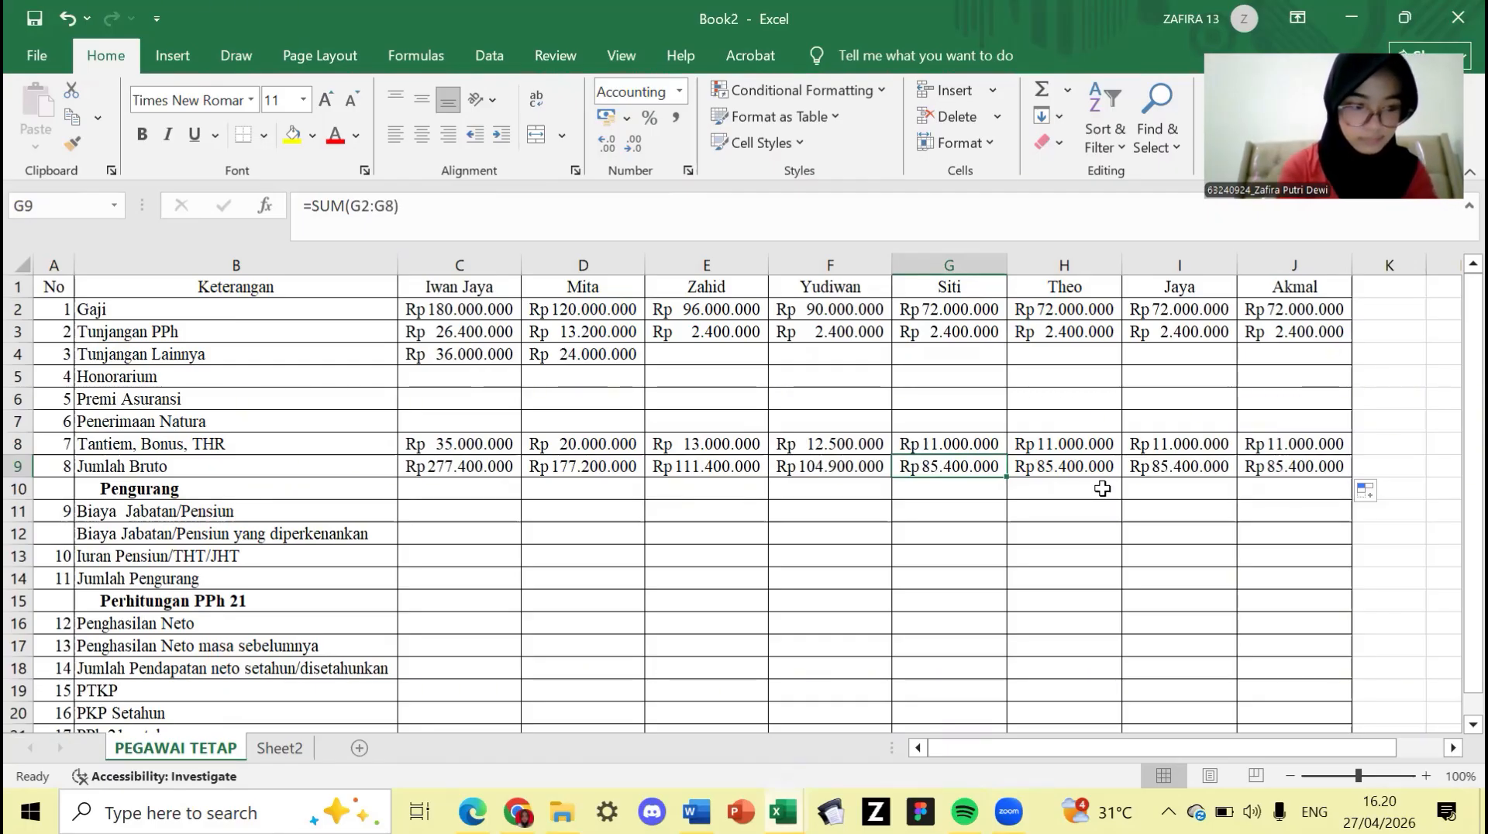
{"action": "left_click", "coordinate": [467, 516]}
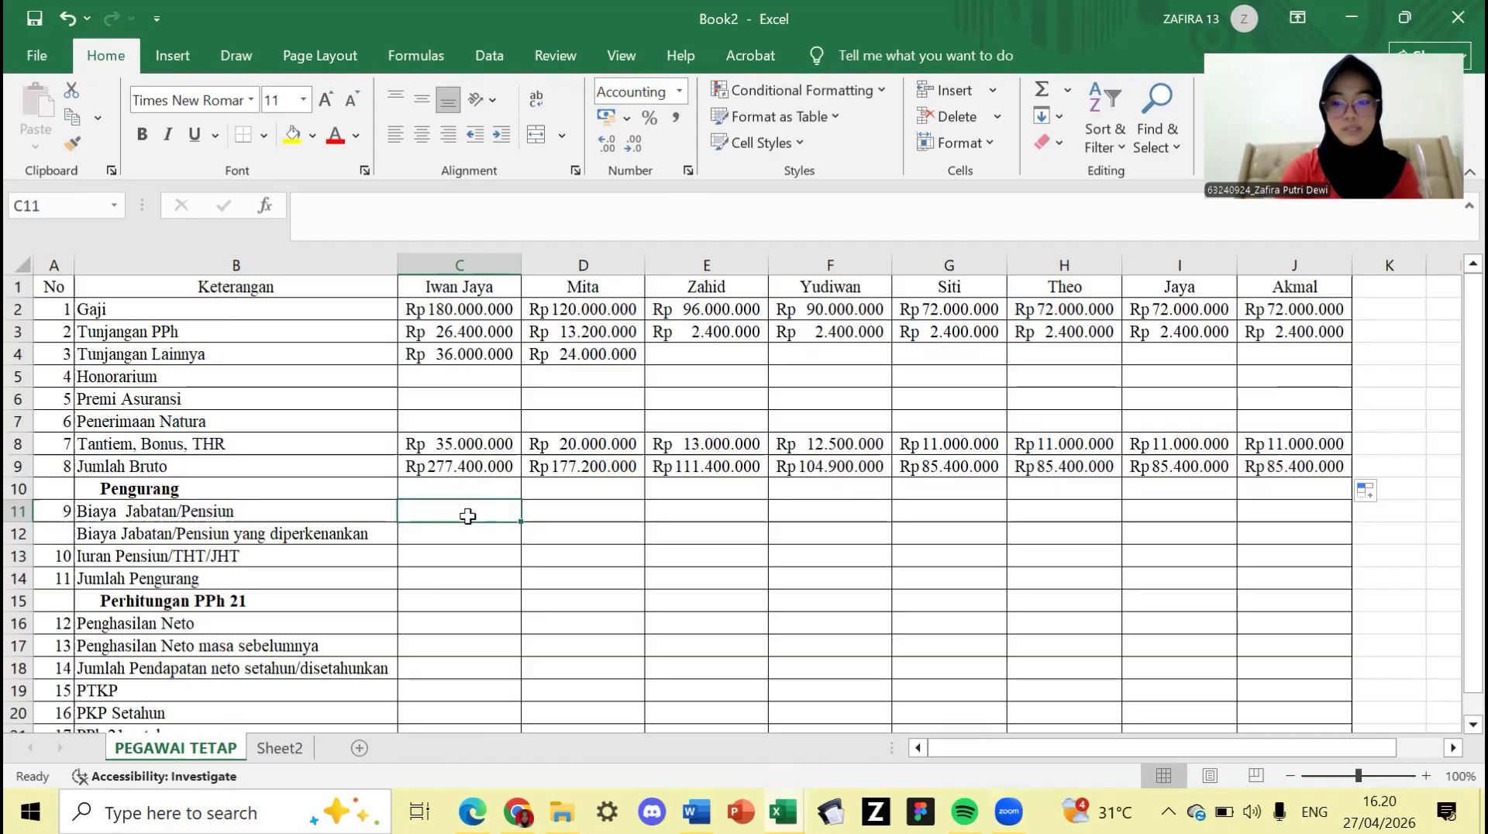
{"action": "type", "text": "="}
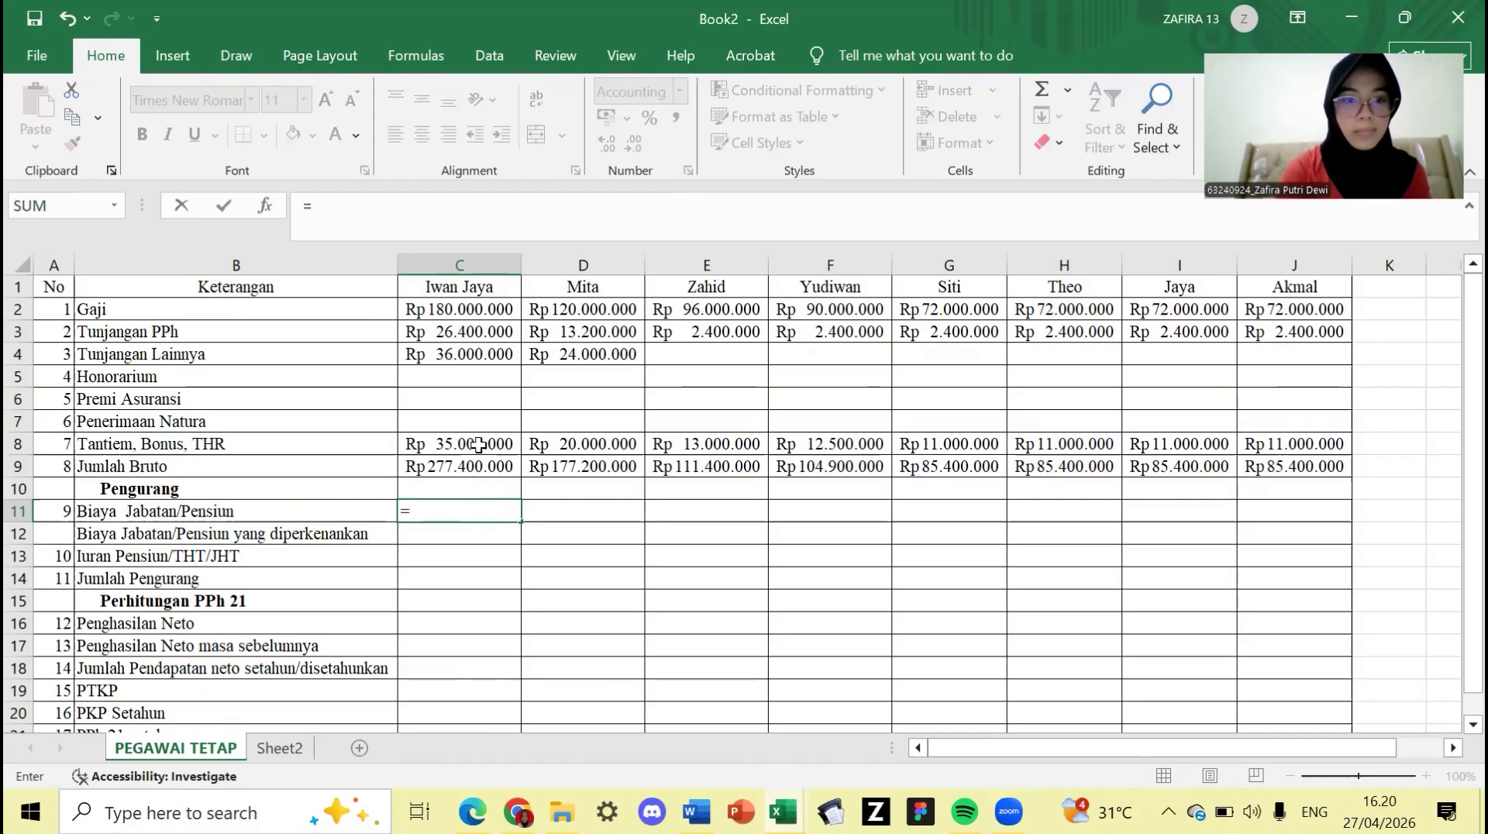
{"action": "left_click", "coordinate": [479, 444]}
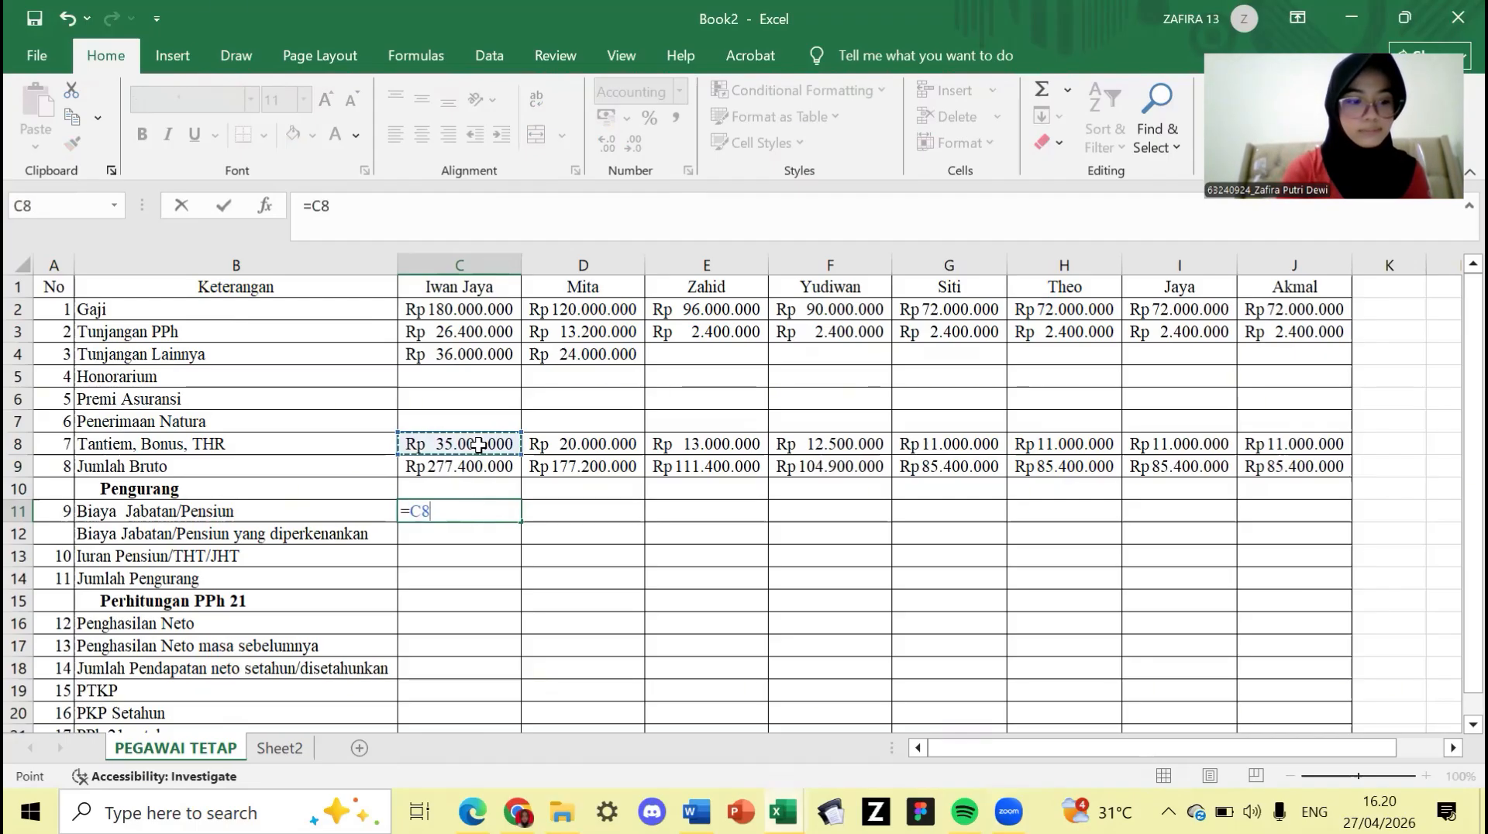
{"action": "type", "text": "*"}
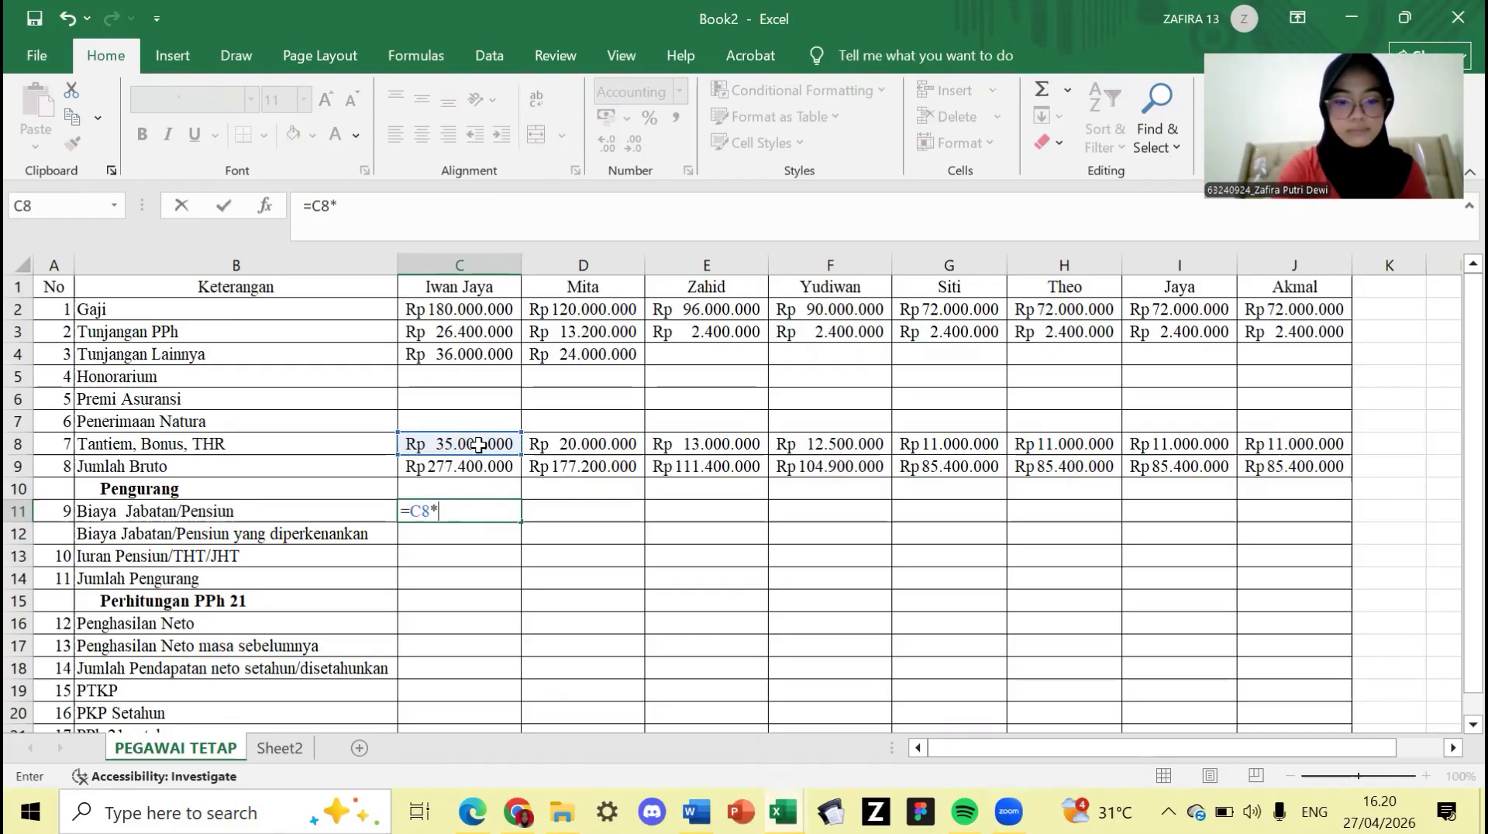
{"action": "type", "text": "5%"}
{"action": "key", "text": "Return"}
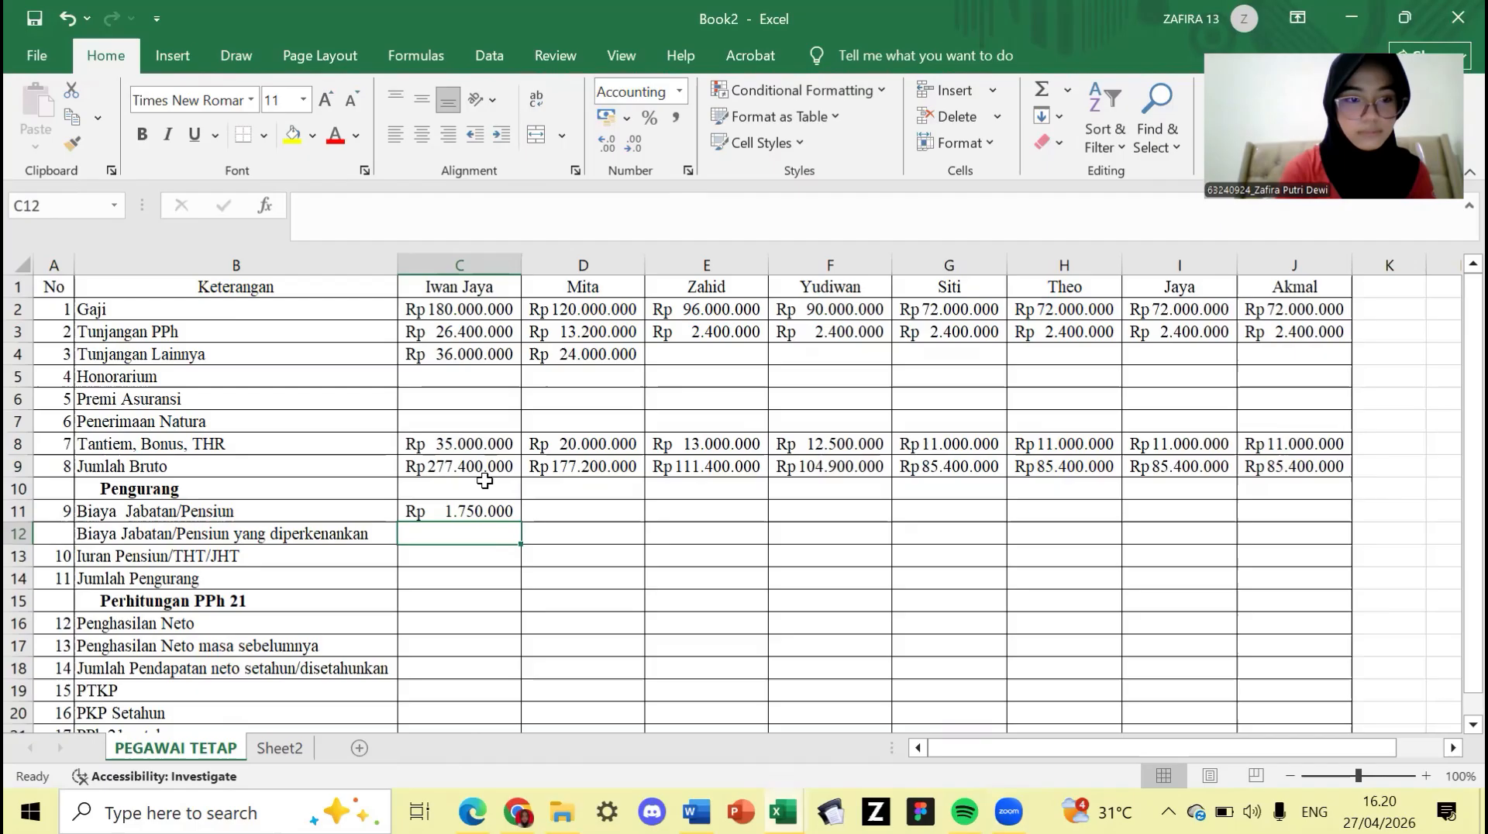
{"action": "left_click", "coordinate": [481, 508]}
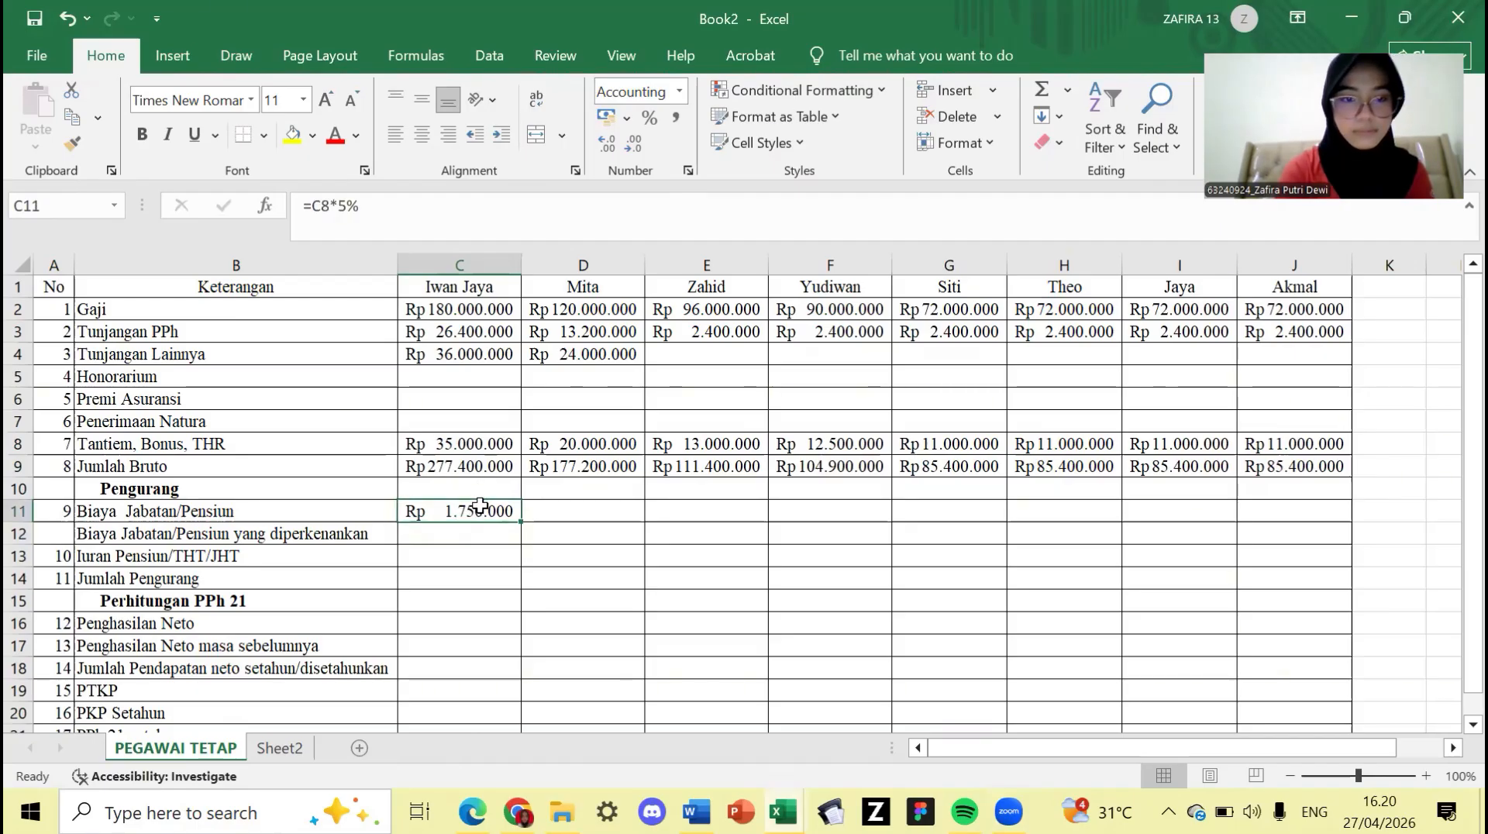
{"action": "double_click", "coordinate": [481, 508]}
{"action": "type", "text": "="}
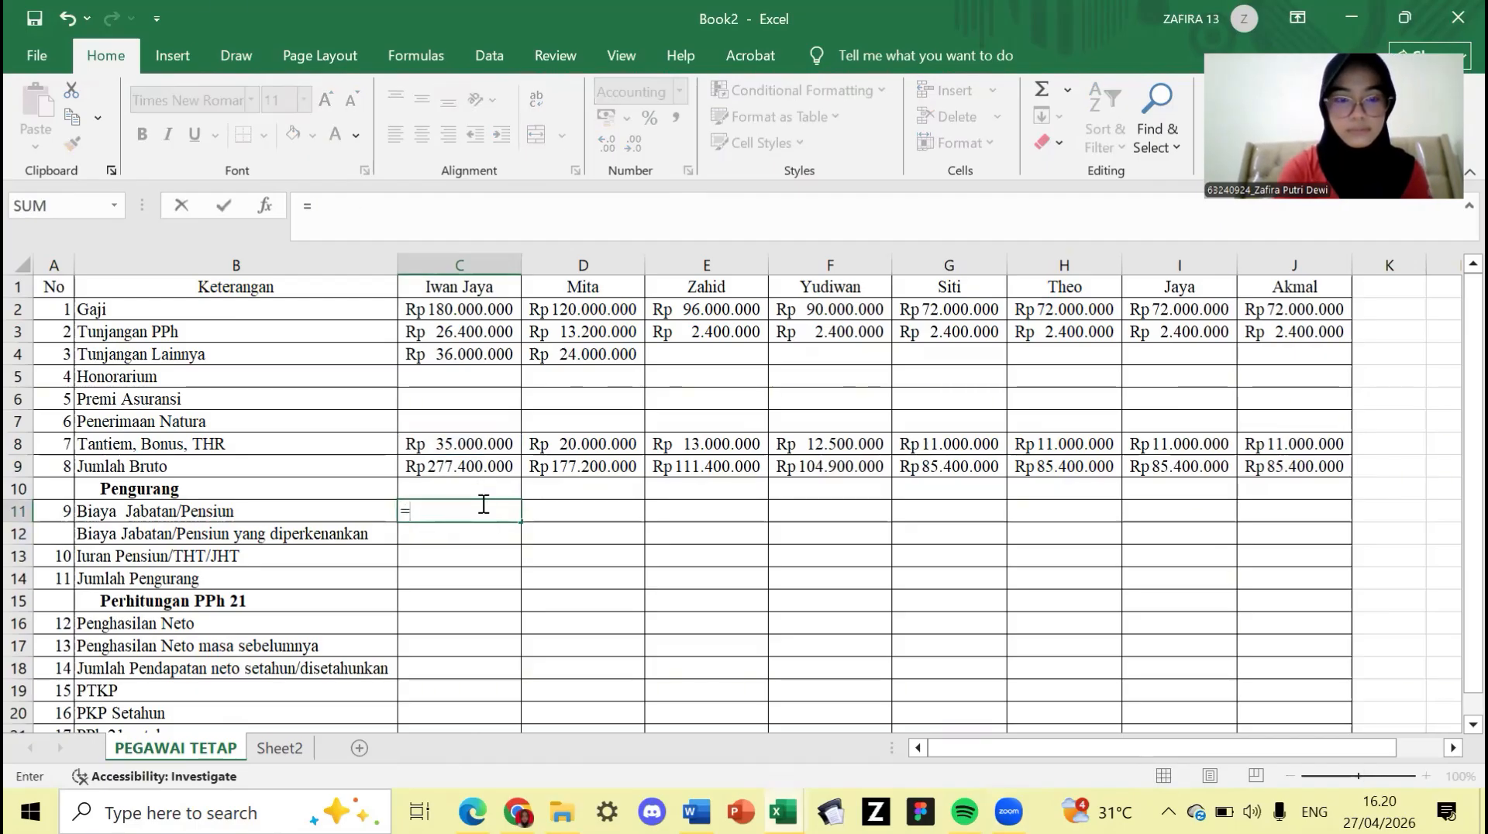
{"action": "left_click", "coordinate": [495, 463]}
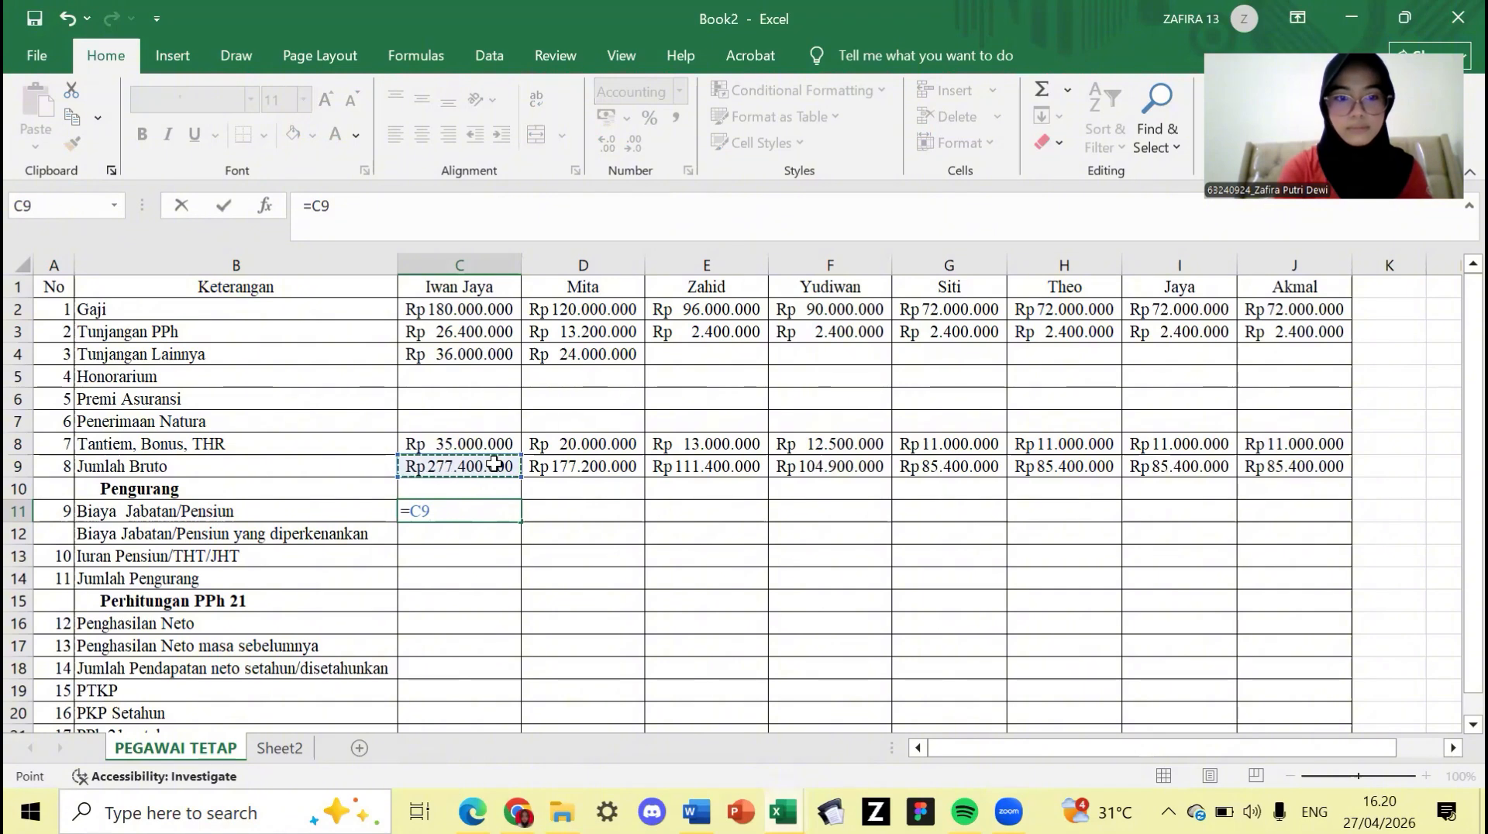
{"action": "left_click", "coordinate": [468, 512]}
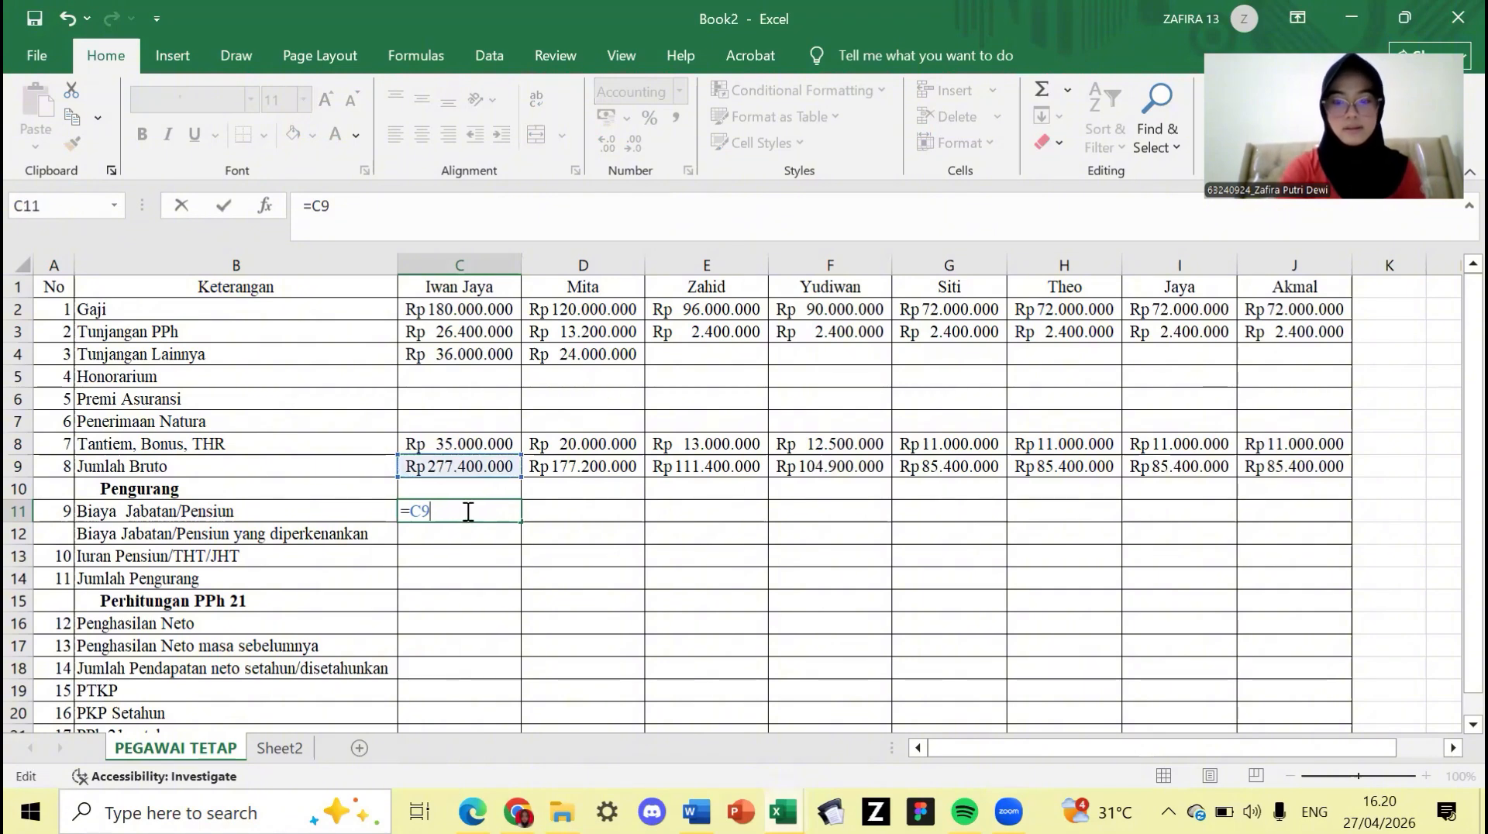
{"action": "key", "text": "BackSpace"}
{"action": "key", "text": "BackSpace"}
{"action": "key", "text": "BackSpace"}
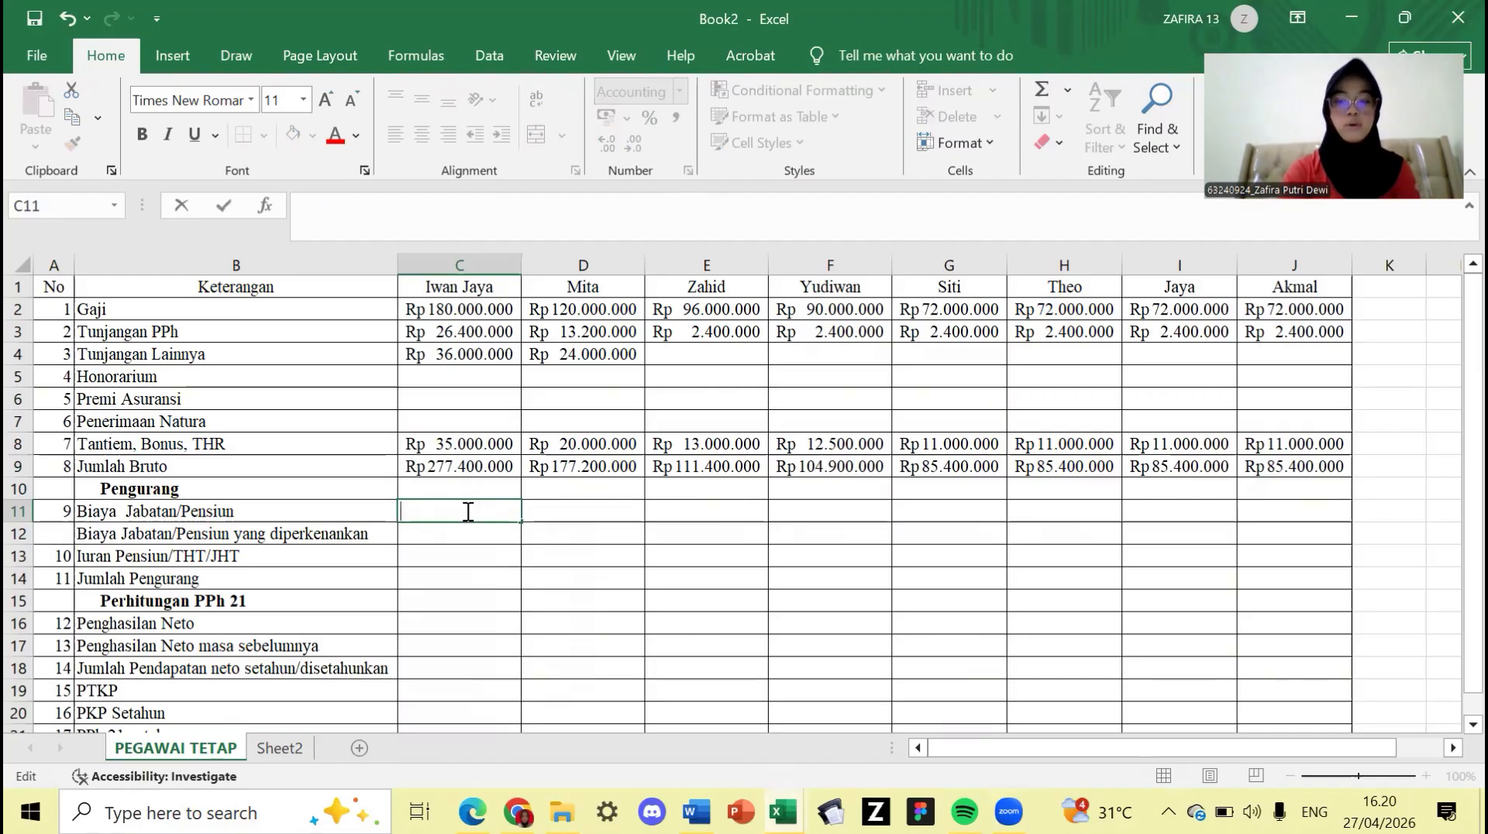
{"action": "type", "text": "="}
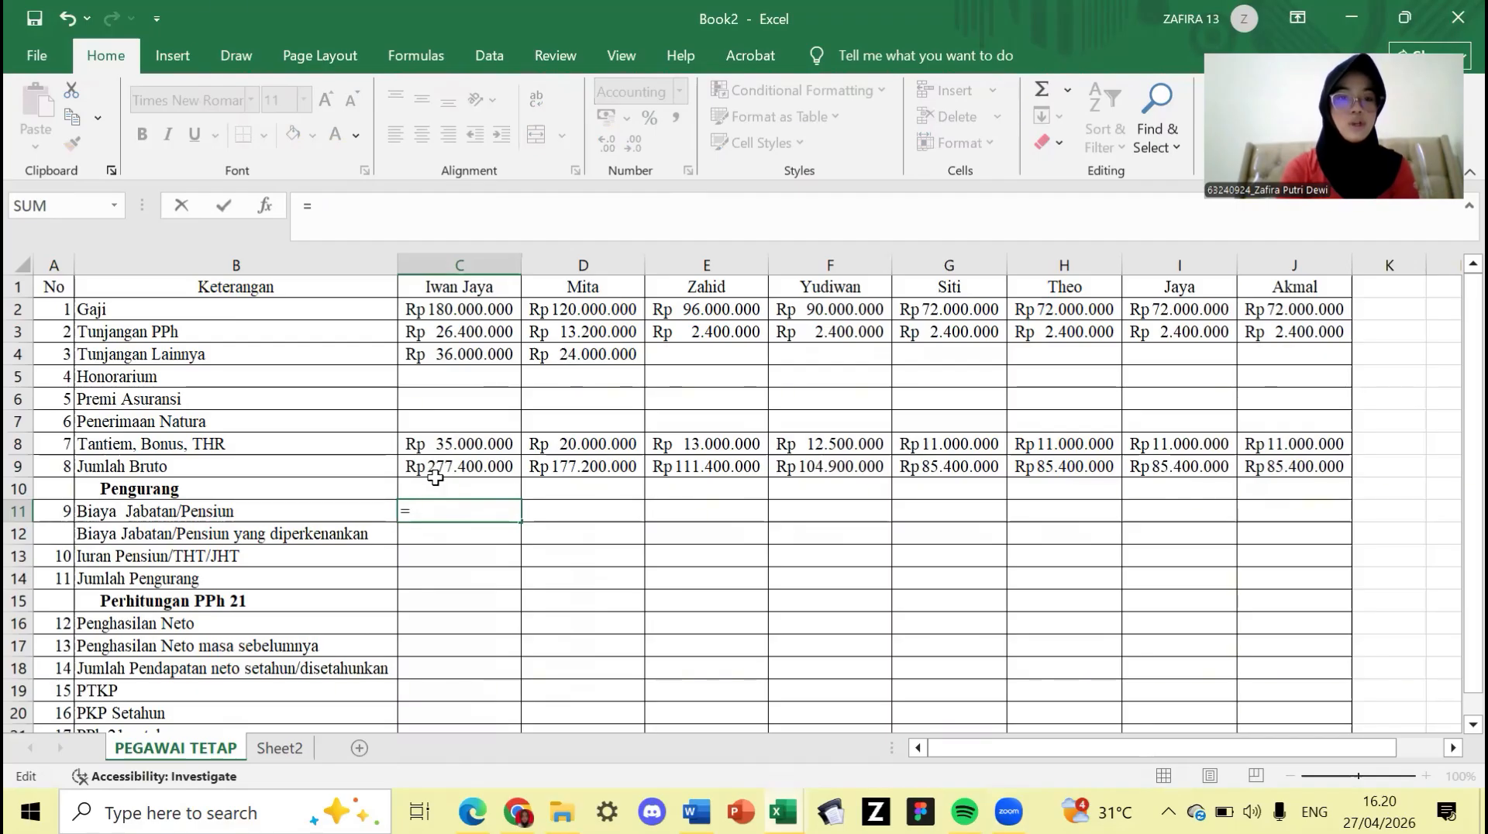
{"action": "left_click", "coordinate": [438, 471]}
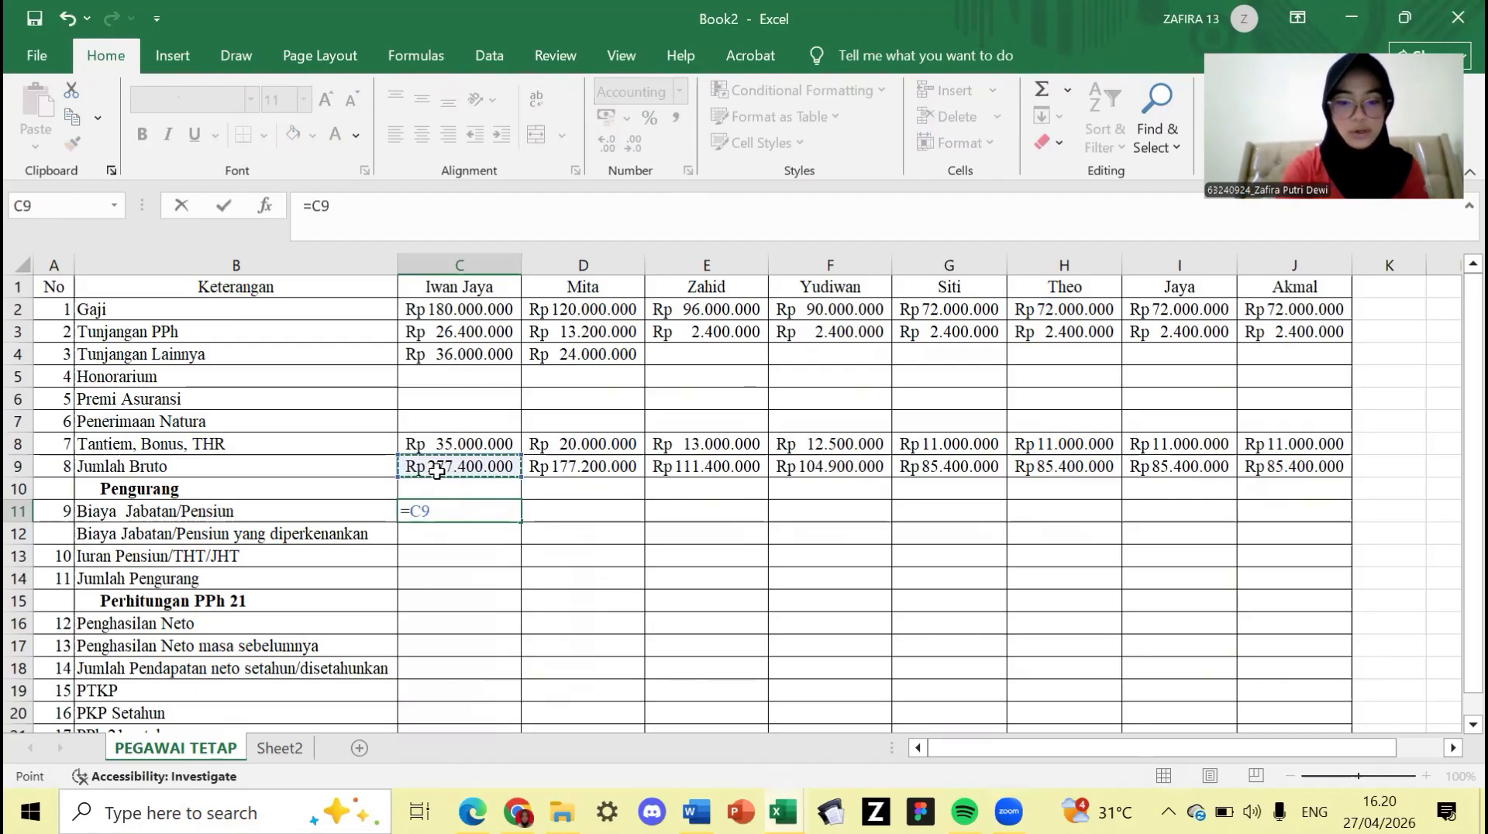
{"action": "type", "text": "*"}
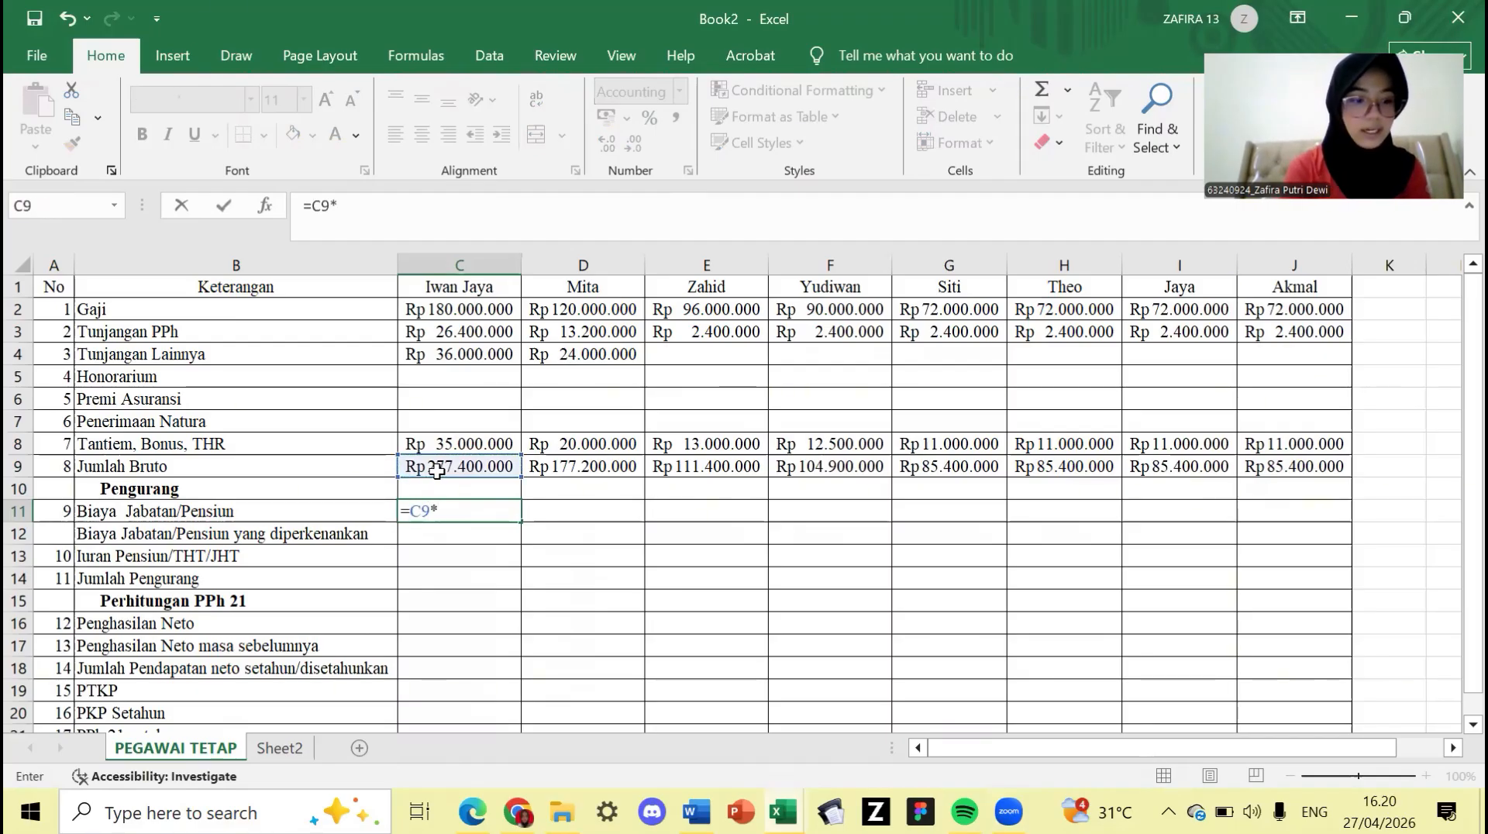
{"action": "type", "text": "5%"}
{"action": "key", "text": "Return"}
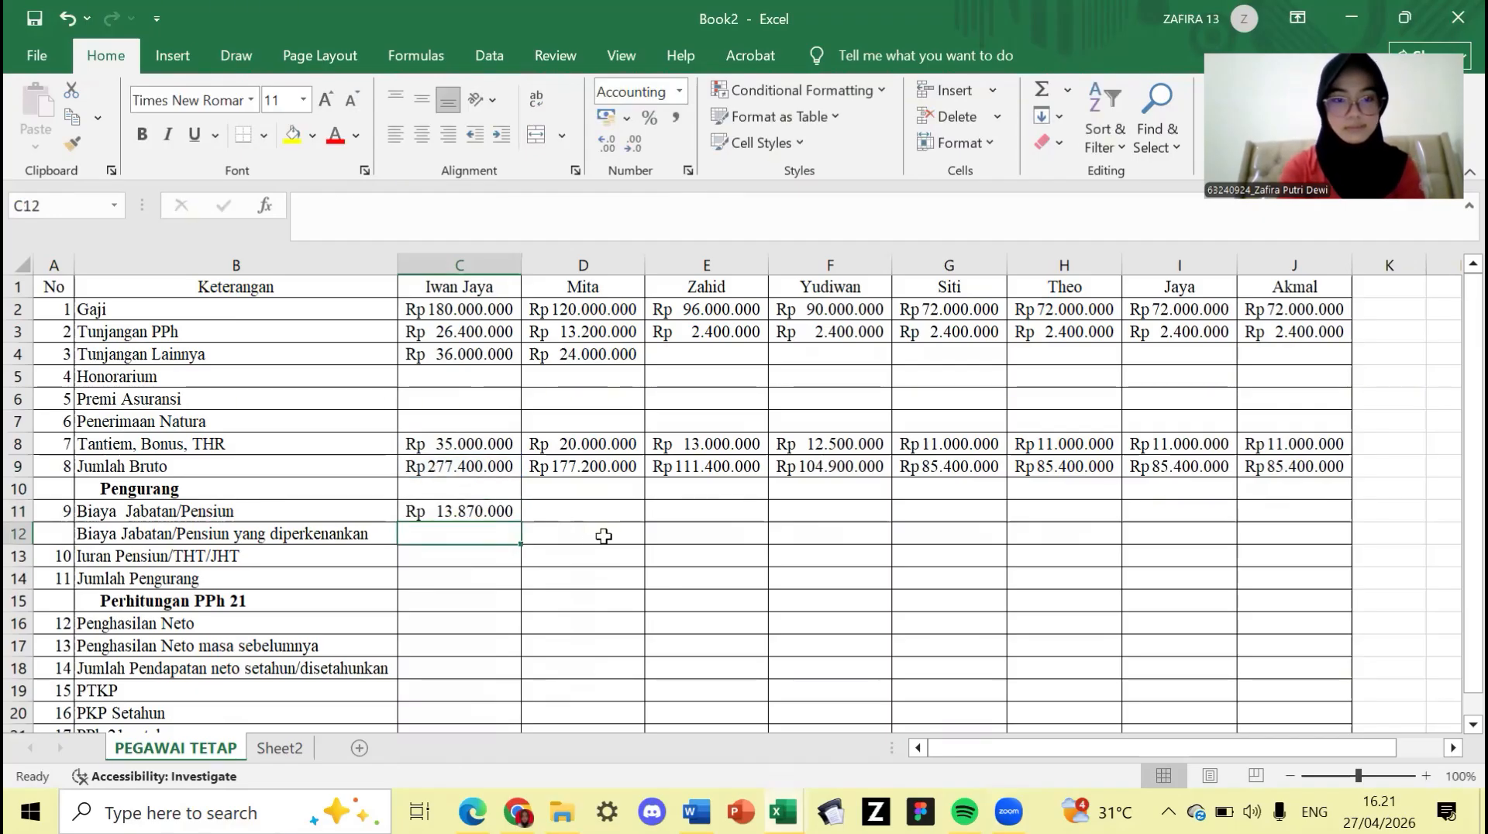
- Fill the C11 position-cost formula right across to J11
{"action": "left_click", "coordinate": [506, 513]}
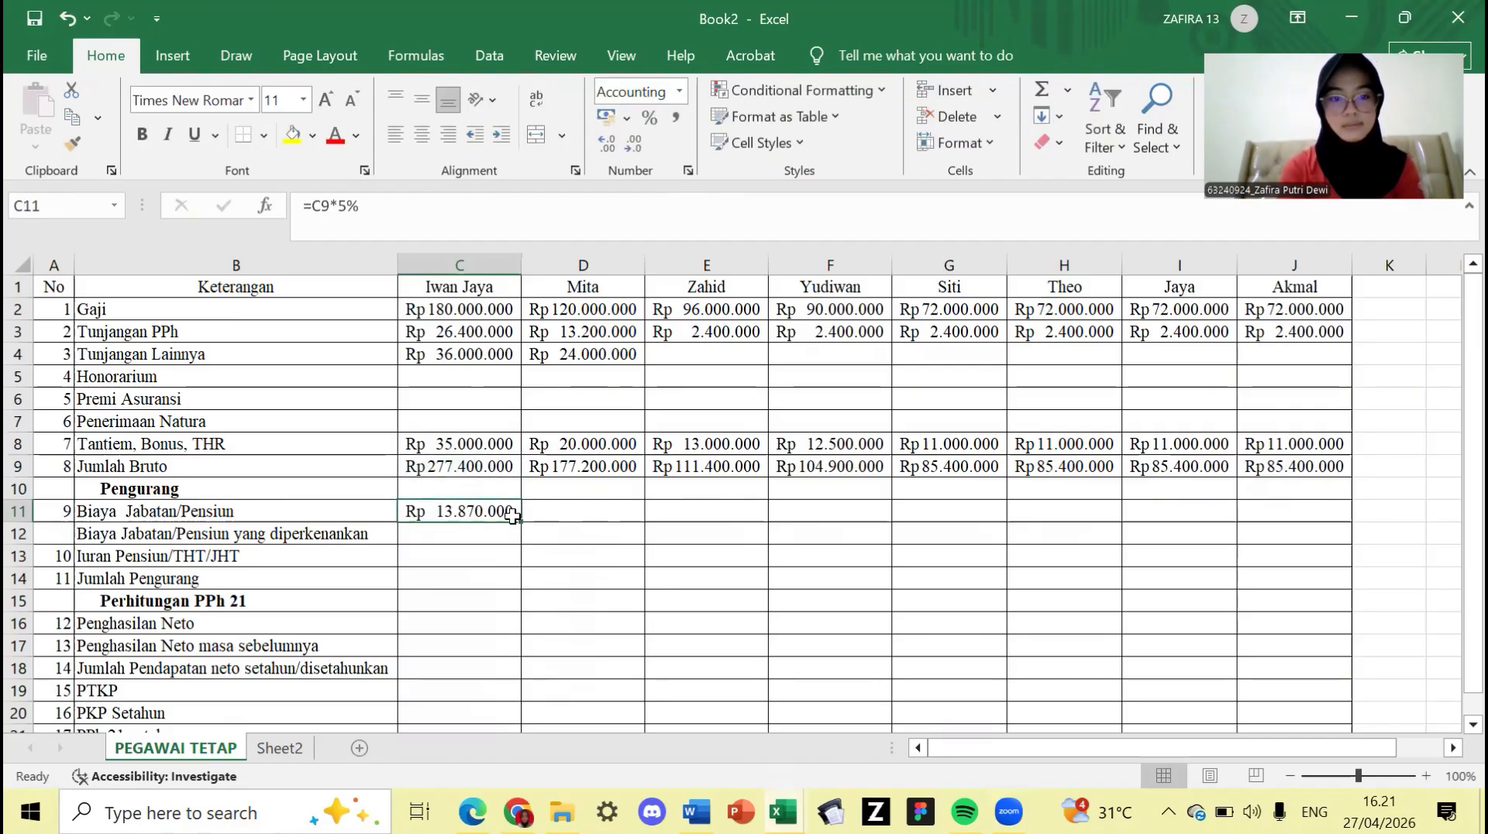
{"action": "left_click_drag", "start_coordinate": [520, 521], "coordinate": [1340, 512]}
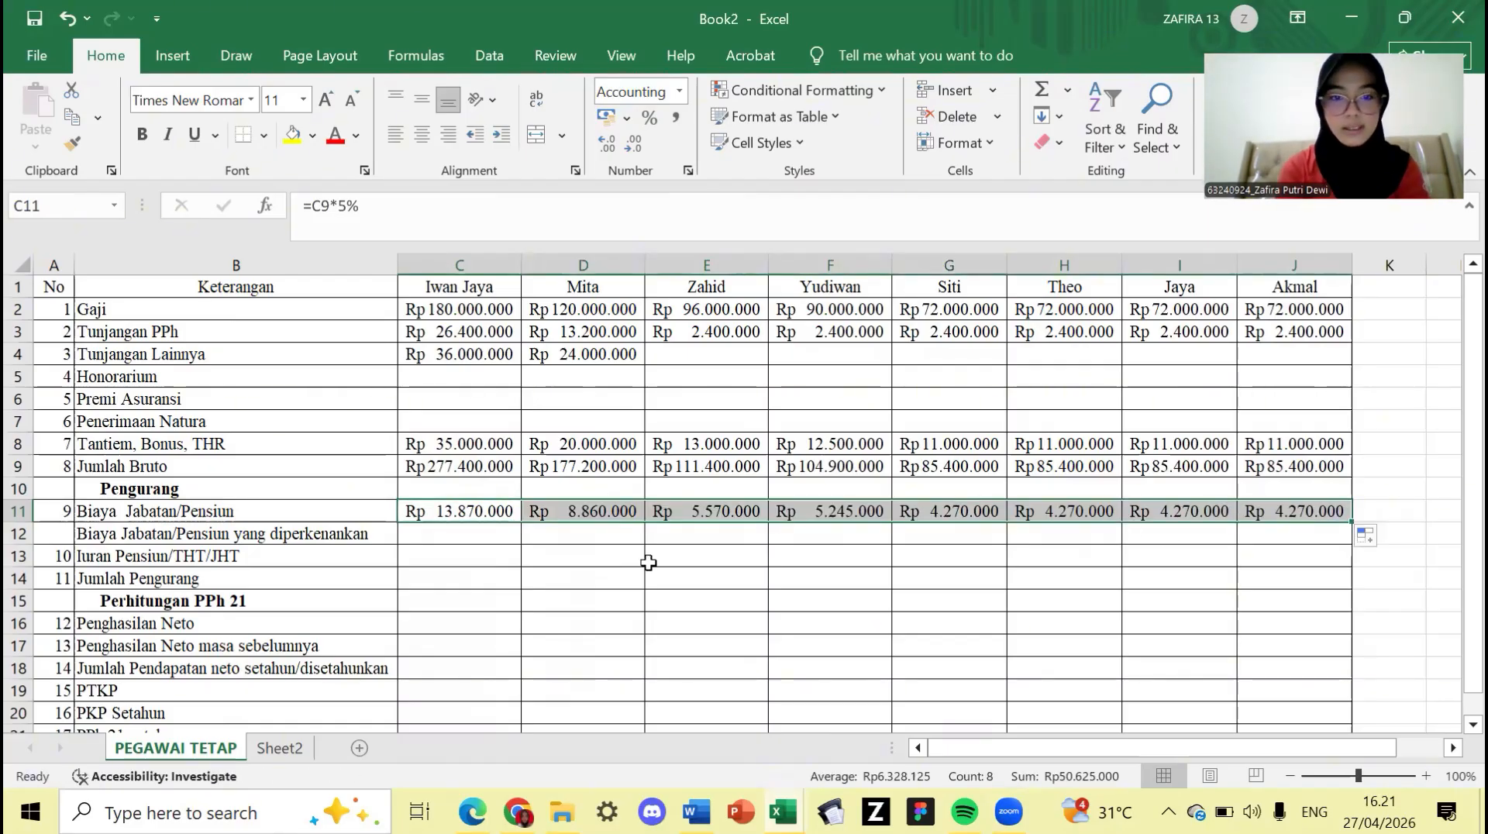
{"action": "left_click", "coordinate": [447, 541]}
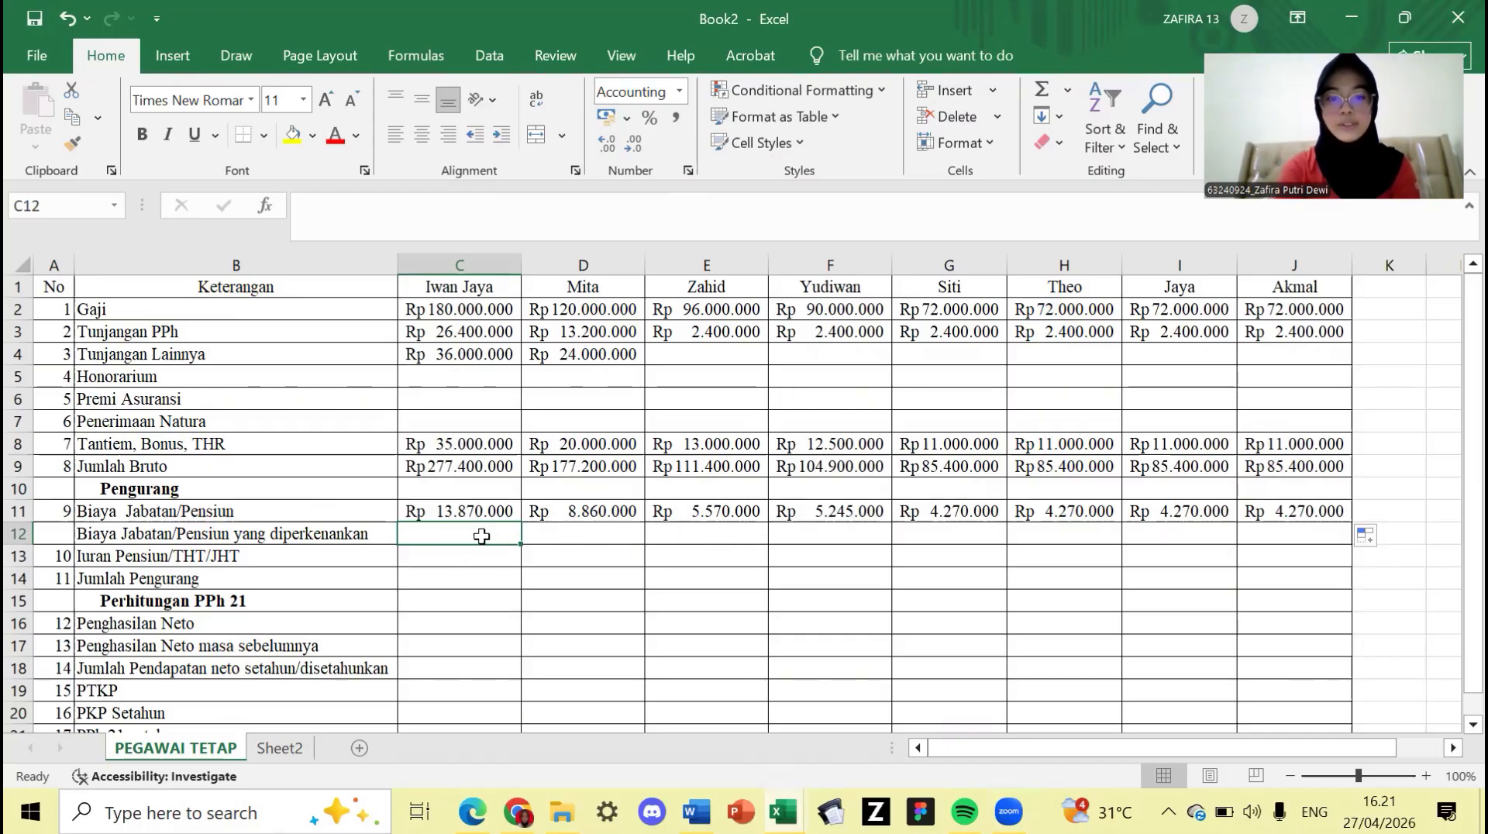
{"action": "type", "text": "=6000000"}
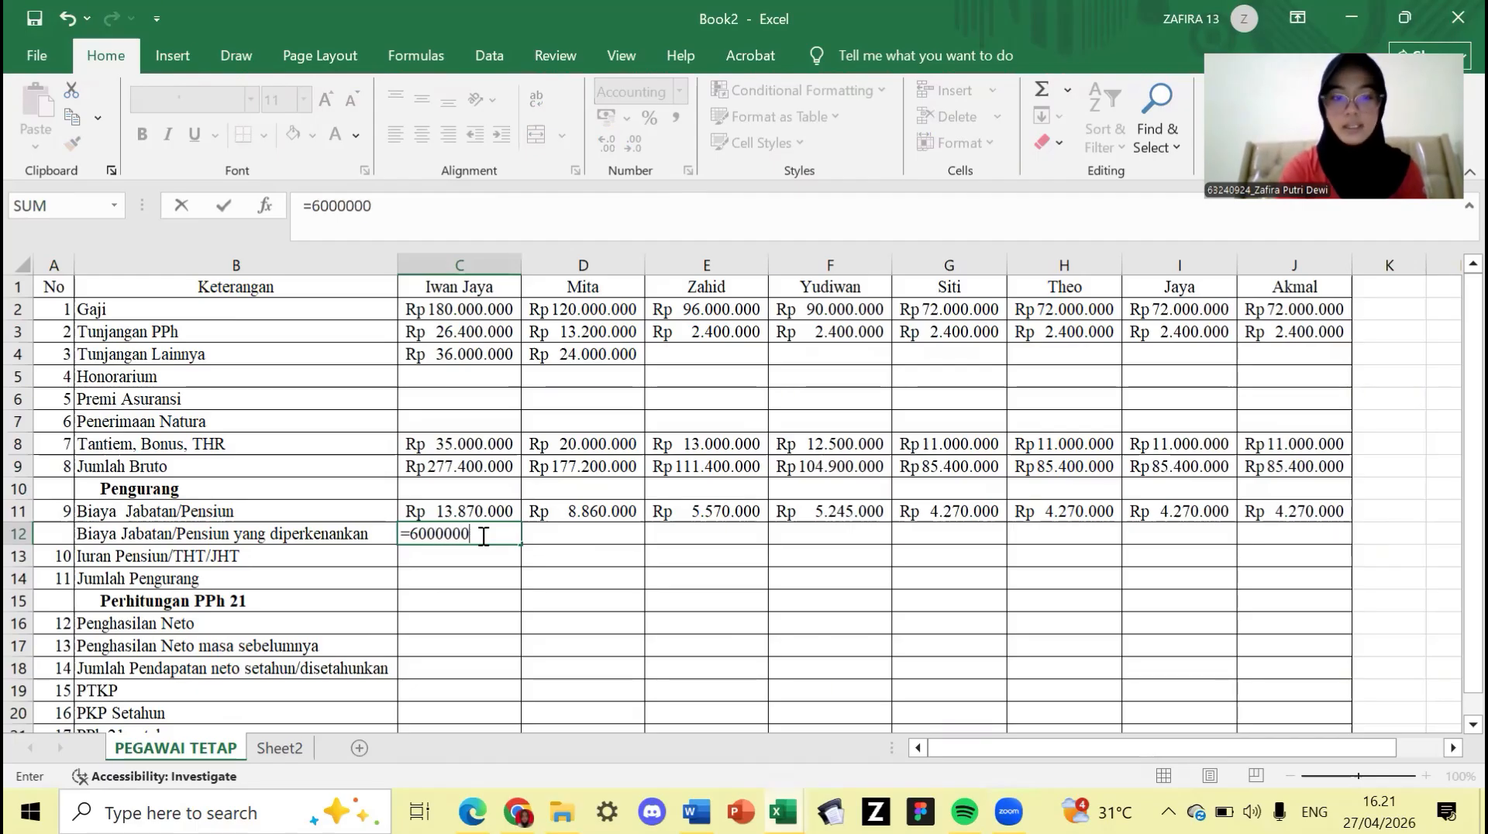
{"action": "key", "text": "Tab"}
{"action": "type", "text": "=6000"}
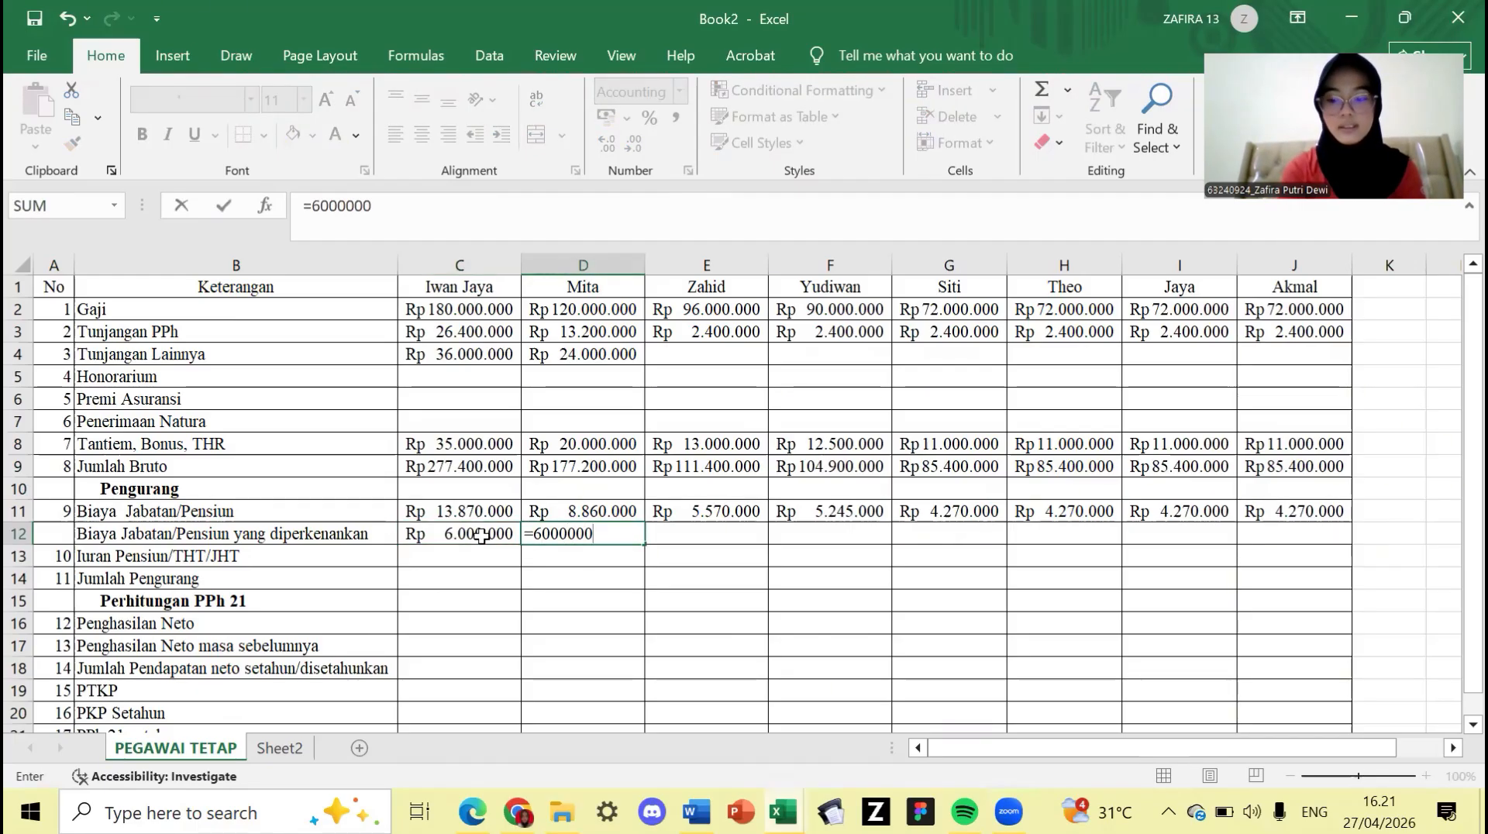
{"action": "key", "text": "Tab"}
- Replace the wrongly copied formula in Zahid's E12 with a reference to E11
{"action": "left_click", "coordinate": [732, 514]}
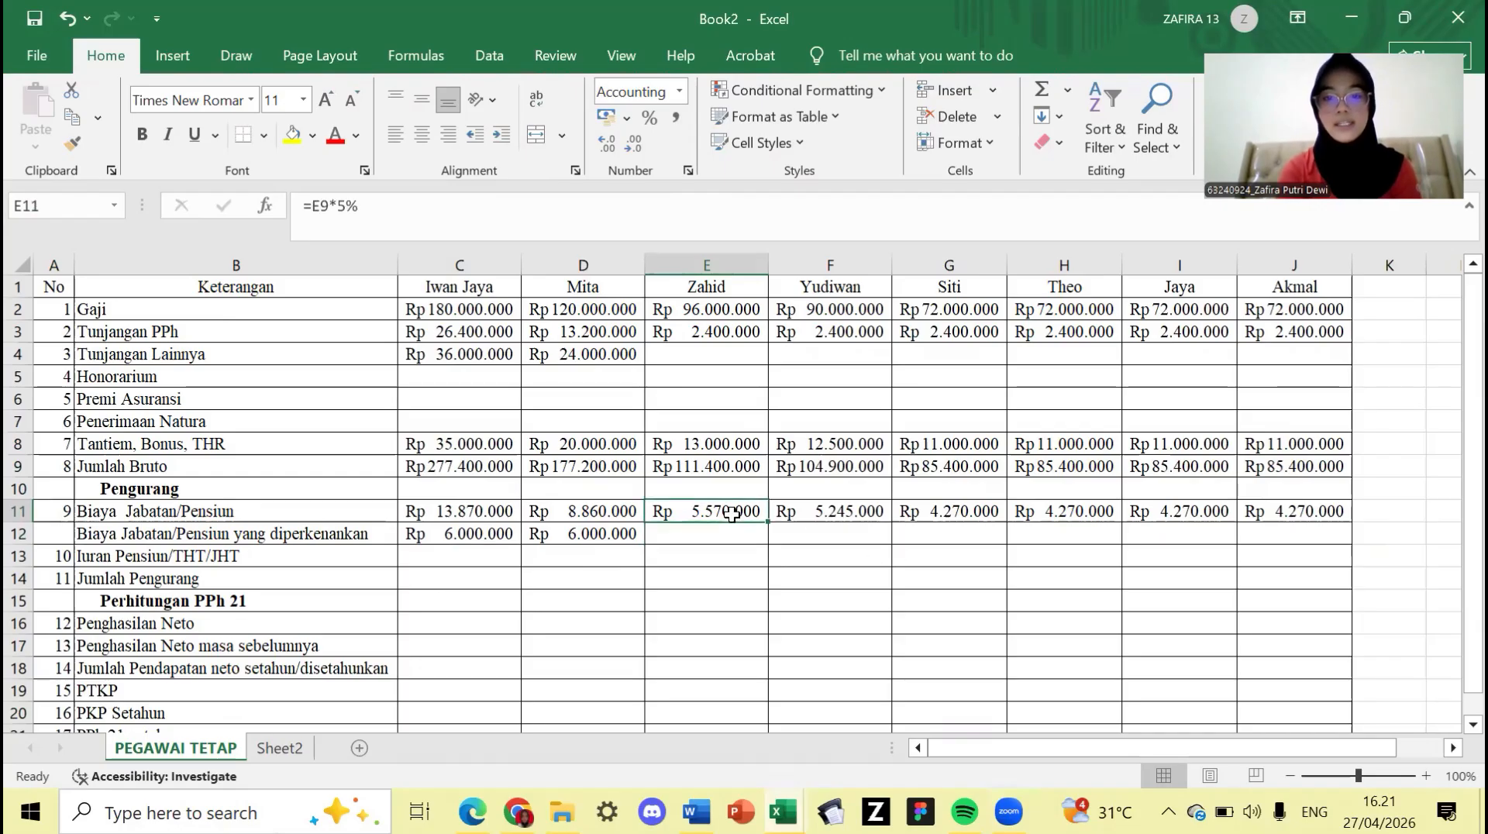
{"action": "left_click_drag", "start_coordinate": [768, 518], "coordinate": [770, 542]}
{"action": "double_click", "coordinate": [747, 535]}
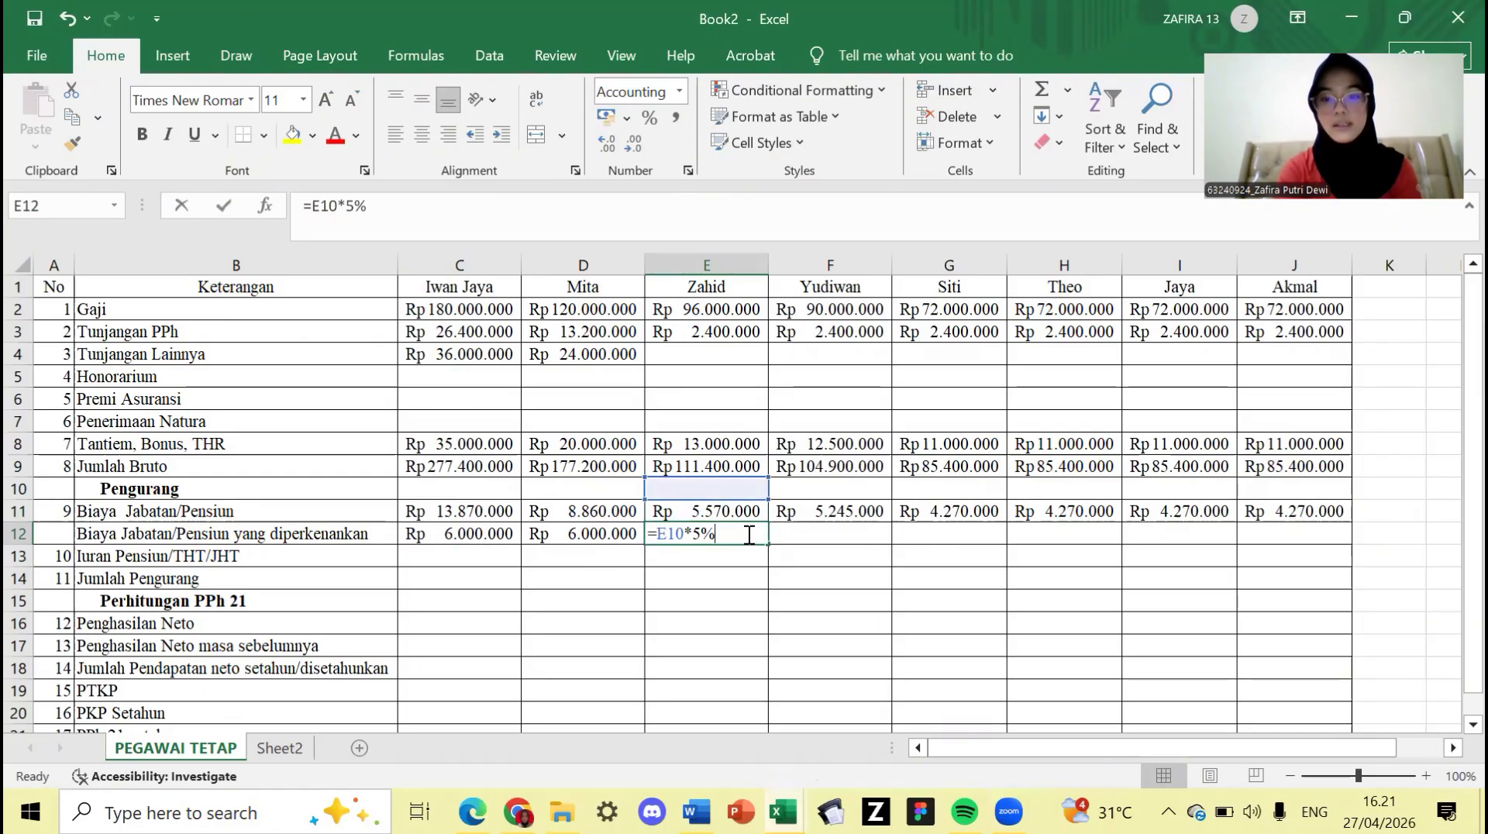
{"action": "key", "text": "BackSpace"}
{"action": "key", "text": "BackSpace"}
{"action": "key", "text": "BackSpace"}
{"action": "key", "text": "BackSpace"}
{"action": "key", "text": "BackSpace"}
{"action": "key", "text": "BackSpace"}
{"action": "key", "text": "BackSpace"}
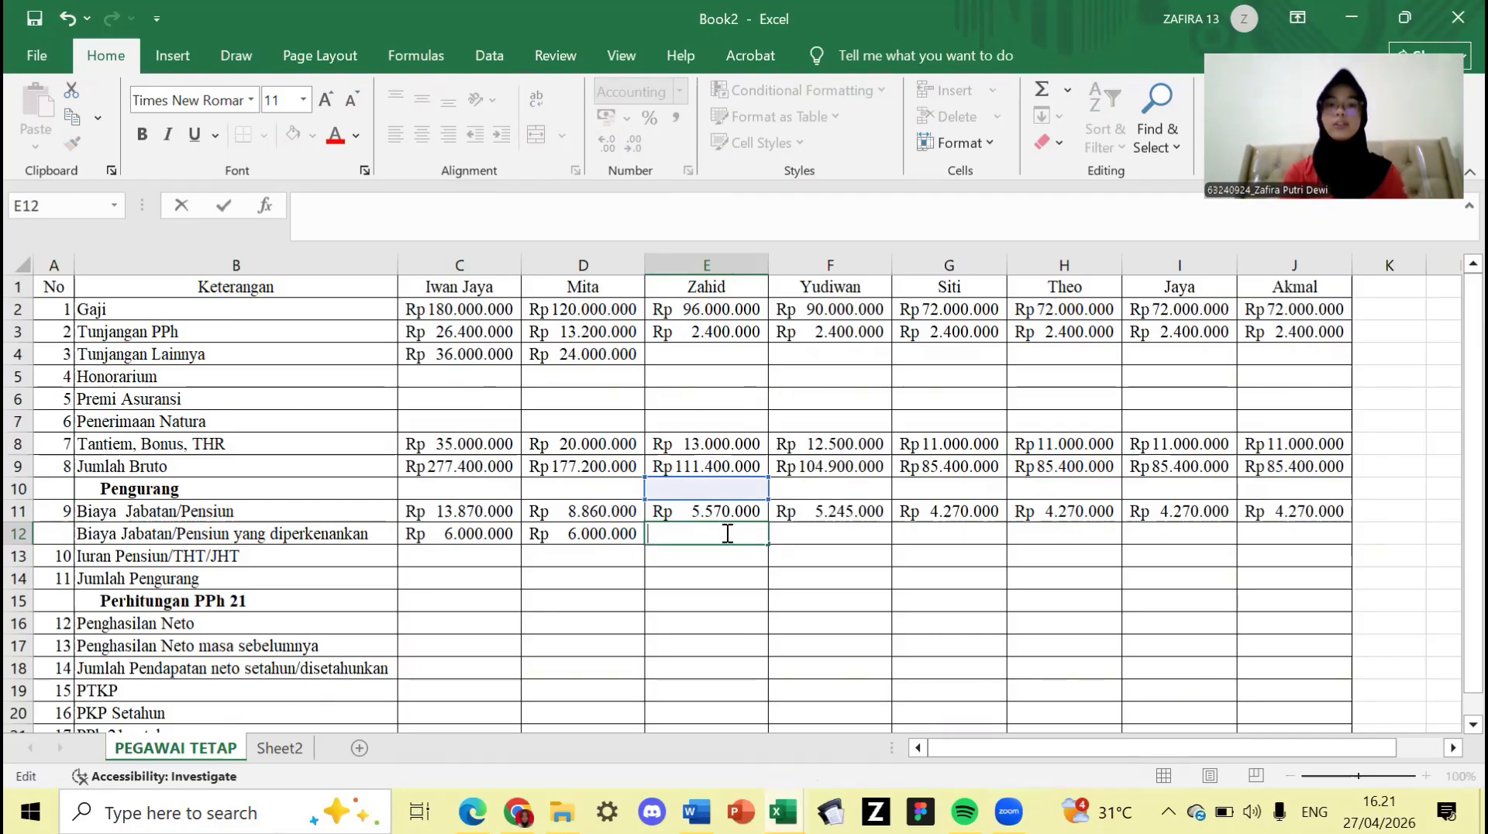
{"action": "type", "text": "="}
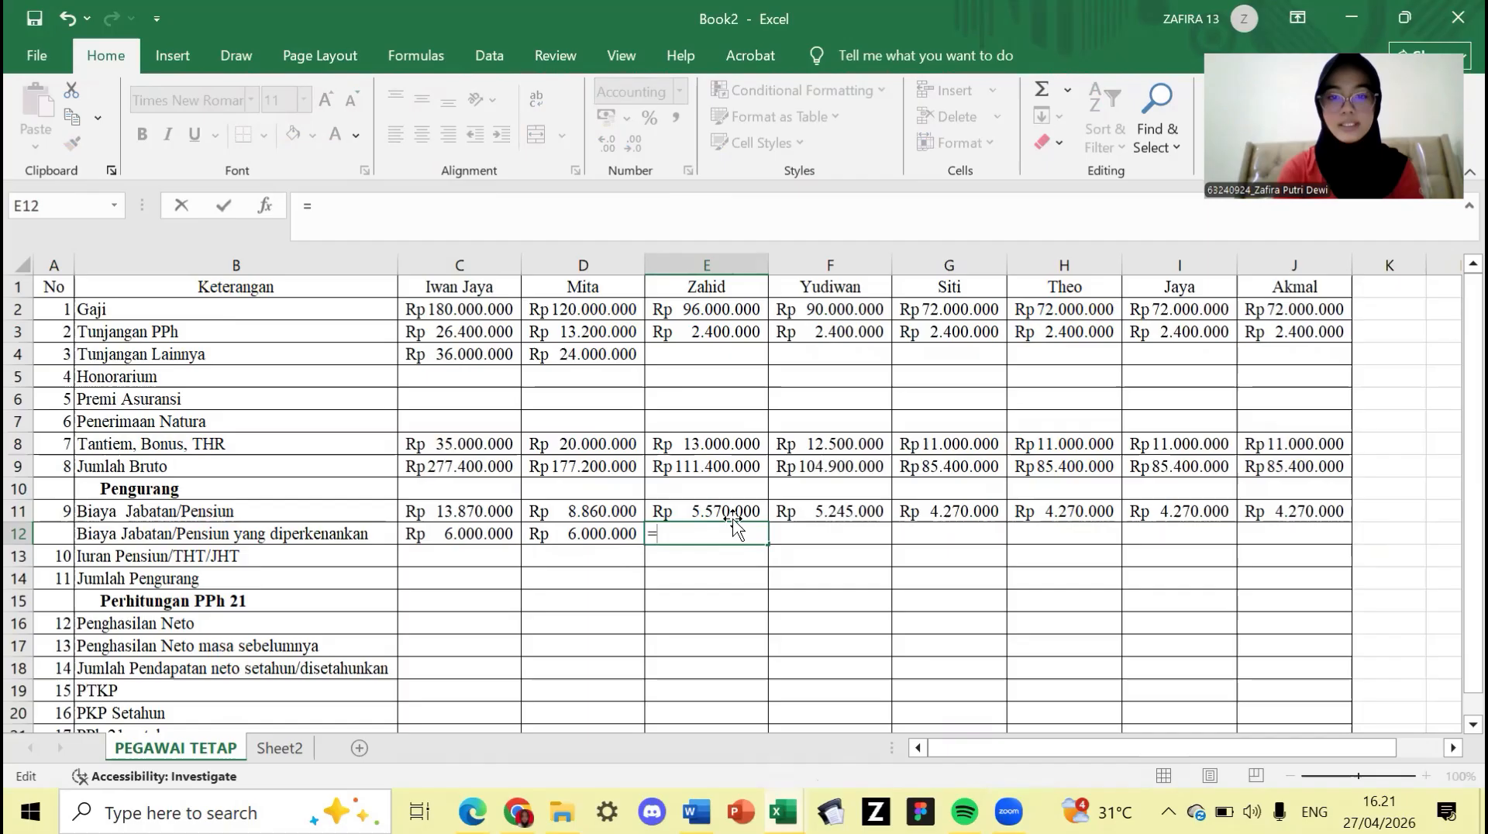
{"action": "left_click", "coordinate": [735, 512]}
{"action": "key", "text": "Return"}
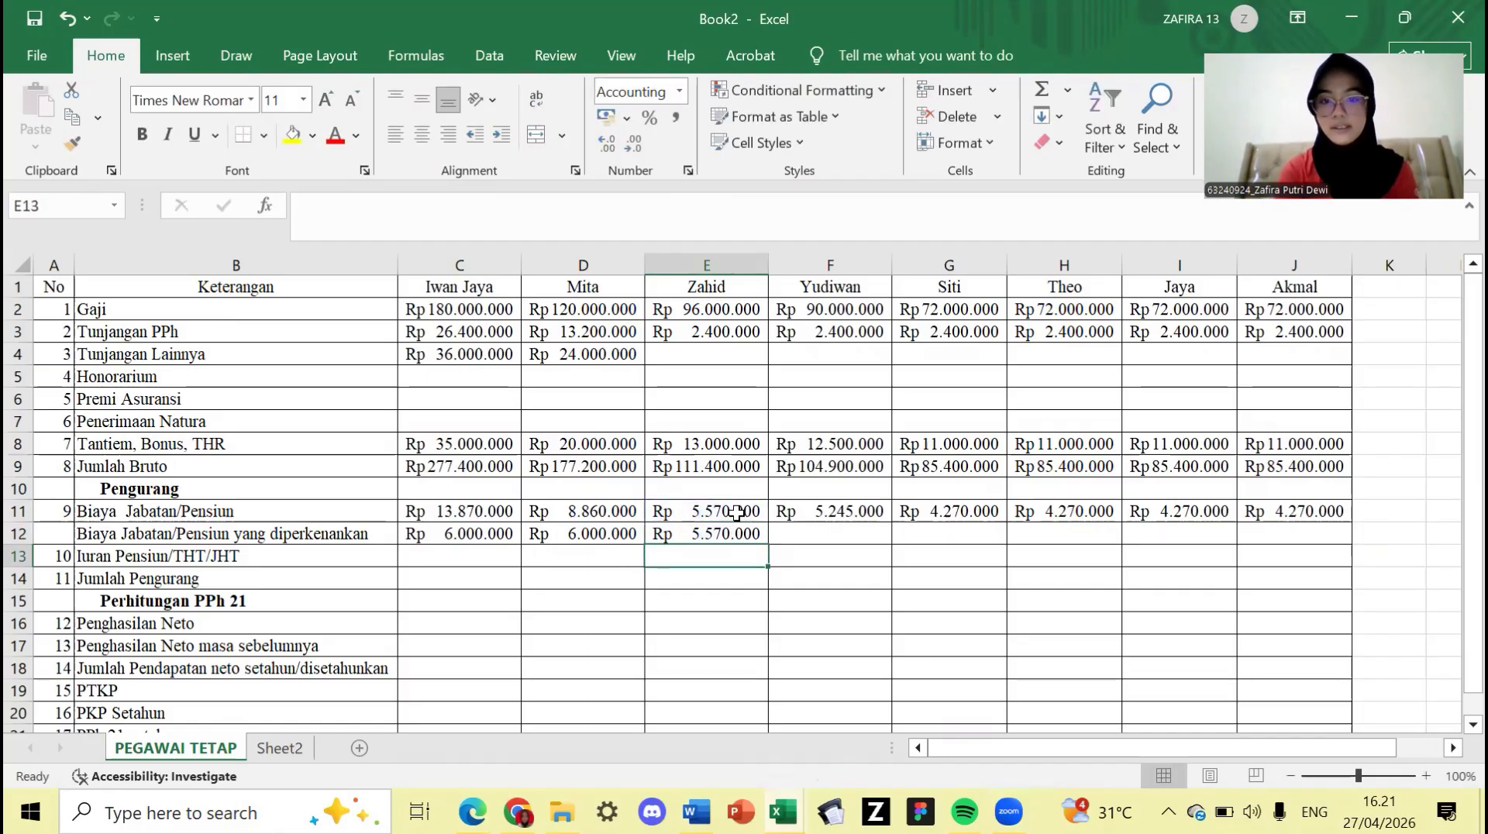
- Link Yudiwan's F12 and Siti's G12 to their job expense amounts in F11 and G11
{"action": "key", "text": "Right"}
{"action": "key", "text": "Up"}
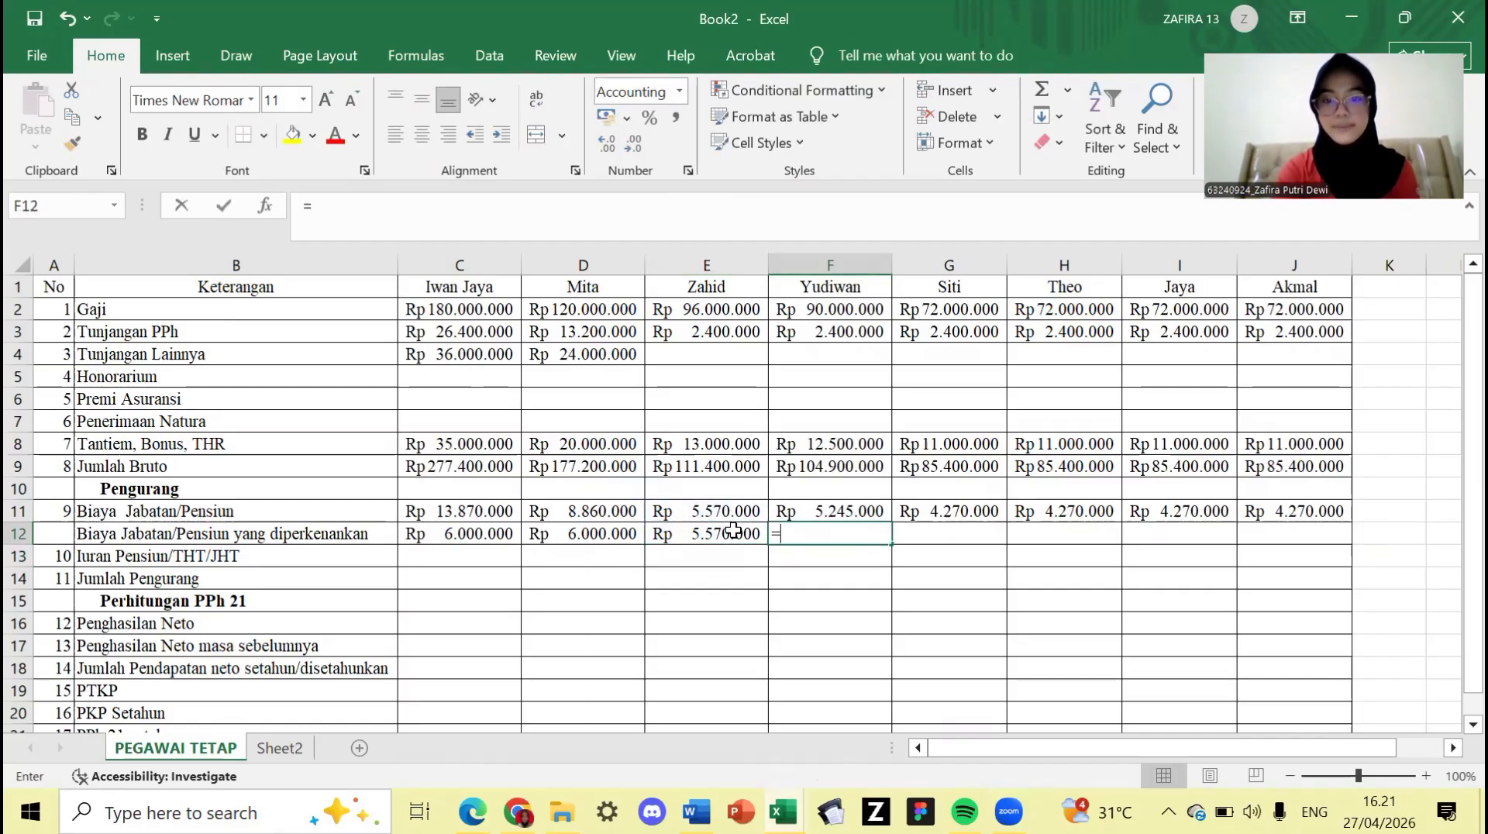
{"action": "type", "text": "="}
{"action": "left_click", "coordinate": [828, 510]}
{"action": "key", "text": "Return"}
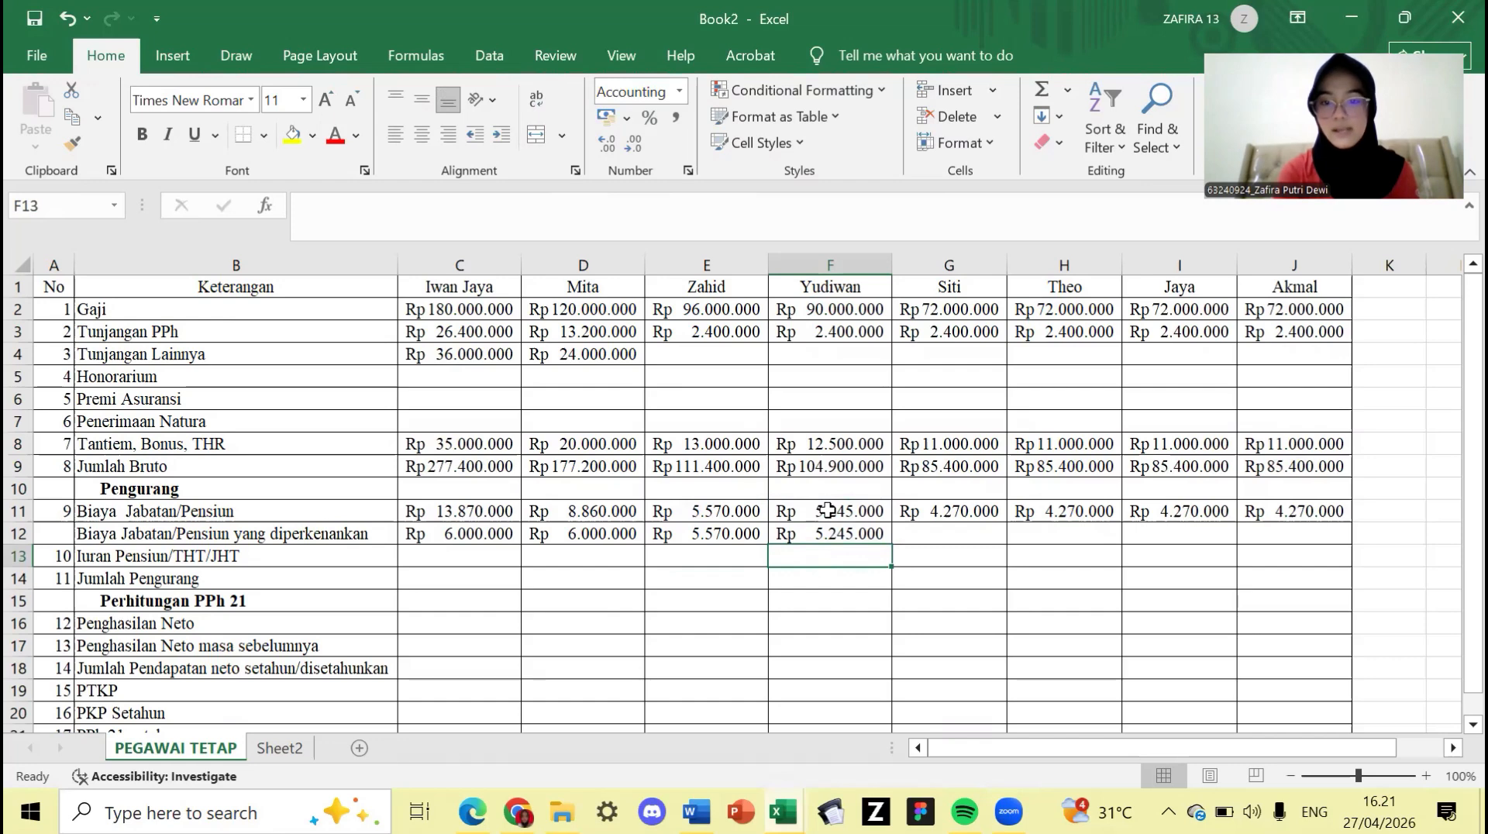
{"action": "key", "text": "Right"}
{"action": "key", "text": "Up"}
{"action": "key", "text": "Up"}
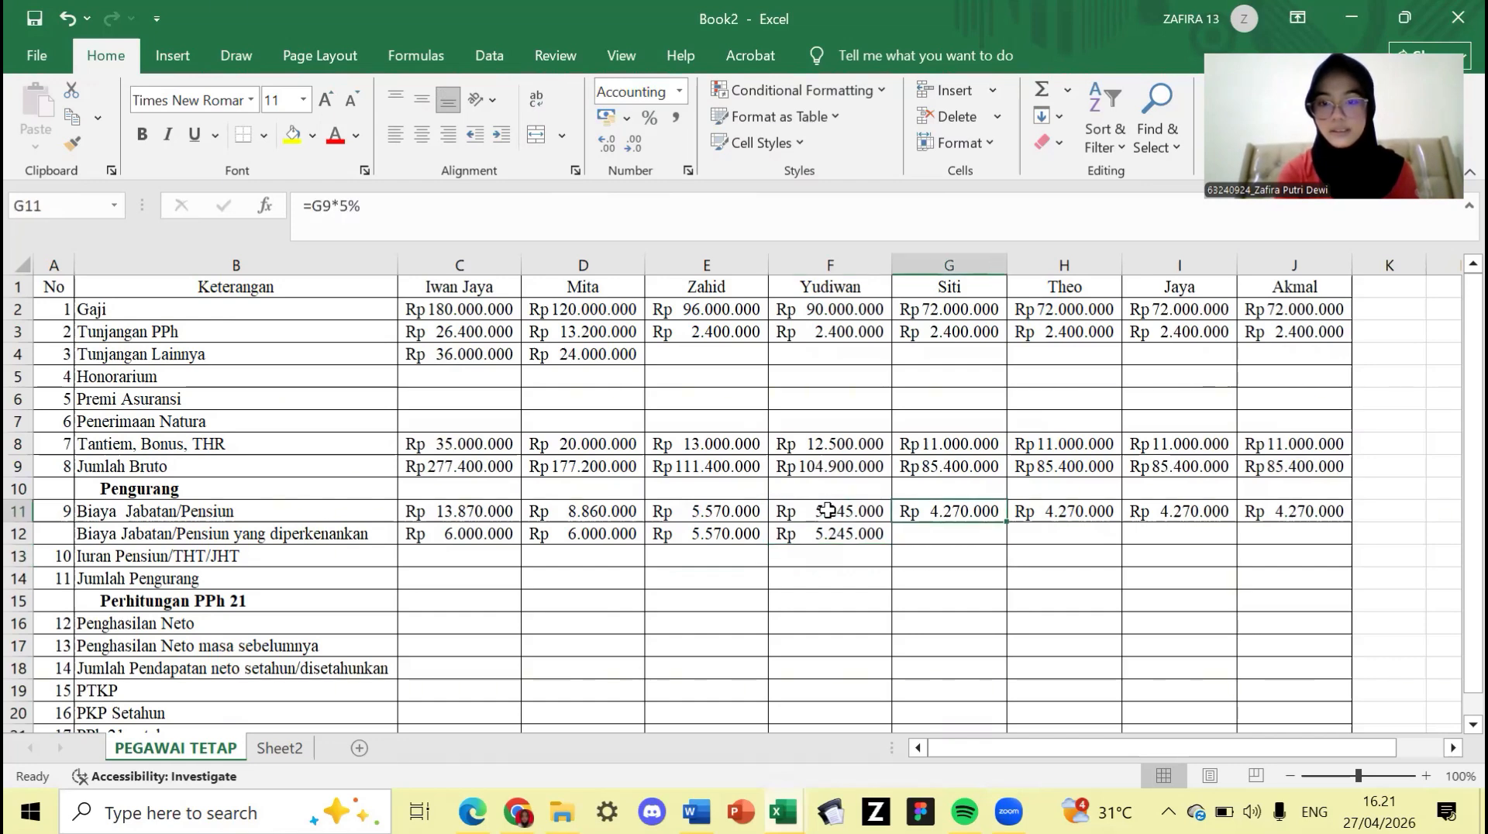
{"action": "key", "text": "Down"}
{"action": "type", "text": "="}
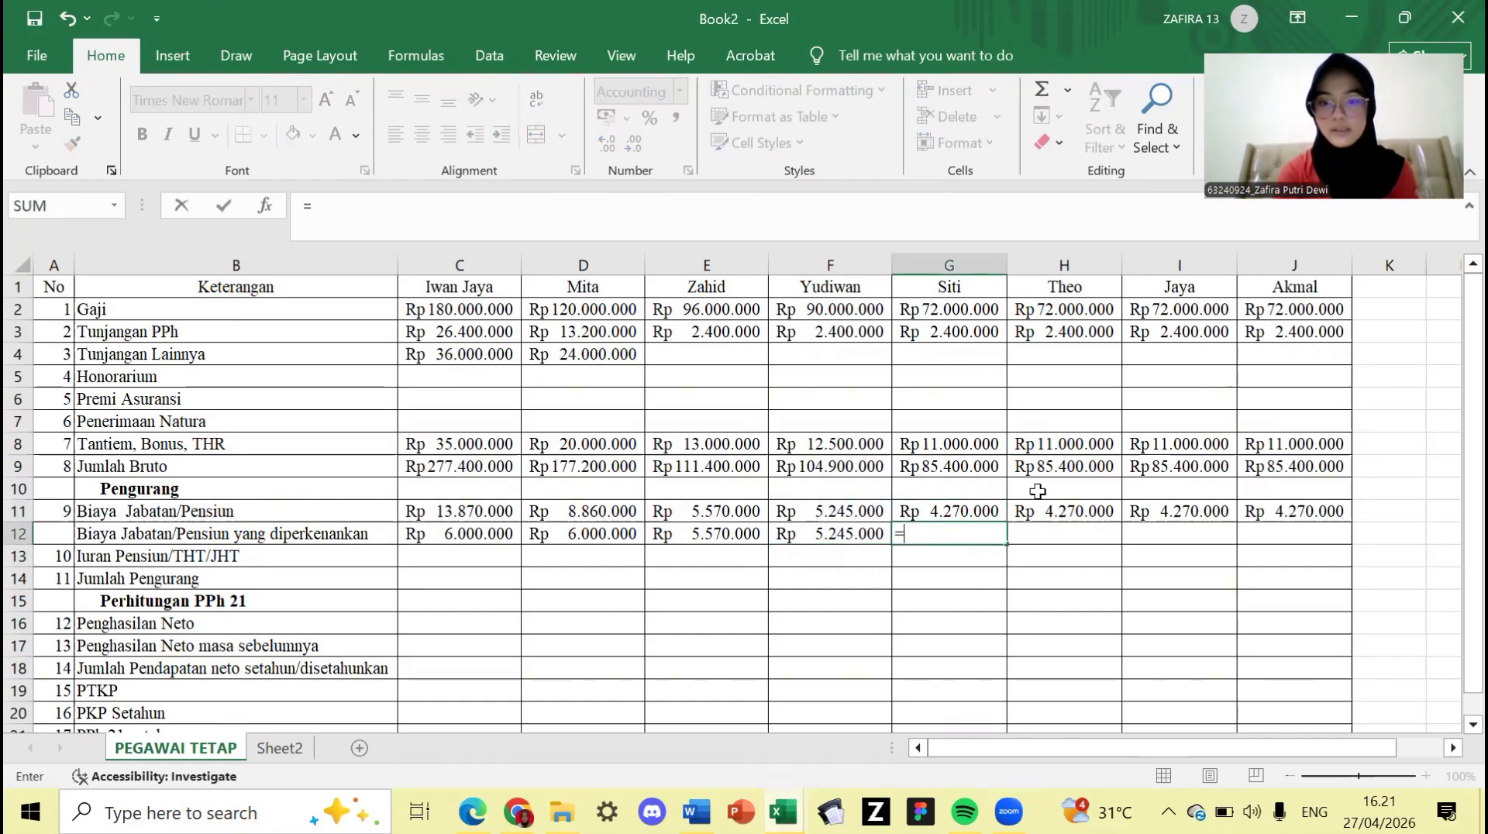
{"action": "left_click", "coordinate": [968, 511]}
{"action": "key", "text": "Right"}
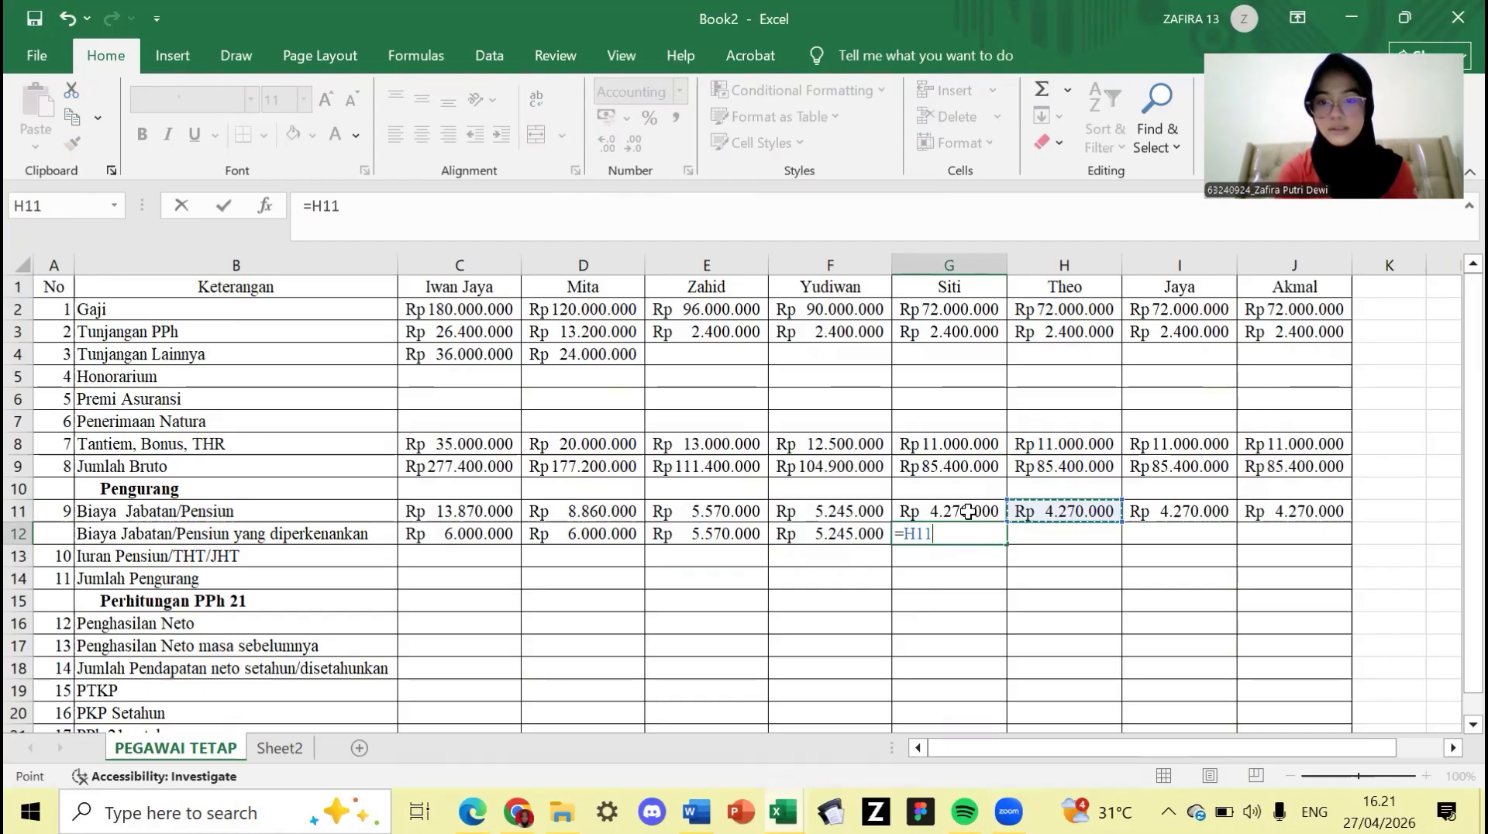
{"action": "key", "text": "Left"}
{"action": "key", "text": "Return"}
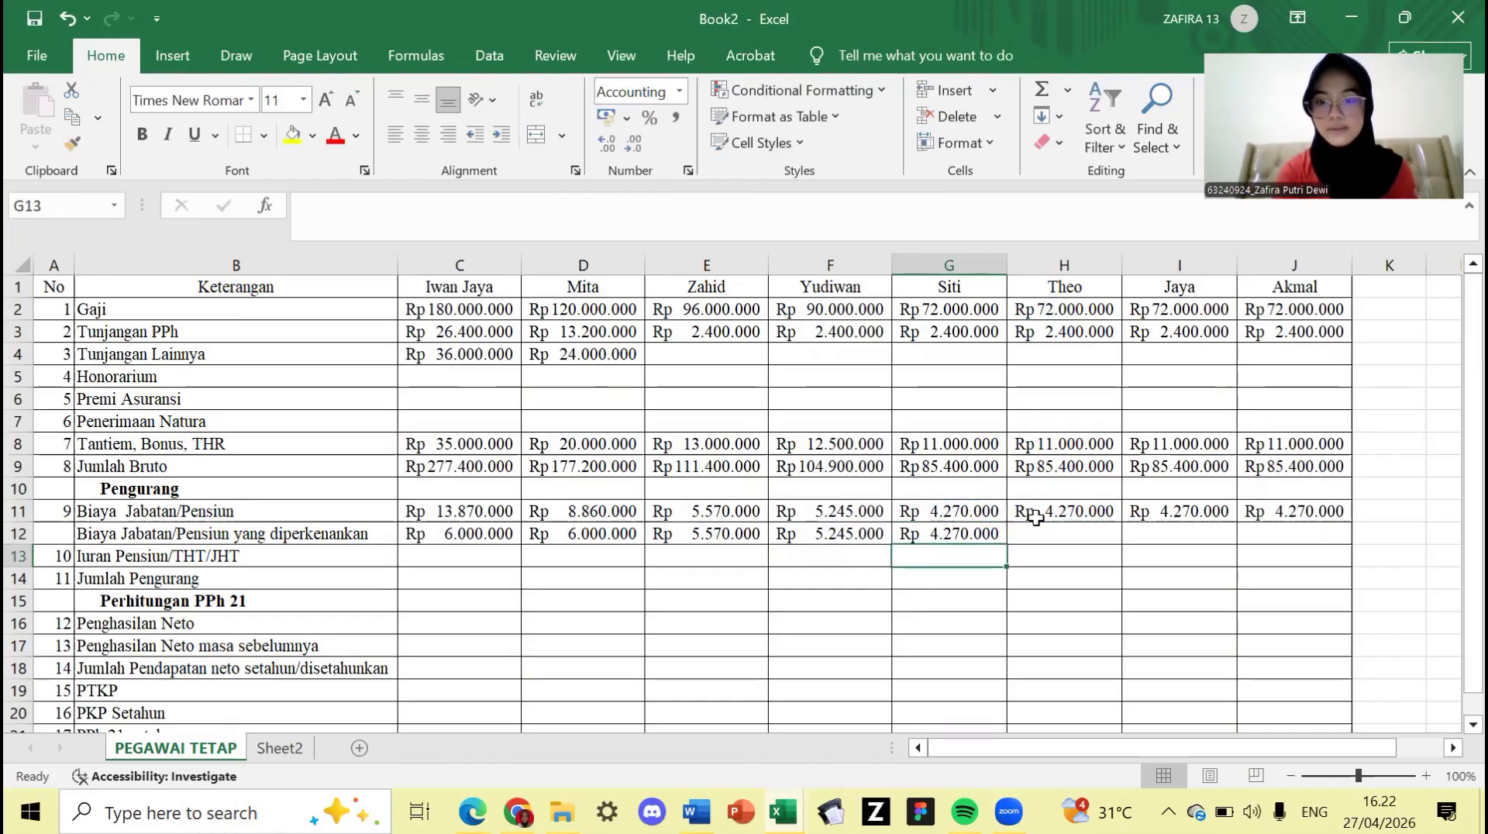
- Link Theo's, Jaya's and Akmal's cells H12:J12 to the job expense amounts in row 11
{"action": "left_click", "coordinate": [1037, 530]}
{"action": "type", "text": "="}
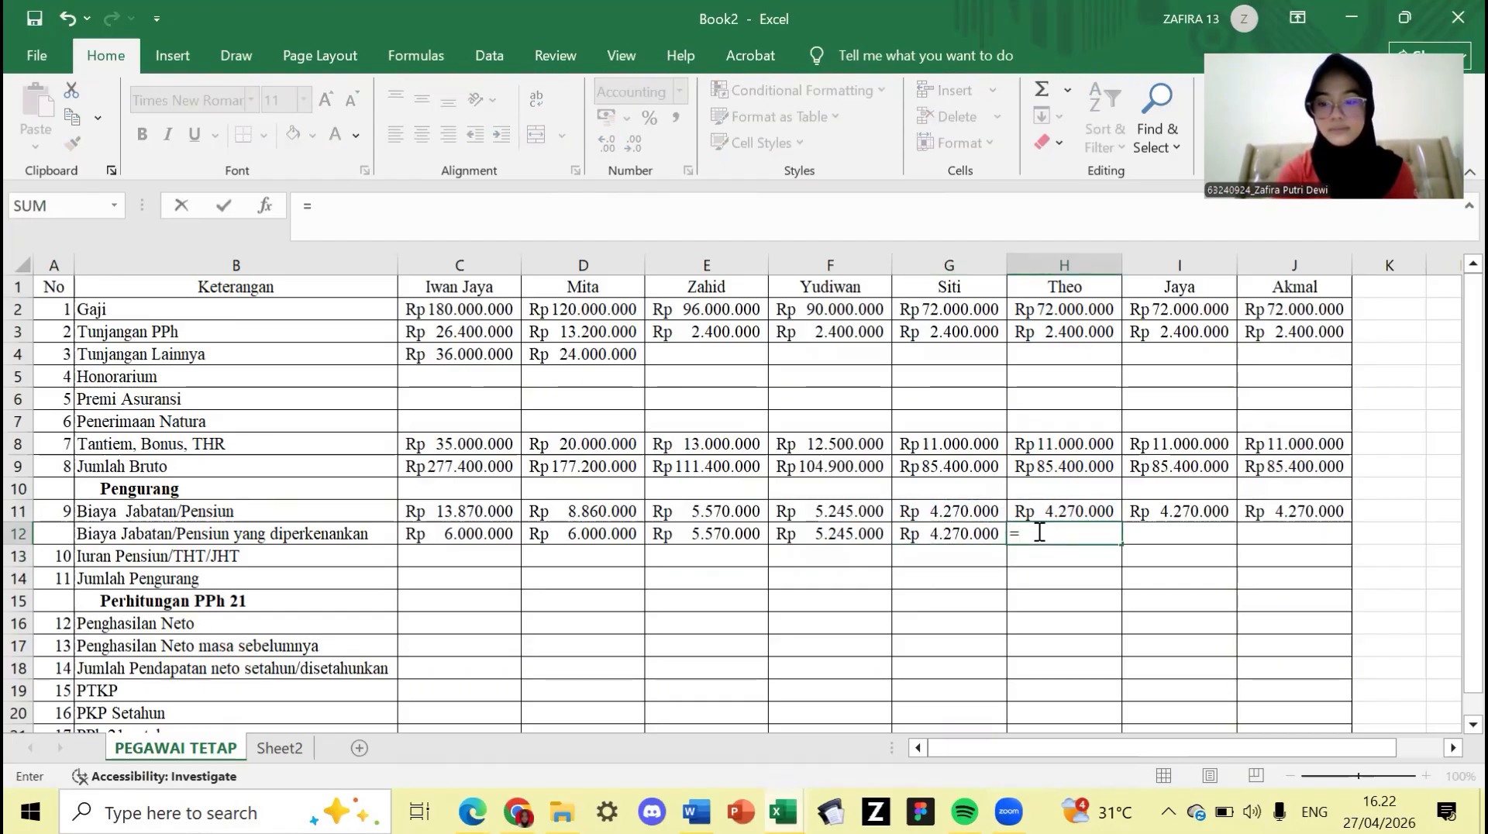
{"action": "key", "text": "BackSpace"}
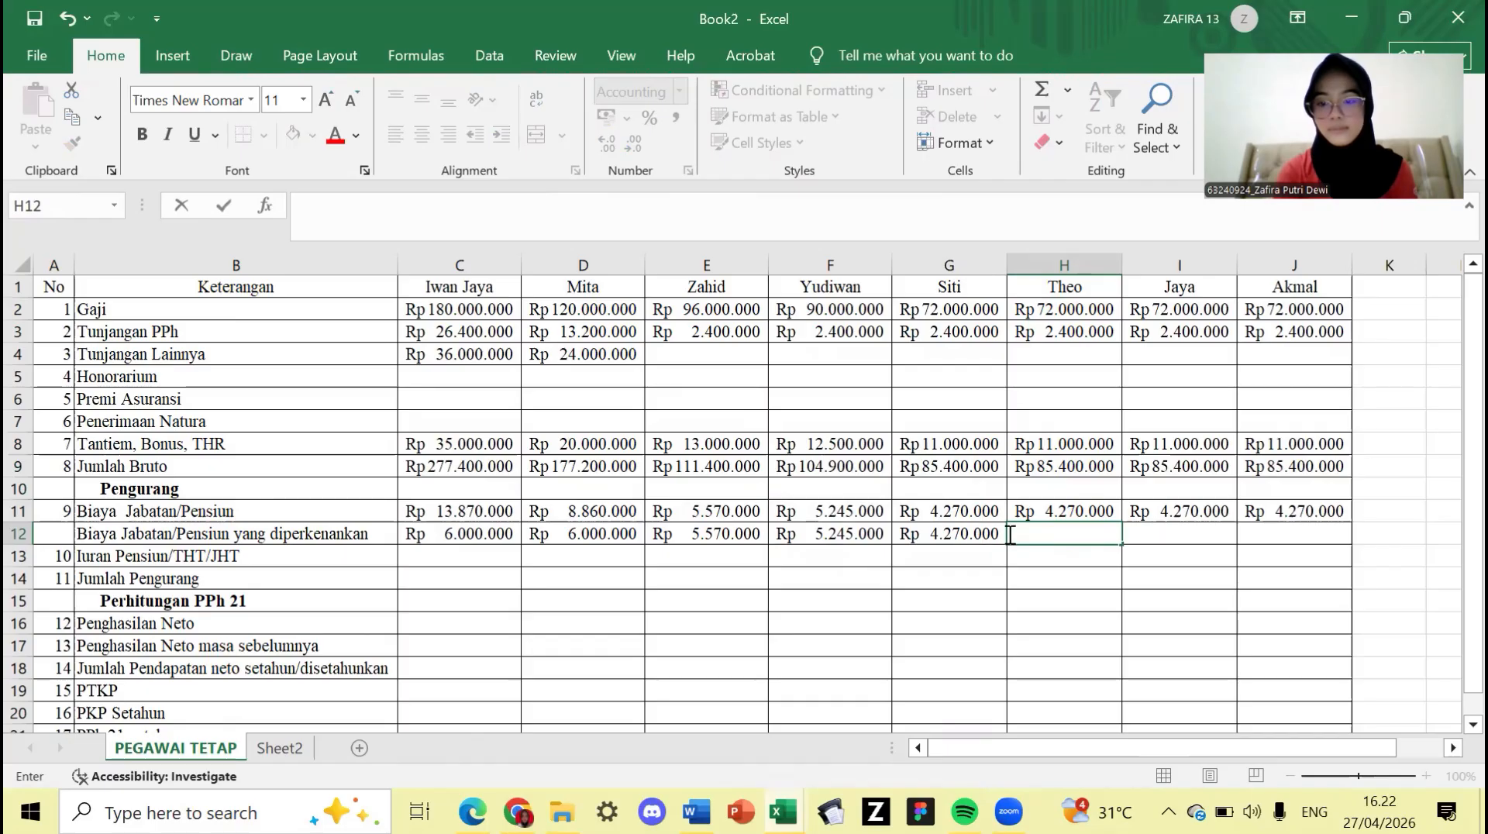
{"action": "left_click", "coordinate": [1017, 511]}
{"action": "key", "text": "Return"}
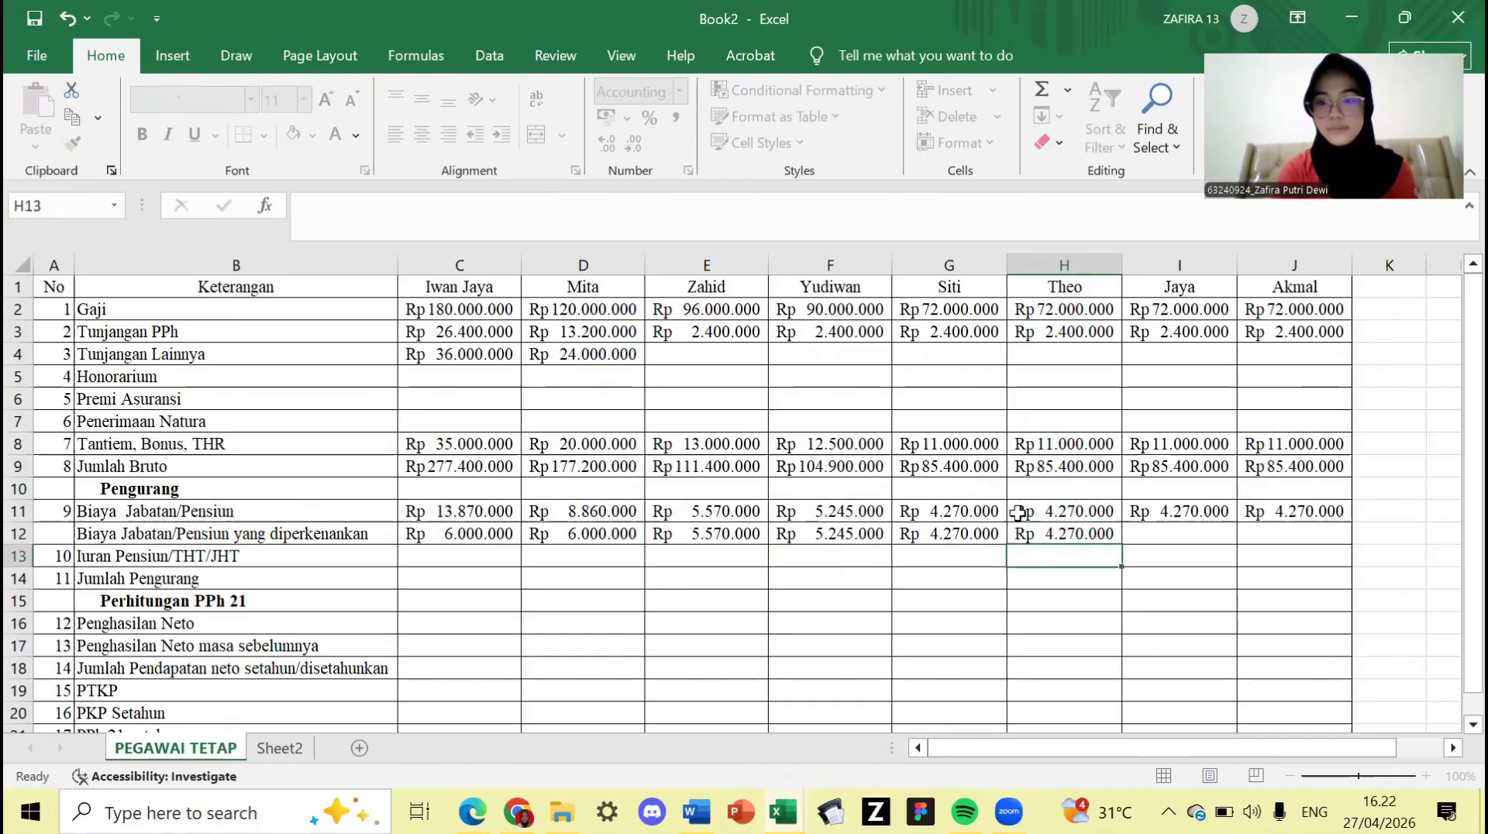
{"action": "left_click", "coordinate": [1182, 534]}
{"action": "type", "text": "="}
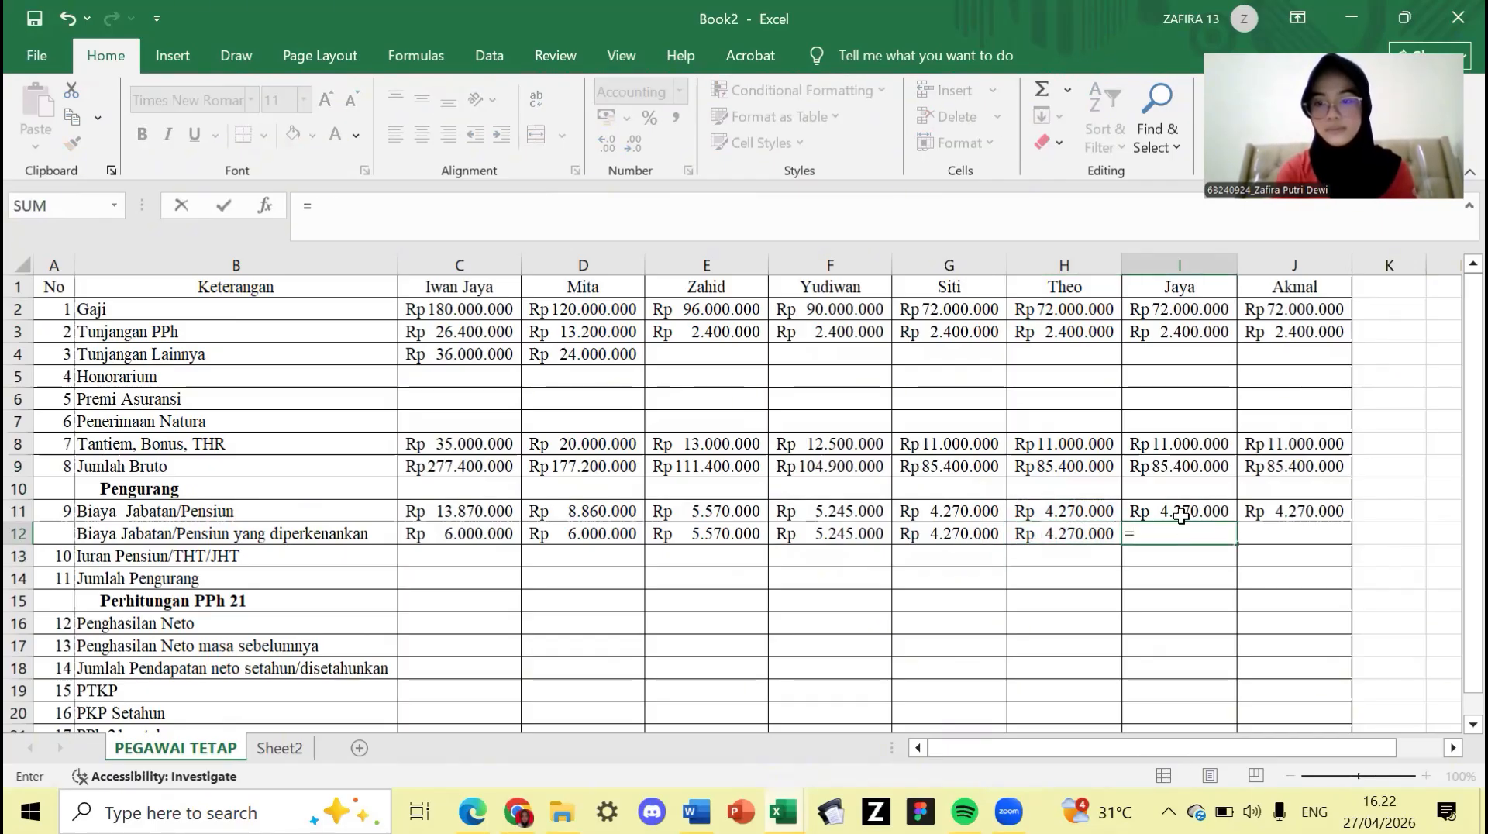
{"action": "left_click", "coordinate": [1180, 512]}
{"action": "key", "text": "Return"}
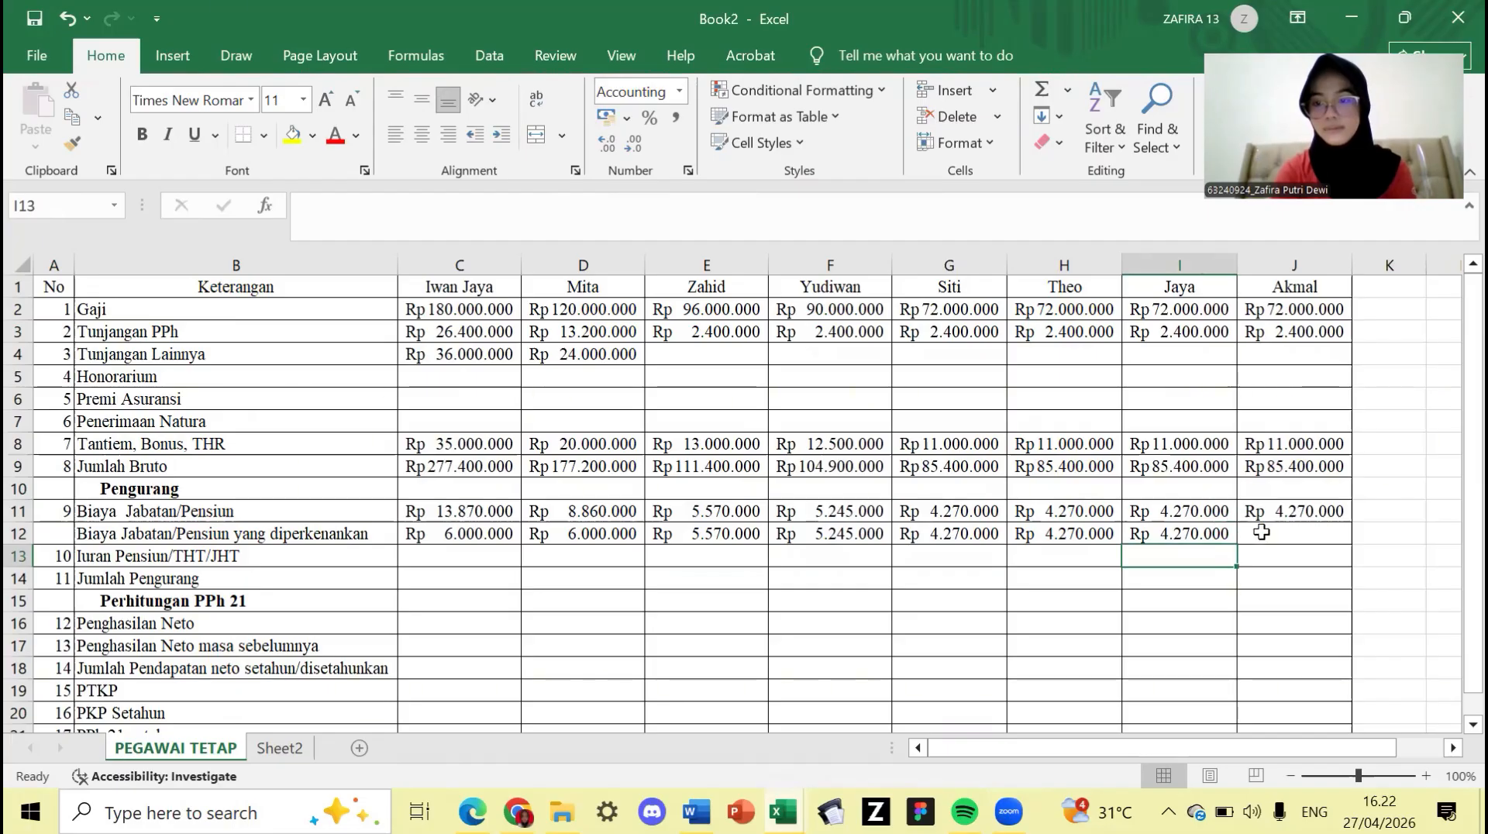
{"action": "left_click", "coordinate": [1262, 531]}
{"action": "type", "text": "="}
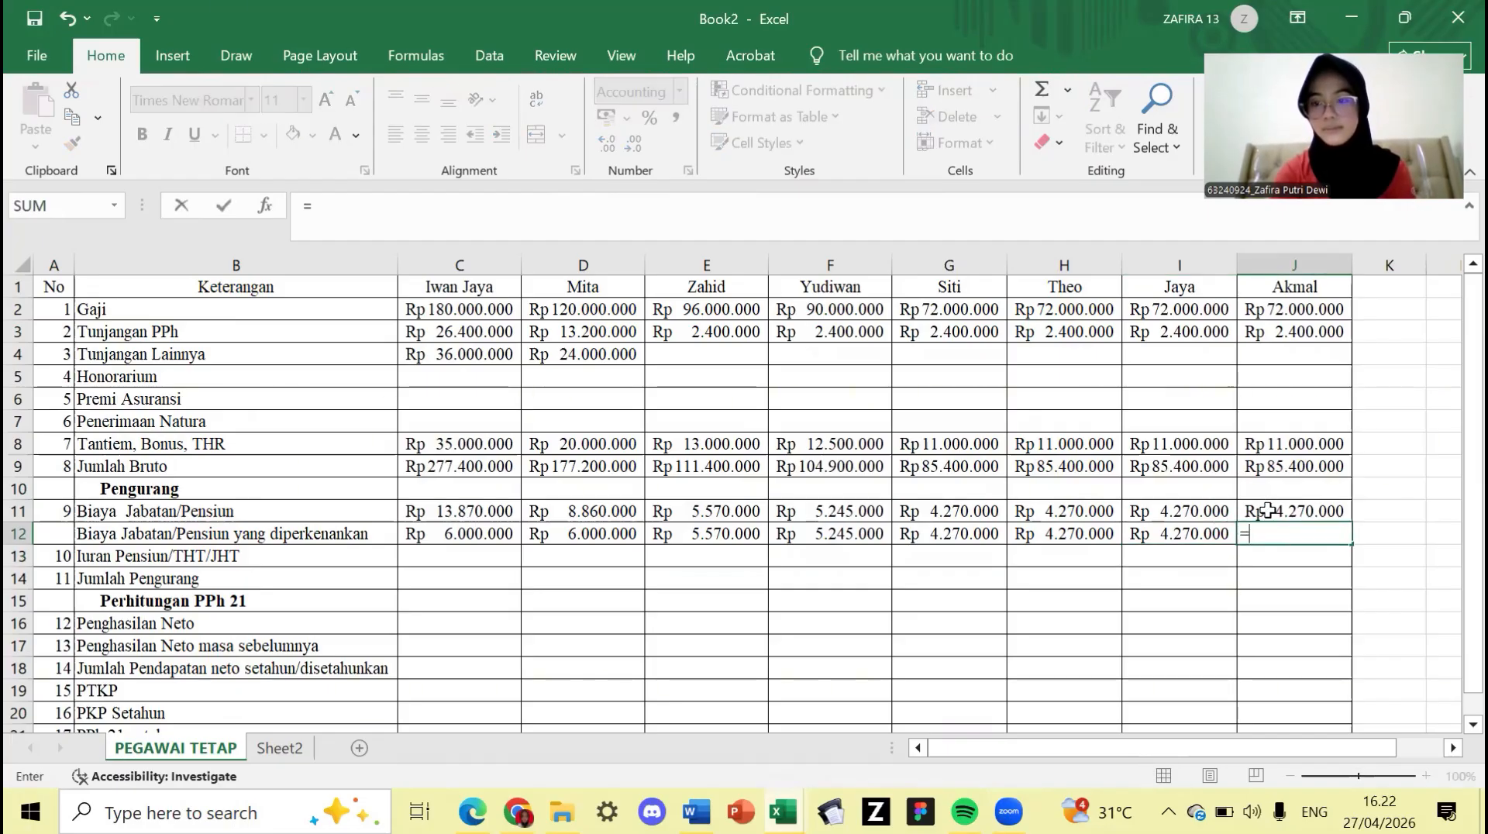
{"action": "left_click", "coordinate": [1267, 510]}
{"action": "key", "text": "Return"}
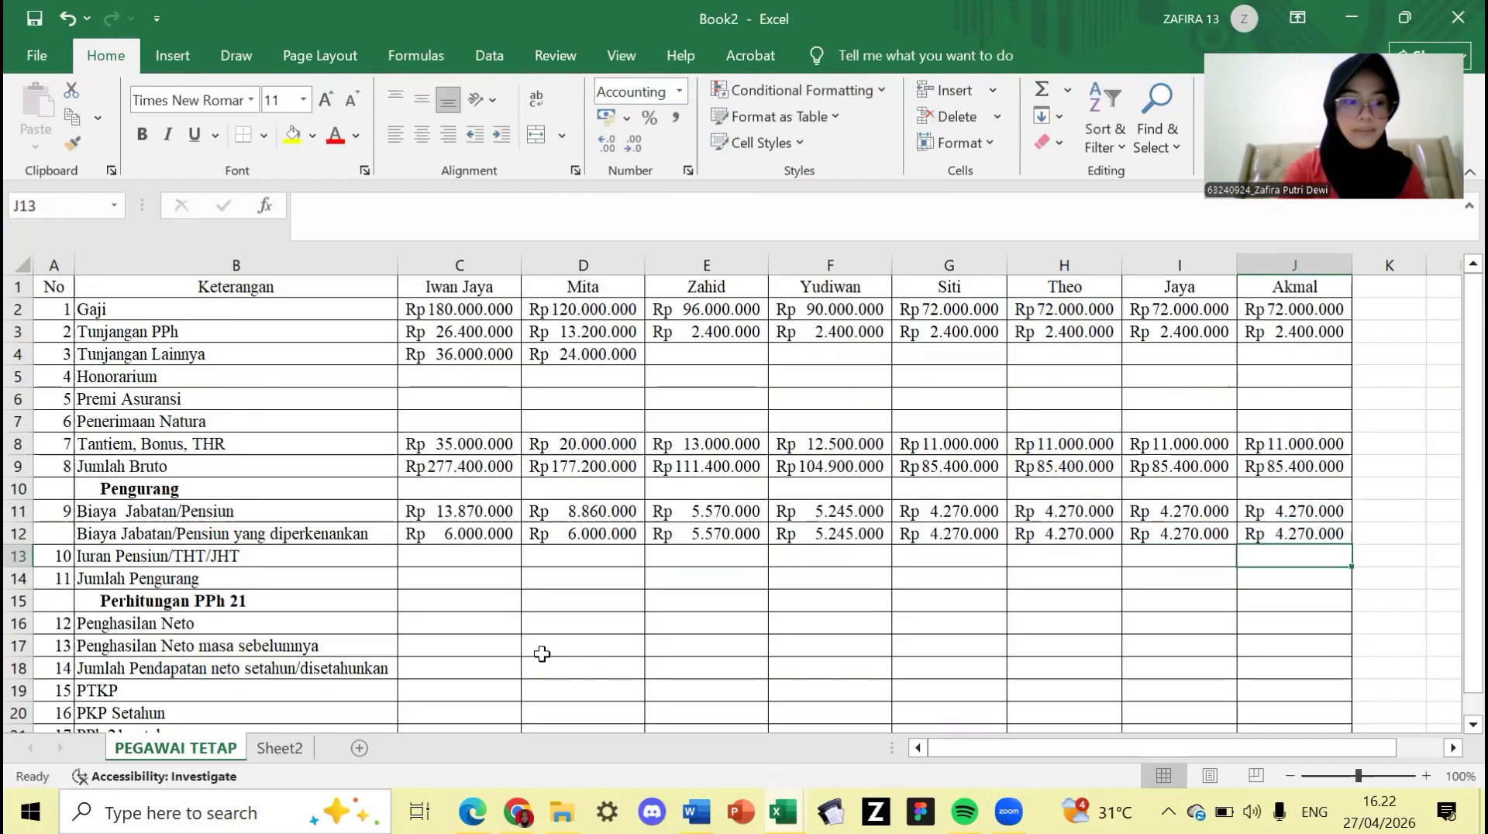
{"action": "left_click", "coordinate": [460, 555]}
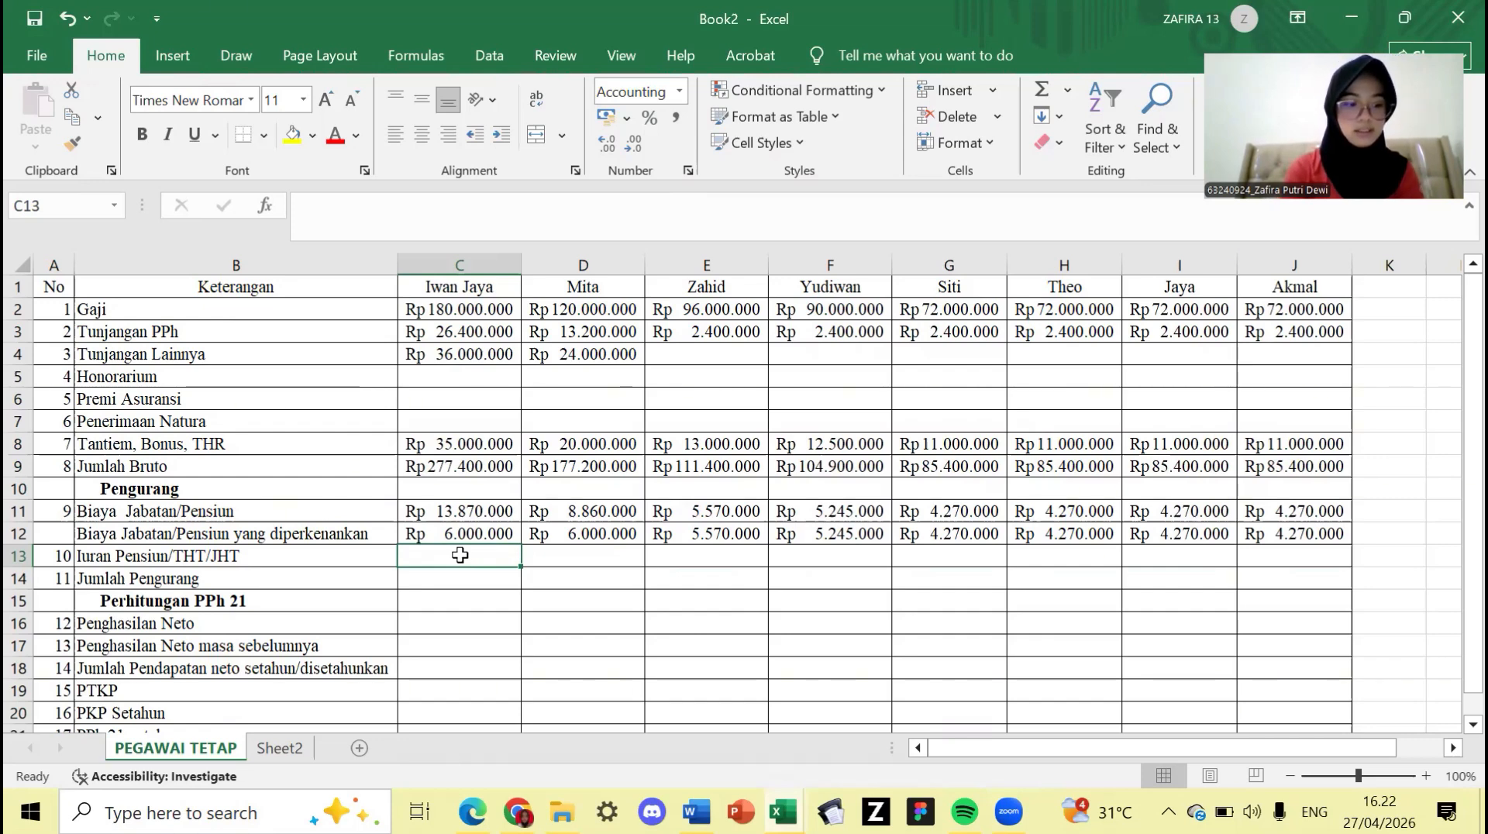
- Enter =(C2*1,5%)+(C2*3%) in C13 and fill it across to J13
{"action": "type", "text": "("}
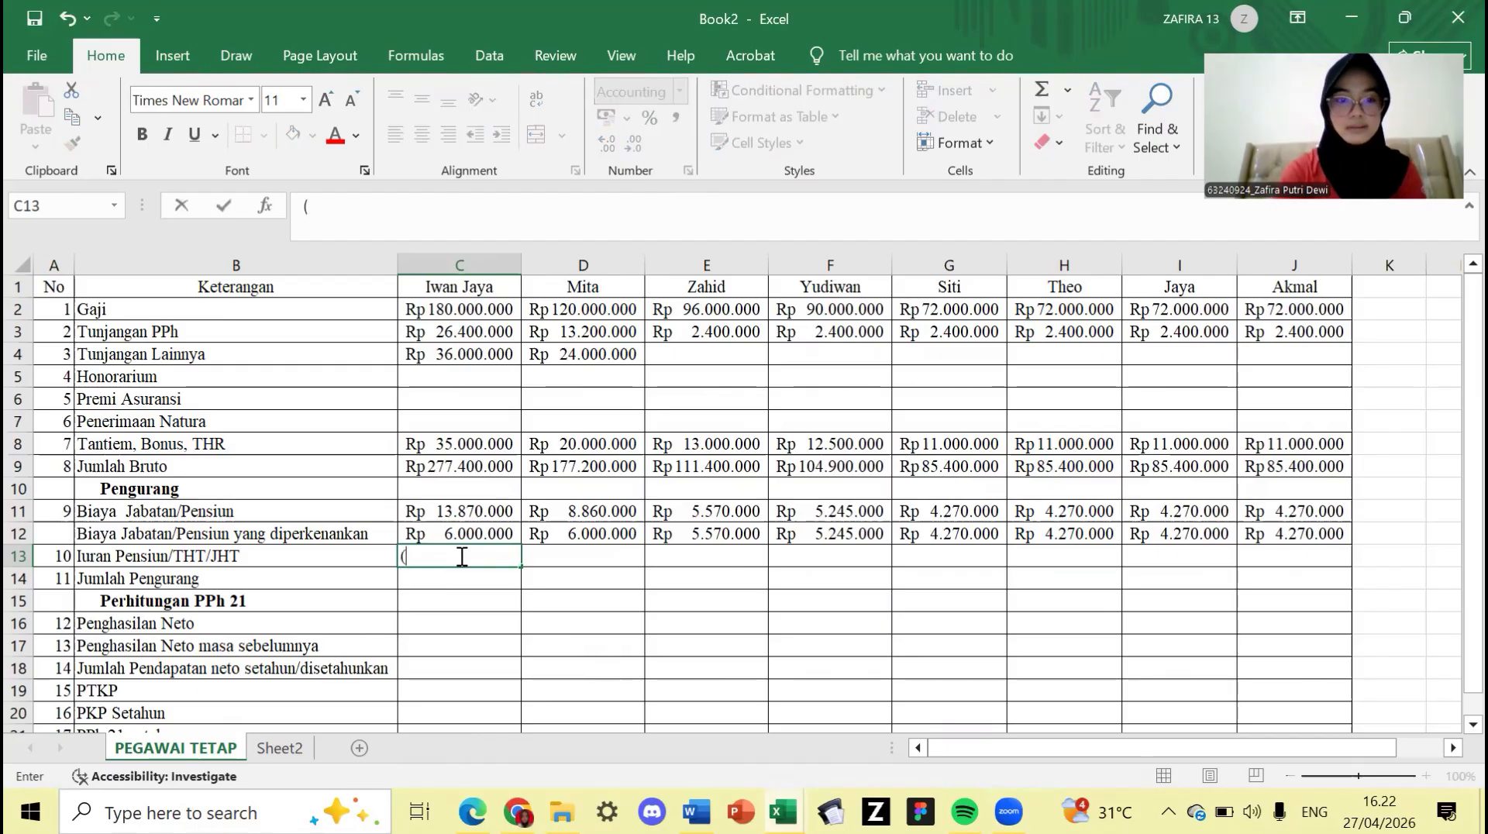
{"action": "type", "text": "=("}
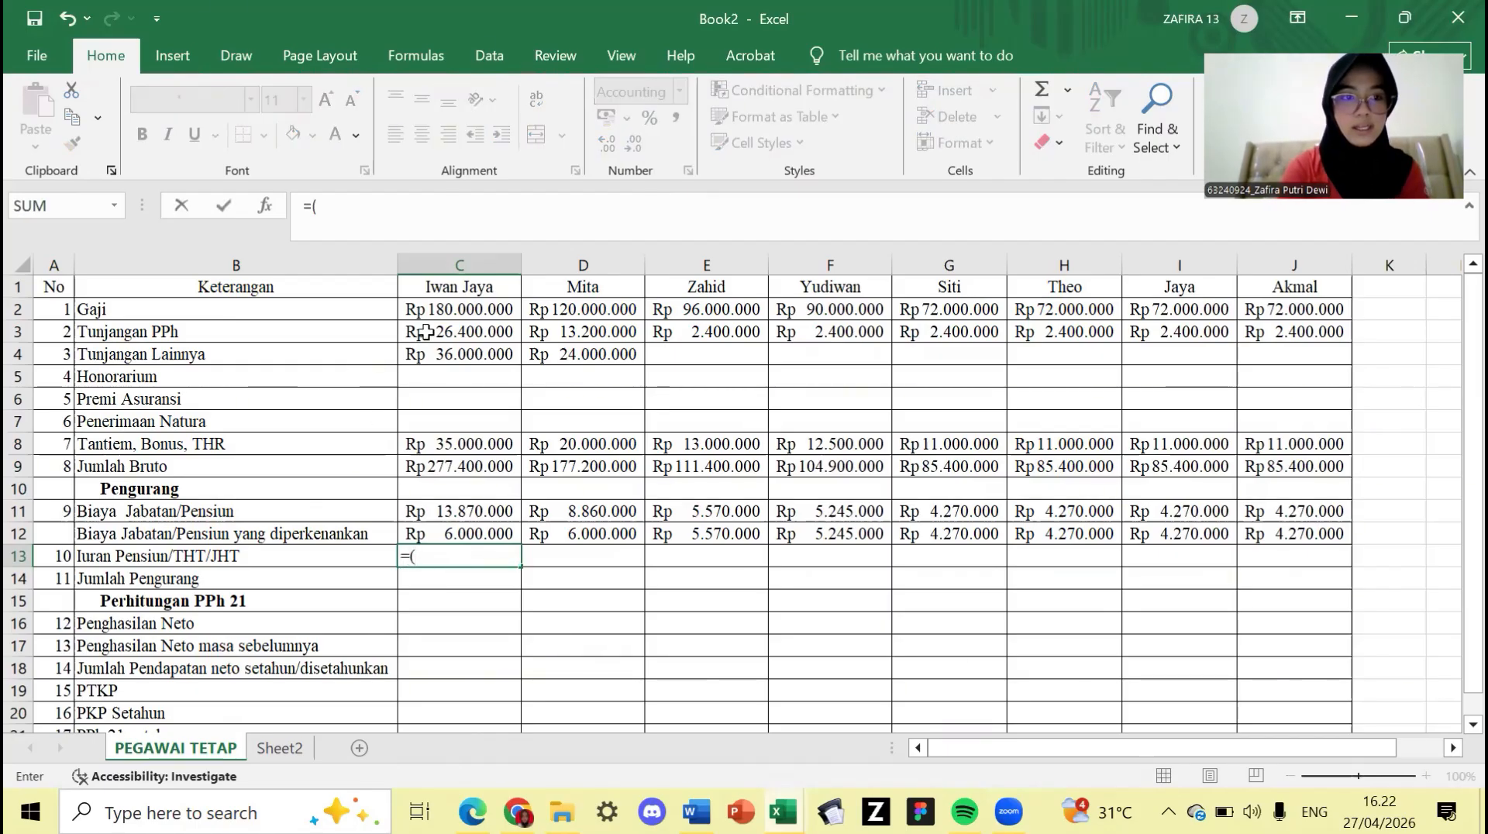
{"action": "left_click", "coordinate": [442, 325]}
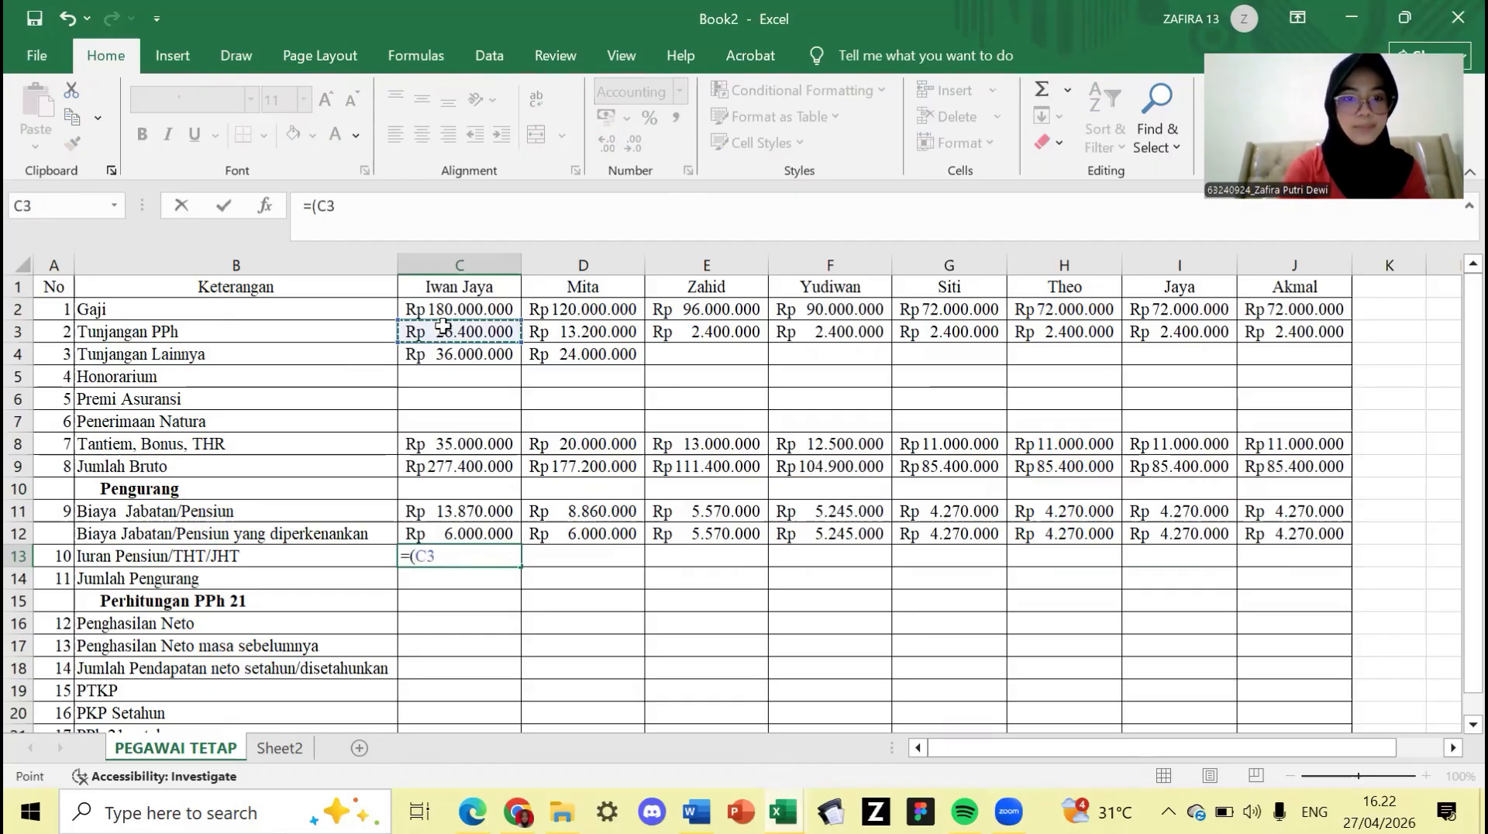
{"action": "left_click", "coordinate": [461, 310]}
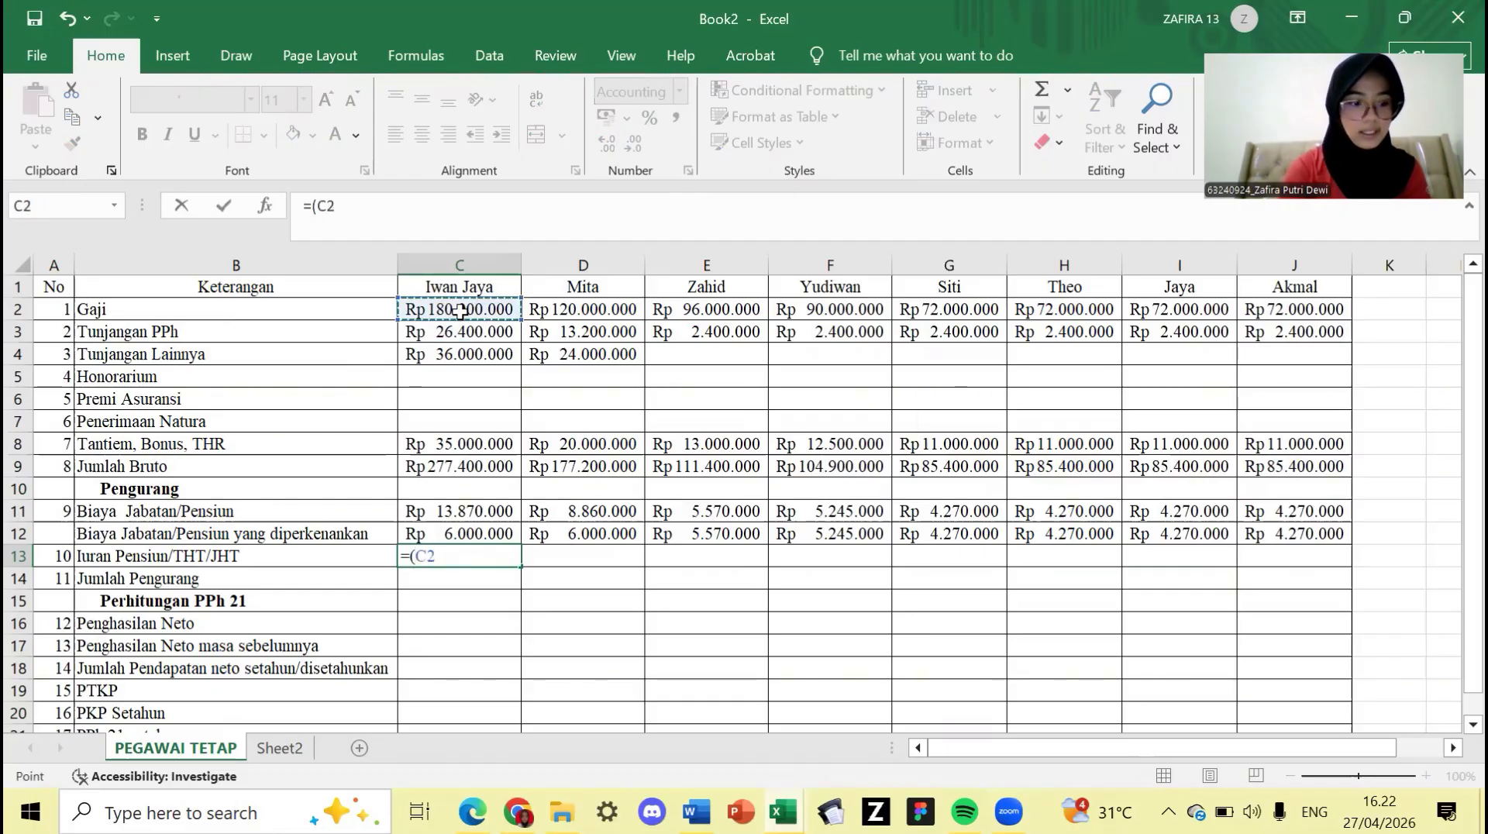
{"action": "type", "text": "*"}
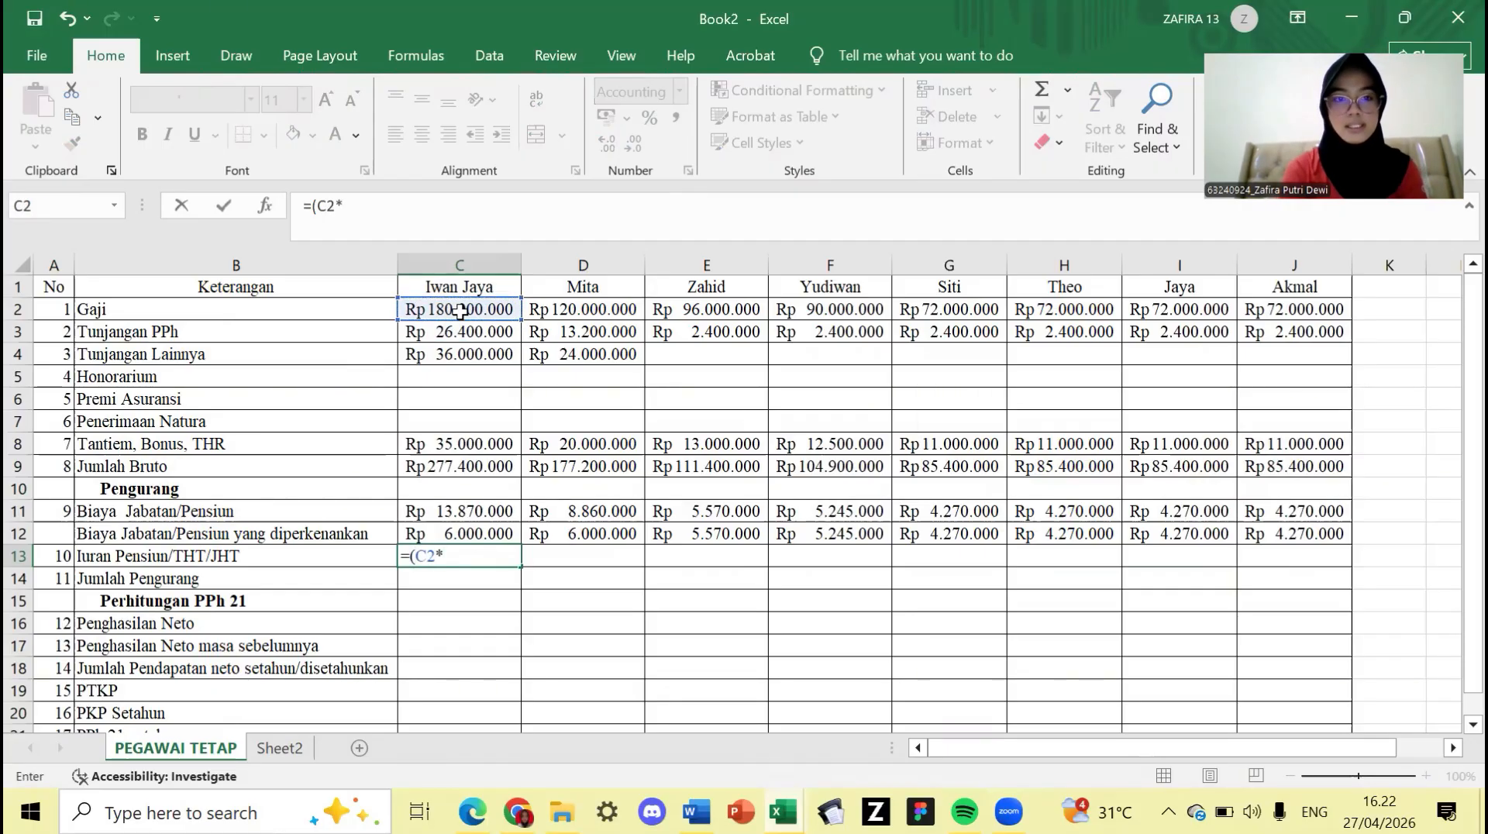
{"action": "type", "text": "1"}
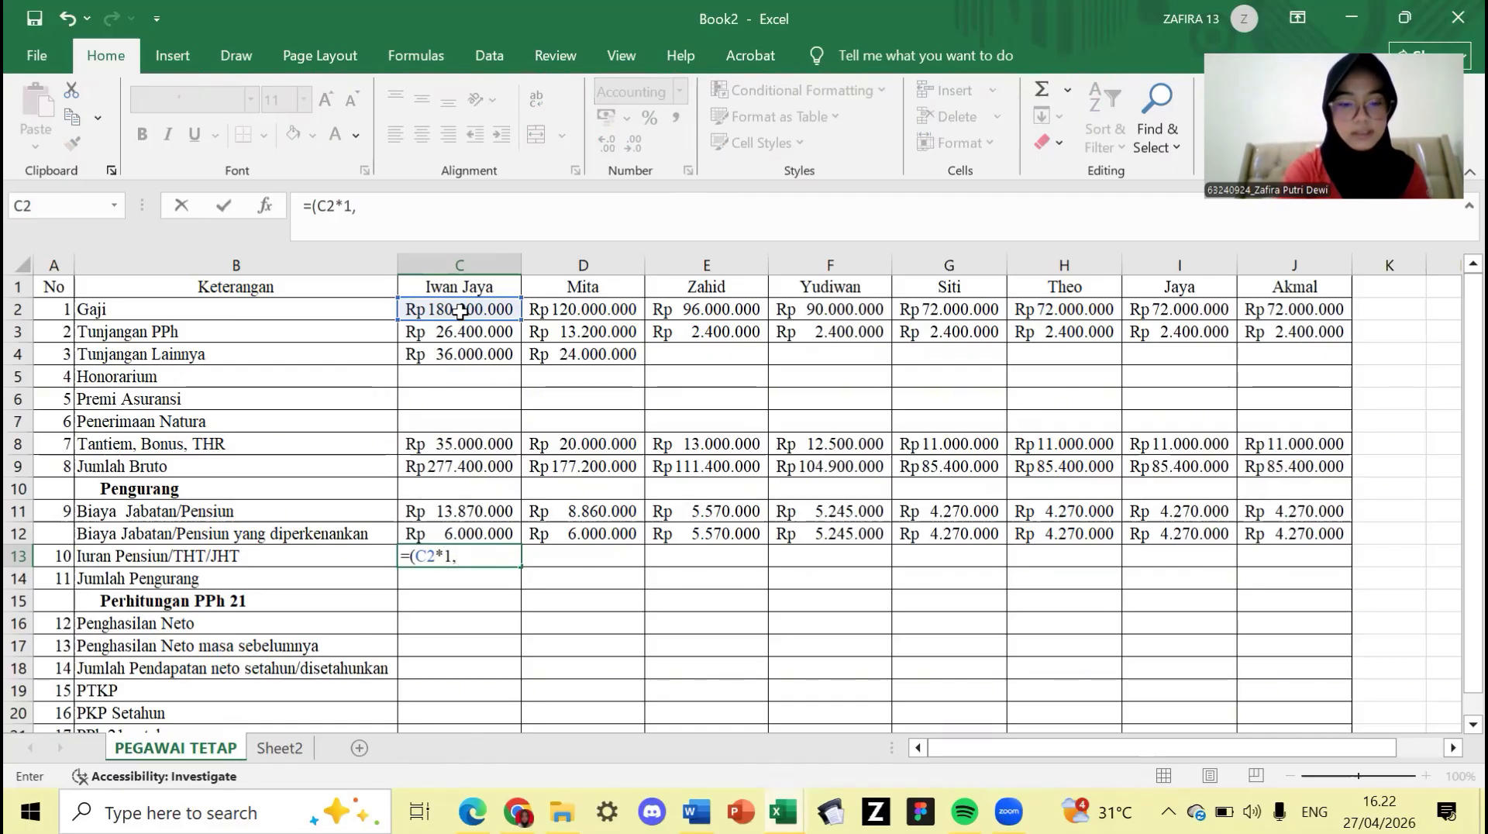
{"action": "type", "text": ",5"}
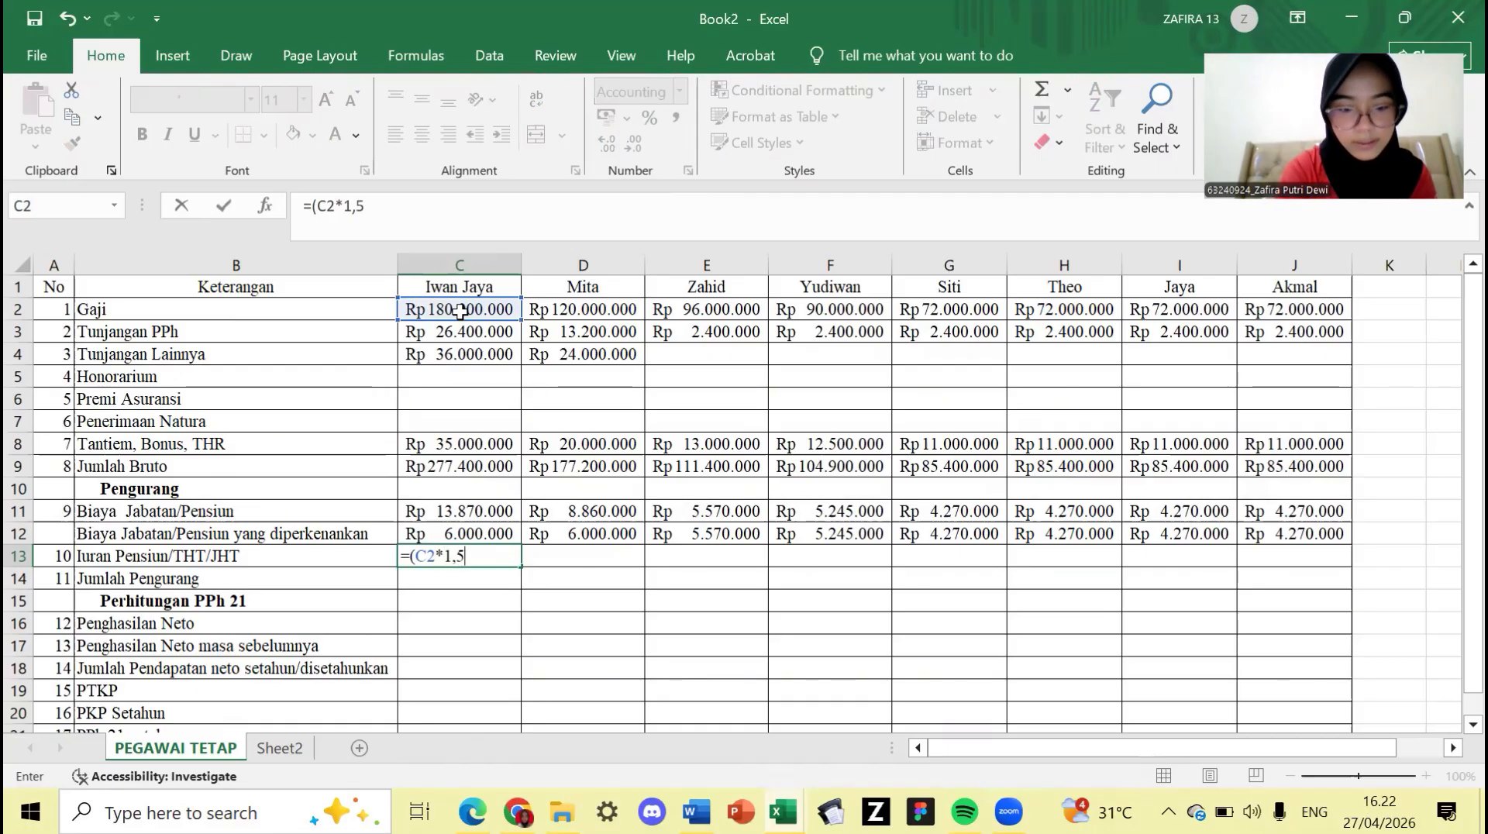
{"action": "type", "text": "%"}
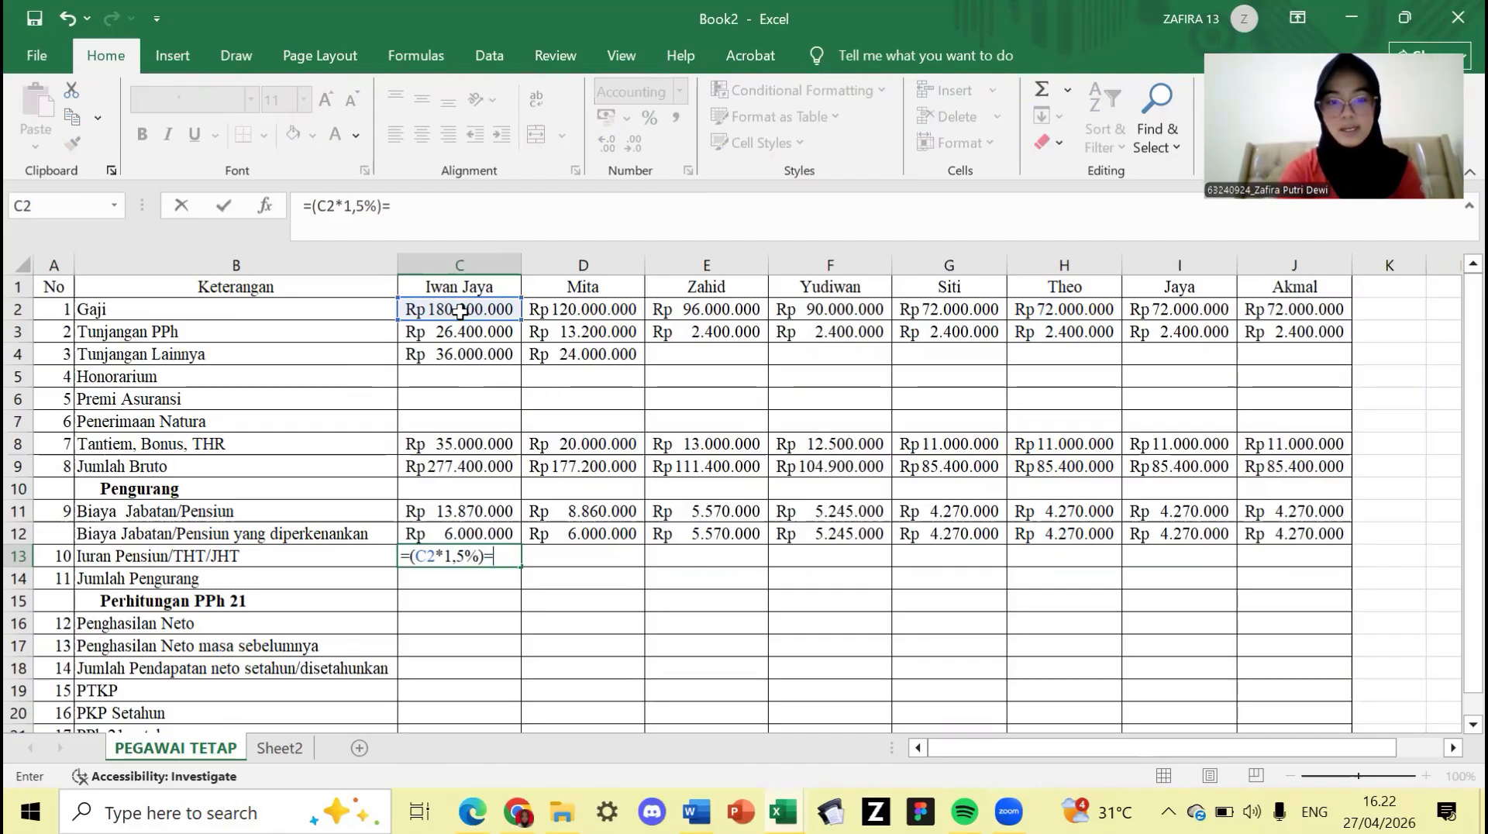
{"action": "type", "text": ")+"}
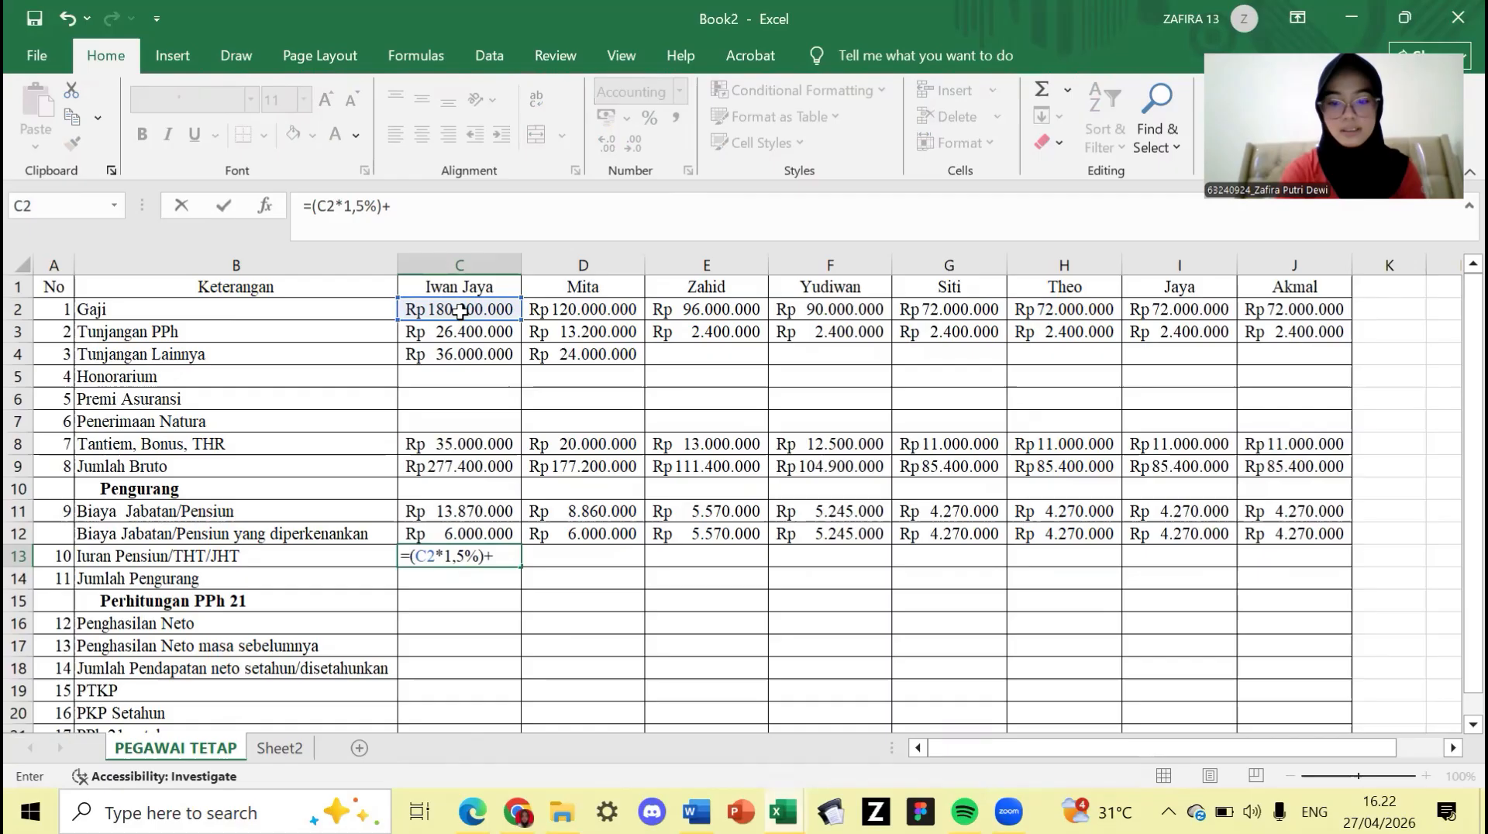
{"action": "type", "text": "("}
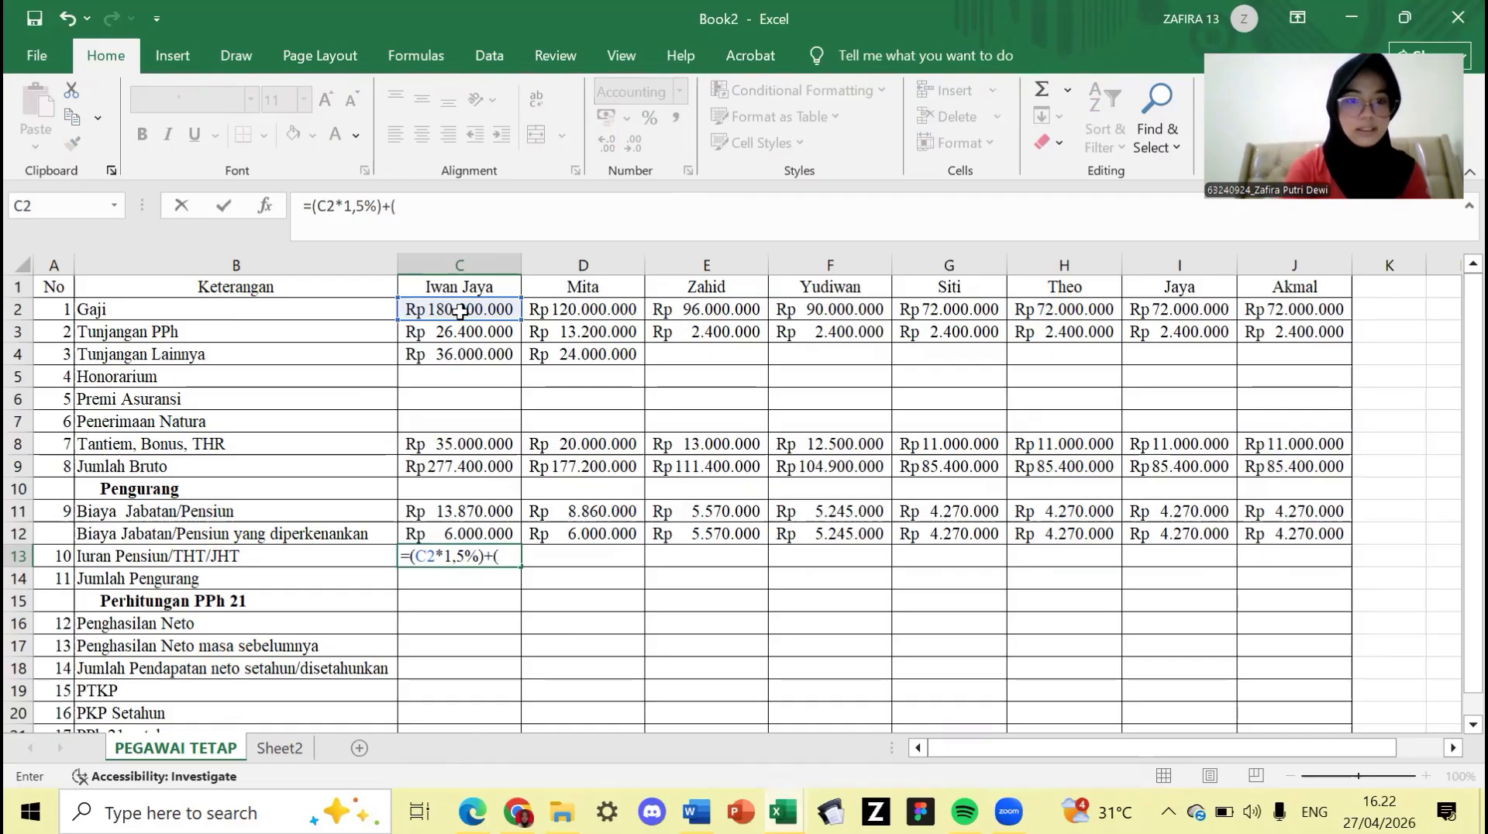
{"action": "left_click", "coordinate": [460, 311]}
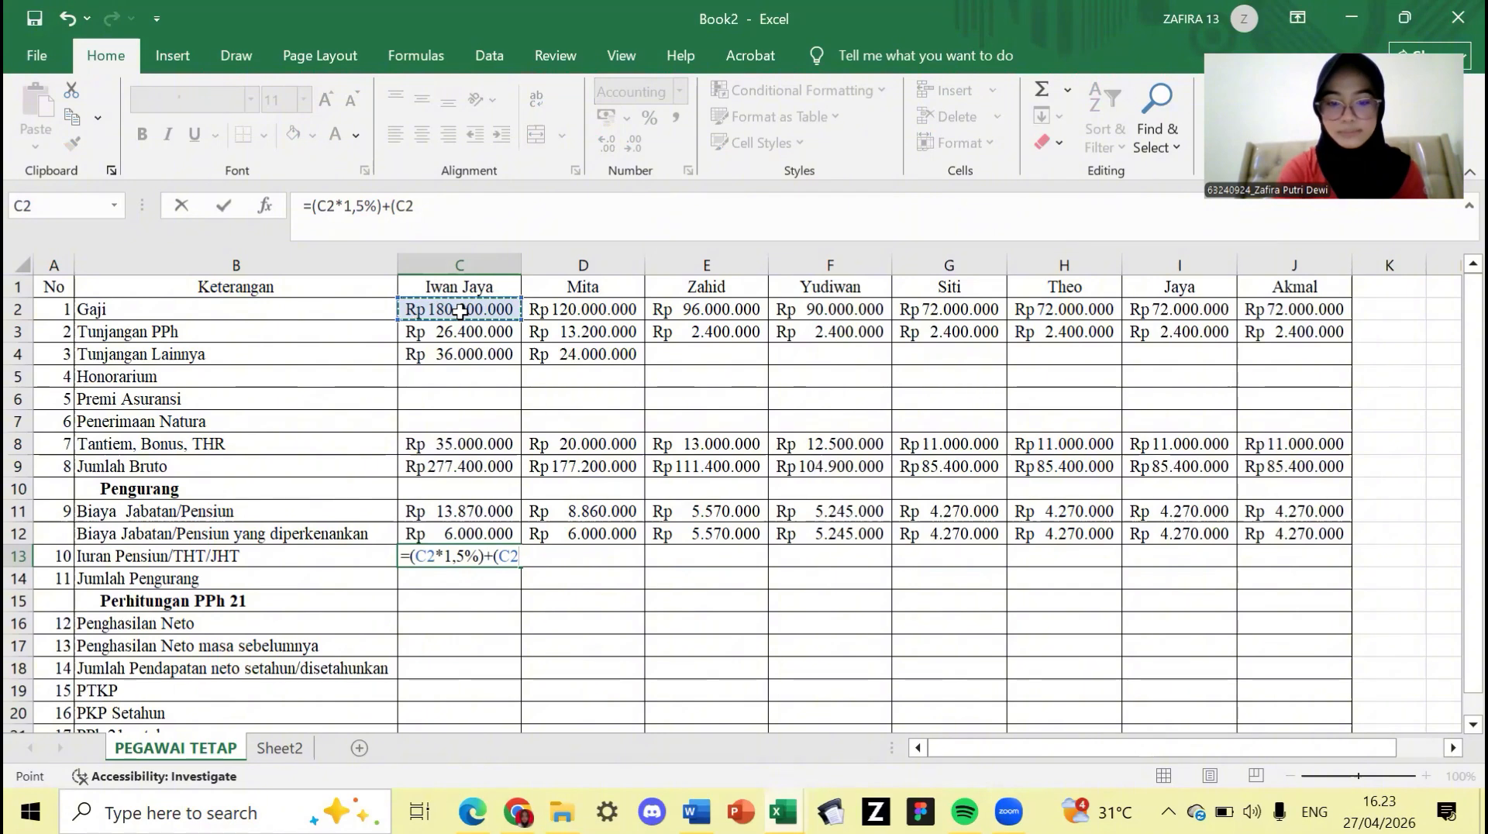
{"action": "type", "text": "*3"}
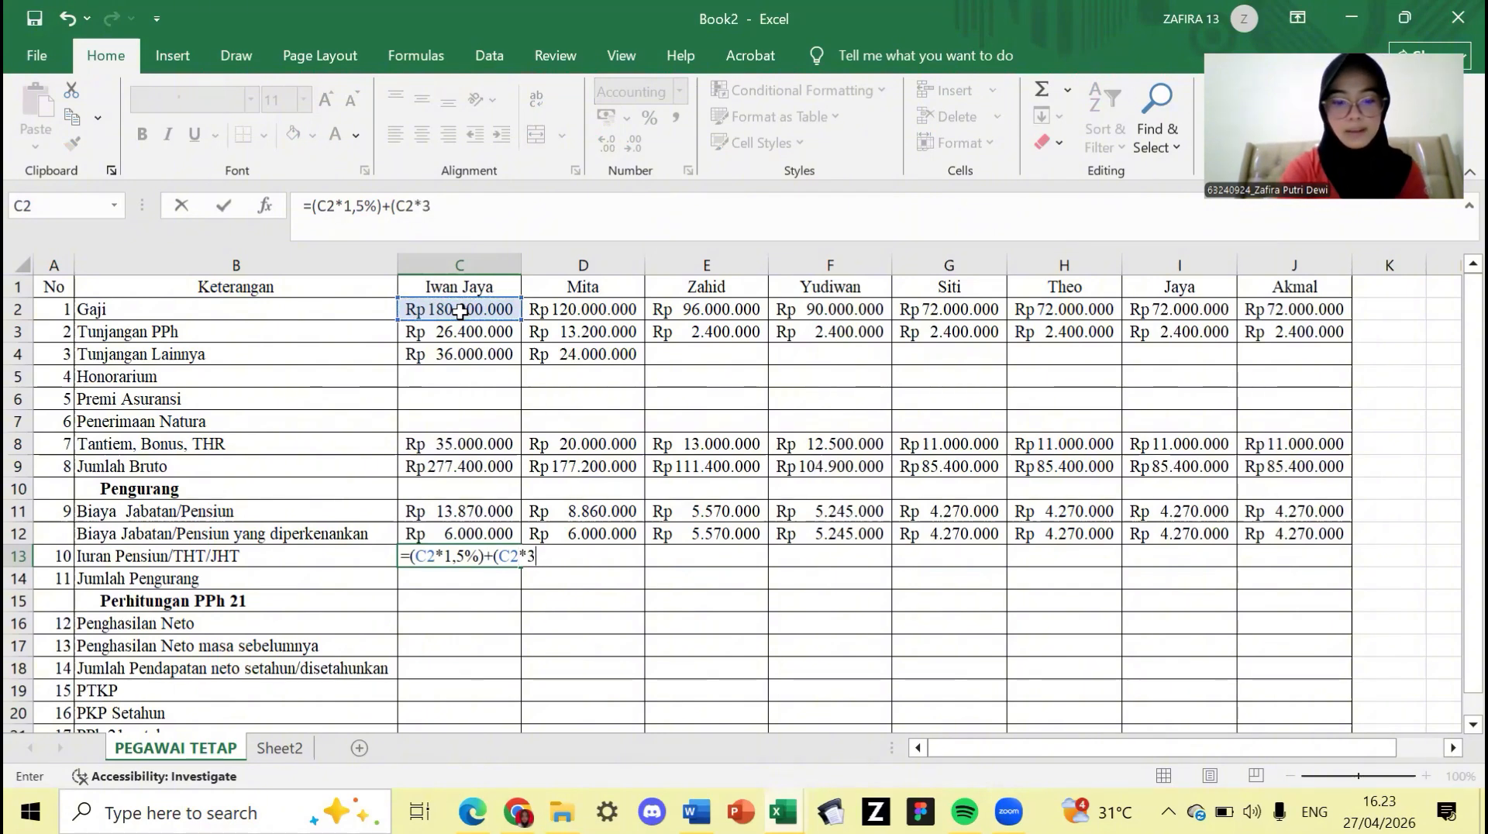
{"action": "type", "text": "%)"}
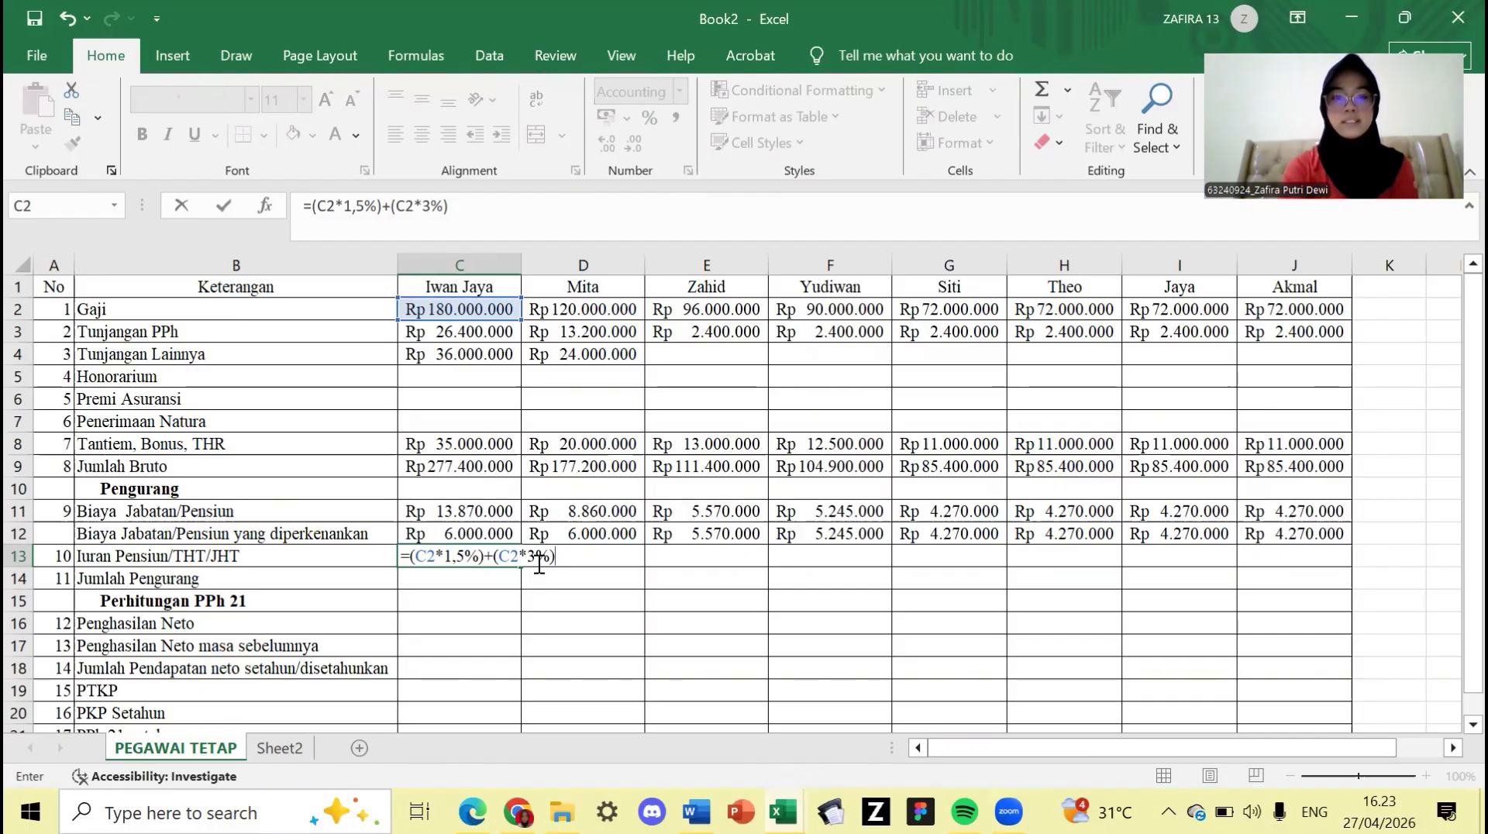
{"action": "key", "text": "Return"}
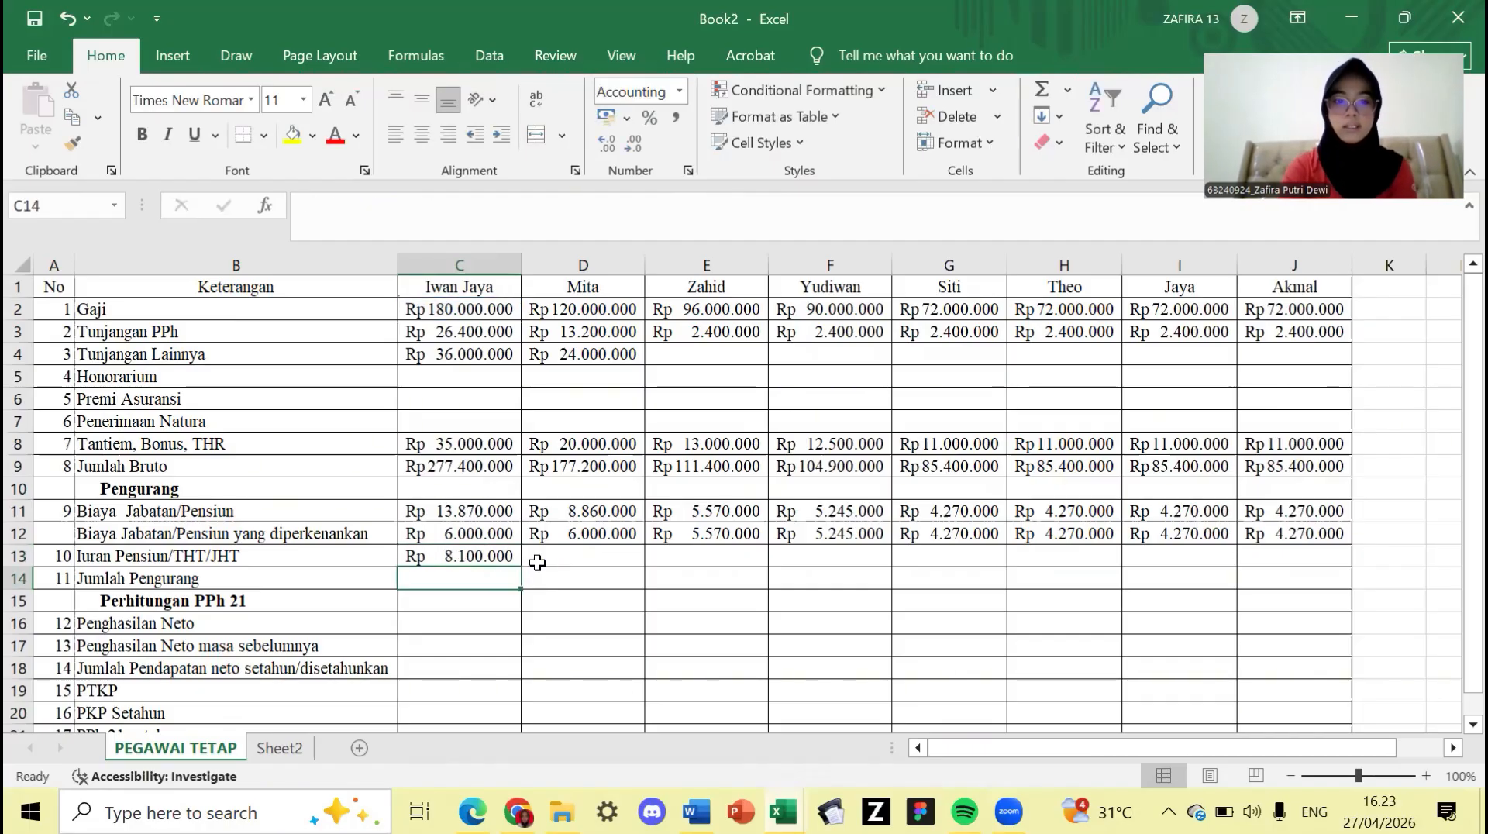
{"action": "left_click", "coordinate": [491, 555]}
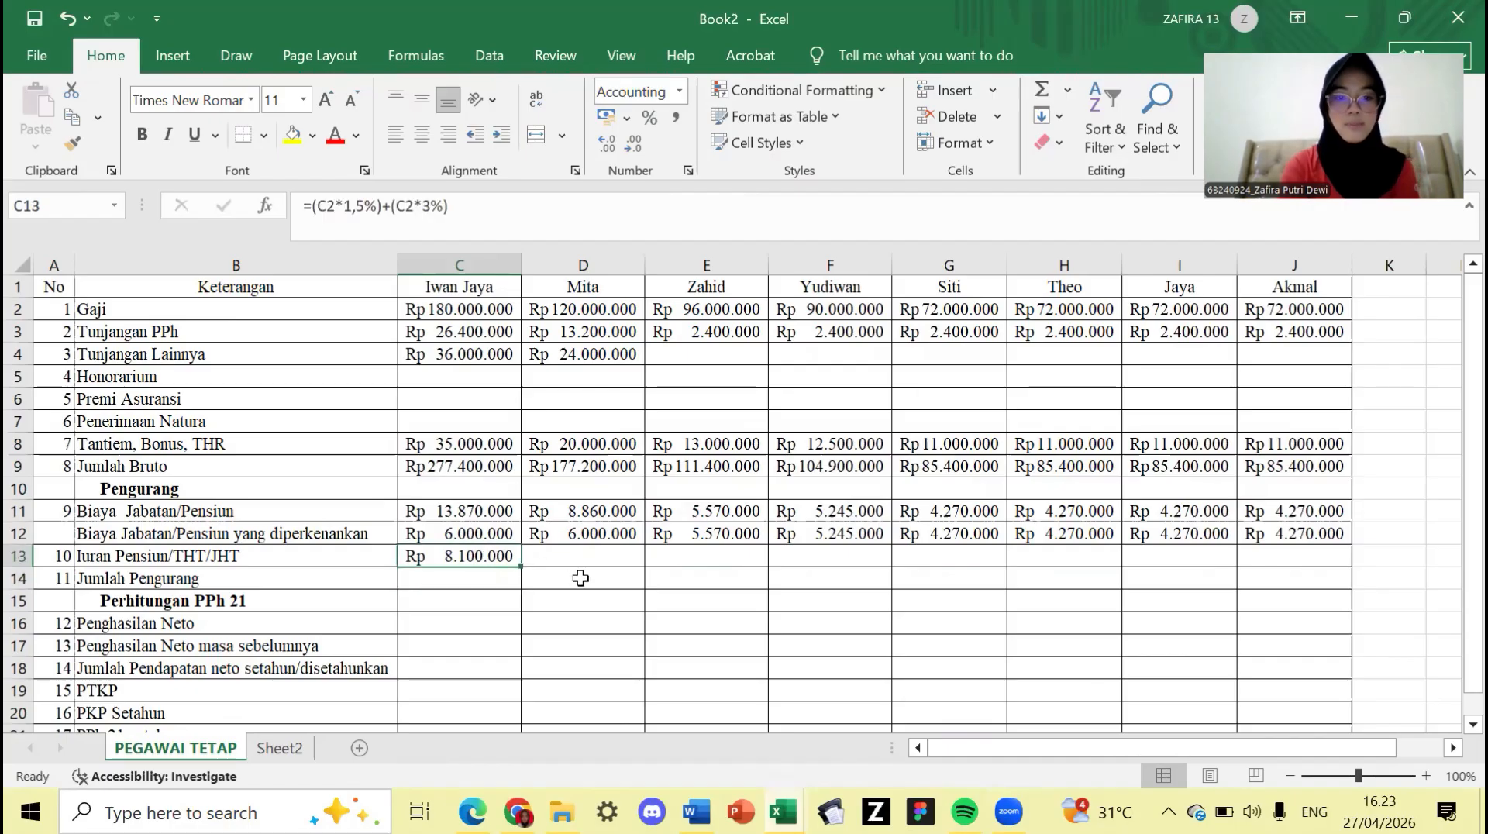
{"action": "left_click_drag", "start_coordinate": [520, 565], "coordinate": [1298, 571]}
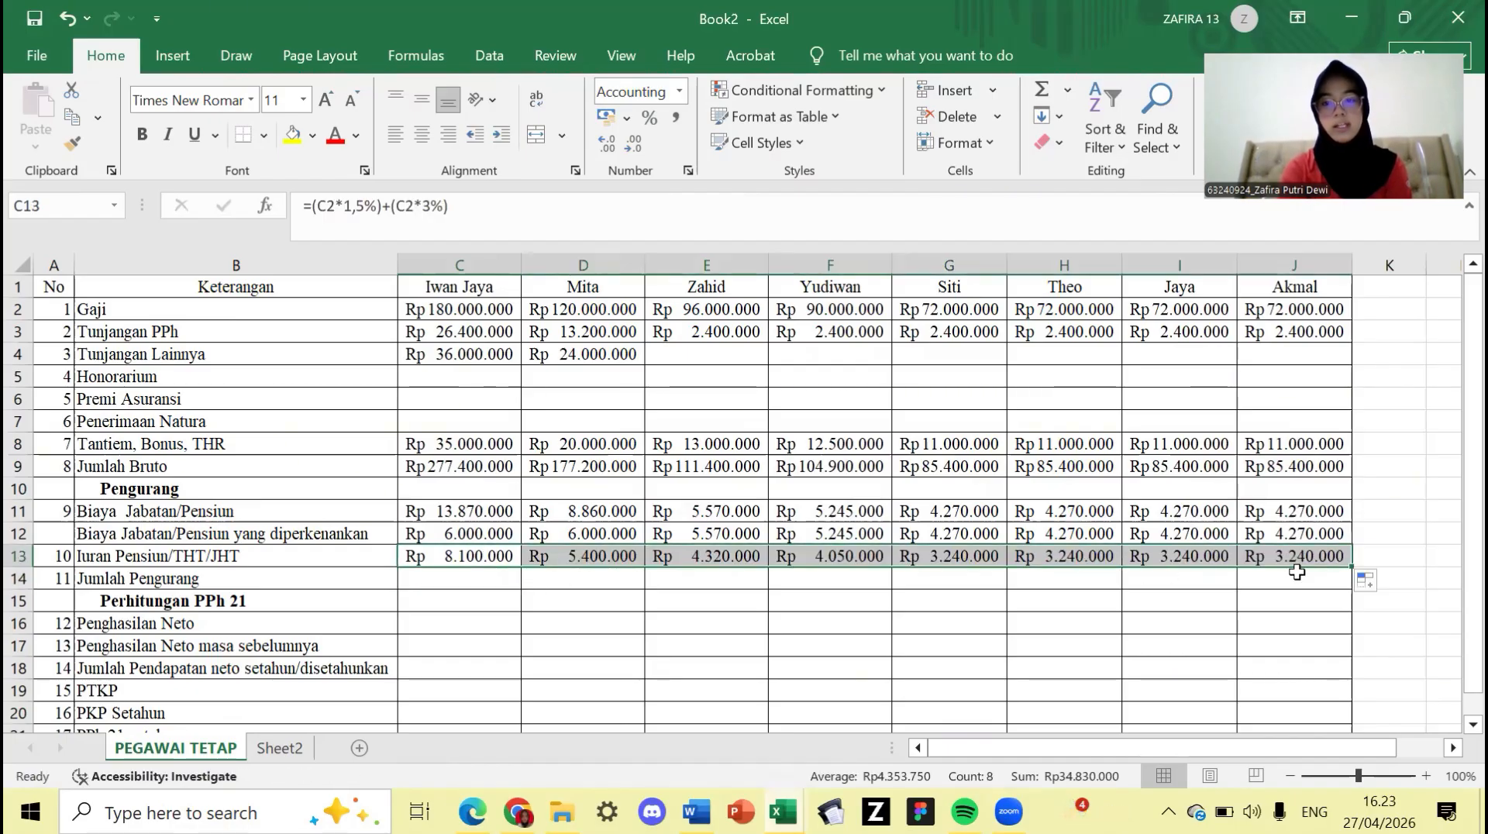
{"action": "double_click", "coordinate": [490, 584]}
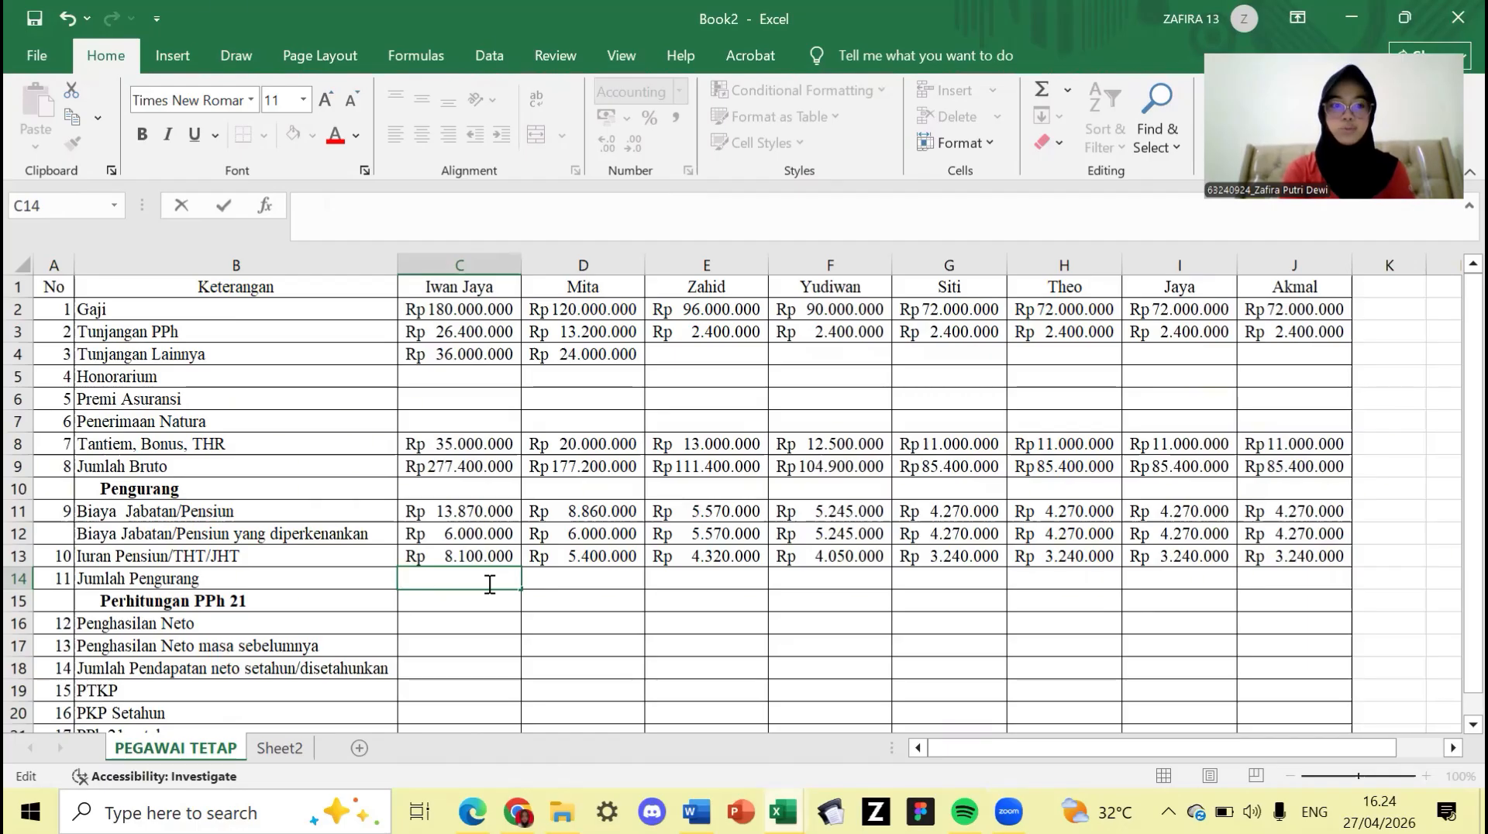
- Enter =SUM(C12:C13) in C14 and fill it across to J14
{"action": "type", "text": "="}
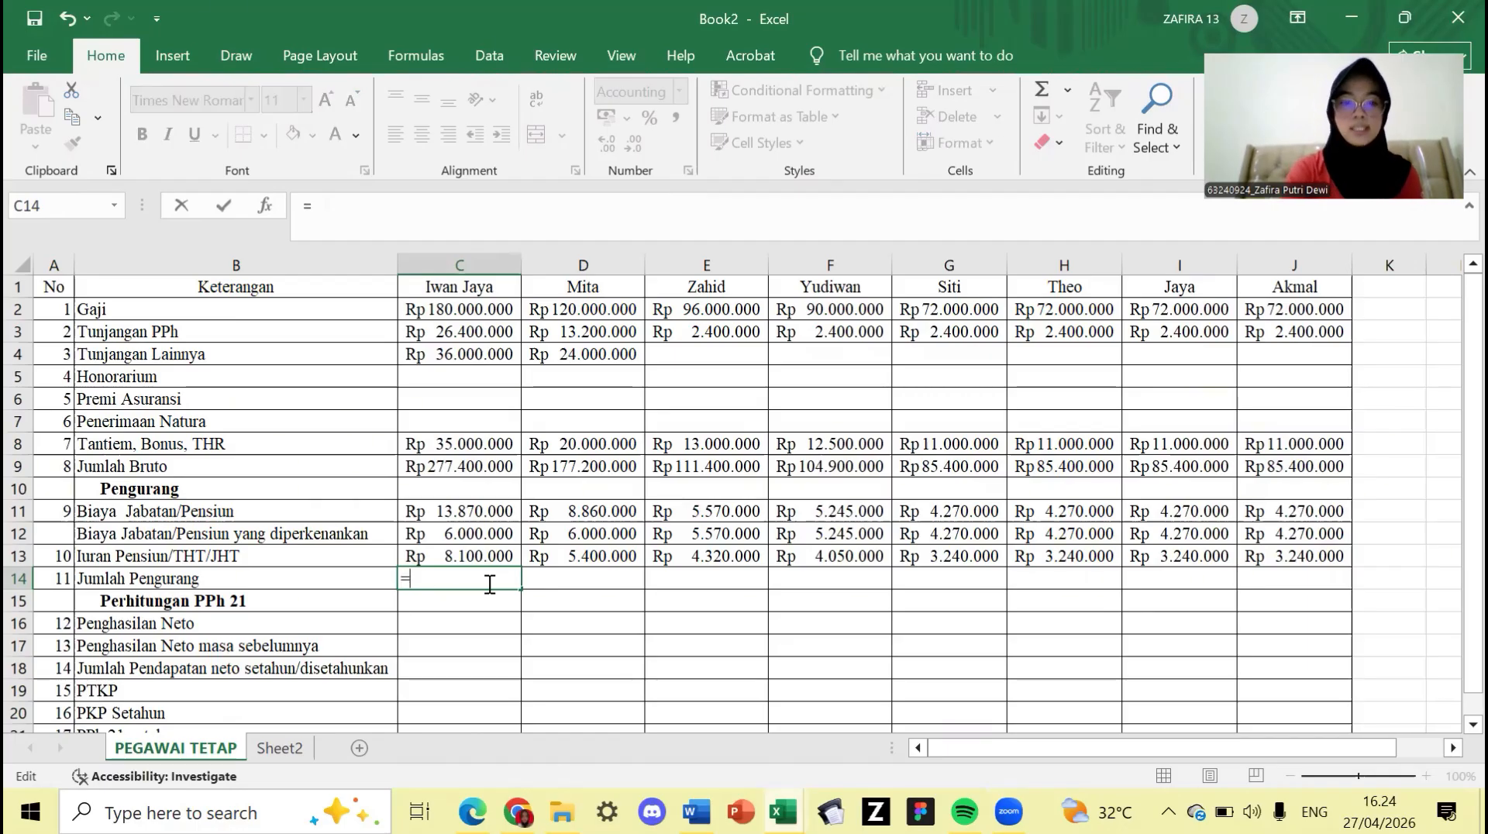
{"action": "type", "text": "SUM"}
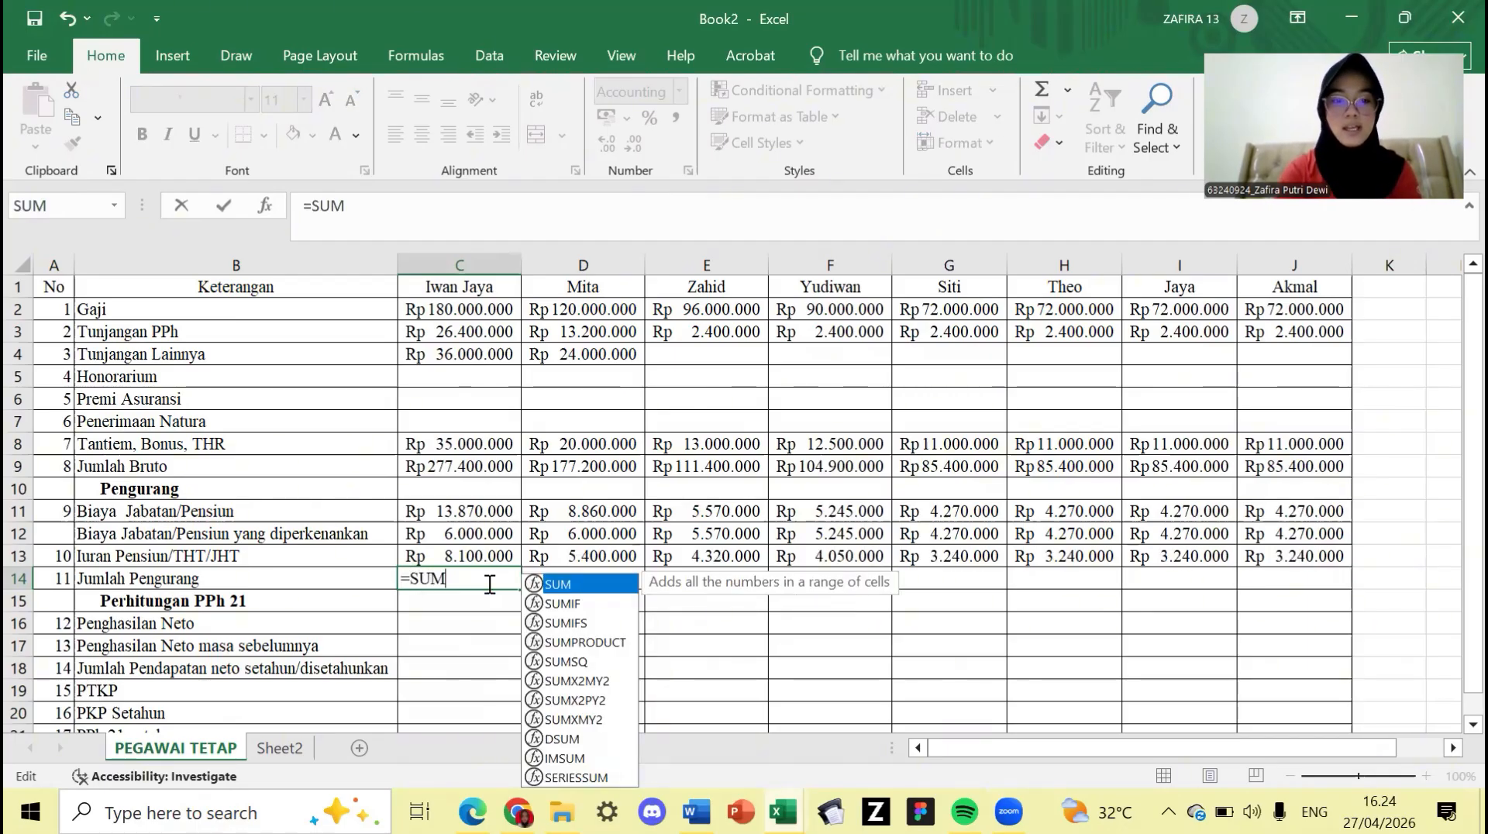
{"action": "double_click", "coordinate": [621, 583]}
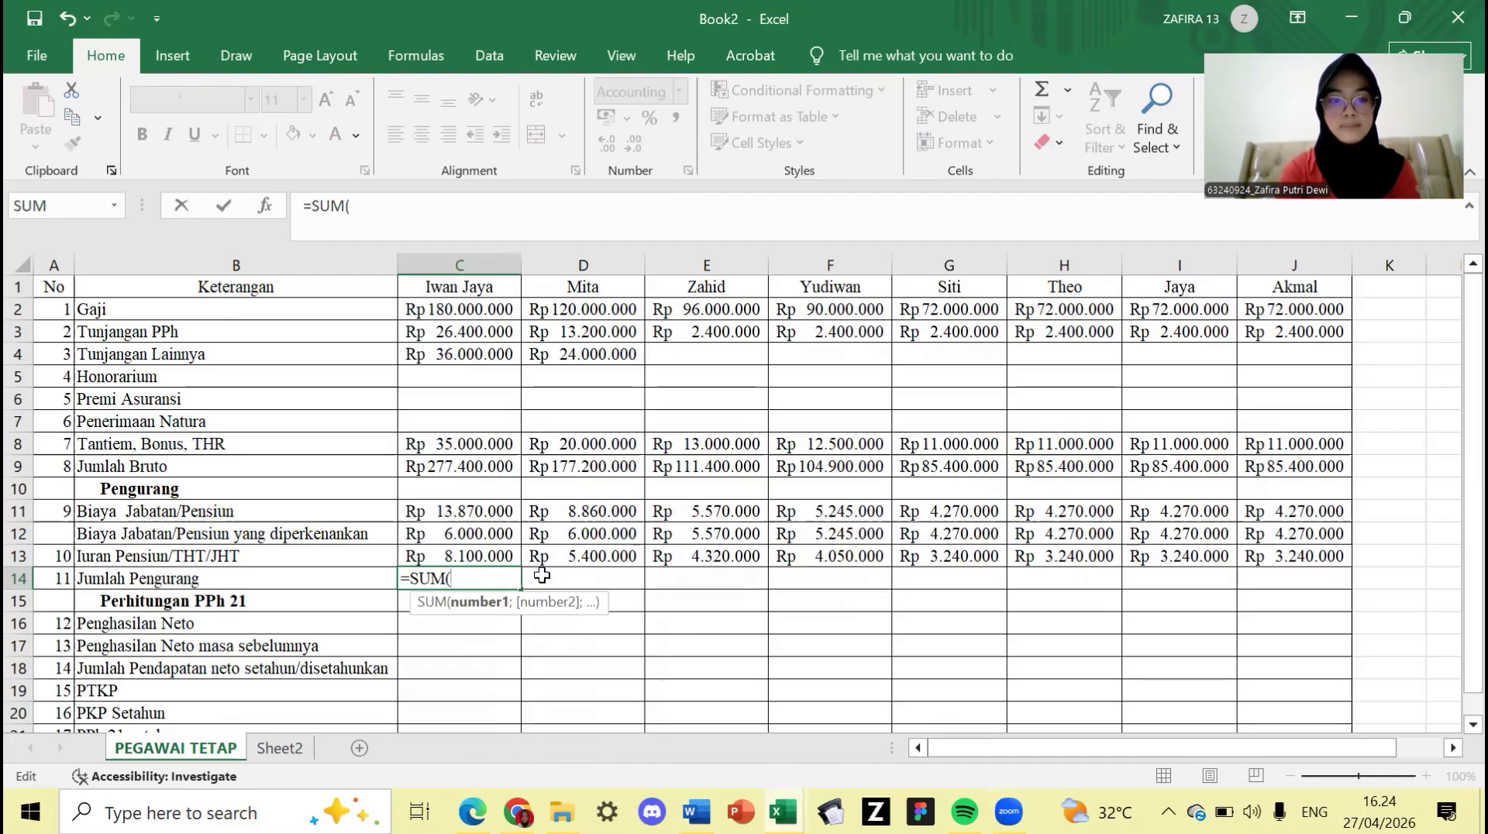
{"action": "left_click_drag", "start_coordinate": [497, 533], "coordinate": [490, 562]}
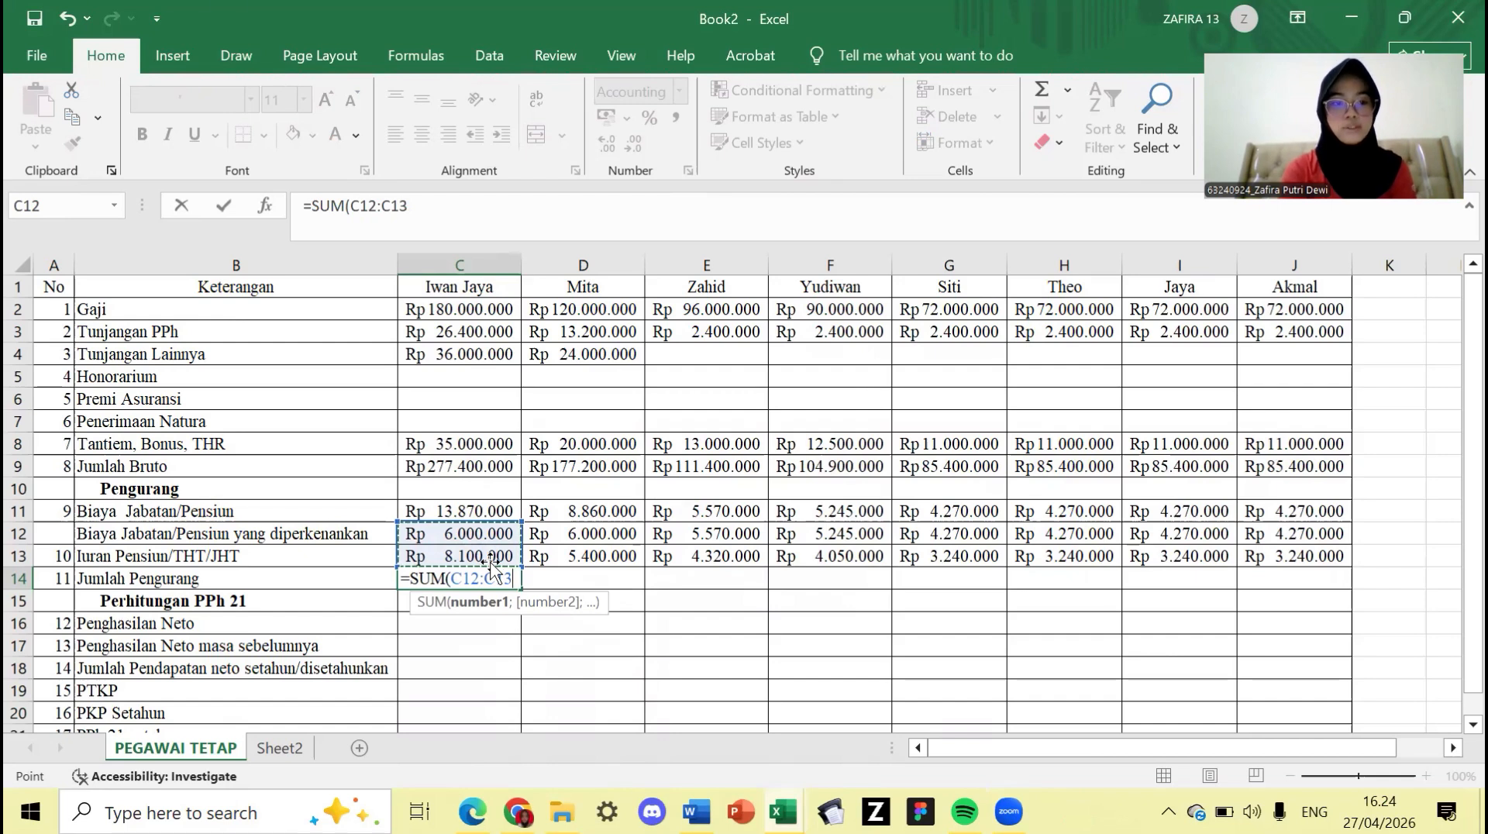
{"action": "key", "text": "Return"}
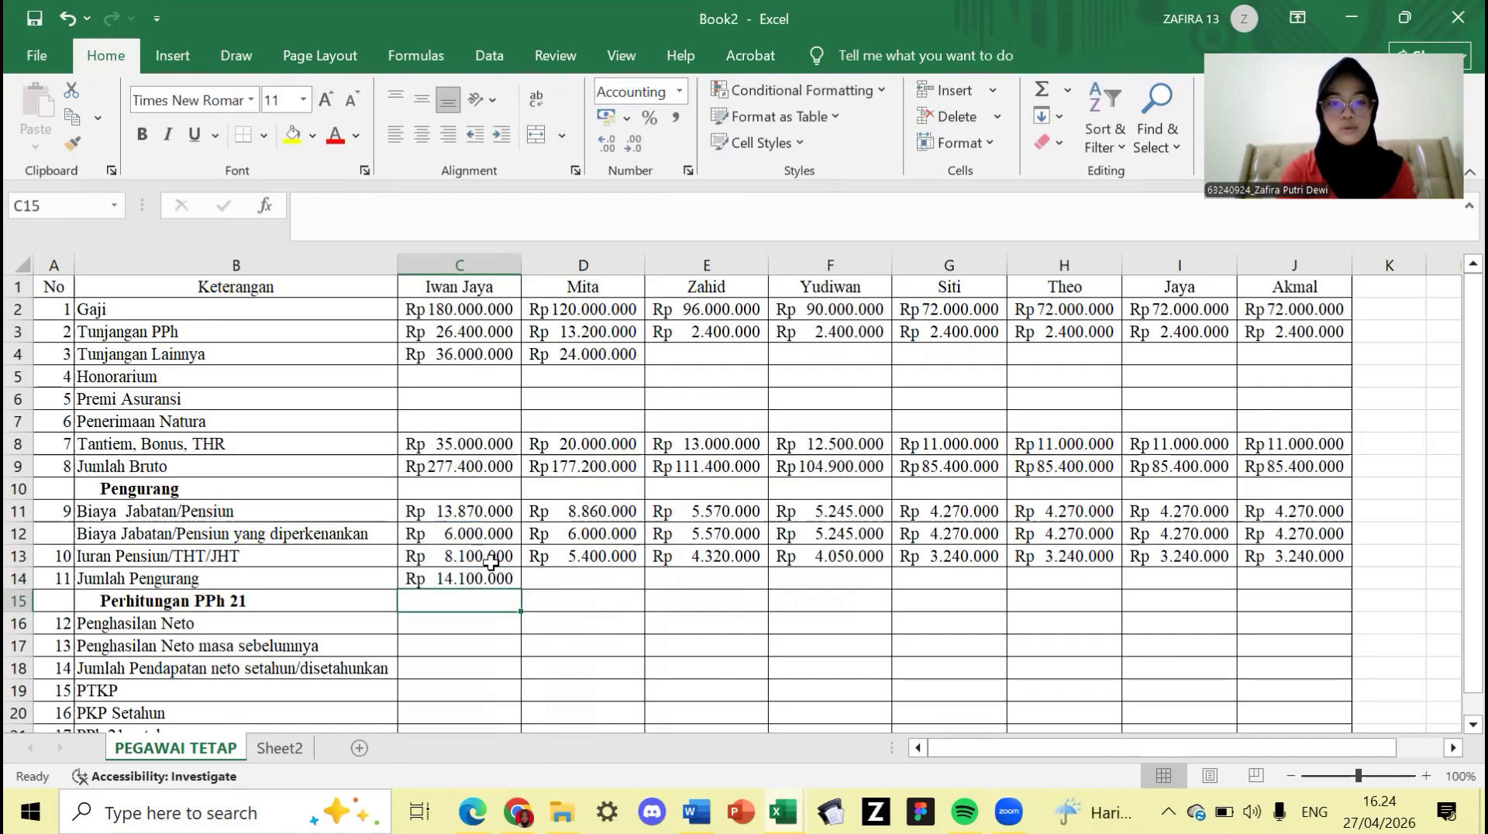
{"action": "left_click_drag", "start_coordinate": [496, 580], "coordinate": [1269, 577]}
{"action": "scroll", "coordinate": [858, 669], "scroll_direction": "left", "scroll_amount": 1}
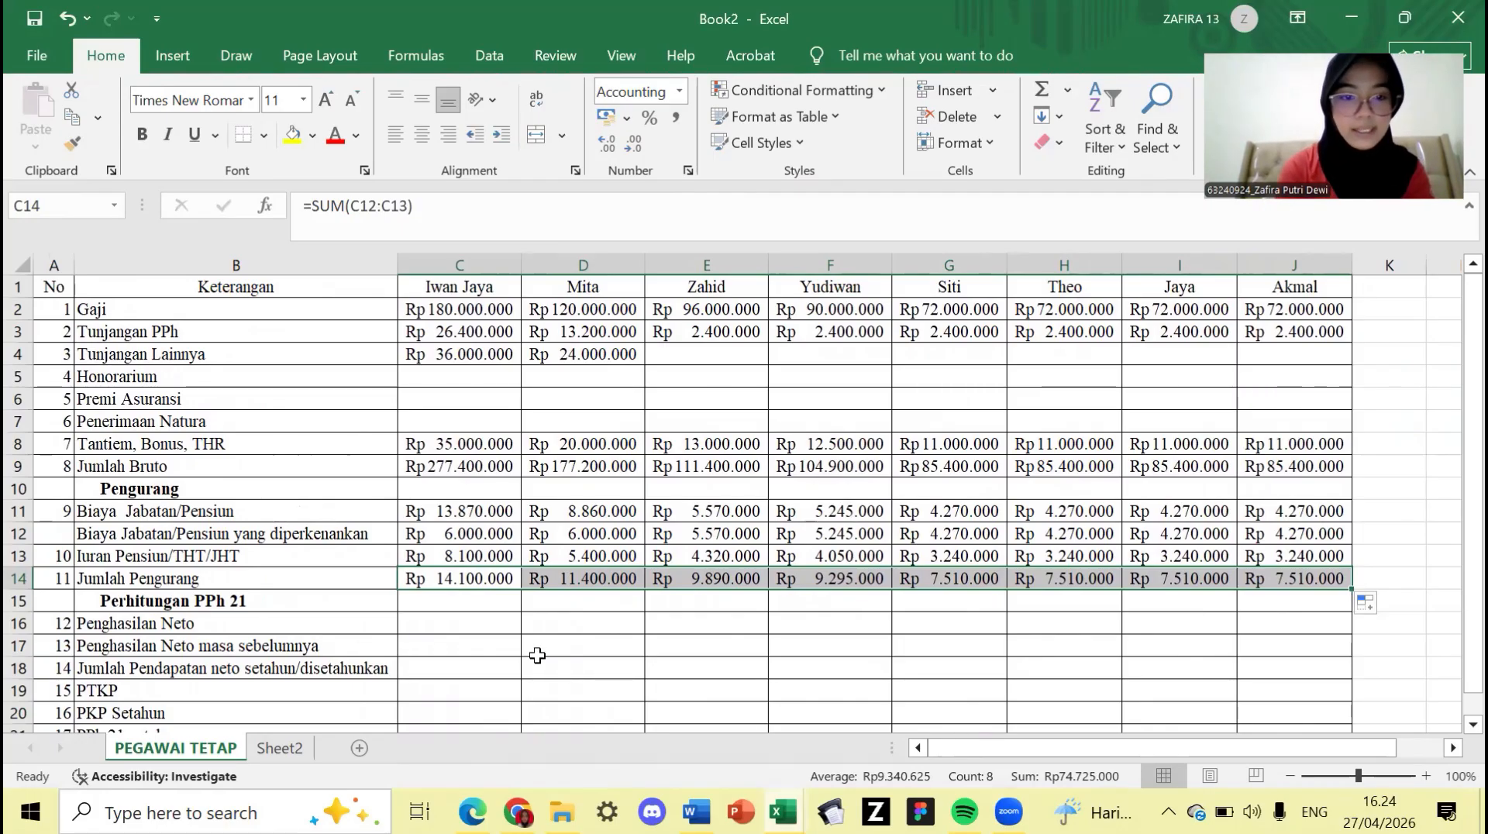
{"action": "left_click", "coordinate": [465, 624]}
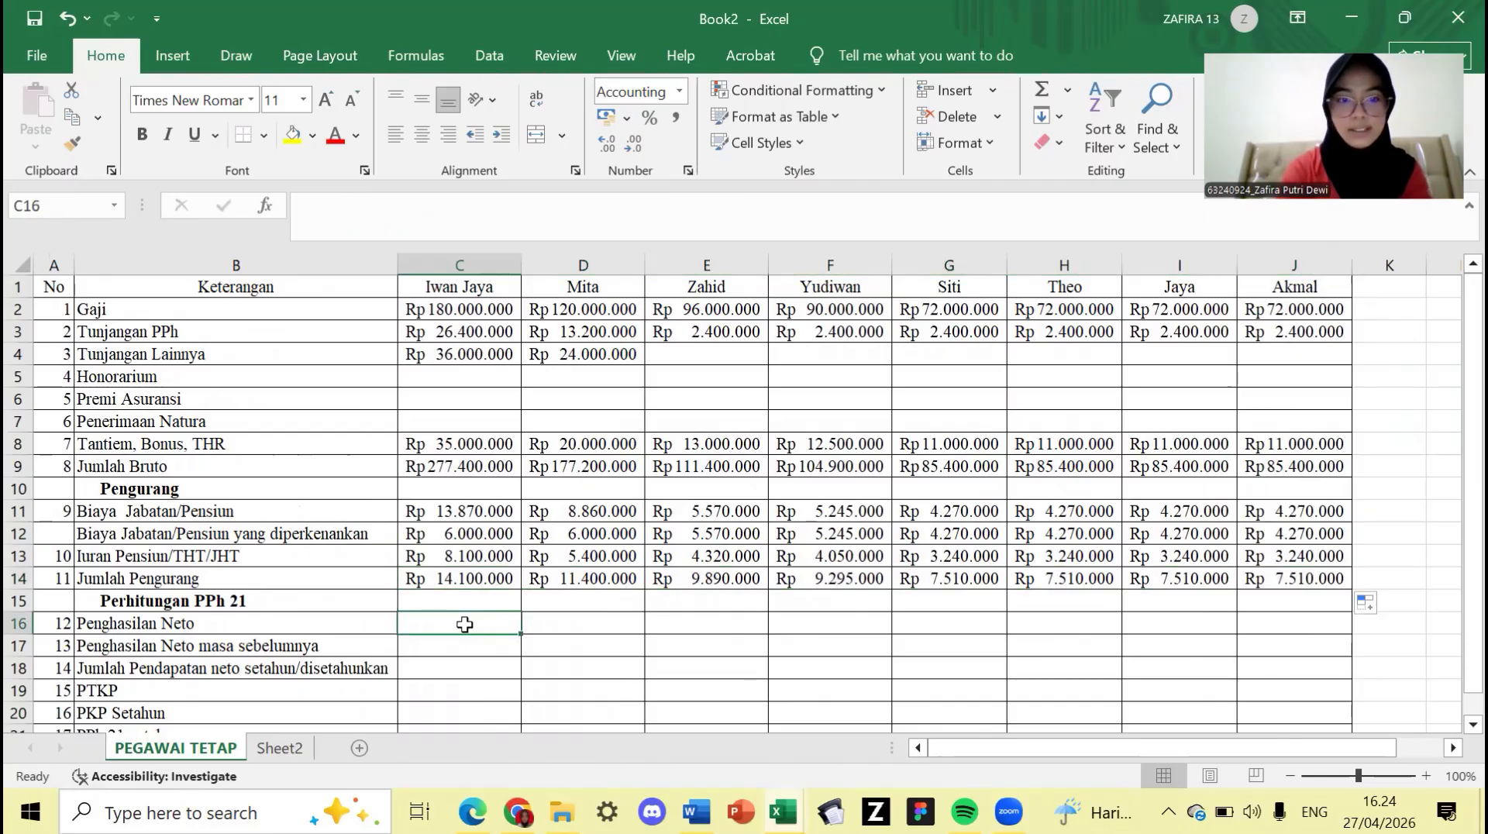
- Enter =C9-C14 in C16 and fill it across to J16
{"action": "type", "text": "="}
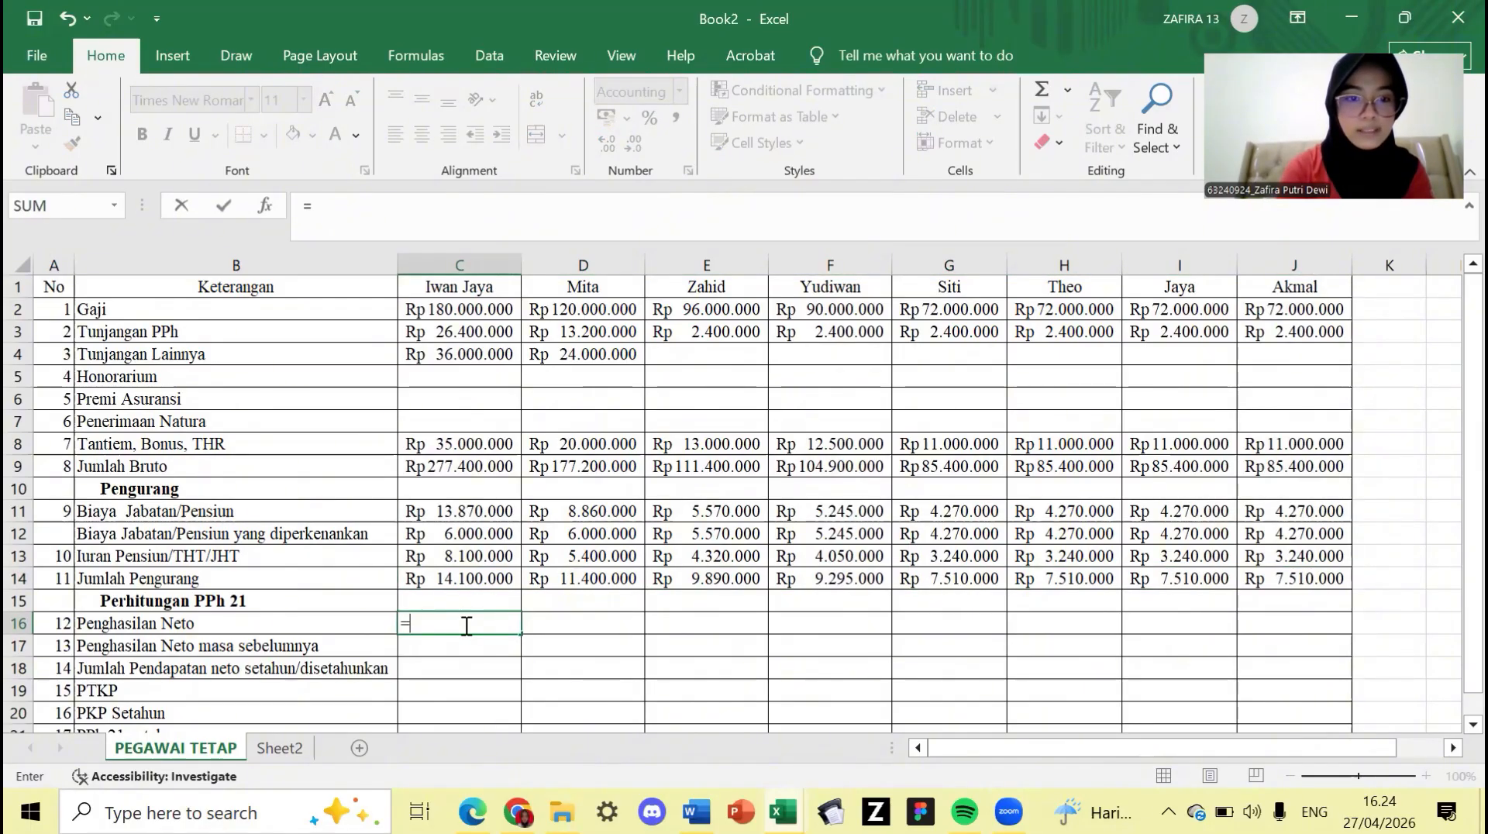
{"action": "left_click", "coordinate": [477, 469]}
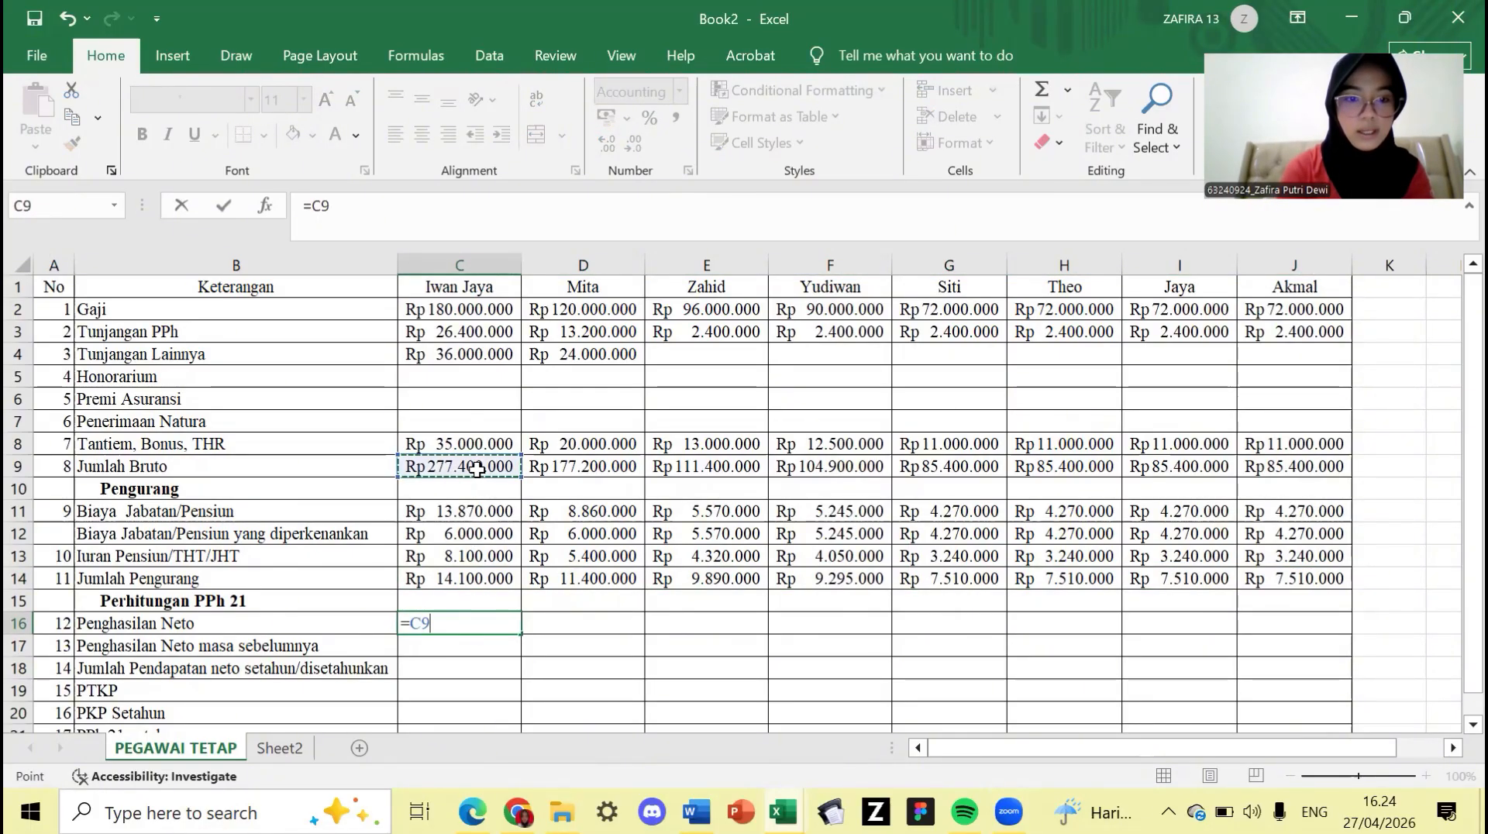
{"action": "type", "text": "-"}
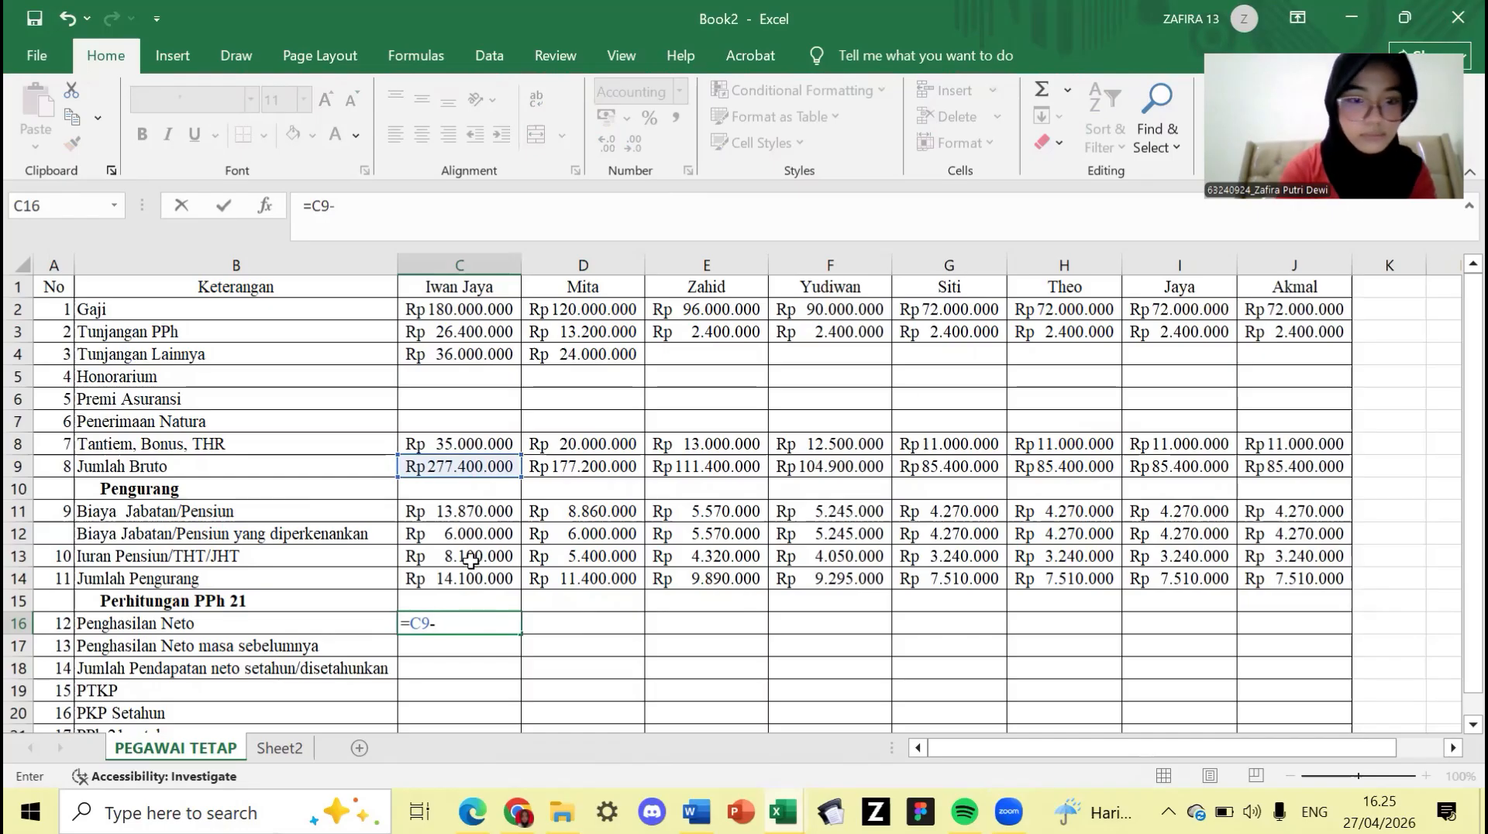
{"action": "left_click", "coordinate": [467, 553]}
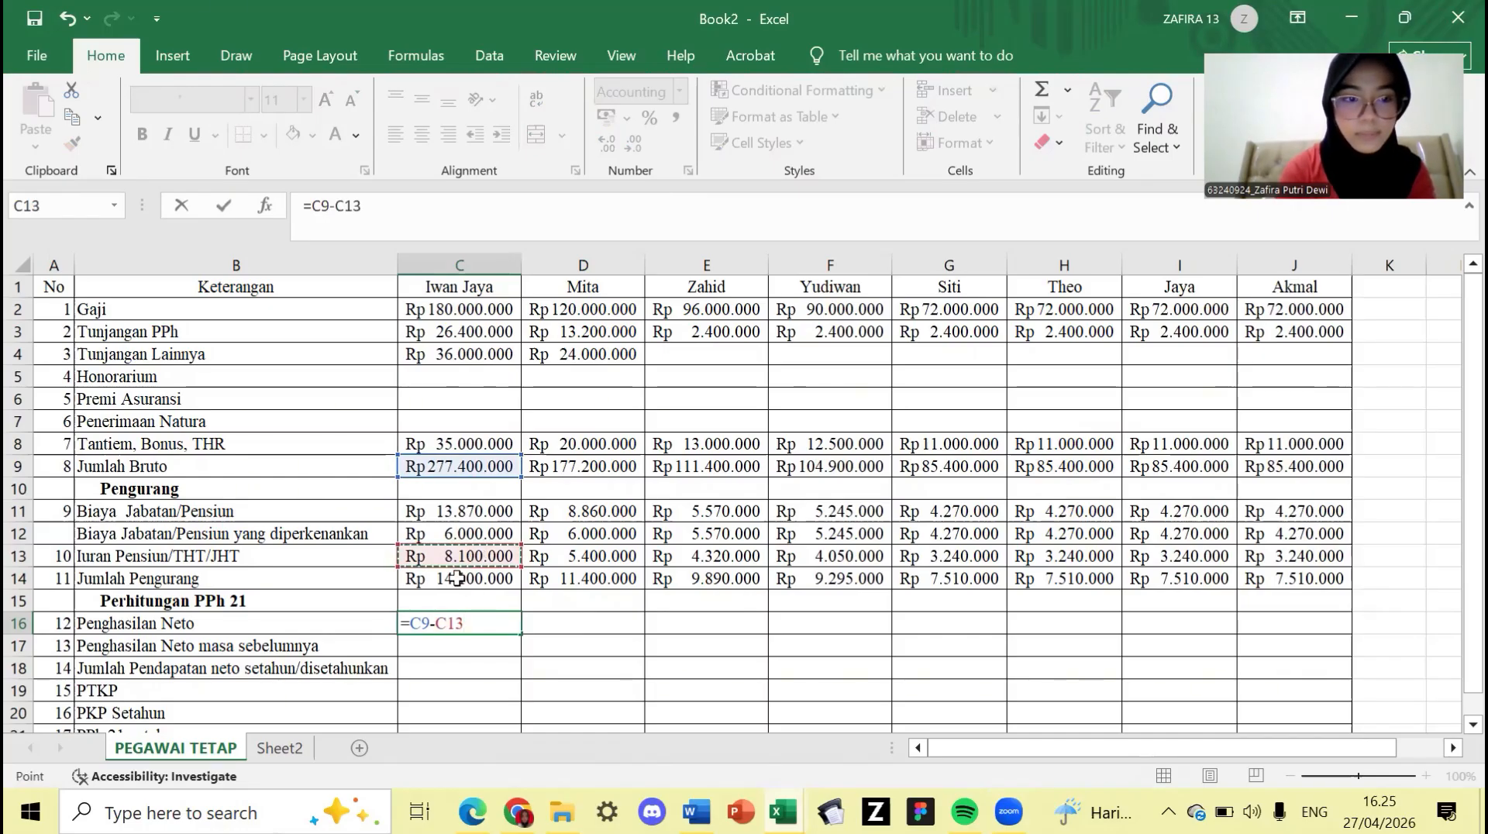
{"action": "left_click", "coordinate": [459, 577]}
{"action": "key", "text": "Return"}
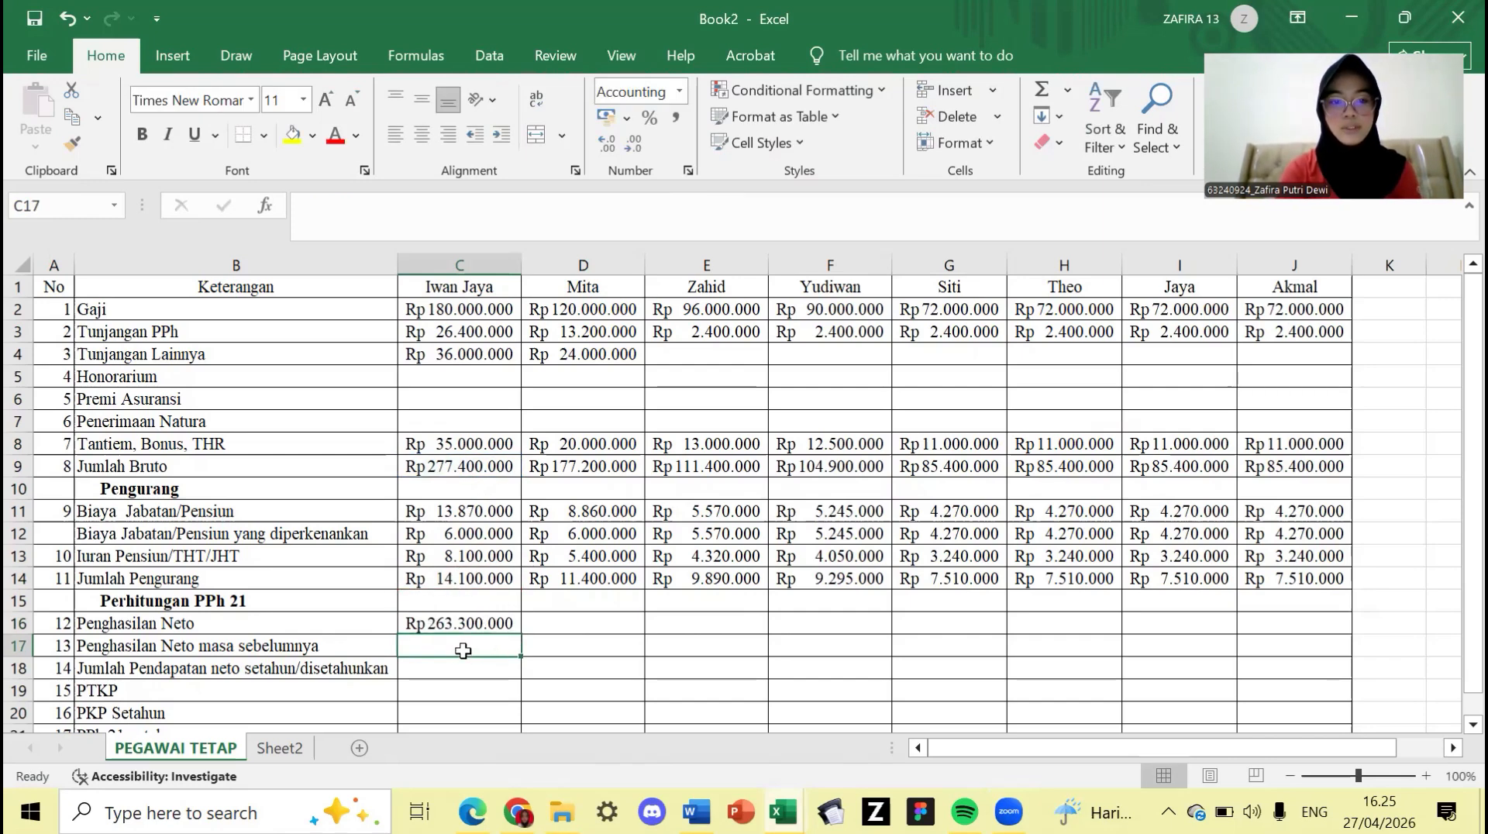
{"action": "left_click", "coordinate": [496, 622]}
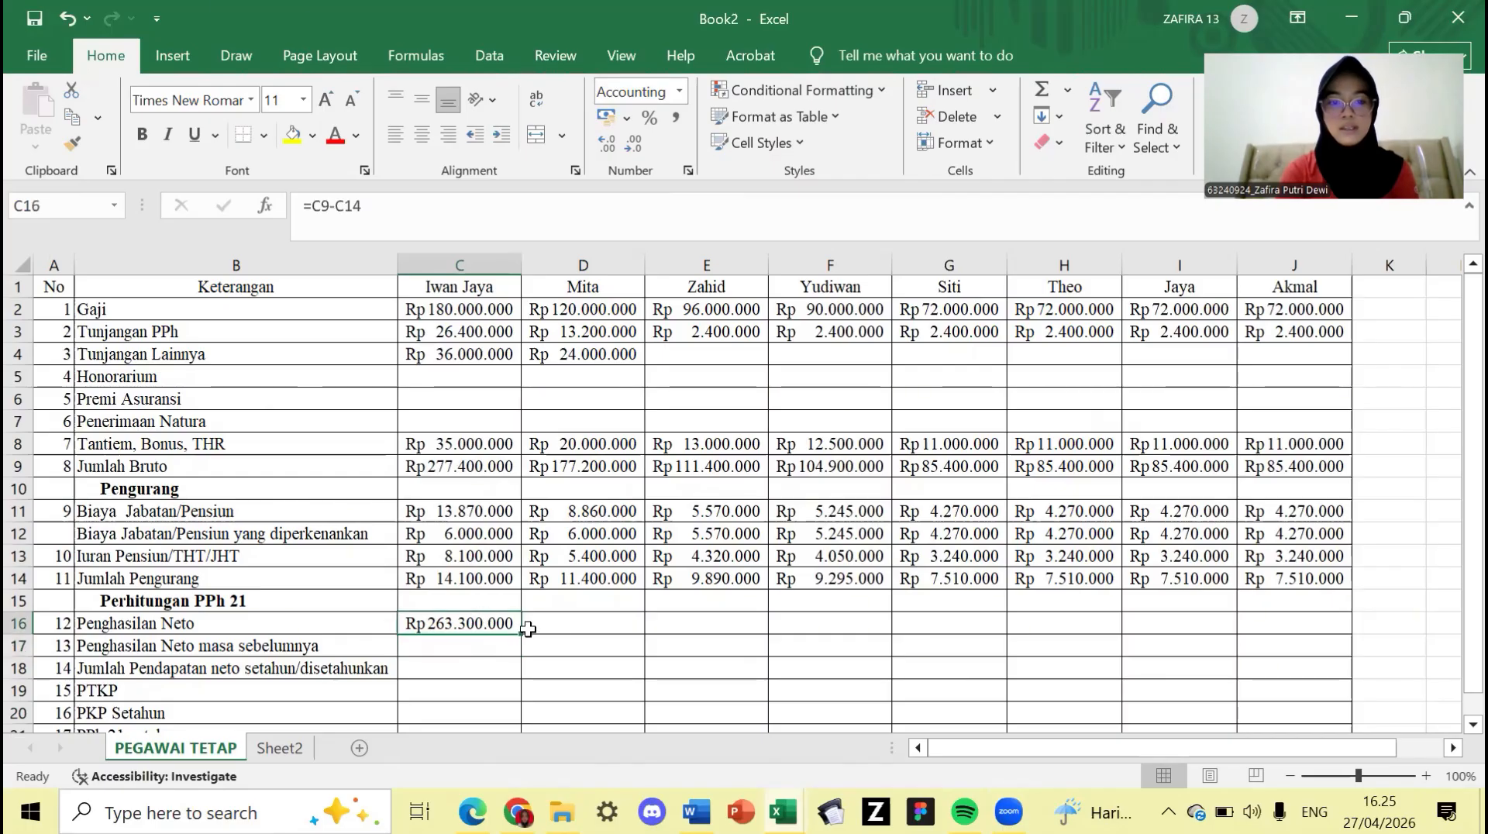
{"action": "left_click_drag", "start_coordinate": [521, 635], "coordinate": [1301, 643]}
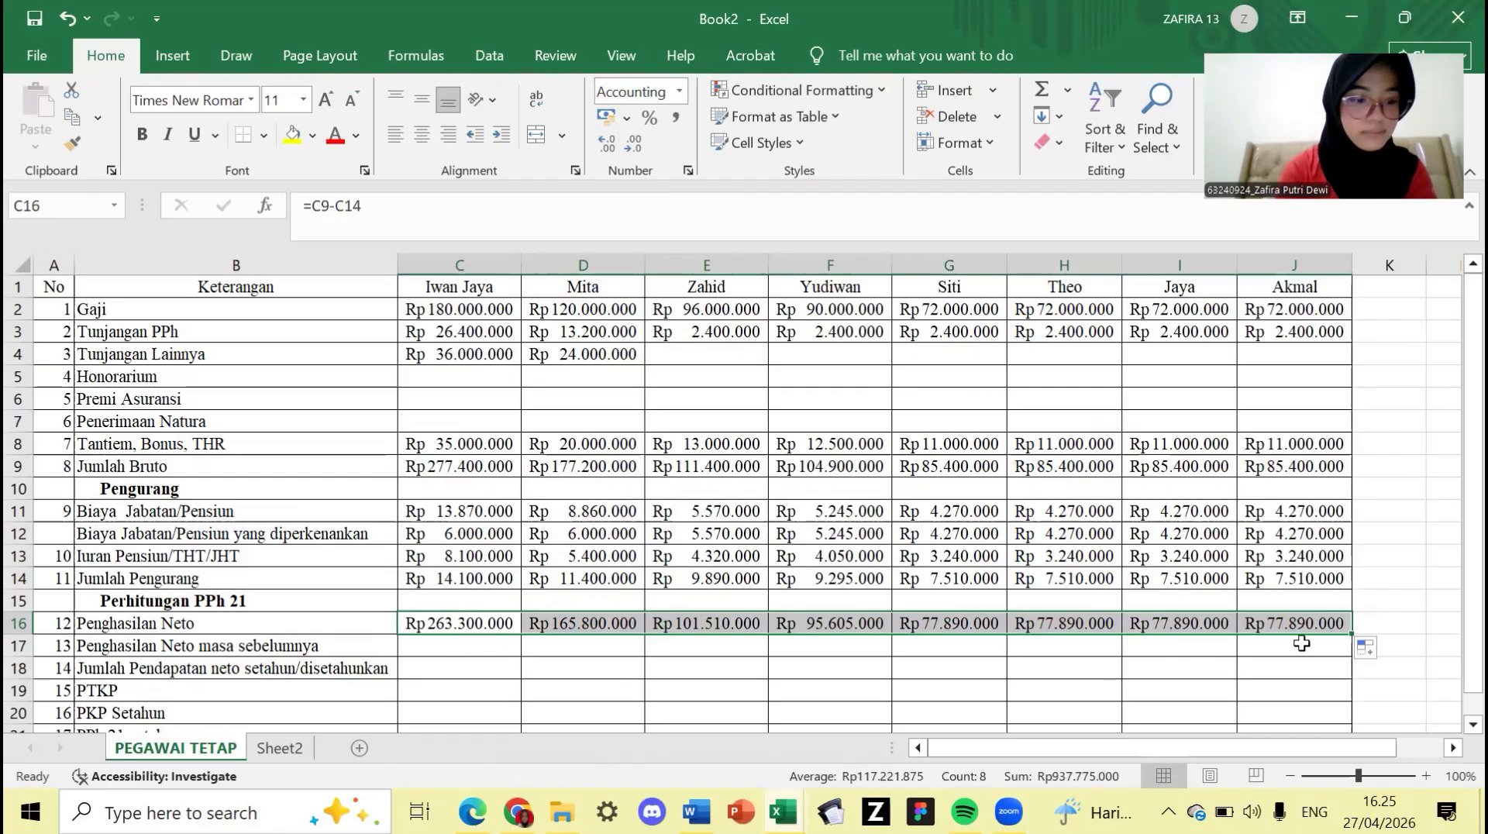
{"action": "left_click", "coordinate": [433, 664]}
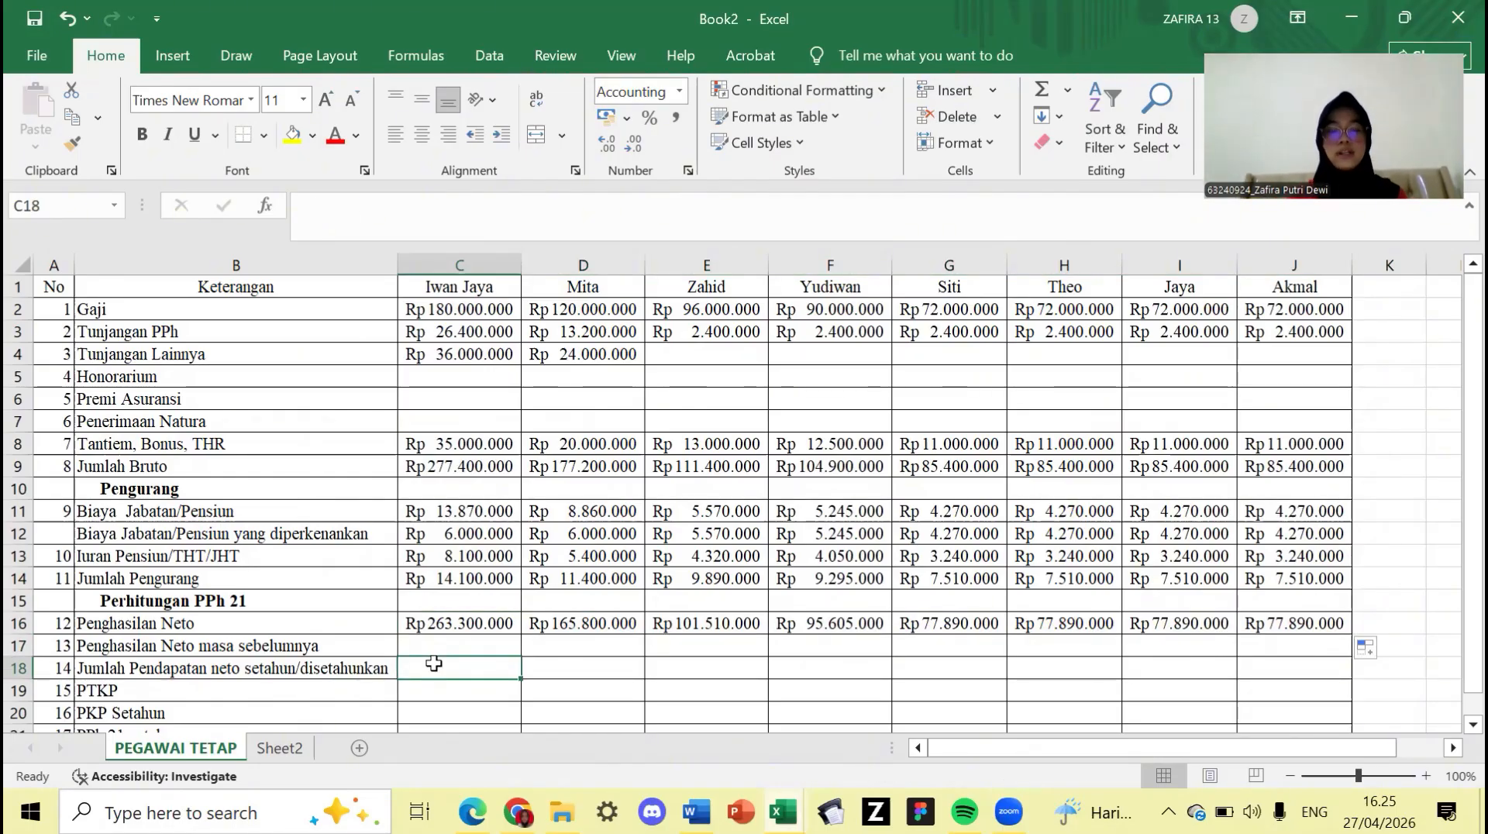
- Set C18, D18 and E18 to equal the Penghasilan Neto values in C16, D16 and E16
{"action": "type", "text": "="}
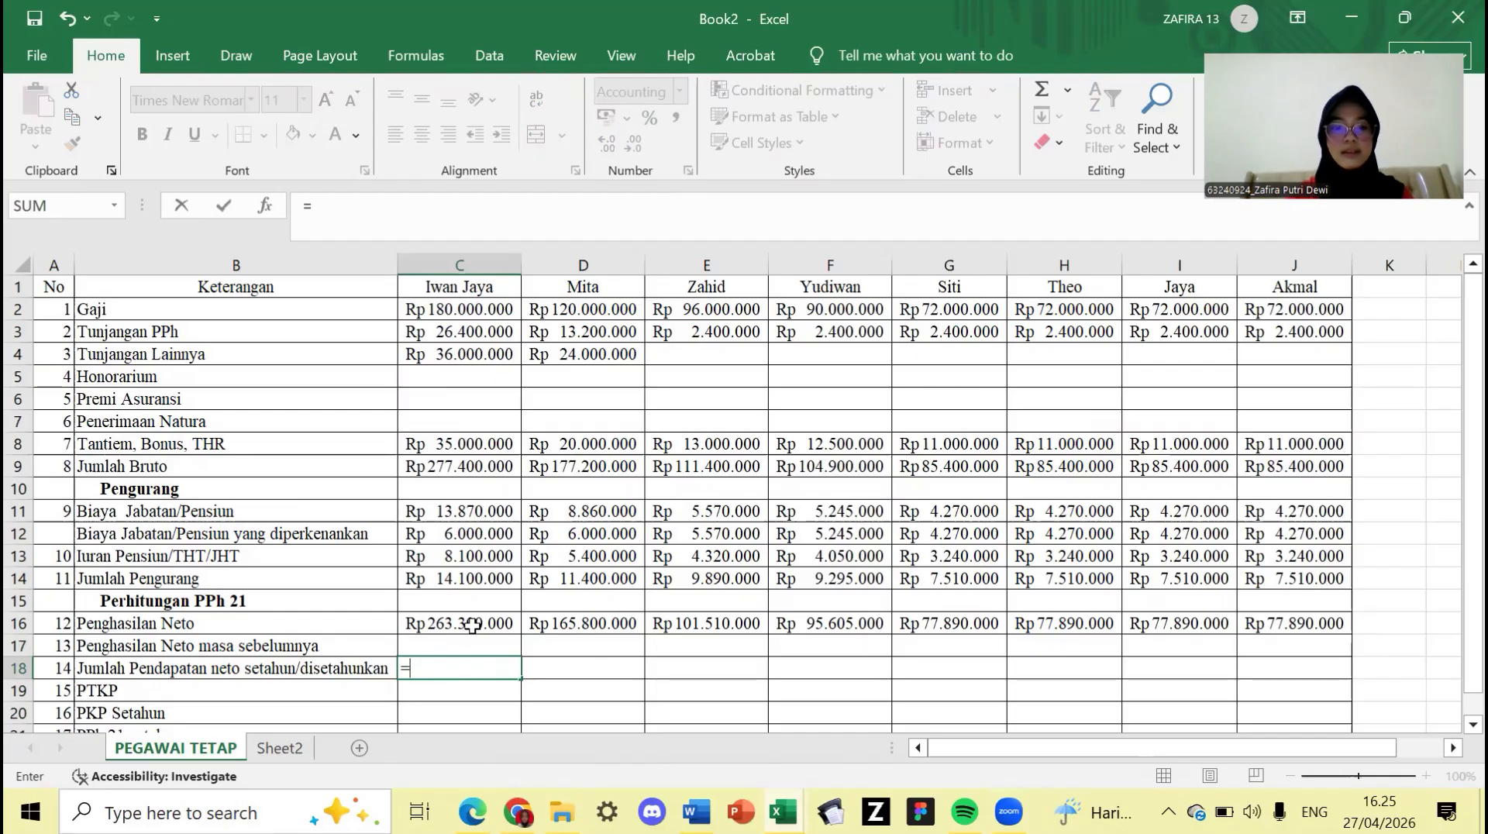
{"action": "left_click", "coordinate": [472, 625]}
{"action": "key", "text": "Return"}
{"action": "key", "text": "Right"}
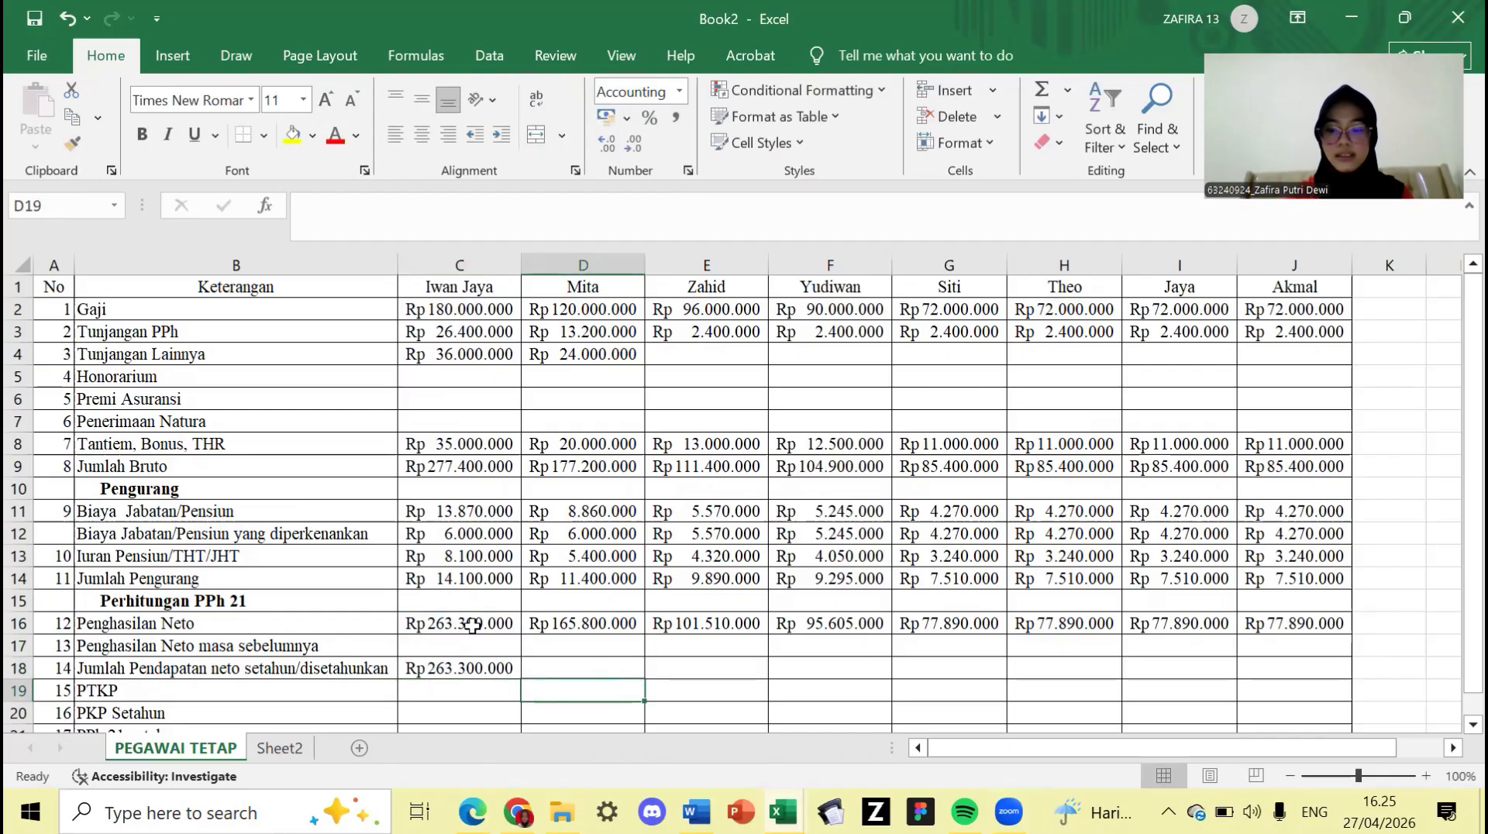
{"action": "key", "text": "Up"}
{"action": "type", "text": "="}
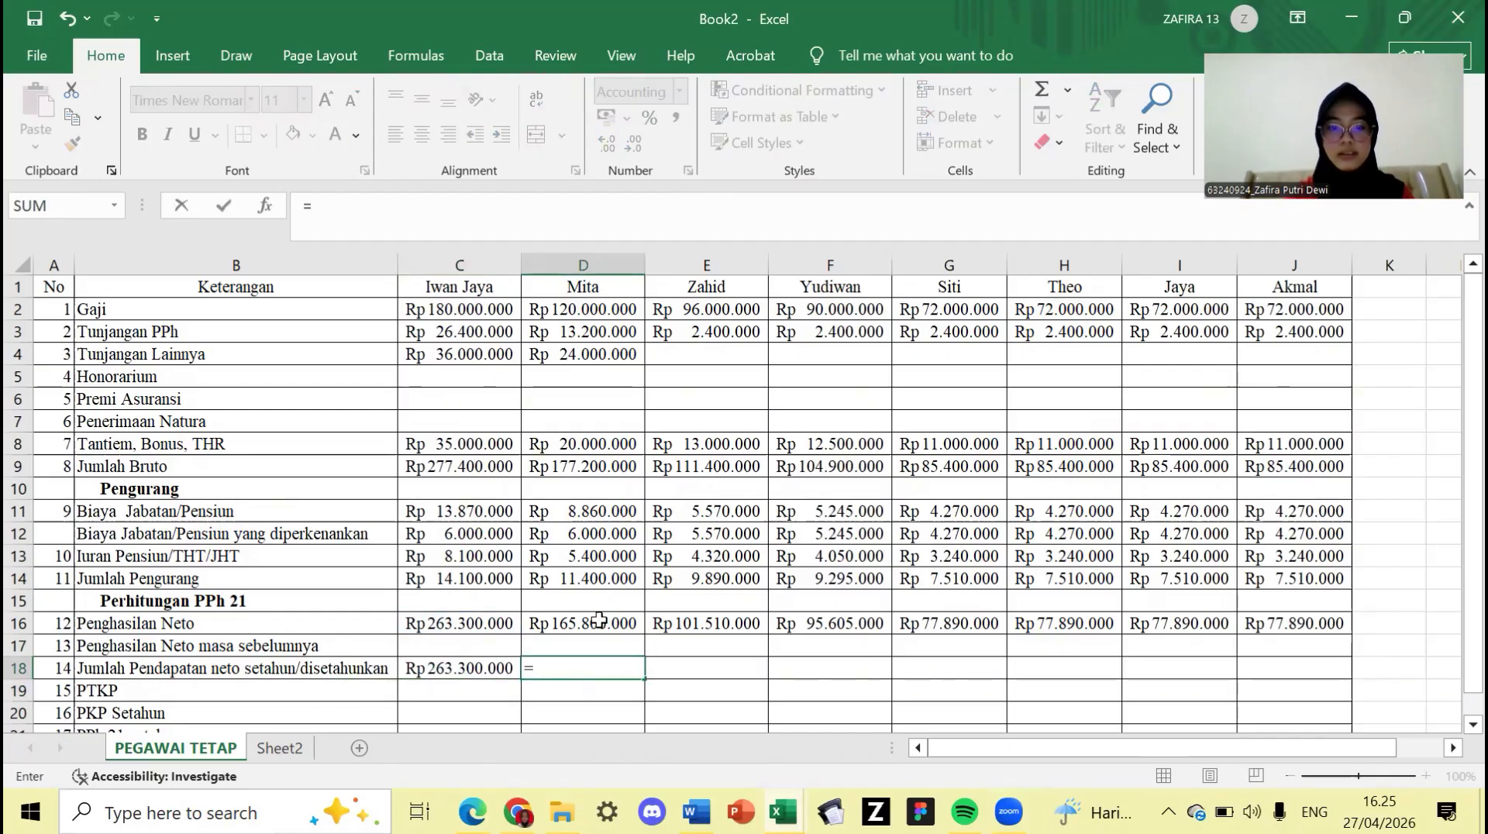
{"action": "left_click", "coordinate": [600, 622]}
{"action": "key", "text": "Return"}
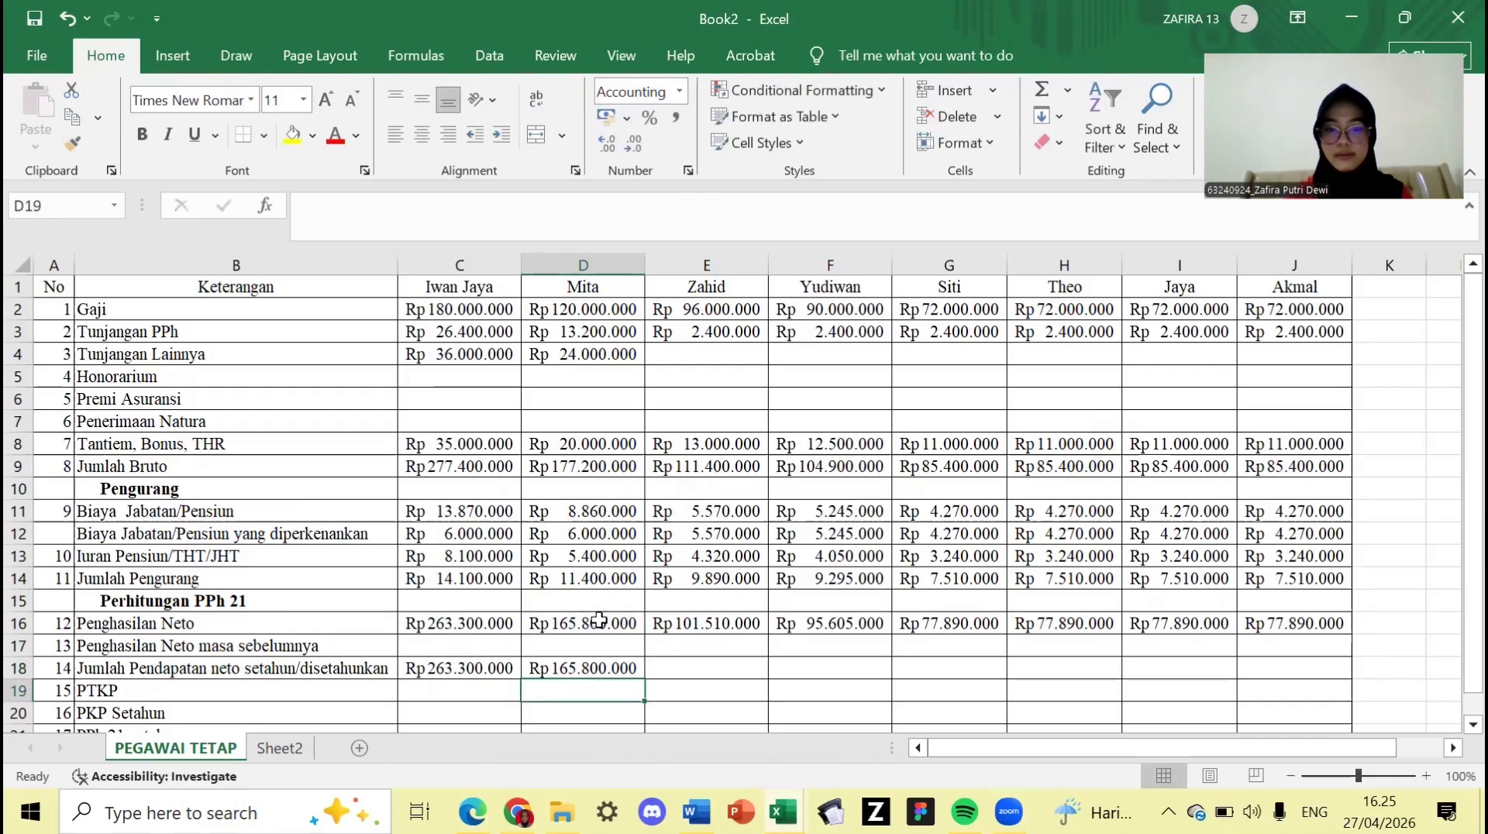
{"action": "key", "text": "Right"}
{"action": "key", "text": "Up"}
{"action": "type", "text": "="}
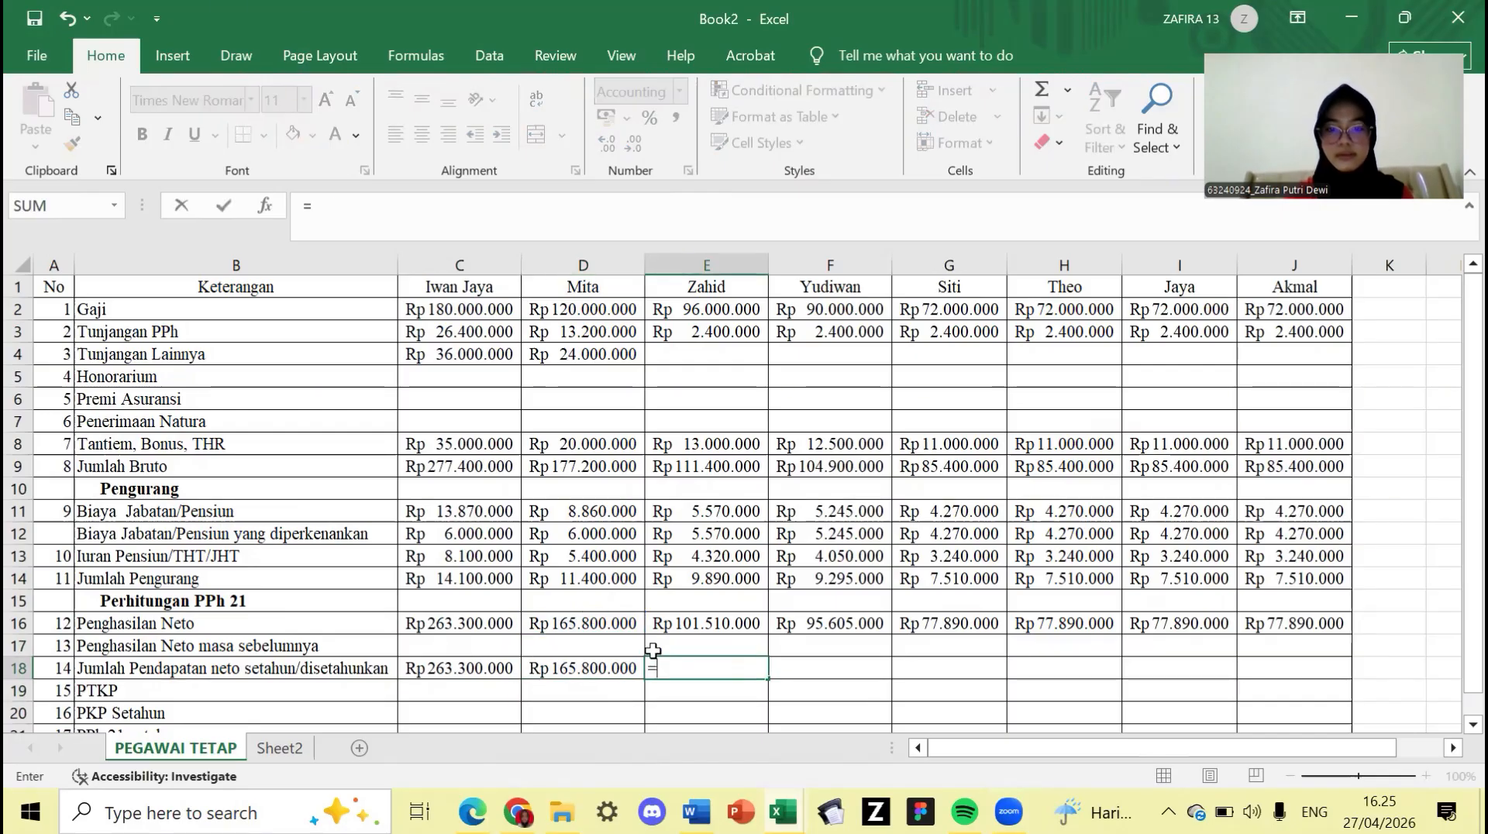
{"action": "left_click", "coordinate": [688, 624]}
{"action": "key", "text": "Return"}
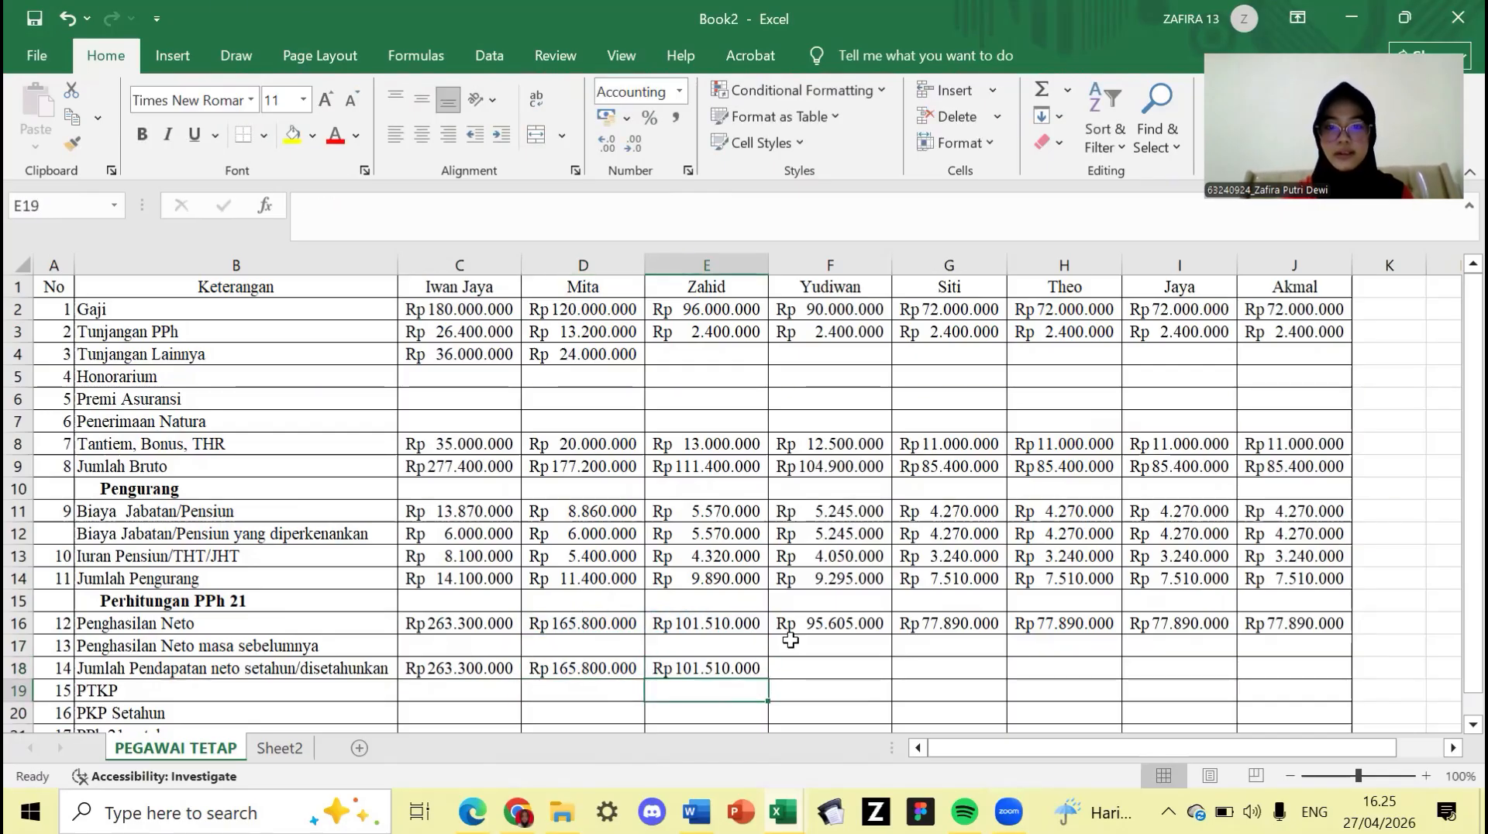
- Set F18, G18 and H18 for Yudiwan, Siti and Theo to their row 16 net income
{"action": "left_click", "coordinate": [781, 671]}
{"action": "type", "text": "="}
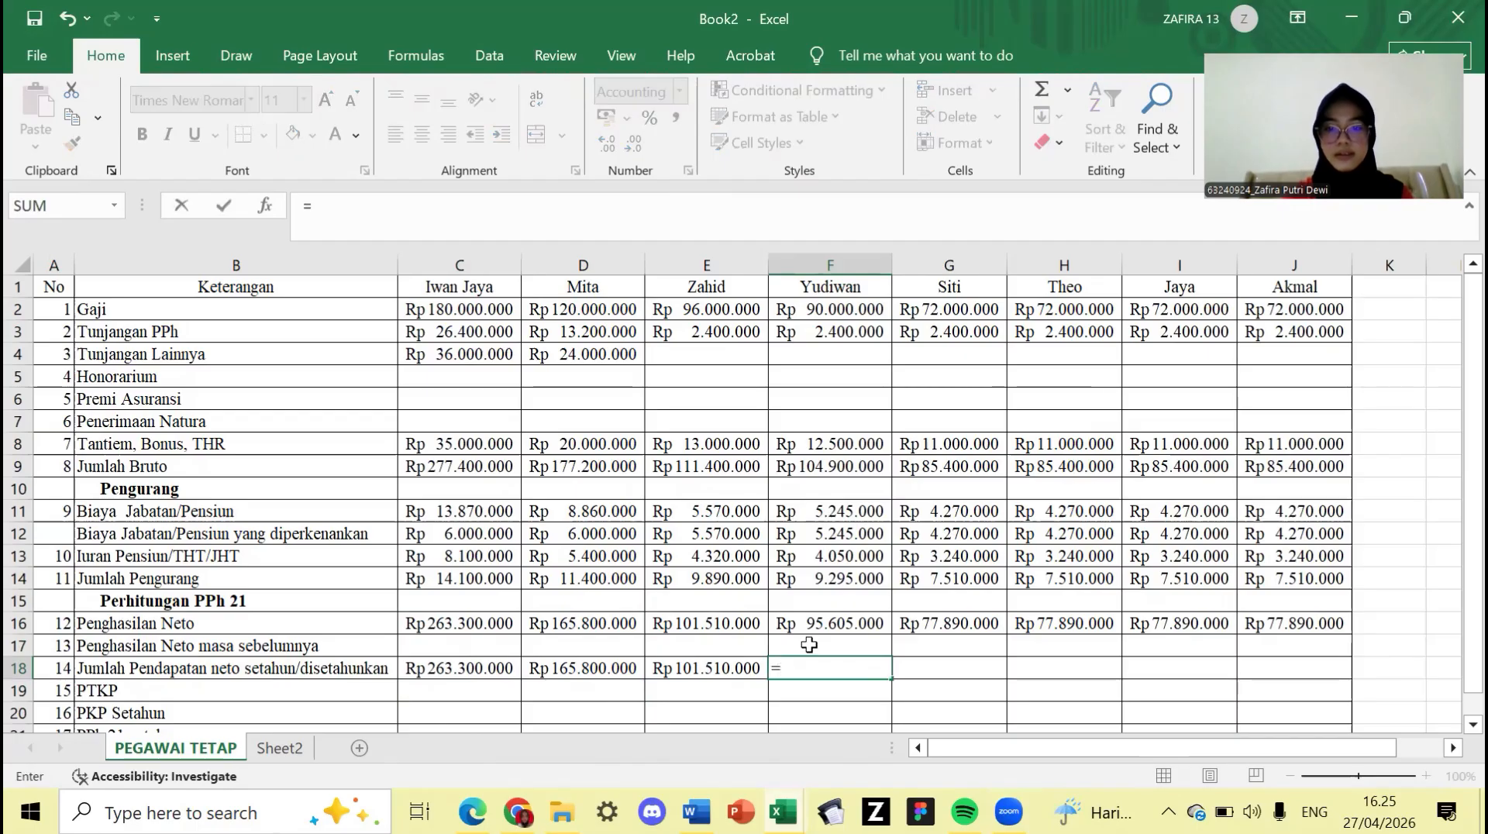
{"action": "left_click", "coordinate": [812, 624]}
{"action": "key", "text": "Return"}
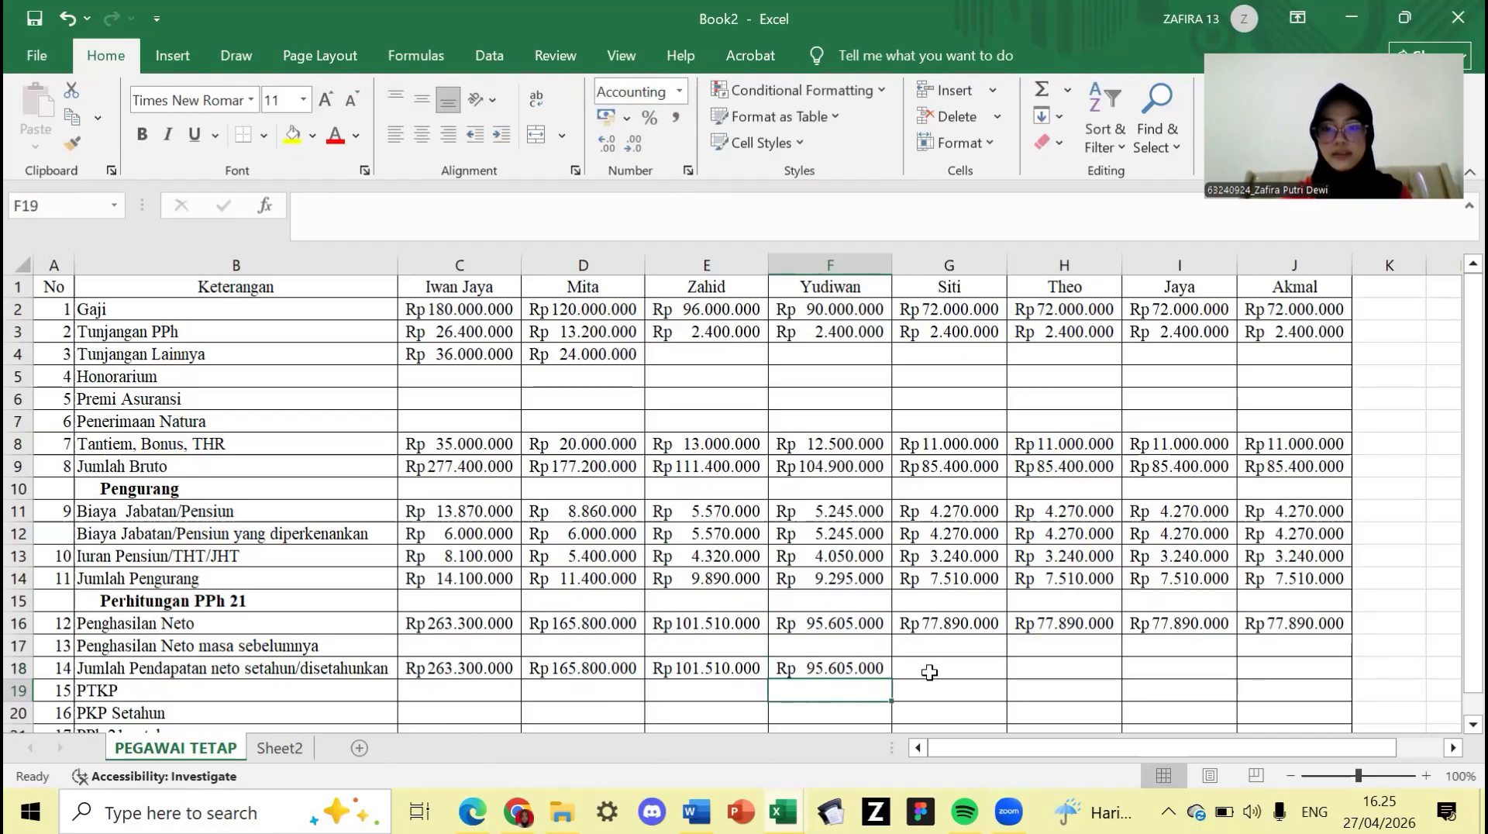
{"action": "left_click", "coordinate": [929, 672]}
{"action": "type", "text": "="}
{"action": "left_click", "coordinate": [961, 621]}
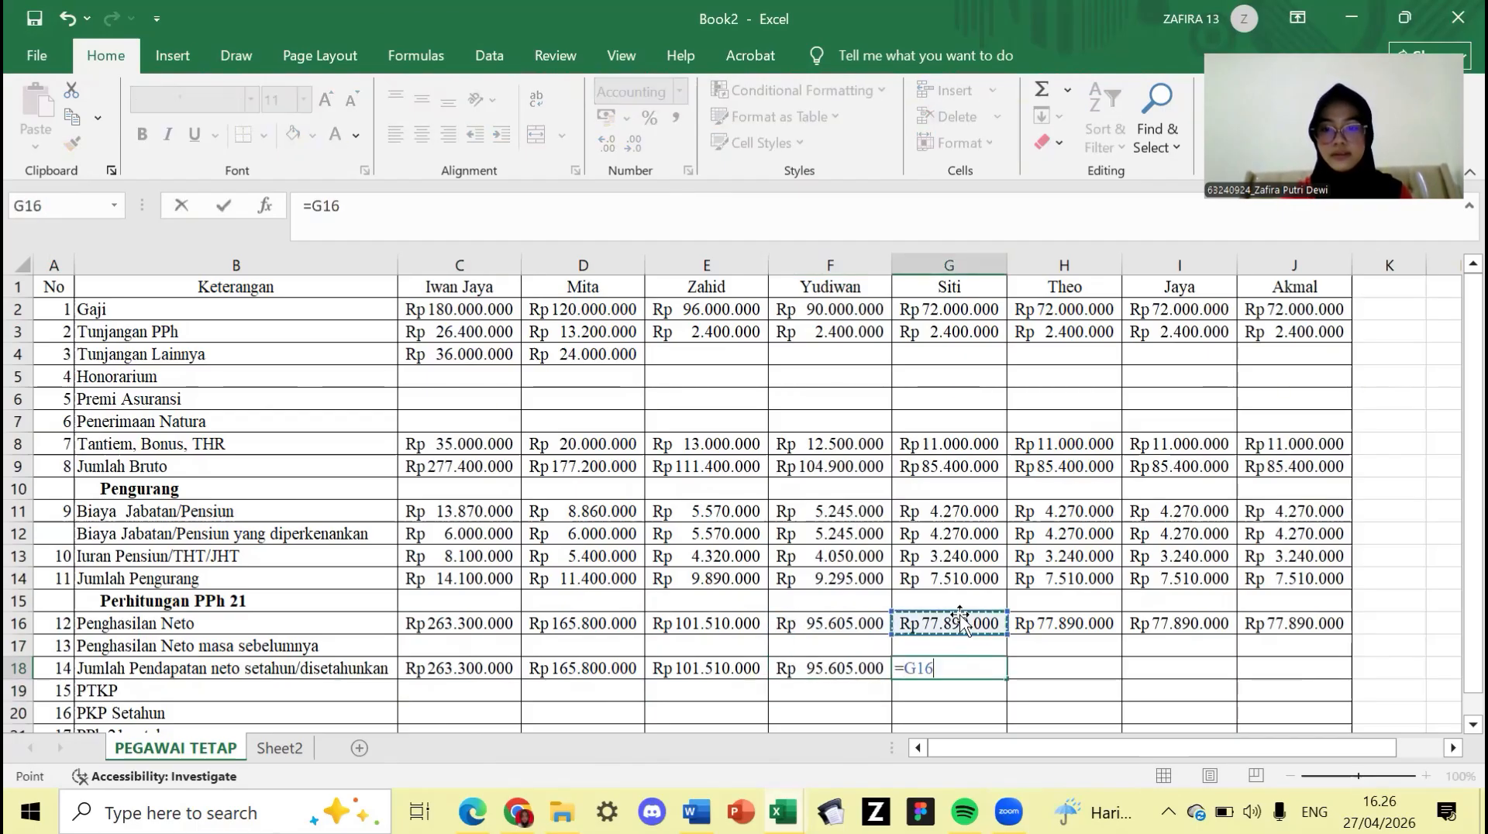
{"action": "key", "text": "Return"}
{"action": "left_click", "coordinate": [1039, 670]}
{"action": "type", "text": "="}
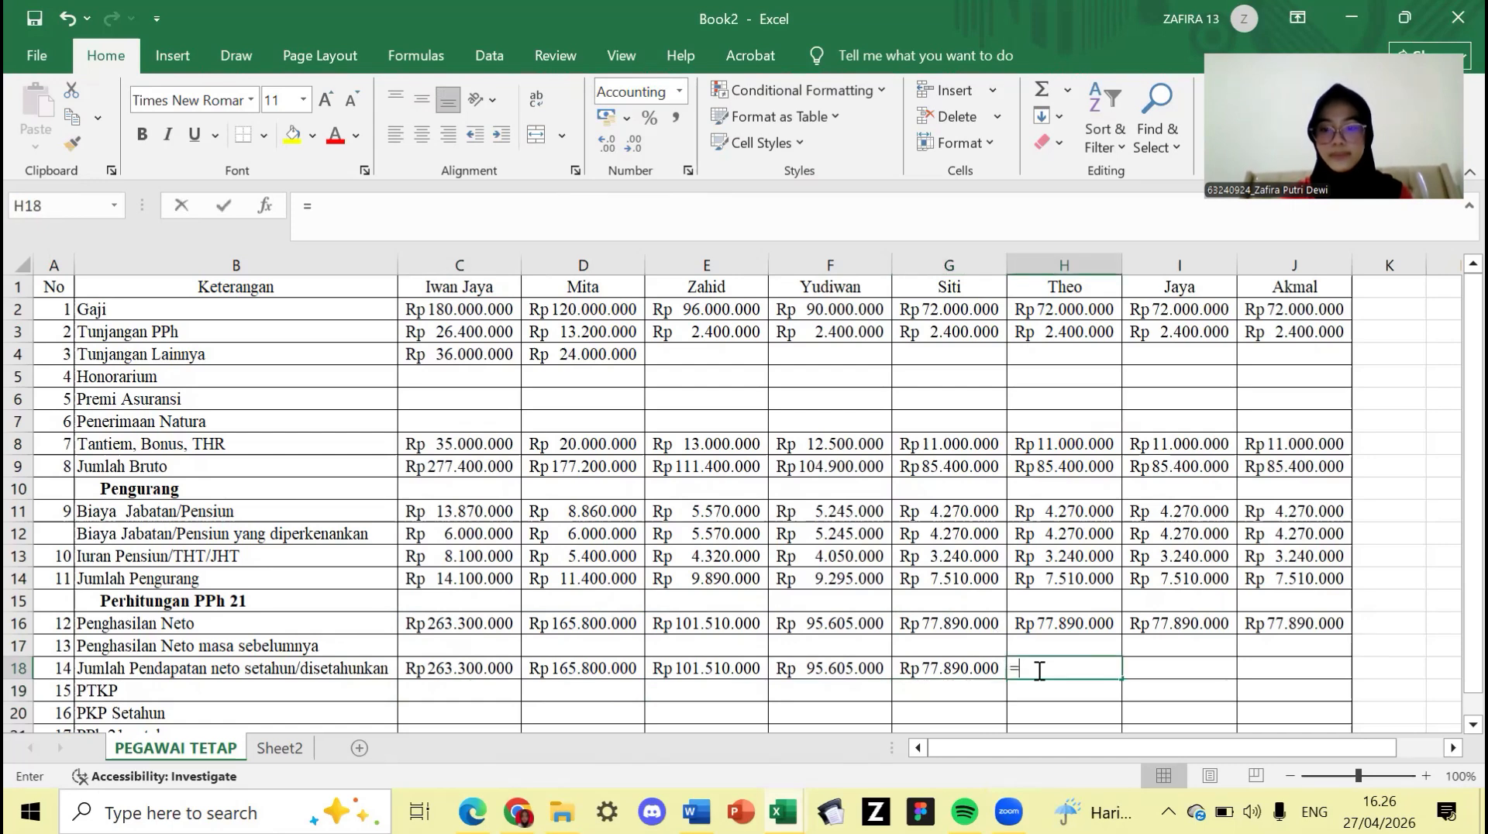
{"action": "left_click", "coordinate": [1047, 623]}
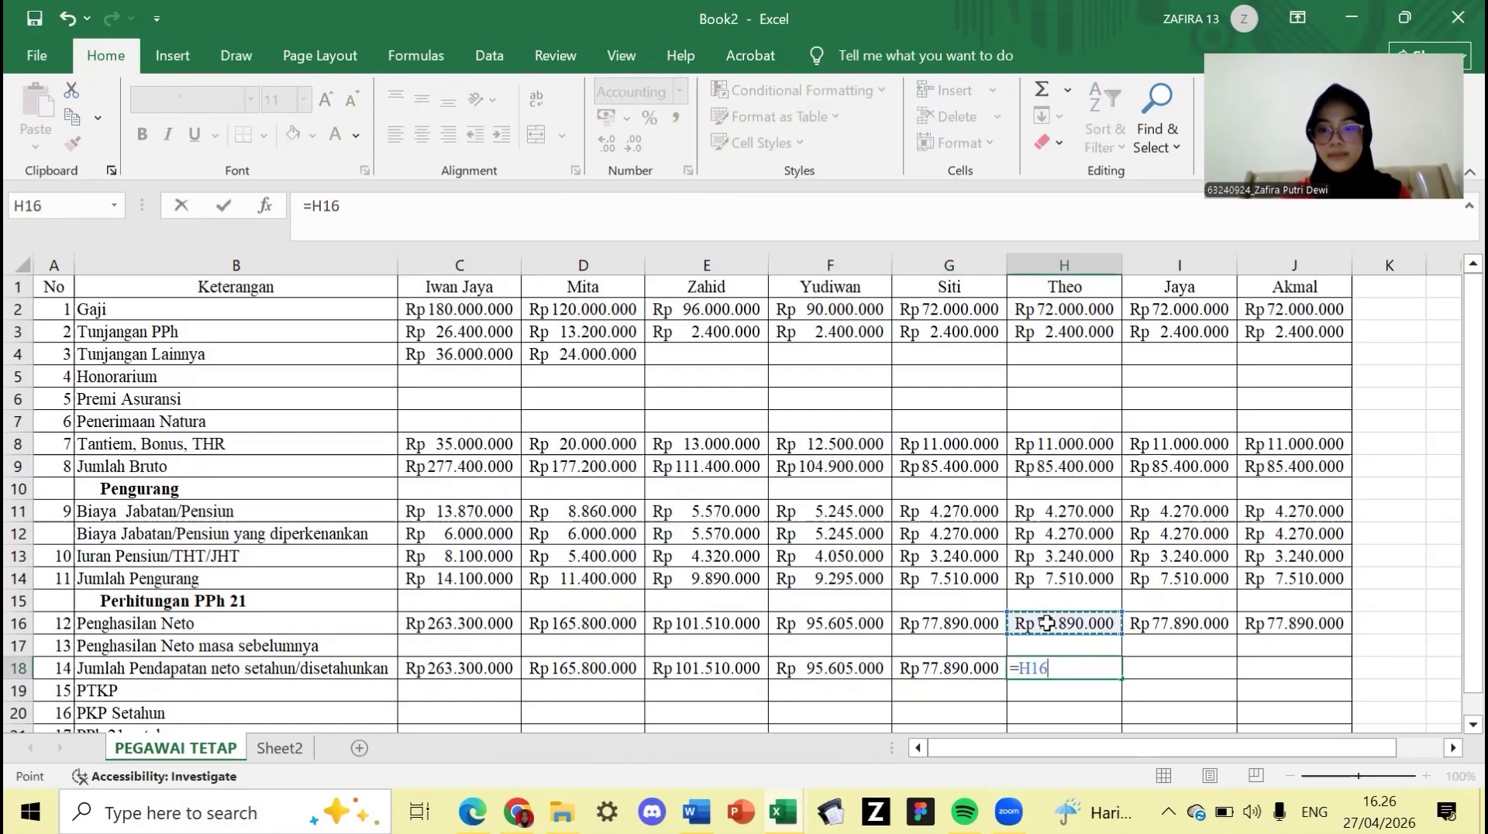
{"action": "key", "text": "Return"}
- Set Jaya's I18 and Akmal's J18 to their Penghasilan Neto in I16 and J16
{"action": "key", "text": "Right"}
{"action": "key", "text": "Up"}
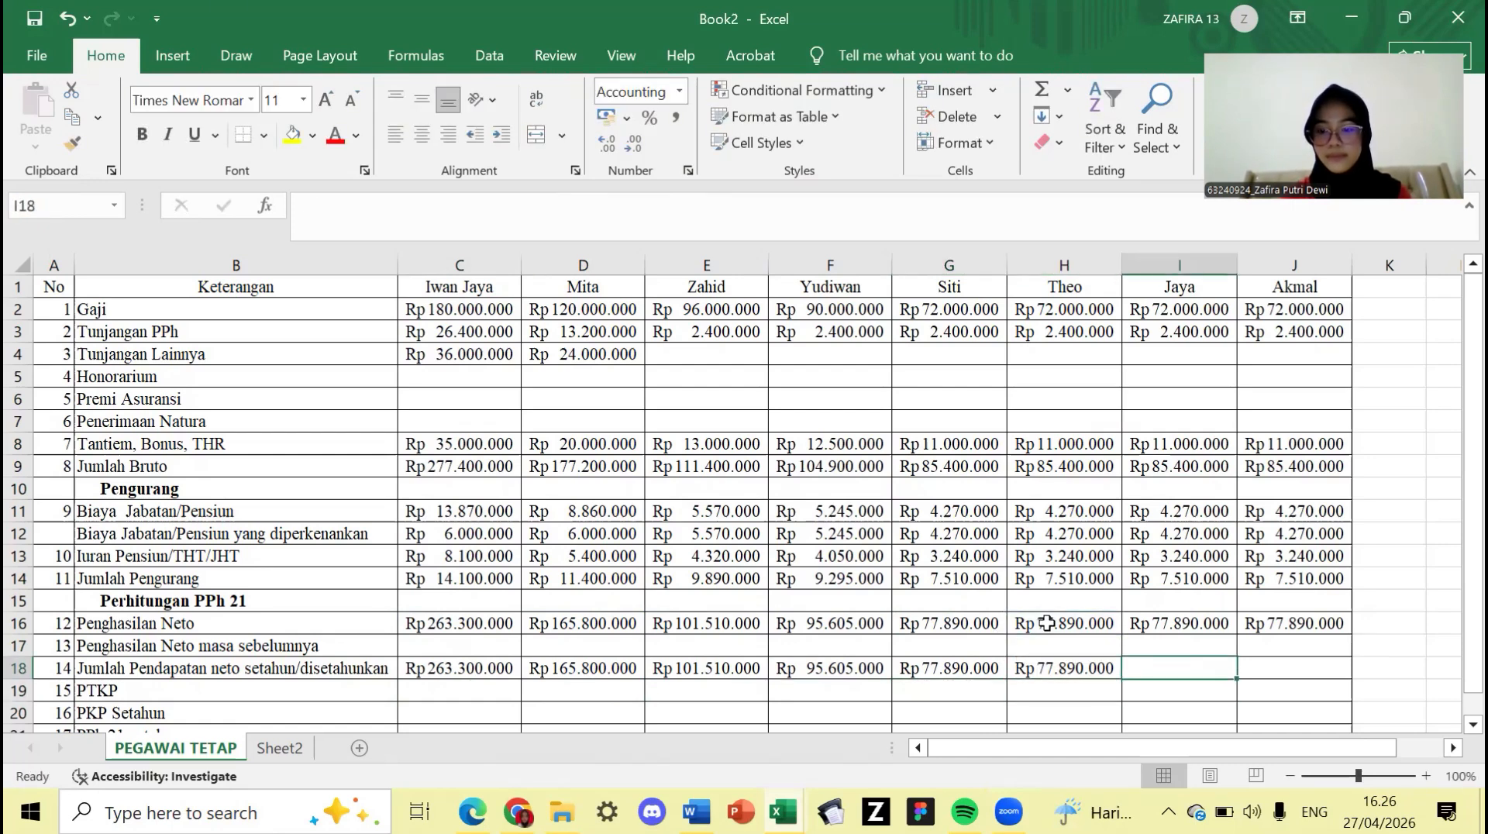
{"action": "type", "text": "="}
{"action": "left_click", "coordinate": [1155, 624]}
{"action": "key", "text": "Return"}
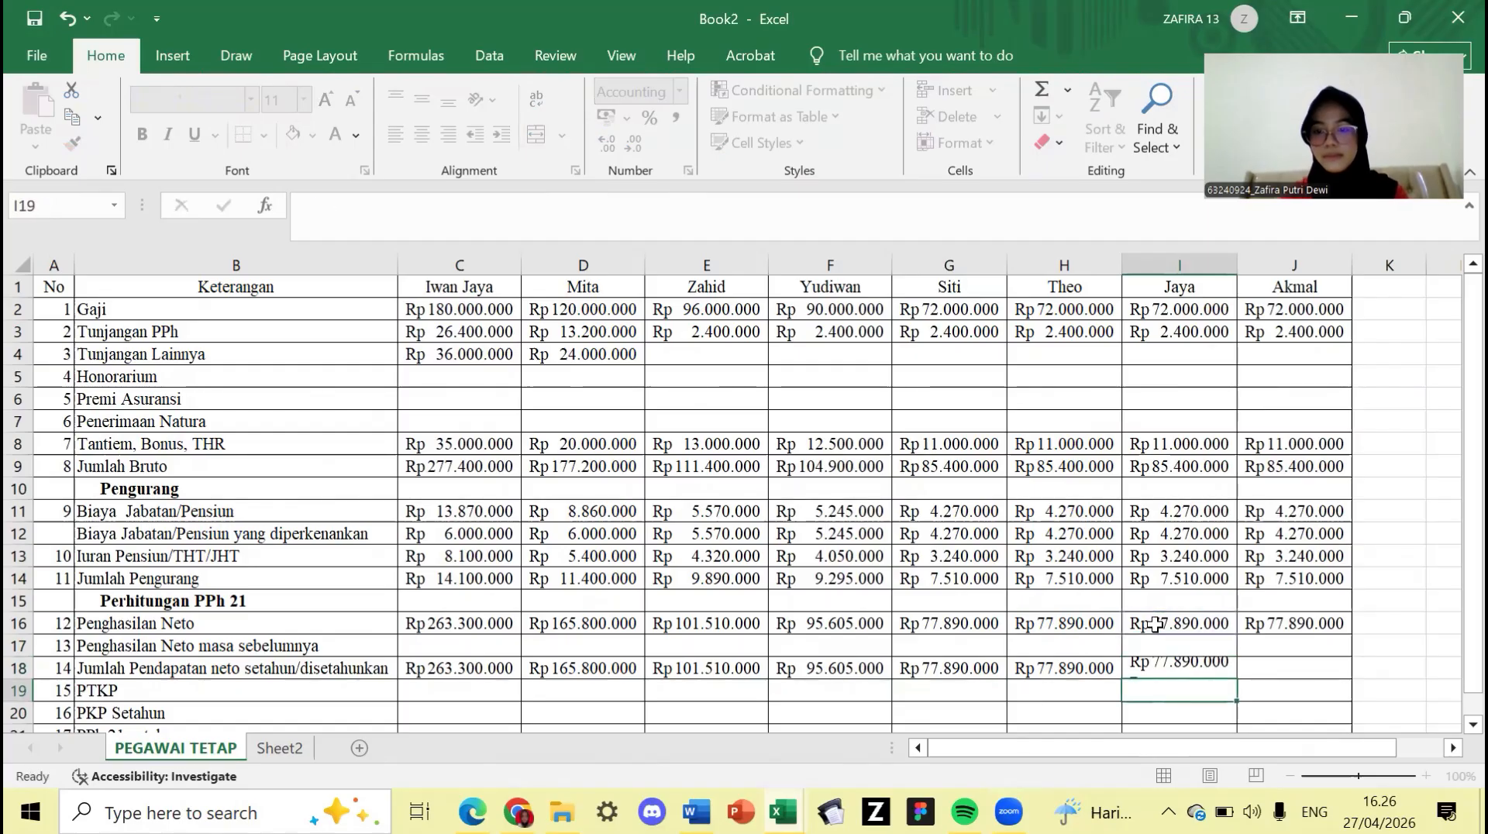
{"action": "left_click", "coordinate": [1259, 665]}
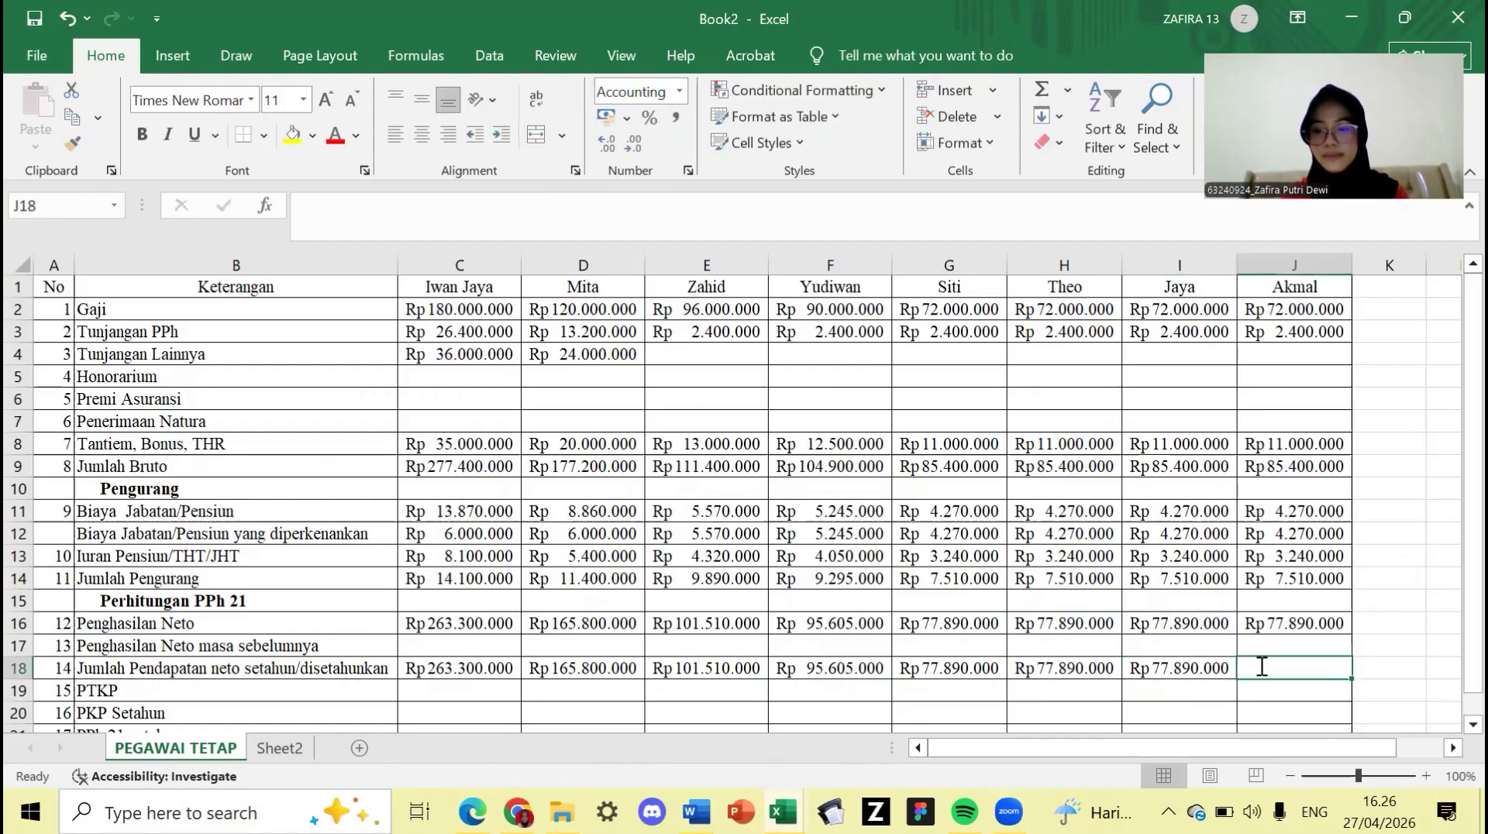
{"action": "type", "text": "="}
{"action": "left_click", "coordinate": [1290, 624]}
{"action": "key", "text": "Return"}
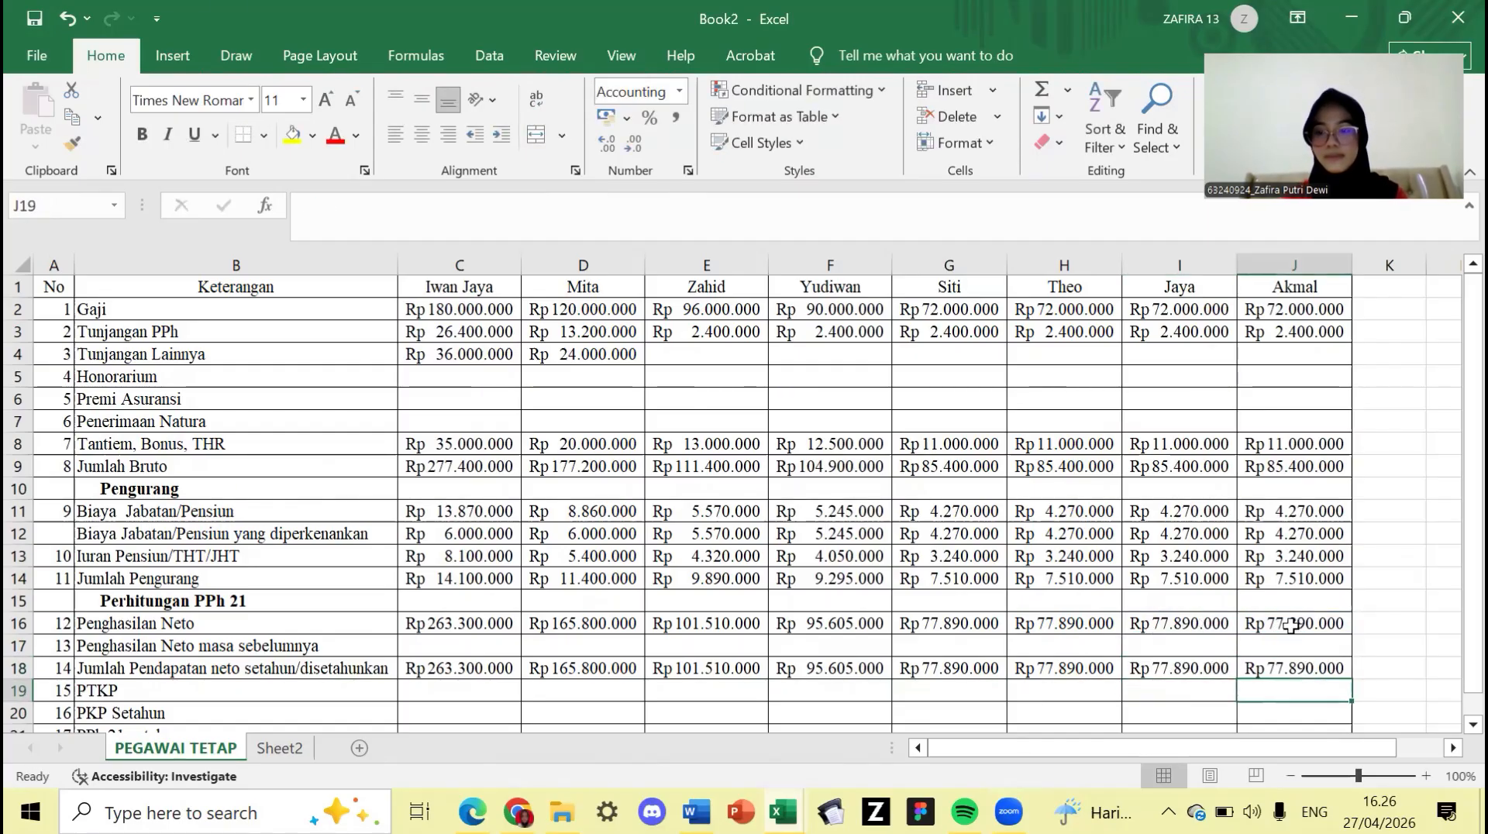
{"action": "left_click", "coordinate": [464, 690]}
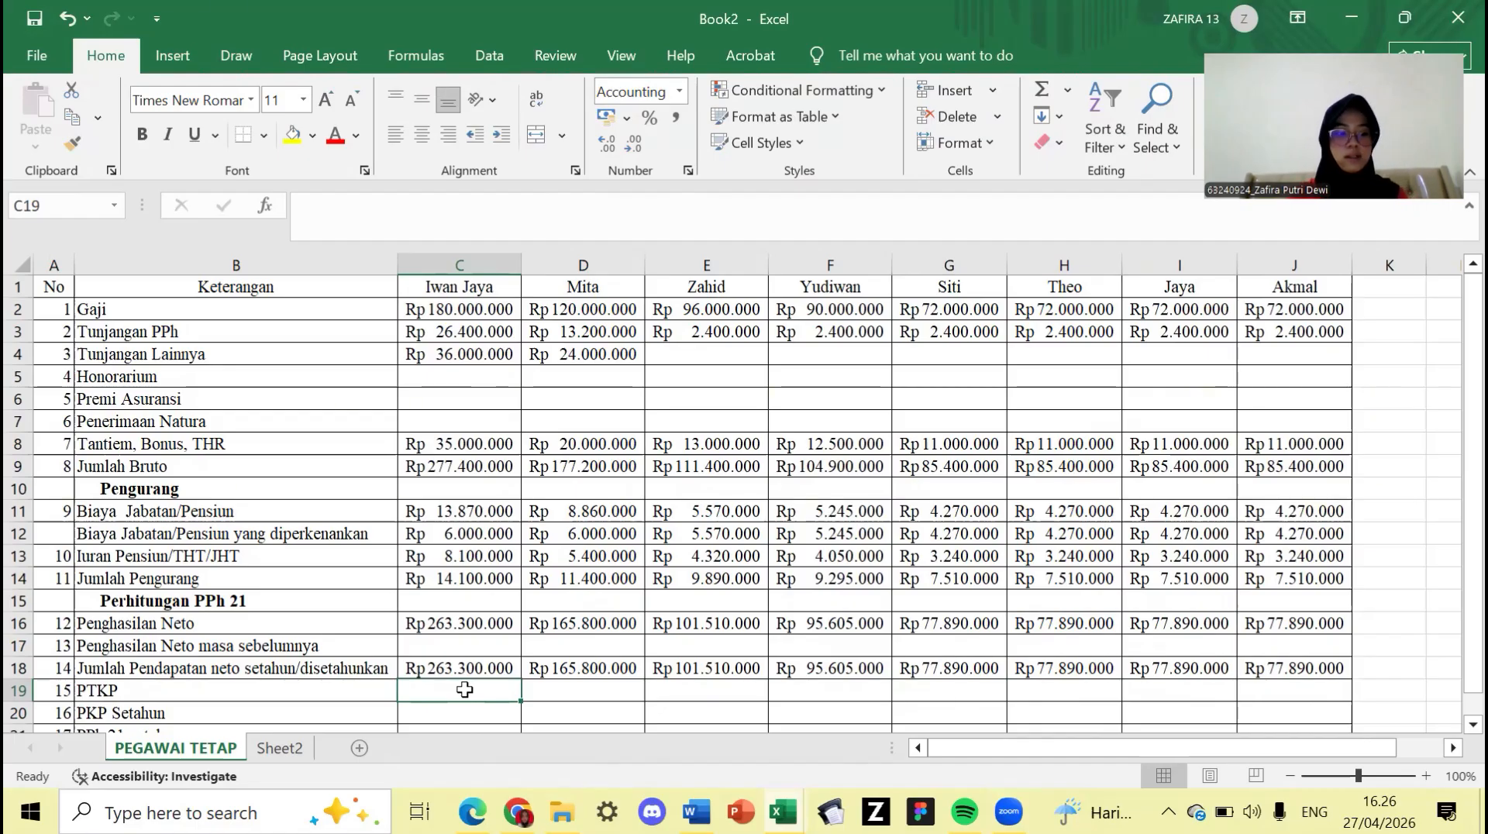
{"action": "type", "text": "="}
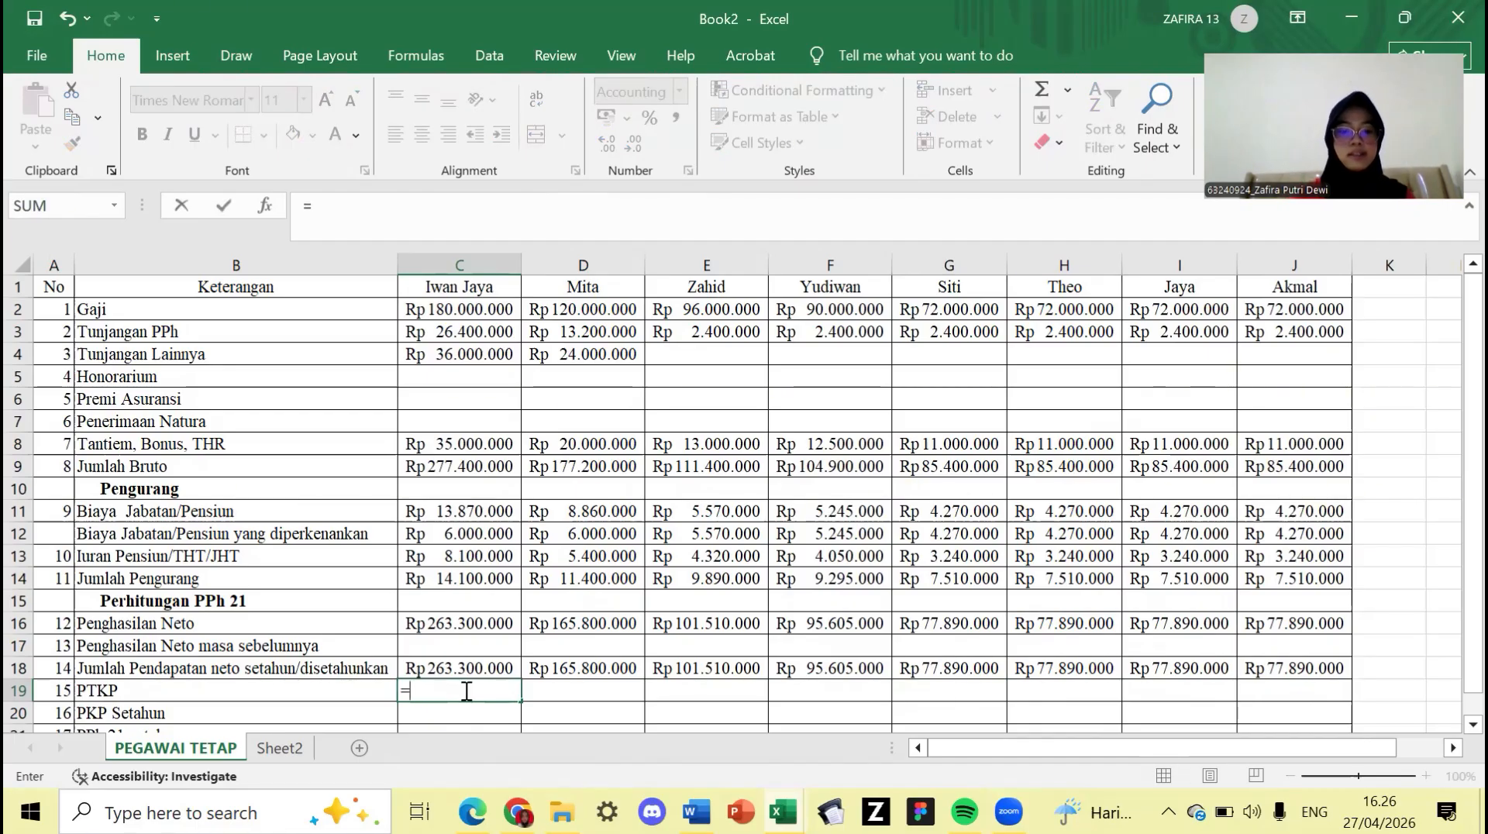
{"action": "type", "text": "540"}
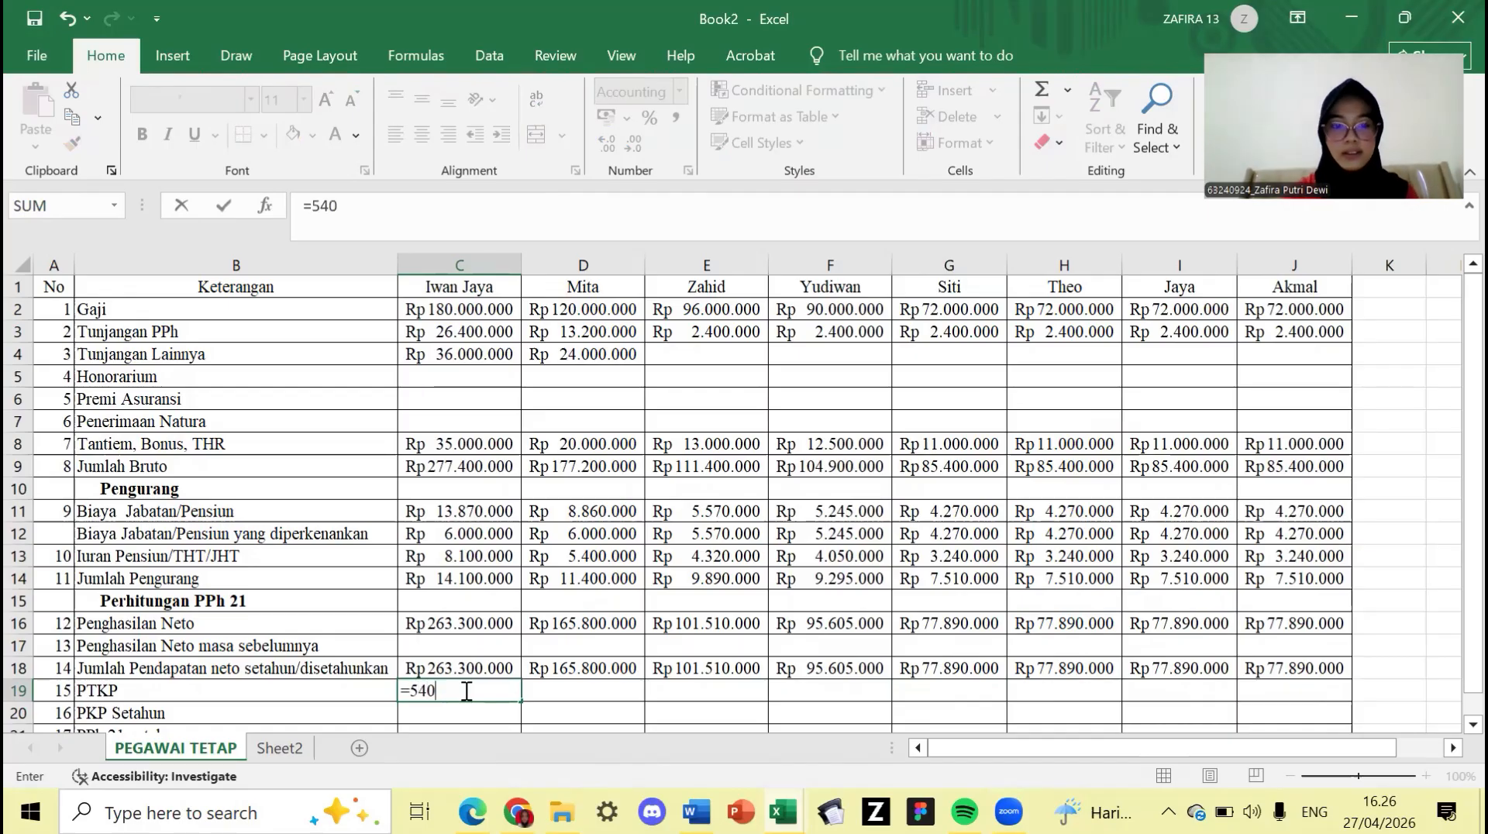
{"action": "type", "text": "000000000"}
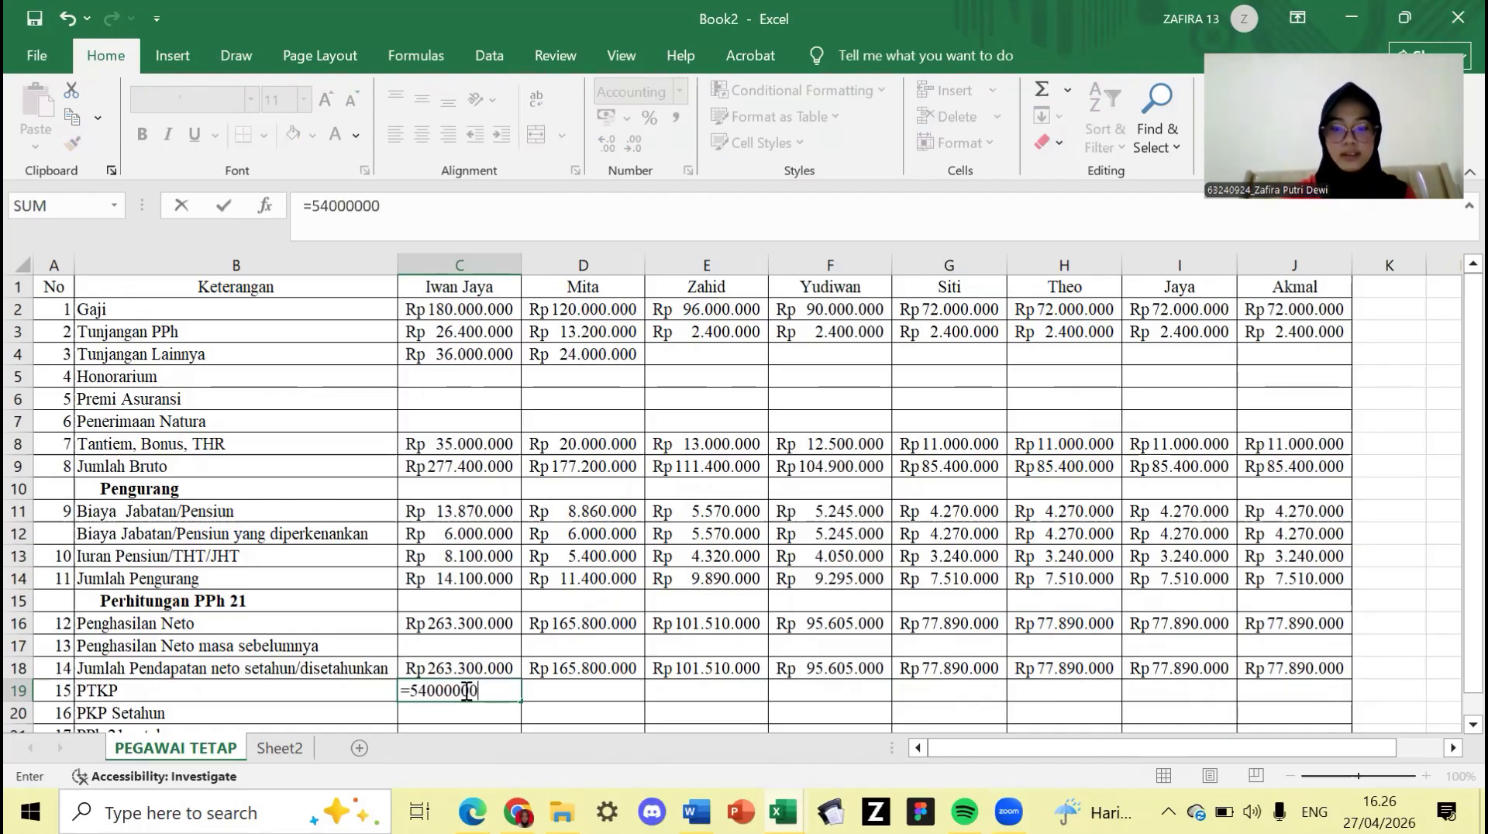
{"action": "type", "text": "+"}
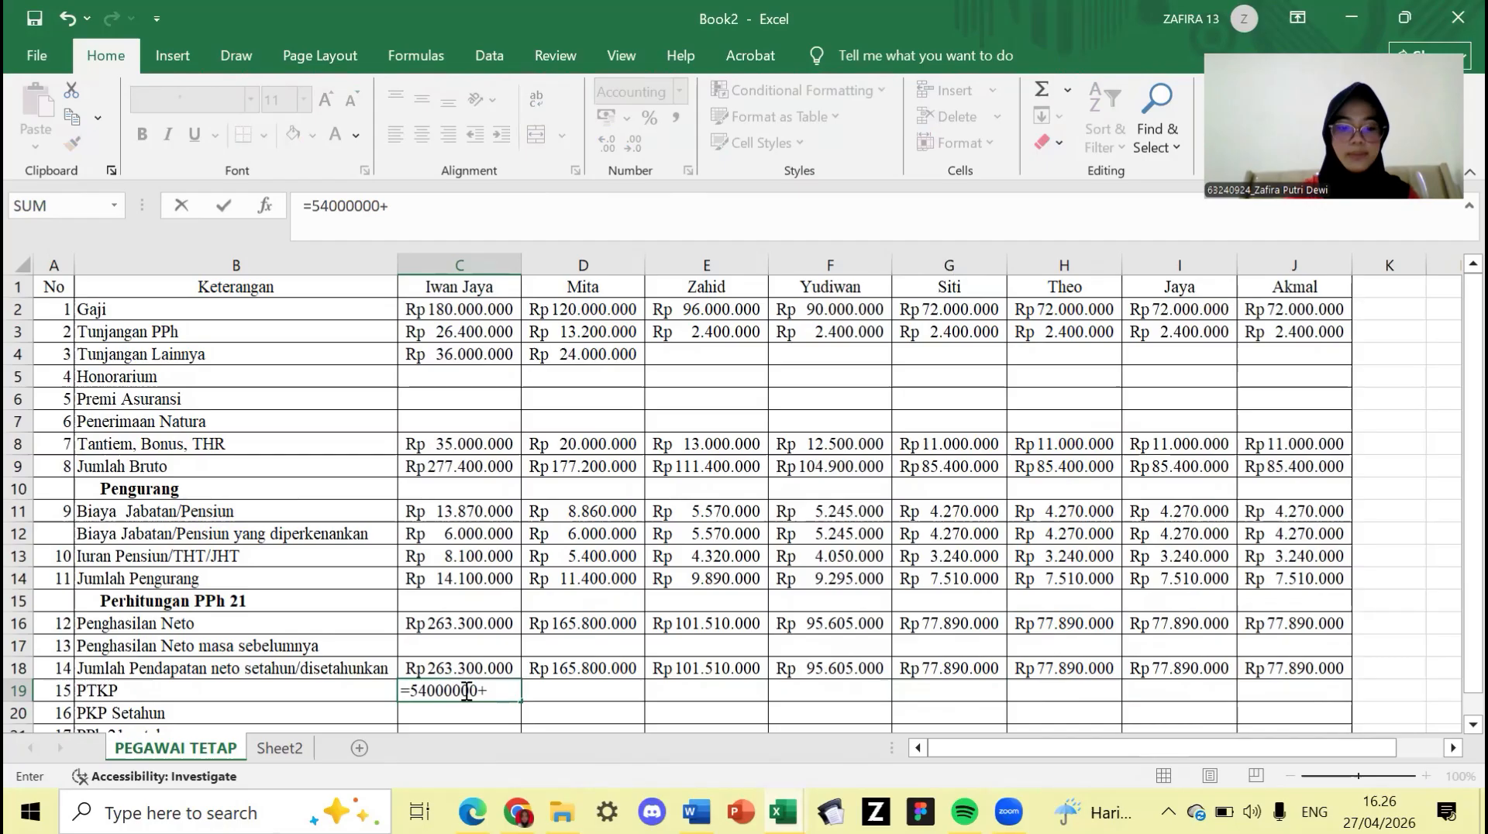
{"action": "type", "text": "4500"}
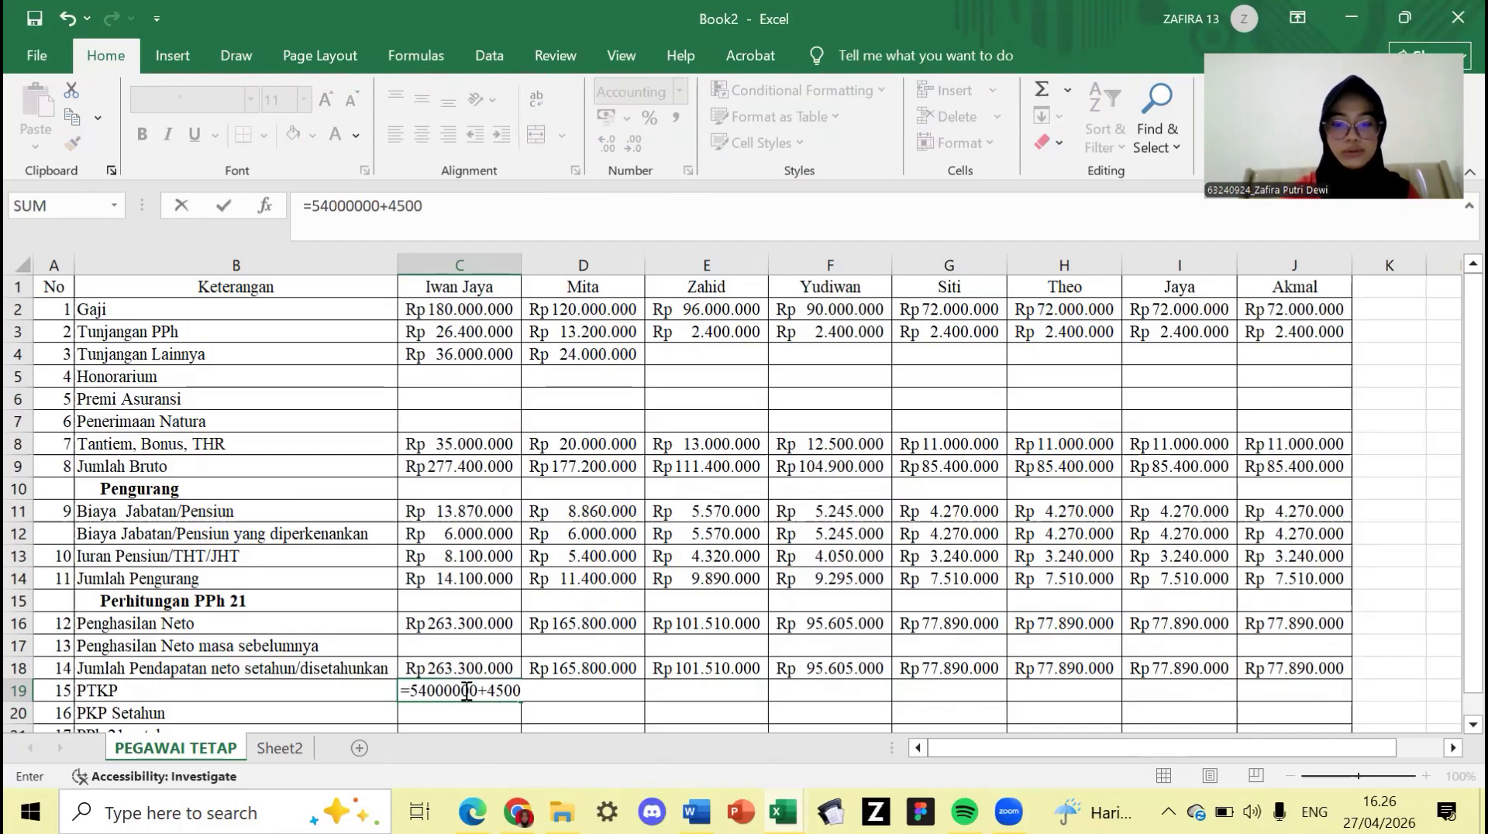
{"action": "type", "text": "000+"}
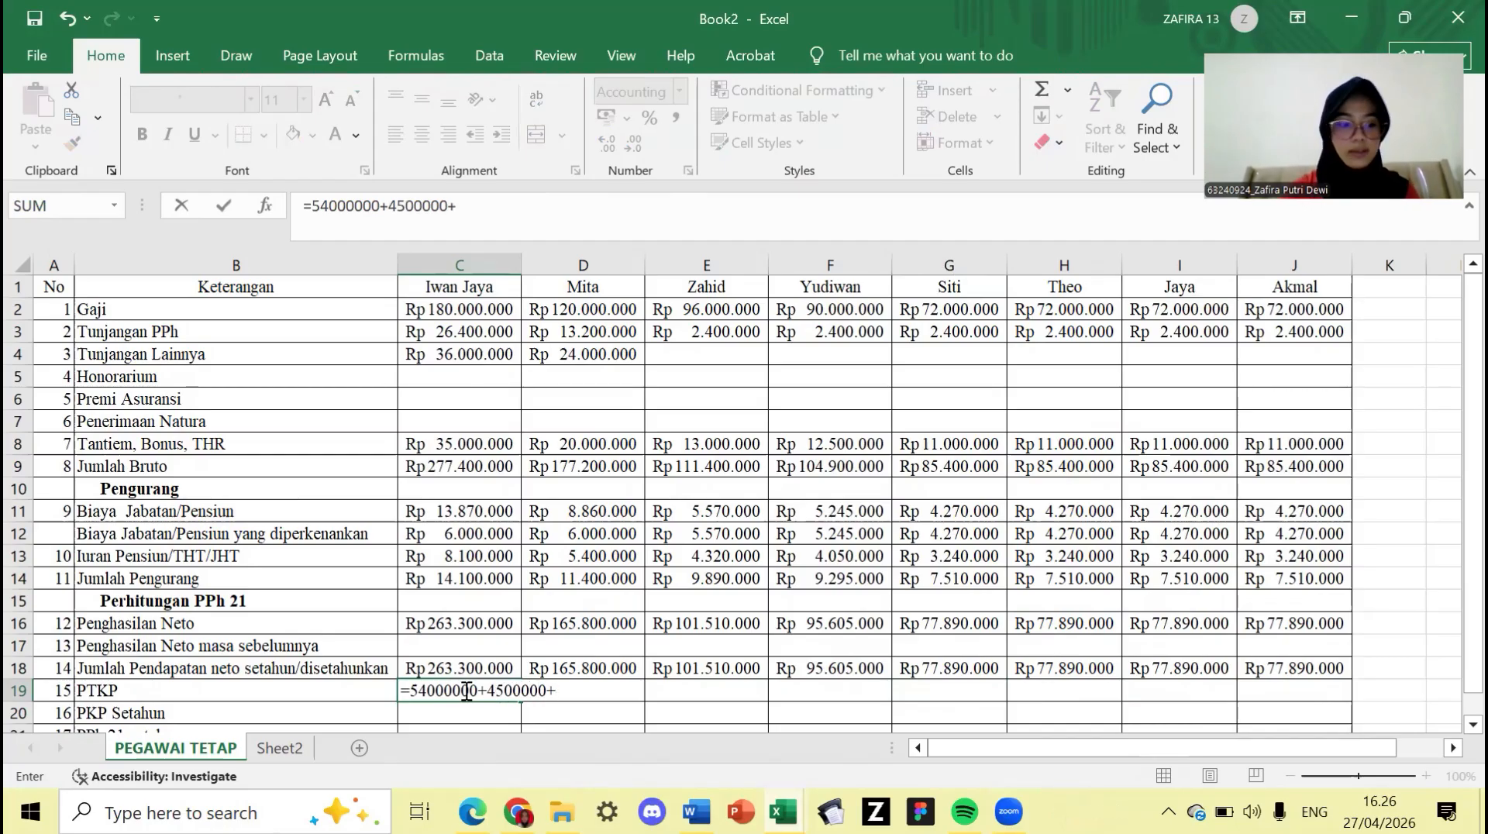
{"action": "type", "text": "4"}
{"action": "left_click", "coordinate": [467, 691]}
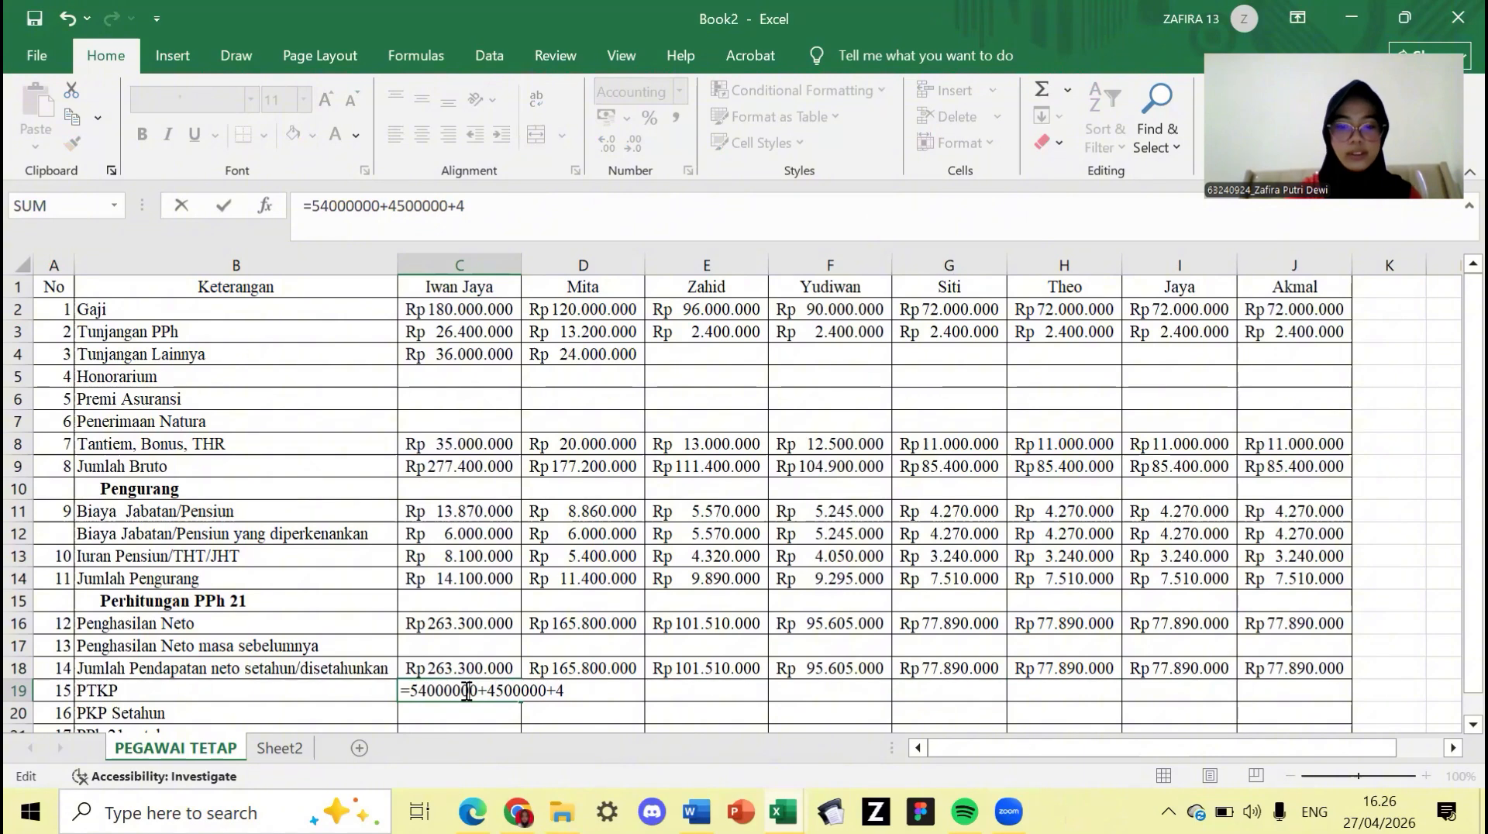
{"action": "type", "text": "00"}
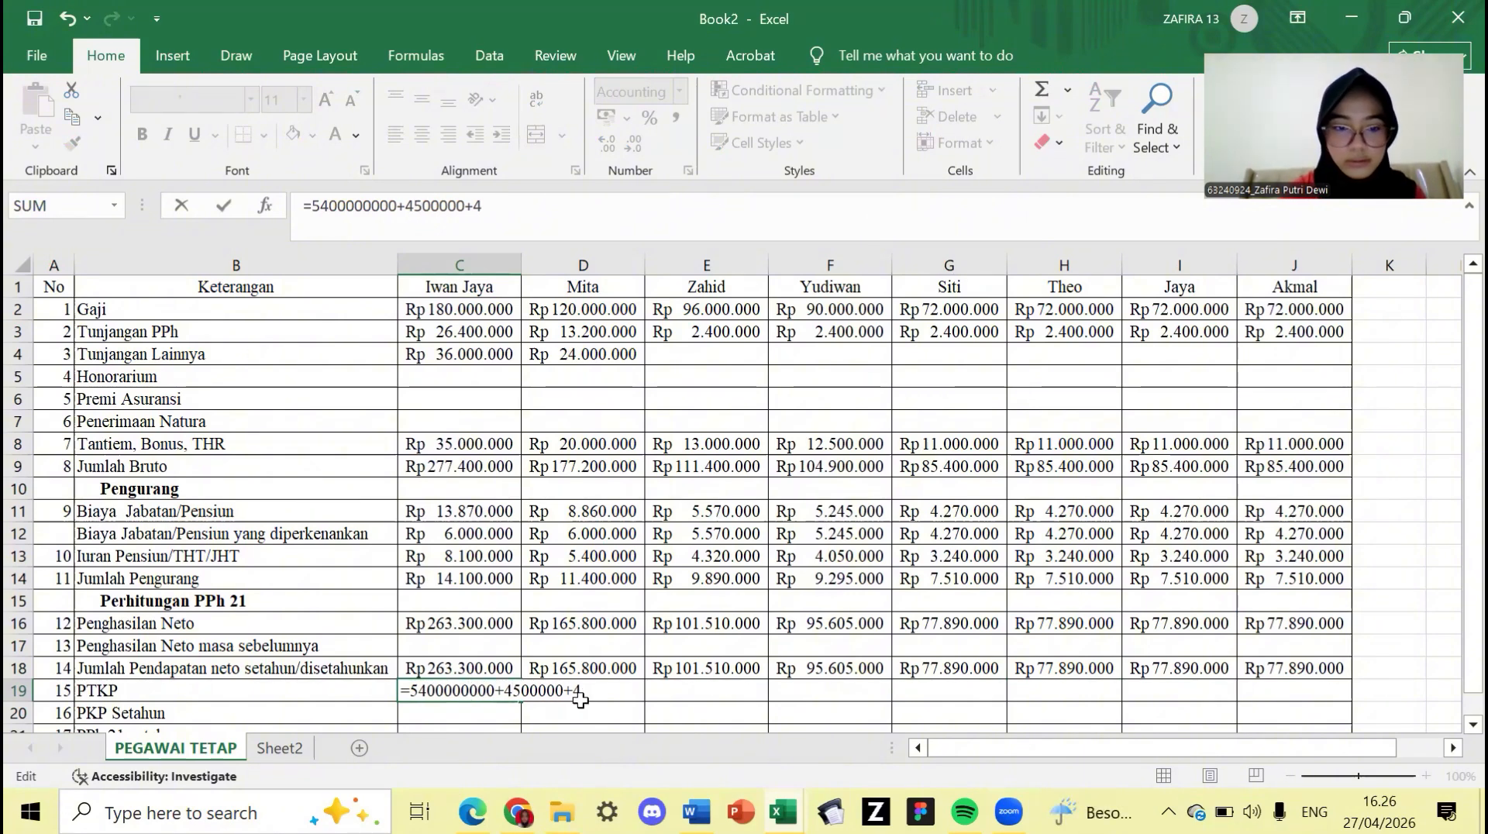
{"action": "key", "text": "BackSpace"}
{"action": "key", "text": "BackSpace"}
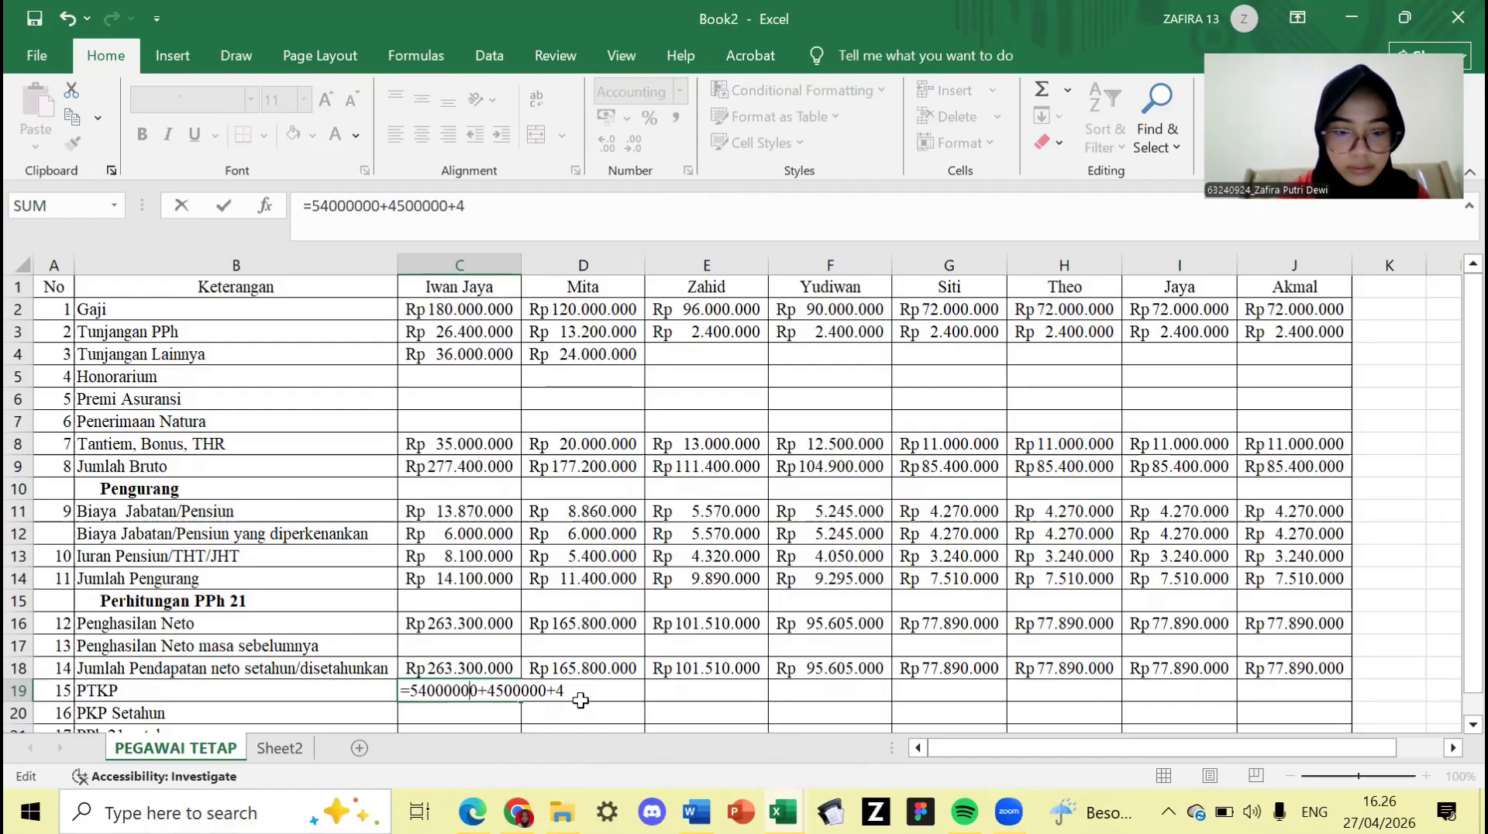
{"action": "left_click", "coordinate": [581, 700]}
{"action": "left_click", "coordinate": [501, 690]}
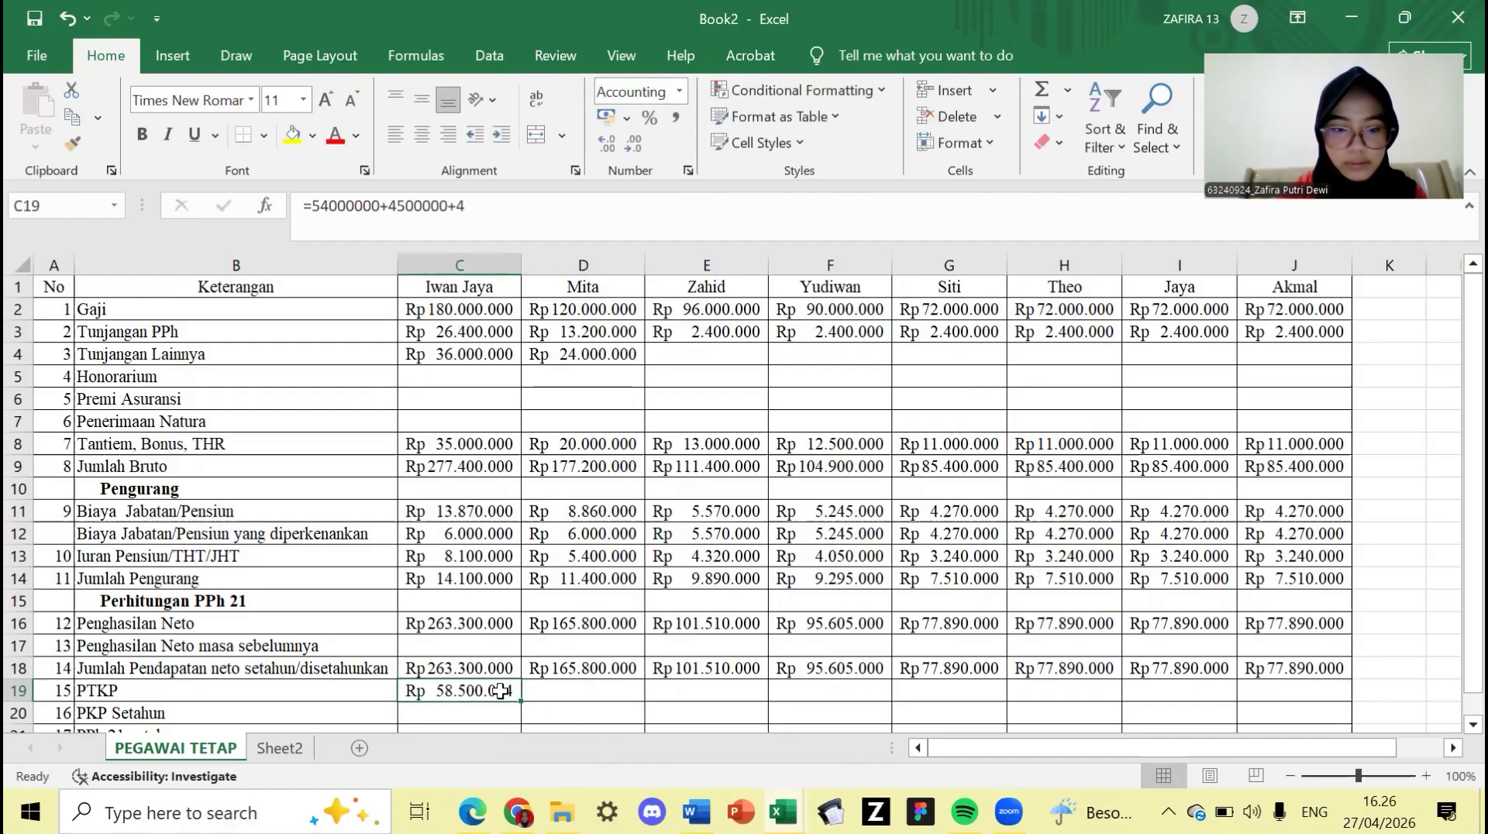
{"action": "double_click", "coordinate": [500, 690]}
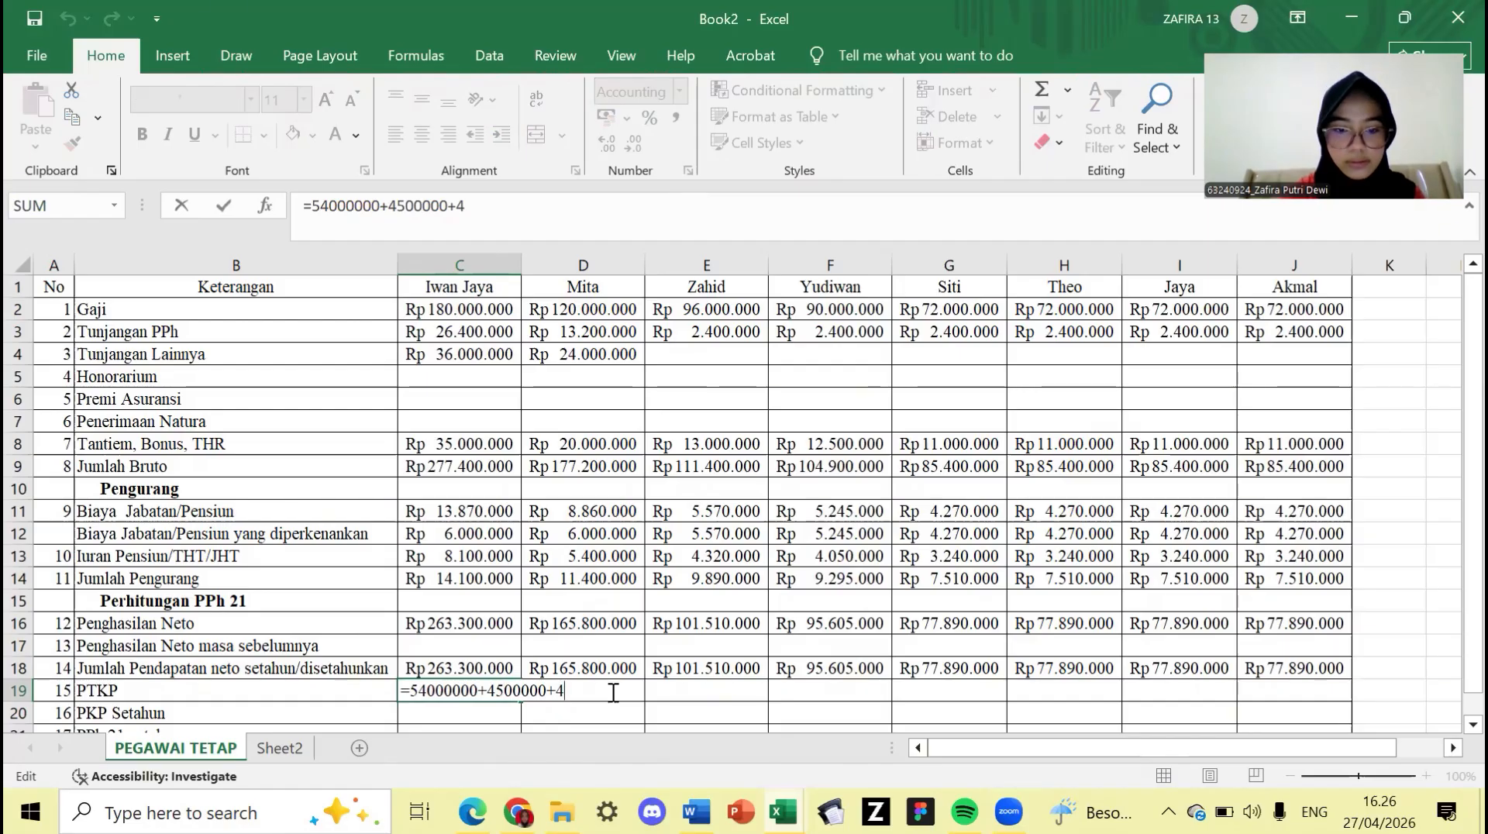
{"action": "type", "text": "500000"}
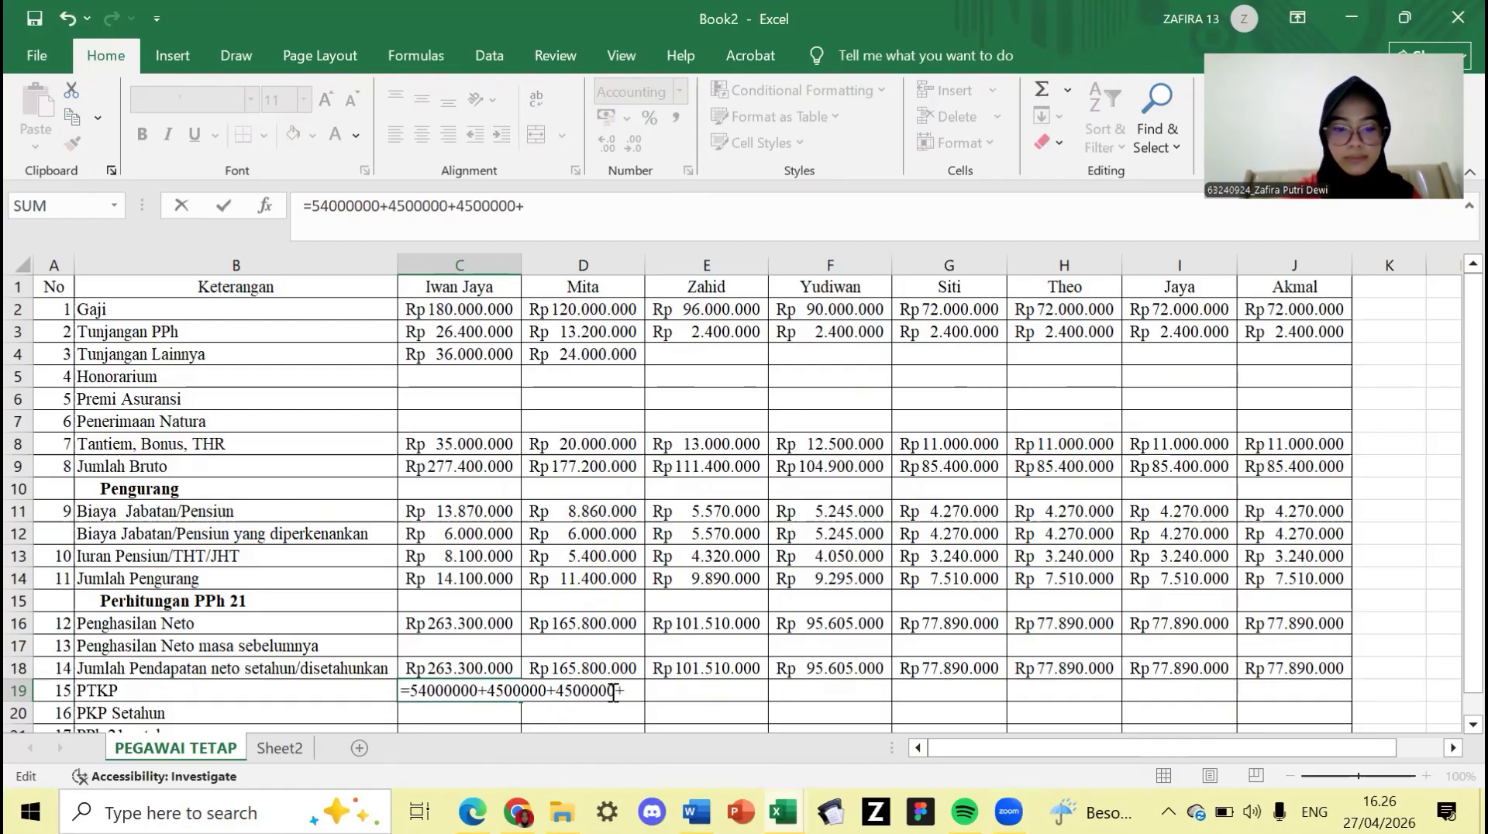
{"action": "type", "text": "+450000"}
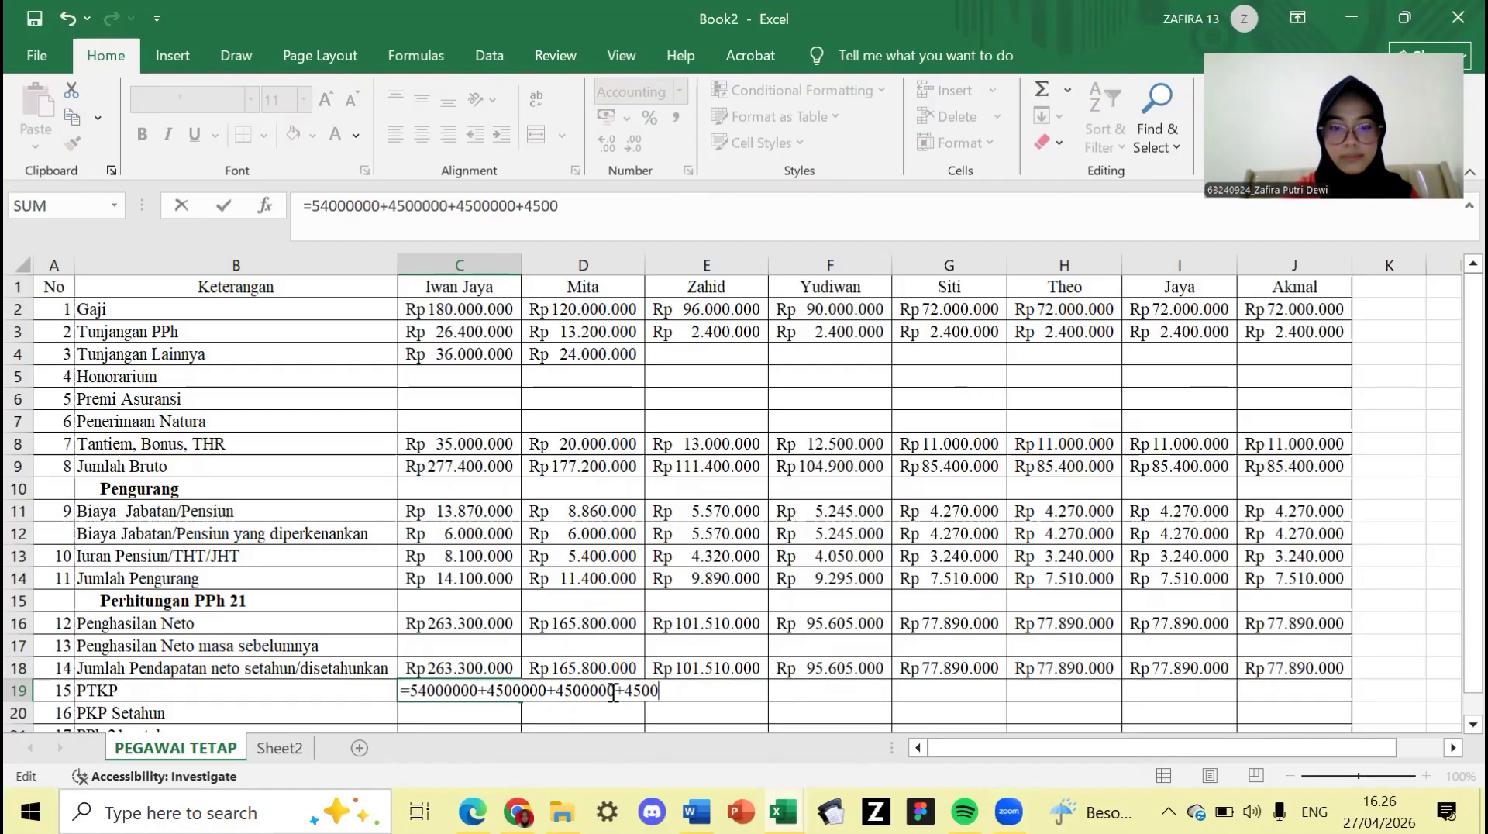
{"action": "type", "text": "0"}
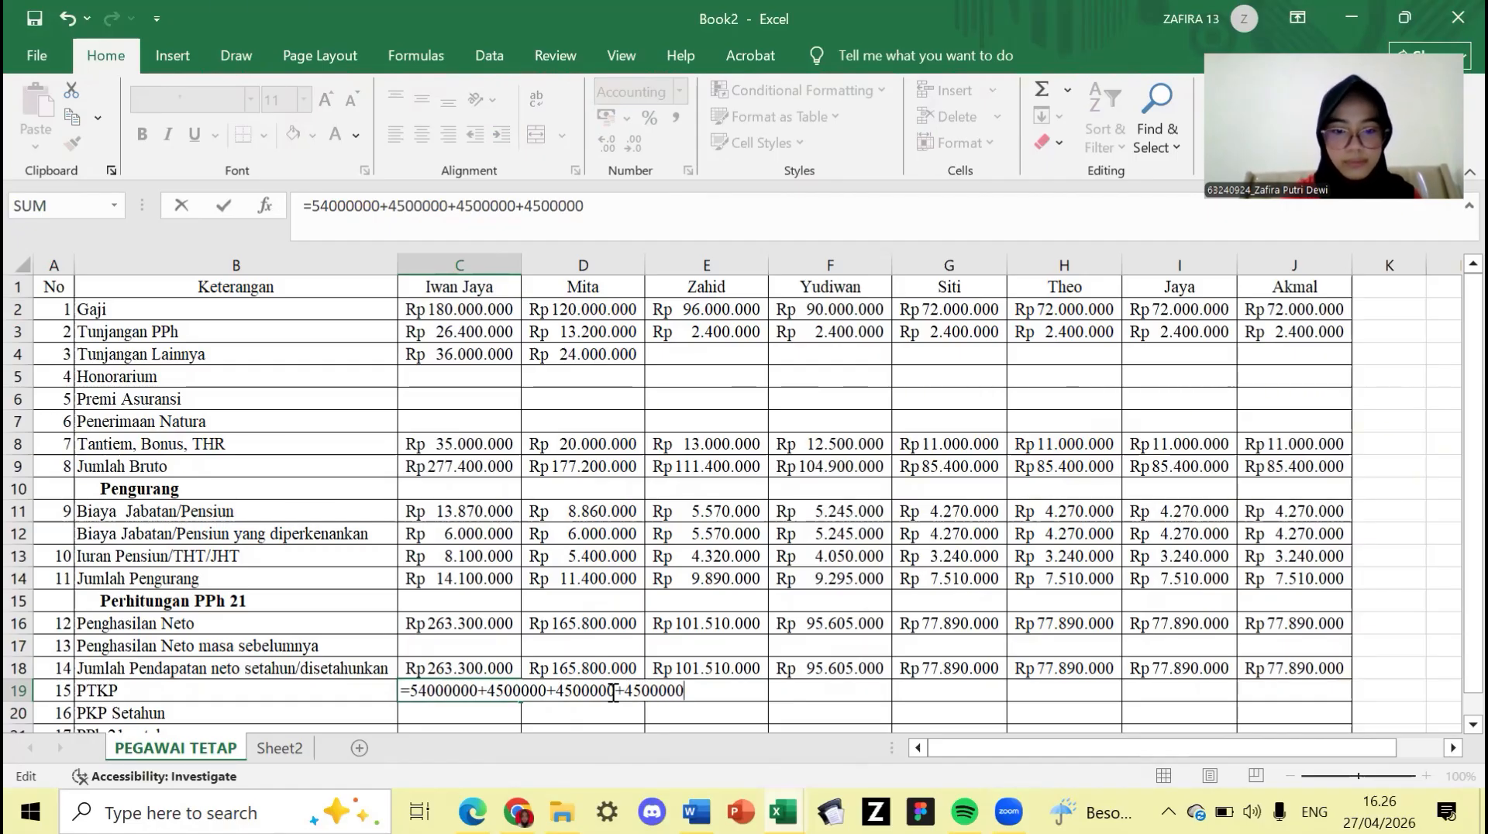
{"action": "type", "text": "+"}
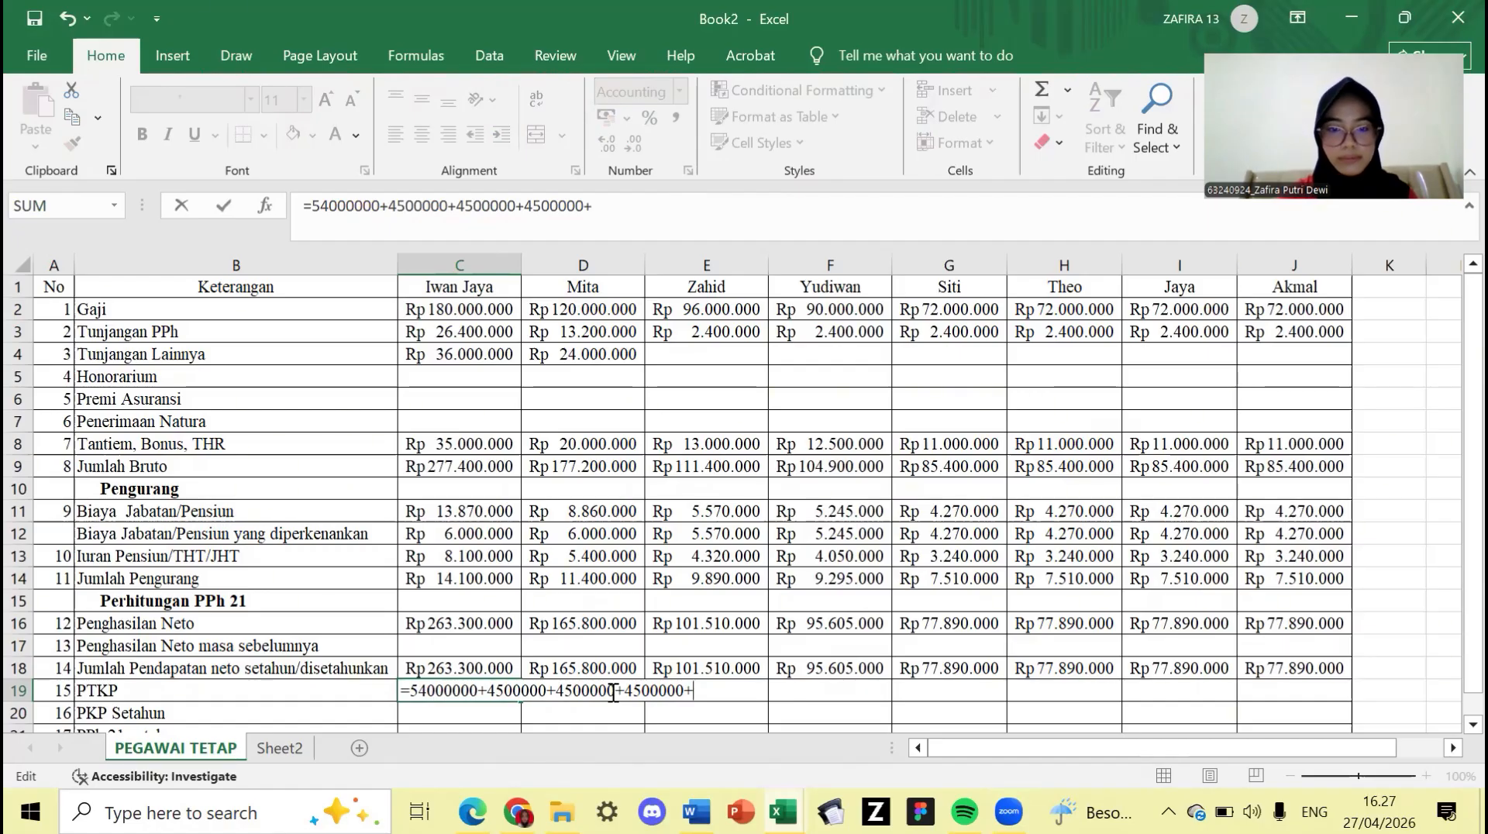
{"action": "type", "text": "45000"}
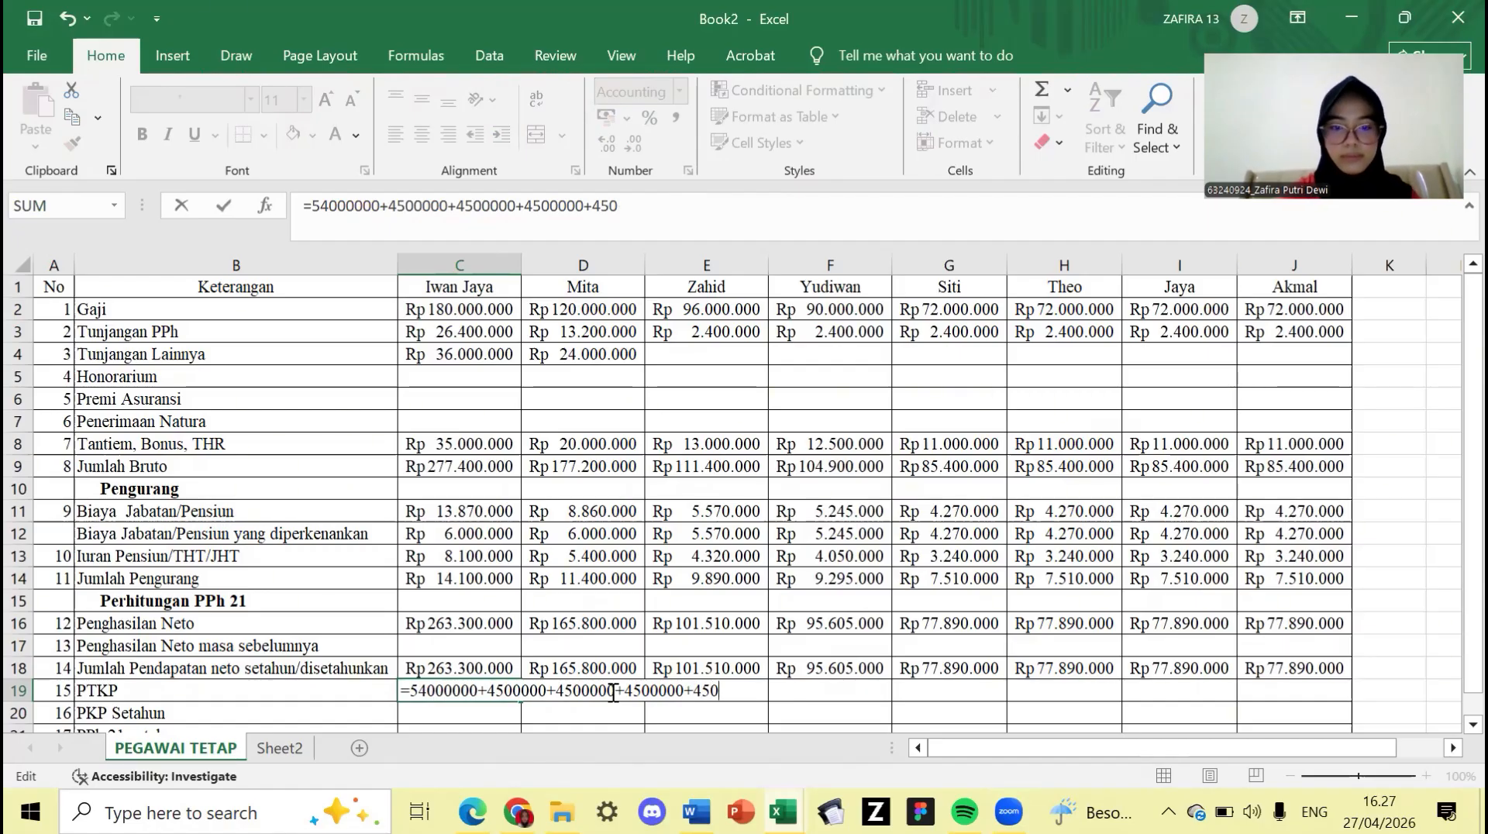
{"action": "type", "text": "00"}
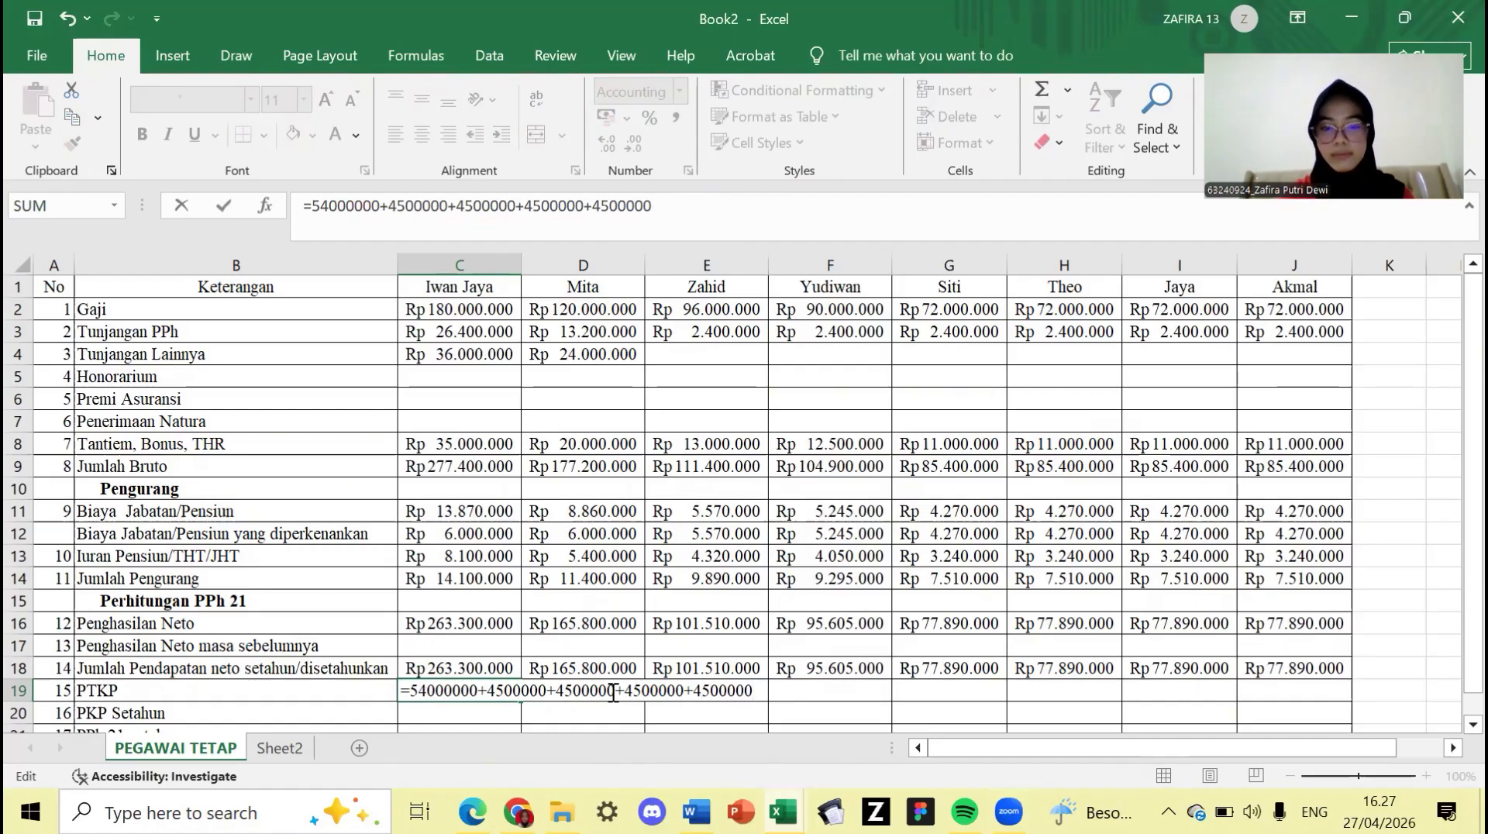
{"action": "key", "text": "Return"}
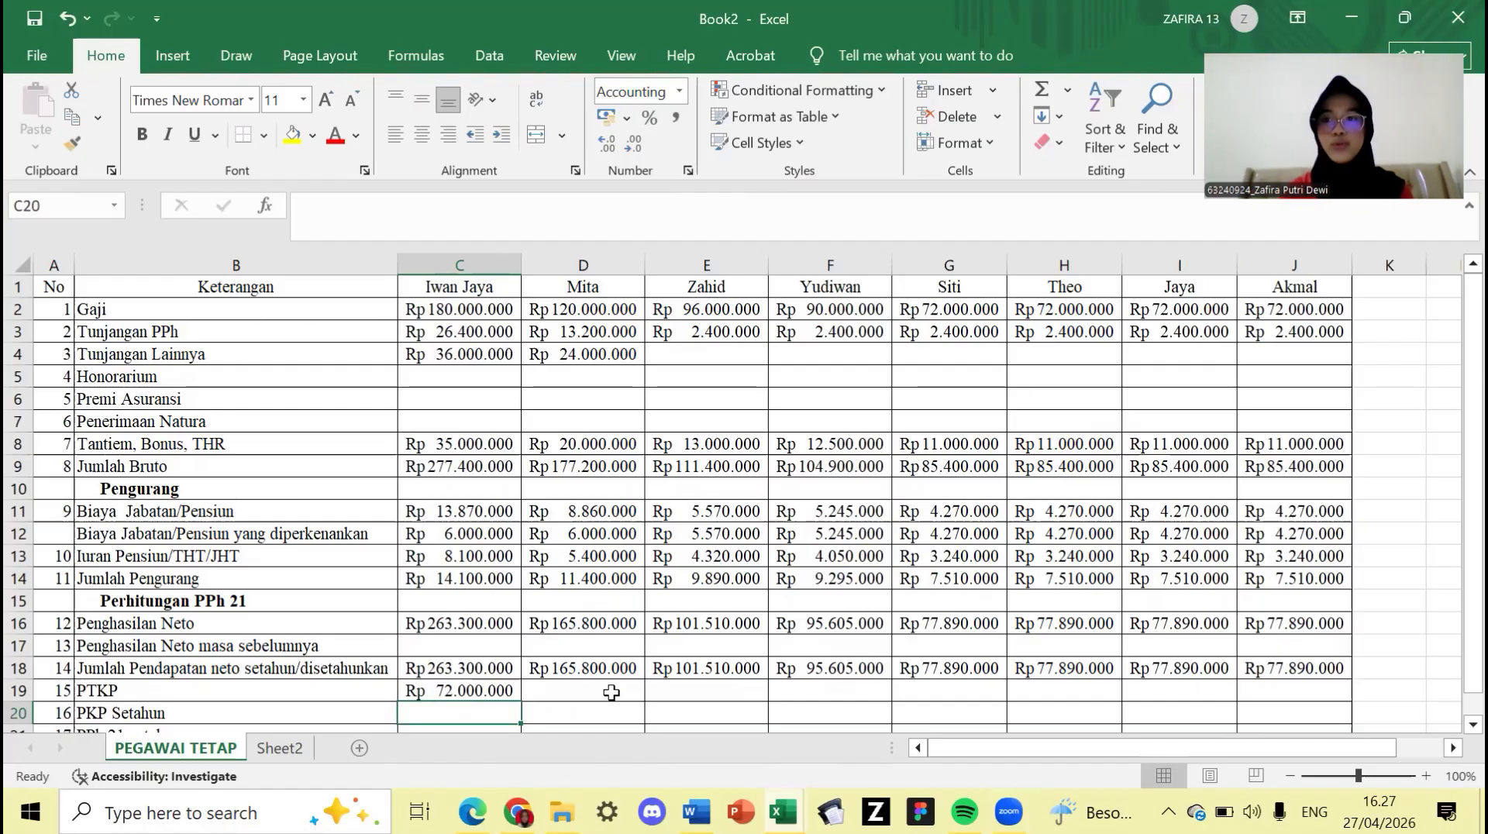
- Enter Mita's PTKP as 54.000.000 and Zahid's as =54000000+4500000+4500000
{"action": "left_click", "coordinate": [612, 693]}
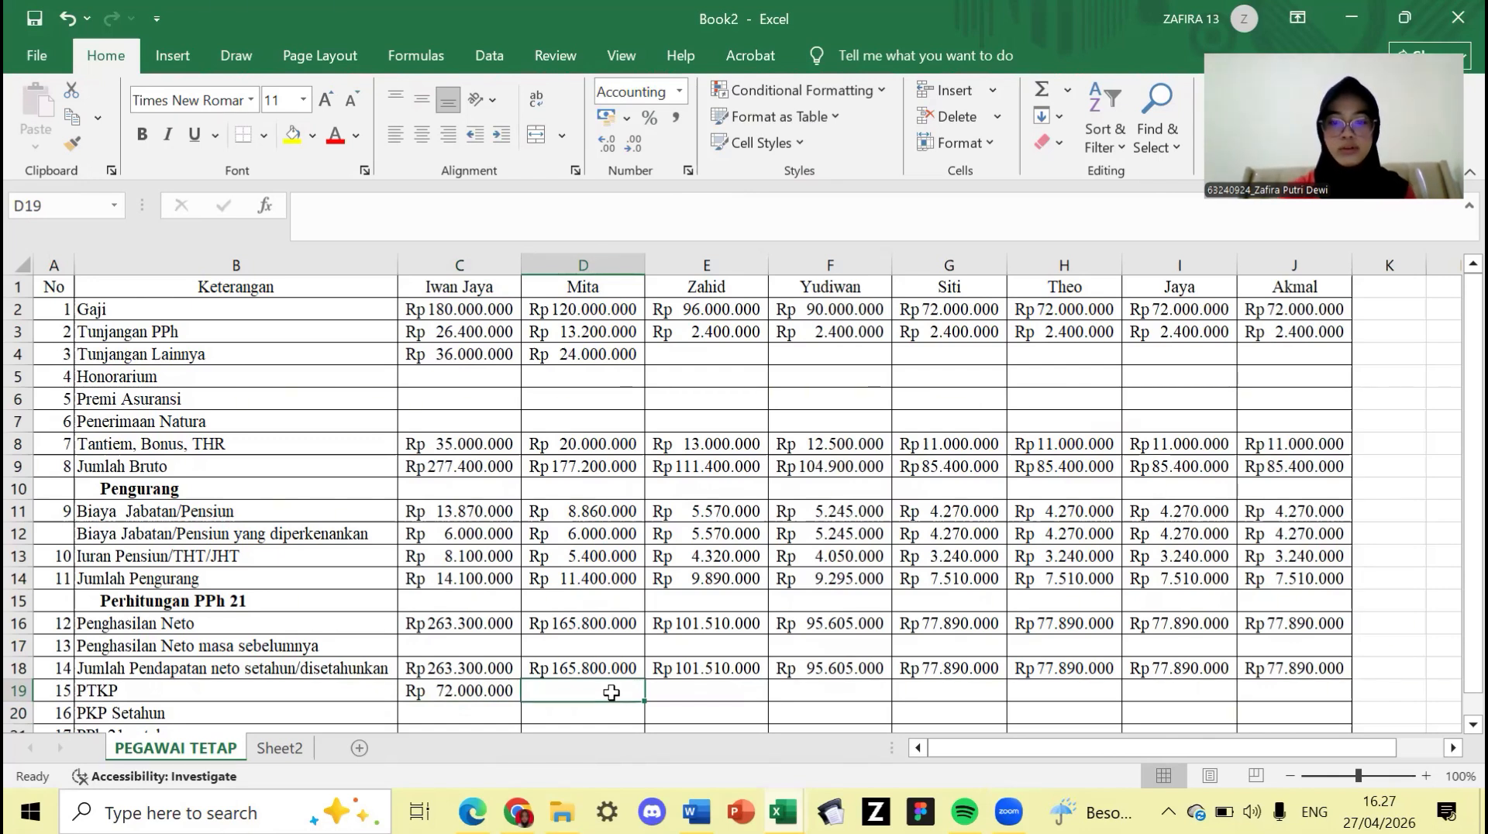
{"action": "type", "text": "="}
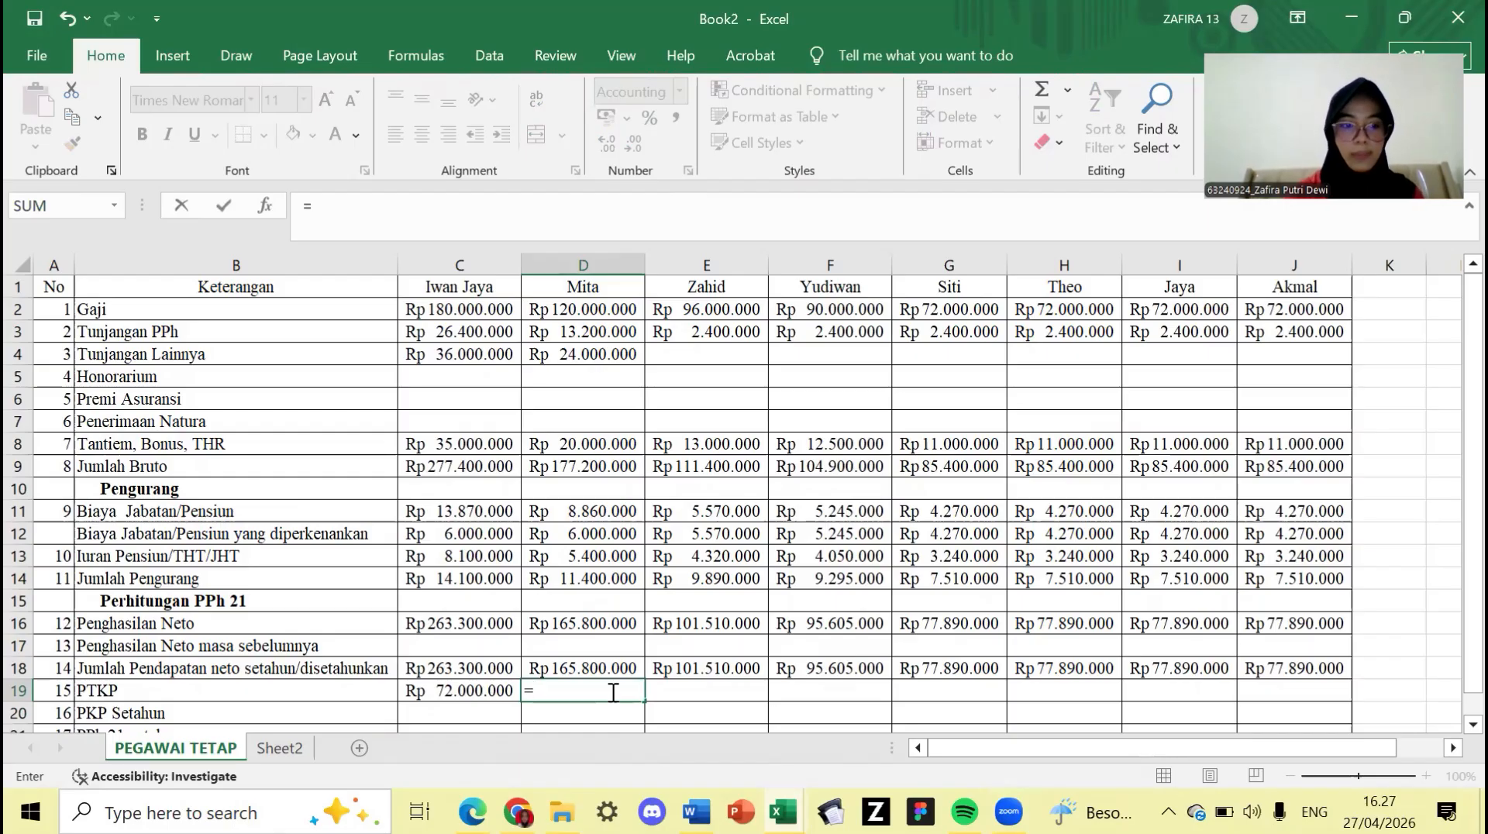
{"action": "type", "text": "540"}
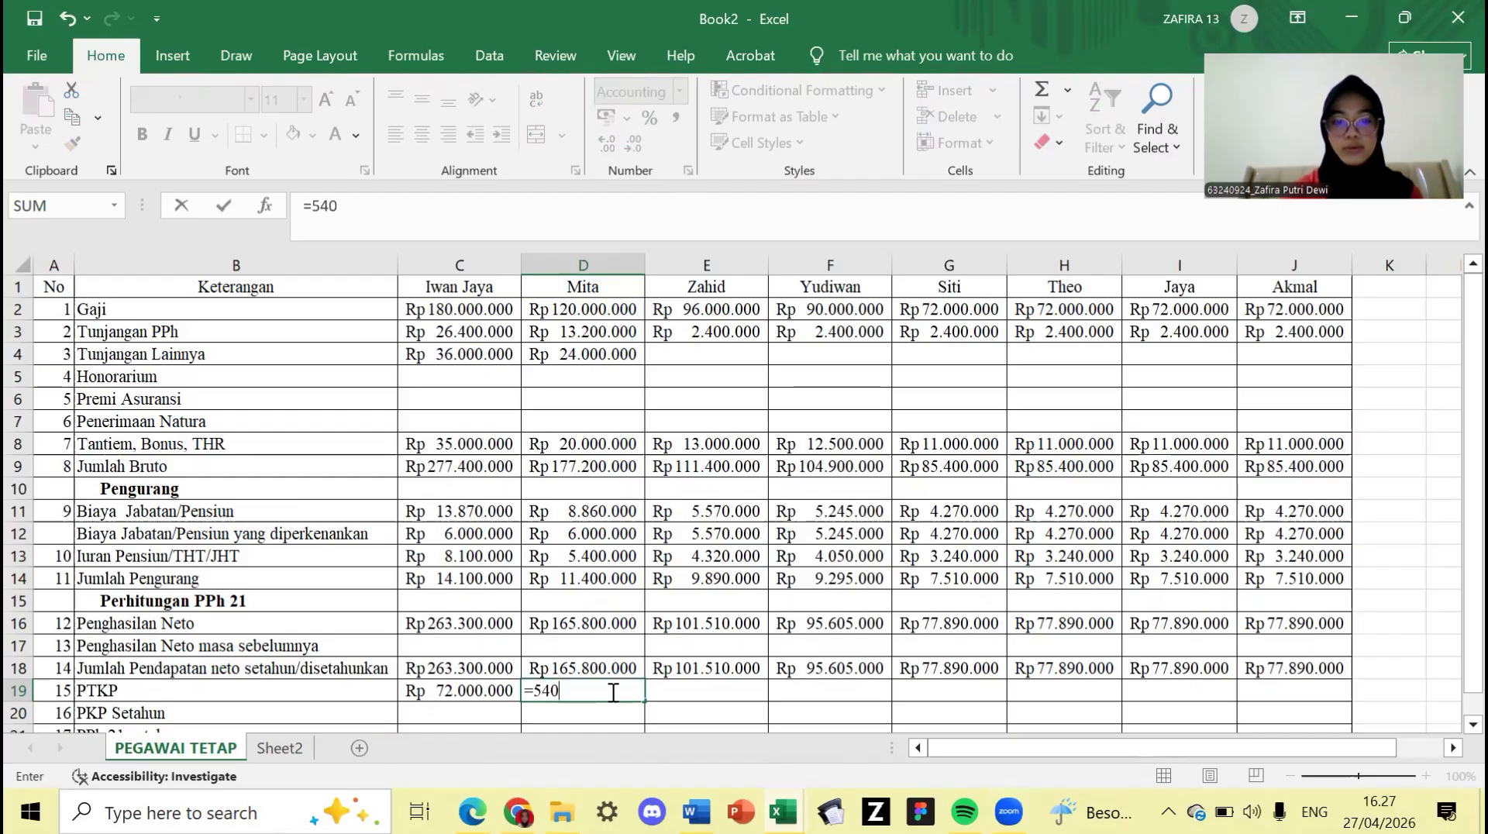
{"action": "type", "text": "00"}
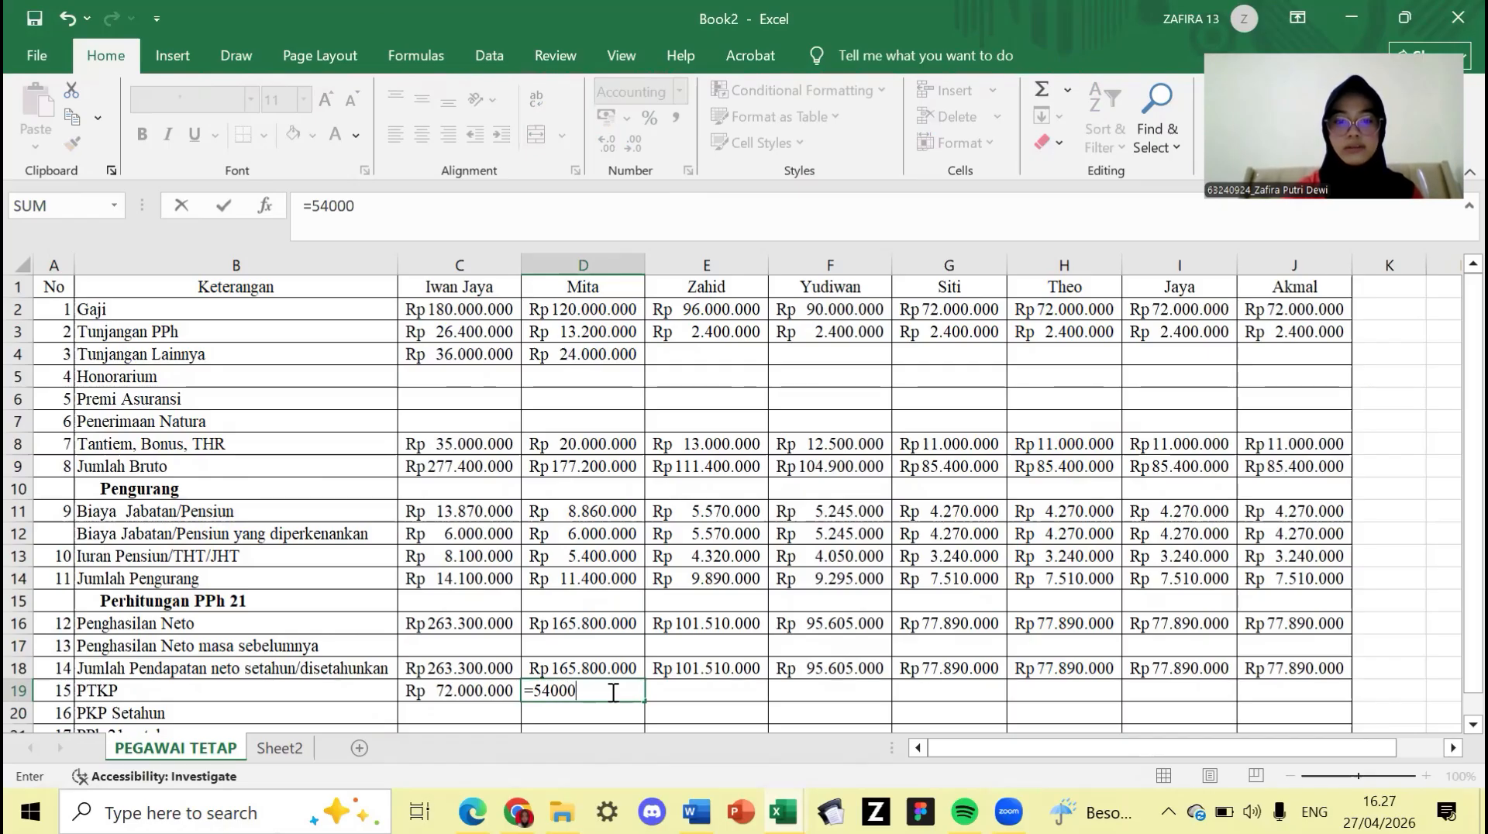
{"action": "type", "text": "000"}
{"action": "key", "text": "Tab"}
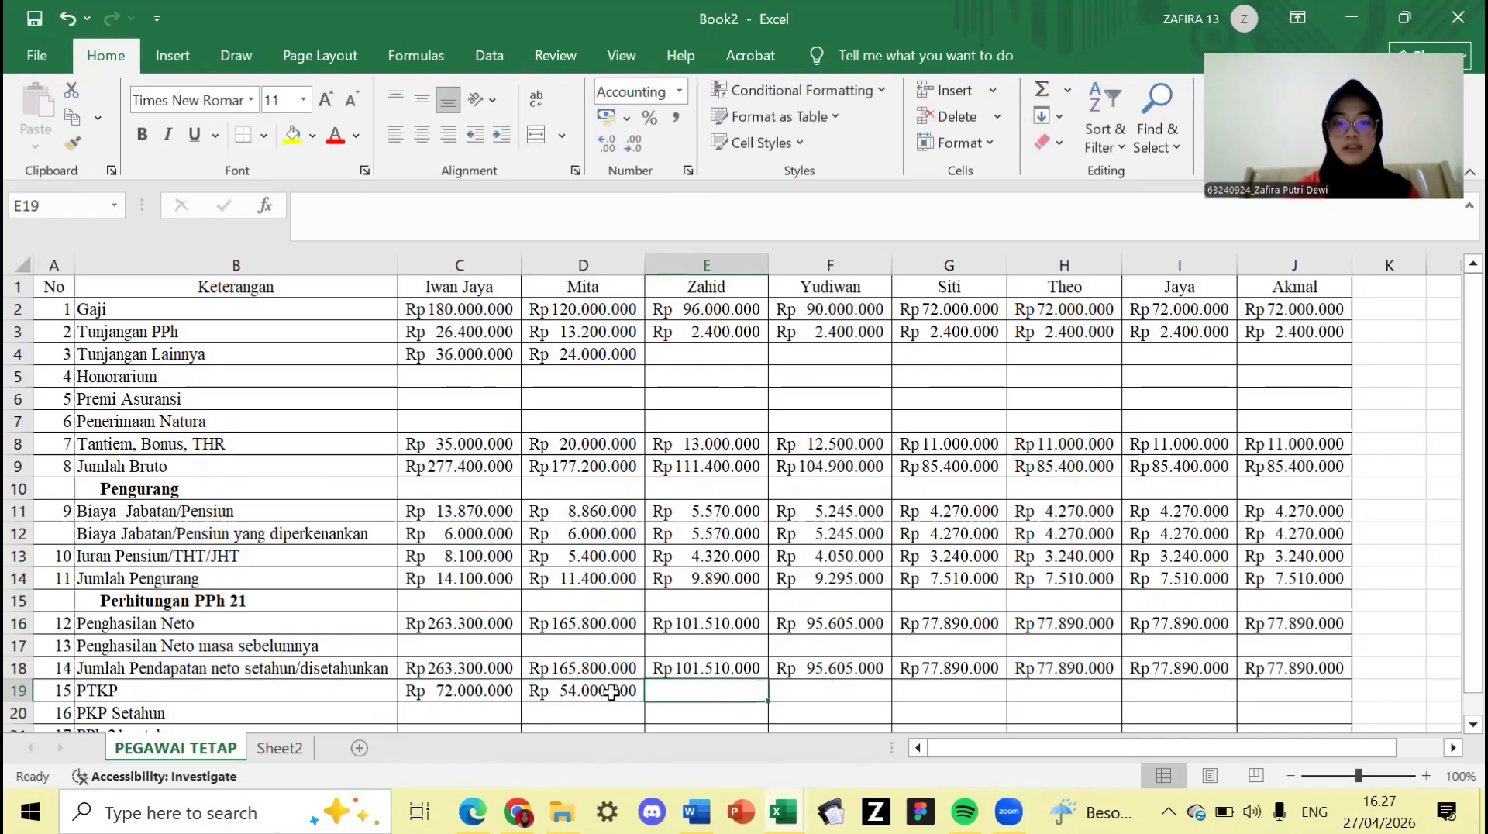
{"action": "type", "text": "="}
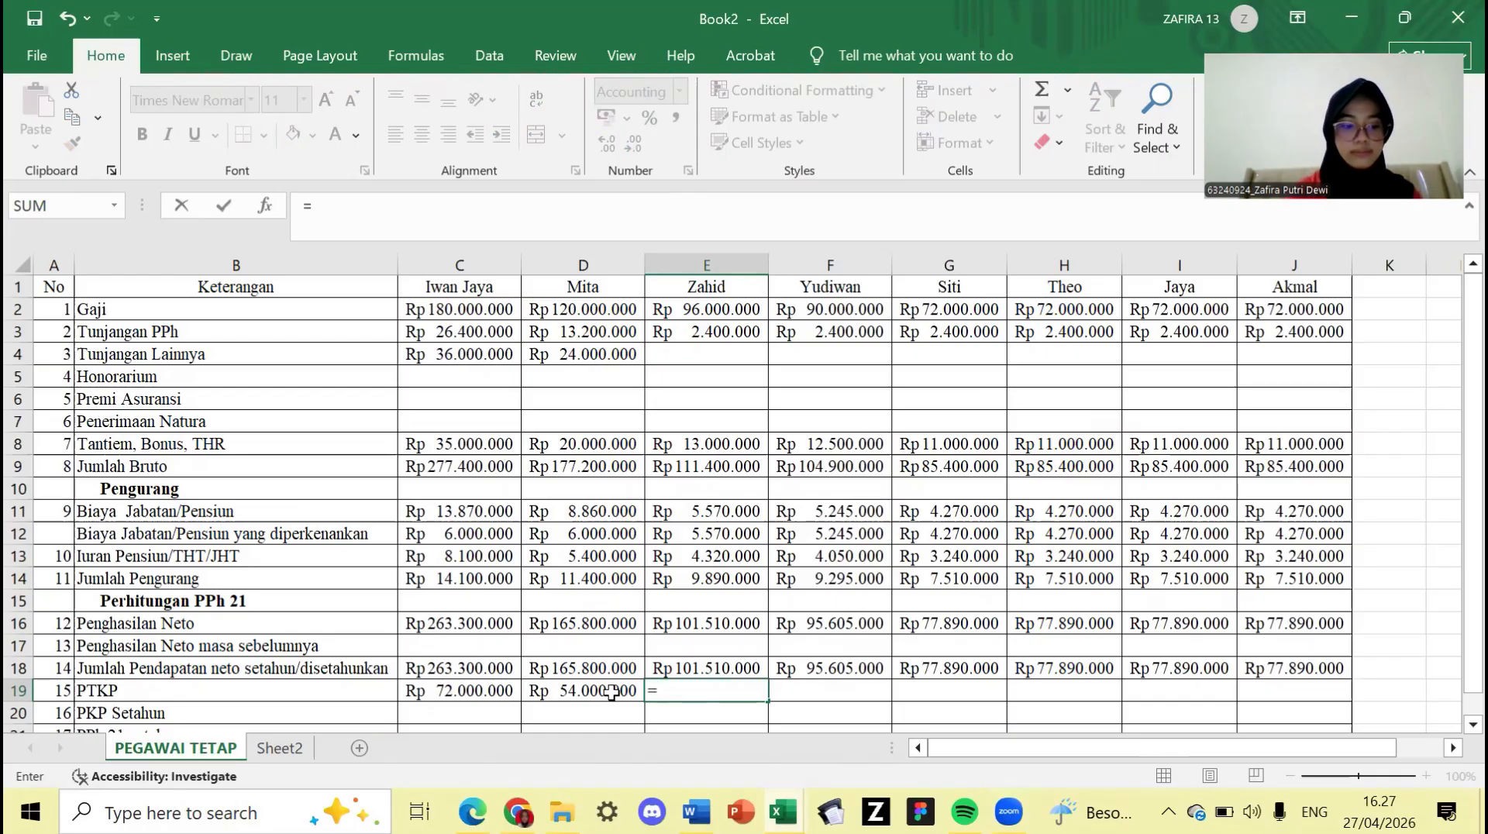
{"action": "type", "text": "5"}
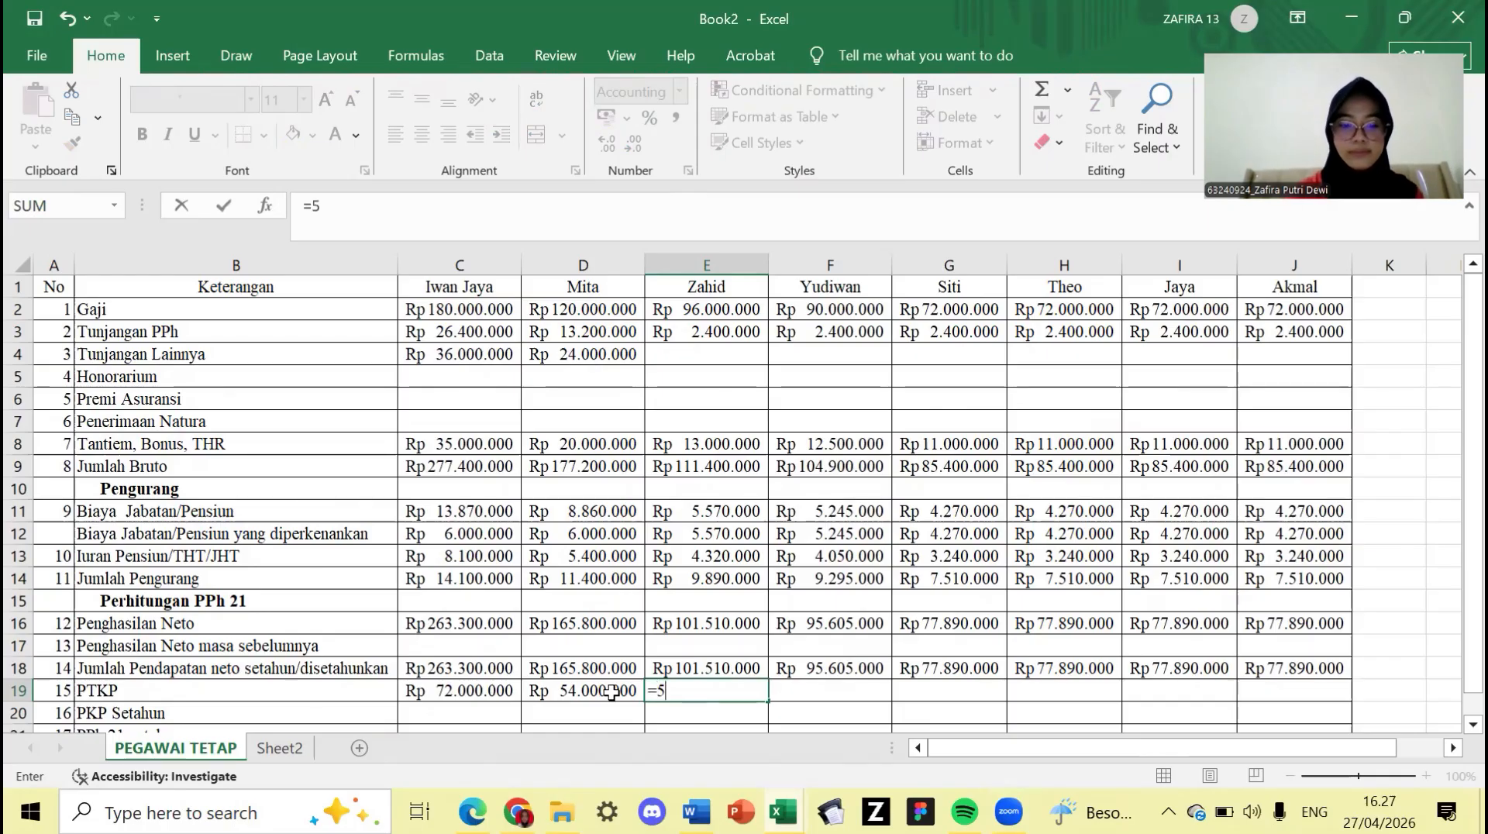
{"action": "type", "text": "4000"}
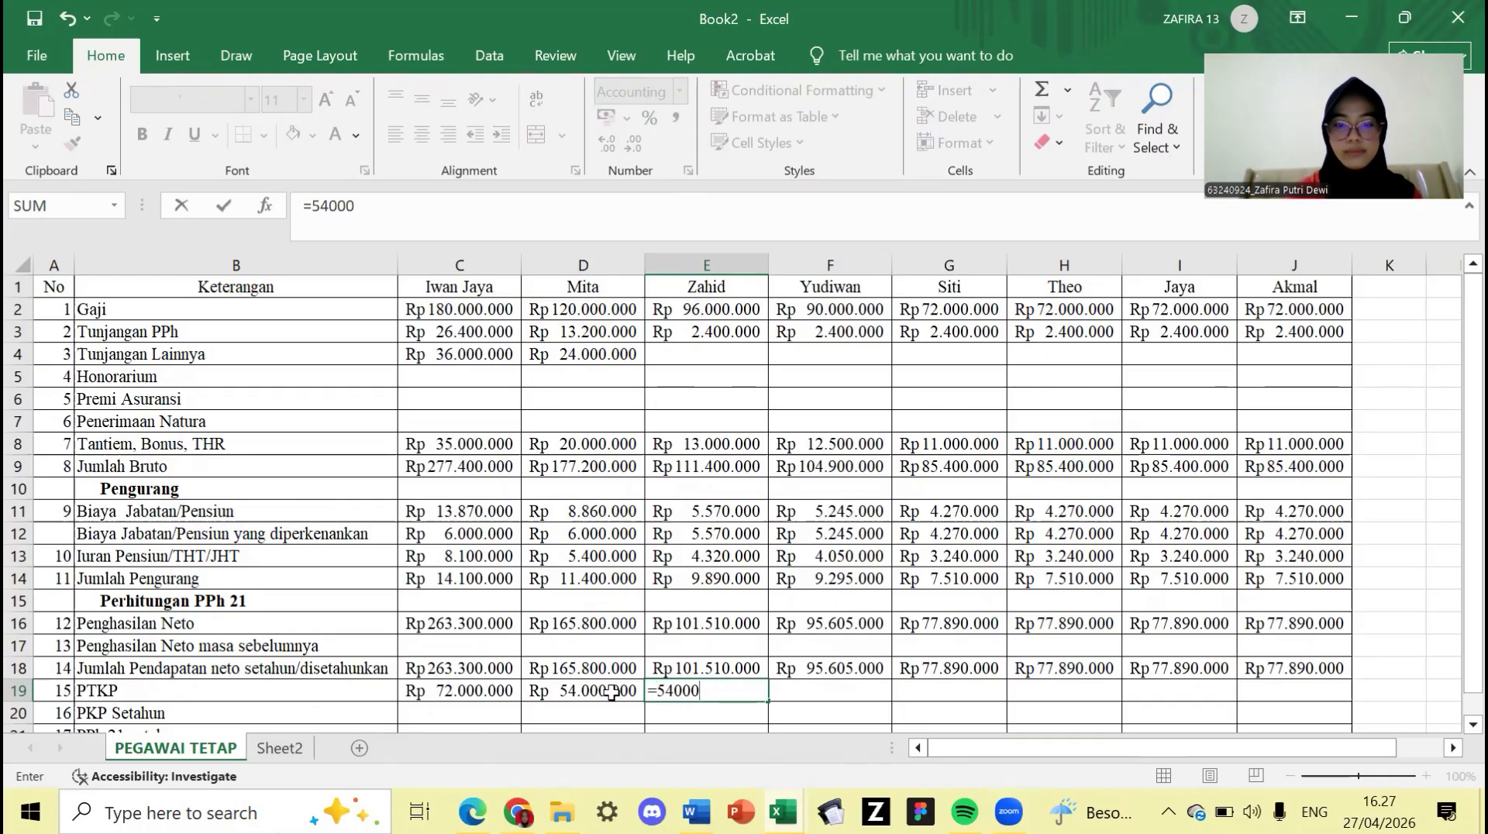
{"action": "type", "text": "000+"}
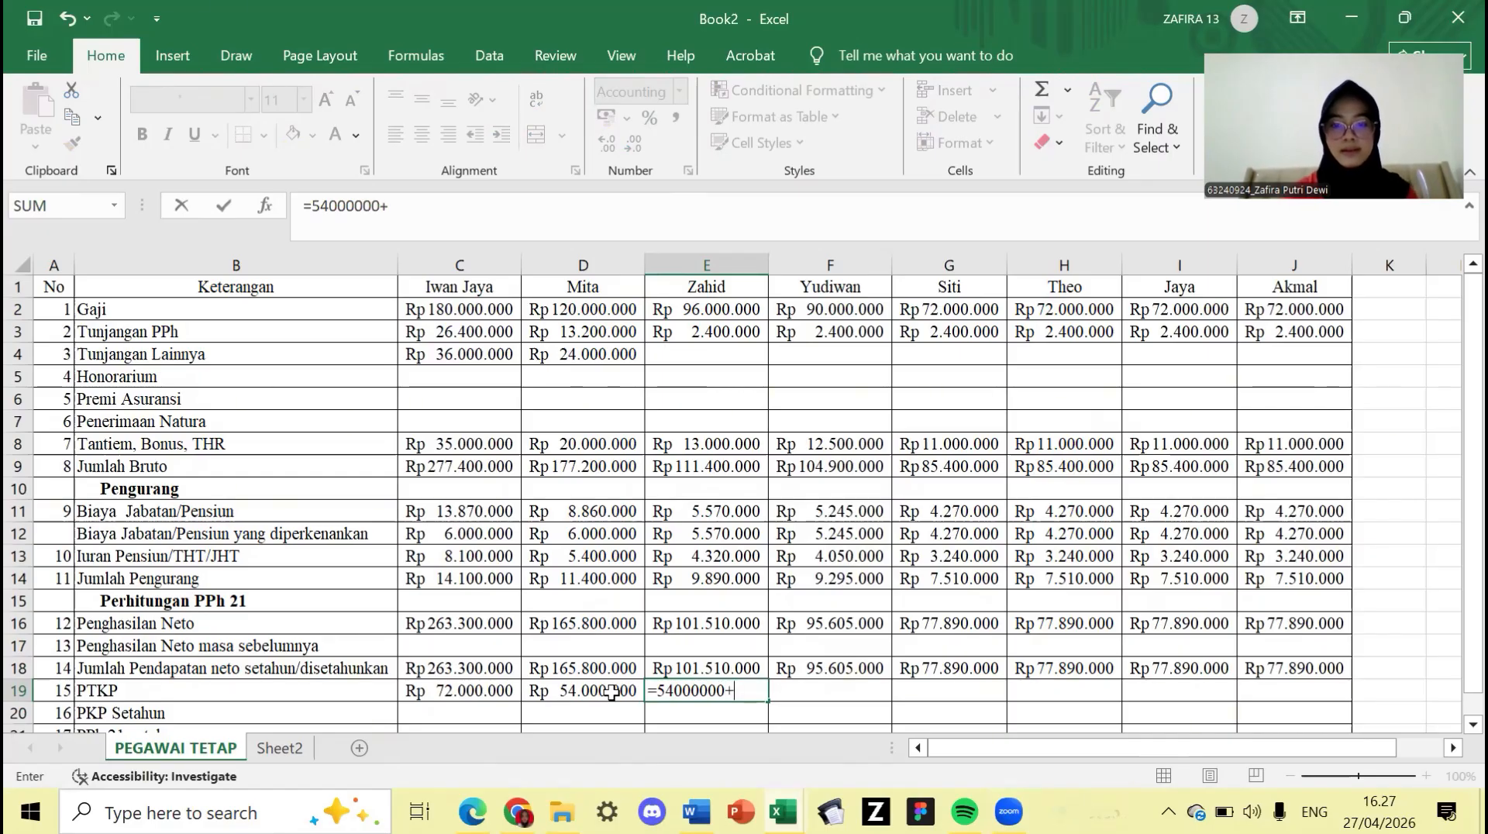
{"action": "type", "text": "45"}
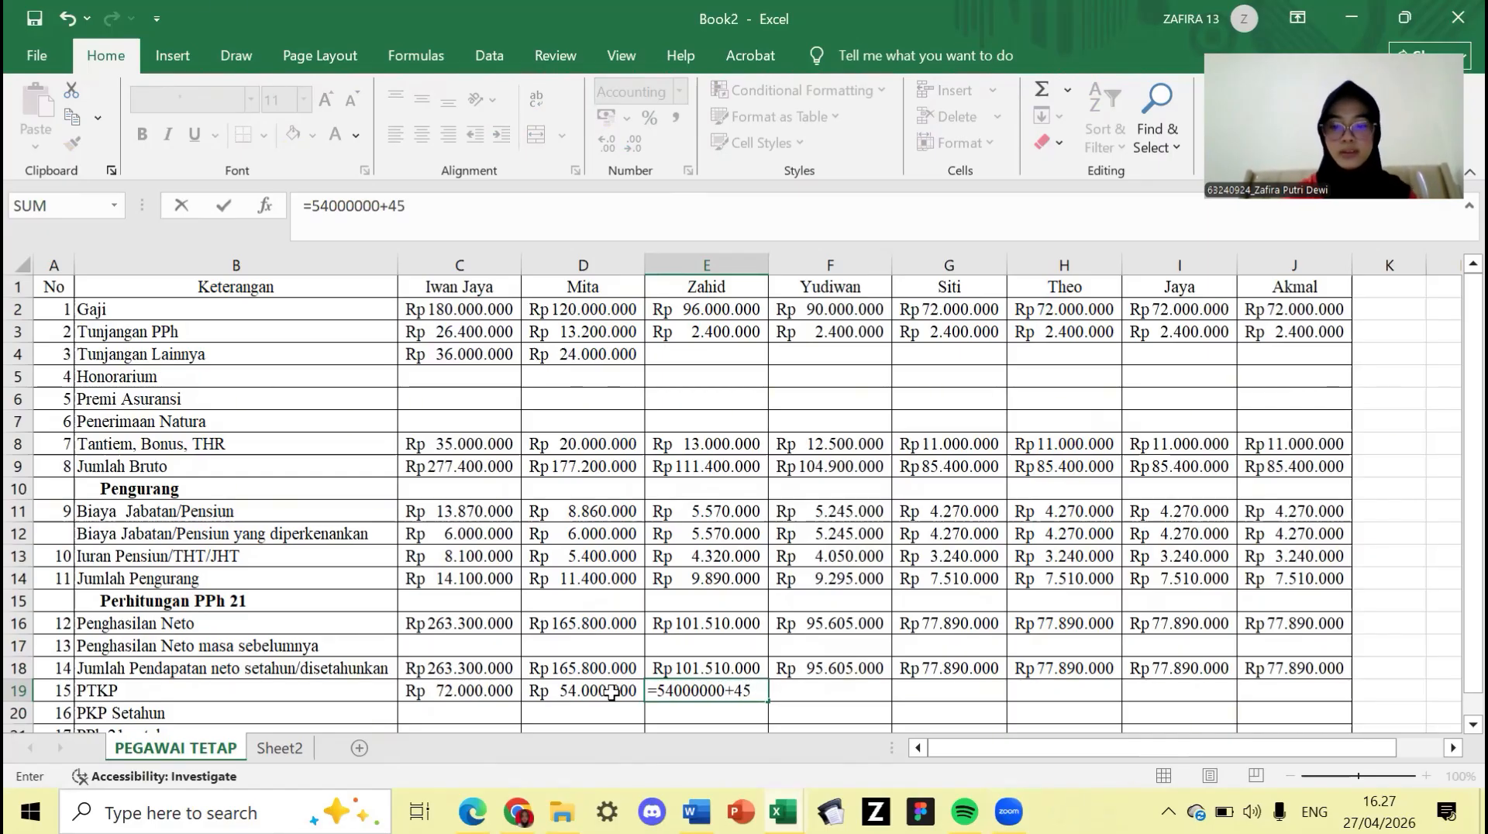
{"action": "type", "text": "00000"}
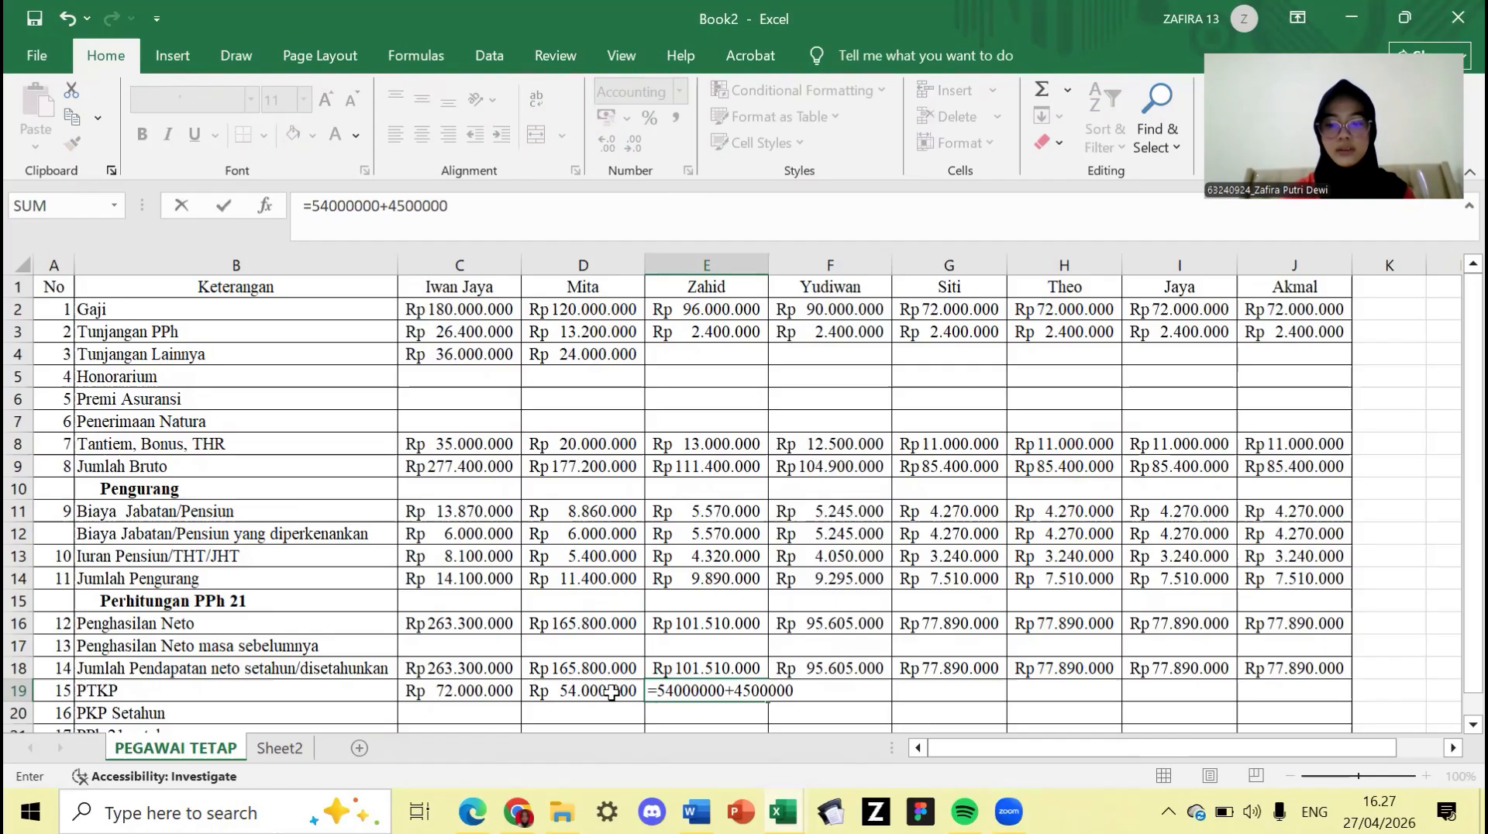
{"action": "type", "text": "+450"}
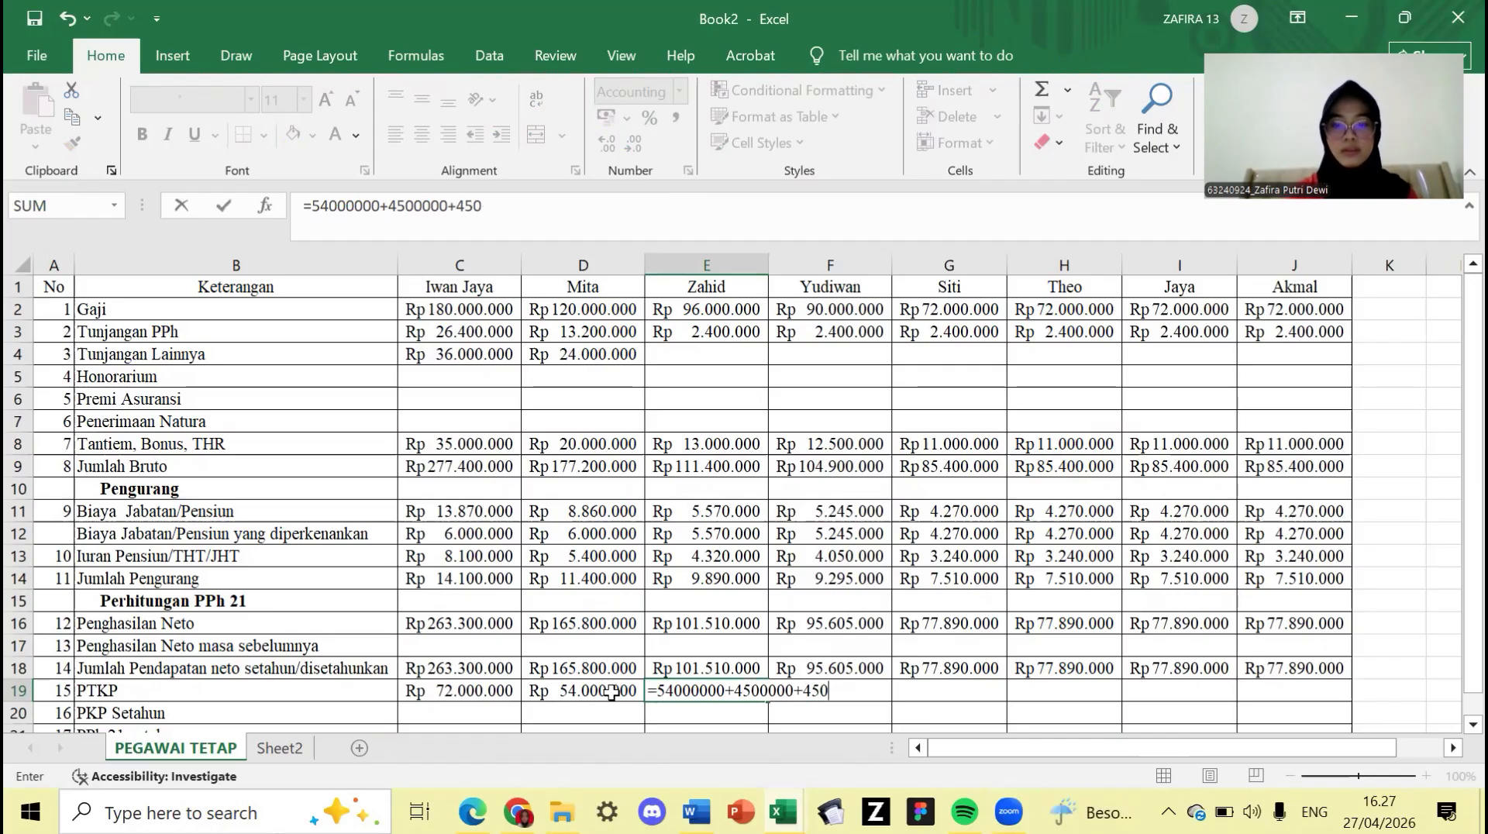
{"action": "type", "text": "0000"}
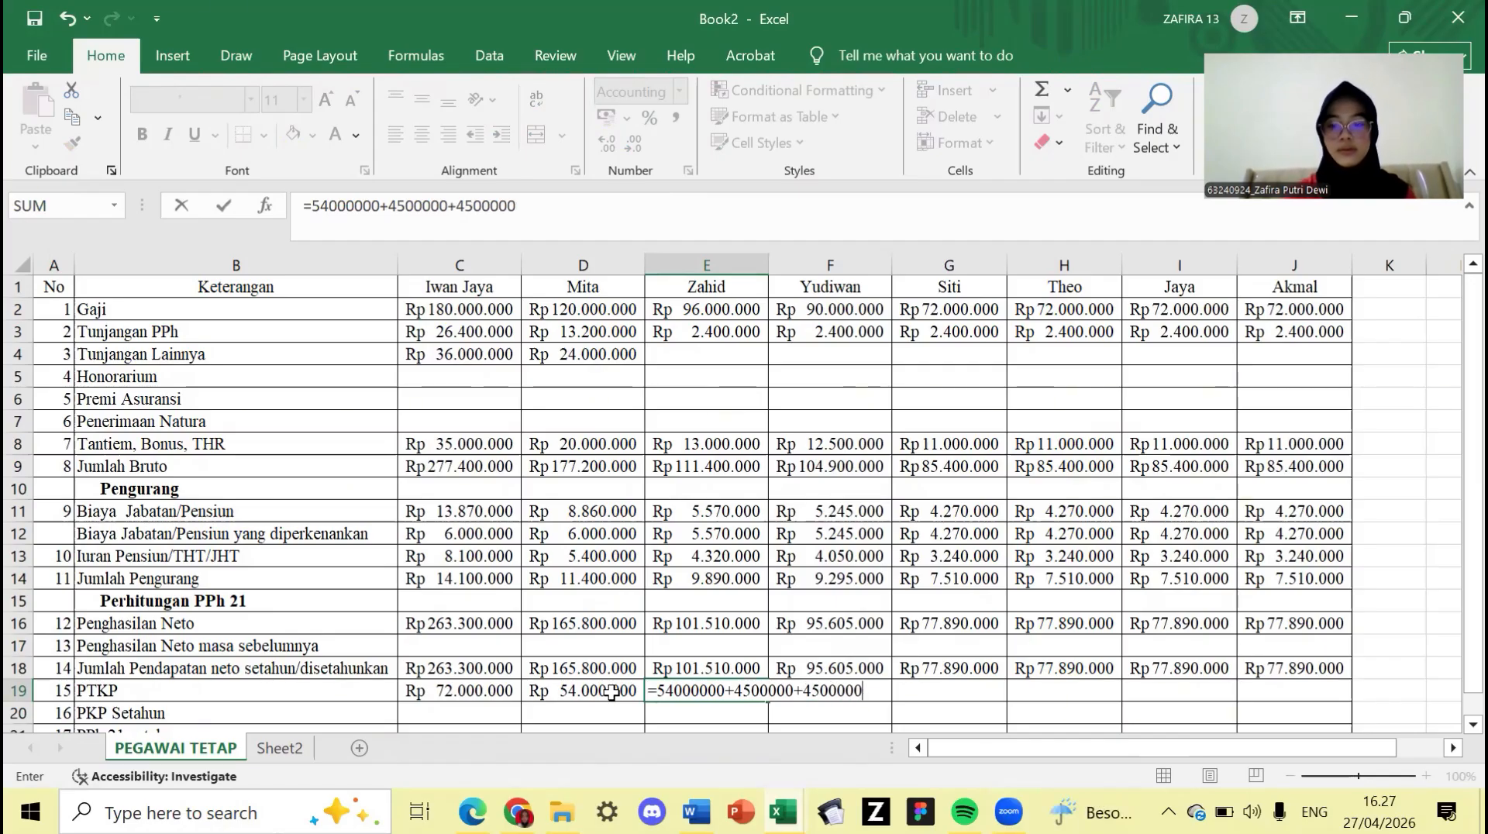
{"action": "key", "text": "Return"}
{"action": "left_click", "coordinate": [799, 705]}
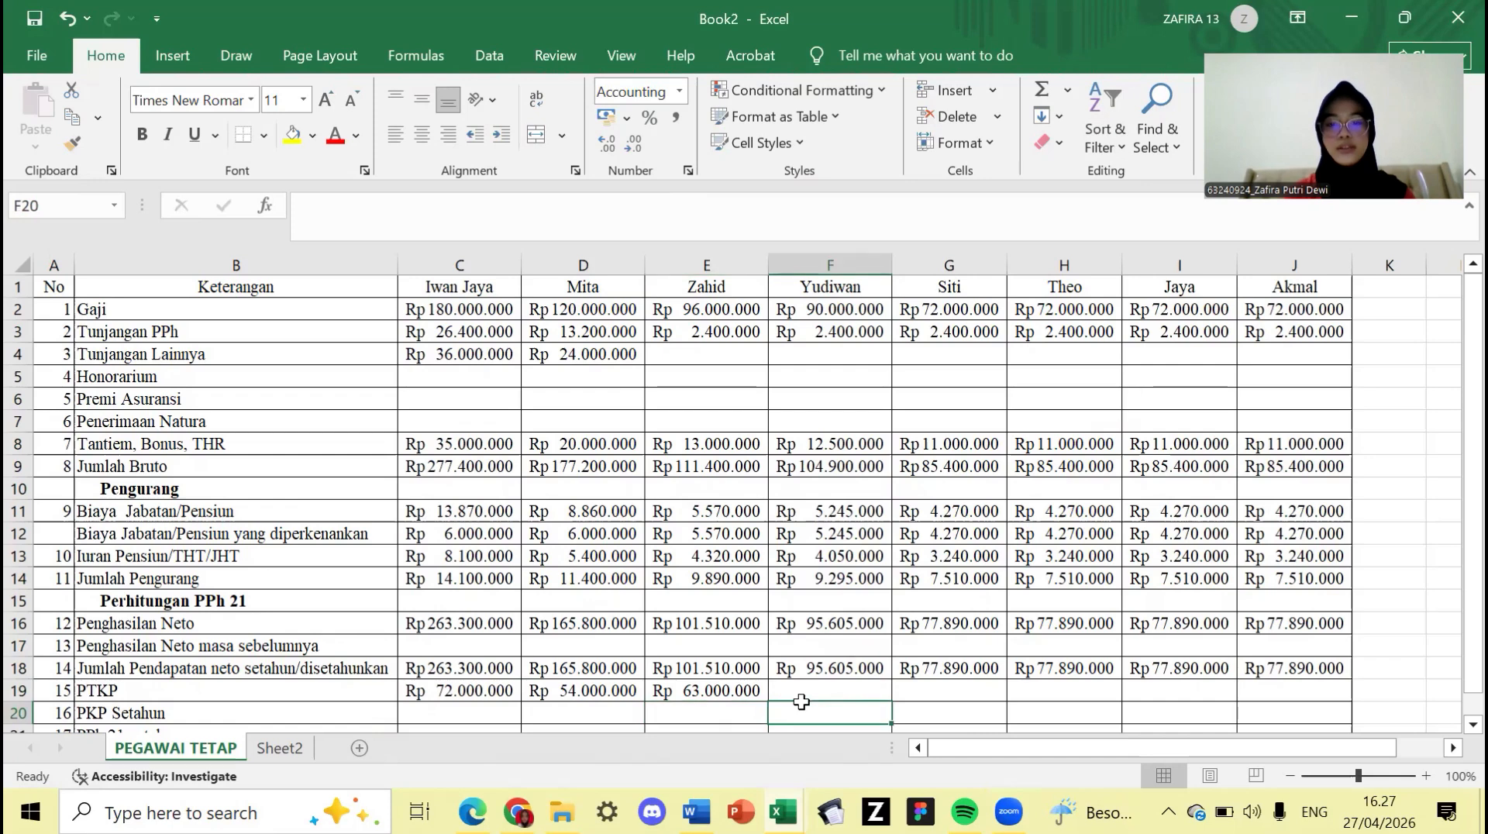
- Copy Zahid's 63.000.000 PTKP to Yudiwan in F19 and enter 54.000.000 for Siti in G19
{"action": "left_click", "coordinate": [801, 692]}
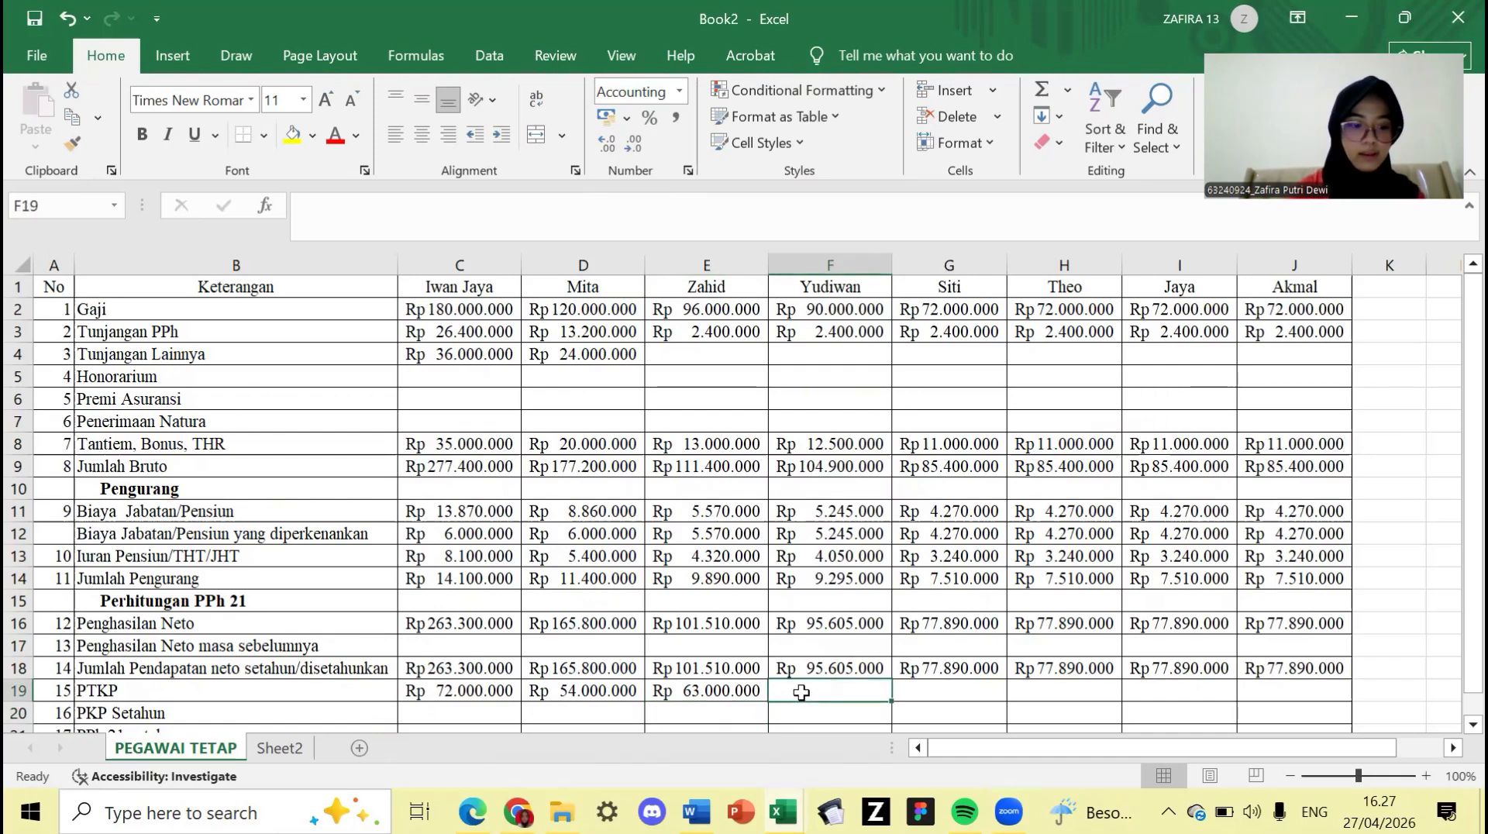
{"action": "left_click", "coordinate": [749, 688]}
{"action": "left_click_drag", "start_coordinate": [772, 705], "coordinate": [836, 698]}
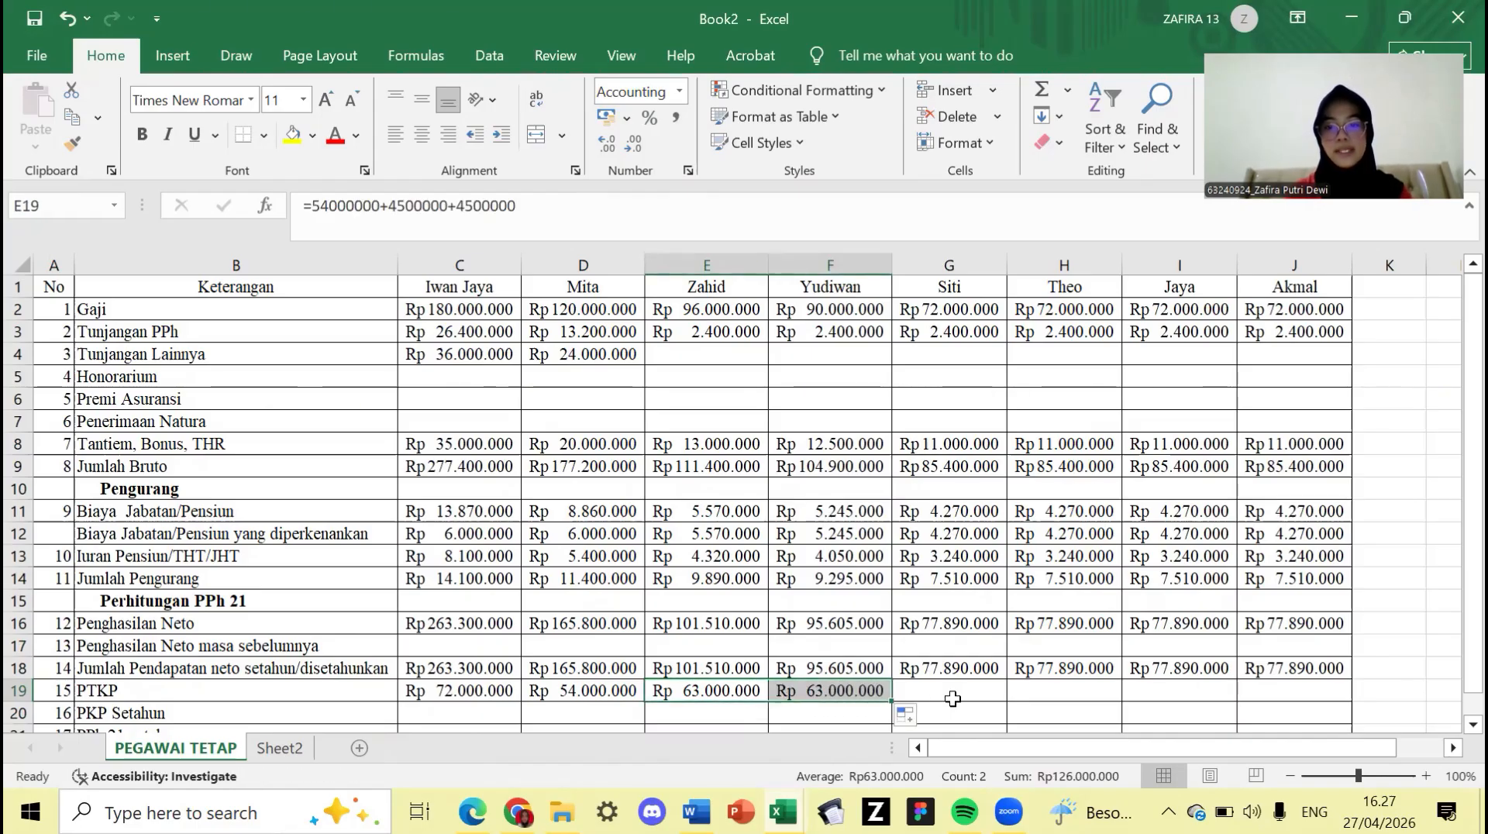
{"action": "left_click", "coordinate": [964, 695]}
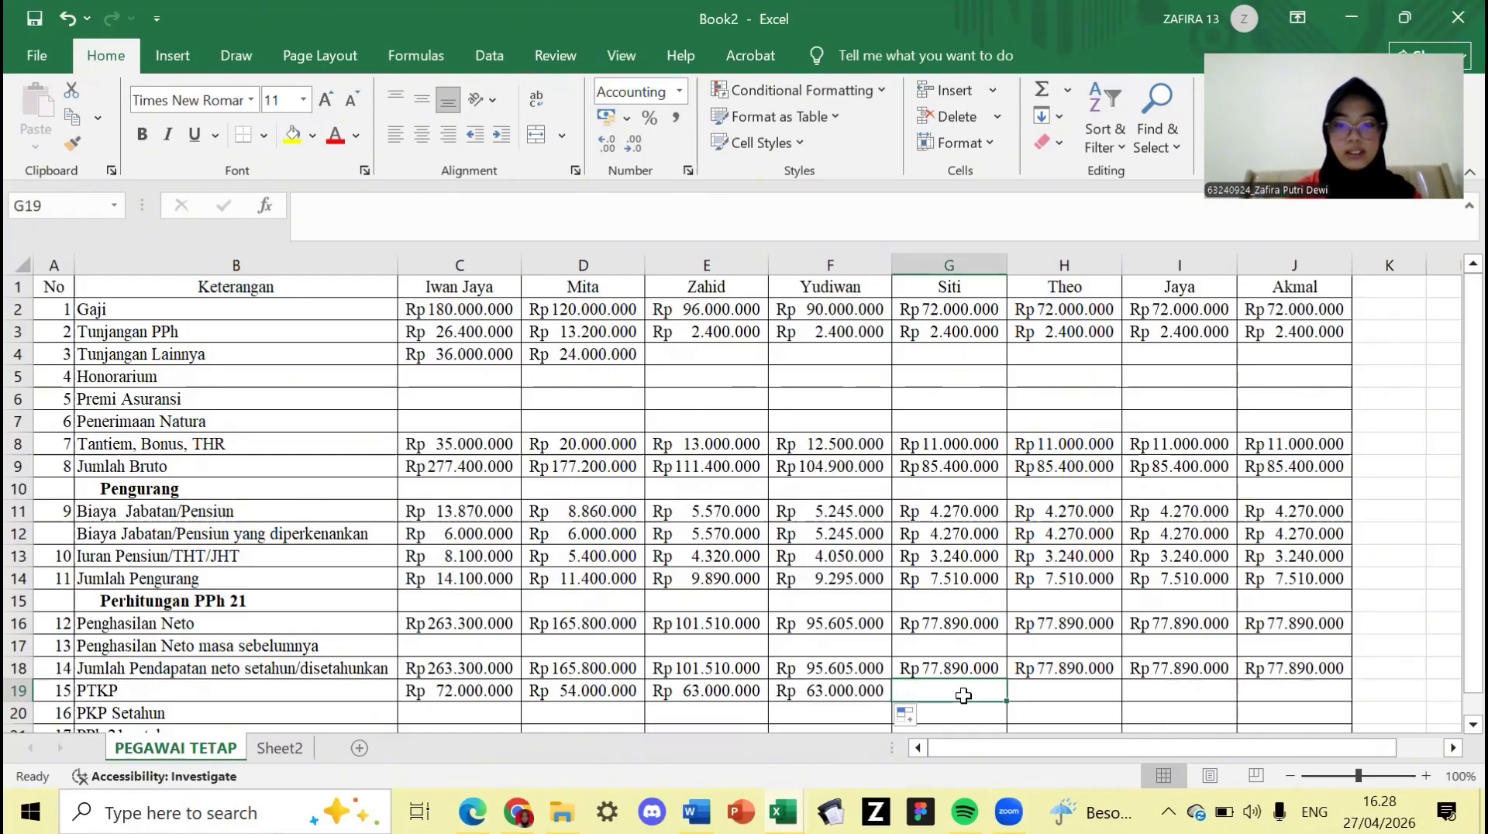
{"action": "type", "text": "=54"}
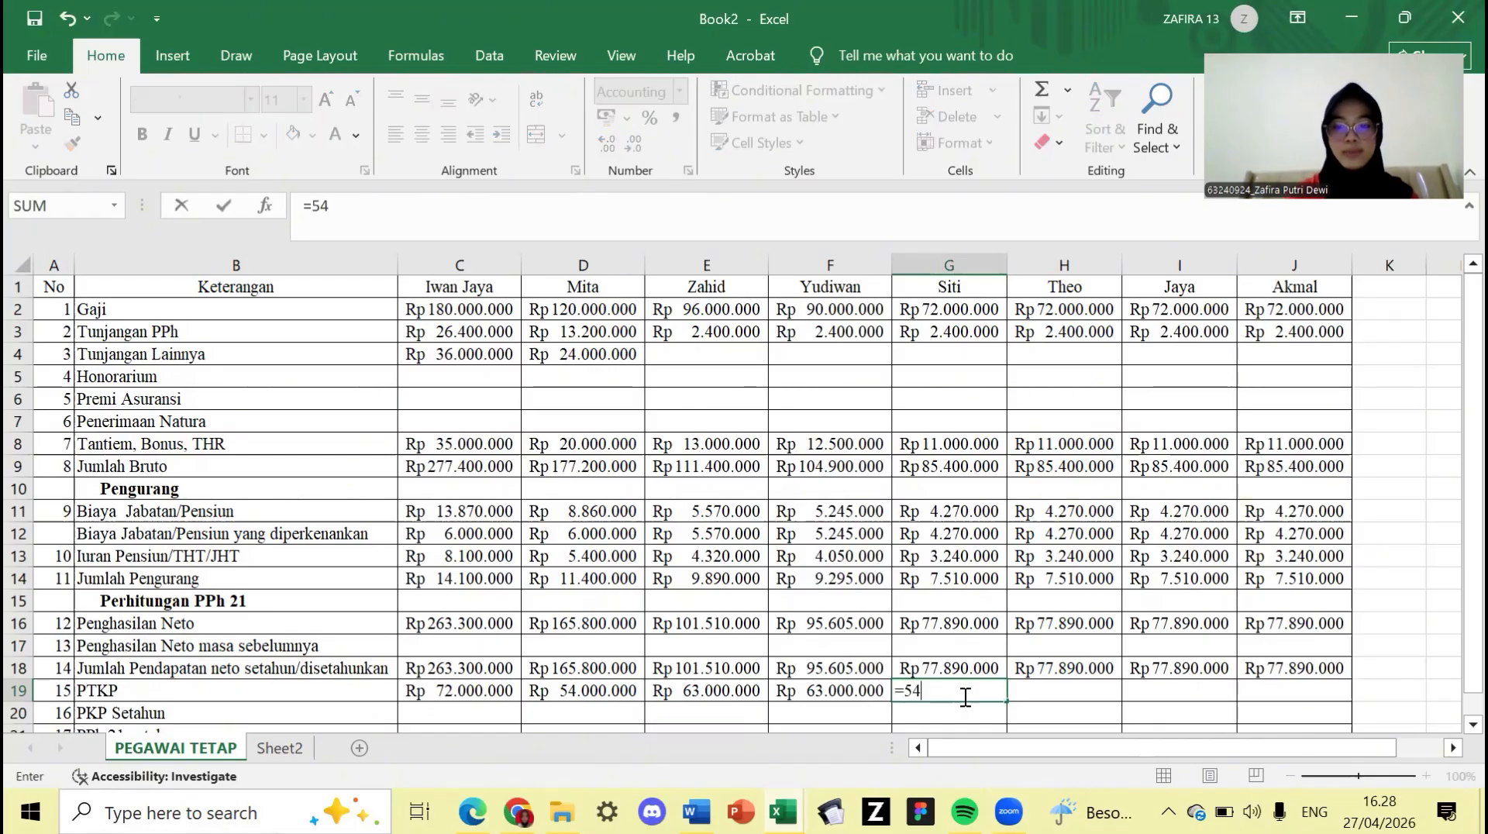
{"action": "type", "text": "000000"}
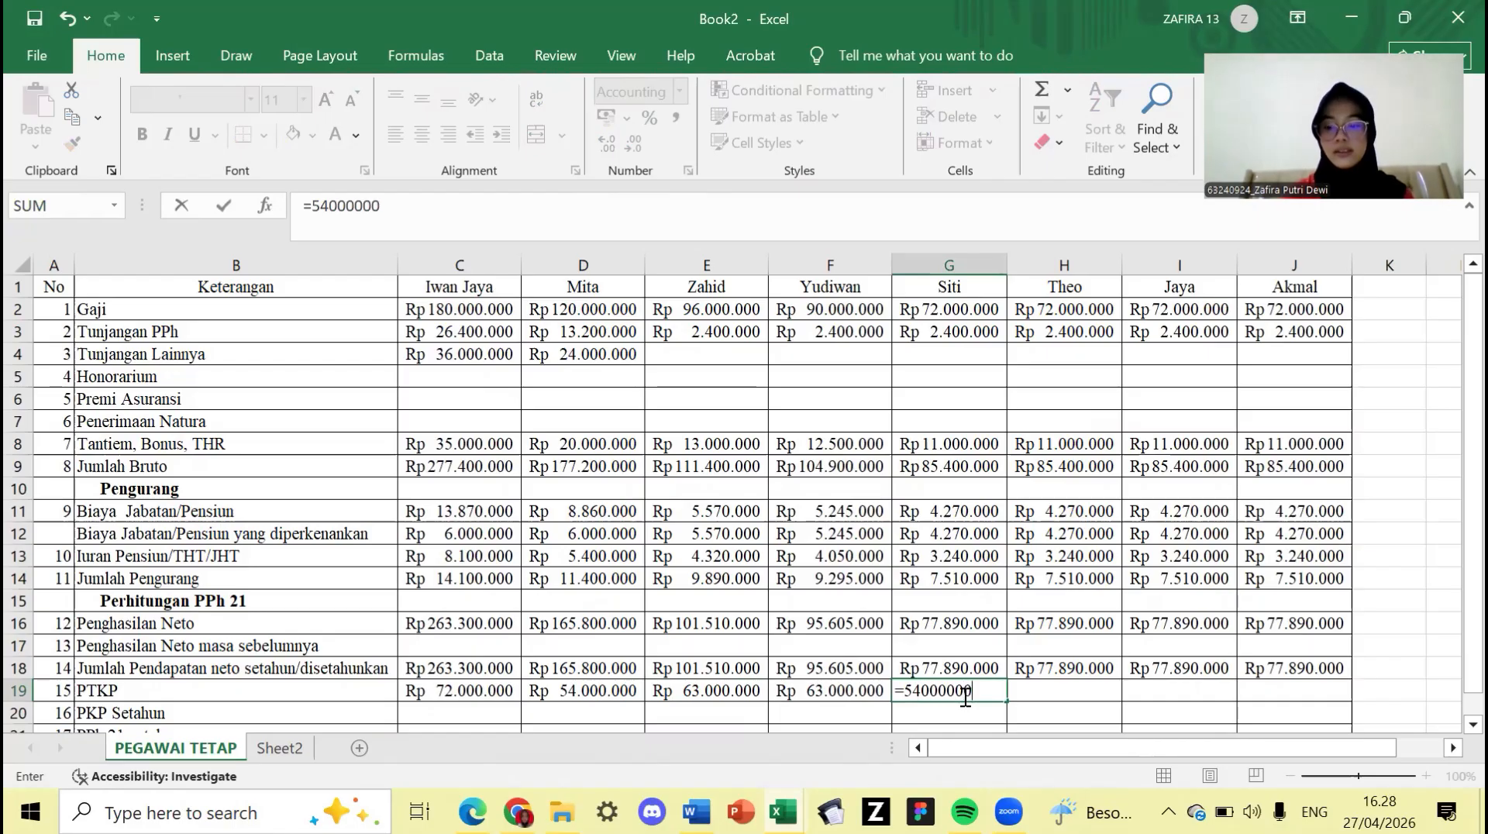
{"action": "key", "text": "Tab"}
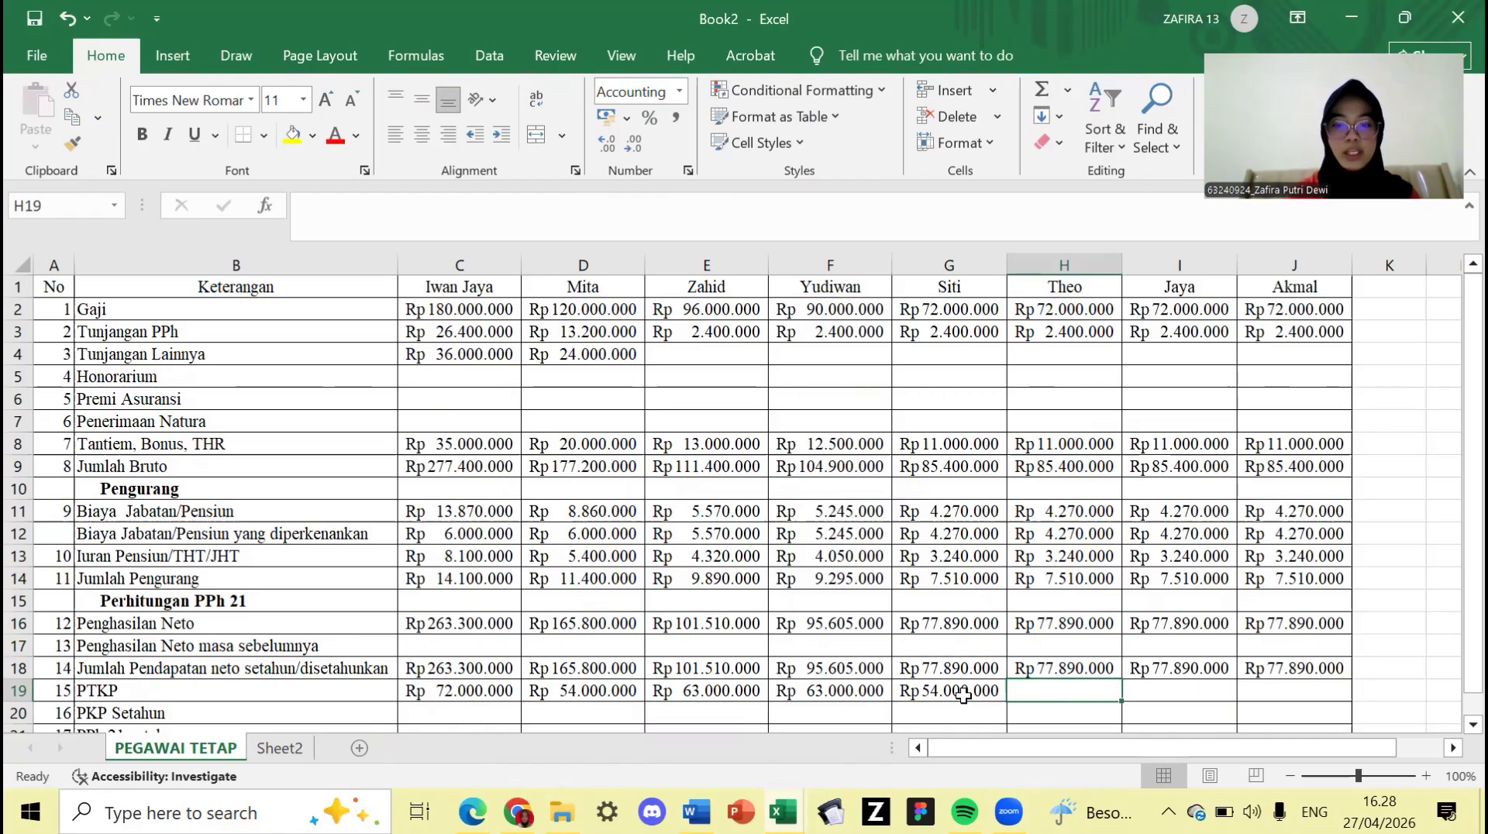
- Enter =54000000+4500000+4500000 in Theo's H19 and fill it to Jaya and Akmal in I19:J19
{"action": "type", "text": "="}
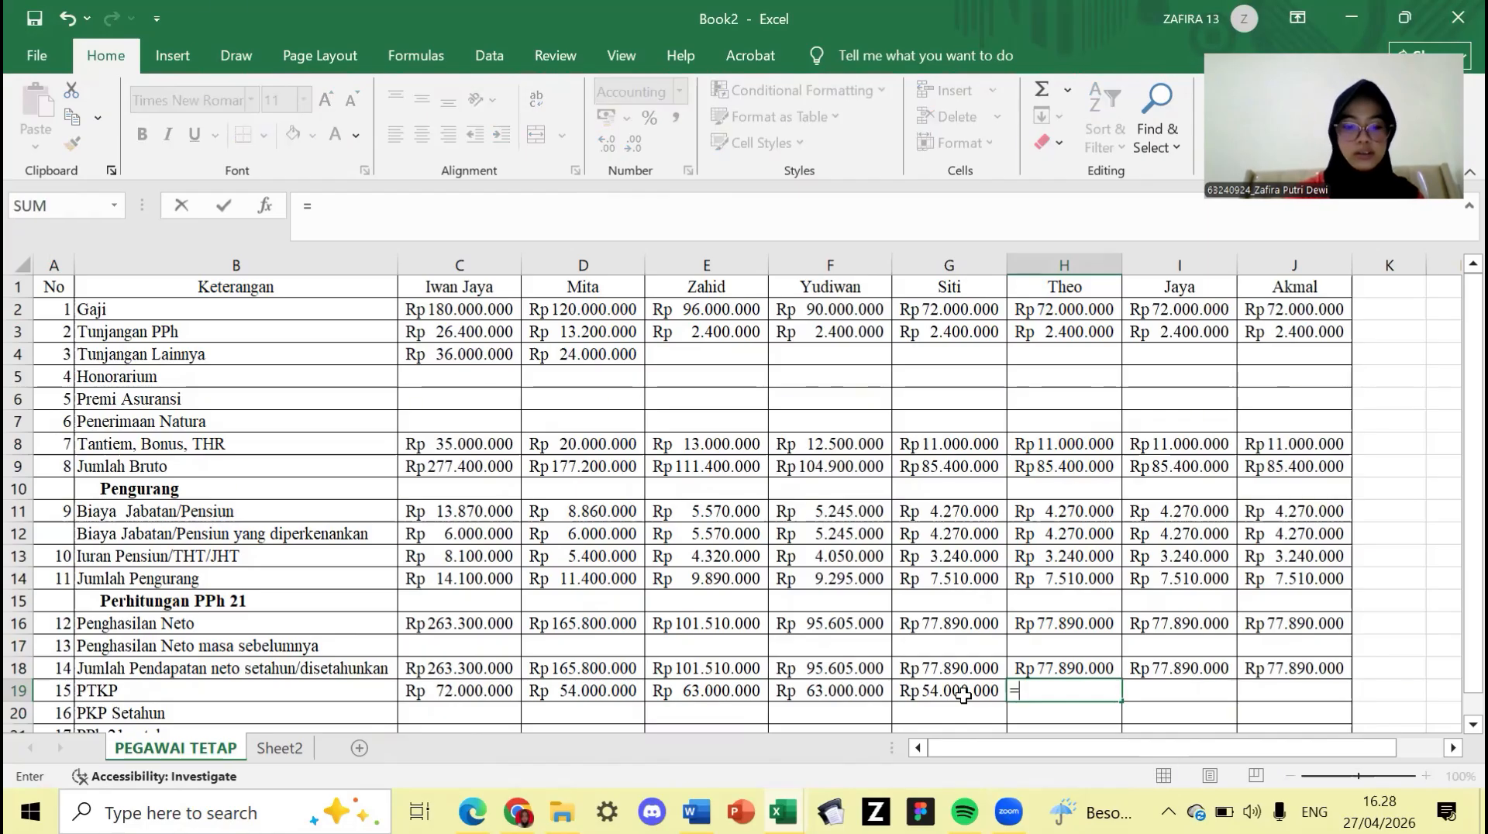
{"action": "type", "text": "5400"}
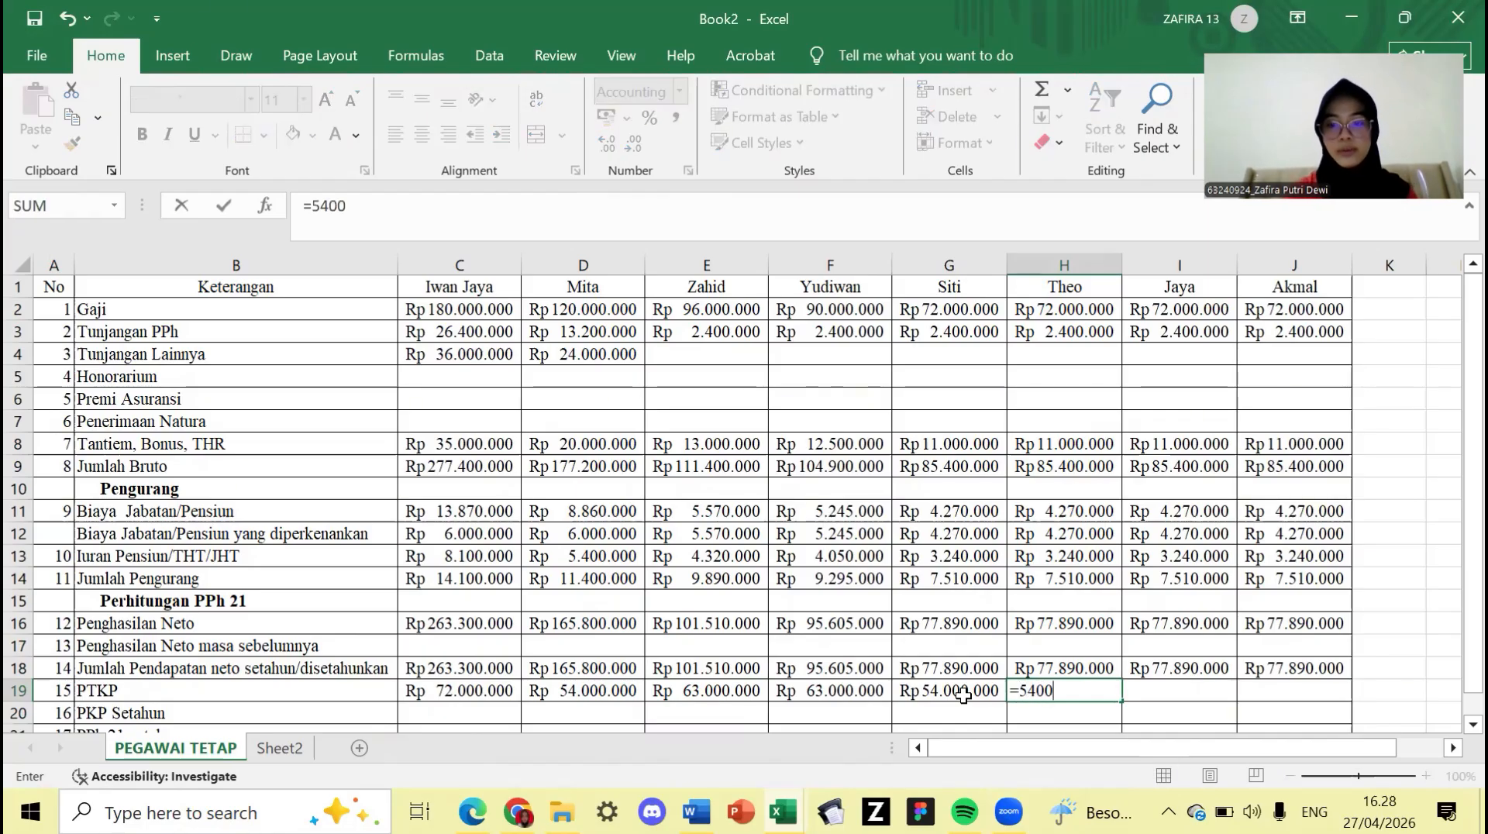
{"action": "type", "text": "0000"}
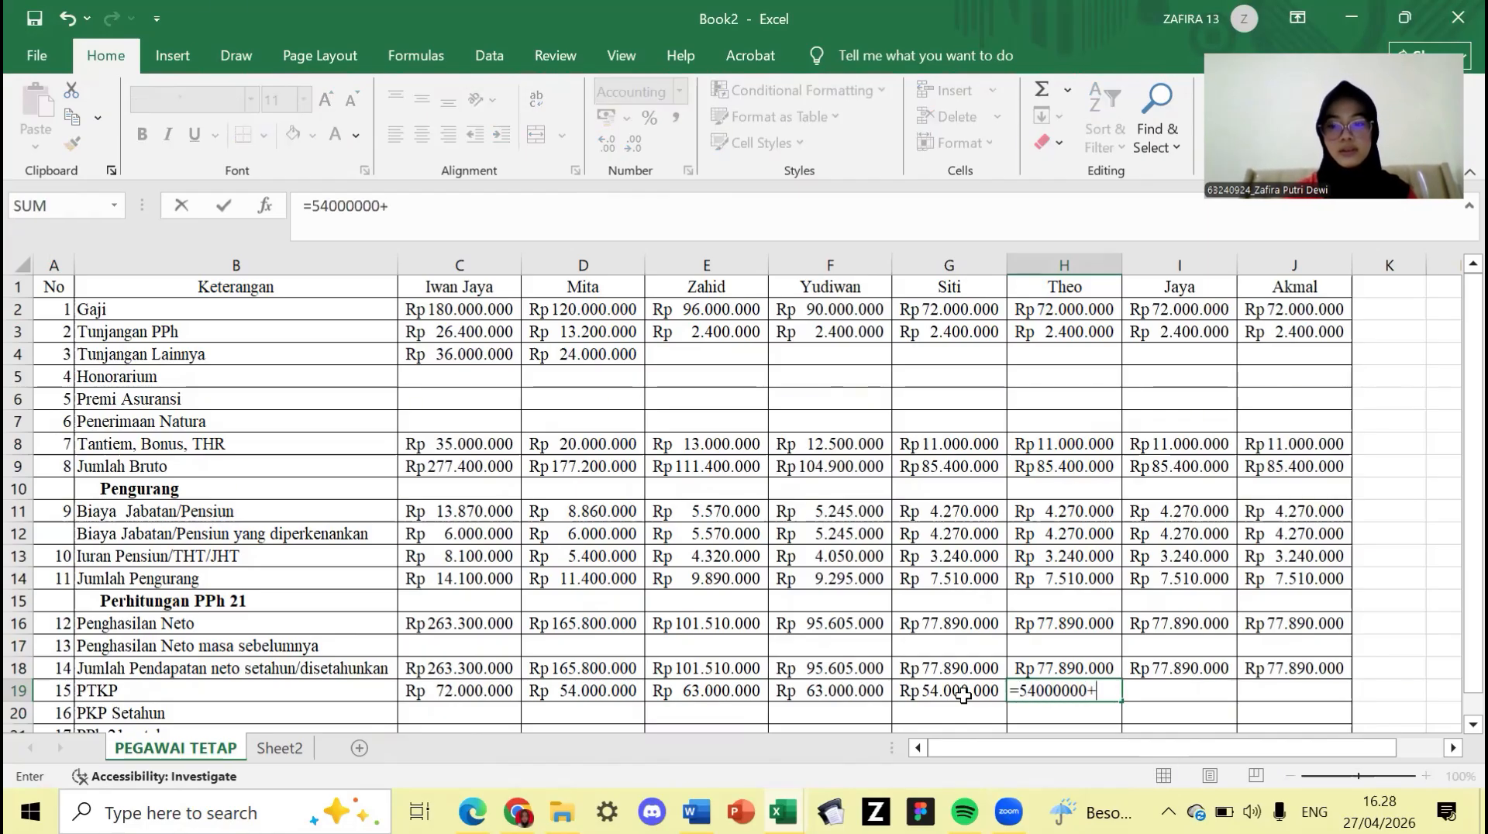
{"action": "type", "text": "+45"}
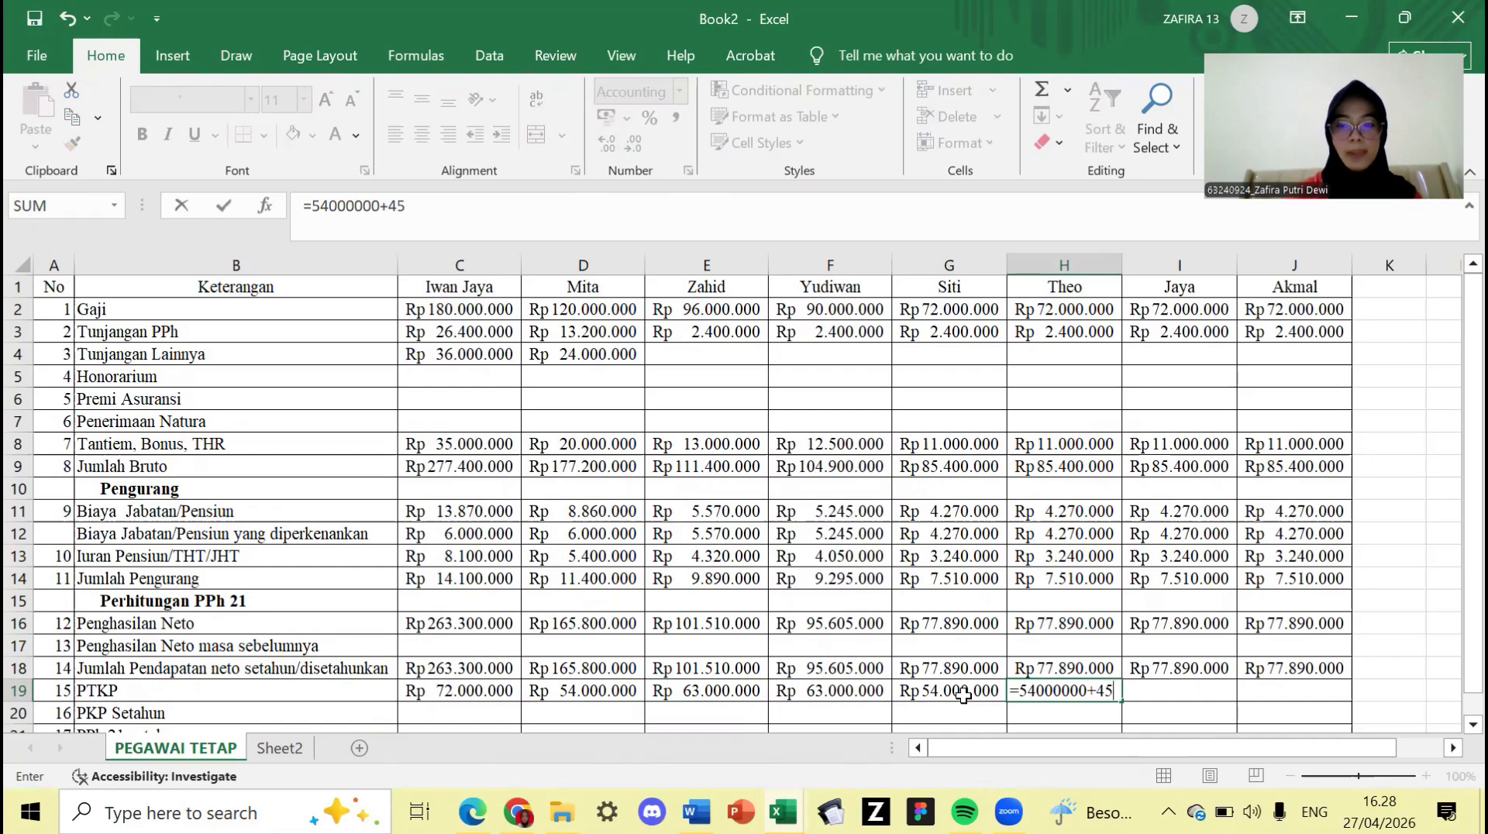
{"action": "type", "text": "00000"}
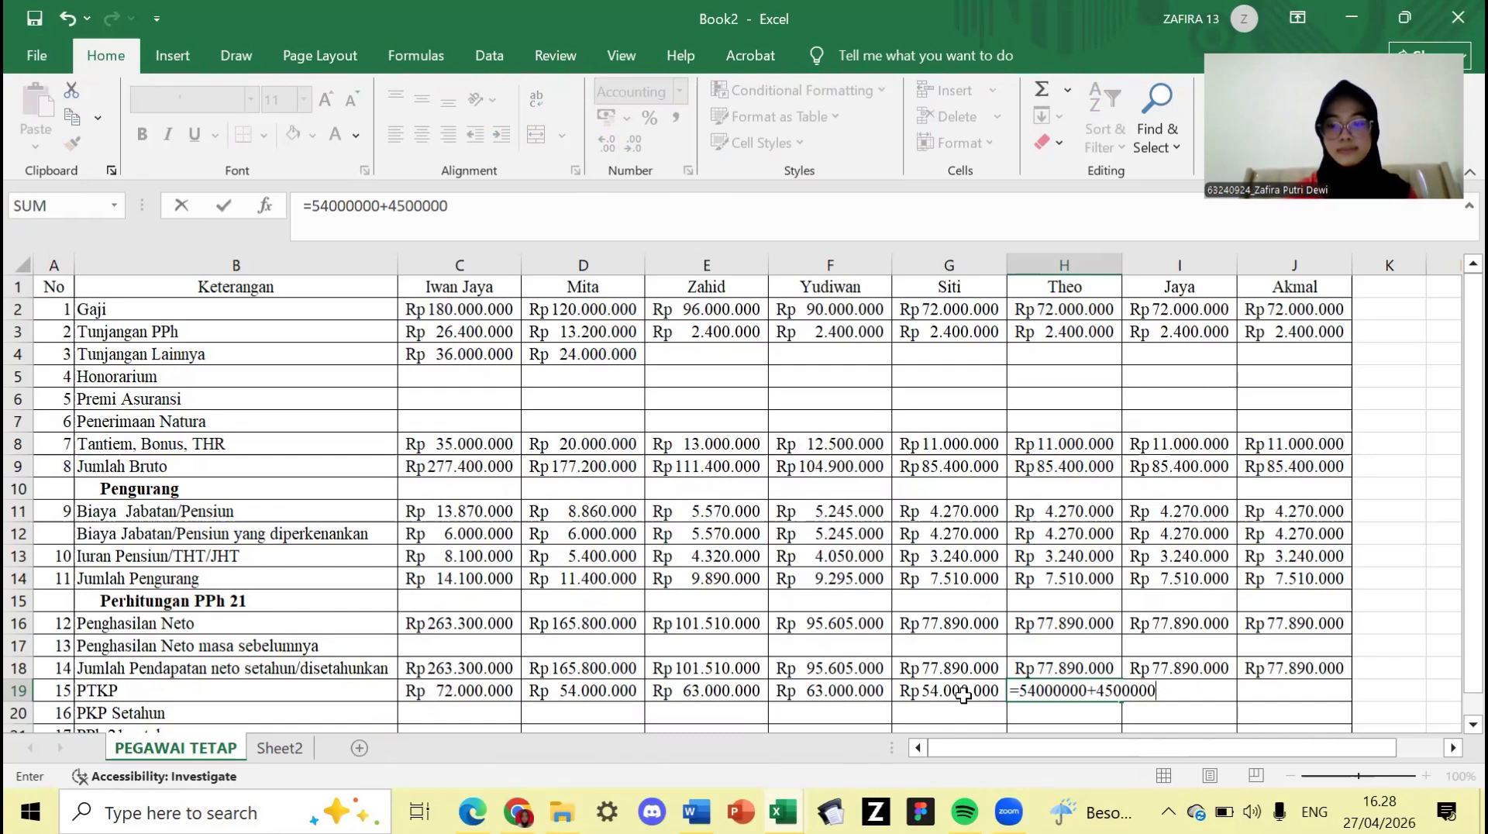
{"action": "type", "text": "+4500"}
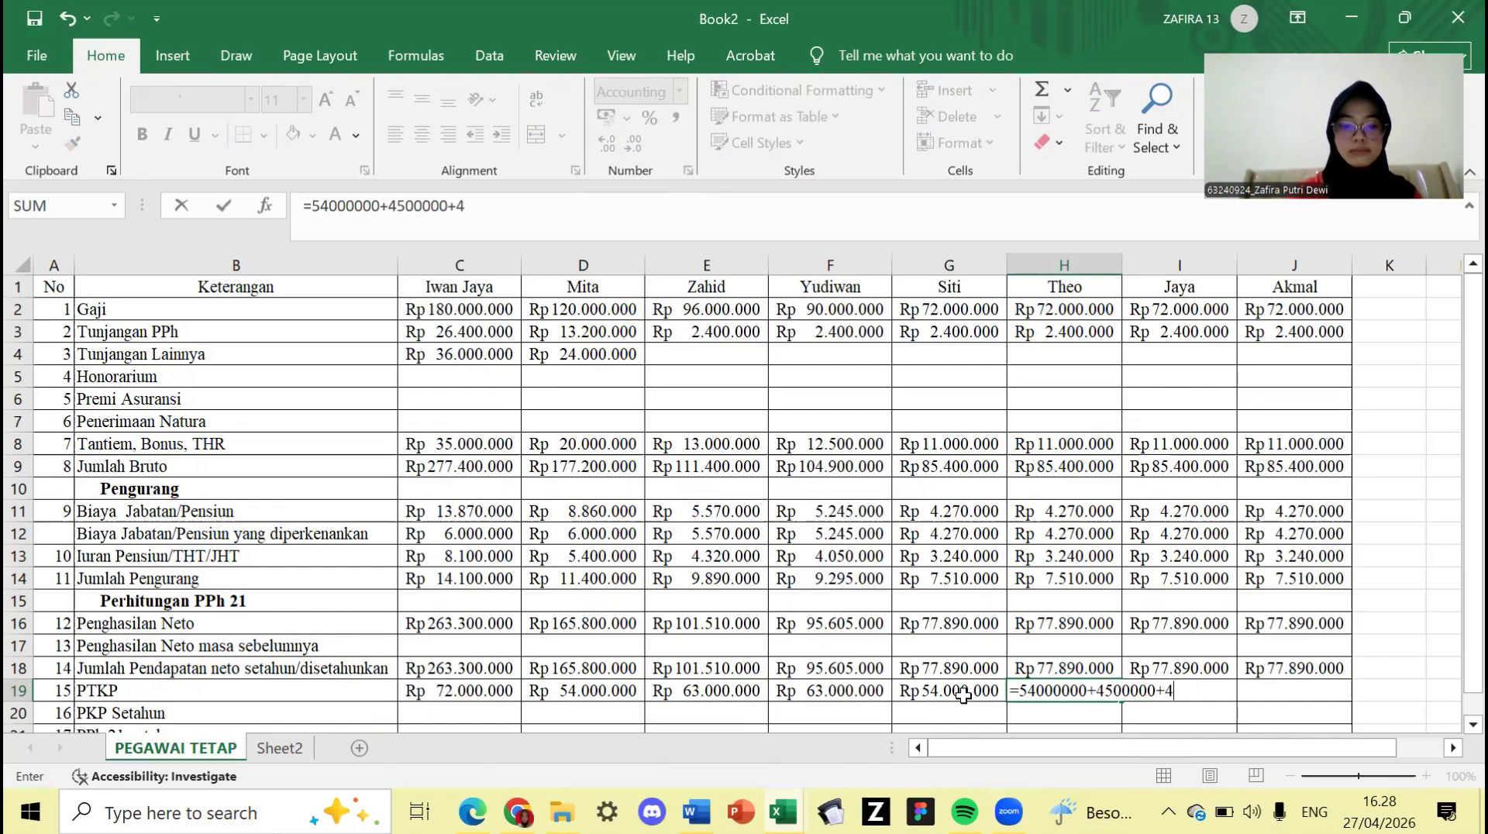
{"action": "type", "text": "000"}
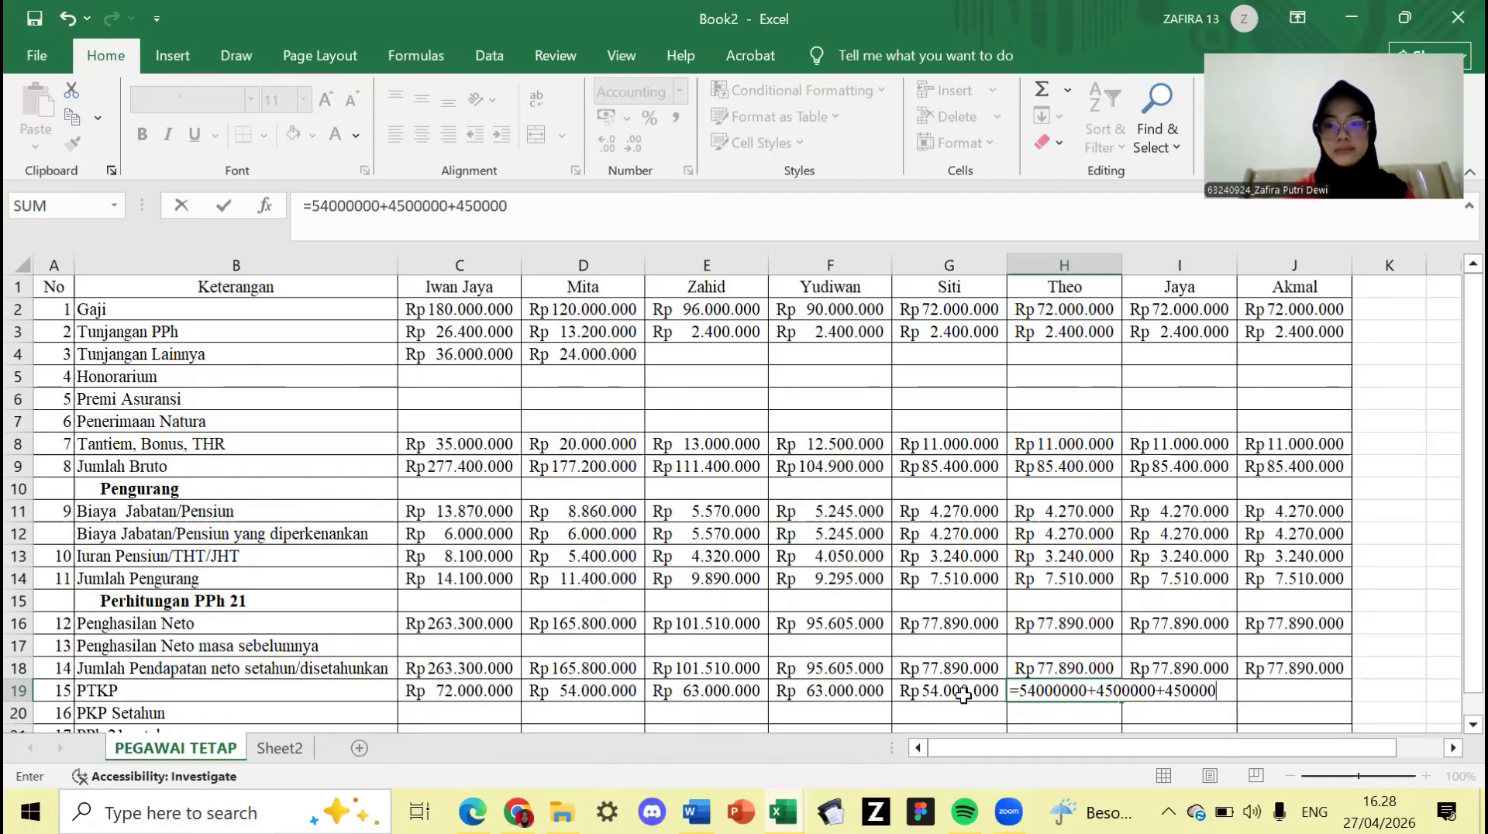
{"action": "key", "text": "Return"}
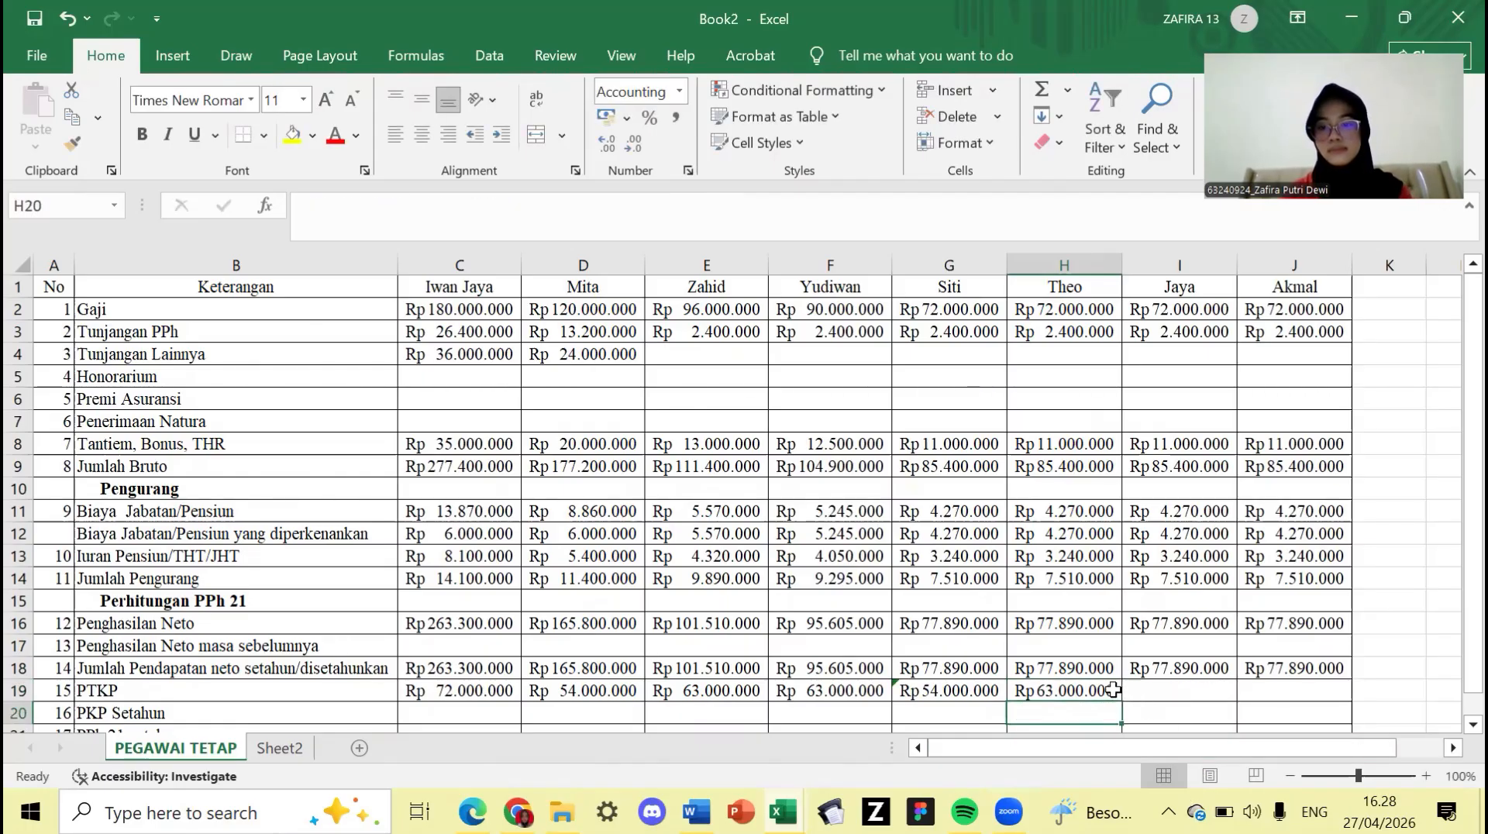
{"action": "left_click", "coordinate": [1114, 690]}
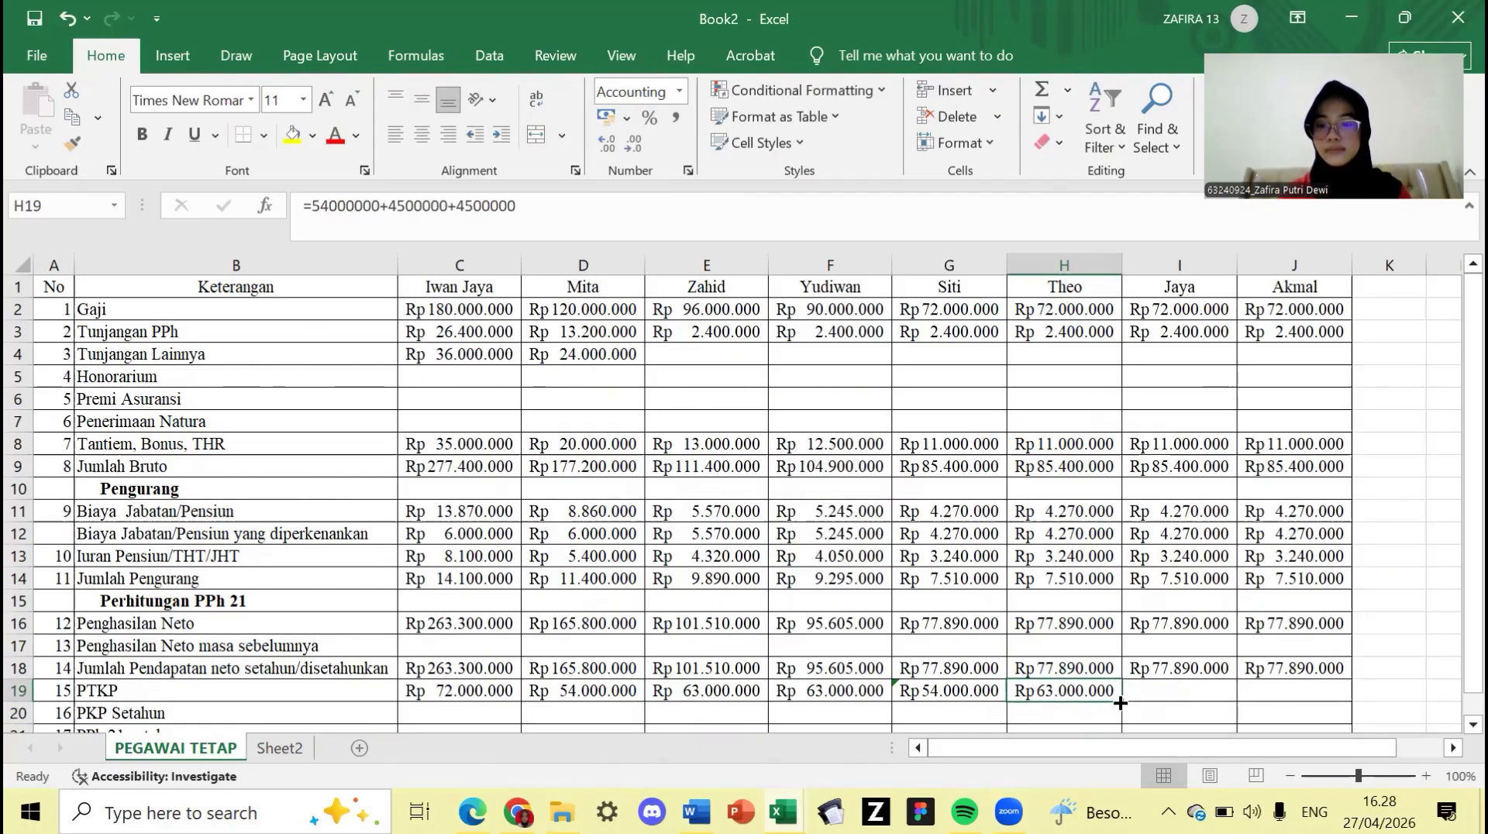
{"action": "left_click_drag", "start_coordinate": [1121, 700], "coordinate": [1343, 696]}
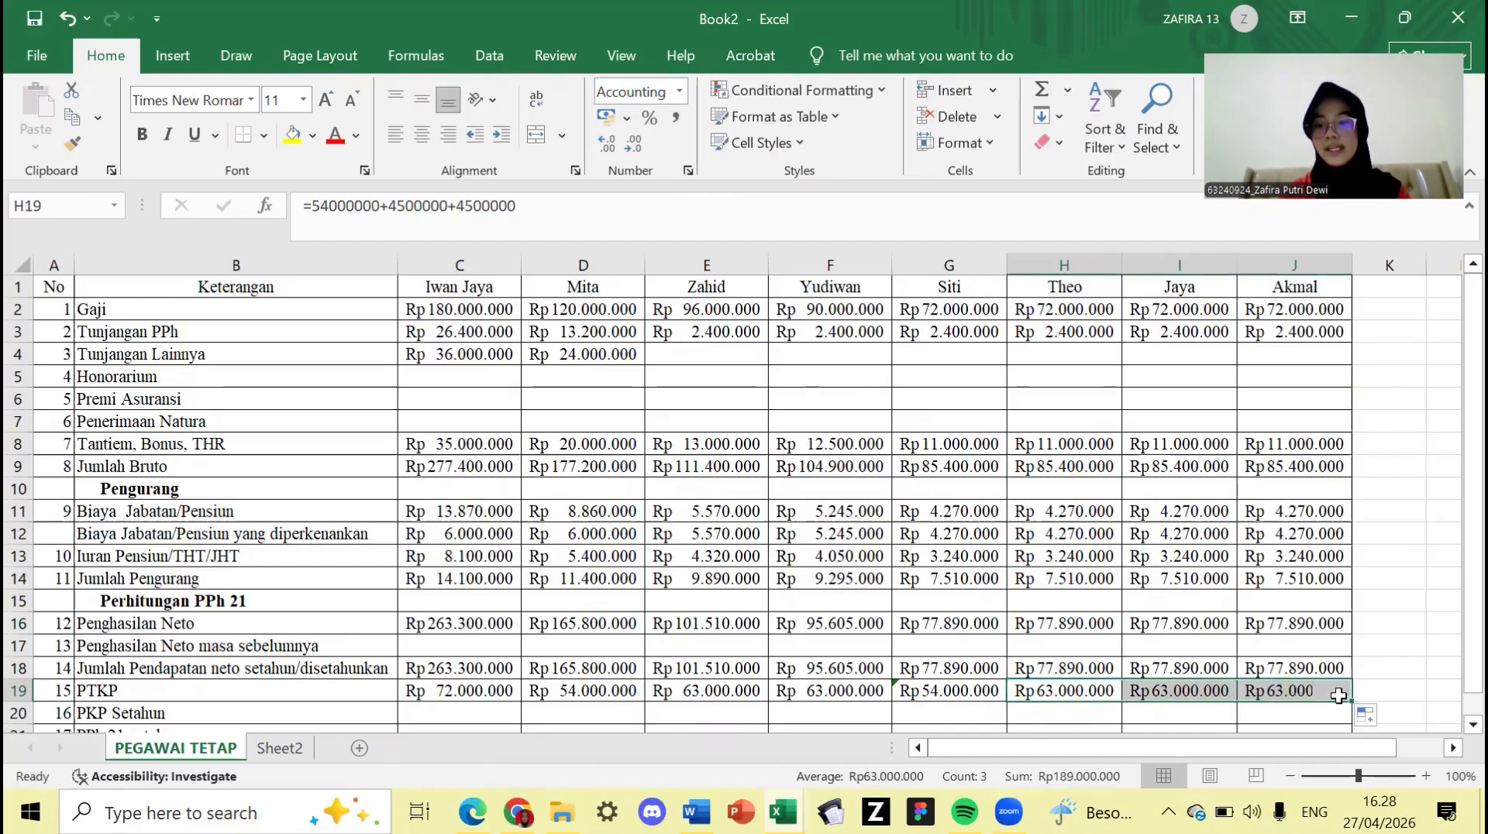
{"action": "left_click", "coordinate": [1085, 631]}
{"action": "scroll", "coordinate": [615, 595], "scroll_direction": "down", "scroll_amount": 2}
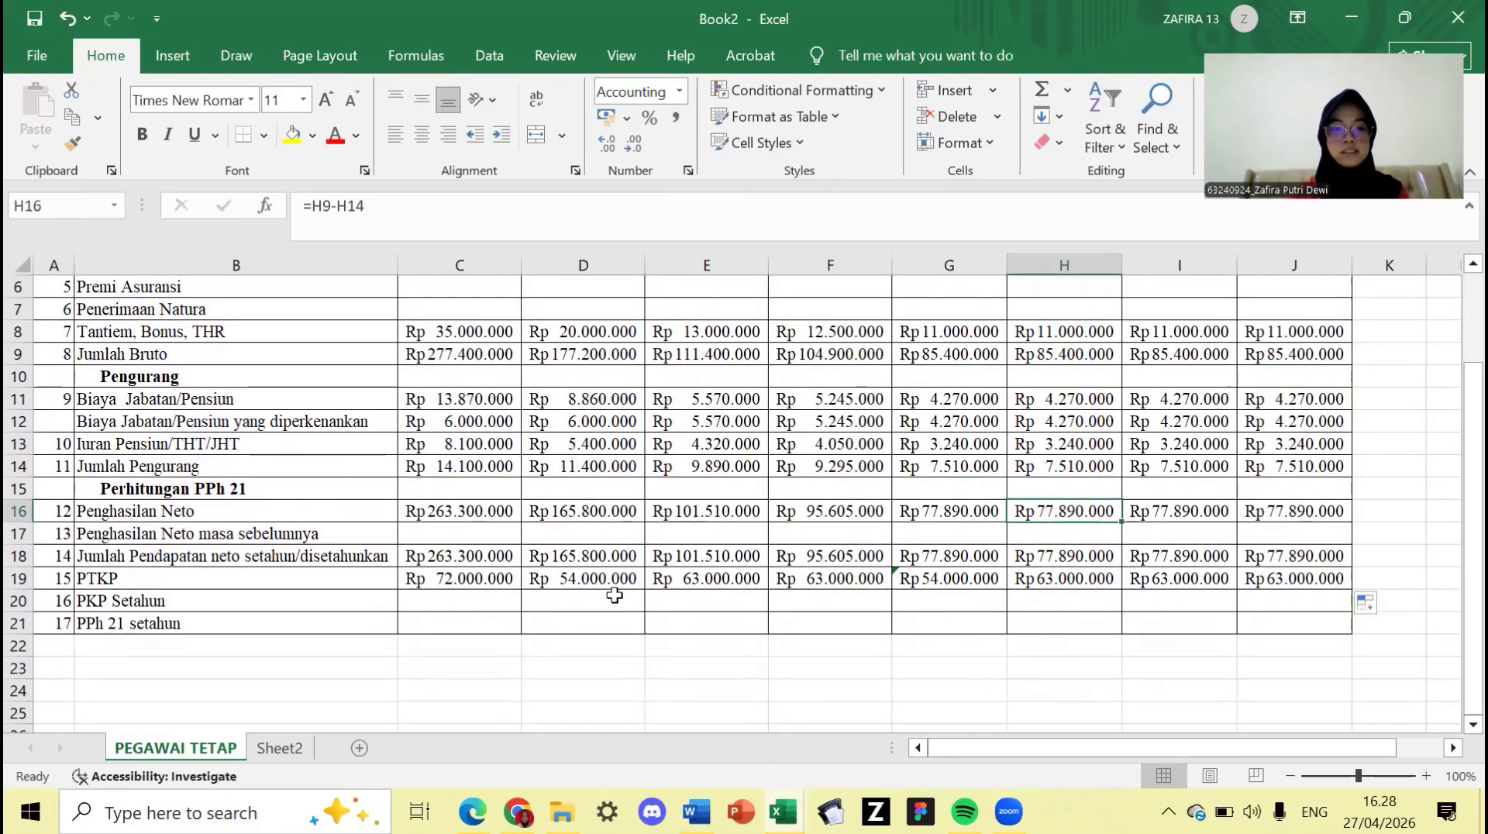
{"action": "left_click", "coordinate": [511, 602]}
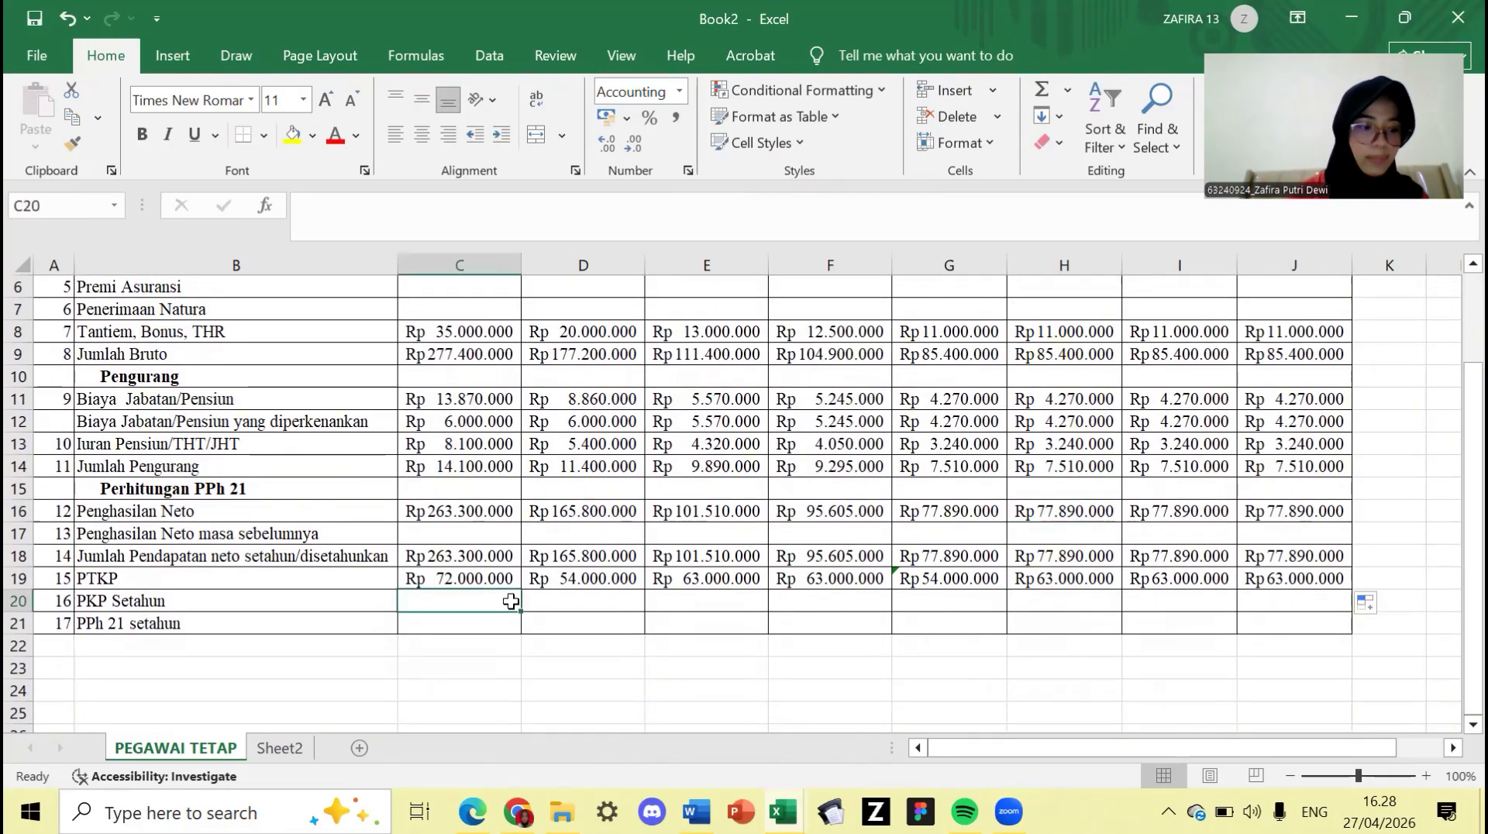
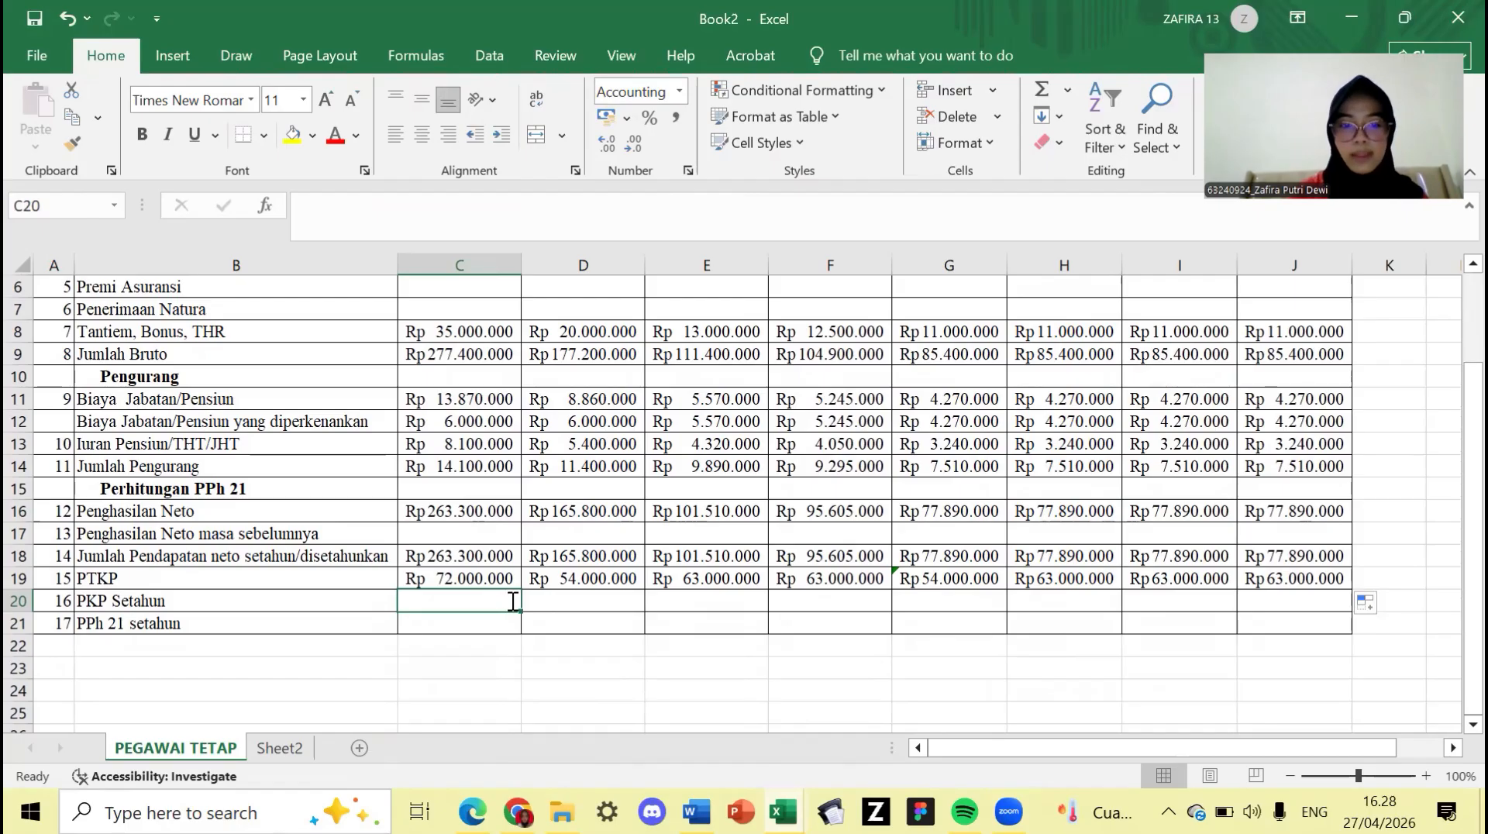
- Enter =C18-C19 in C20 and fill it across to J20, giving Rp191.300.000 down to Rp14.890.000
{"action": "type", "text": "="}
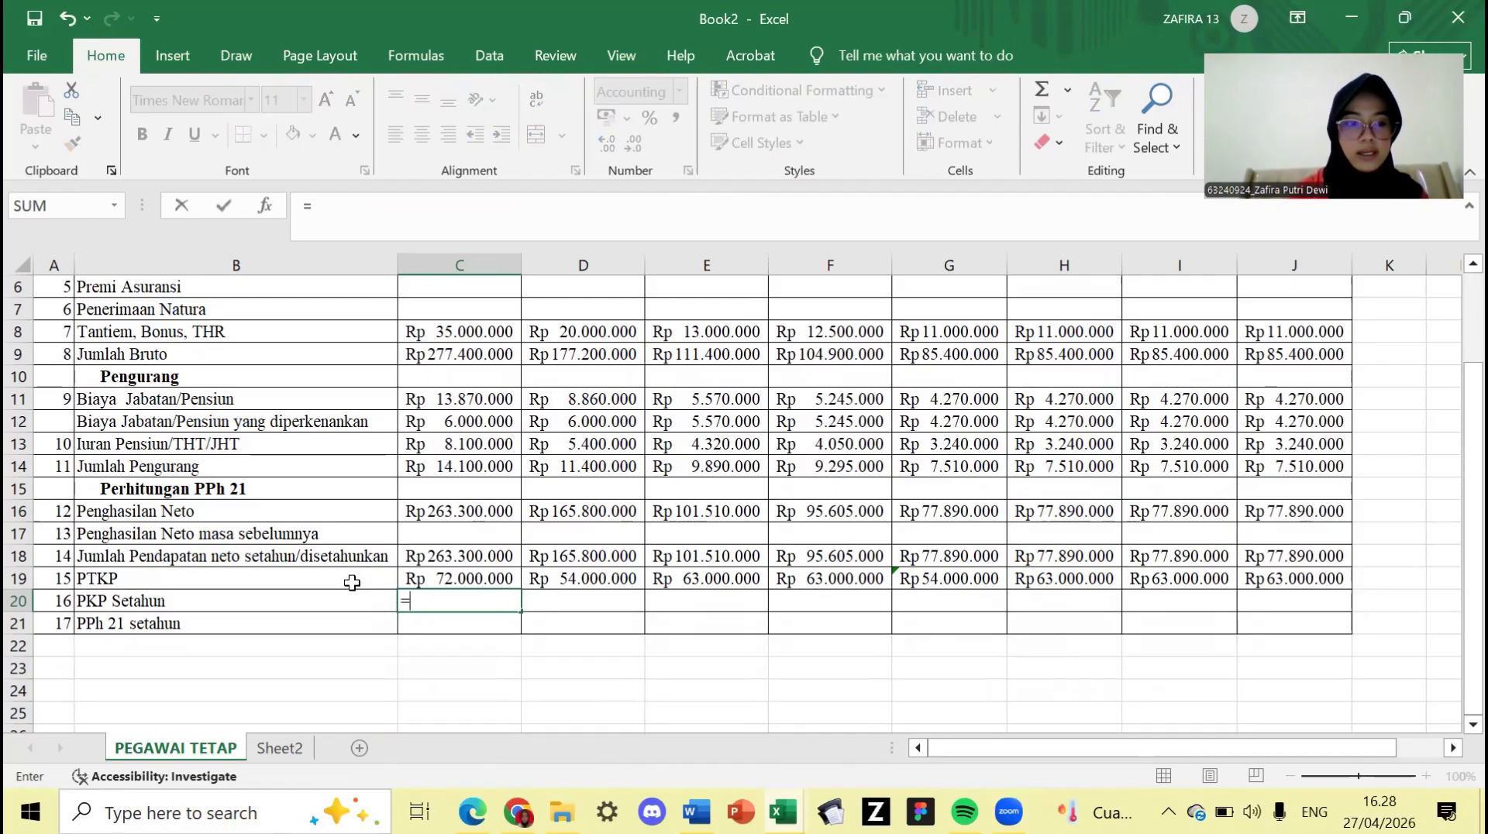
{"action": "left_click", "coordinate": [450, 577]}
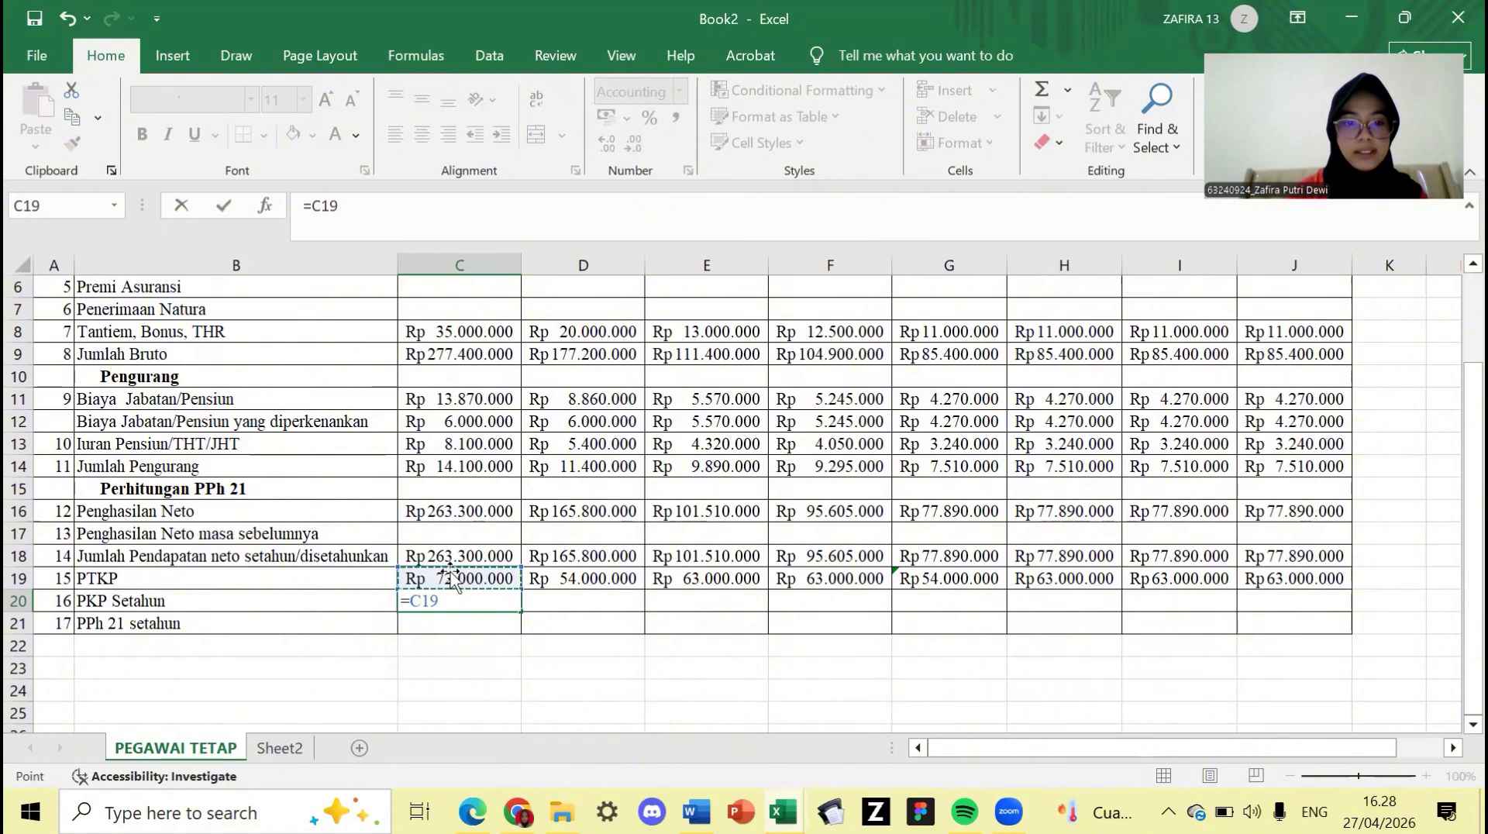
{"action": "left_click", "coordinate": [452, 556]}
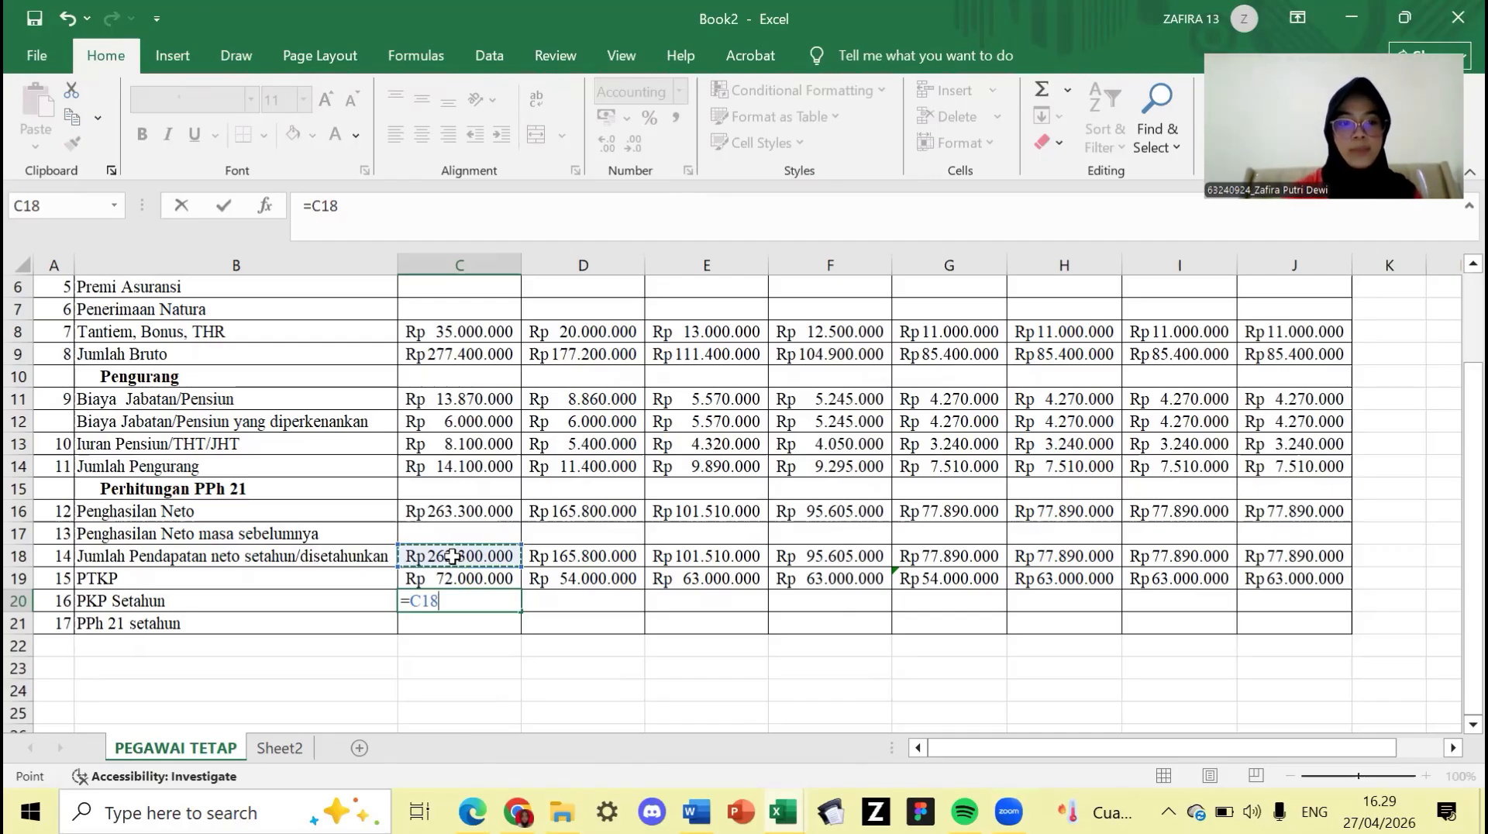
{"action": "type", "text": "-"}
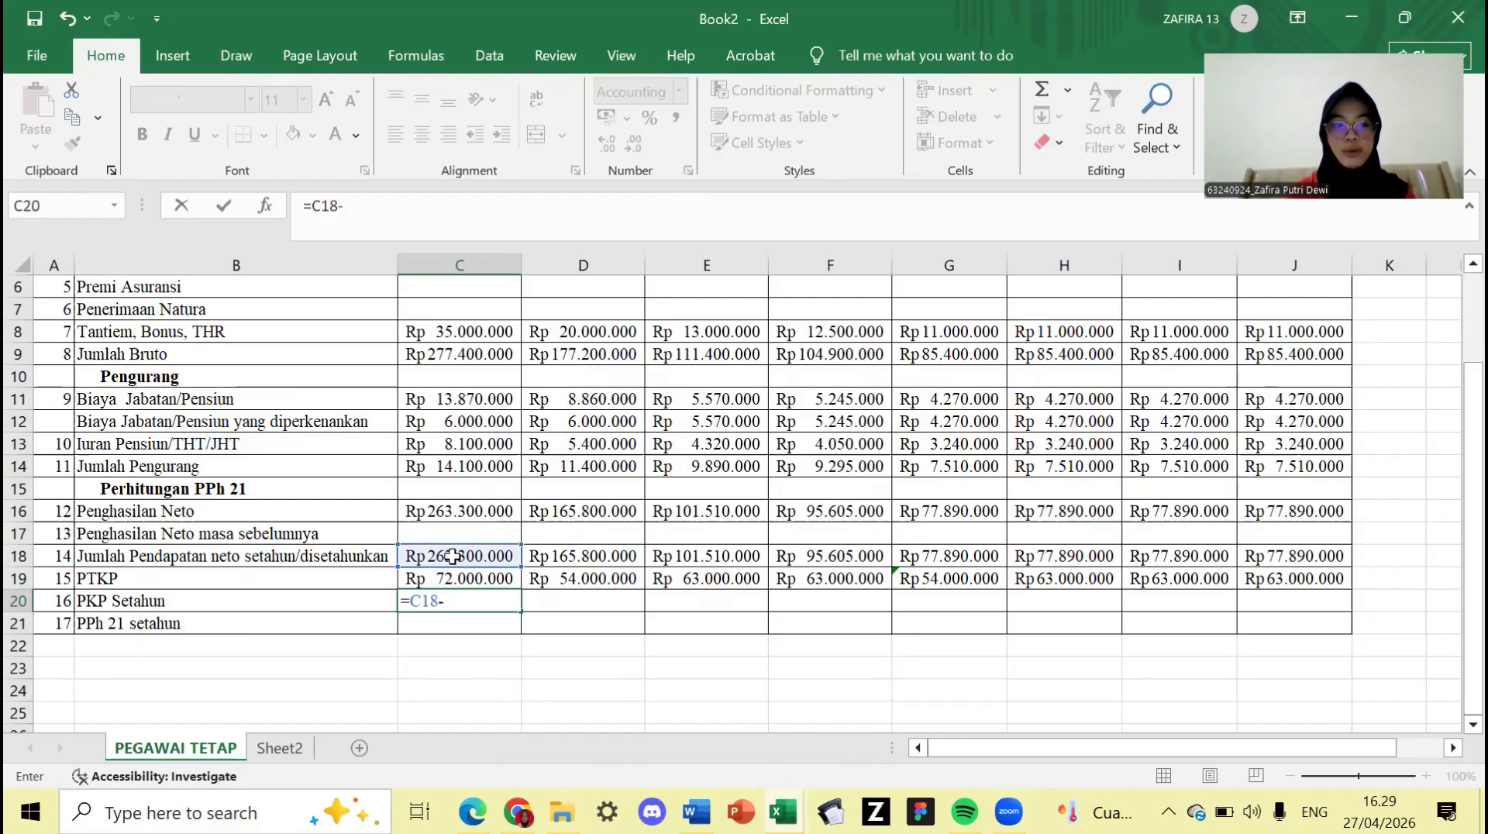
{"action": "left_click", "coordinate": [446, 578]}
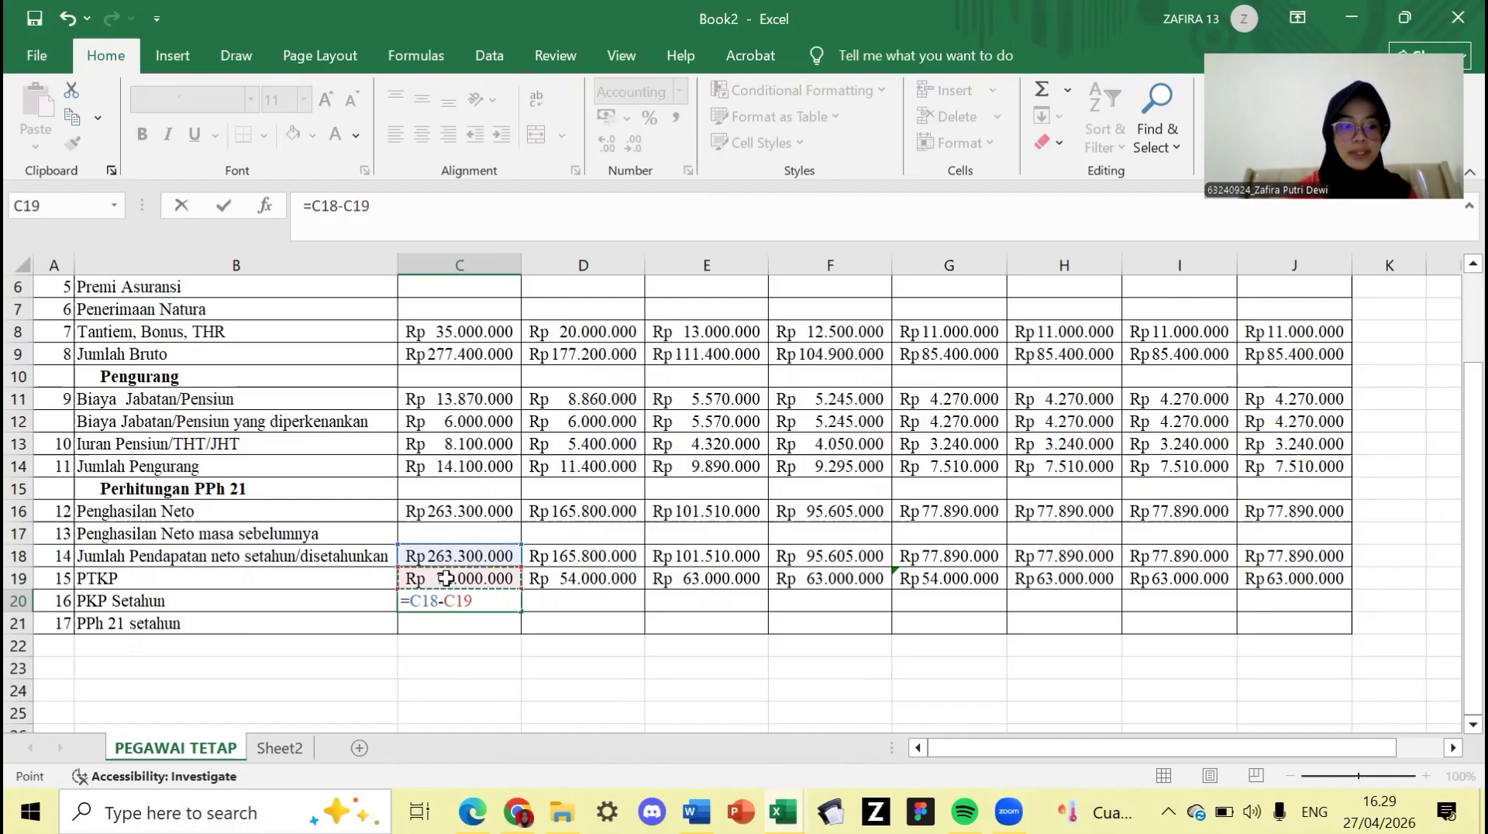
{"action": "key", "text": "Return"}
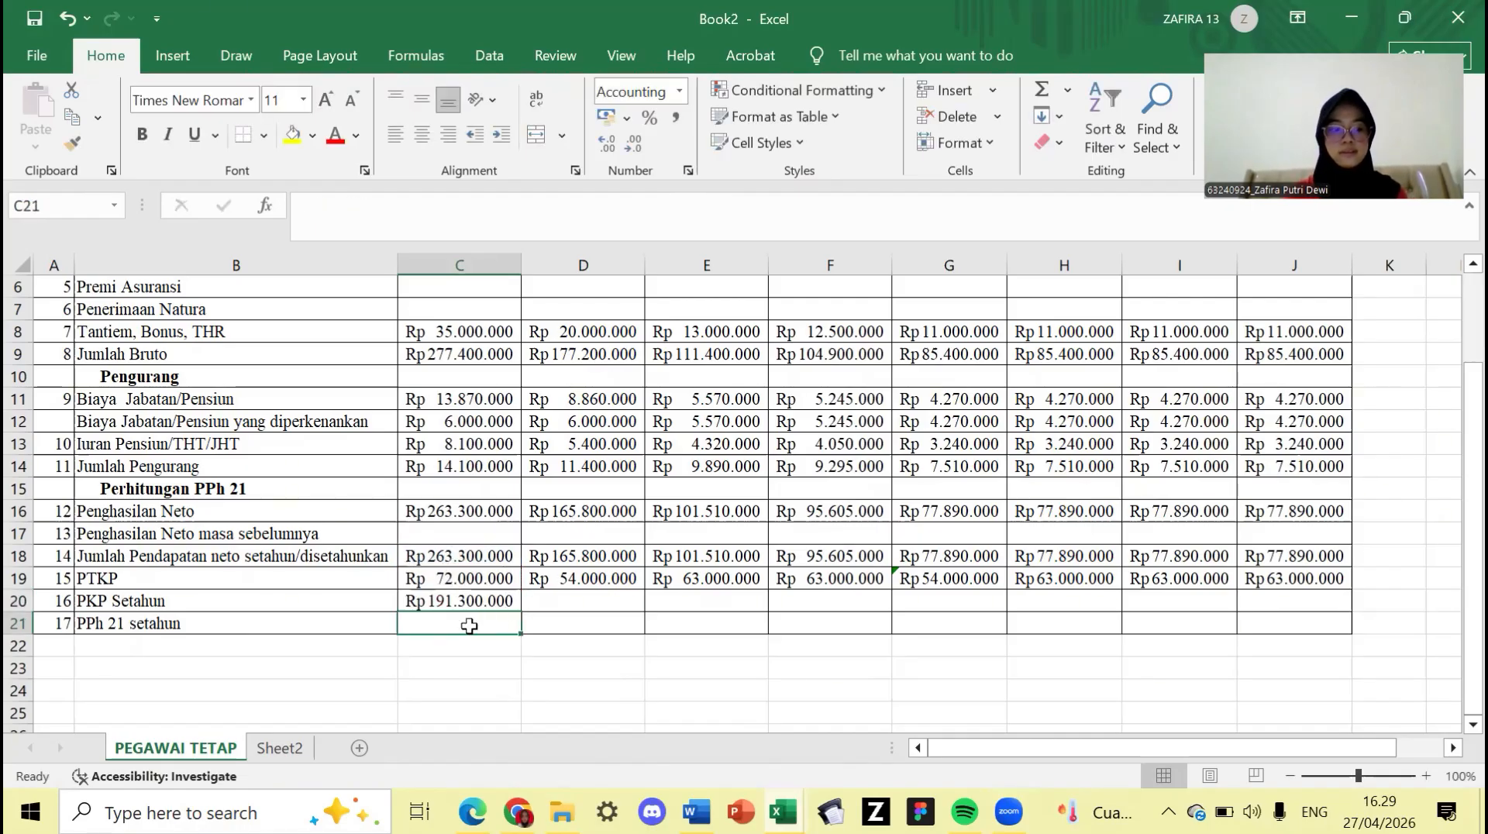
{"action": "left_click_drag", "start_coordinate": [463, 602], "coordinate": [1310, 598]}
{"action": "left_click", "coordinate": [515, 608]}
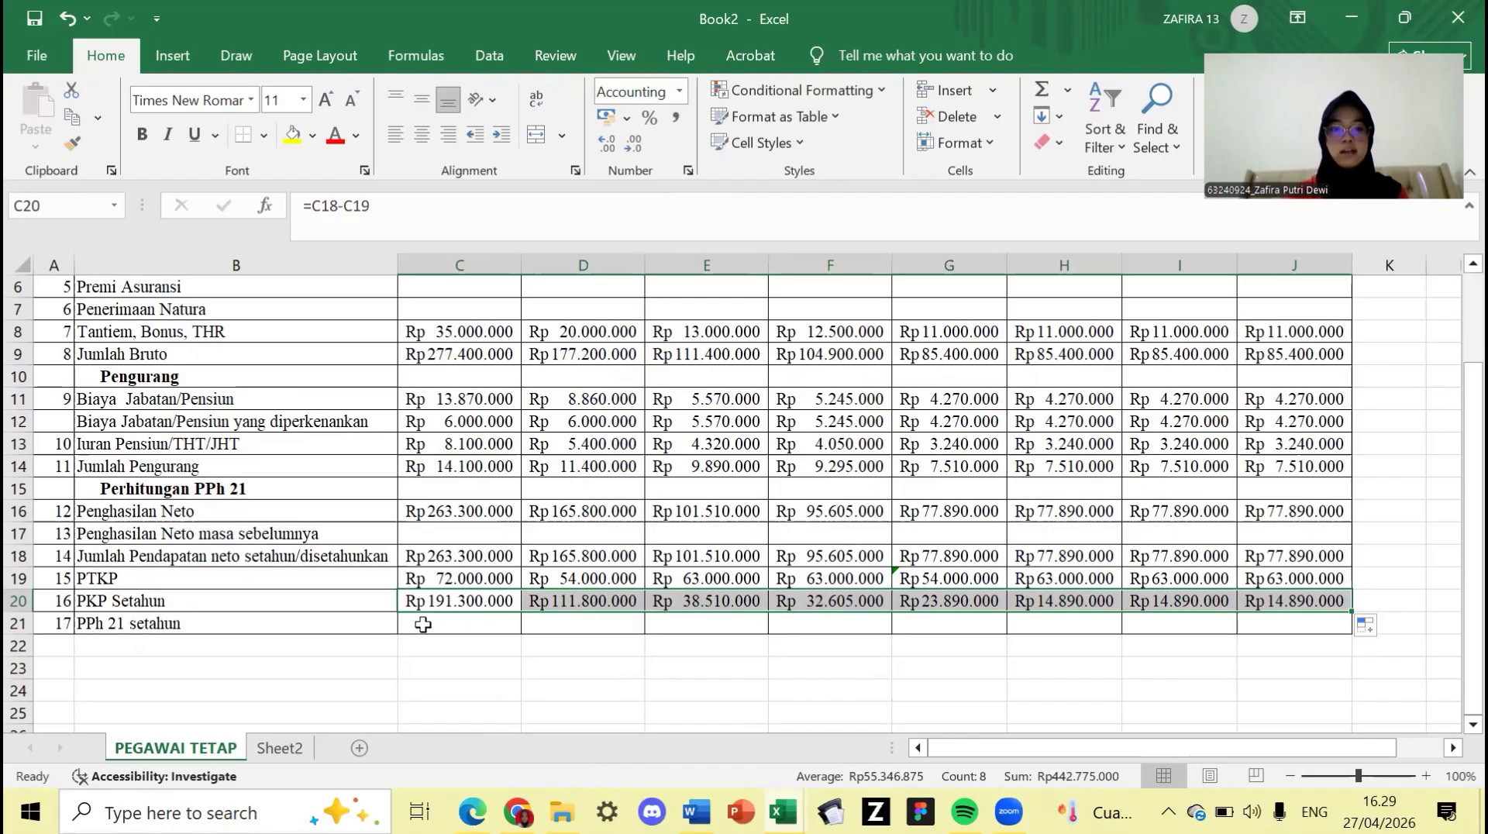
{"action": "left_click", "coordinate": [461, 620]}
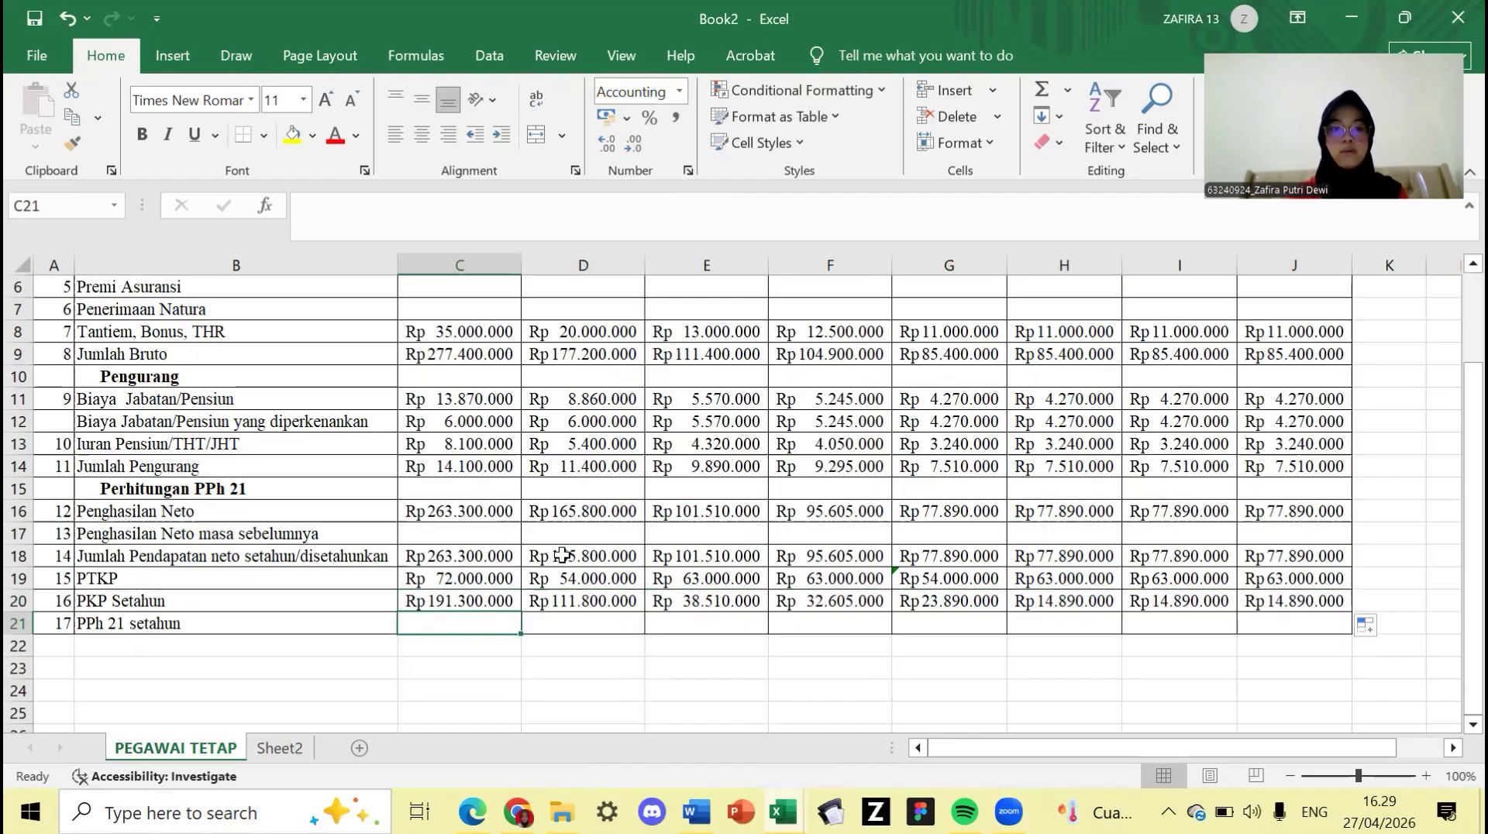
{"action": "scroll", "coordinate": [562, 555], "scroll_direction": "up", "scroll_amount": 2}
{"action": "scroll", "coordinate": [562, 555], "scroll_direction": "down", "scroll_amount": 1}
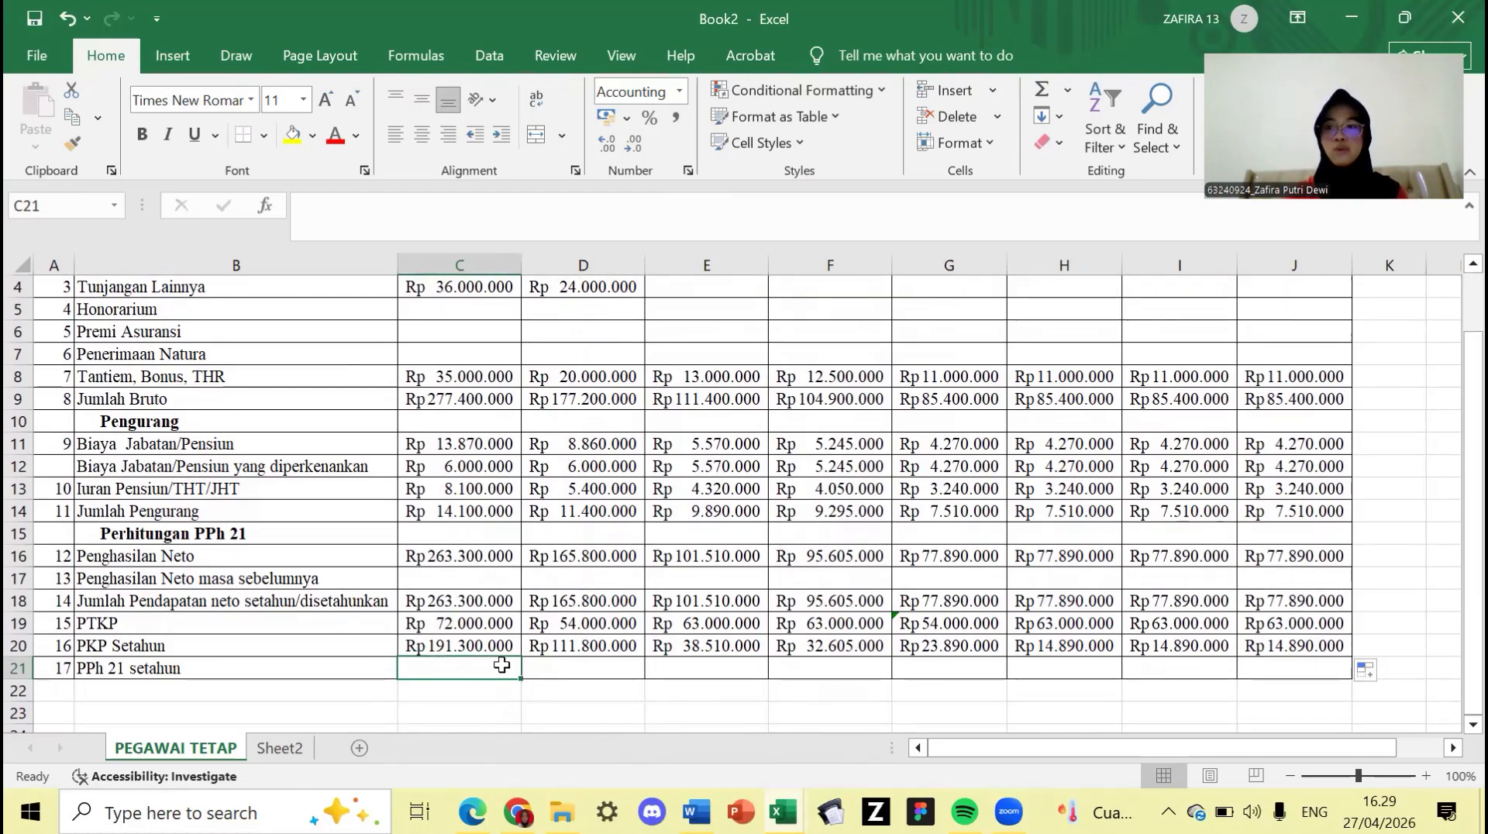
{"action": "scroll", "coordinate": [757, 573], "scroll_direction": "up", "scroll_amount": 1}
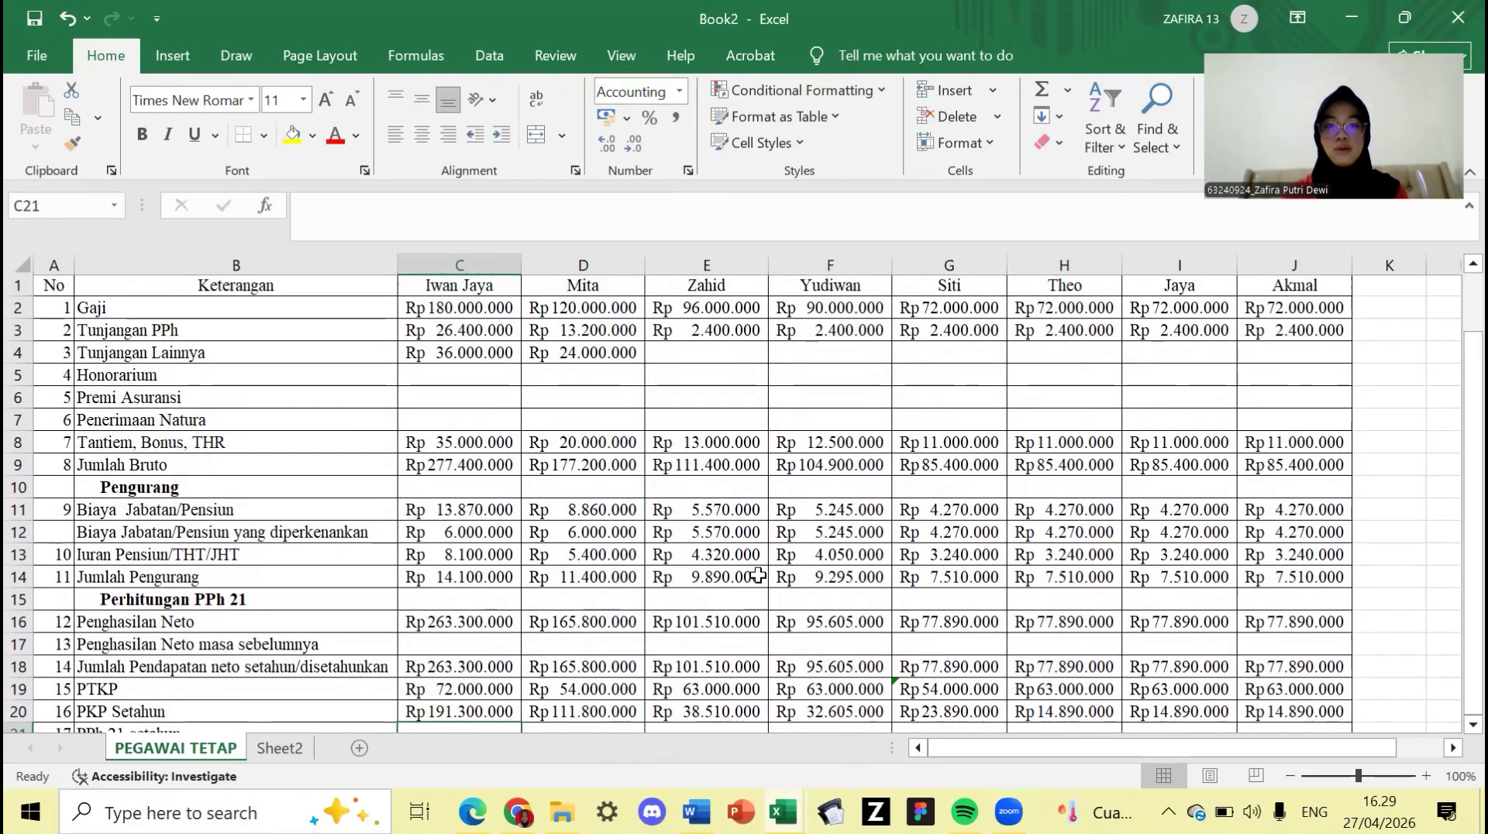
{"action": "scroll", "coordinate": [757, 574], "scroll_direction": "down", "scroll_amount": 1}
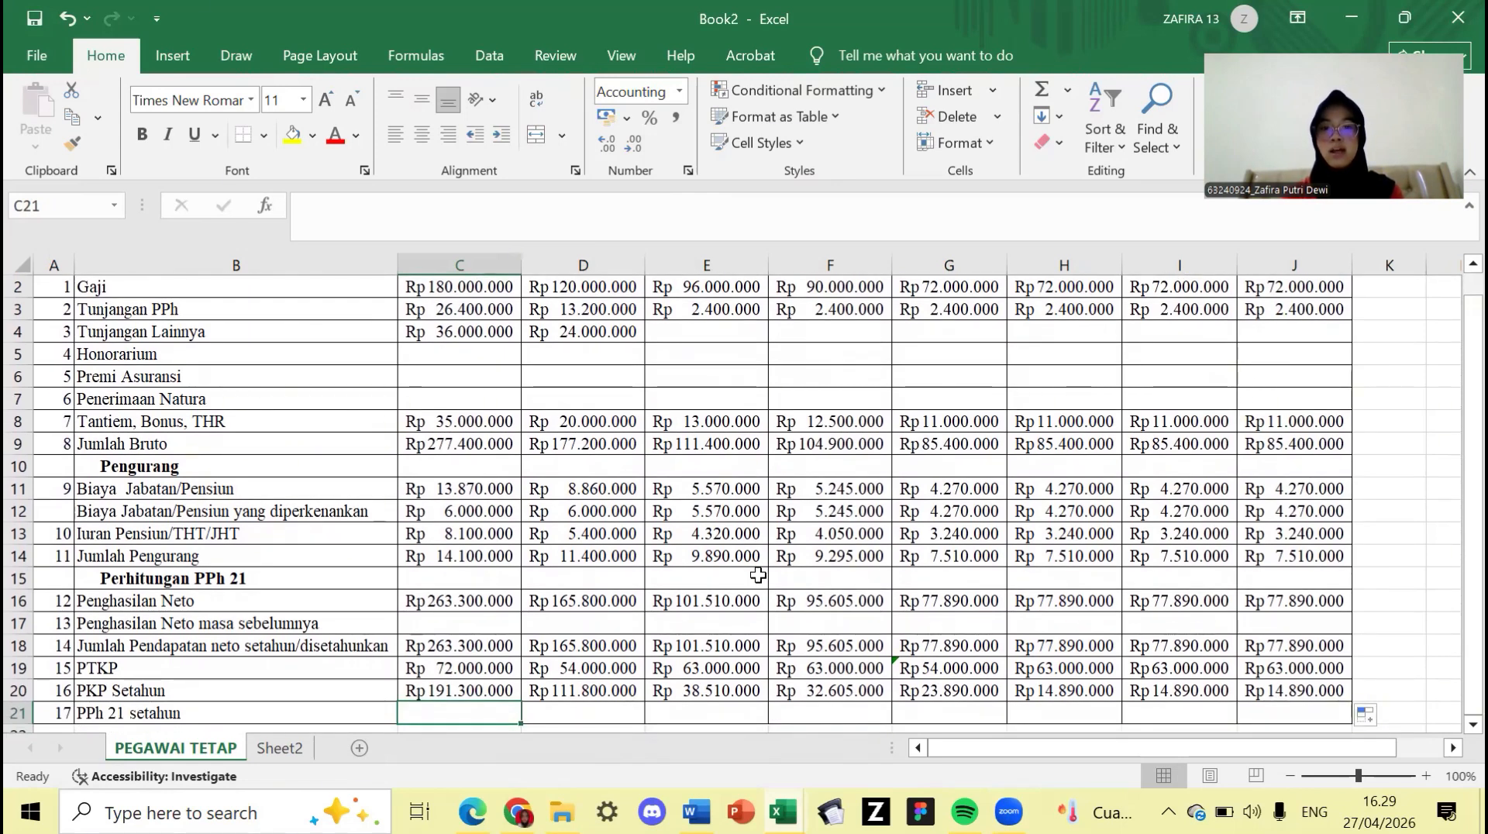
{"action": "scroll", "coordinate": [757, 574], "scroll_direction": "up", "scroll_amount": 1}
{"action": "scroll", "coordinate": [758, 574], "scroll_direction": "down", "scroll_amount": 2}
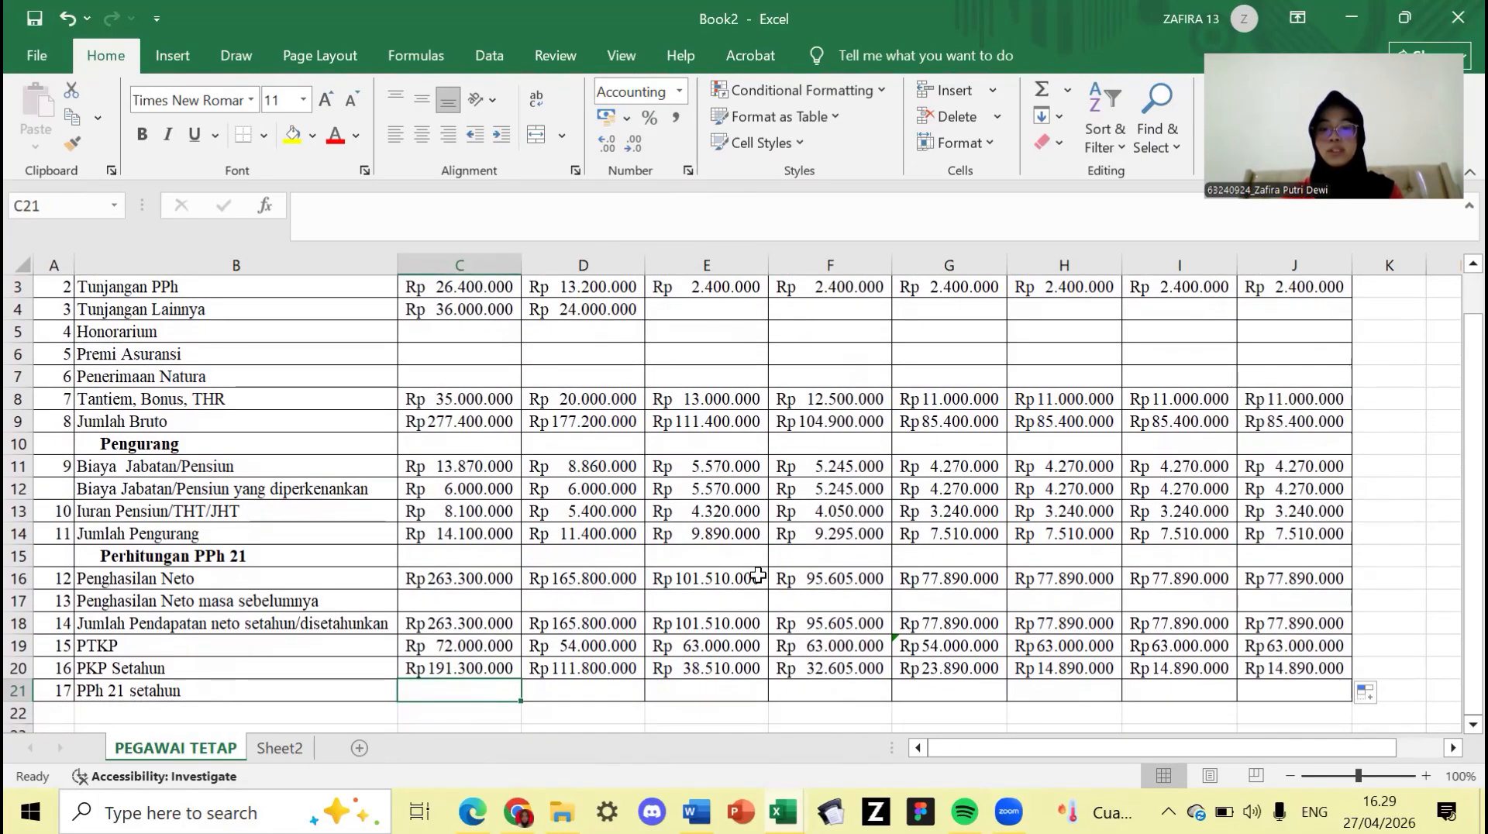
{"action": "scroll", "coordinate": [758, 573], "scroll_direction": "up", "scroll_amount": 1}
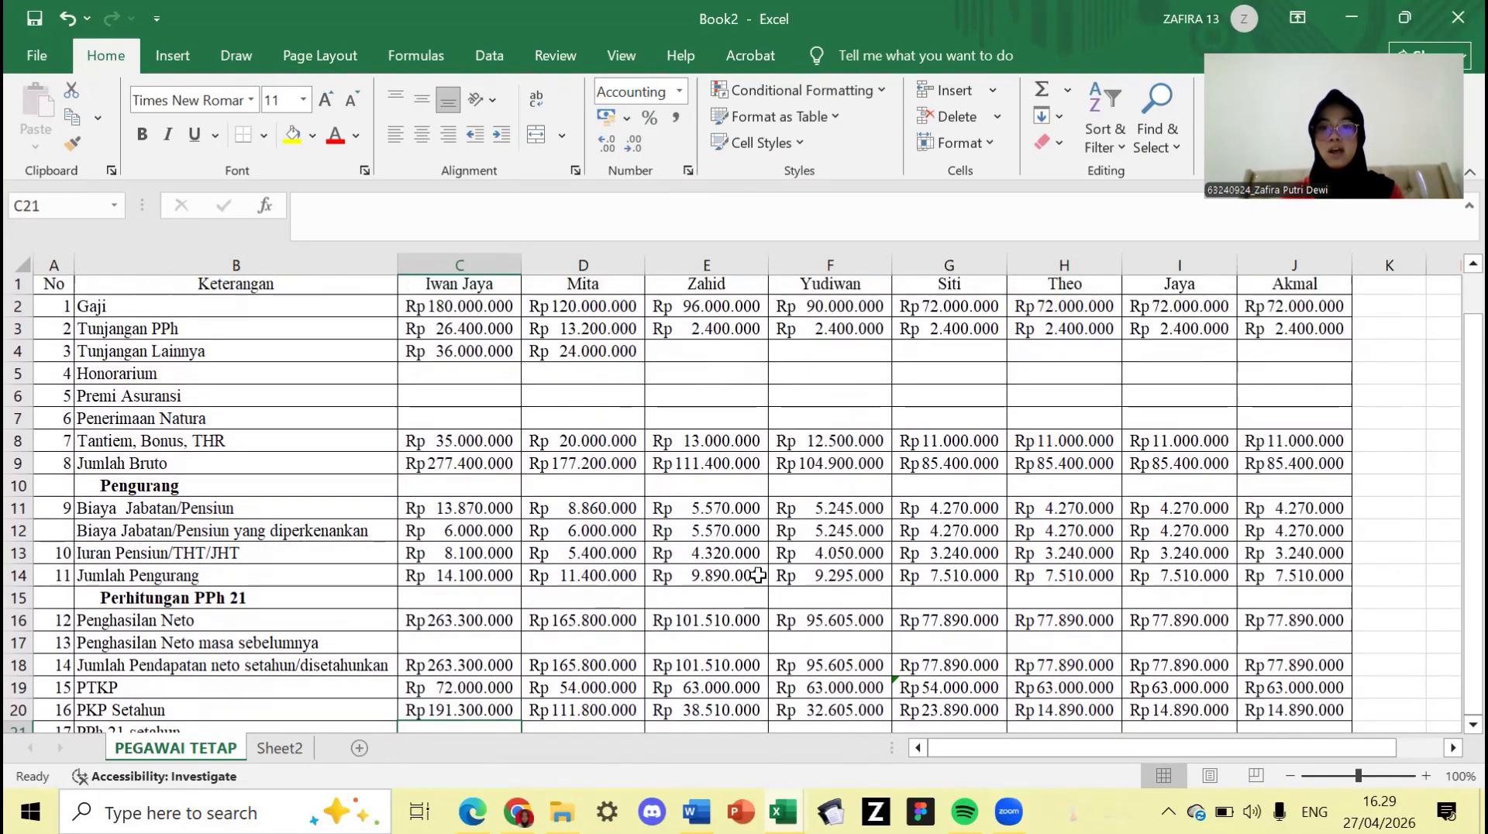
{"action": "scroll", "coordinate": [758, 573], "scroll_direction": "down", "scroll_amount": 1}
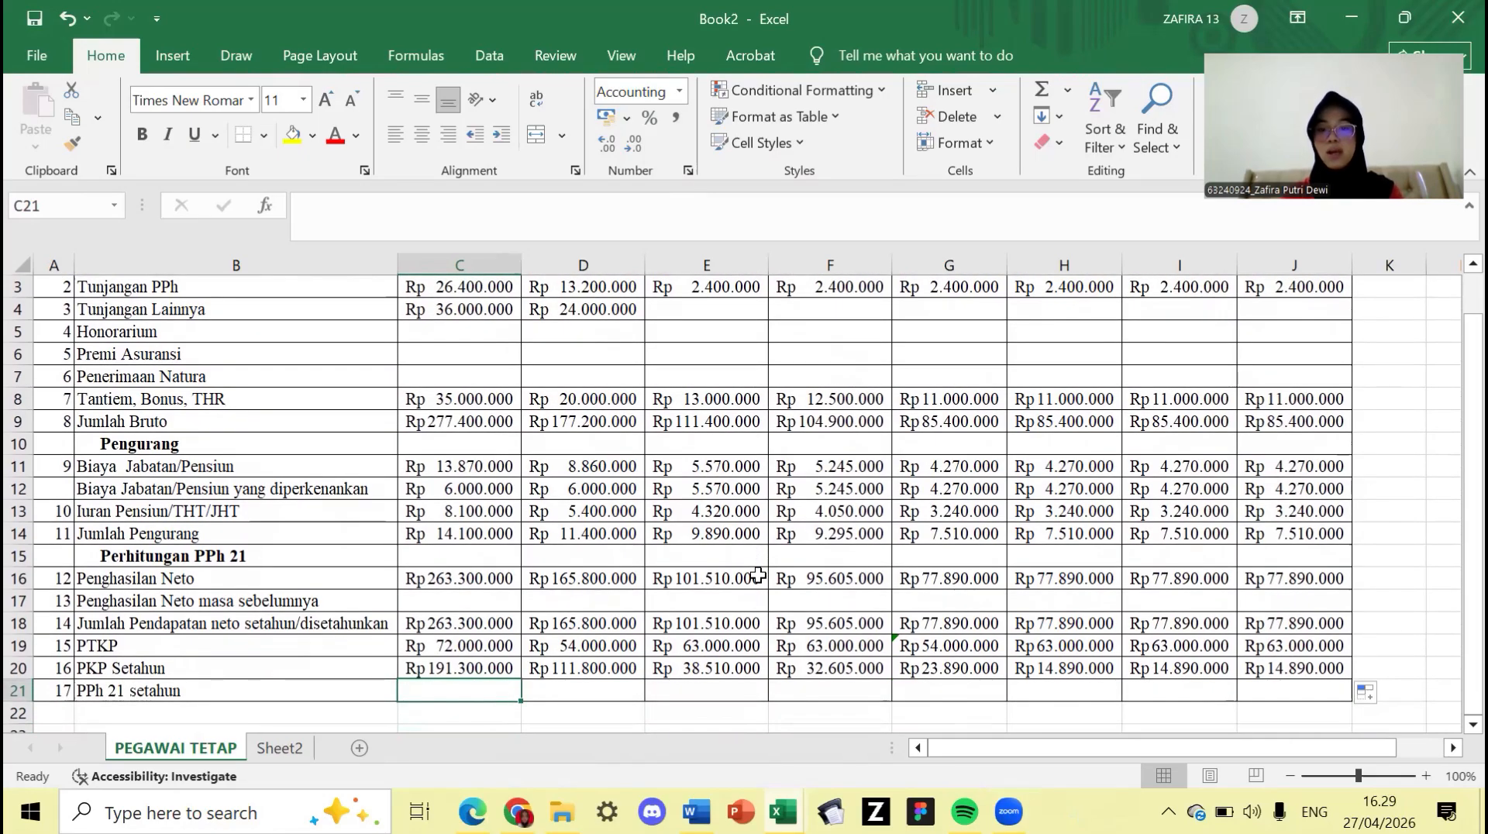
{"action": "scroll", "coordinate": [757, 575], "scroll_direction": "up", "scroll_amount": 1}
{"action": "scroll", "coordinate": [757, 575], "scroll_direction": "down", "scroll_amount": 1}
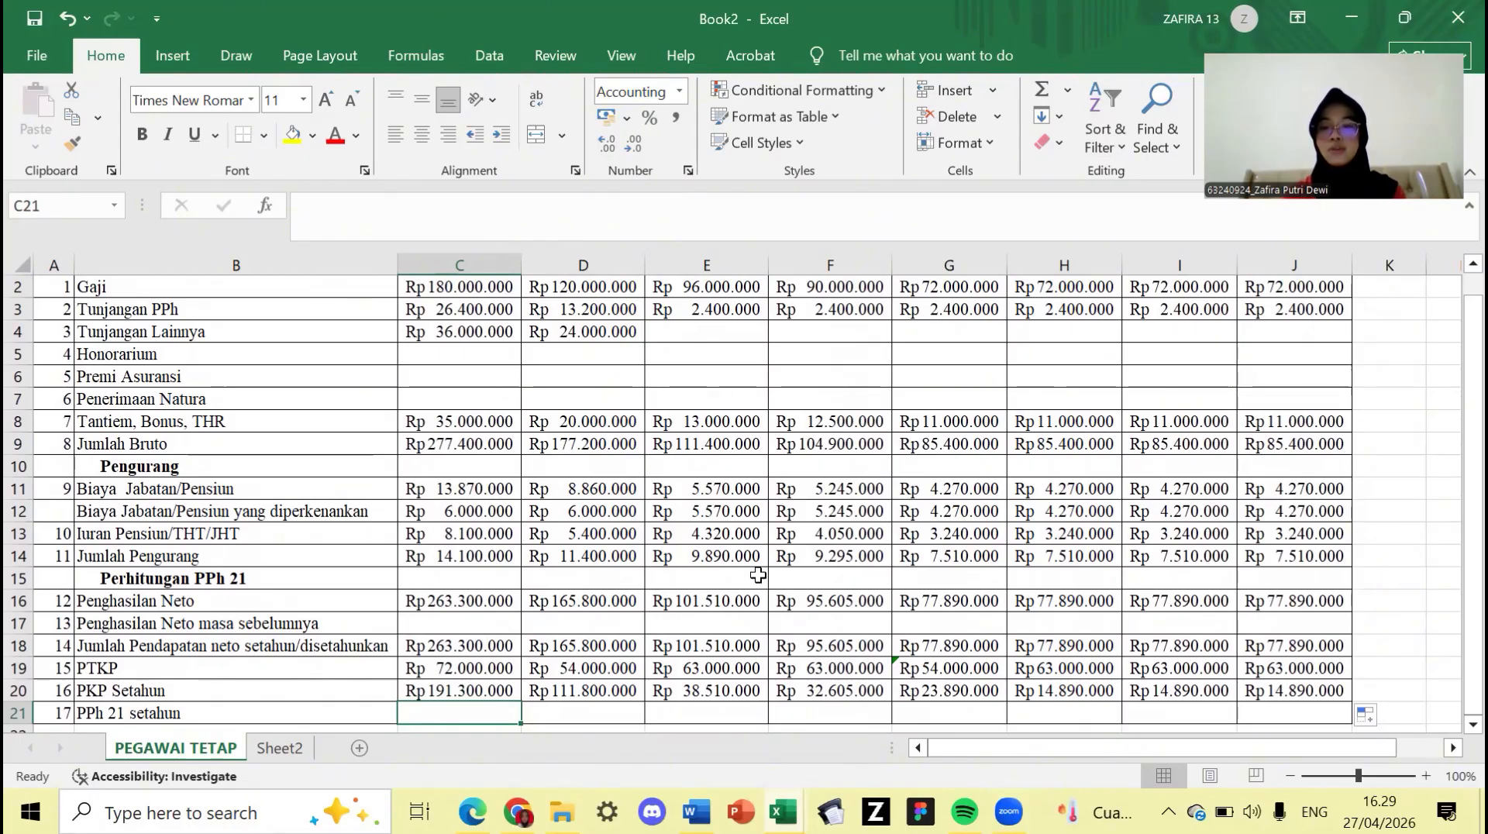
{"action": "scroll", "coordinate": [758, 574], "scroll_direction": "up", "scroll_amount": 1}
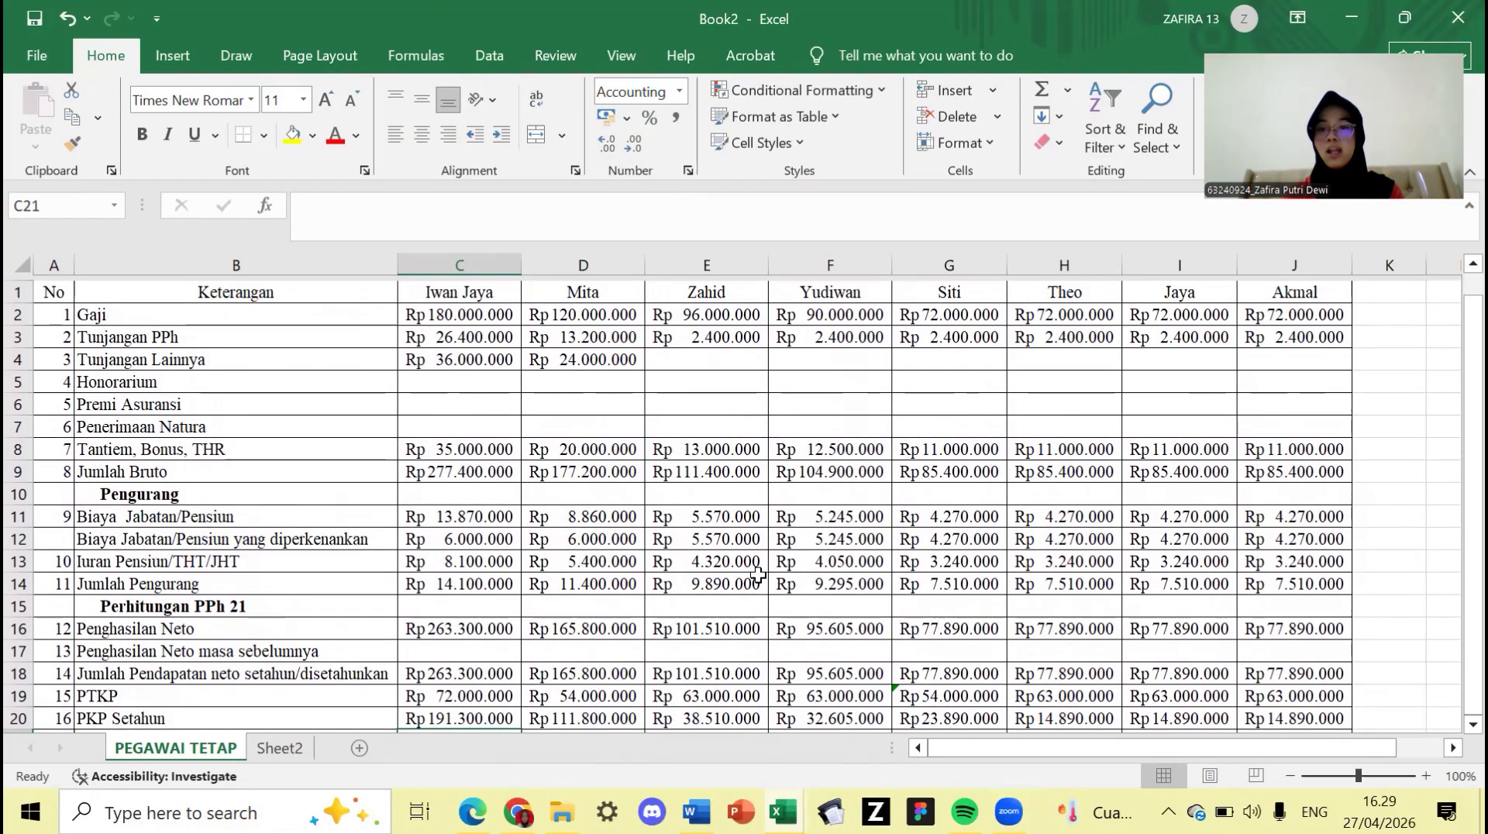
{"action": "scroll", "coordinate": [758, 574], "scroll_direction": "down", "scroll_amount": 1}
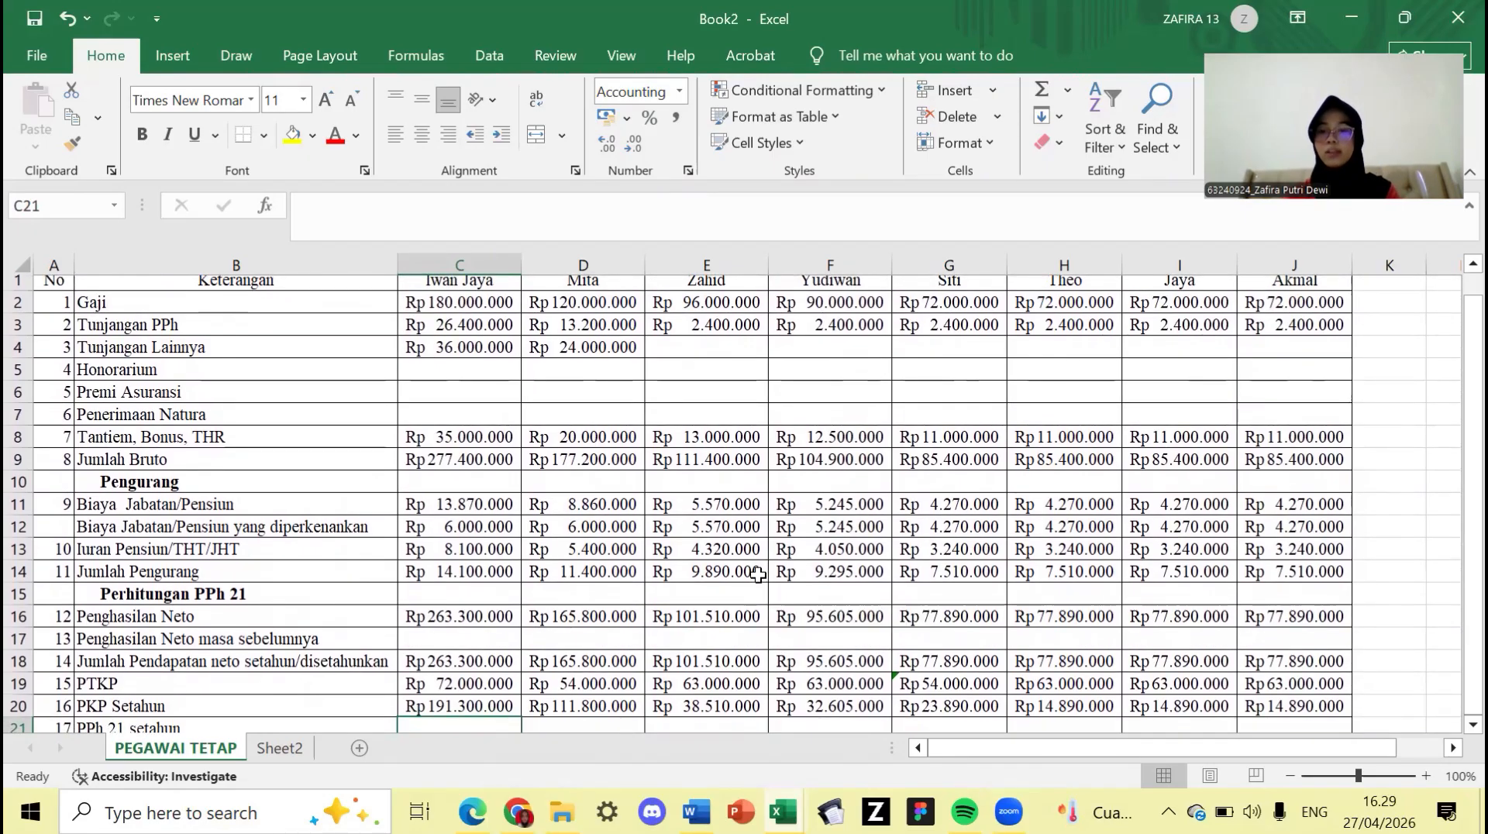
{"action": "scroll", "coordinate": [758, 574], "scroll_direction": "down", "scroll_amount": 1}
{"action": "scroll", "coordinate": [758, 574], "scroll_direction": "up", "scroll_amount": 1}
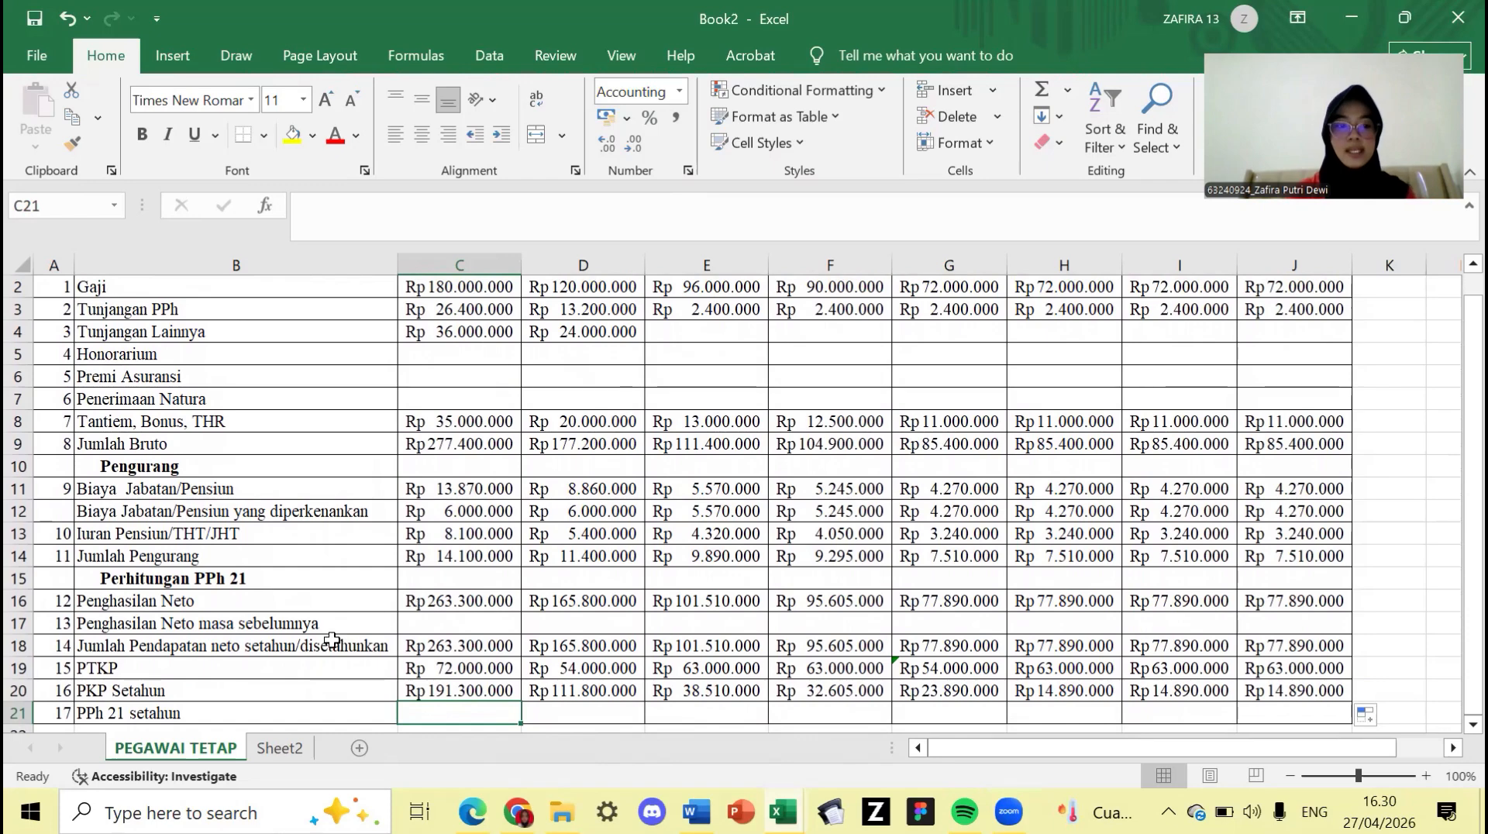
{"action": "left_click", "coordinate": [450, 710]}
{"action": "scroll", "coordinate": [450, 710], "scroll_direction": "down", "scroll_amount": 1}
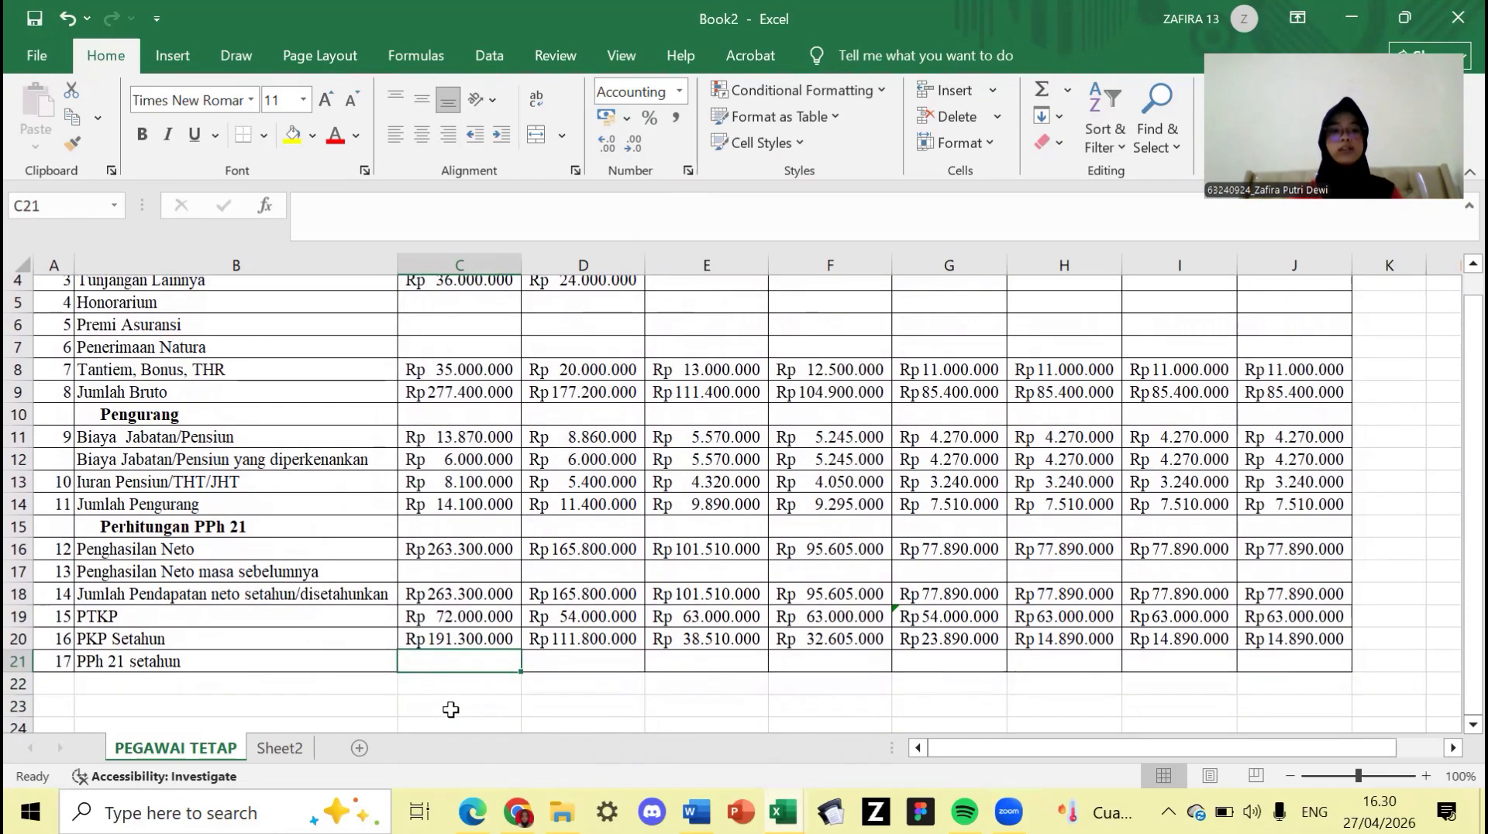
{"action": "scroll", "coordinate": [451, 710], "scroll_direction": "up", "scroll_amount": 1}
{"action": "type", "text": "="}
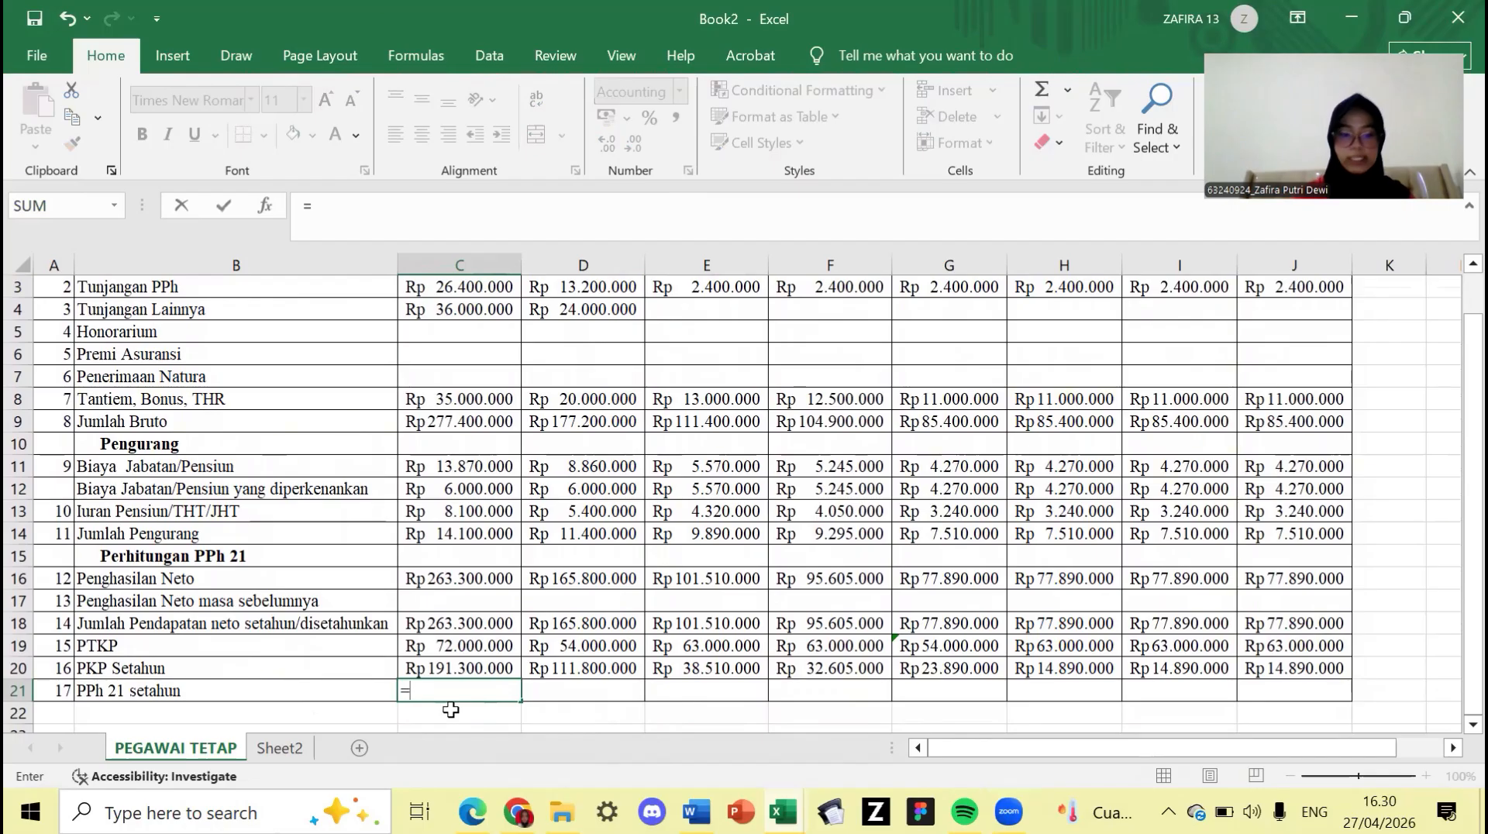
{"action": "type", "text": "IF"}
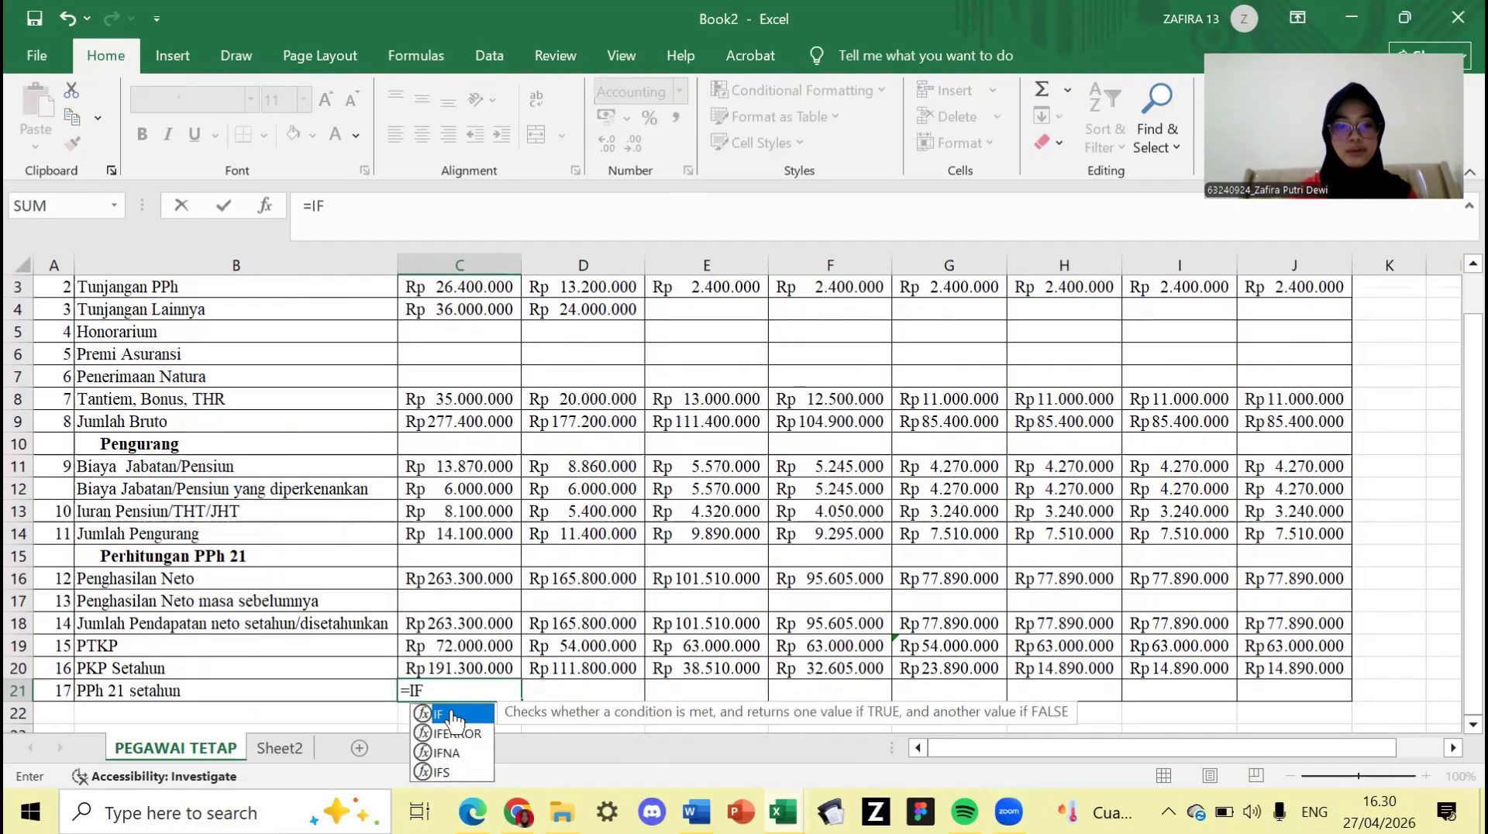
{"action": "type", "text": "("}
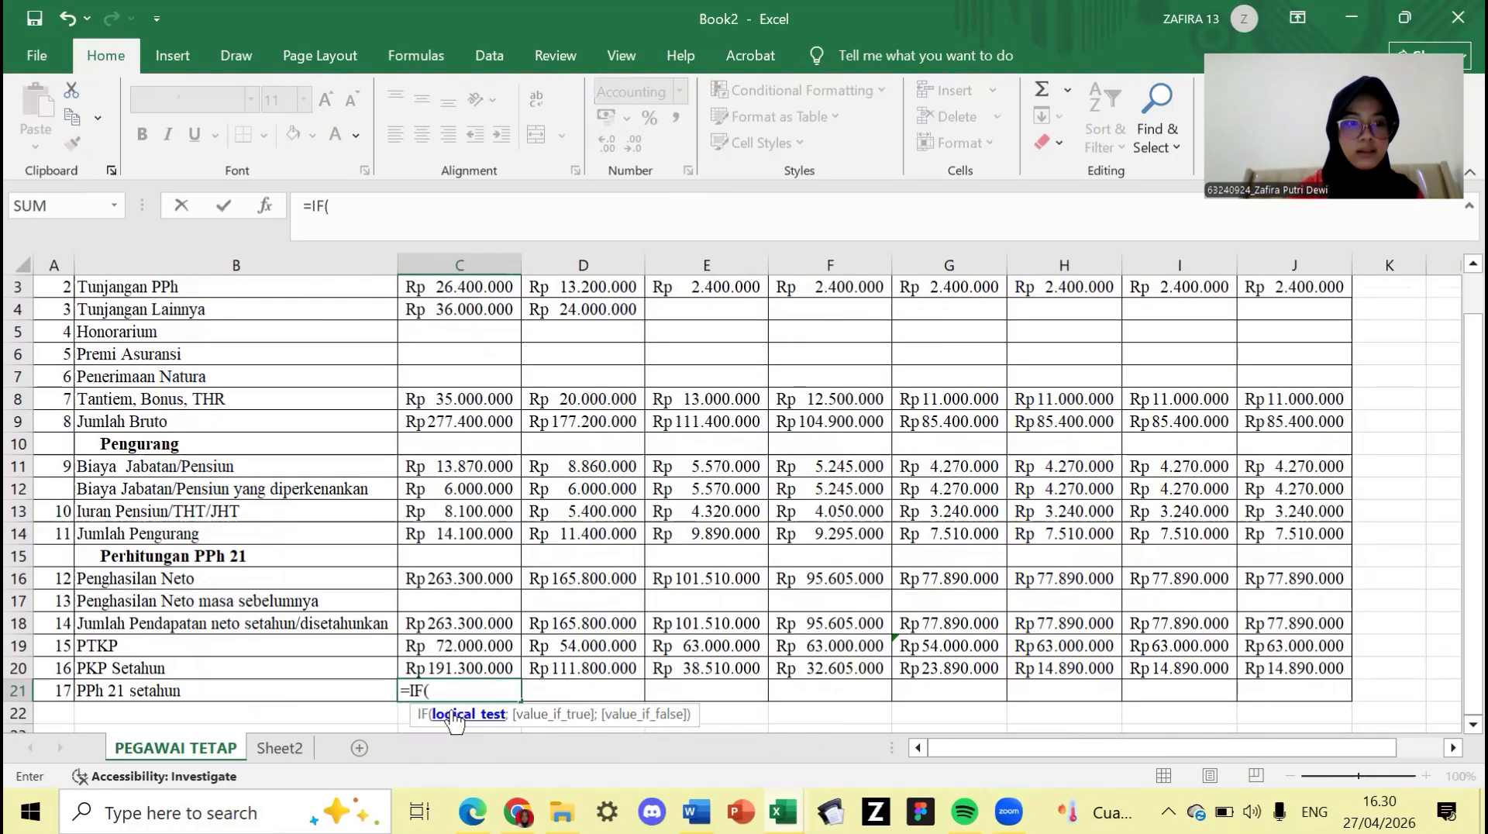
{"action": "left_click", "coordinate": [466, 664]}
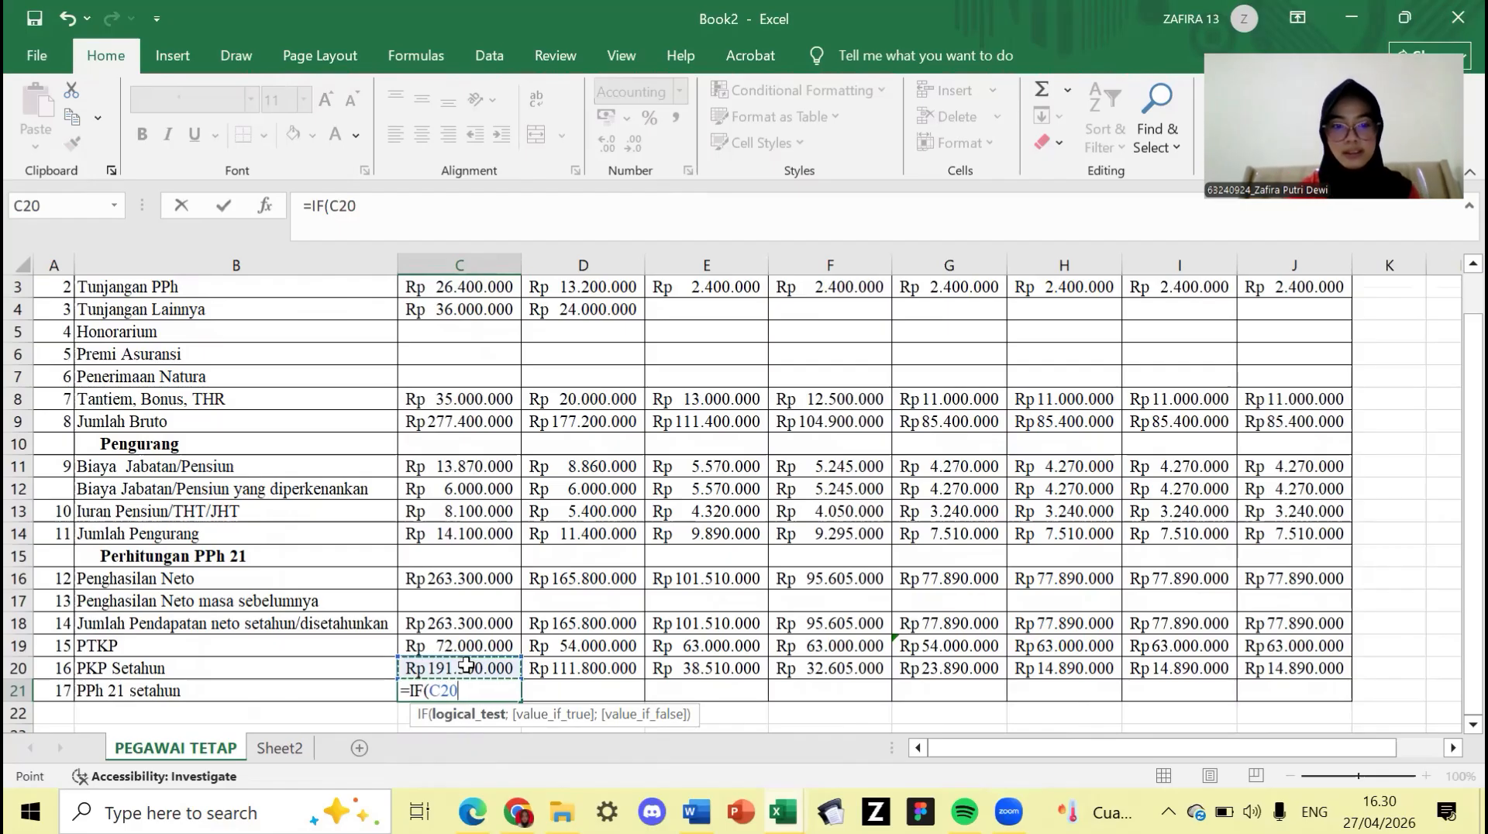
{"action": "type", "text": ":C2"}
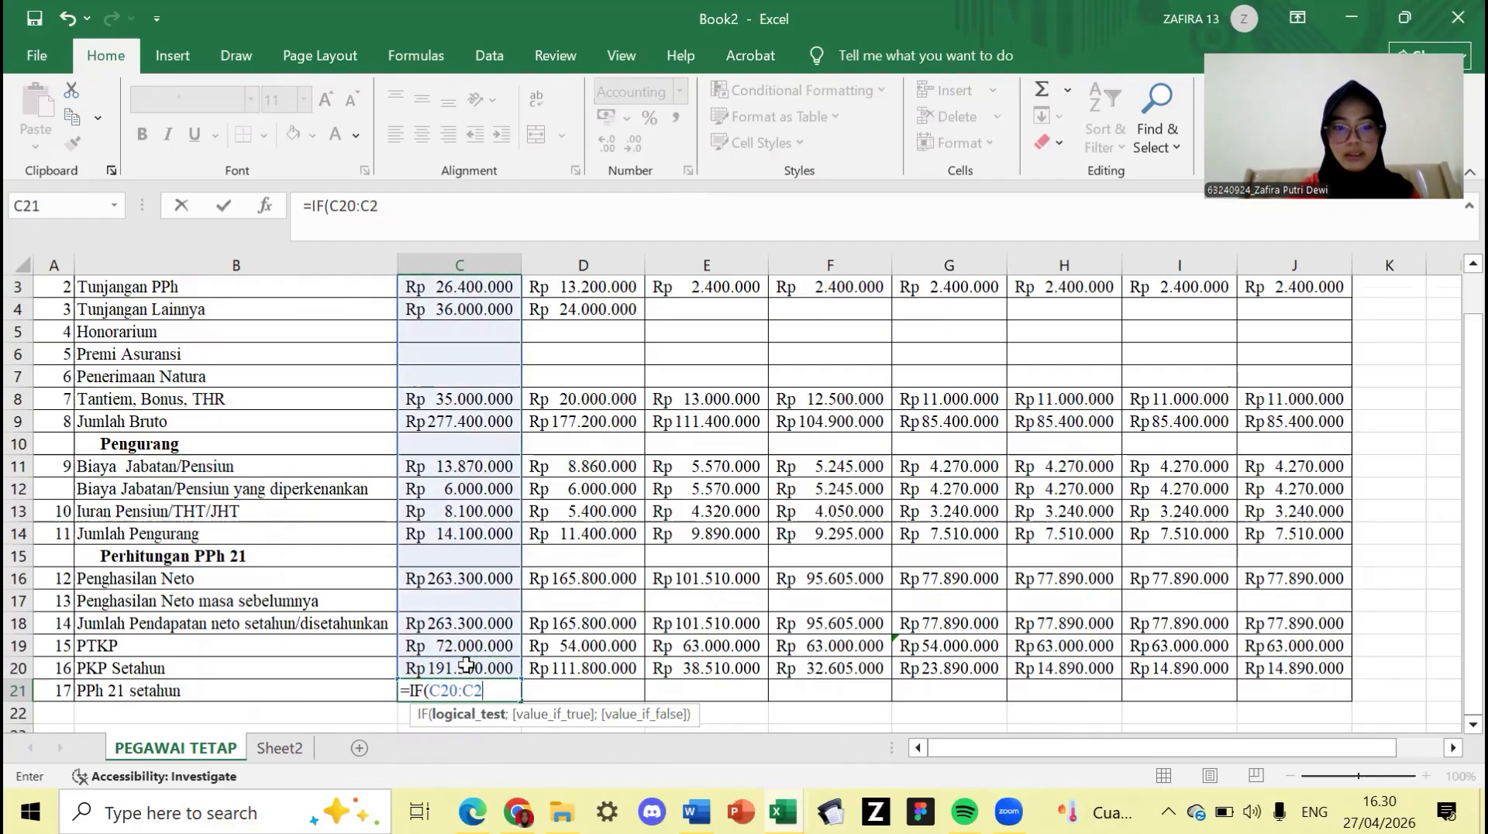
{"action": "key", "text": "BackSpace"}
{"action": "key", "text": "BackSpace"}
{"action": "key", "text": "BackSpace"}
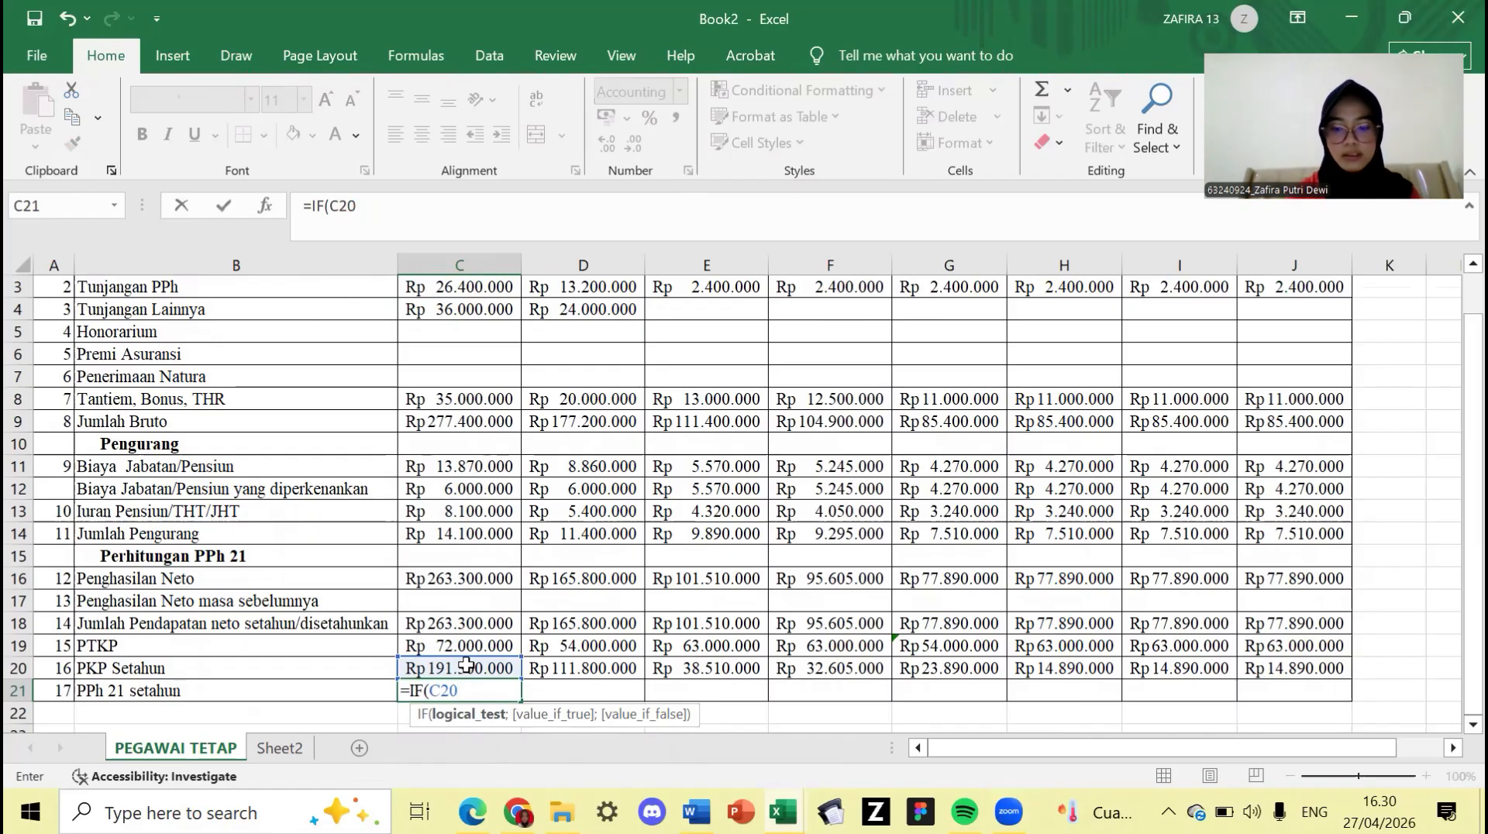
{"action": "type", "text": ">"}
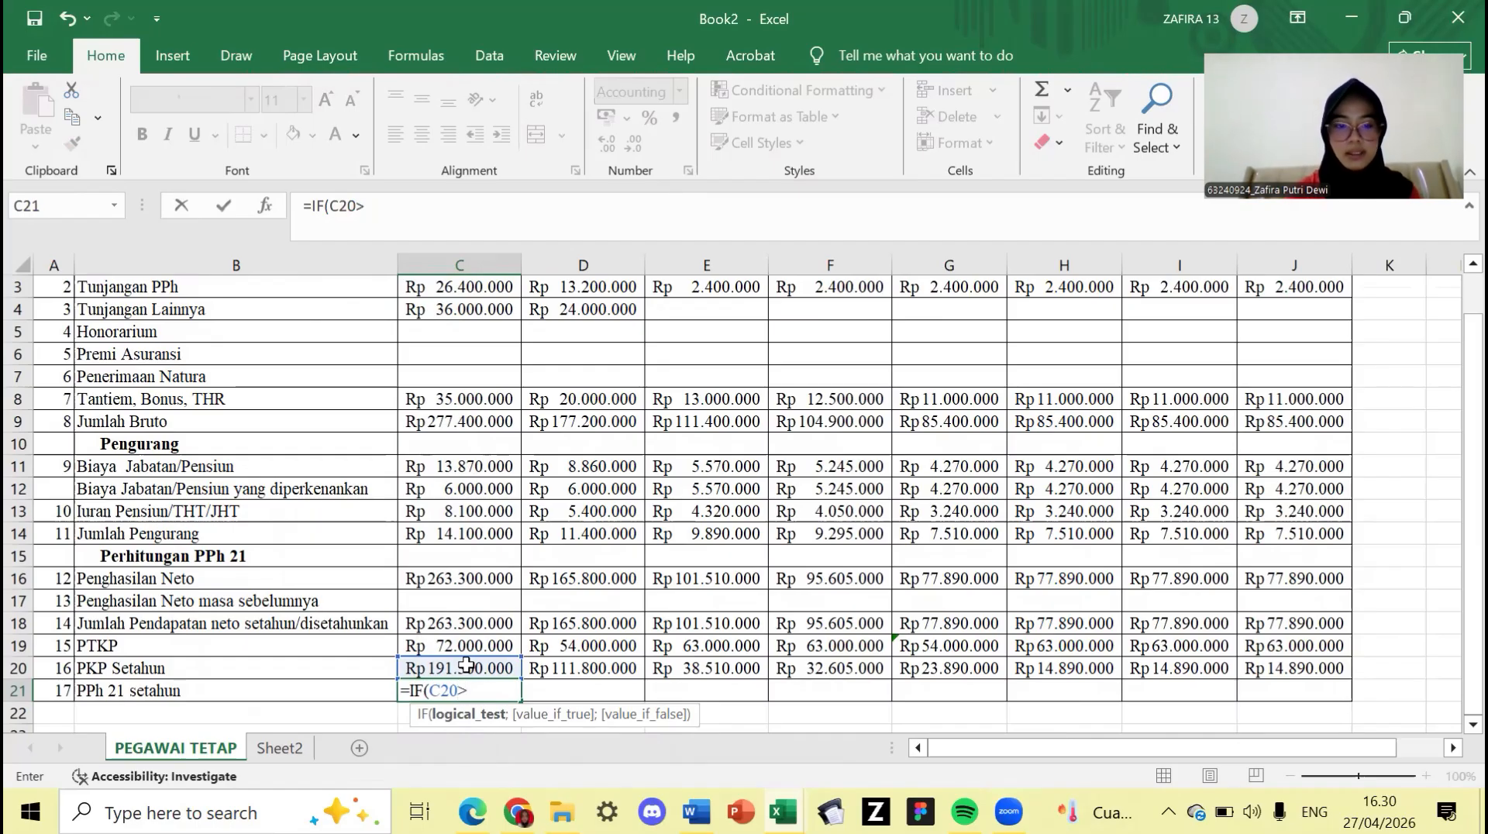
{"action": "type", "text": "5"}
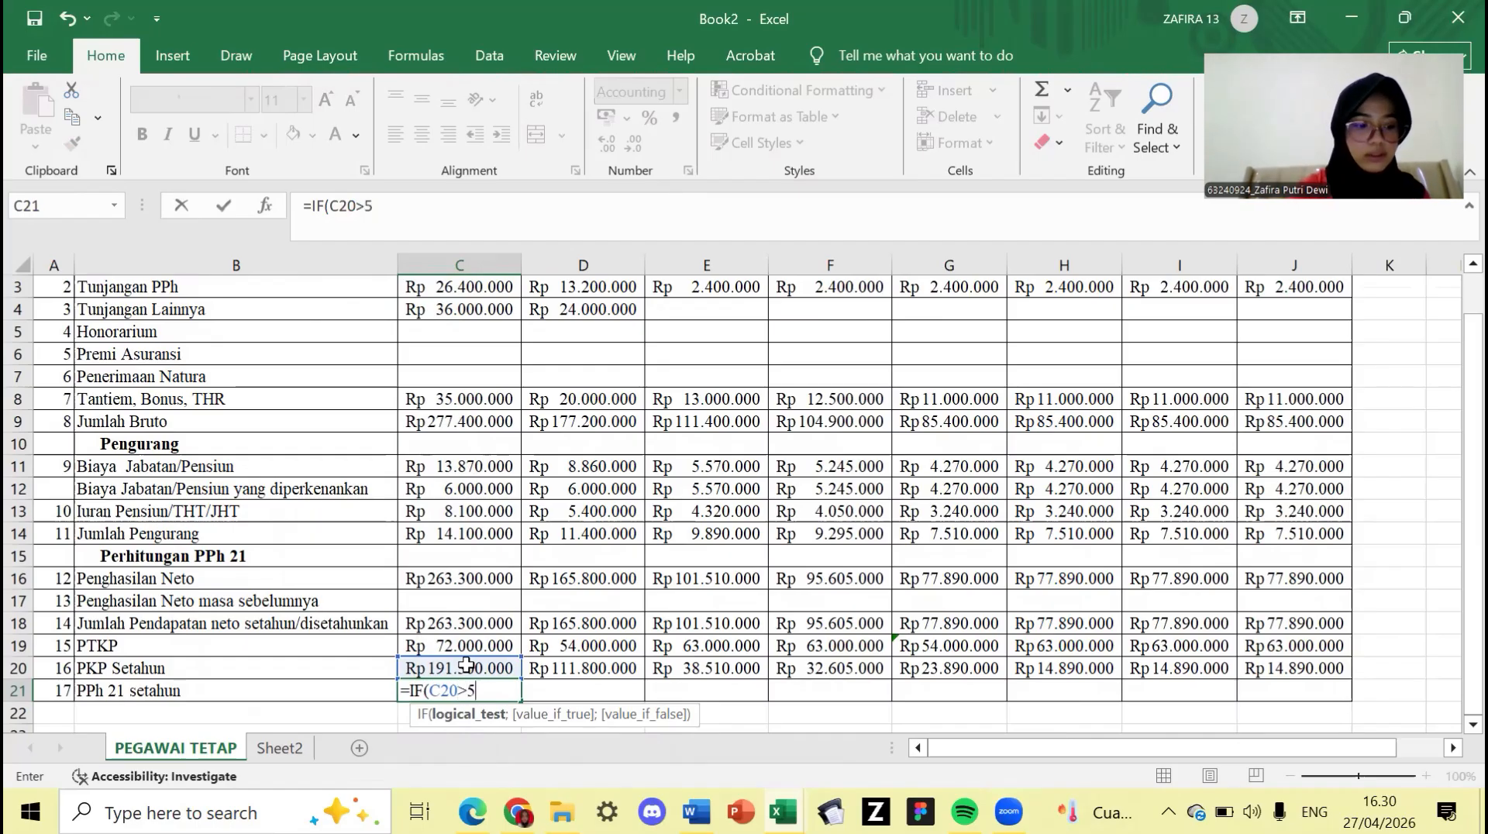
{"action": "type", "text": "00"}
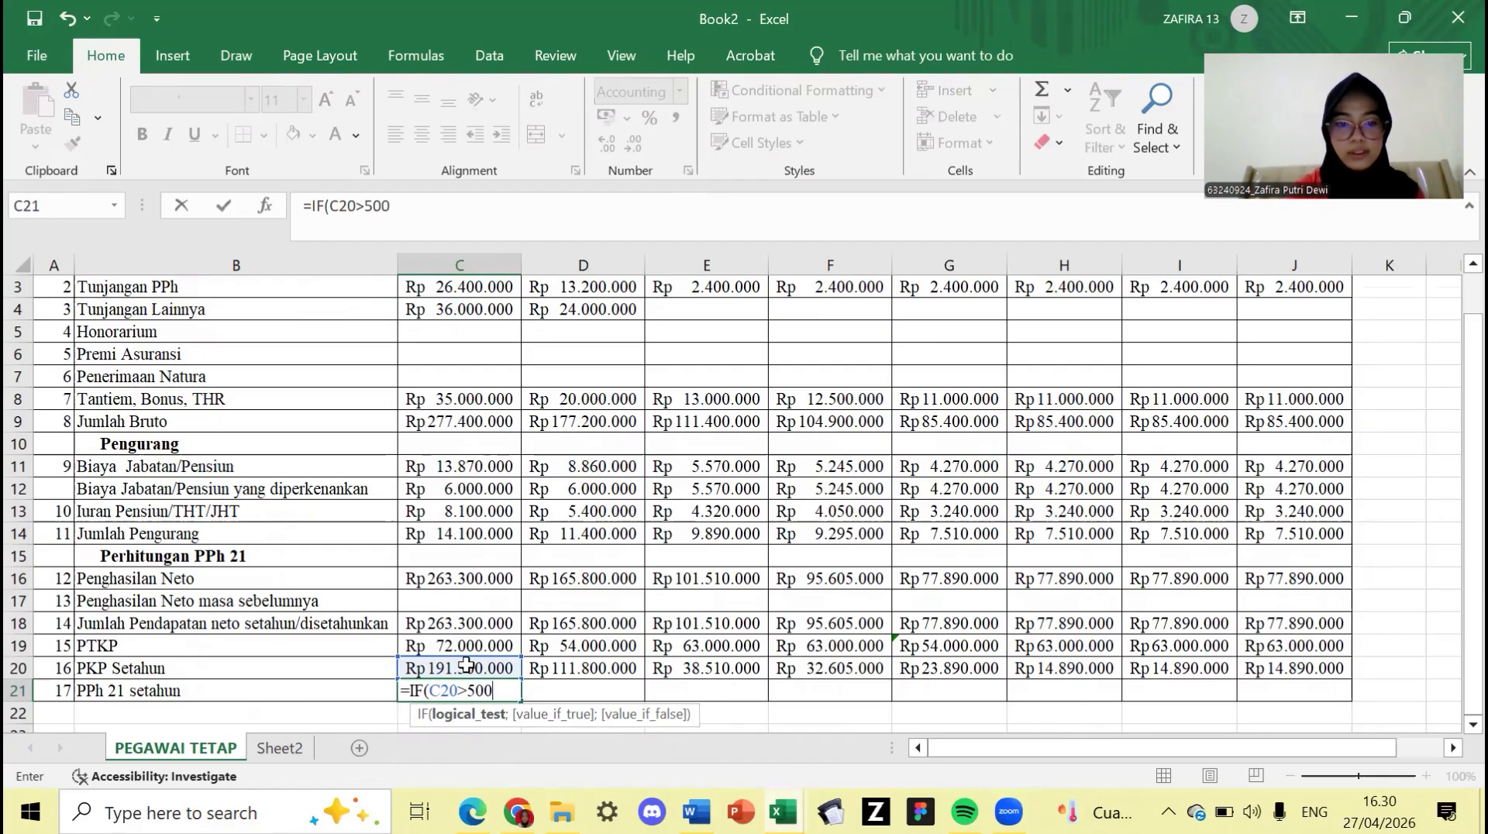
{"action": "type", "text": "00000"}
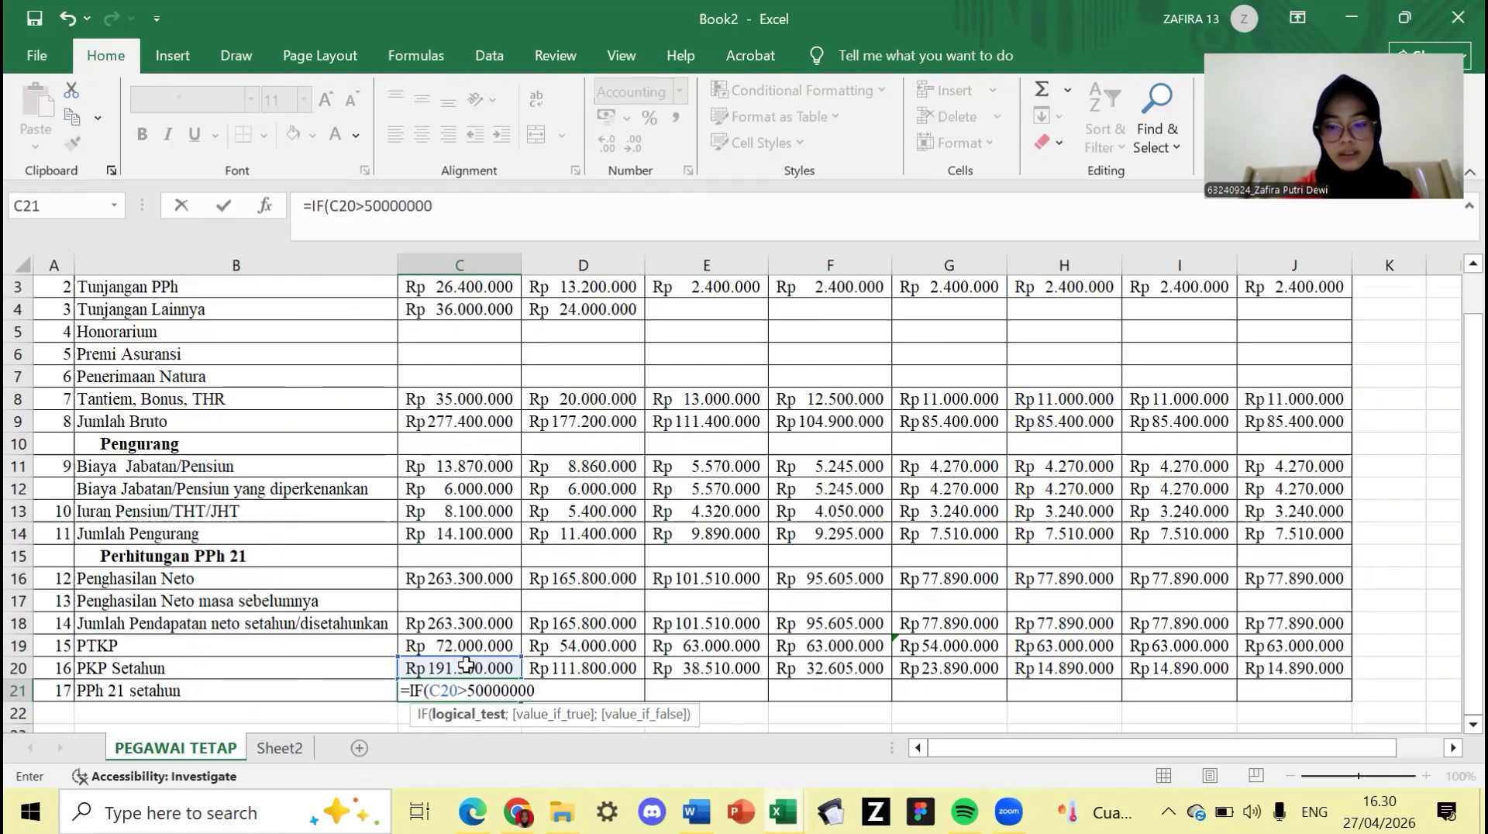
{"action": "type", "text": ";"}
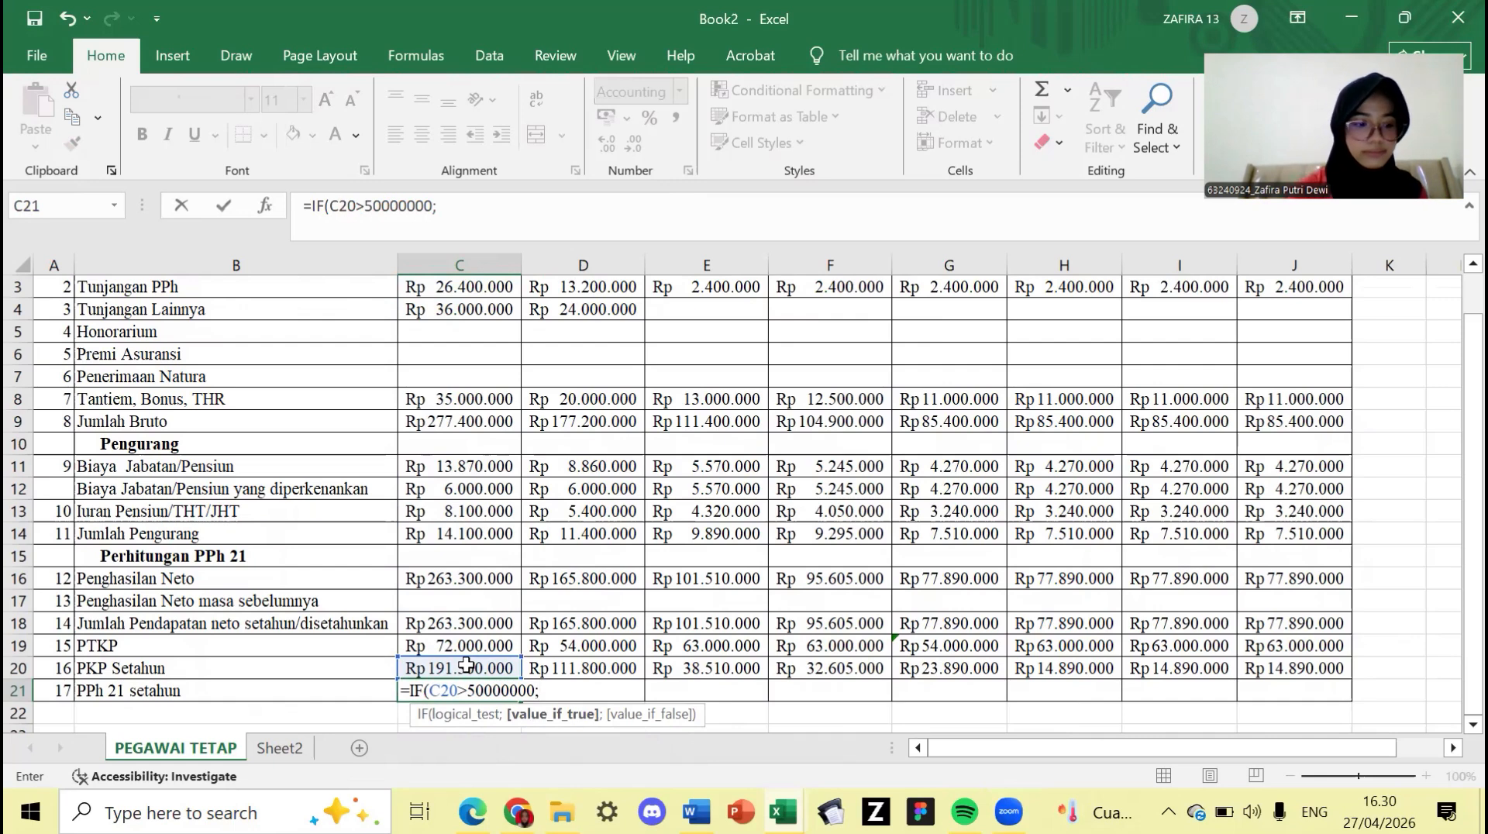
{"action": "type", "text": "("}
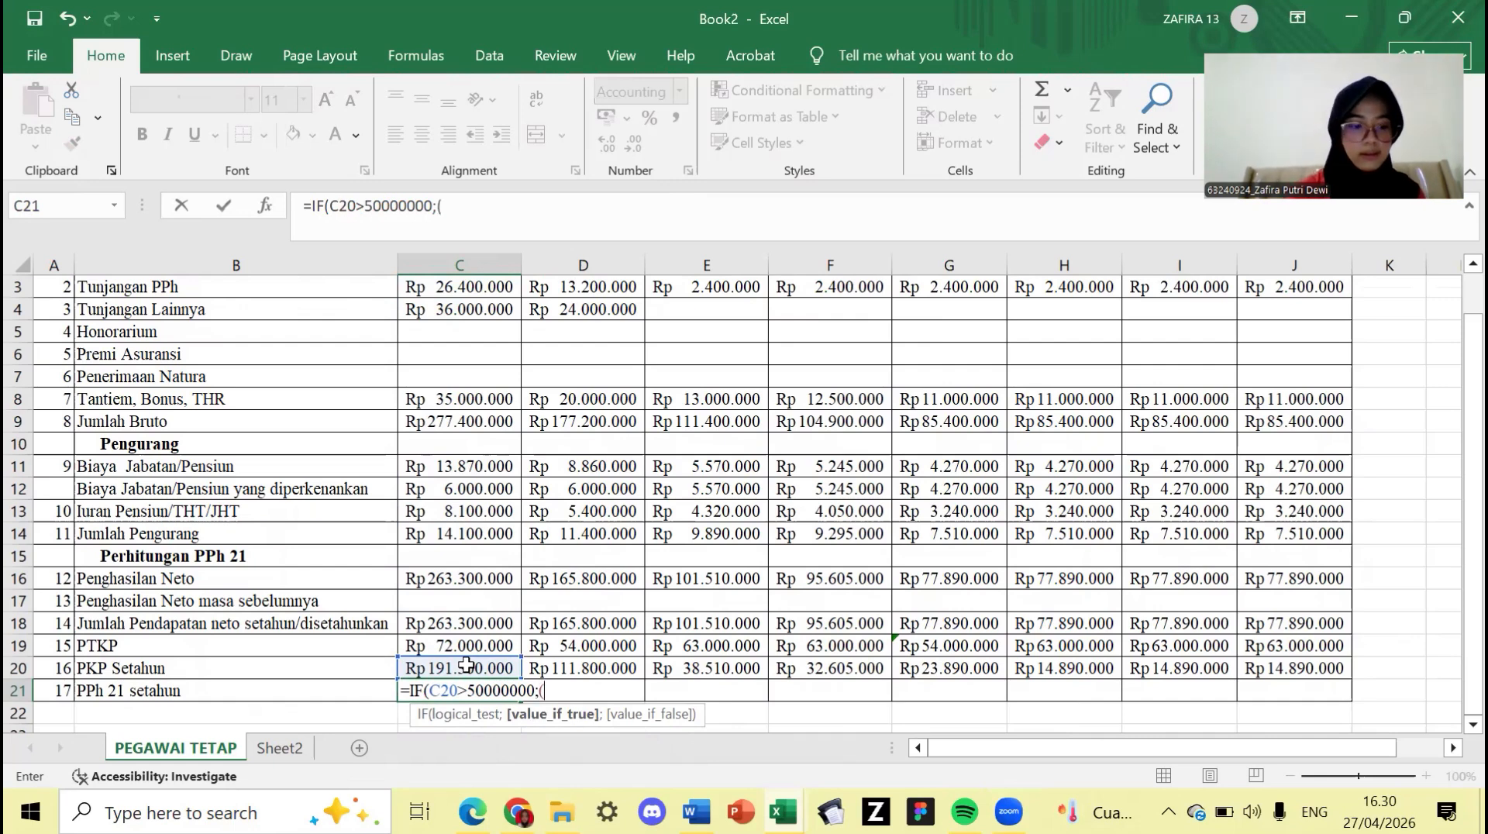
{"action": "type", "text": "5%"}
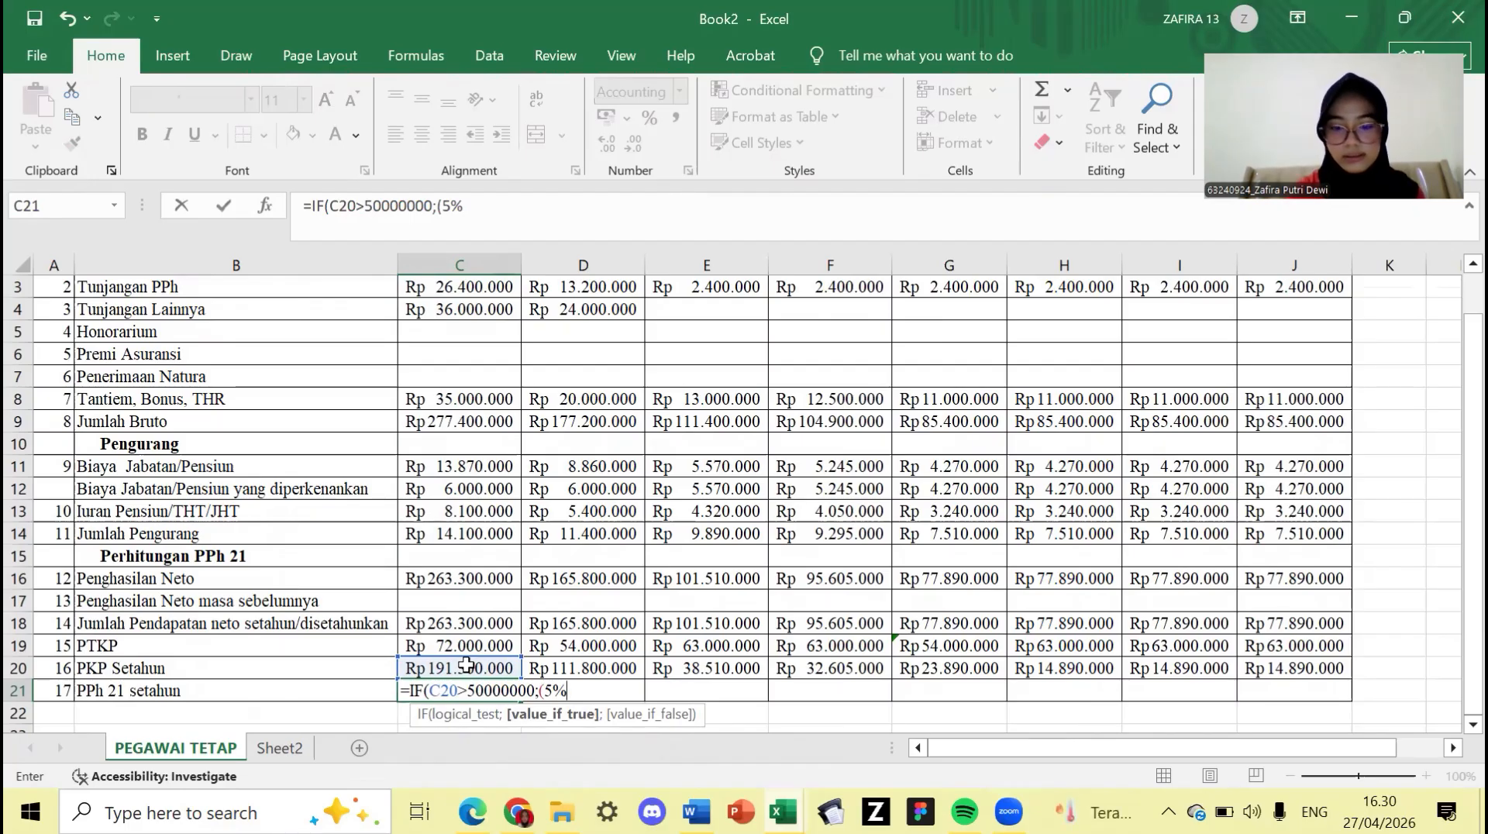
{"action": "type", "text": "*"}
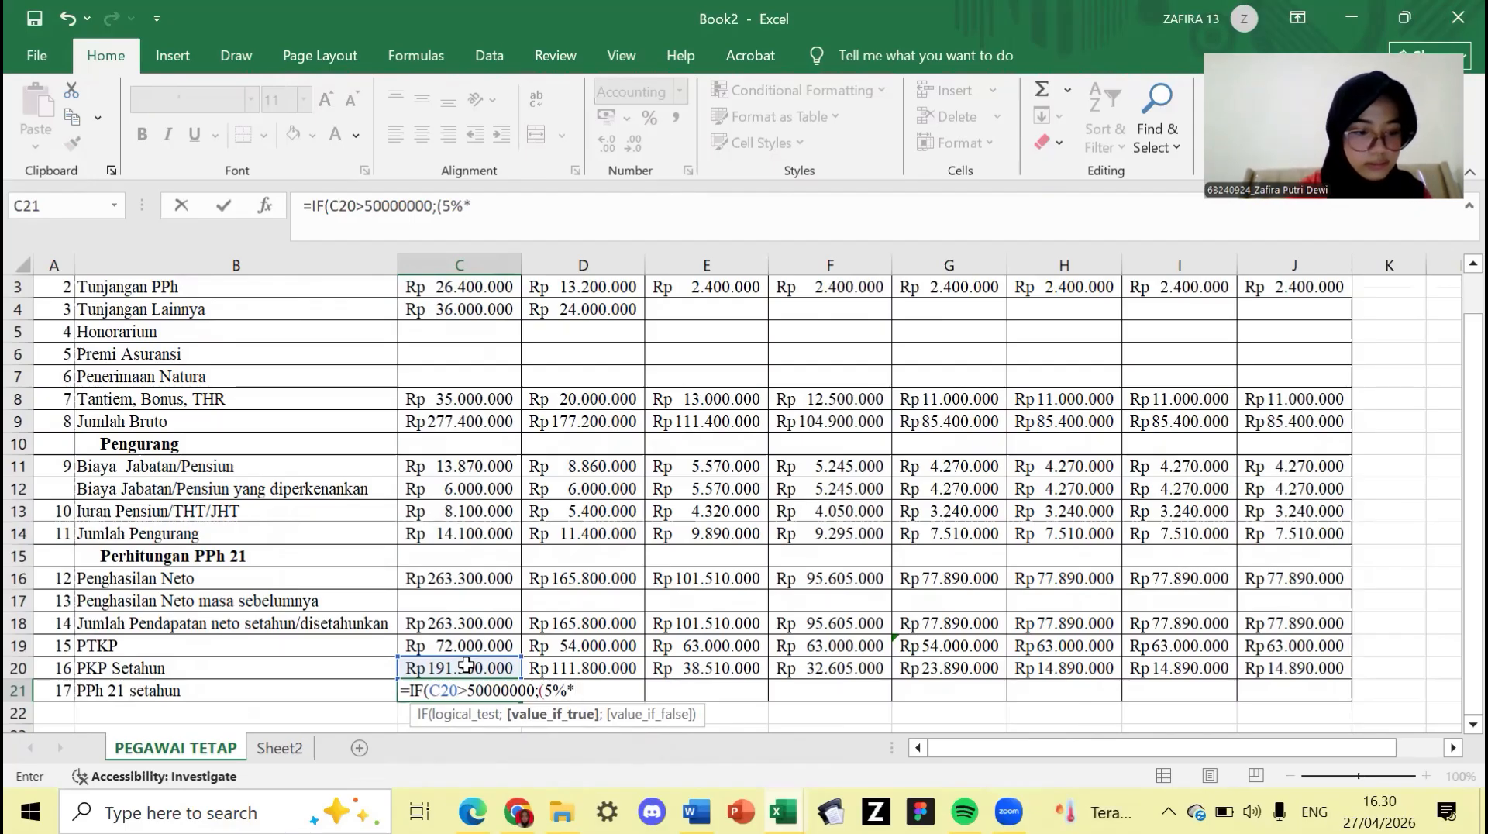
{"action": "type", "text": "50"}
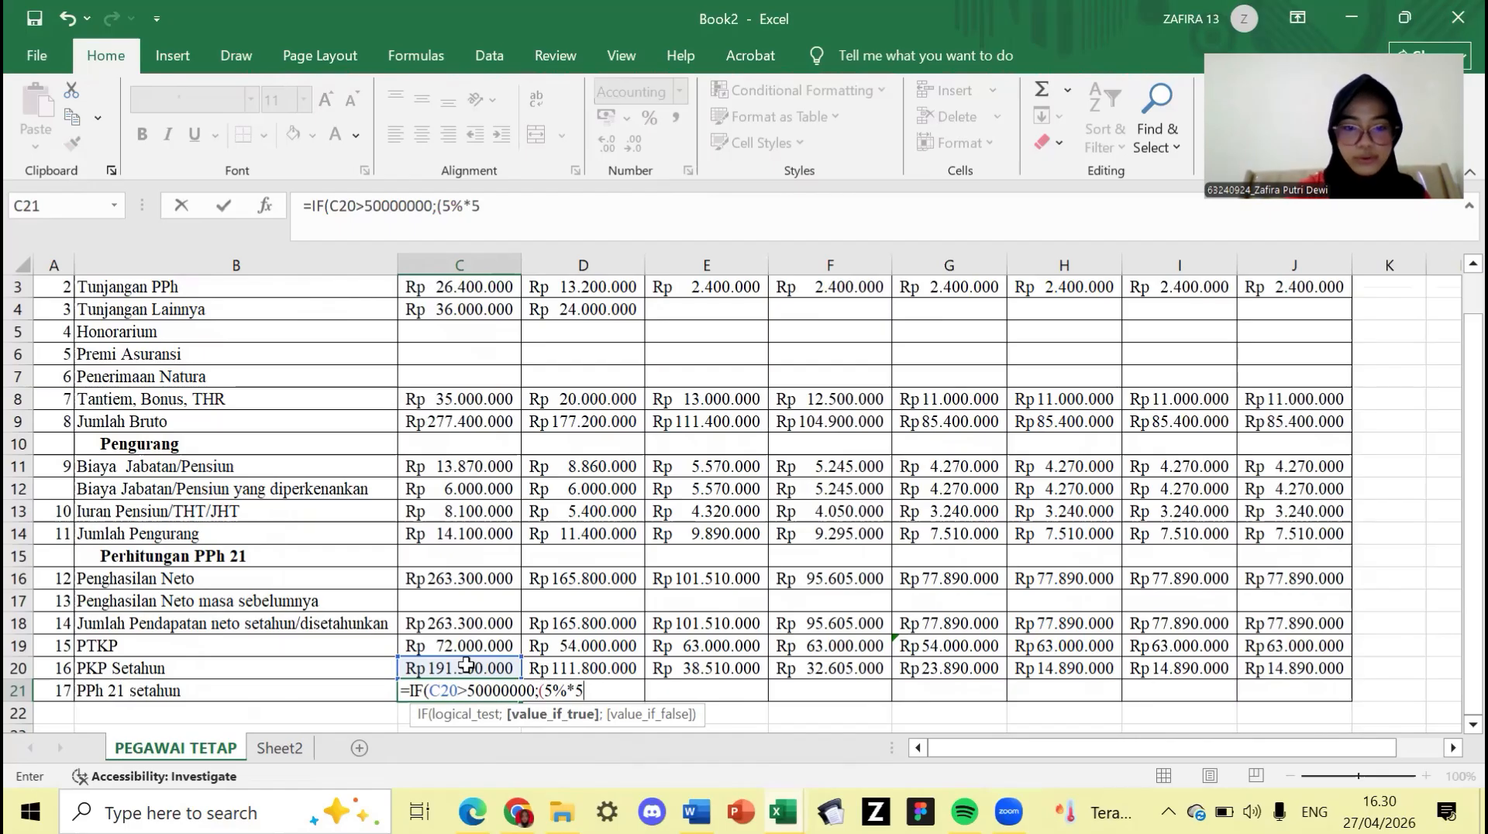
{"action": "type", "text": "000000"}
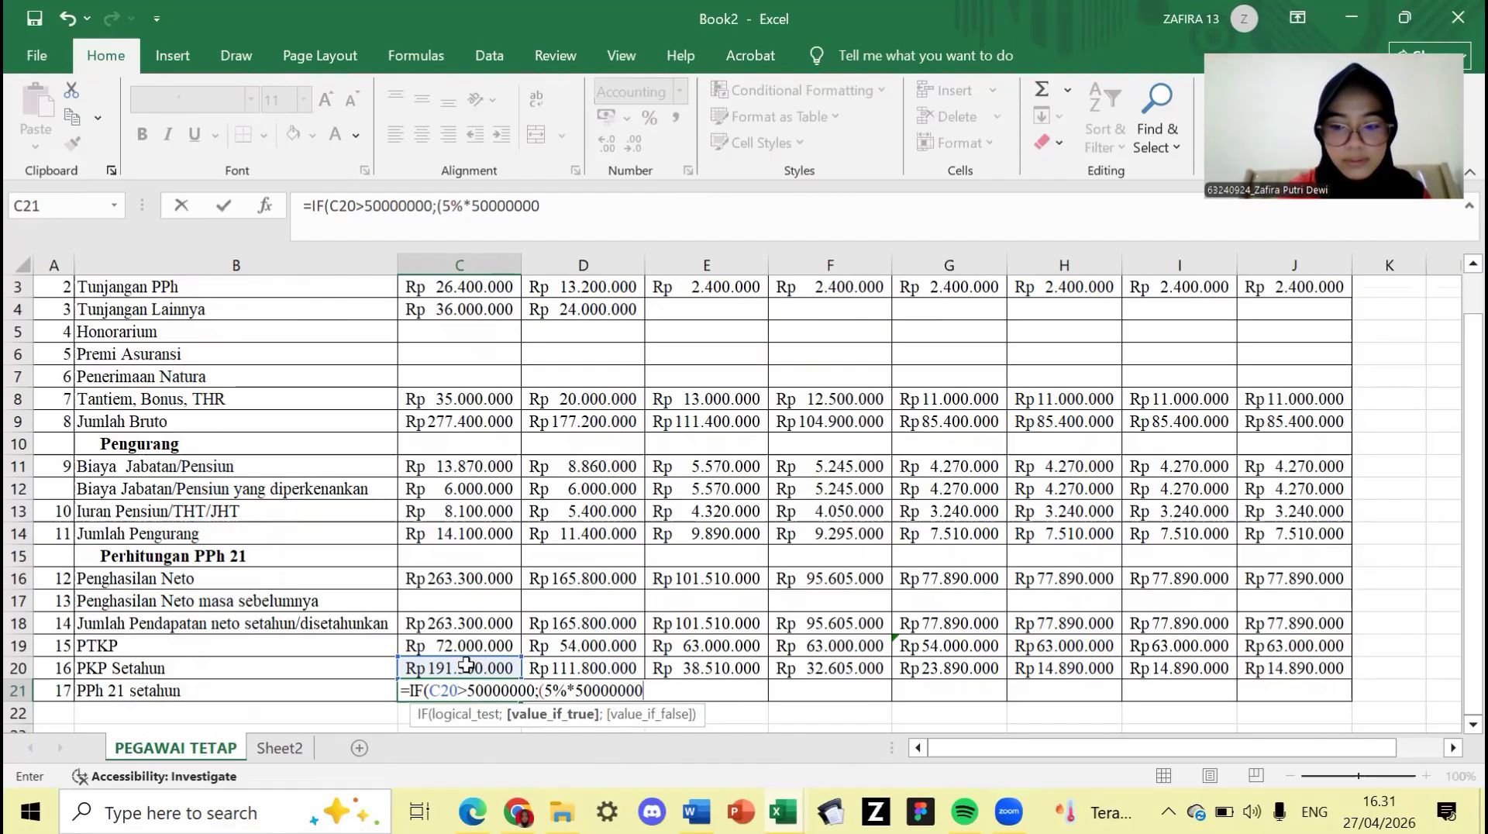
{"action": "type", "text": "0"}
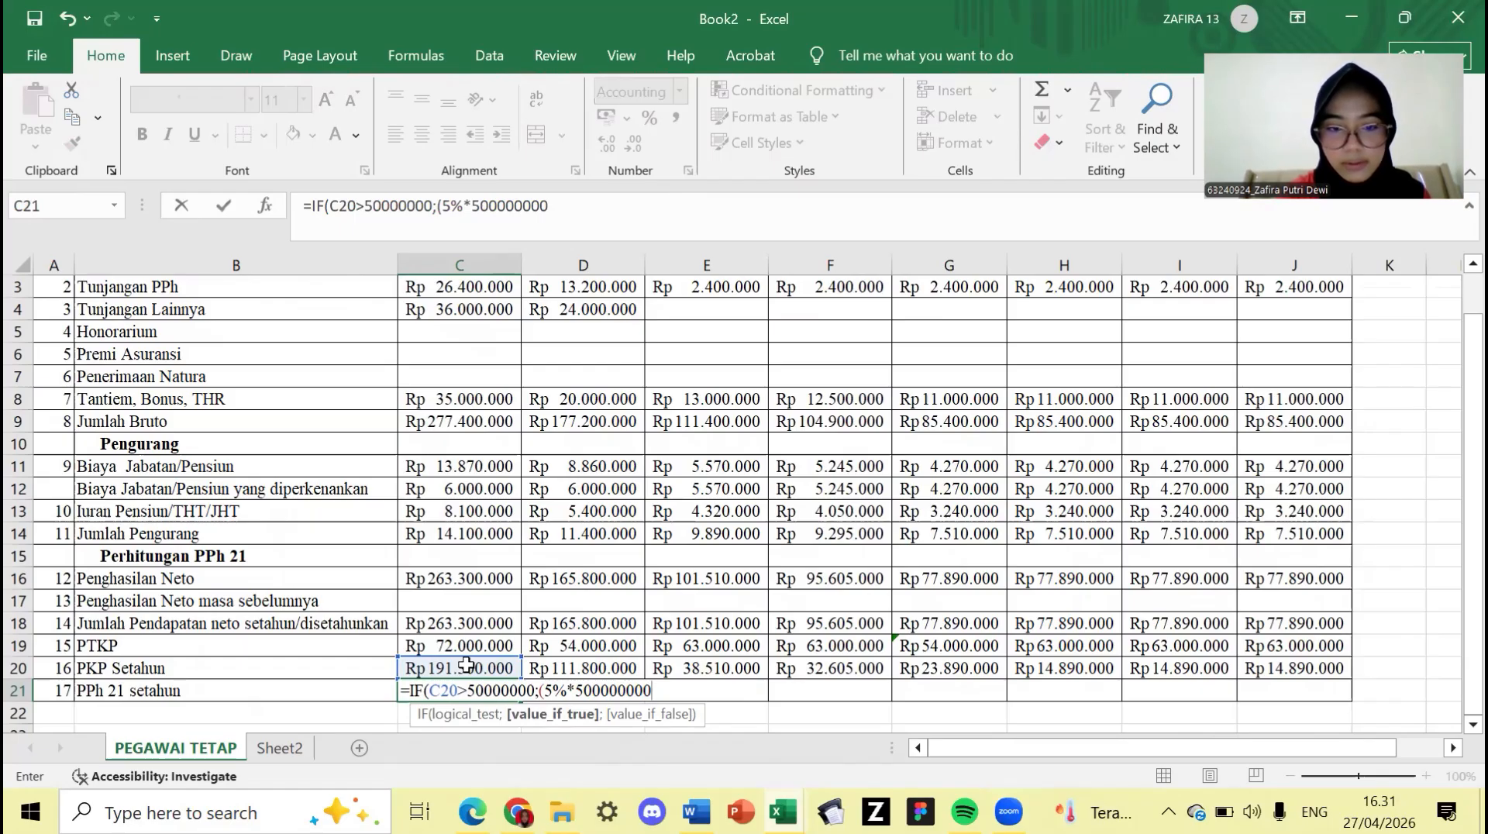
{"action": "key", "text": "BackSpace"}
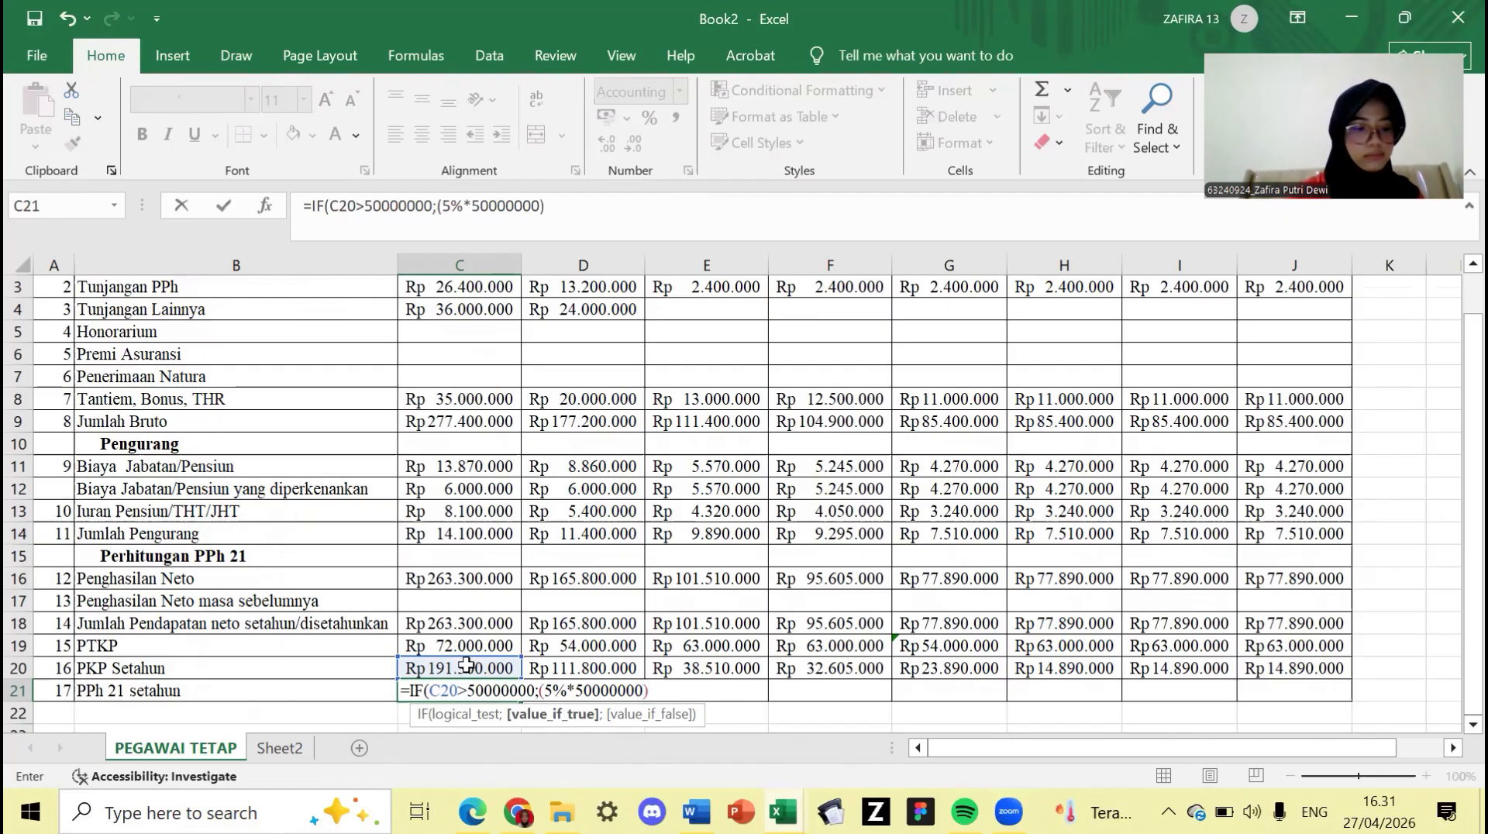
{"action": "type", "text": "+"}
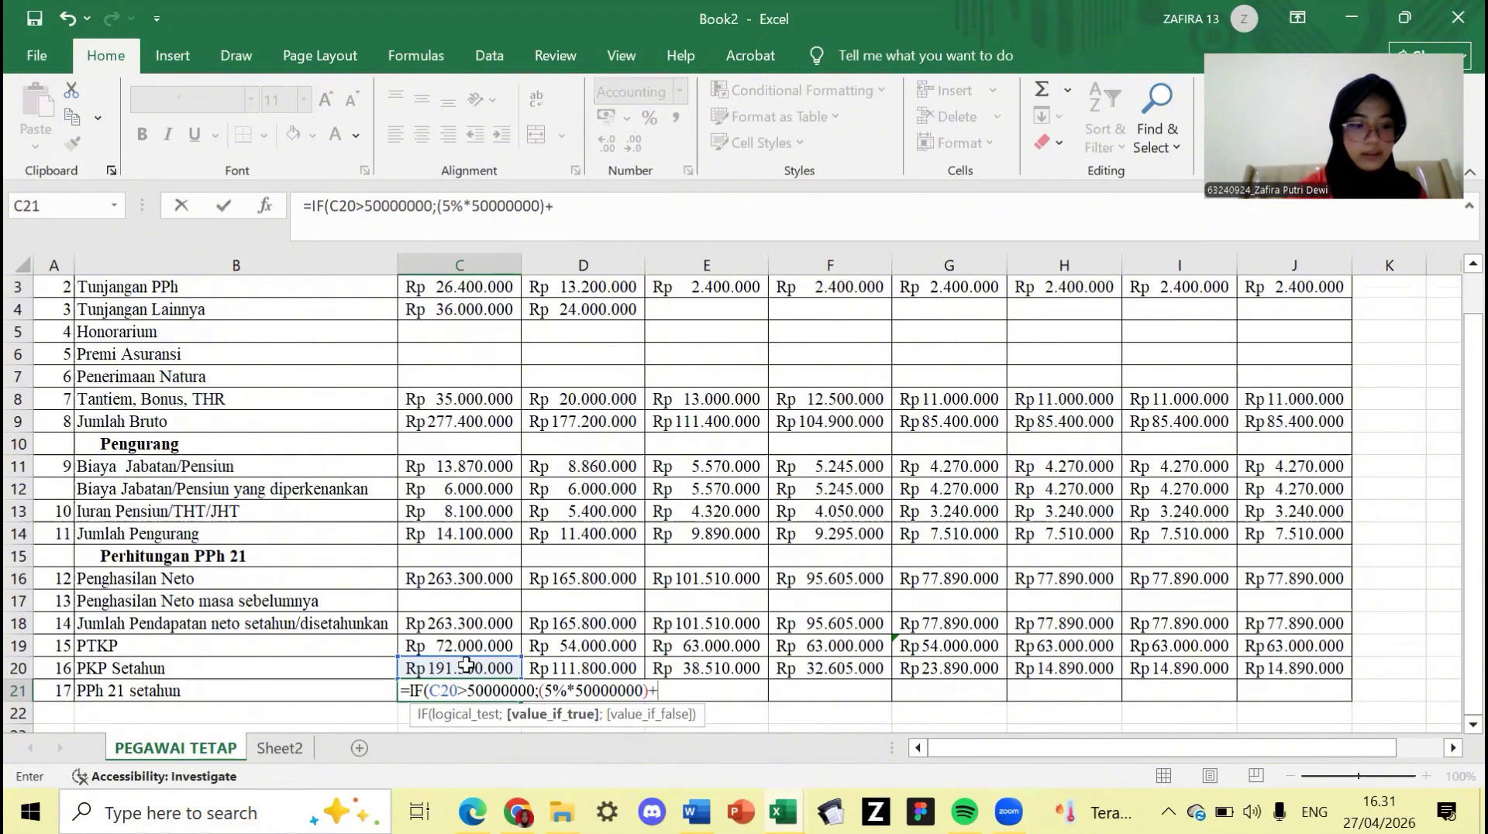
{"action": "type", "text": "("}
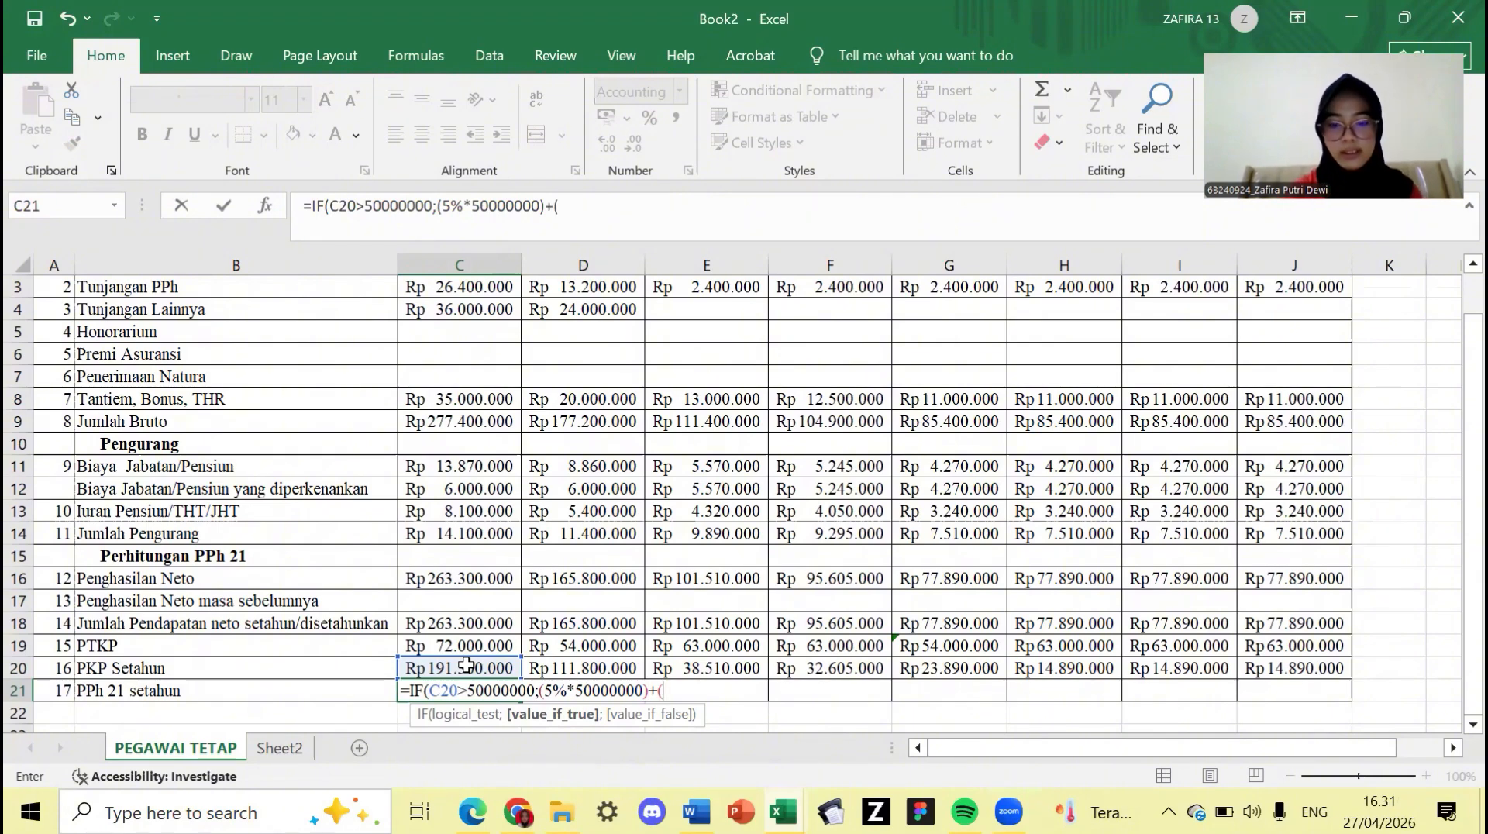
{"action": "type", "text": "("}
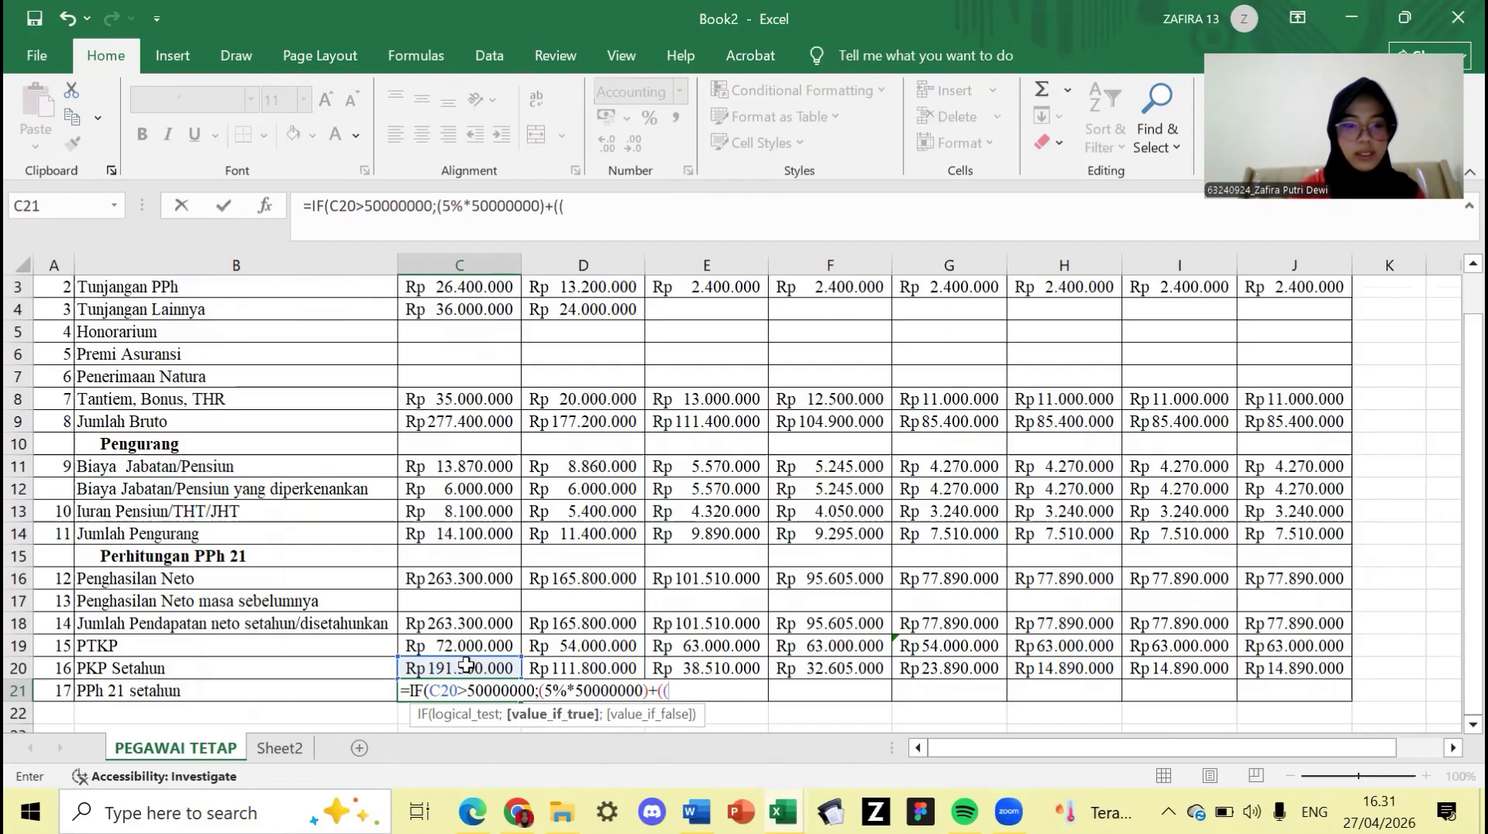
{"action": "left_click", "coordinate": [465, 664]}
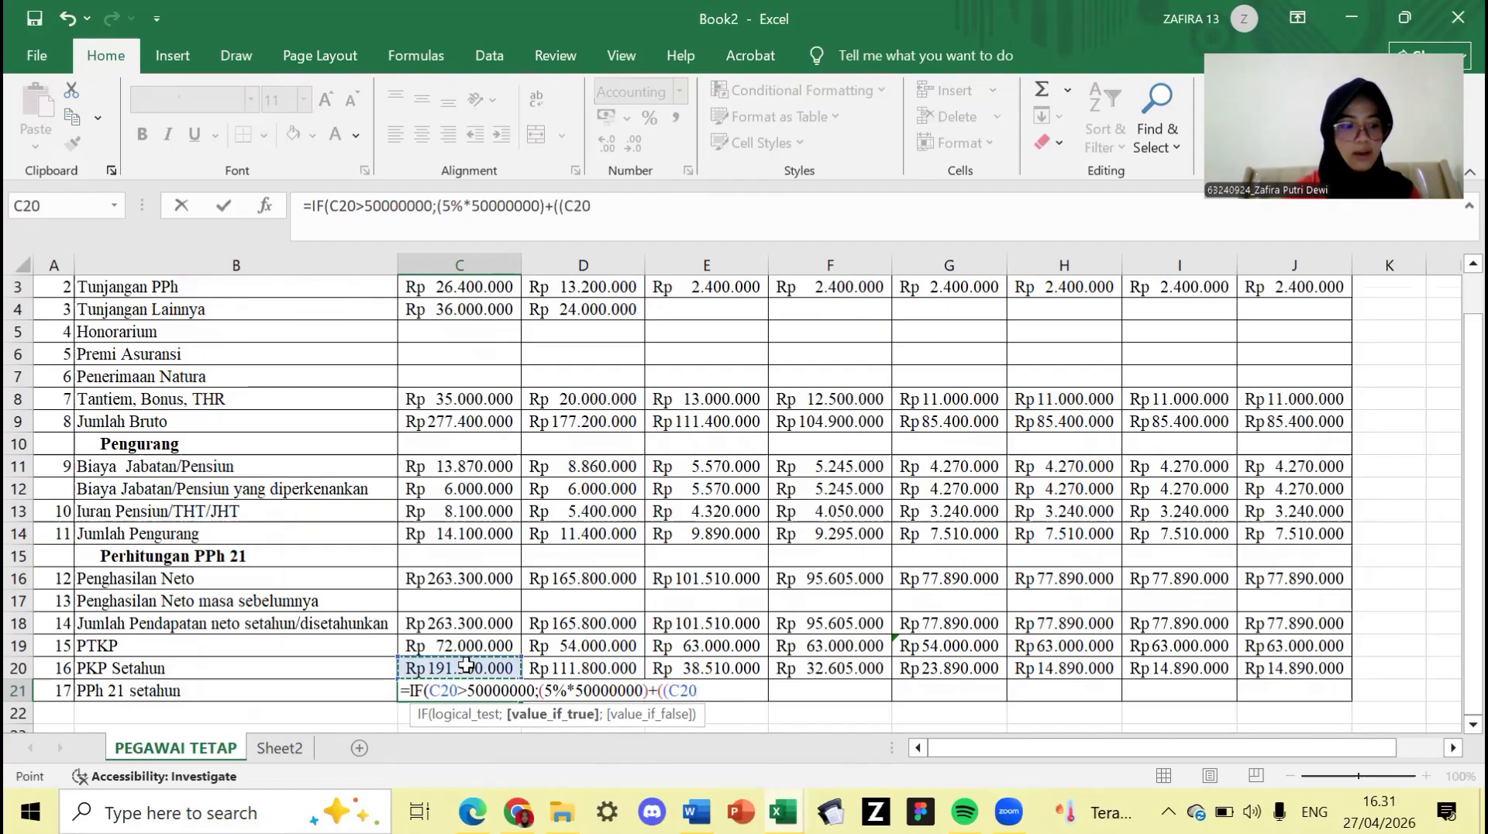
{"action": "type", "text": "-"}
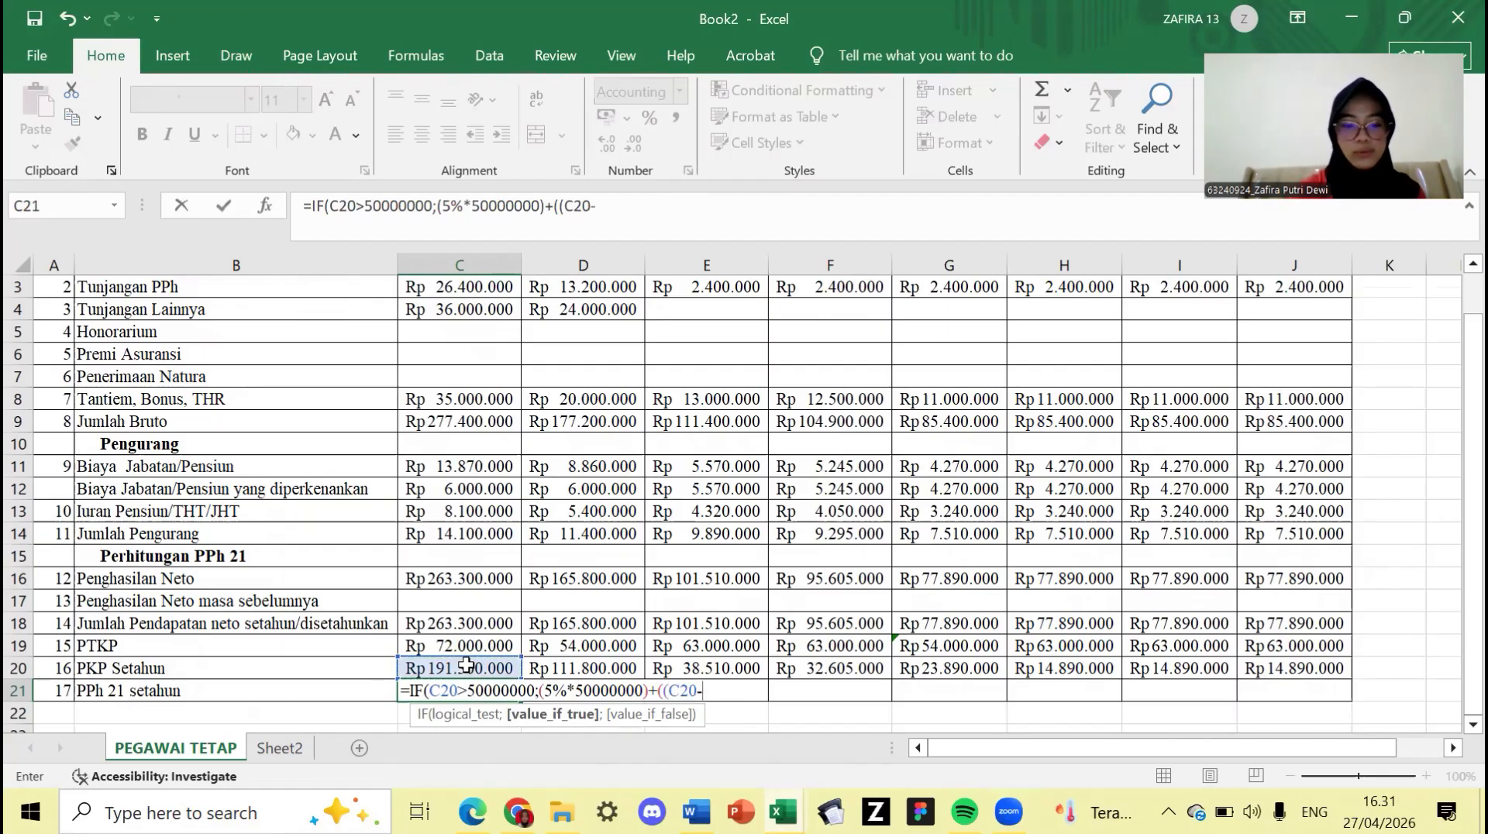
{"action": "type", "text": "50000"}
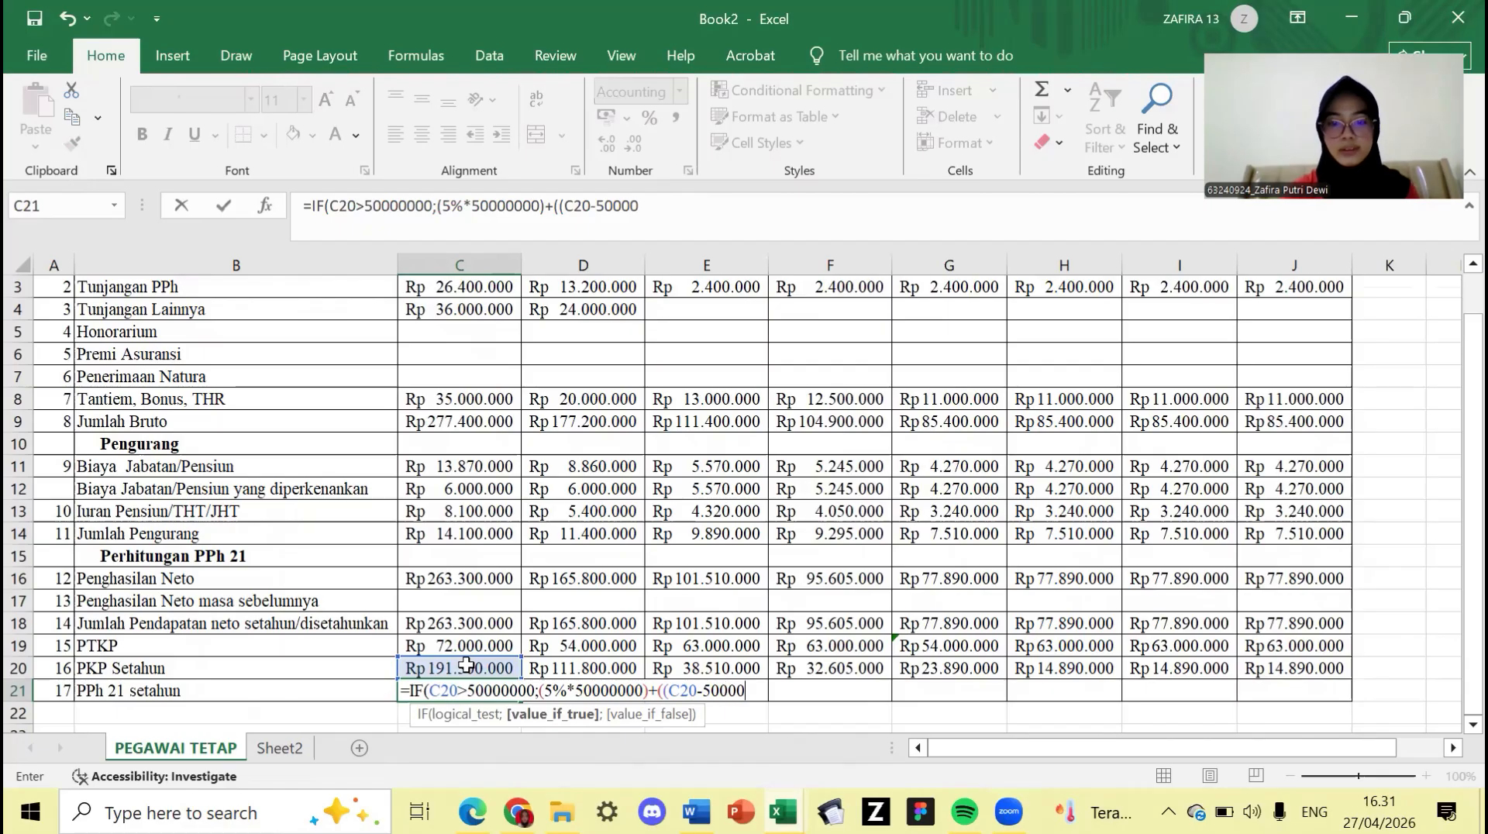
{"action": "type", "text": "000"}
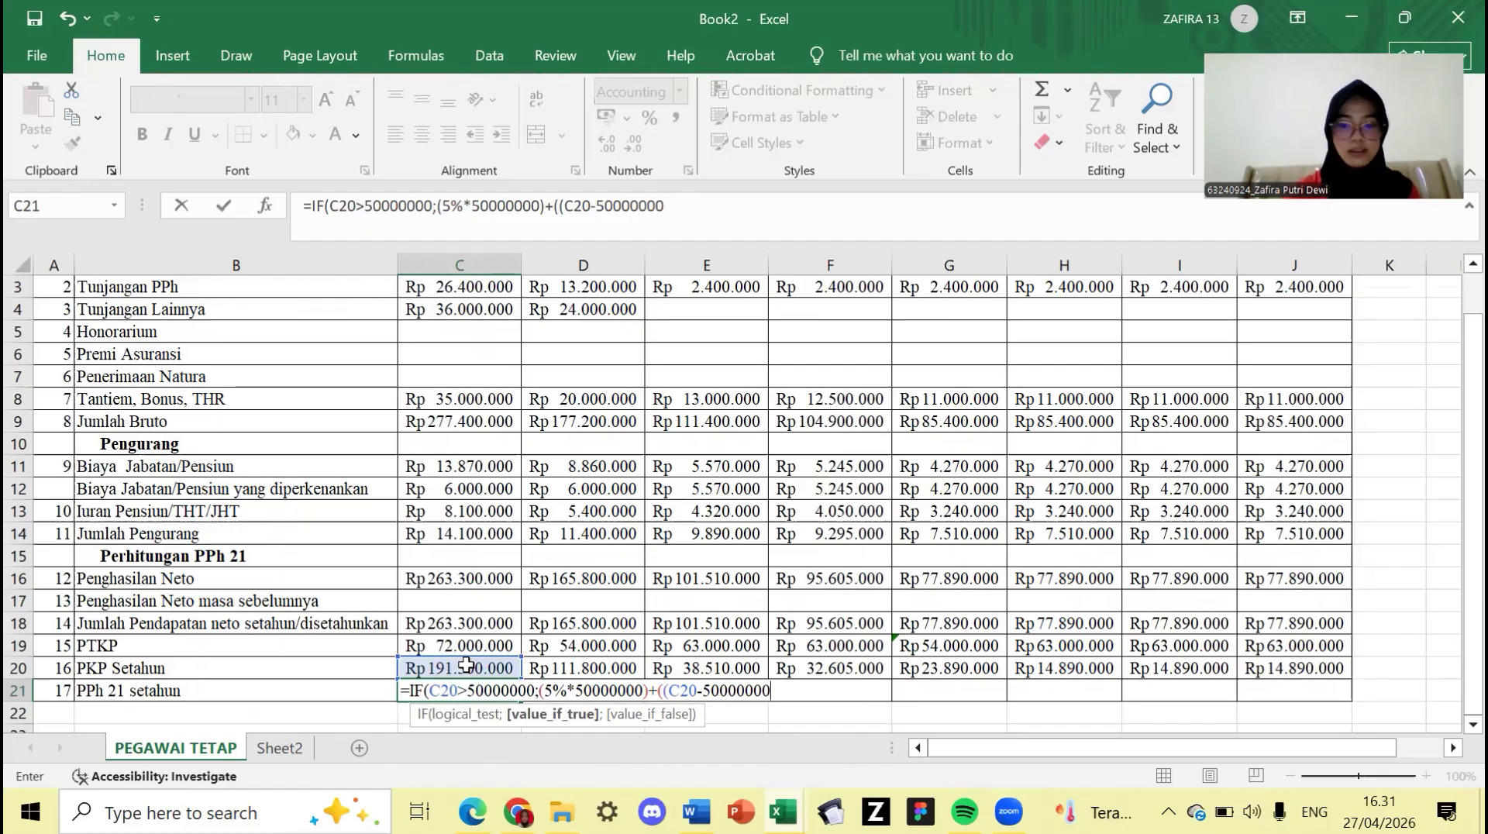
{"action": "type", "text": ")"}
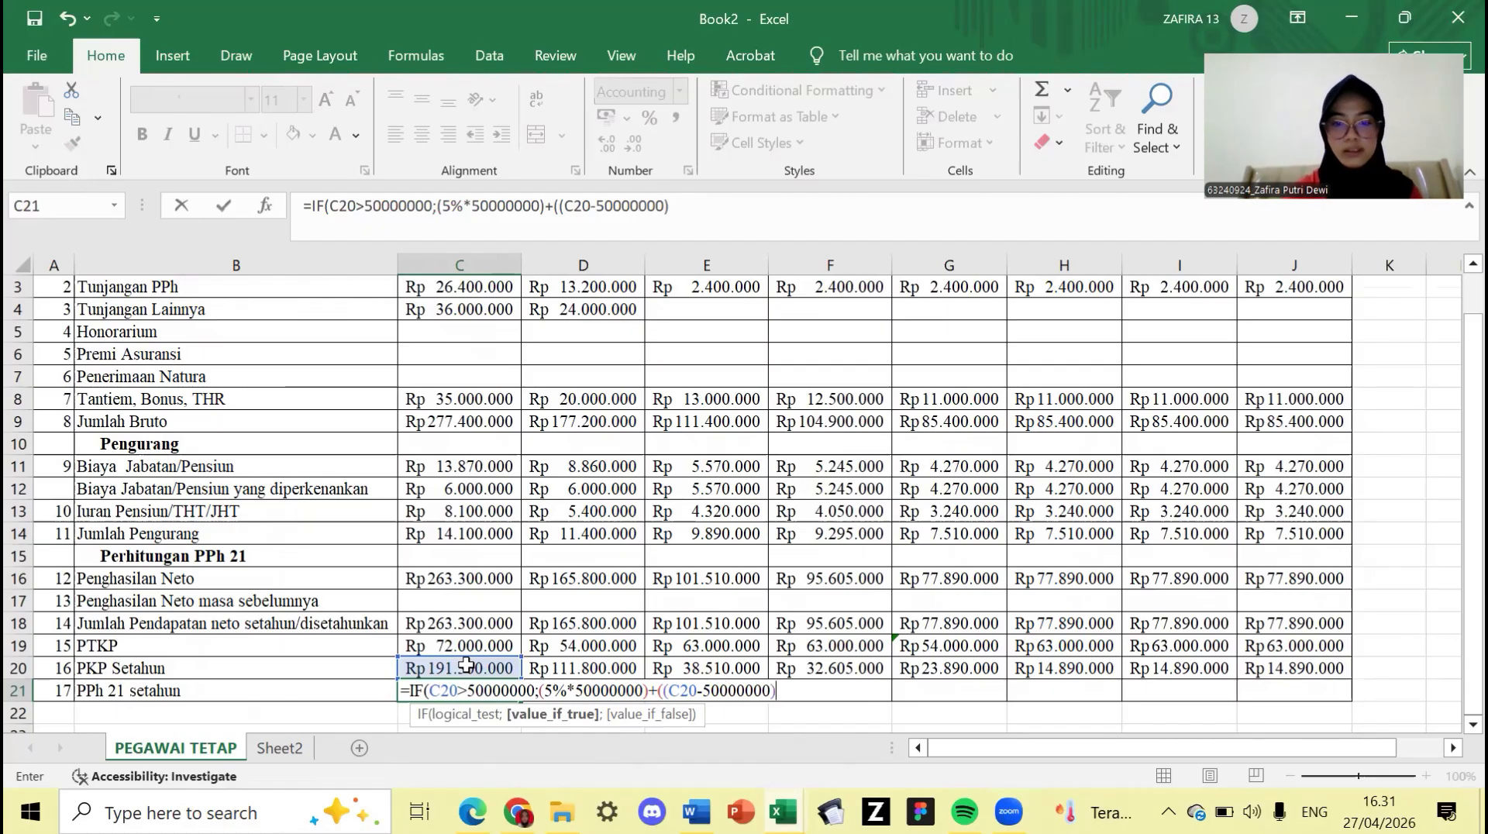
{"action": "type", "text": "*"}
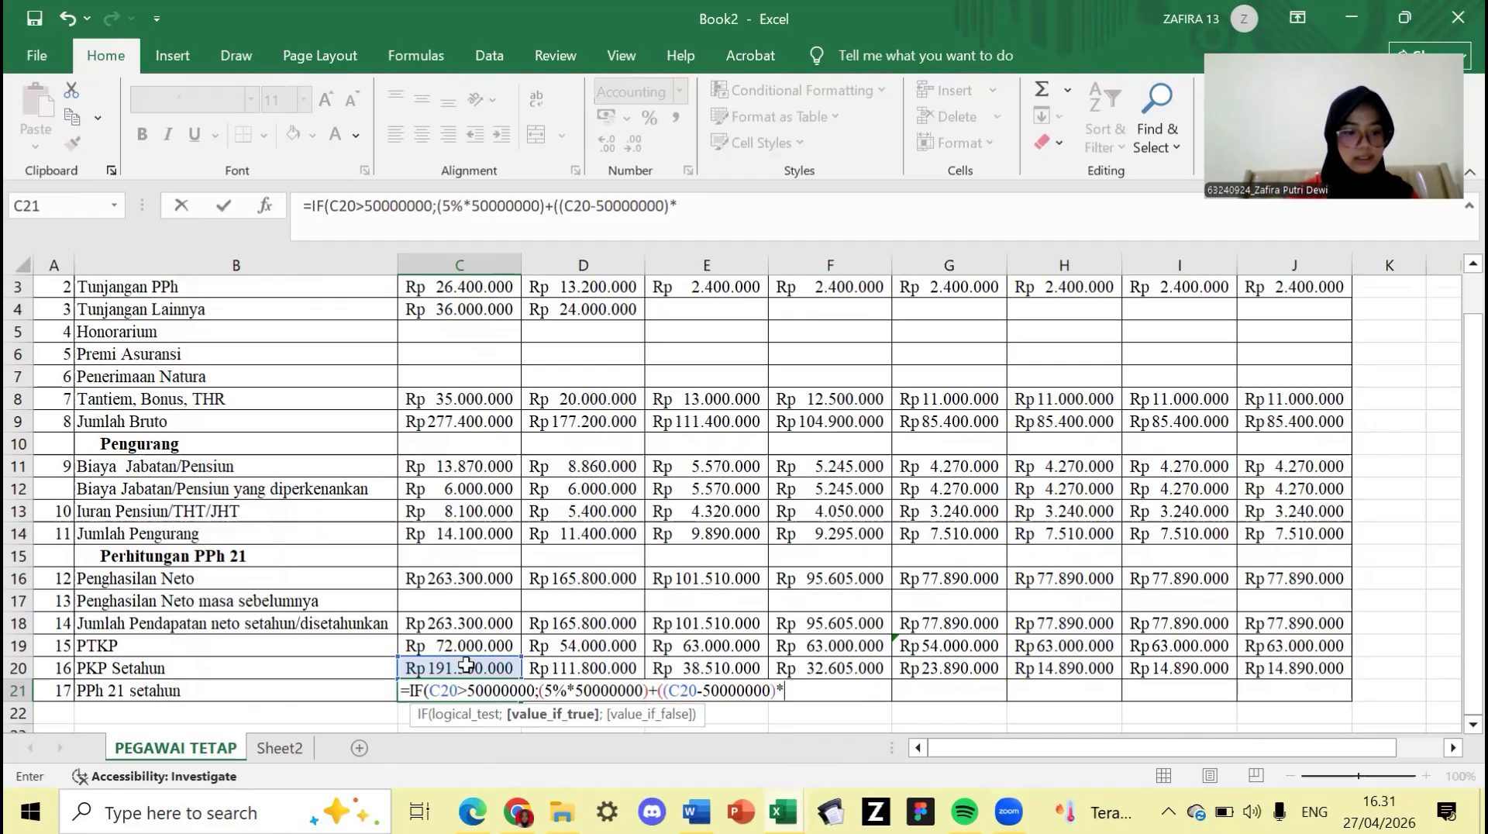
{"action": "type", "text": "15"}
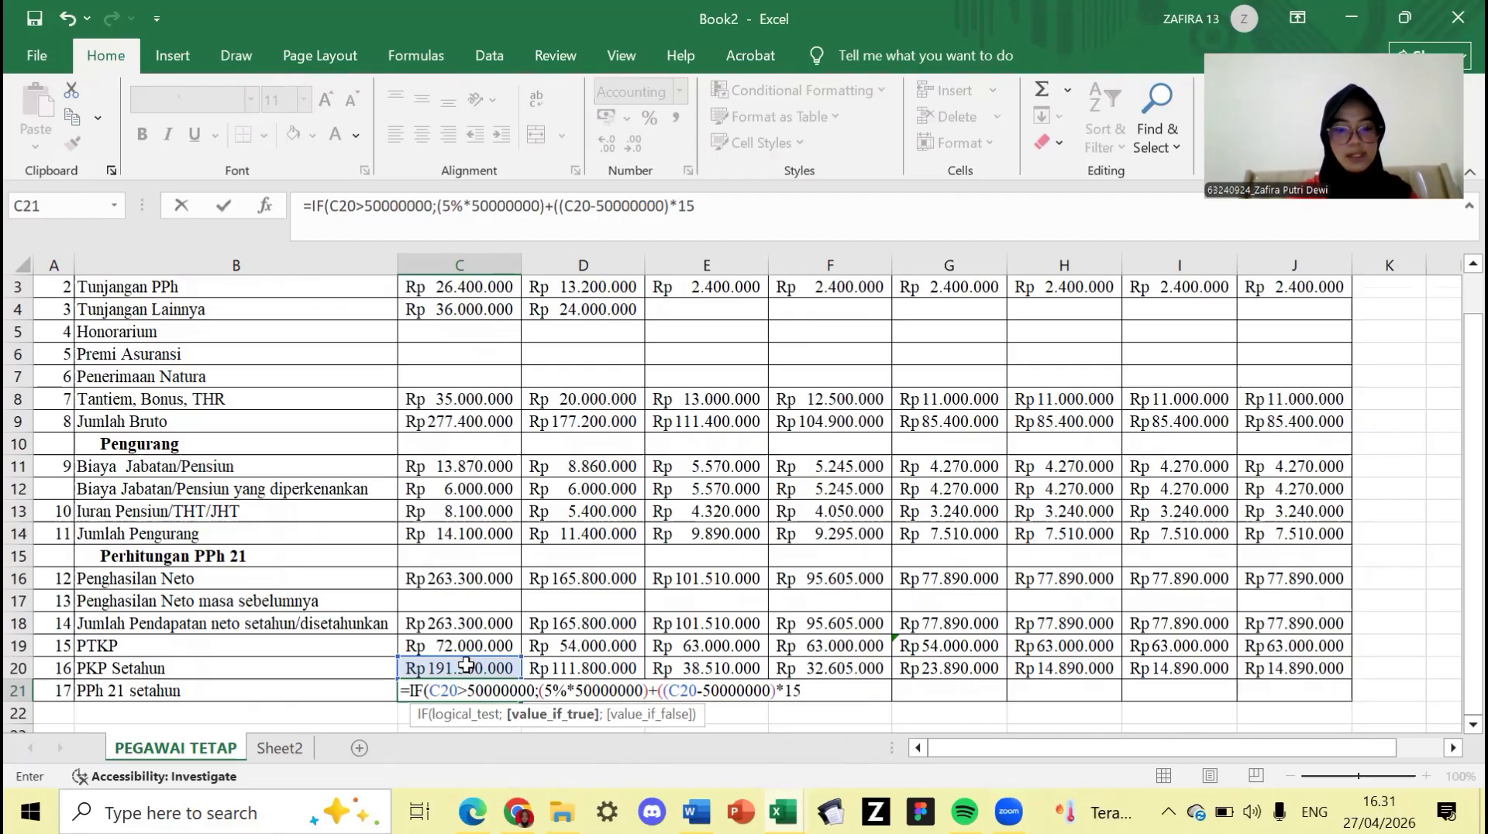
{"action": "type", "text": "%"}
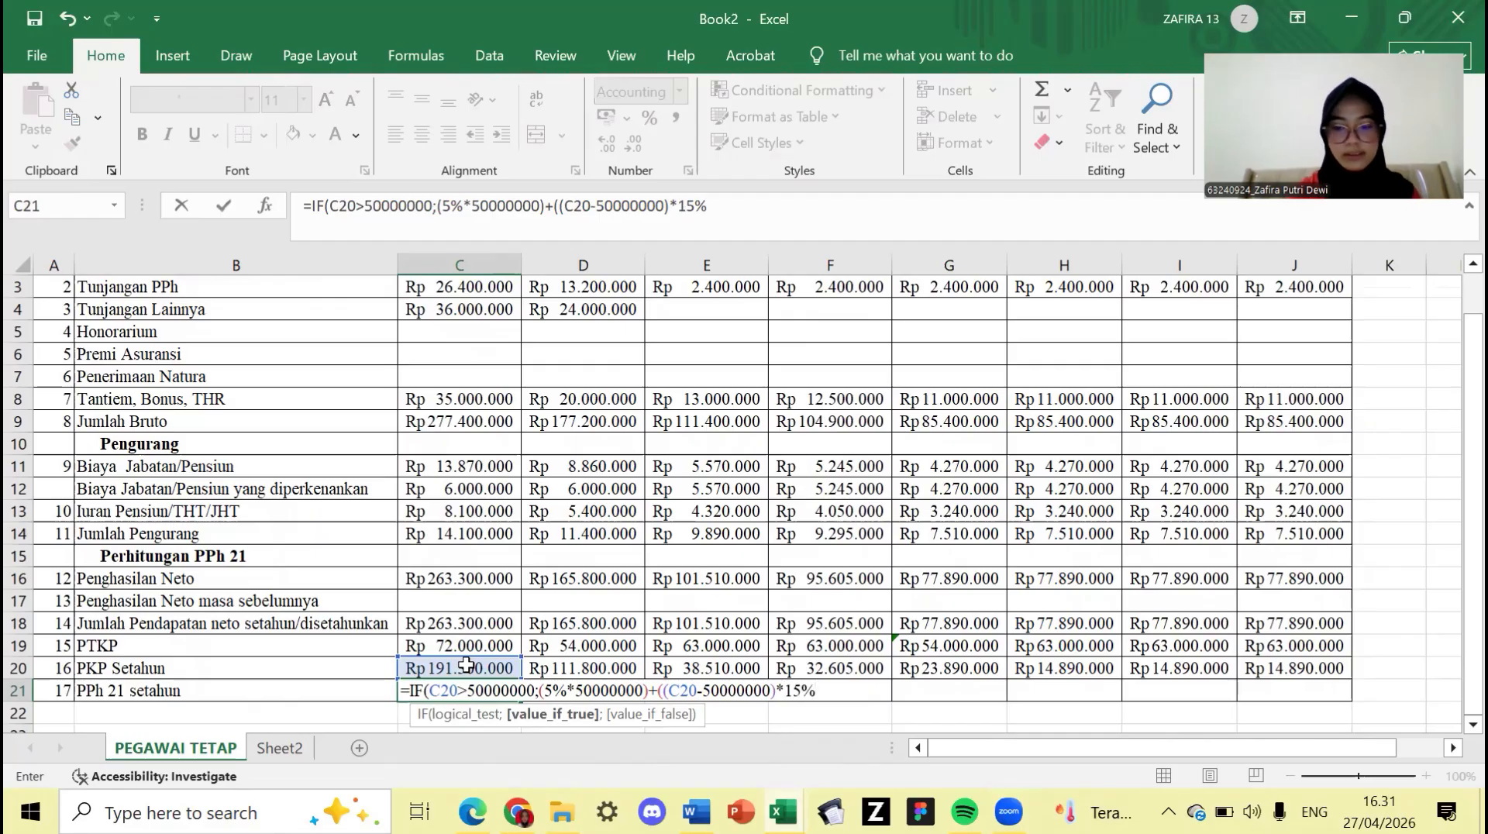
{"action": "type", "text": ")"}
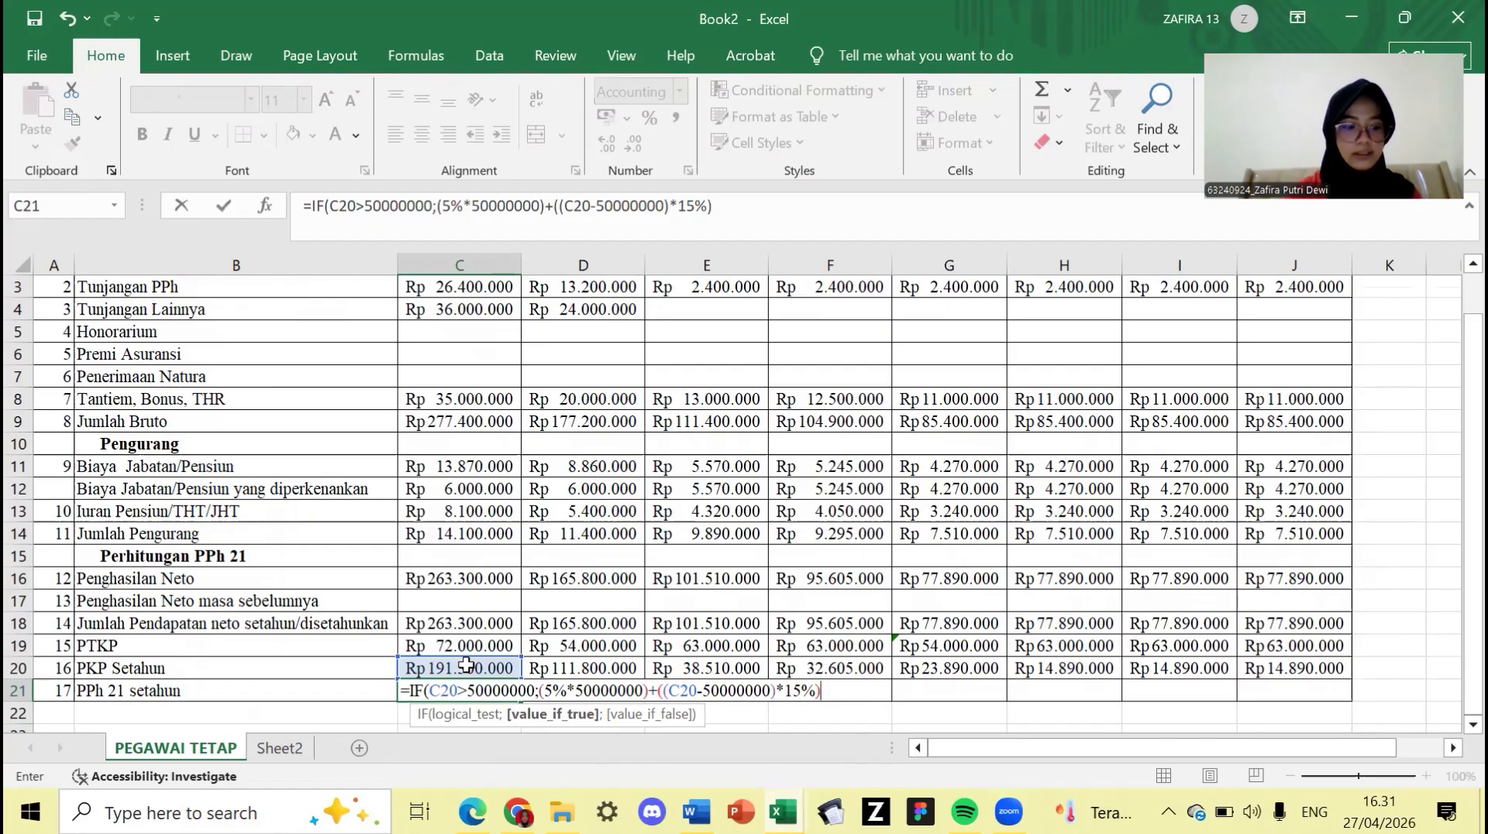
{"action": "type", "text": ";"}
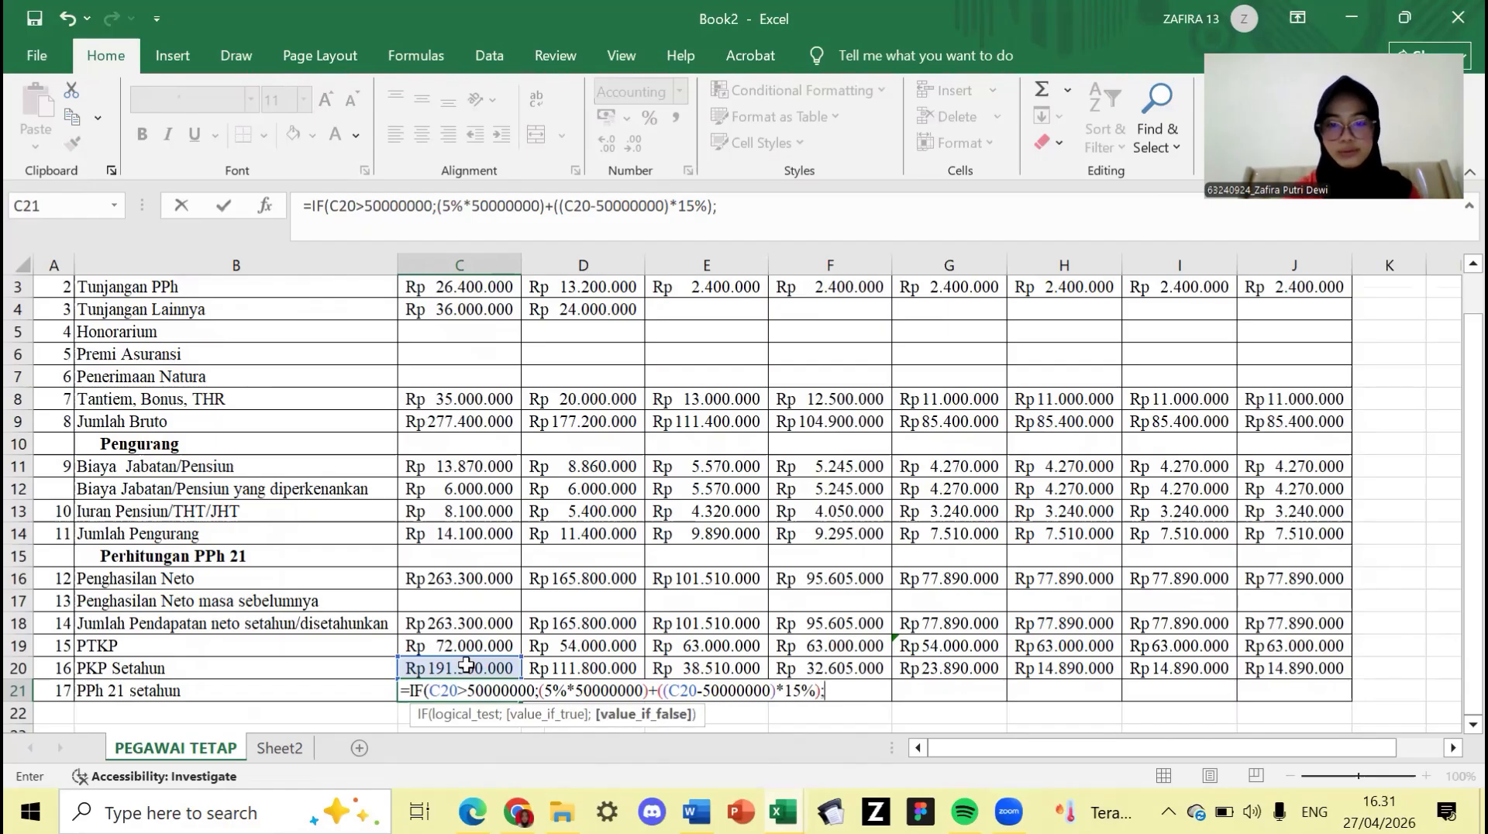
{"action": "type", "text": "5%"}
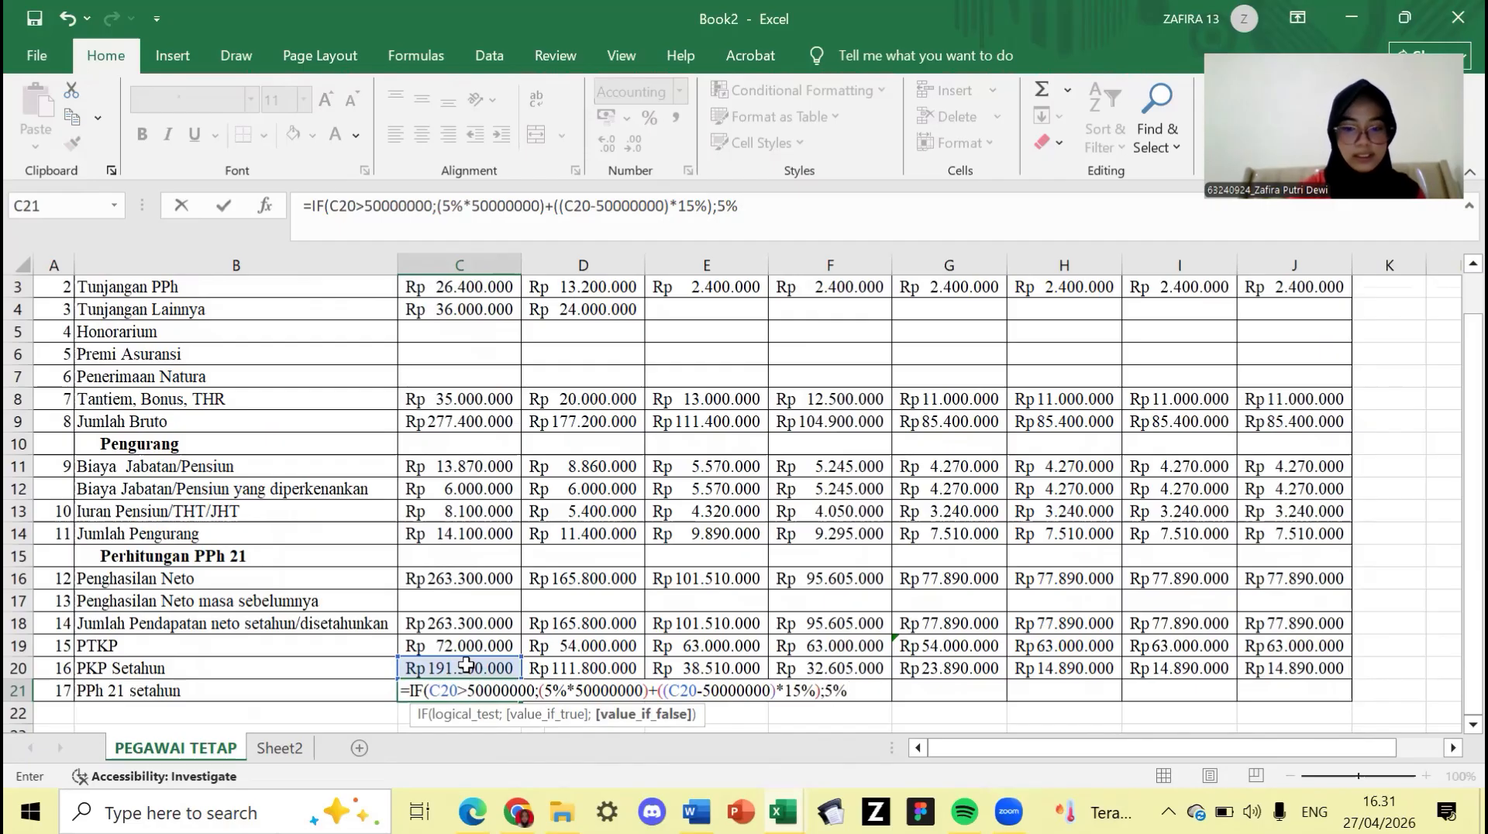
{"action": "type", "text": "*"}
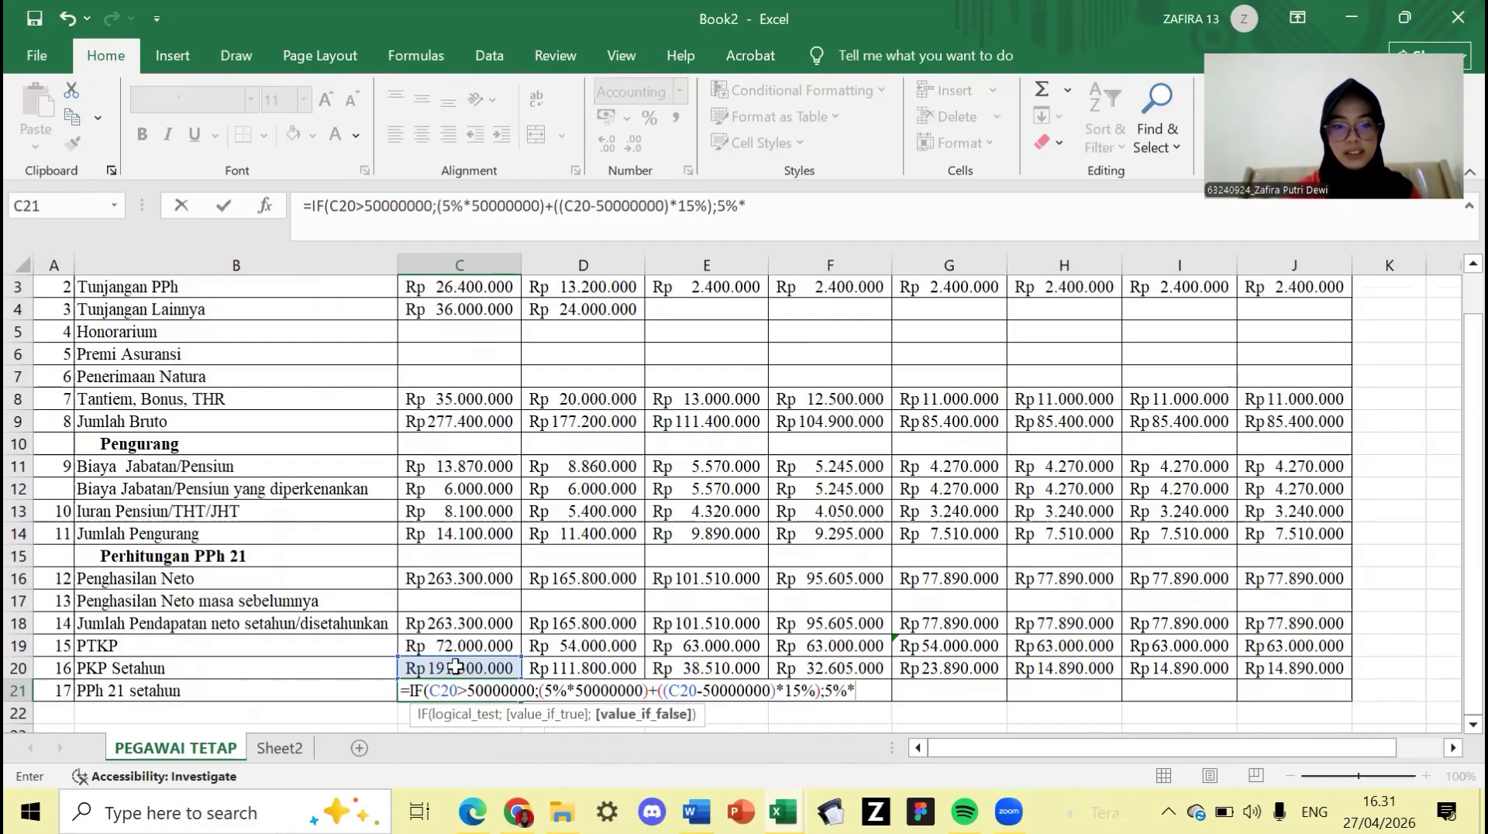
{"action": "left_click", "coordinate": [455, 667]}
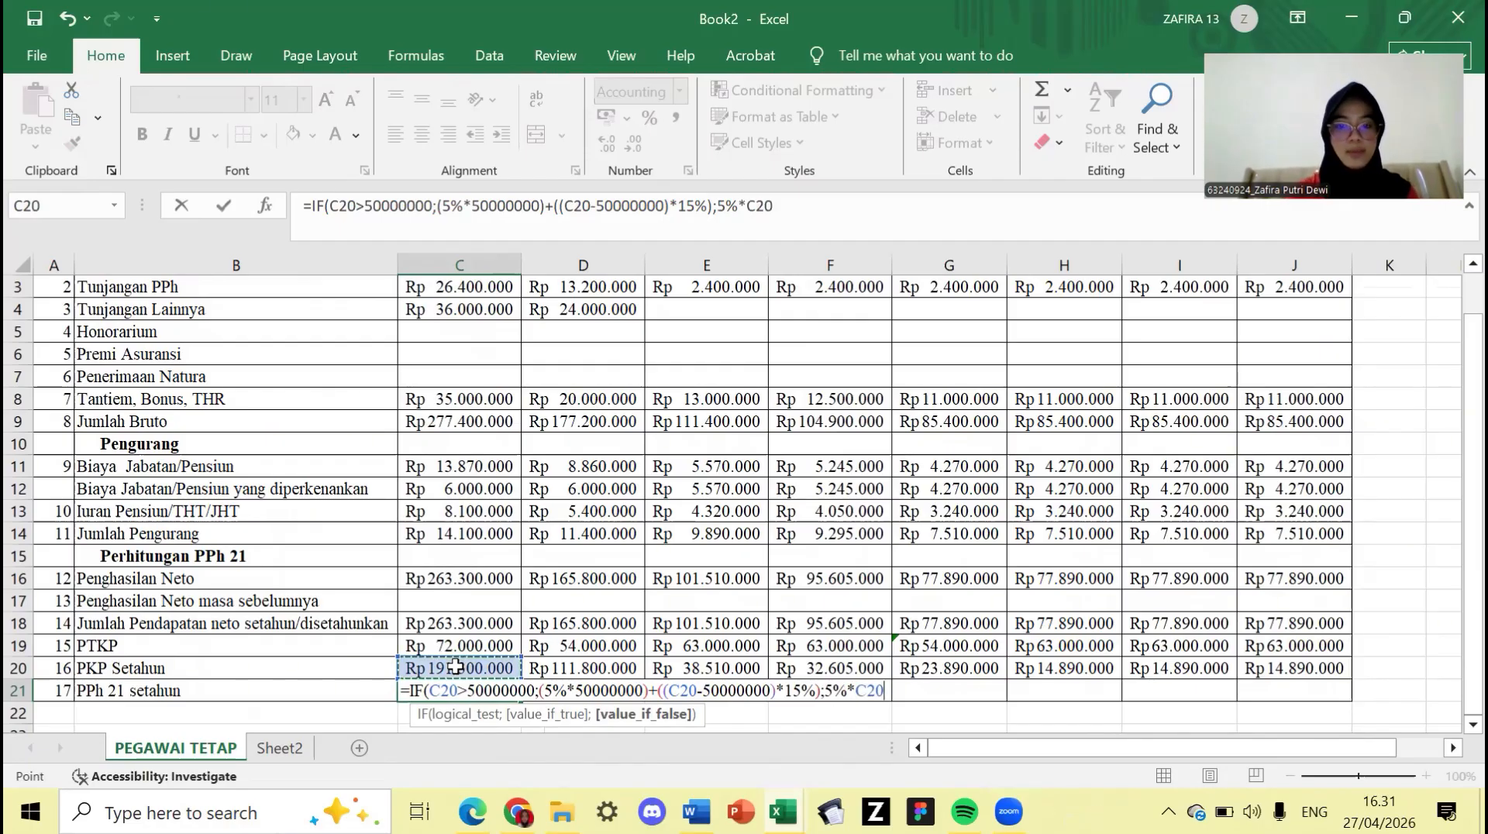
{"action": "type", "text": ")"}
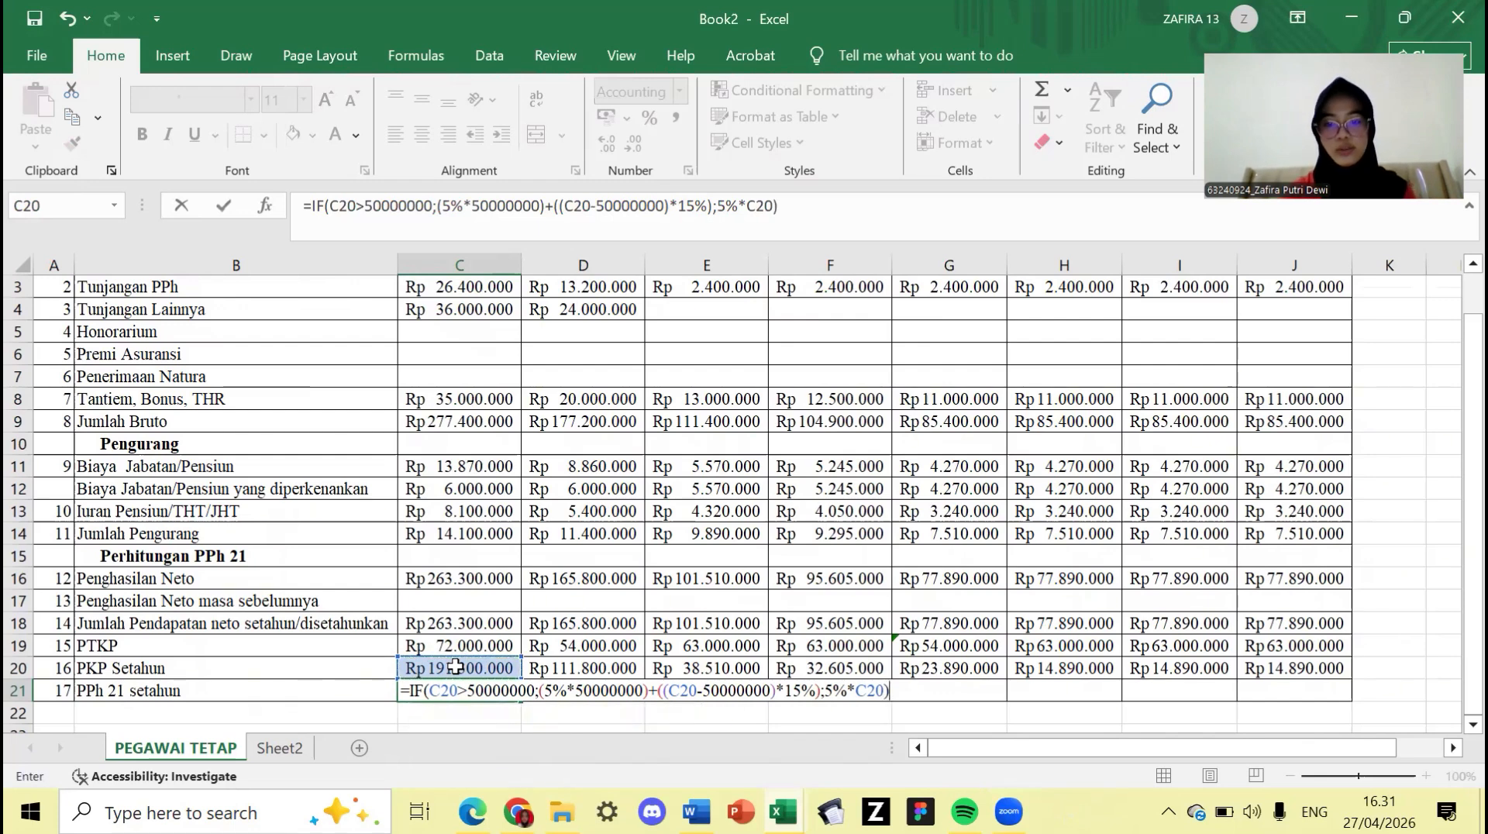
{"action": "key", "text": "Return"}
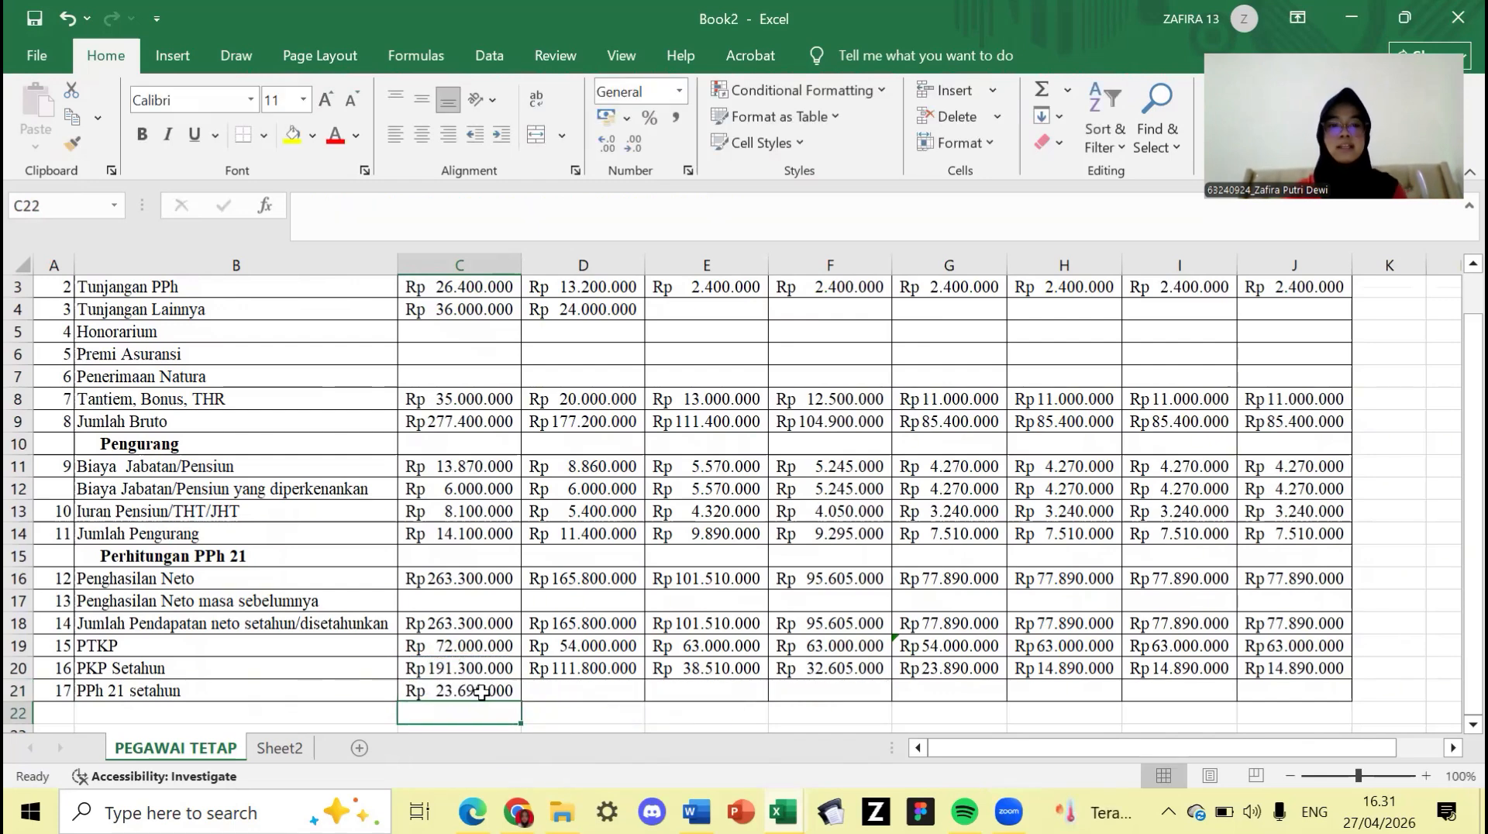
- Copy the C21 PPh 21 formula across to J21, giving Rp 23.695.000 down to Rp 744.500
{"action": "left_click", "coordinate": [481, 692]}
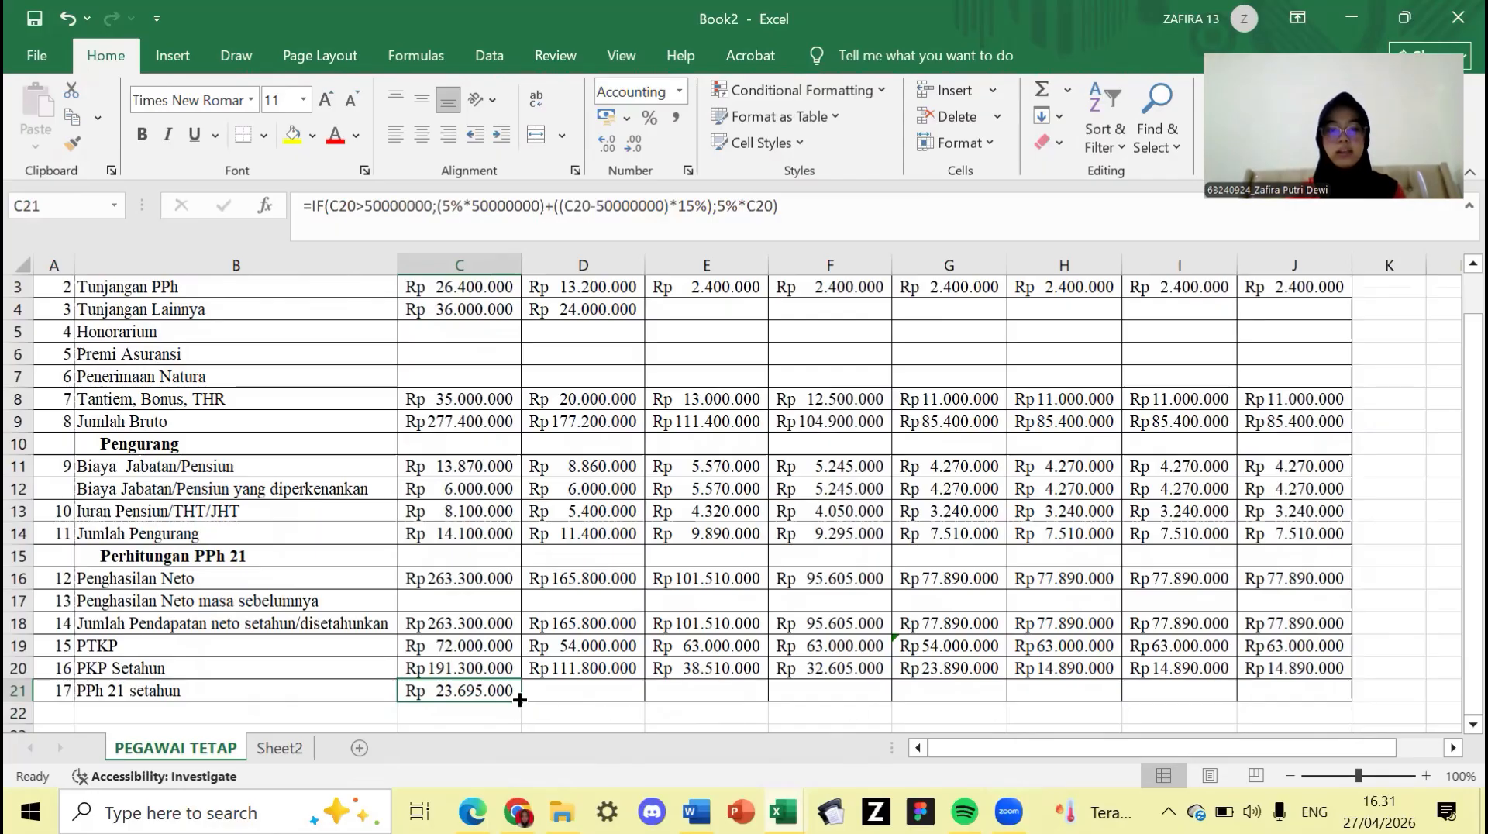
{"action": "left_click_drag", "start_coordinate": [519, 700], "coordinate": [1300, 688]}
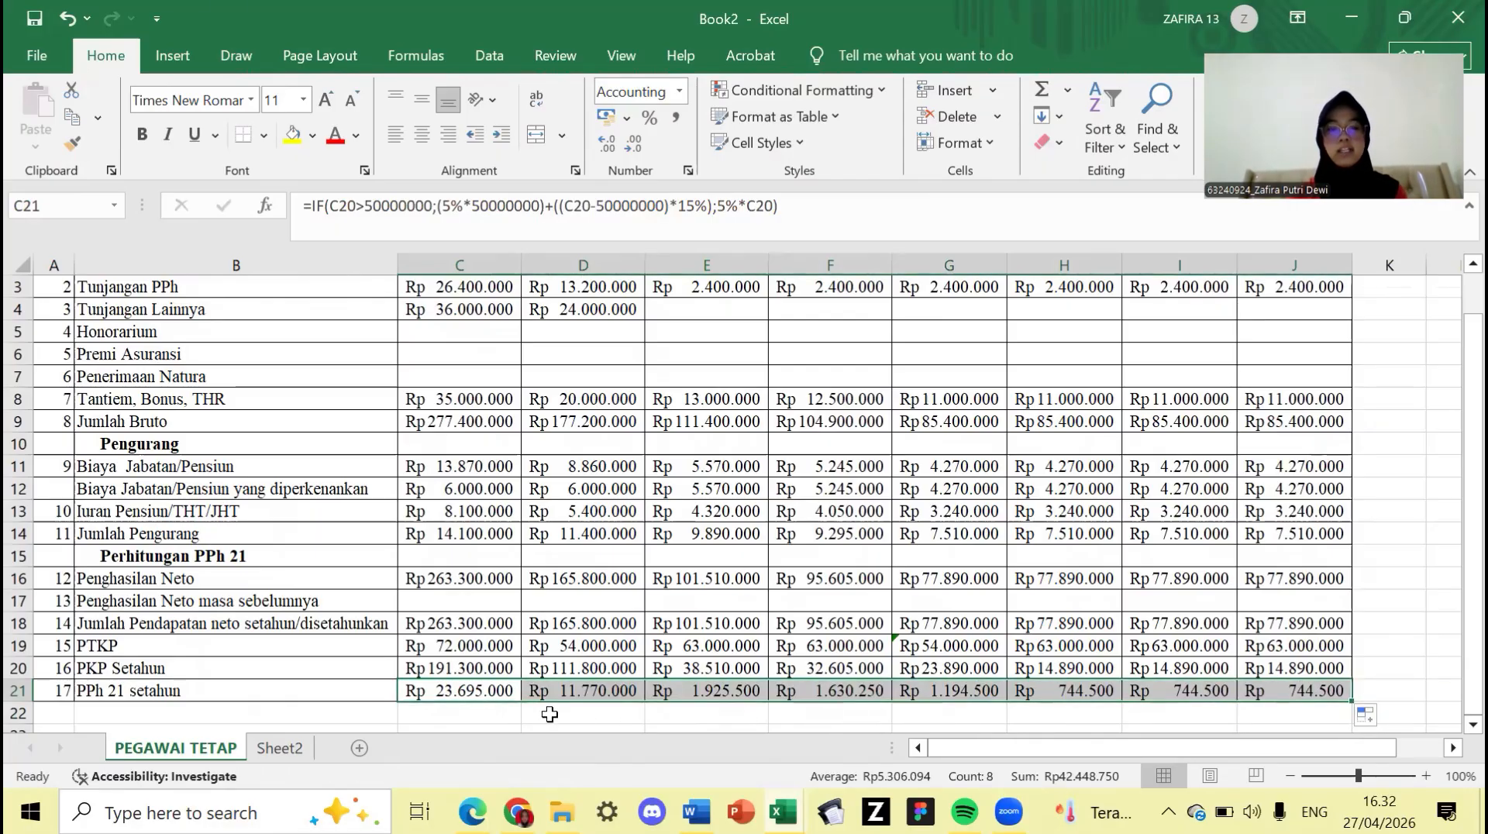
{"action": "left_click", "coordinate": [486, 714]}
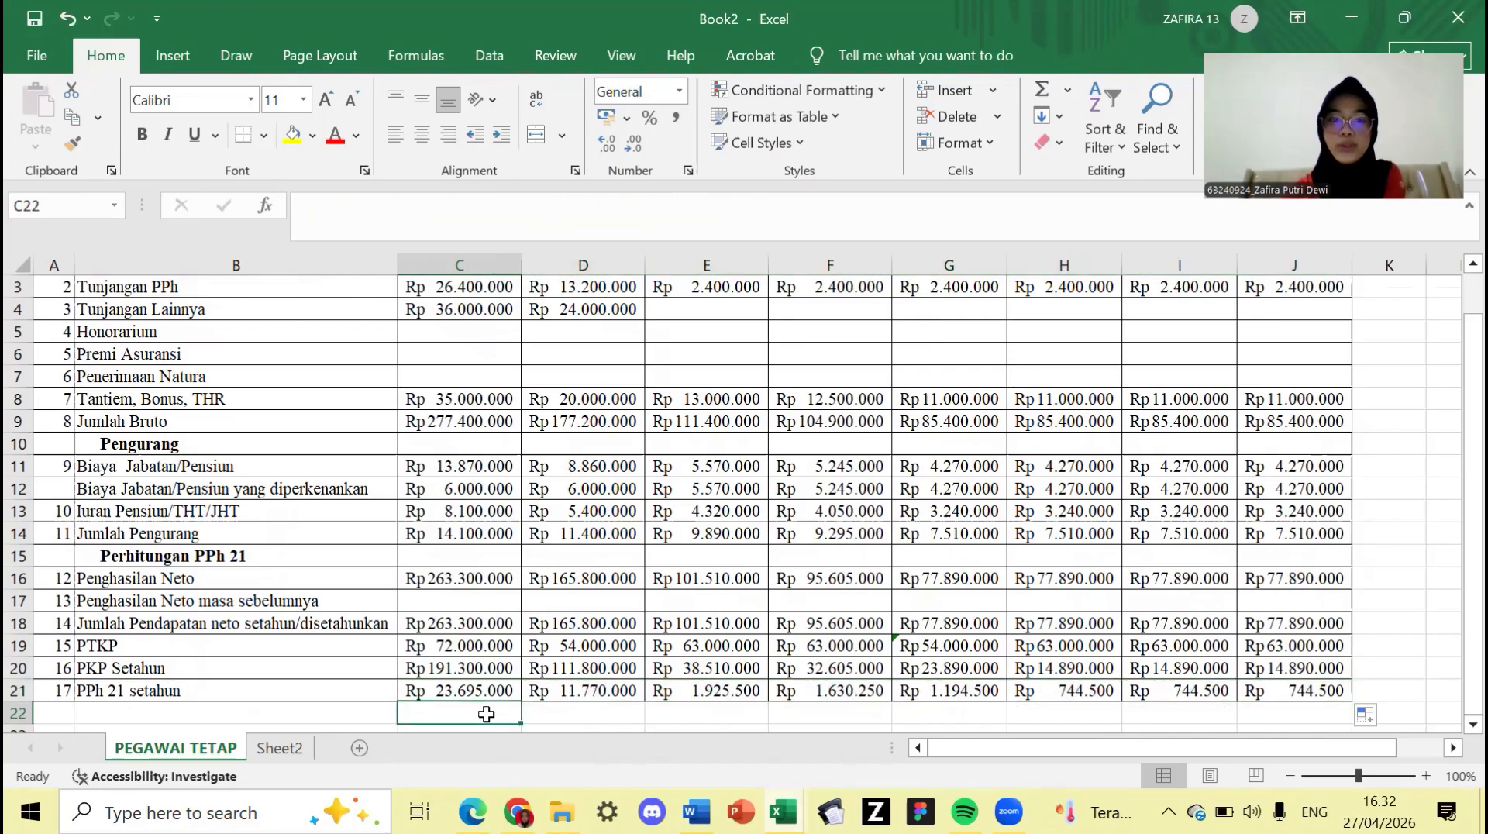
{"action": "left_click", "coordinate": [558, 691]}
{"action": "scroll", "coordinate": [884, 643], "scroll_direction": "up", "scroll_amount": 1}
{"action": "scroll", "coordinate": [883, 643], "scroll_direction": "down", "scroll_amount": 1}
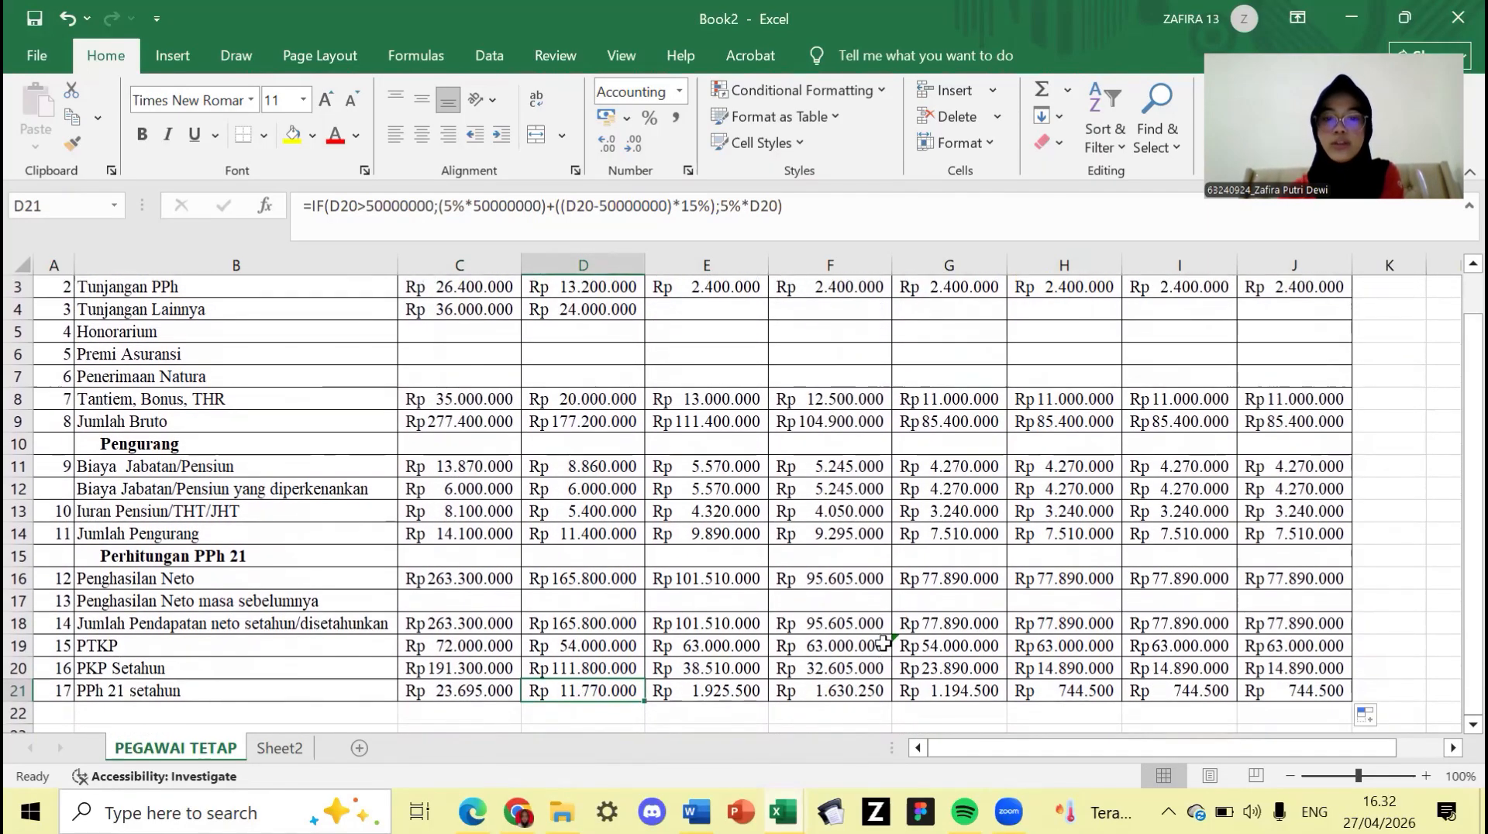
{"action": "scroll", "coordinate": [884, 643], "scroll_direction": "up", "scroll_amount": 1}
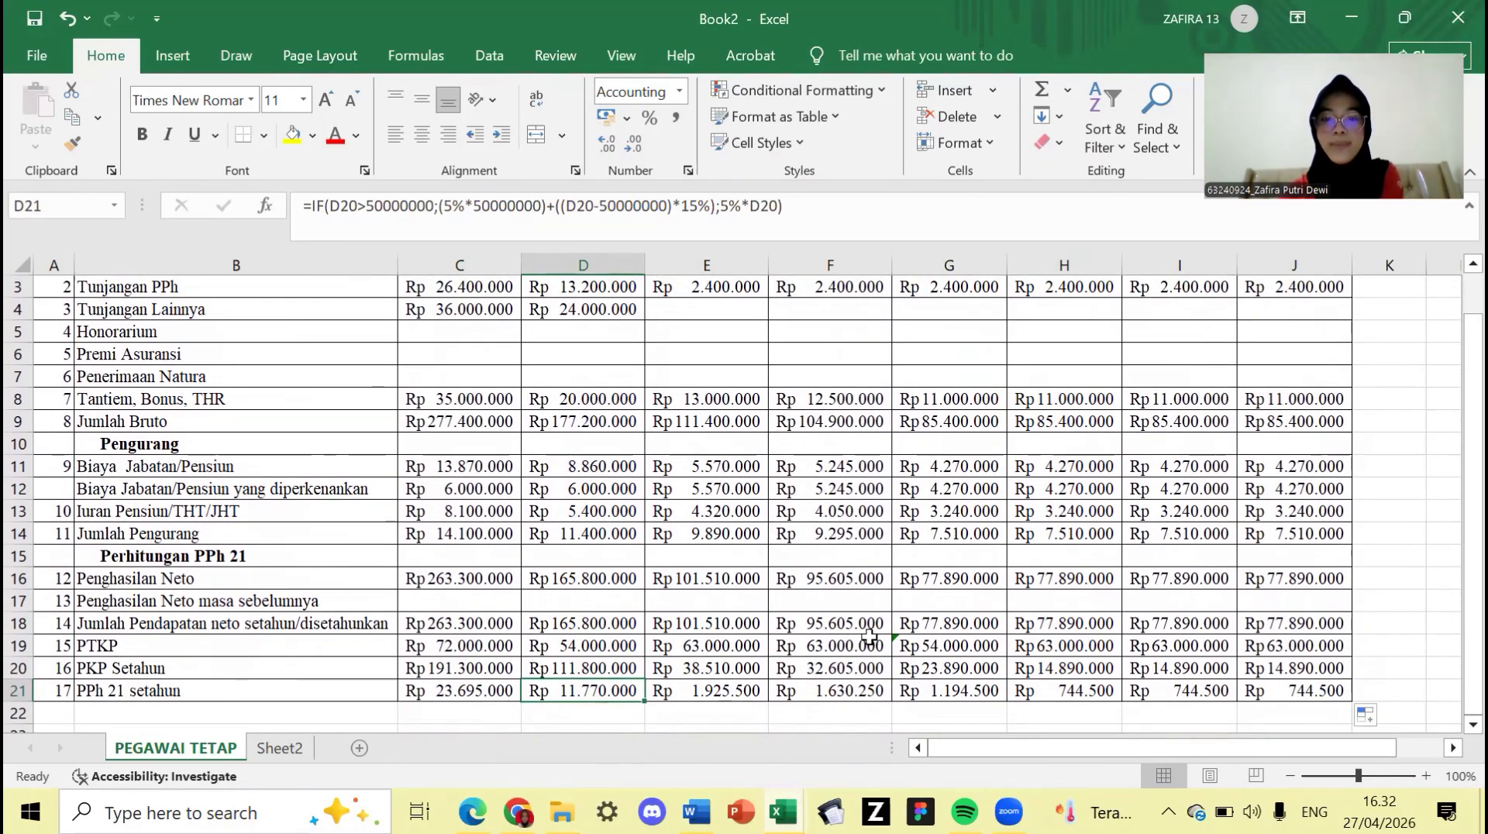
{"action": "scroll", "coordinate": [866, 599], "scroll_direction": "up", "scroll_amount": 1}
{"action": "scroll", "coordinate": [866, 598], "scroll_direction": "down", "scroll_amount": 1}
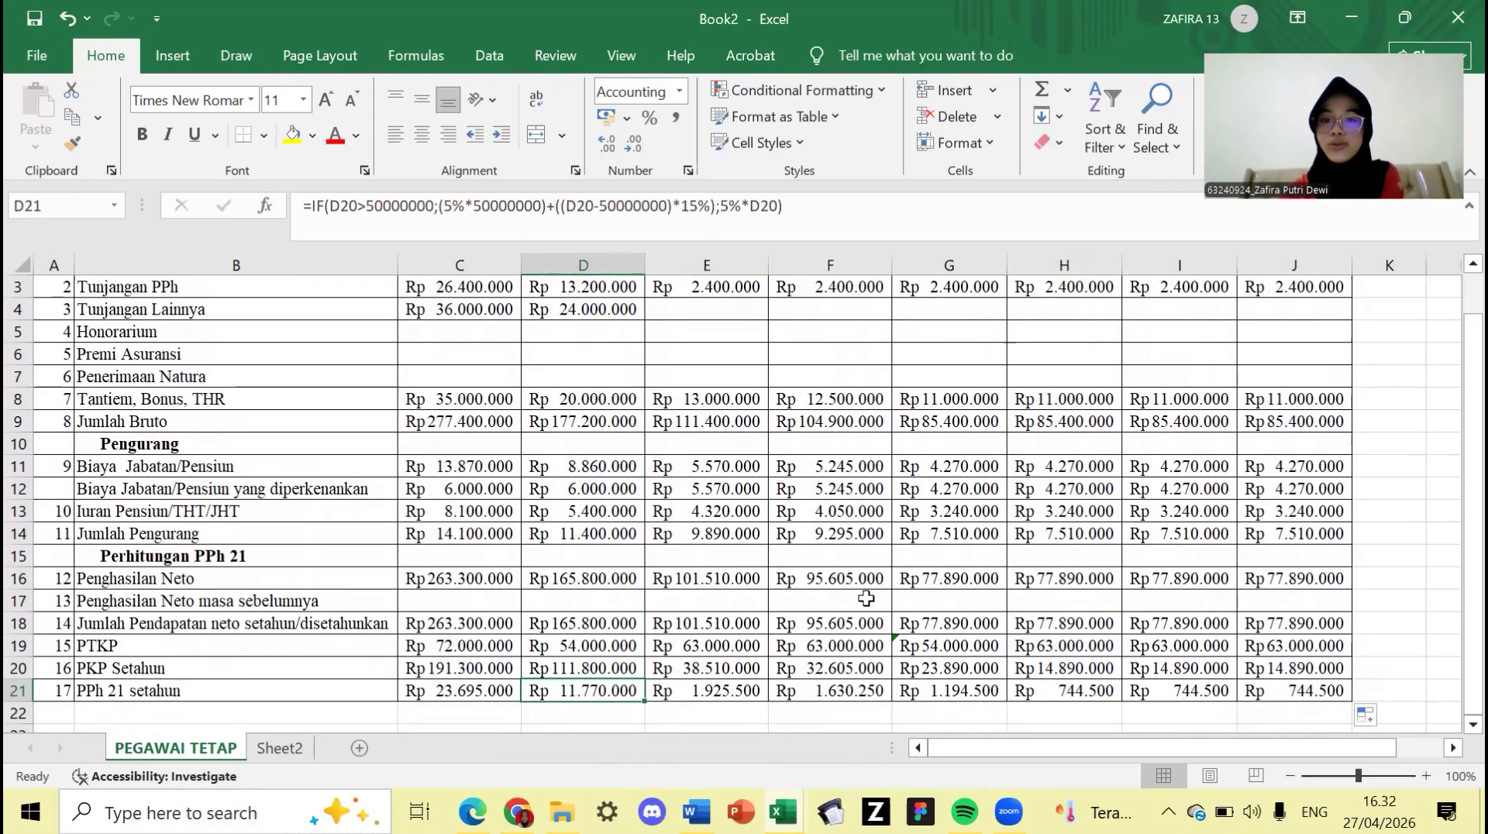
{"action": "scroll", "coordinate": [866, 598], "scroll_direction": "up", "scroll_amount": 1}
{"action": "scroll", "coordinate": [866, 599], "scroll_direction": "down", "scroll_amount": 1}
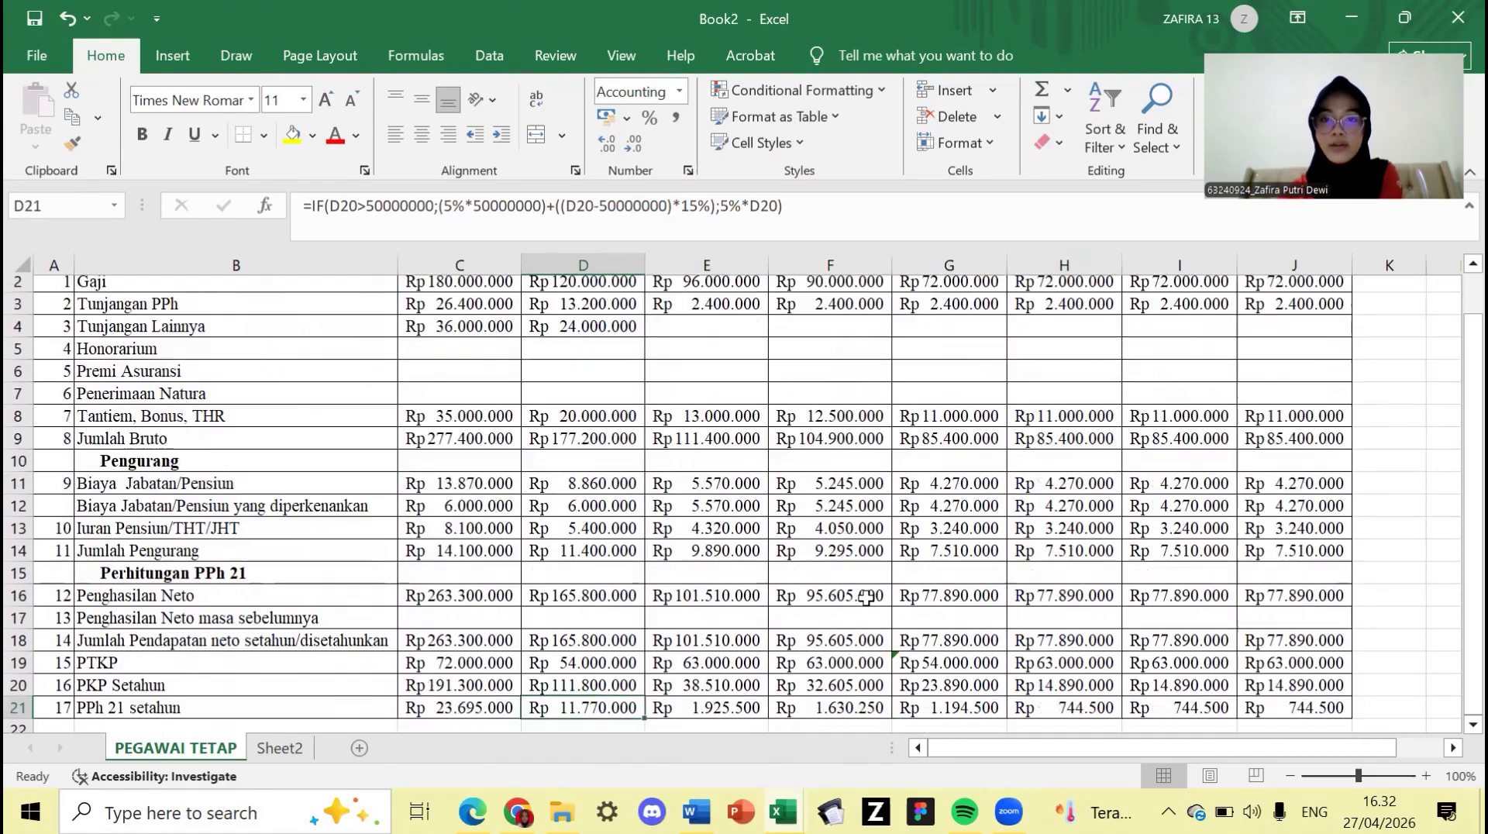
{"action": "scroll", "coordinate": [866, 599], "scroll_direction": "up", "scroll_amount": 1}
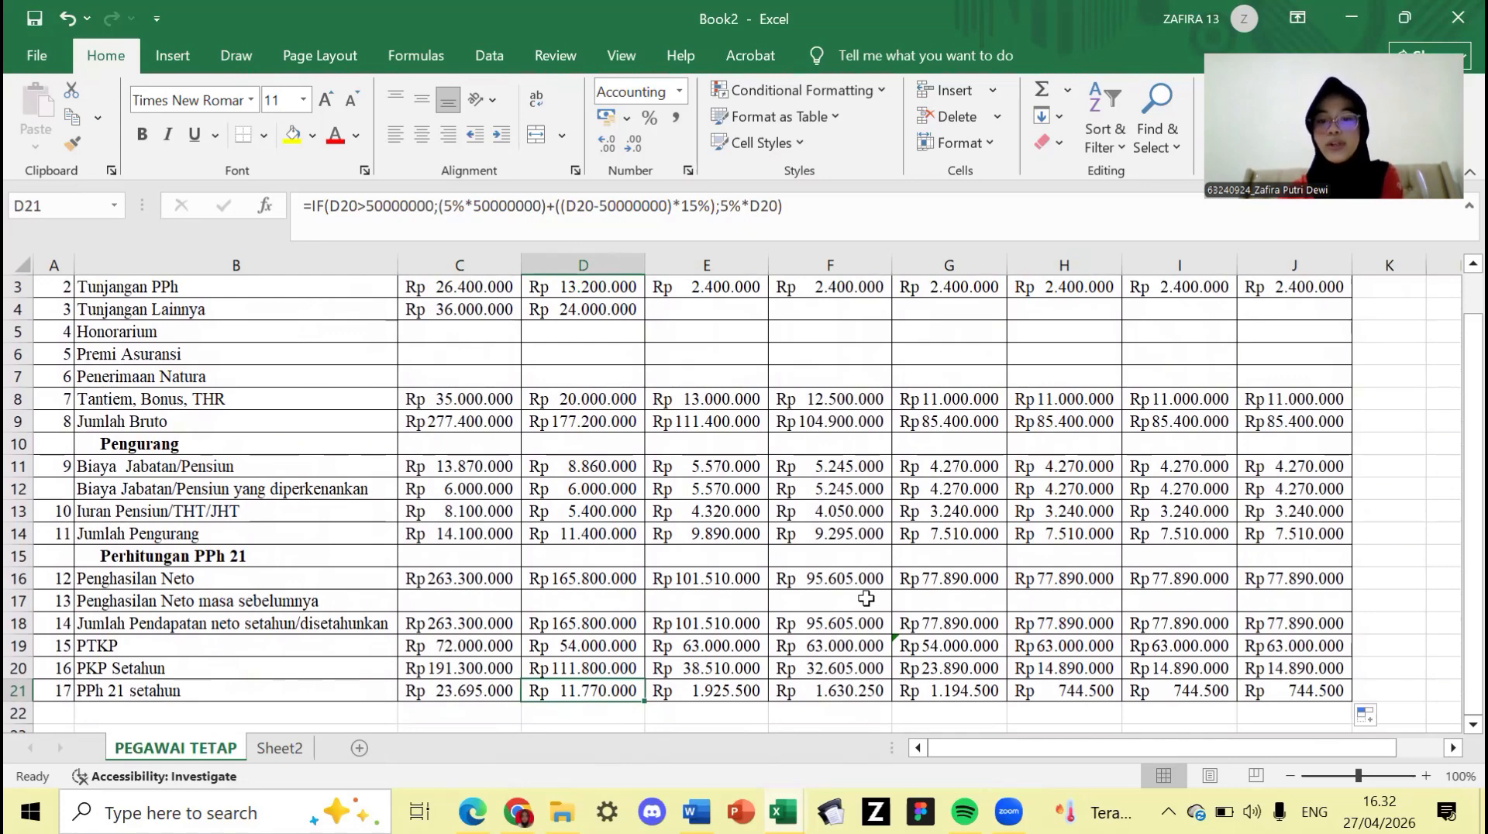
{"action": "scroll", "coordinate": [866, 598], "scroll_direction": "up", "scroll_amount": 2}
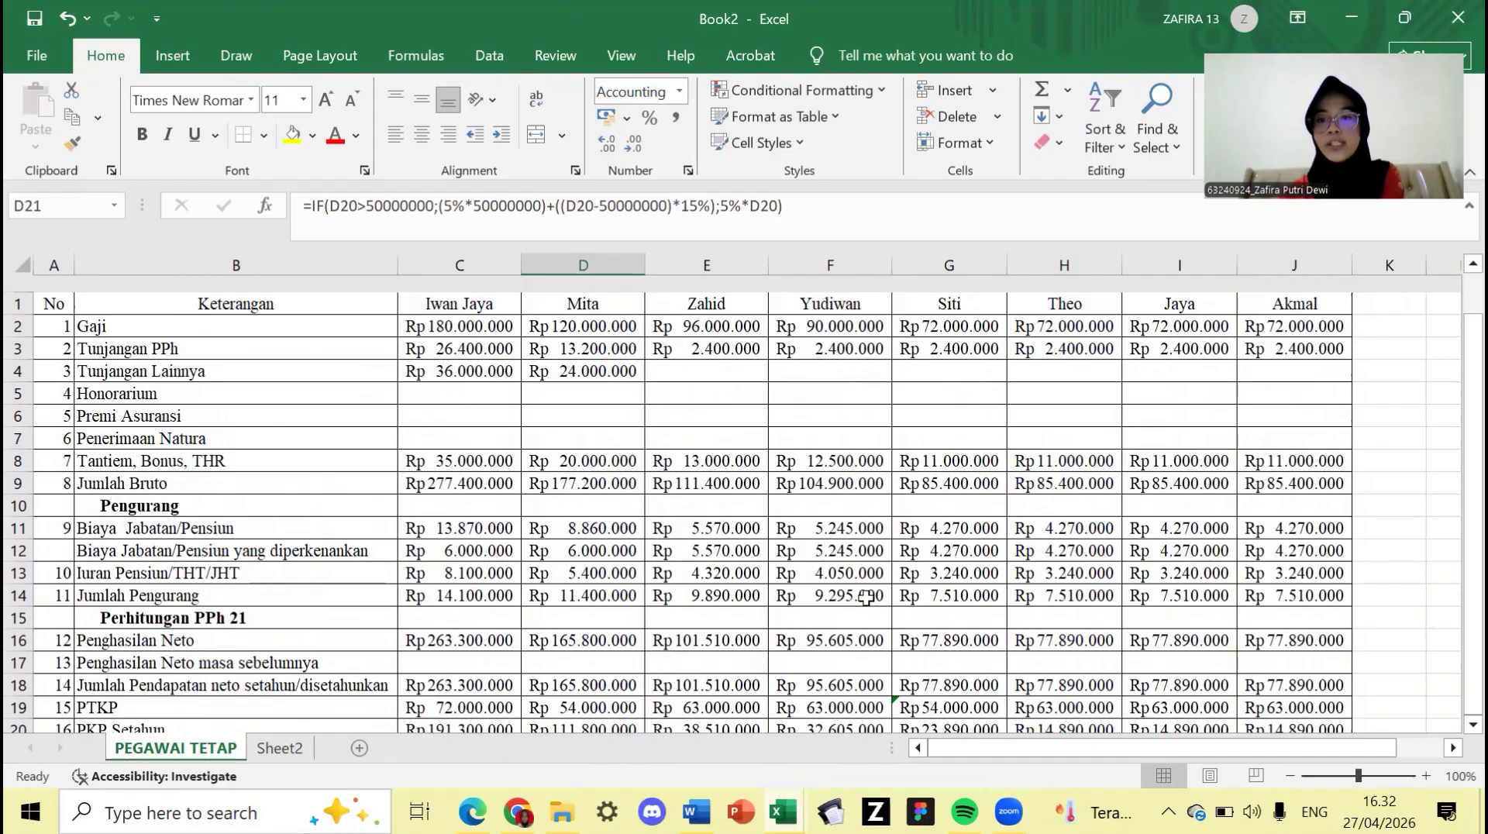
{"action": "scroll", "coordinate": [866, 598], "scroll_direction": "down", "scroll_amount": 1}
{"action": "scroll", "coordinate": [866, 599], "scroll_direction": "down", "scroll_amount": 1}
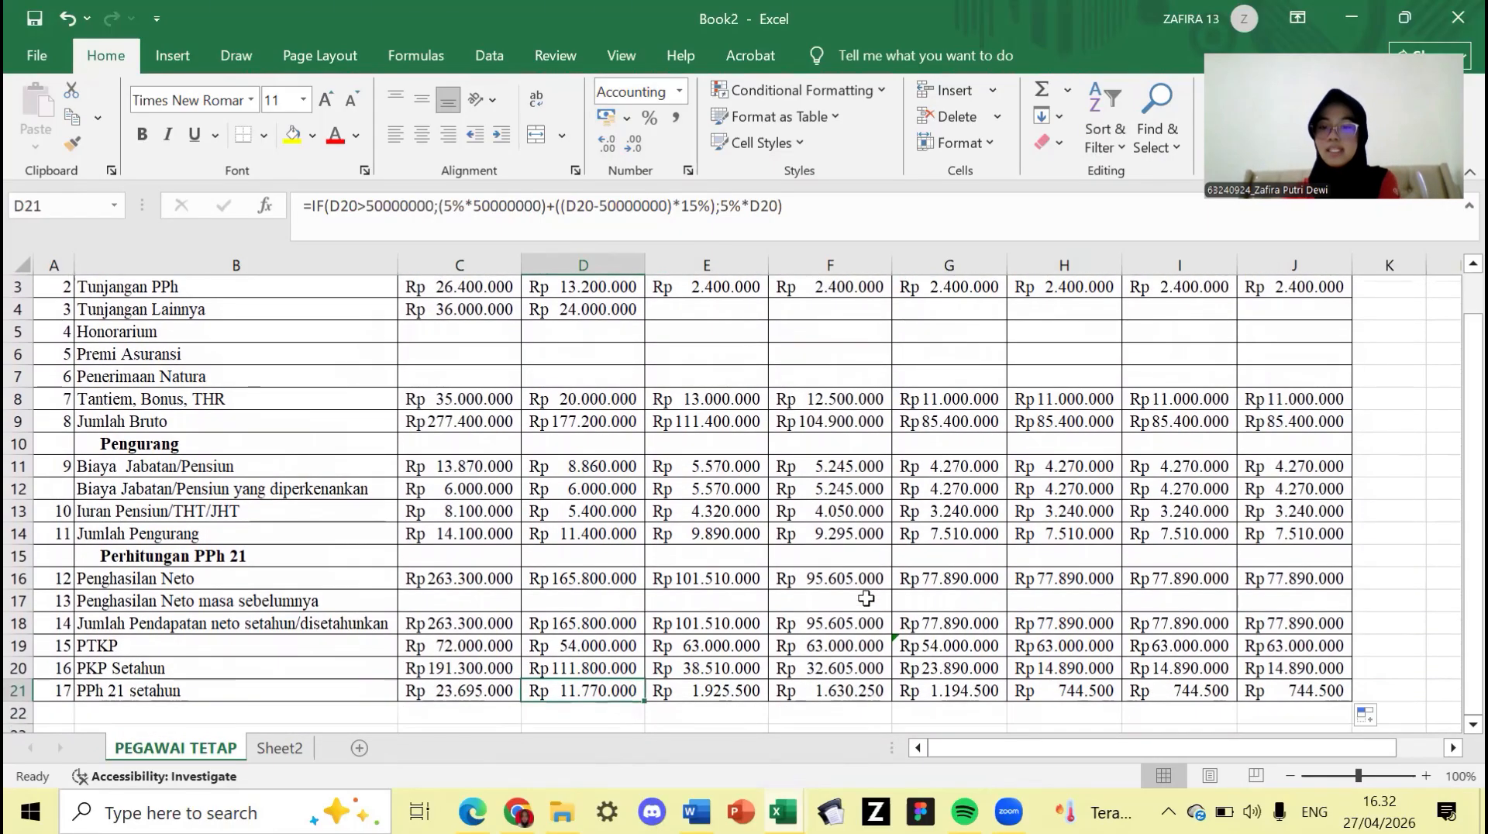
{"action": "scroll", "coordinate": [1417, 612], "scroll_direction": "up", "scroll_amount": 2}
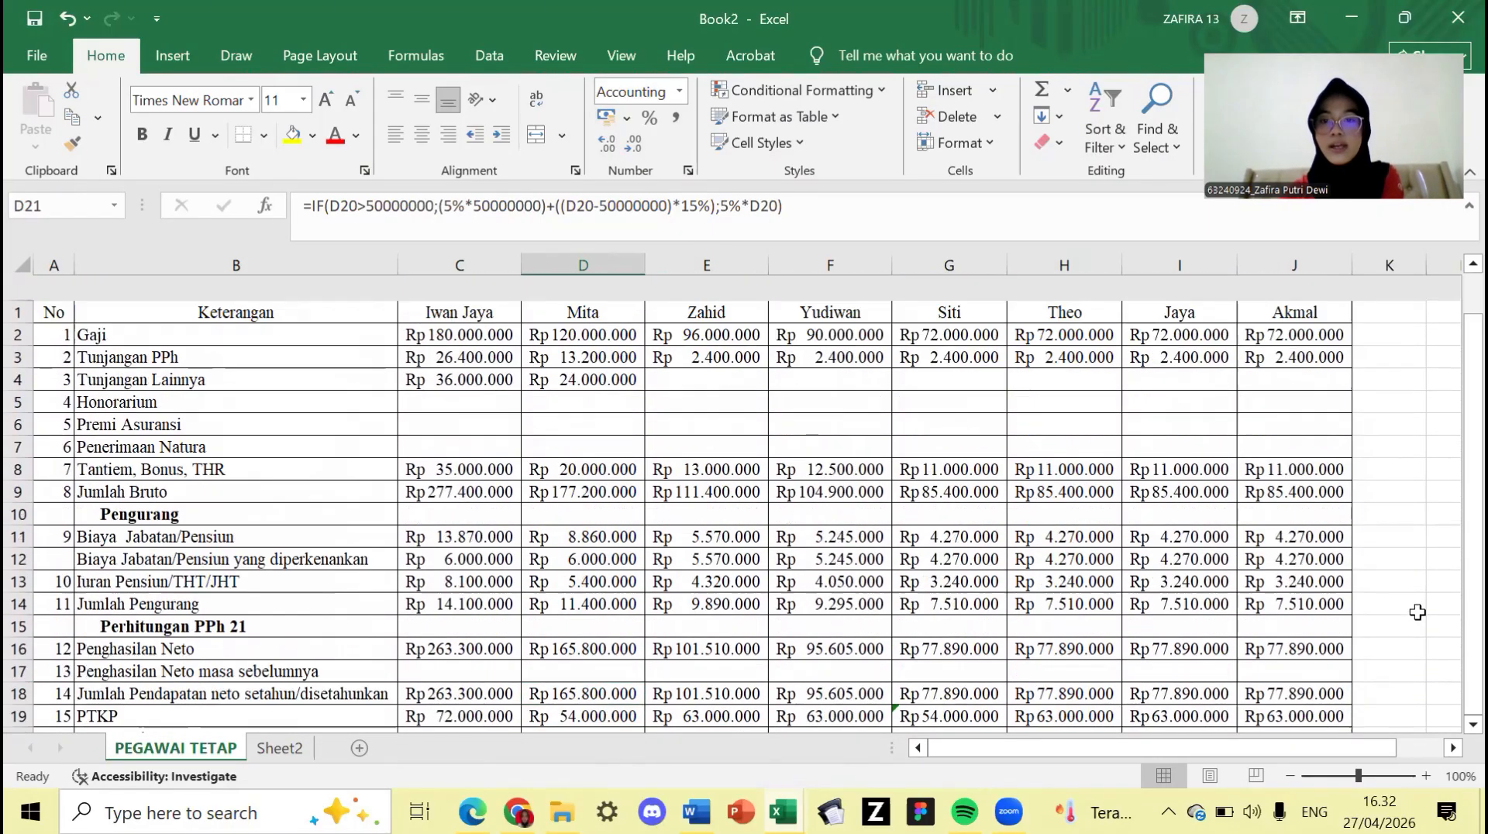
{"action": "scroll", "coordinate": [1417, 612], "scroll_direction": "down", "scroll_amount": 3}
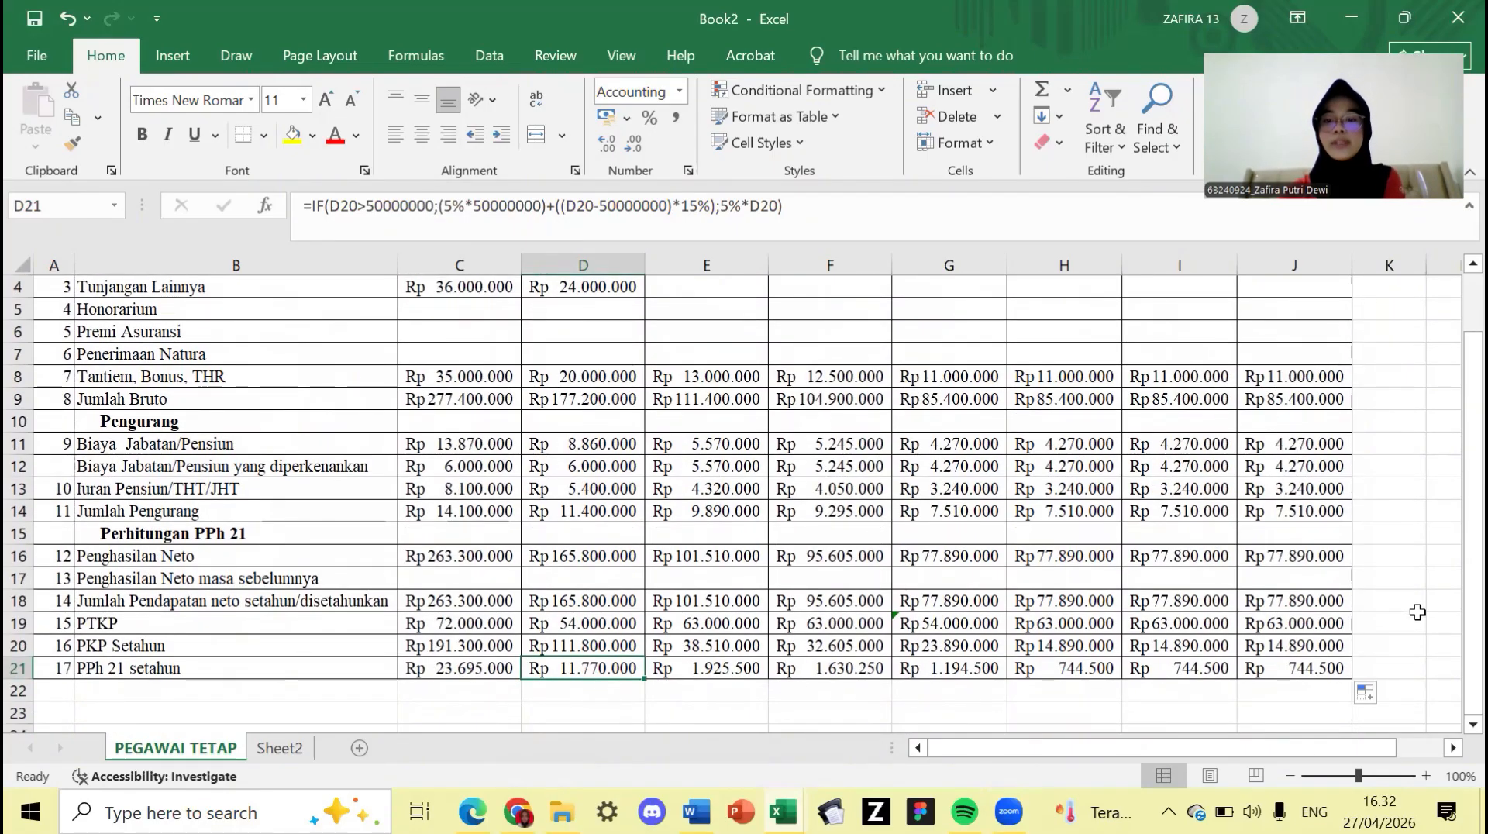
{"action": "scroll", "coordinate": [1418, 612], "scroll_direction": "up", "scroll_amount": 1}
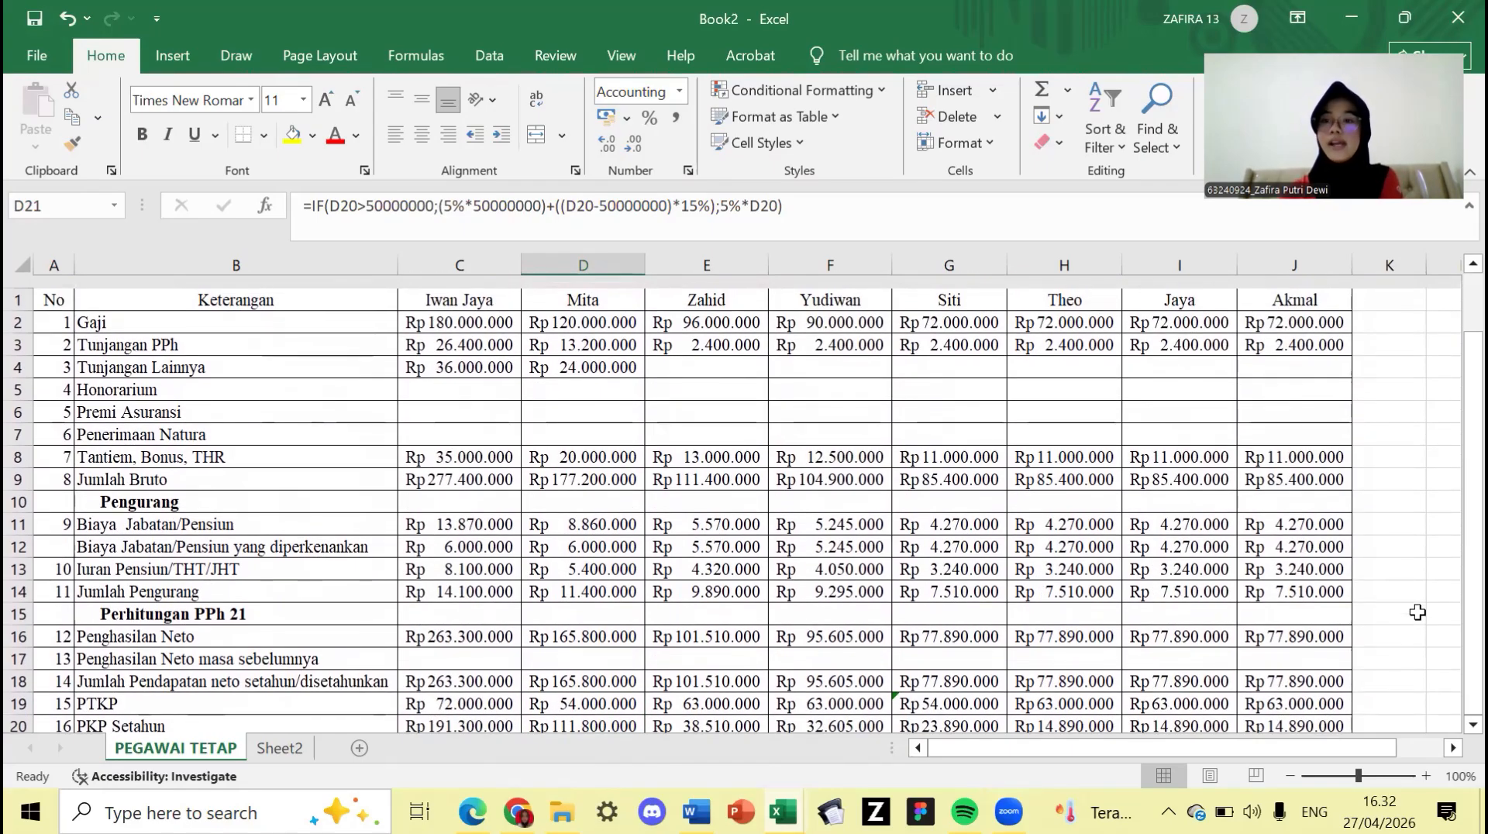
{"action": "scroll", "coordinate": [1417, 613], "scroll_direction": "down", "scroll_amount": 1}
{"action": "scroll", "coordinate": [1418, 613], "scroll_direction": "up", "scroll_amount": 1}
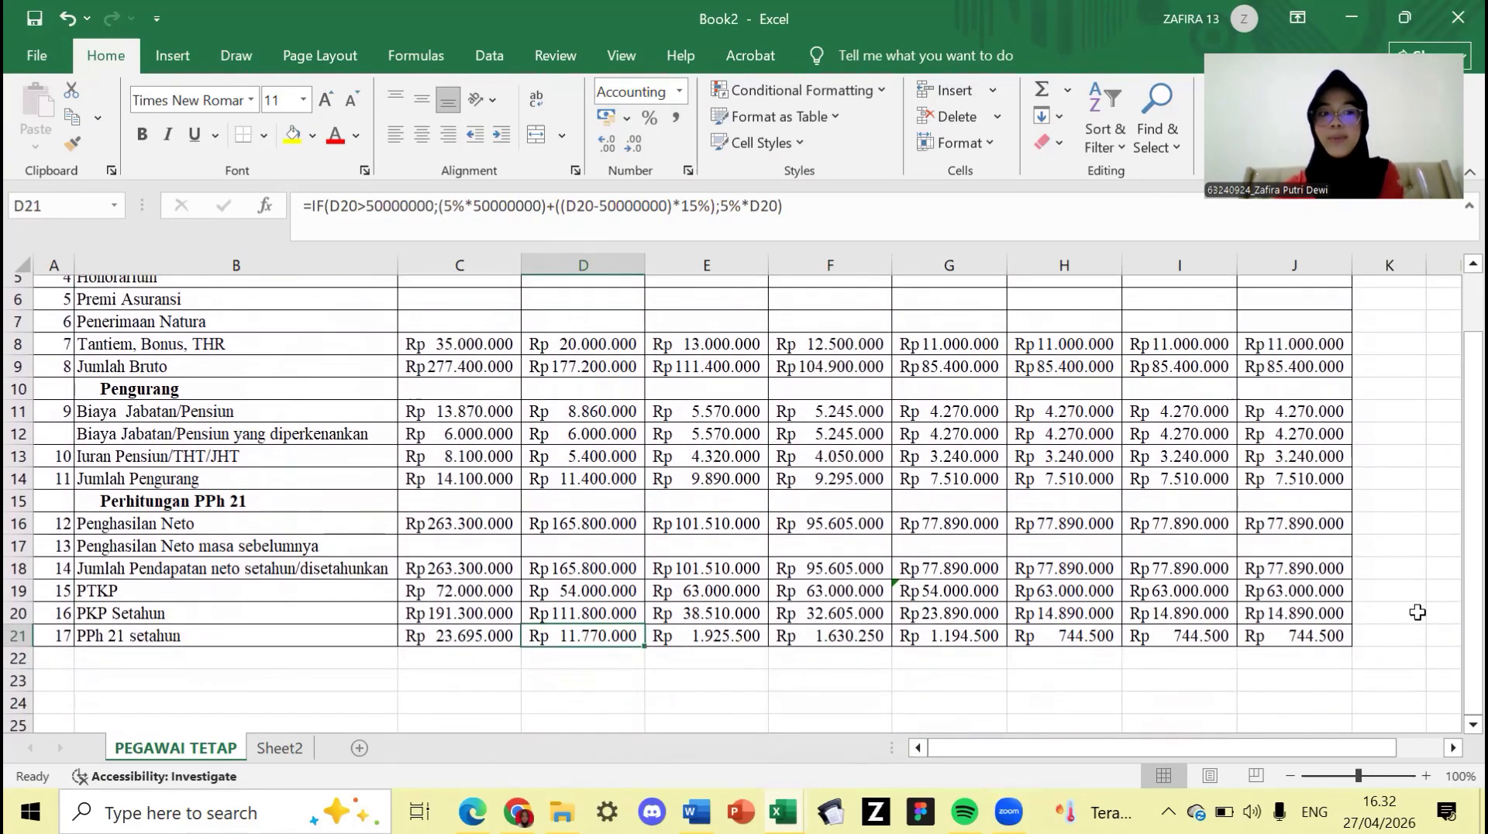
{"action": "scroll", "coordinate": [1418, 612], "scroll_direction": "up", "scroll_amount": 1}
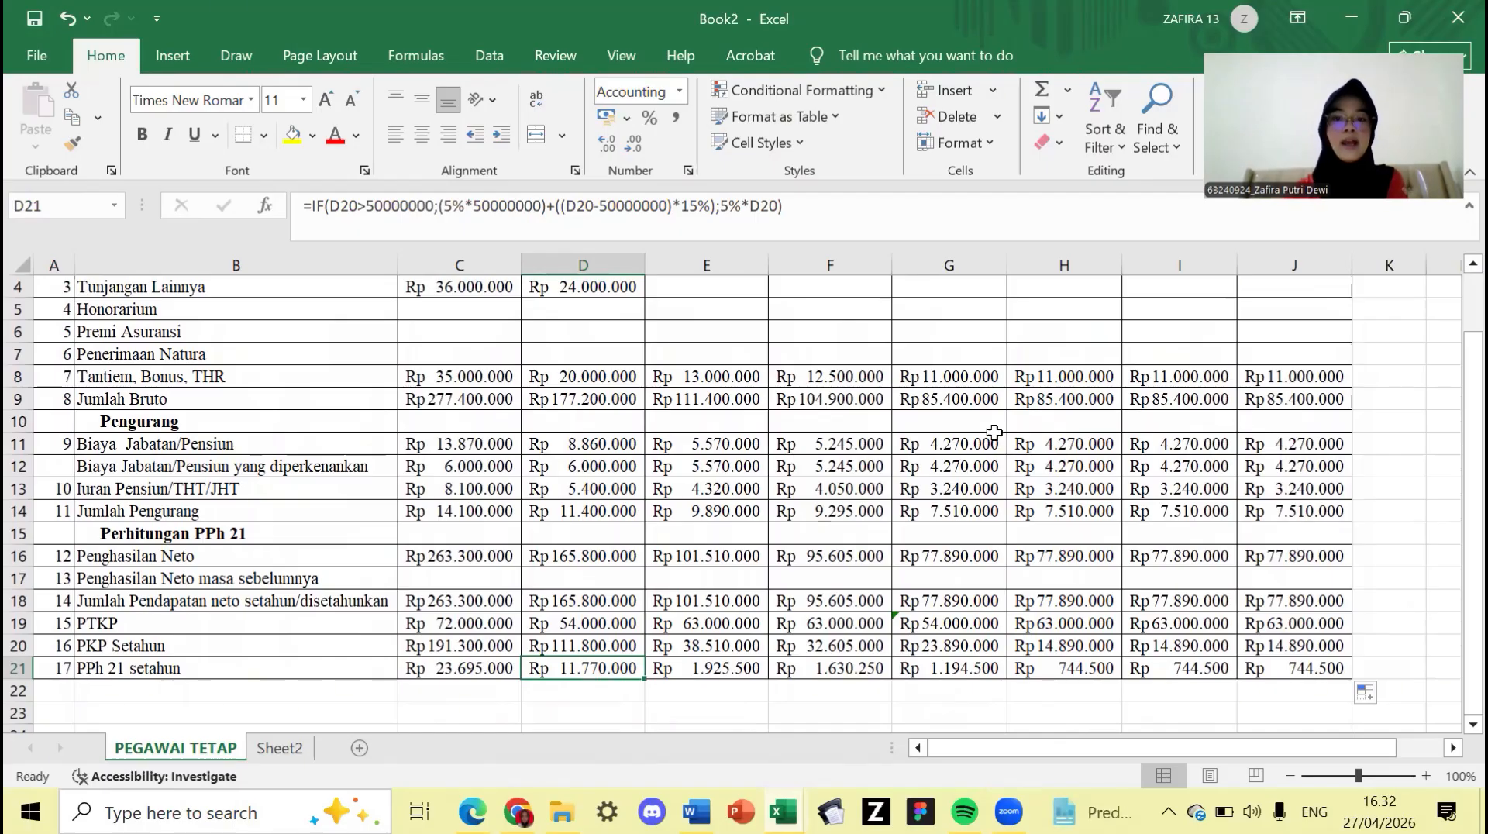
{"action": "scroll", "coordinate": [994, 431], "scroll_direction": "up", "scroll_amount": 1}
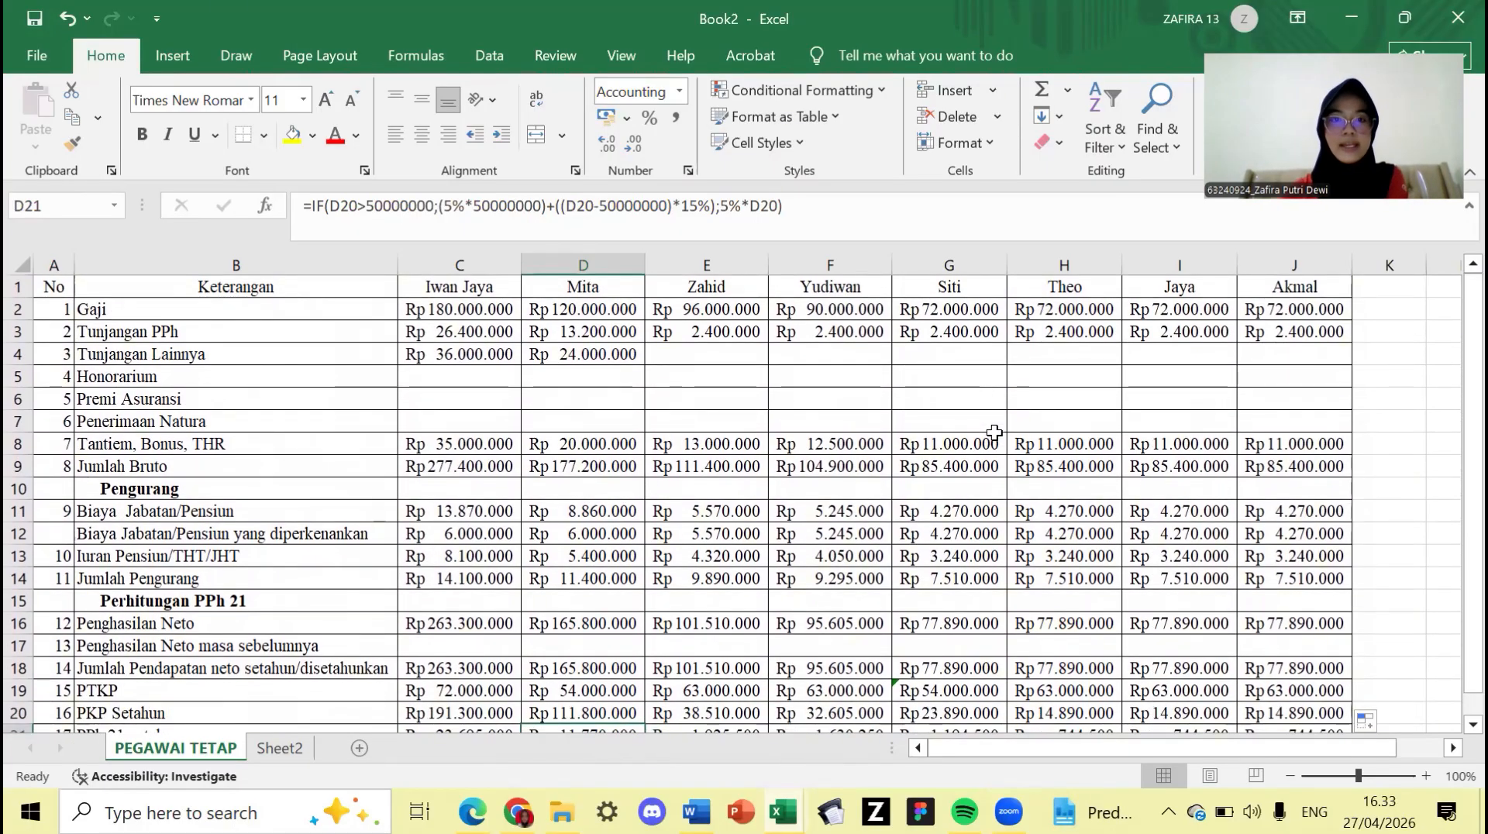
- Rename the Sheet2 worksheet tab to 'PEGAWAI TIDAK TETAP'
{"action": "left_click", "coordinate": [288, 741]}
{"action": "type", "text": "P"}
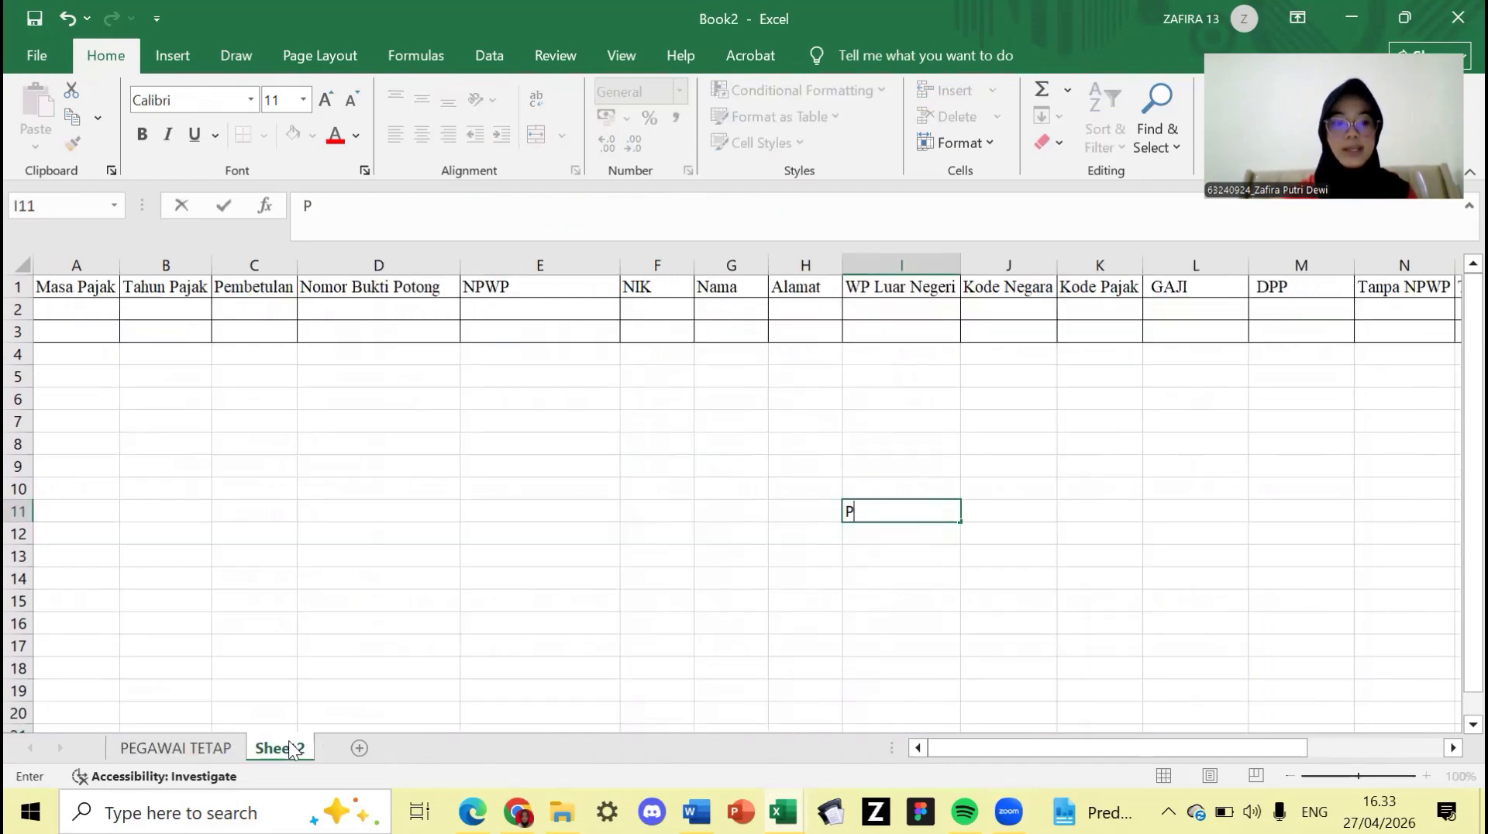
{"action": "double_click", "coordinate": [289, 741]}
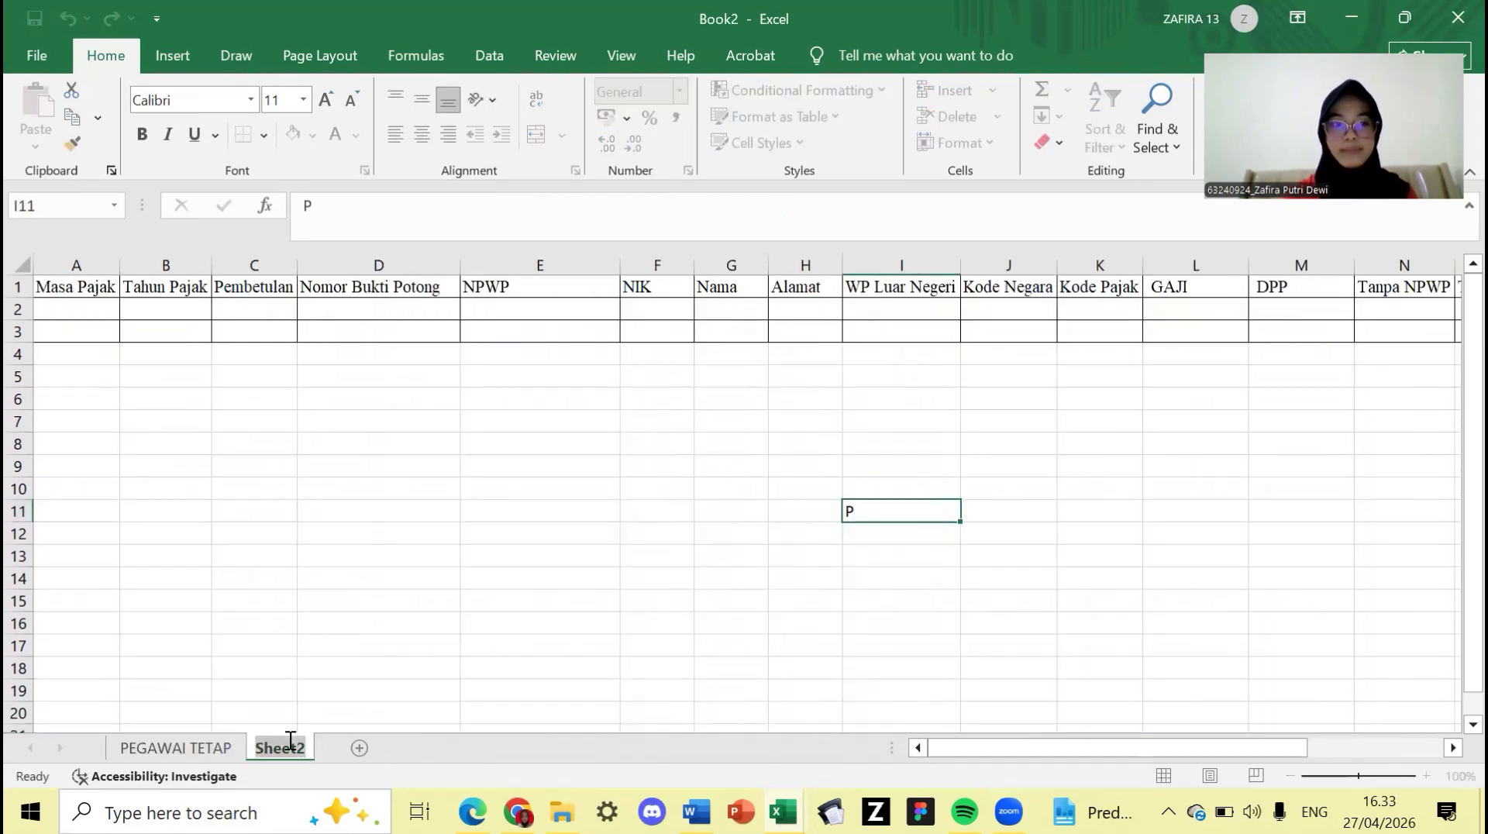
{"action": "type", "text": "PE"}
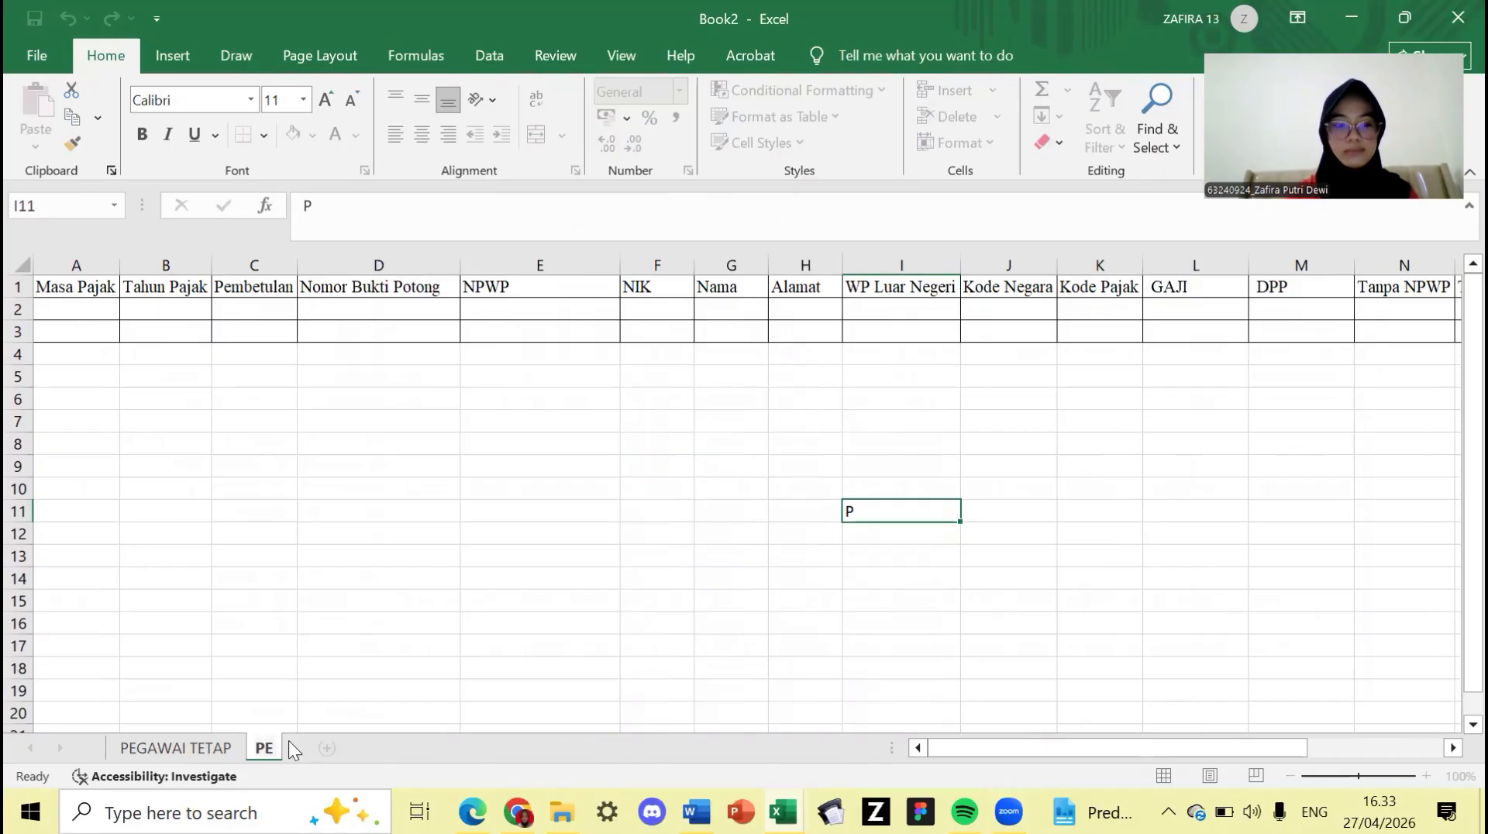
{"action": "type", "text": "GAWAI T"}
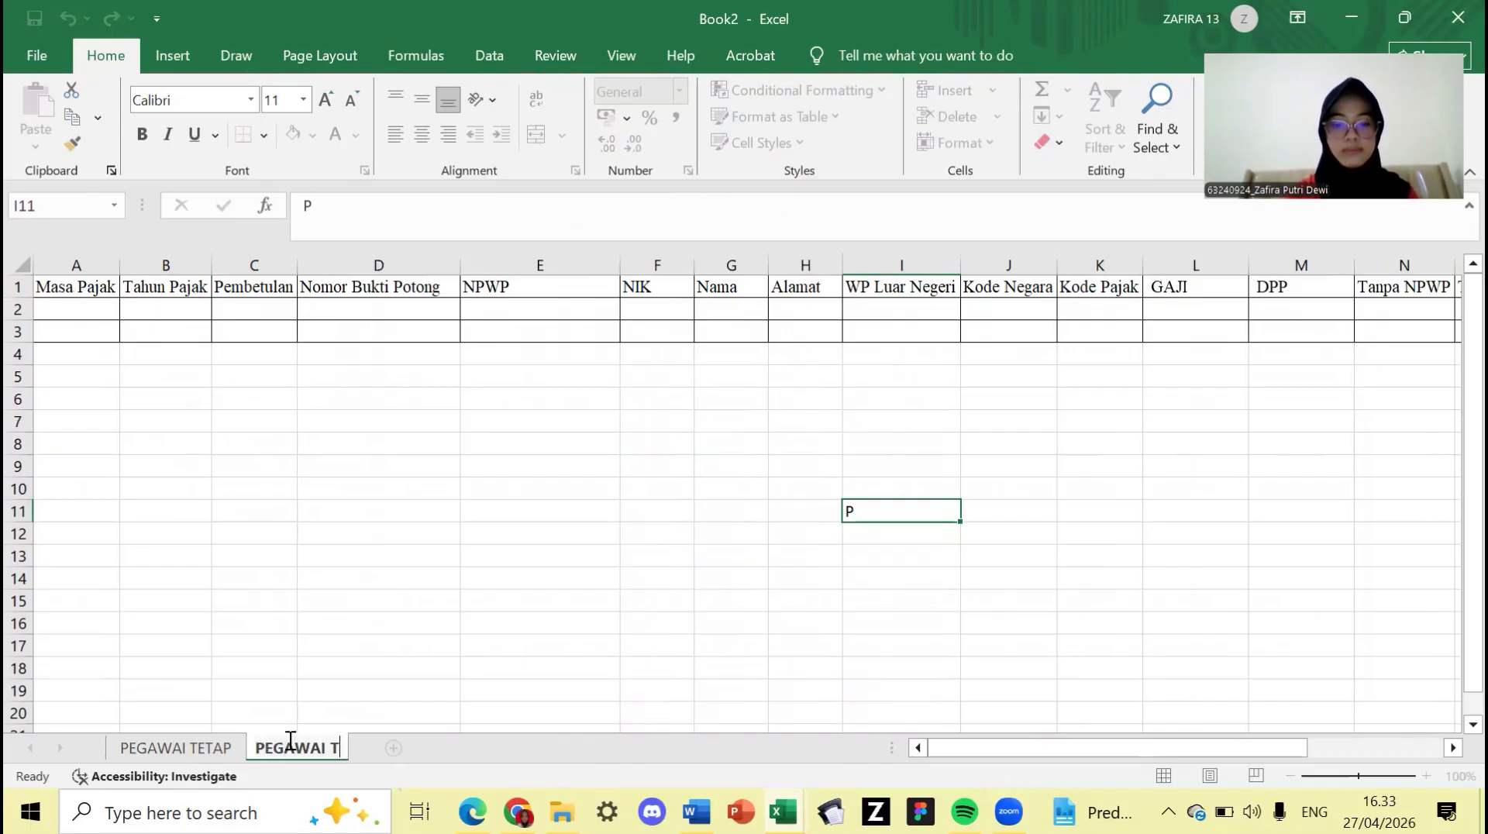
{"action": "type", "text": "IDAK TET"}
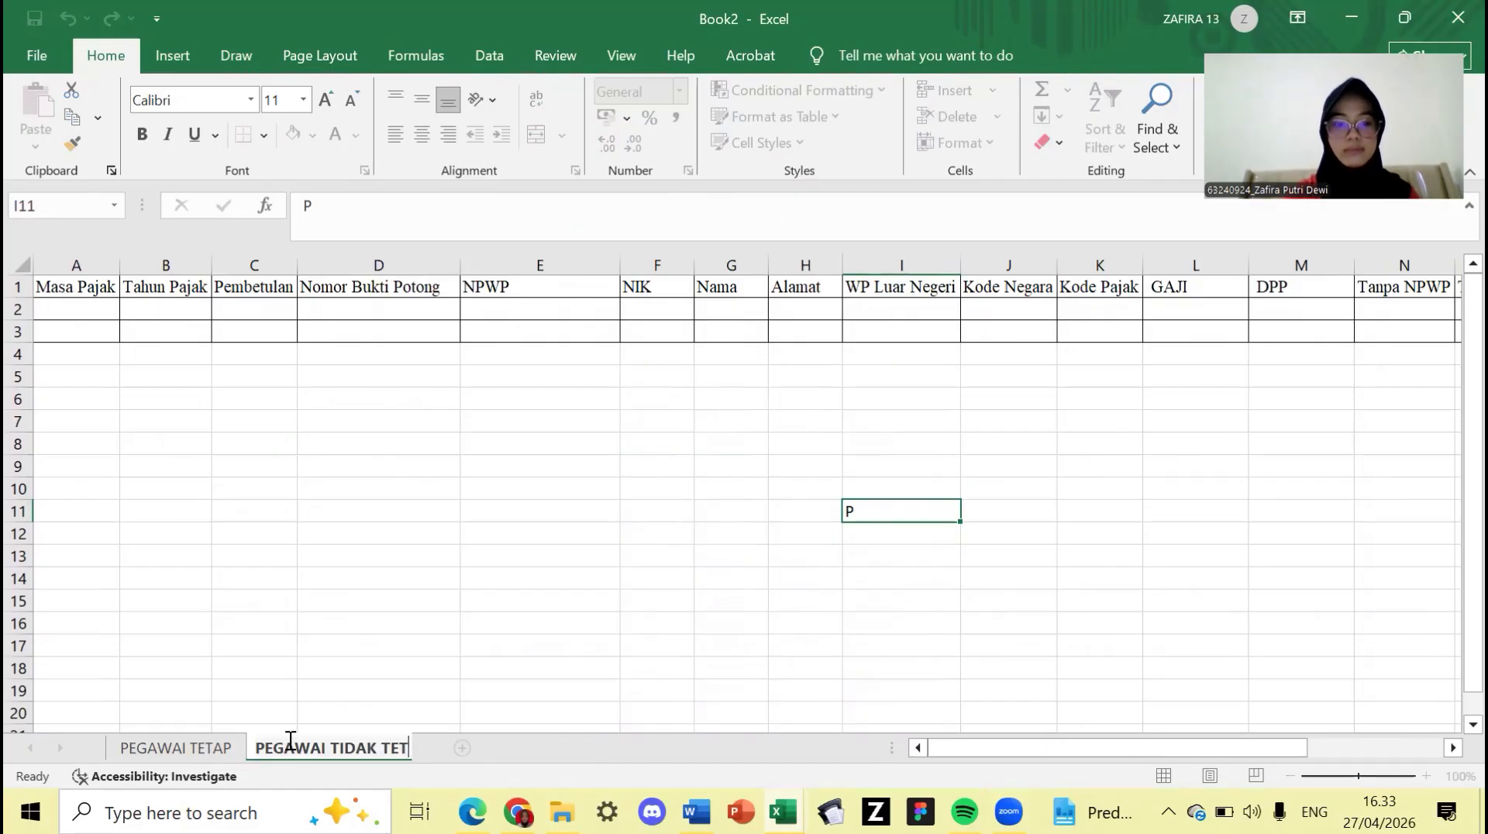
{"action": "type", "text": "AP"}
{"action": "key", "text": "Return"}
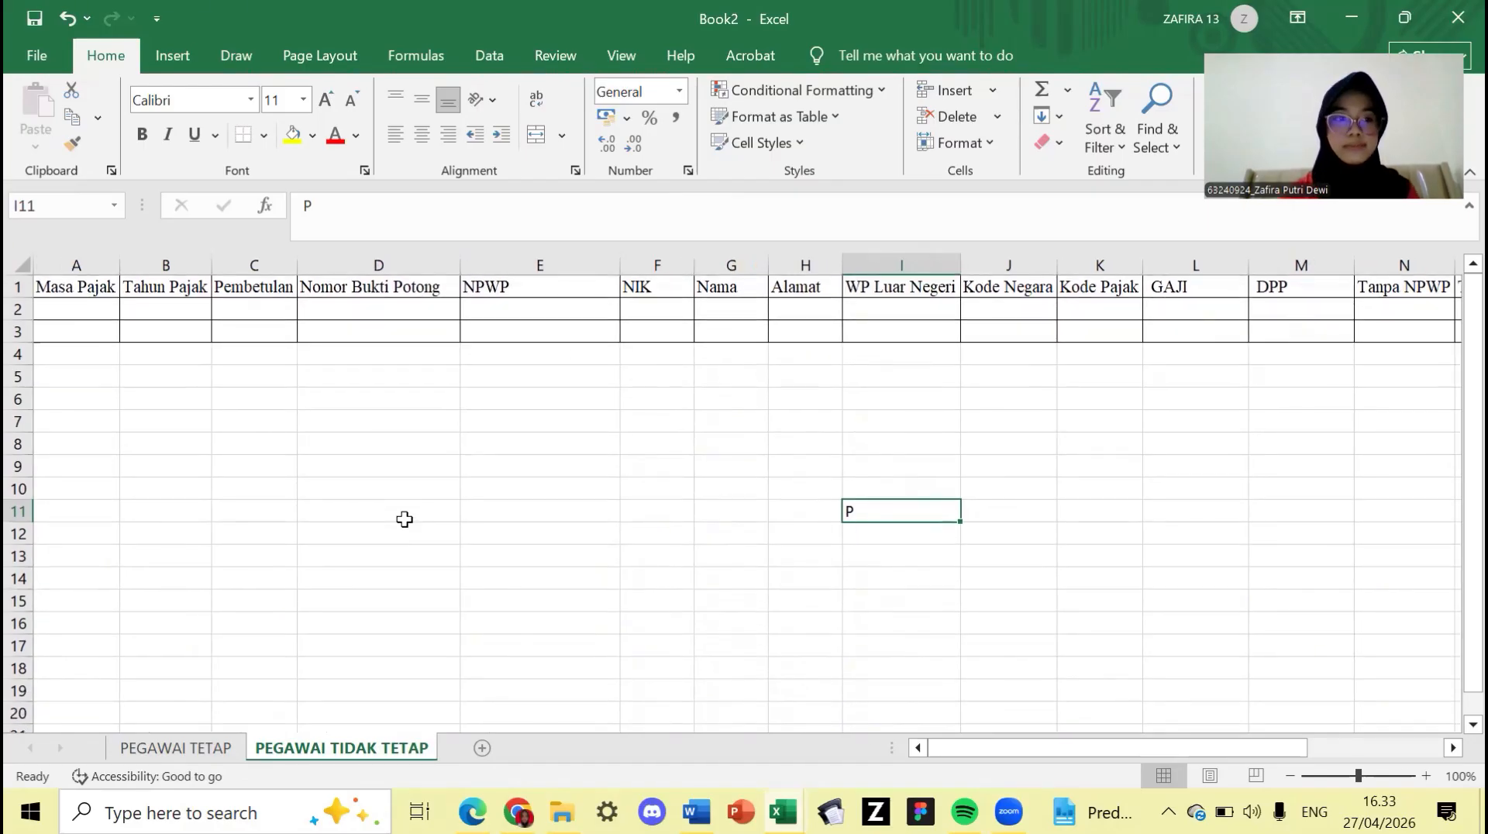
- Enter Masa Pajak 1 and Tahun Pajak 2021 for both rows
{"action": "left_click", "coordinate": [94, 312]}
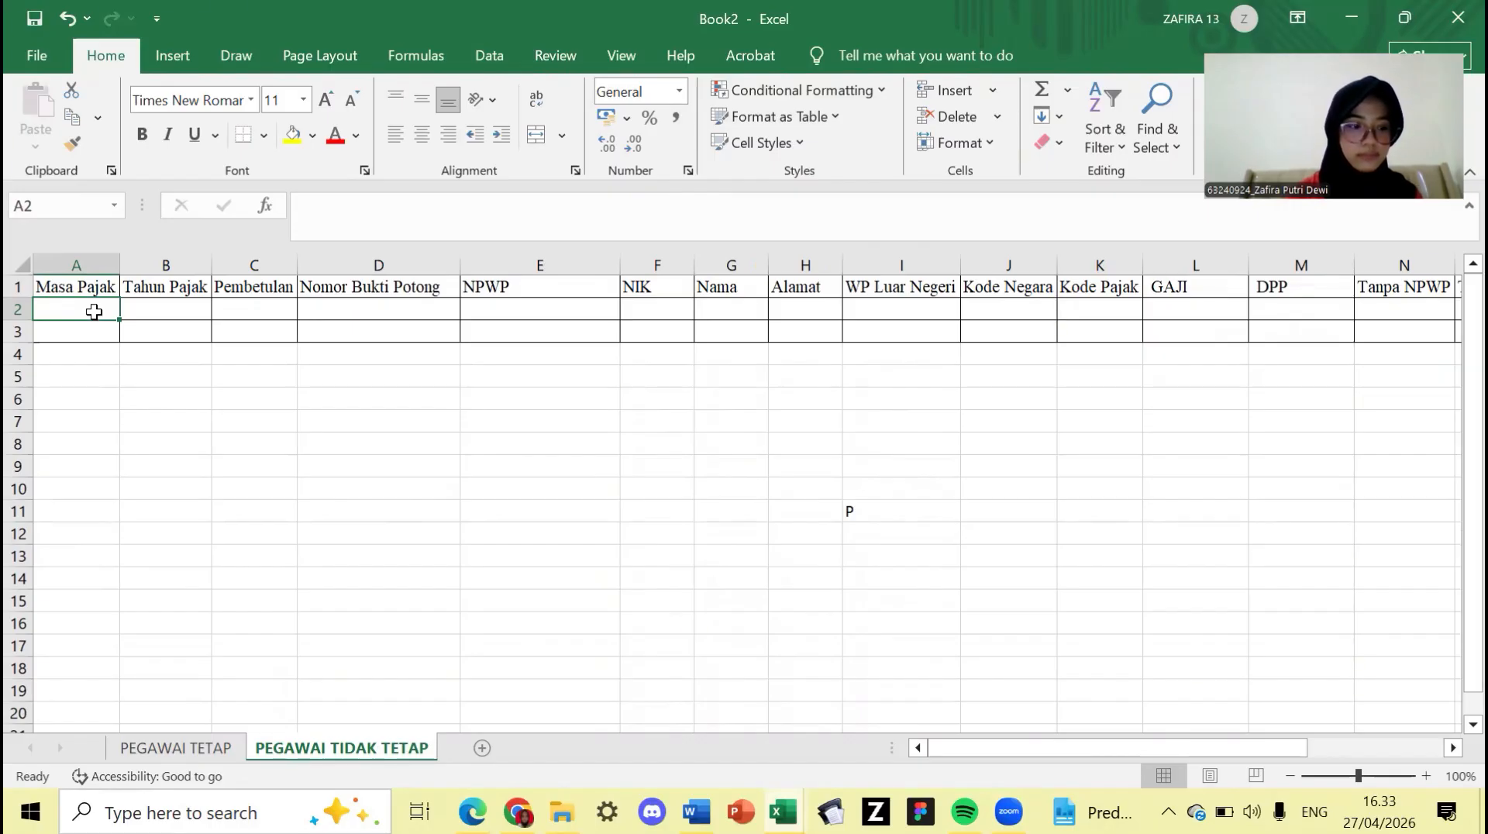
{"action": "type", "text": "1"}
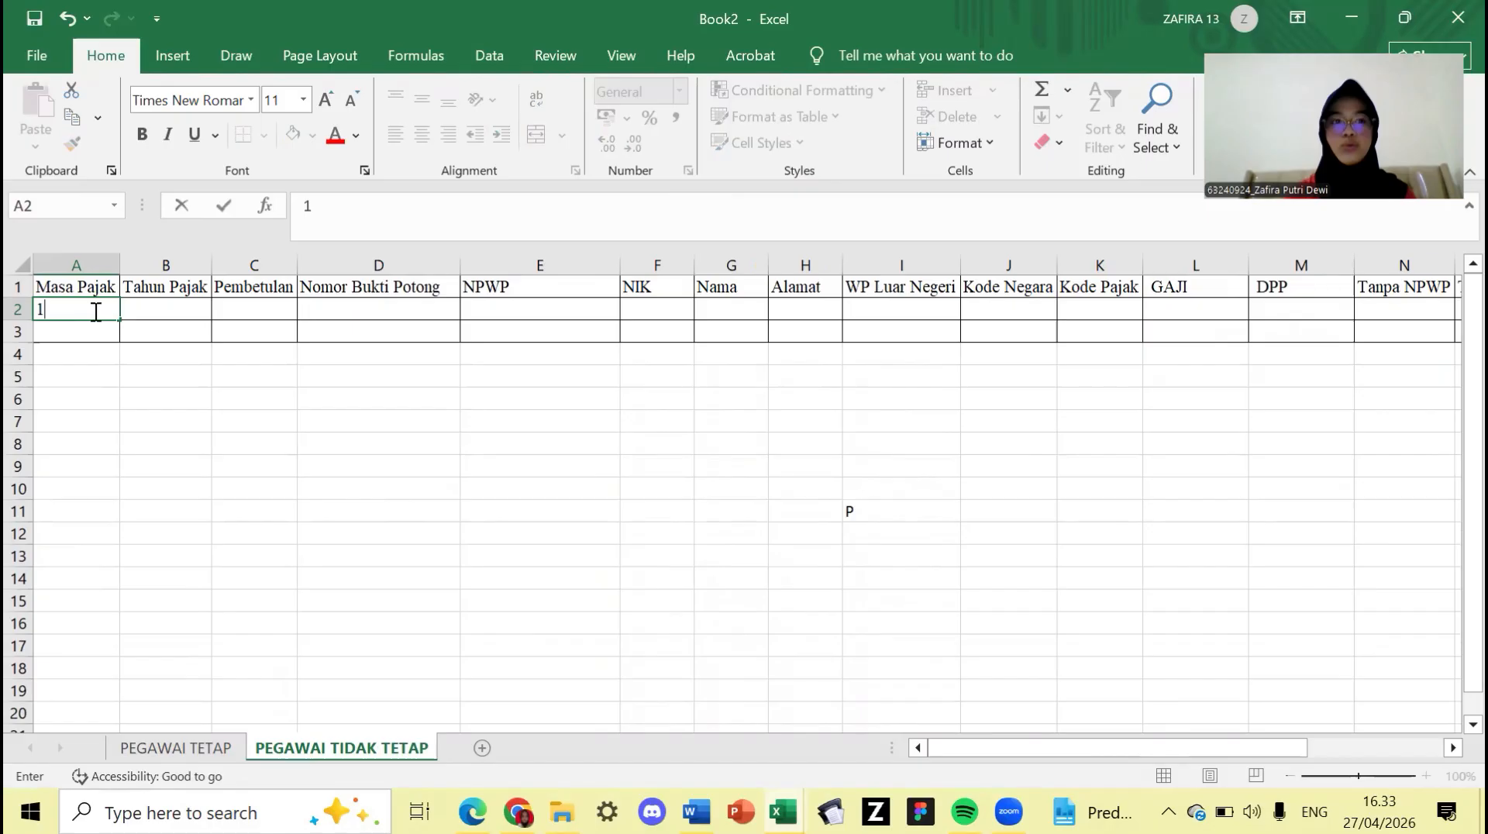
{"action": "key", "text": "Return"}
{"action": "type", "text": "1"}
{"action": "key", "text": "Return"}
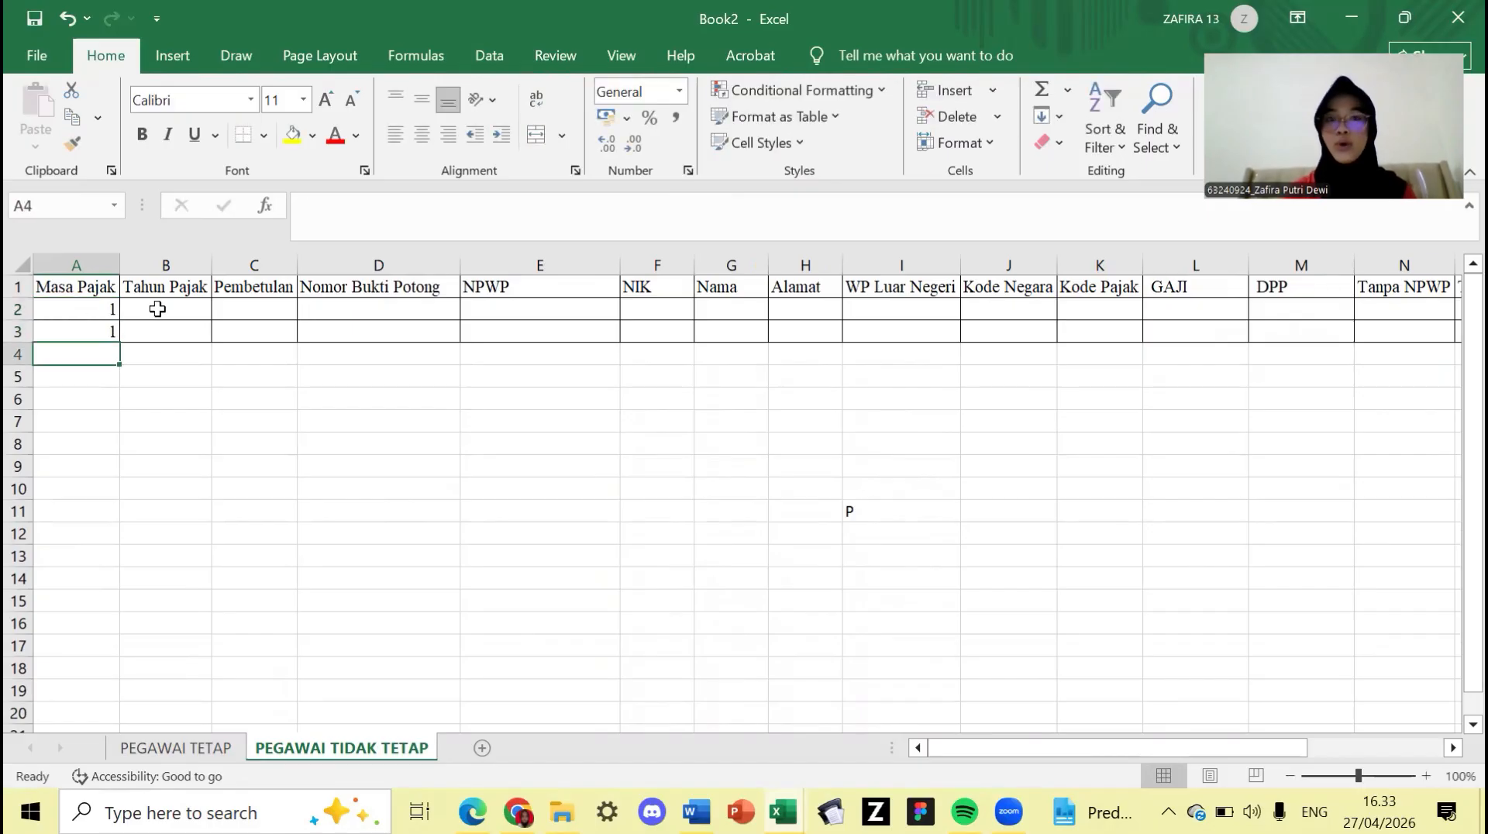
{"action": "left_click", "coordinate": [158, 309]}
{"action": "type", "text": "2021"}
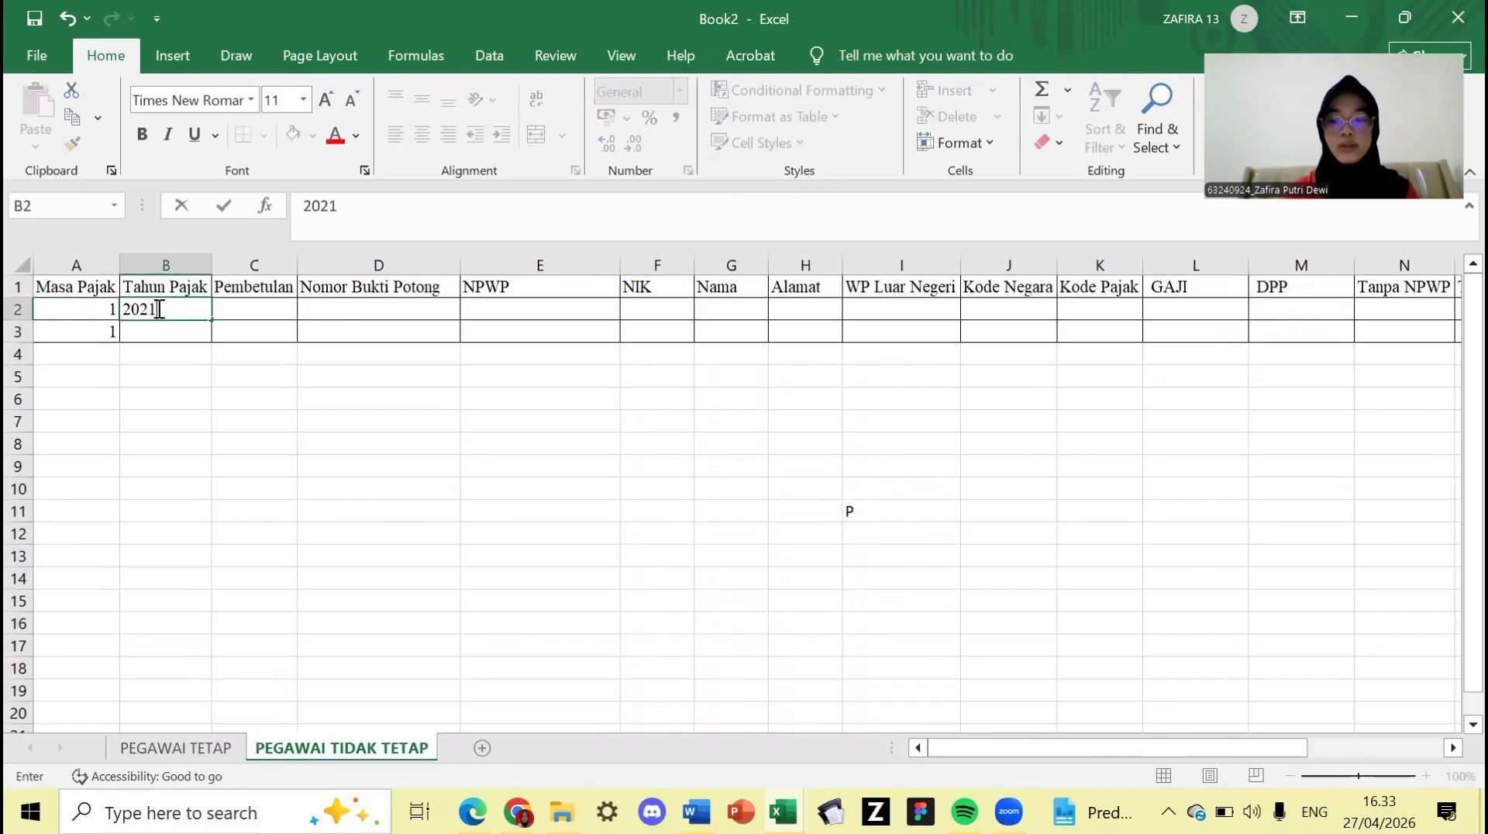
{"action": "key", "text": "Return"}
{"action": "type", "text": "2021"}
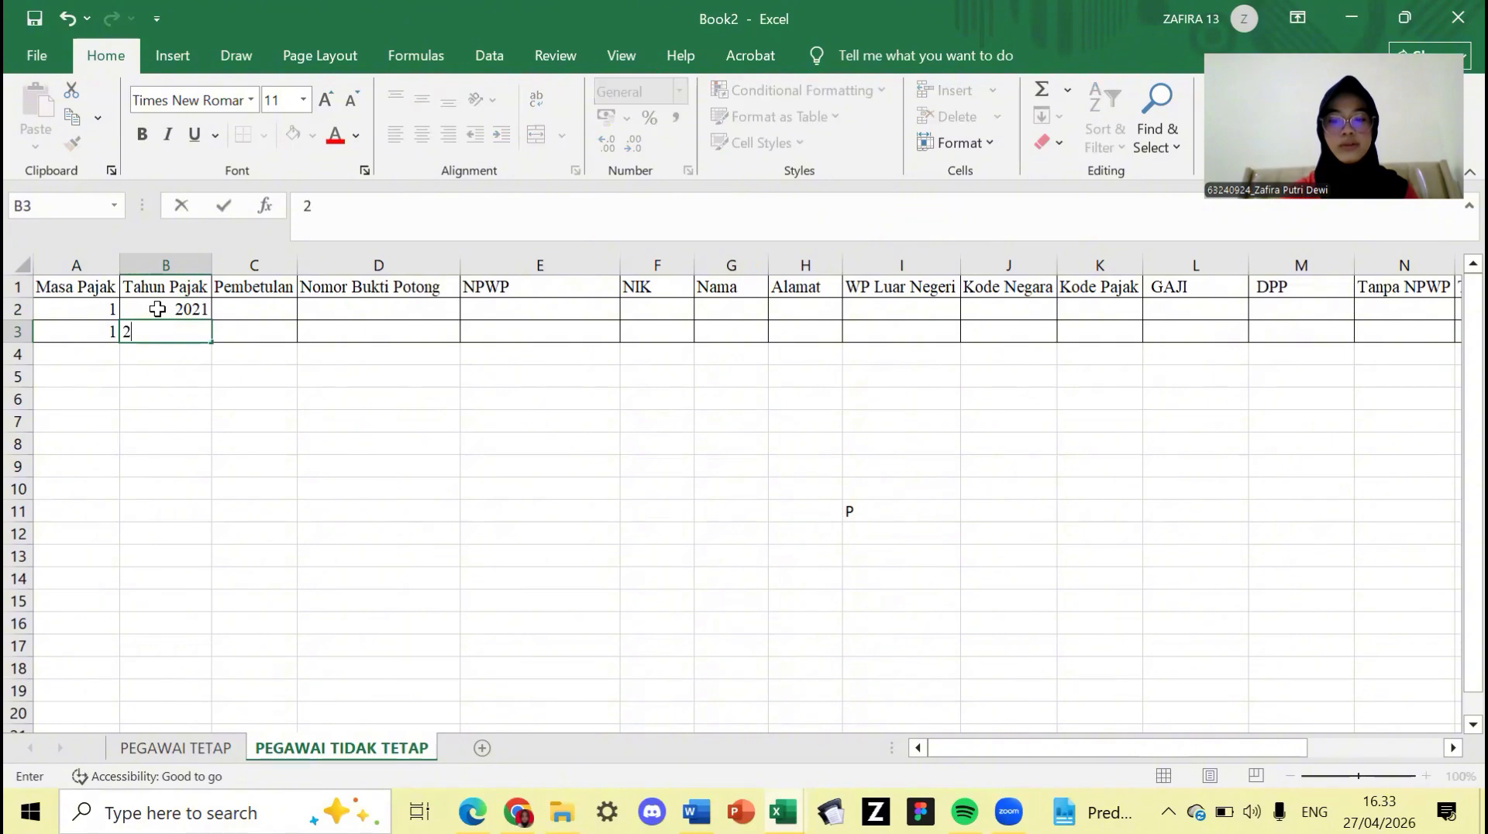
- Enter Pembetulan 0 in C2 and C3
{"action": "left_click", "coordinate": [248, 308]}
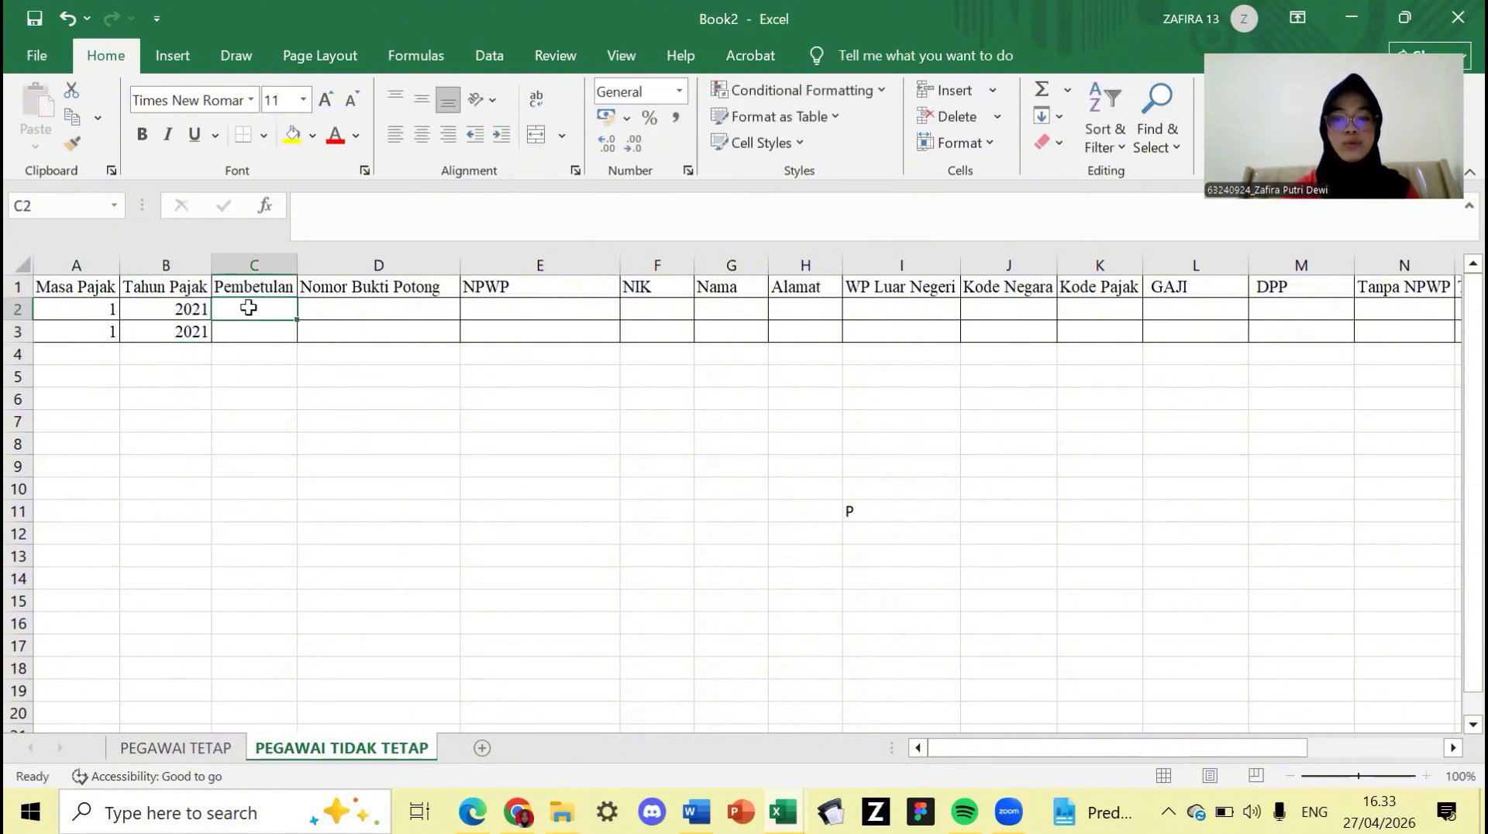
{"action": "type", "text": "0"}
{"action": "key", "text": "Return"}
{"action": "type", "text": "0"}
{"action": "key", "text": "Return"}
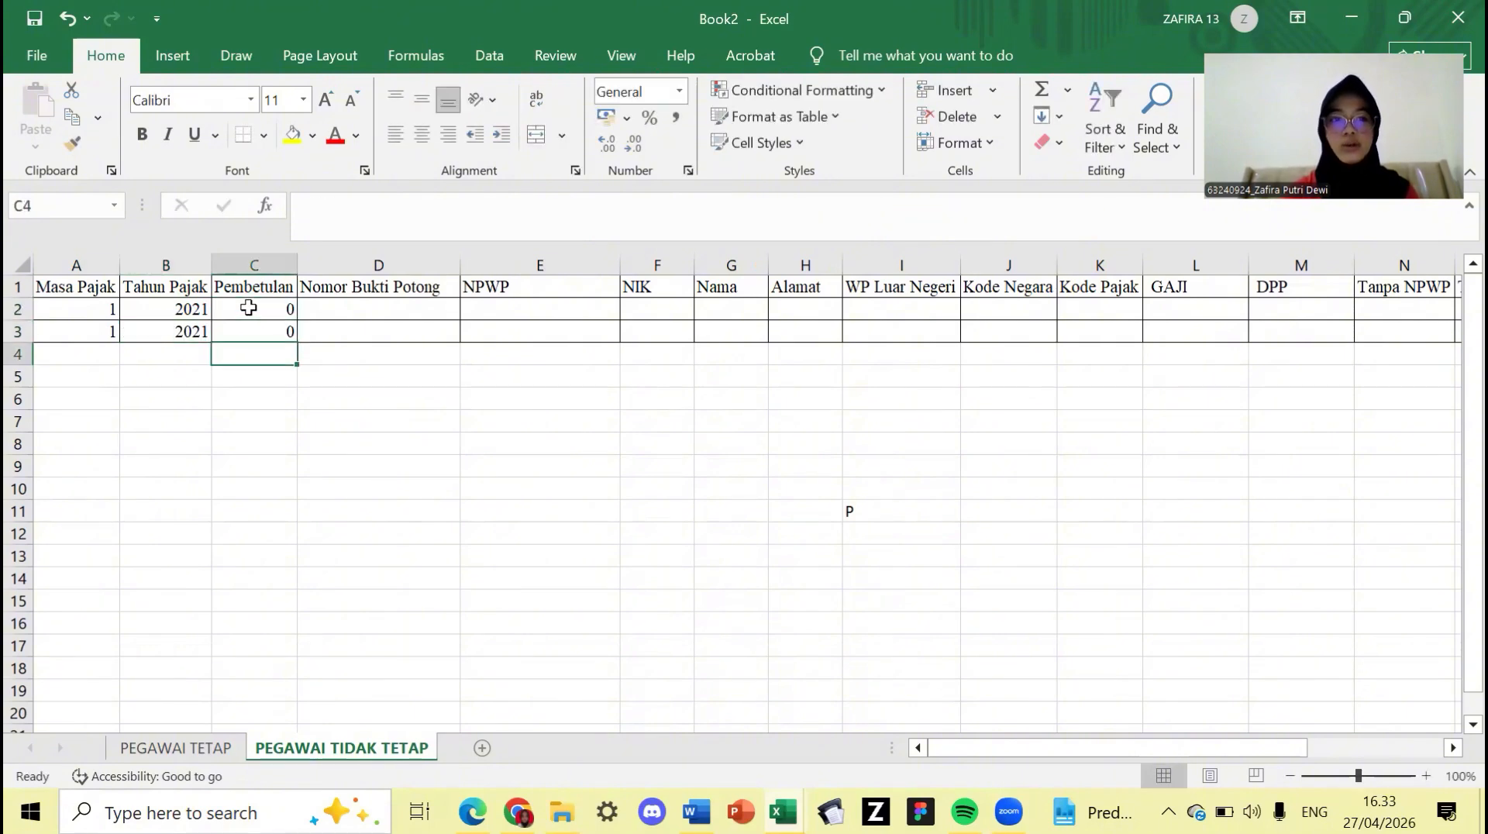
- Enter No.1.3-01.21-0000010 in D2 and fill down so D3 gets No.1.3-01.21-0000011
{"action": "left_click", "coordinate": [369, 310]}
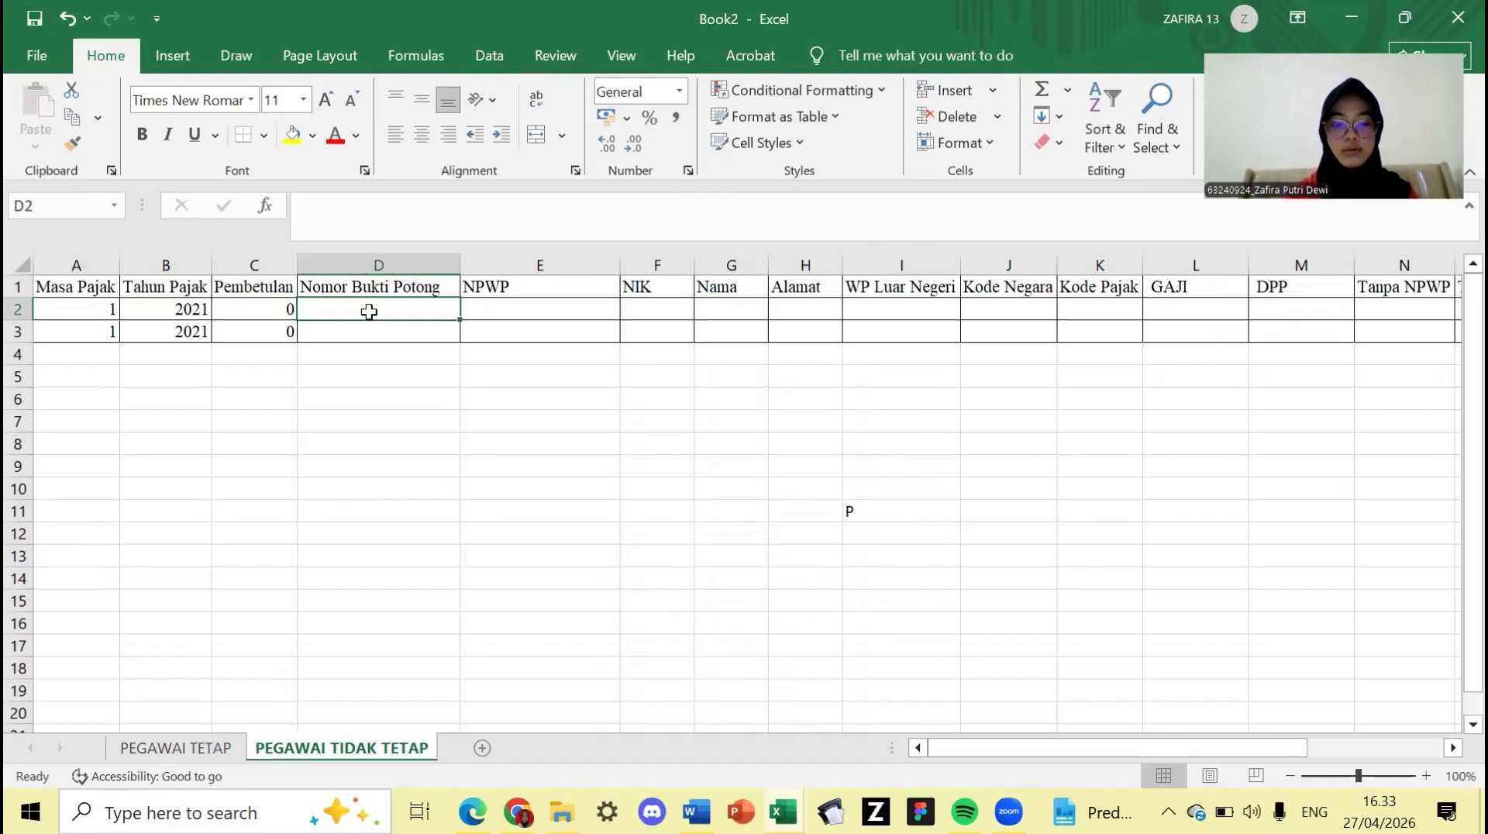
{"action": "type", "text": "No"}
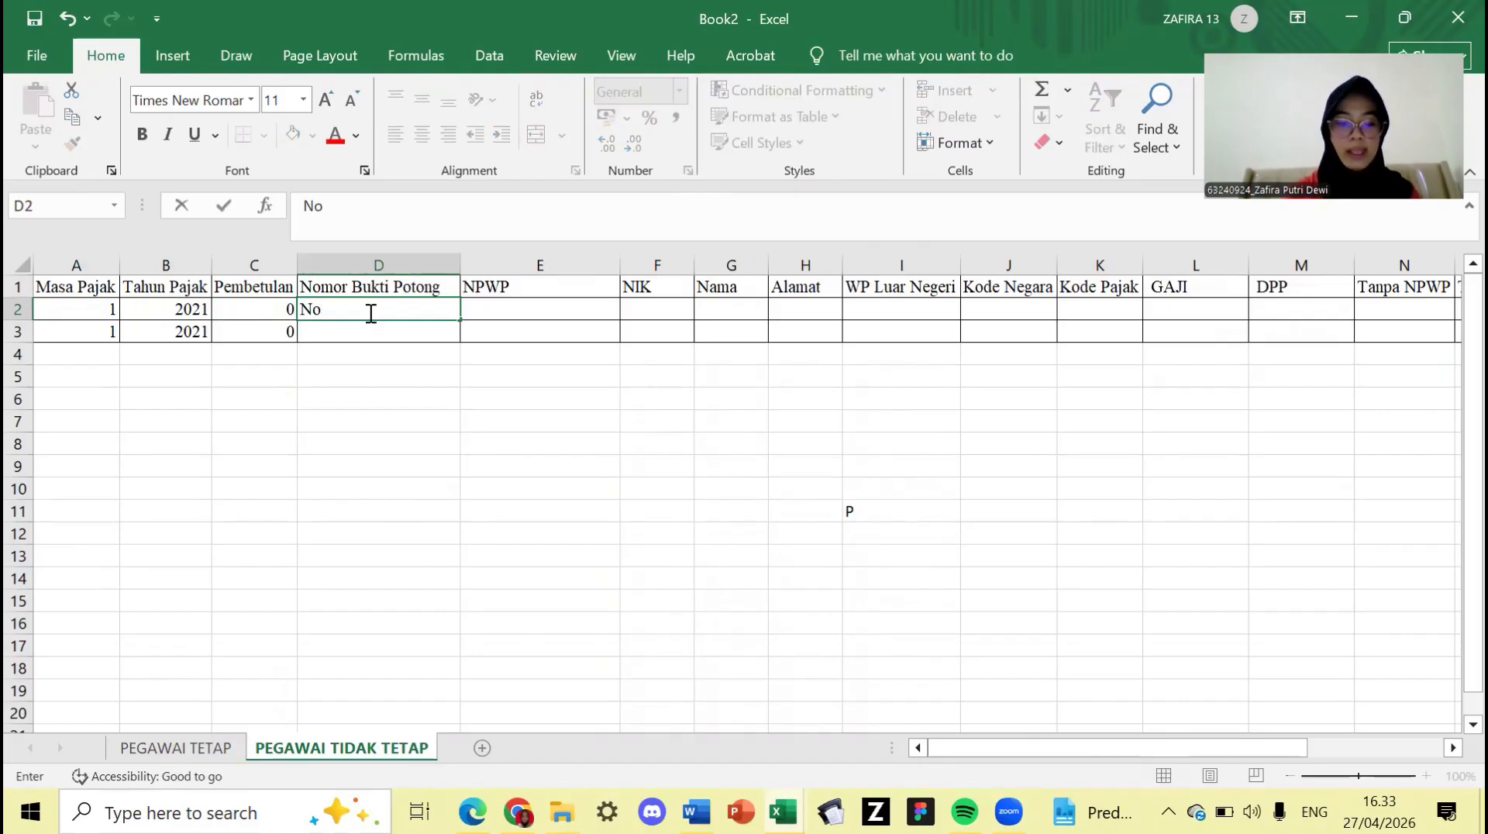
{"action": "type", "text": ".1"}
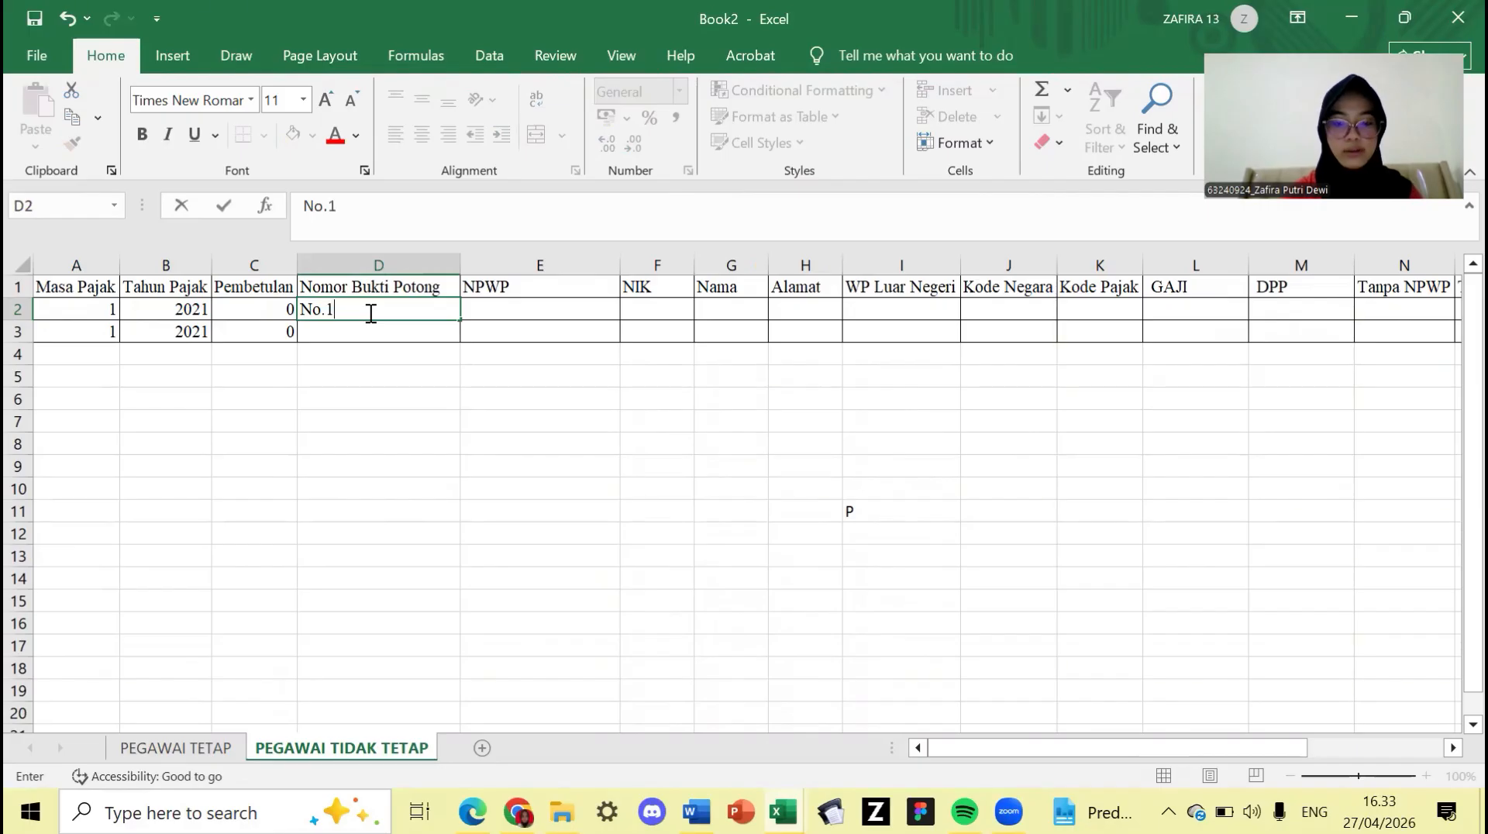
{"action": "type", "text": "."}
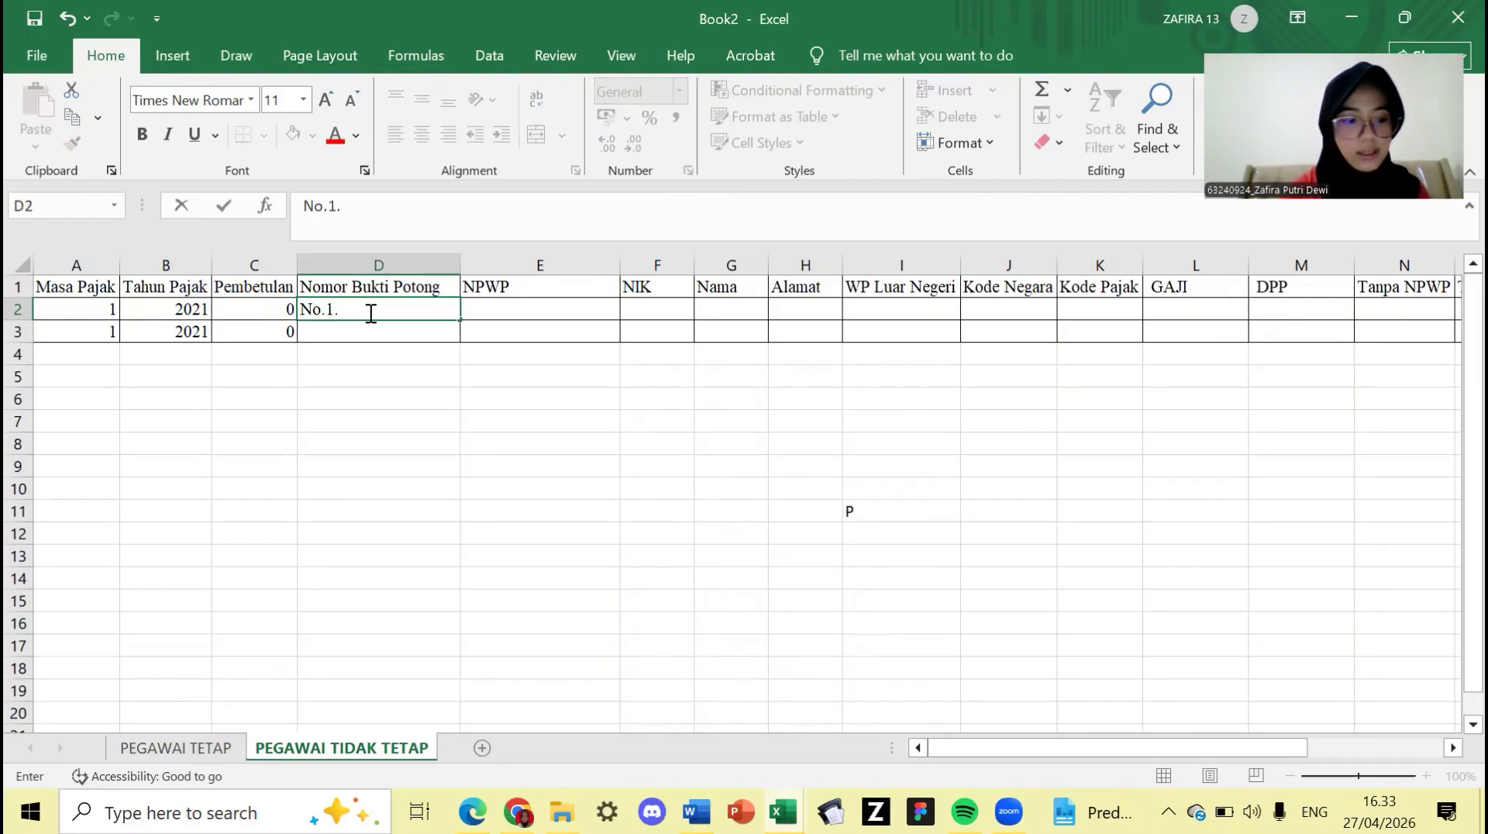
{"action": "type", "text": "3-0"}
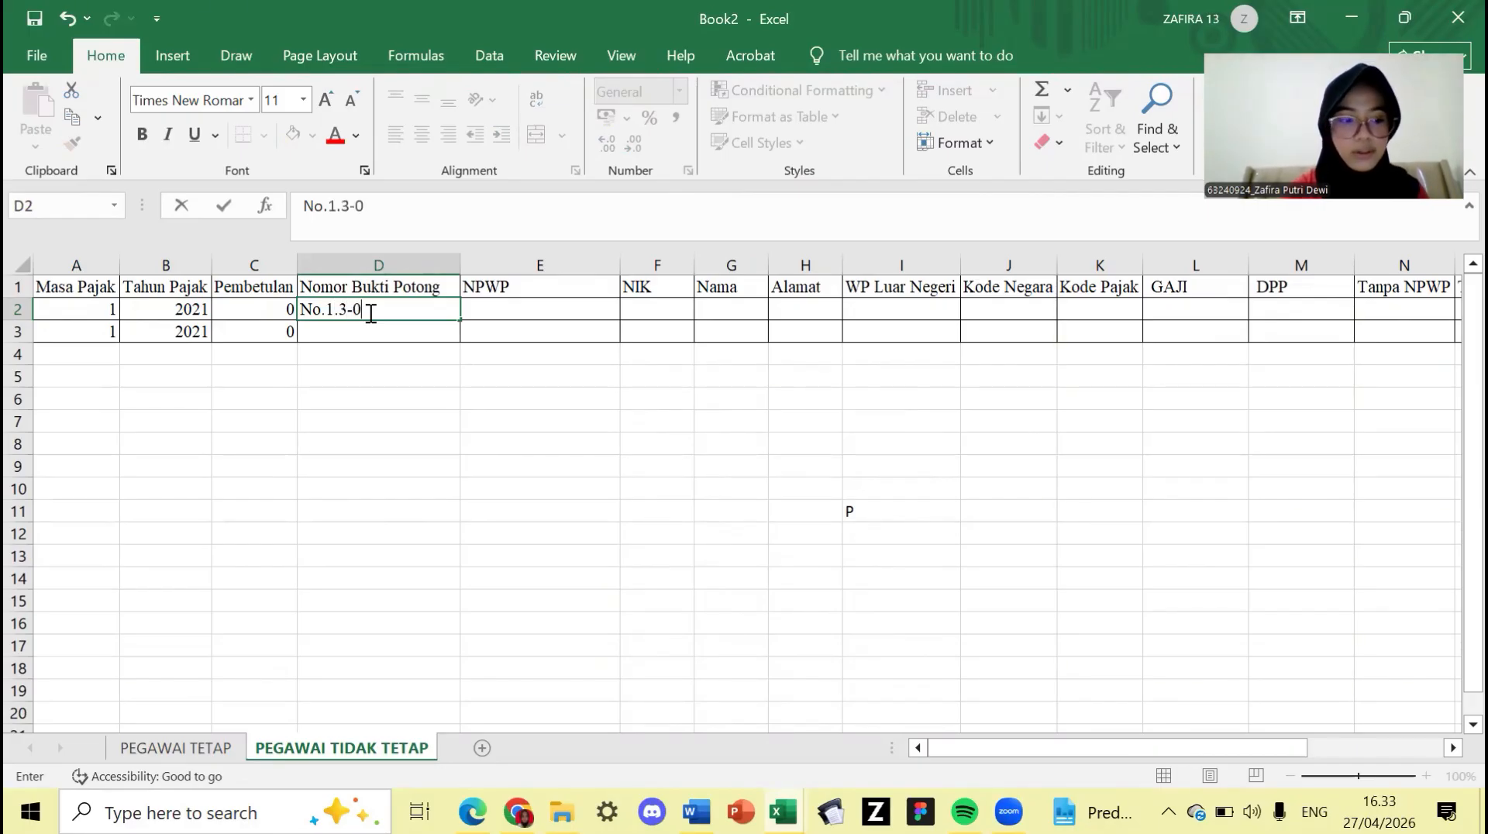
{"action": "type", "text": "1."}
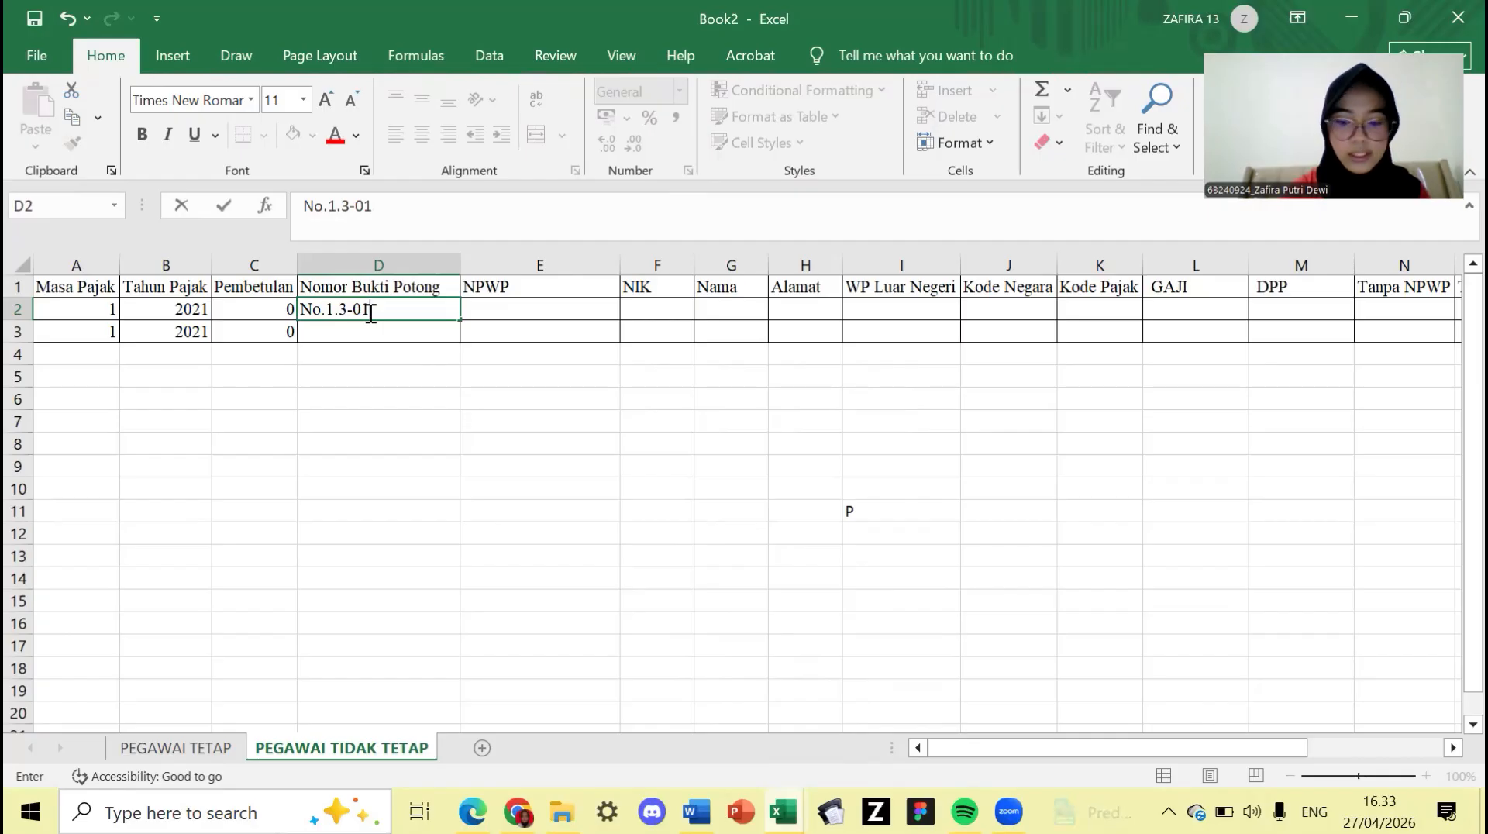
{"action": "type", "text": "21-"}
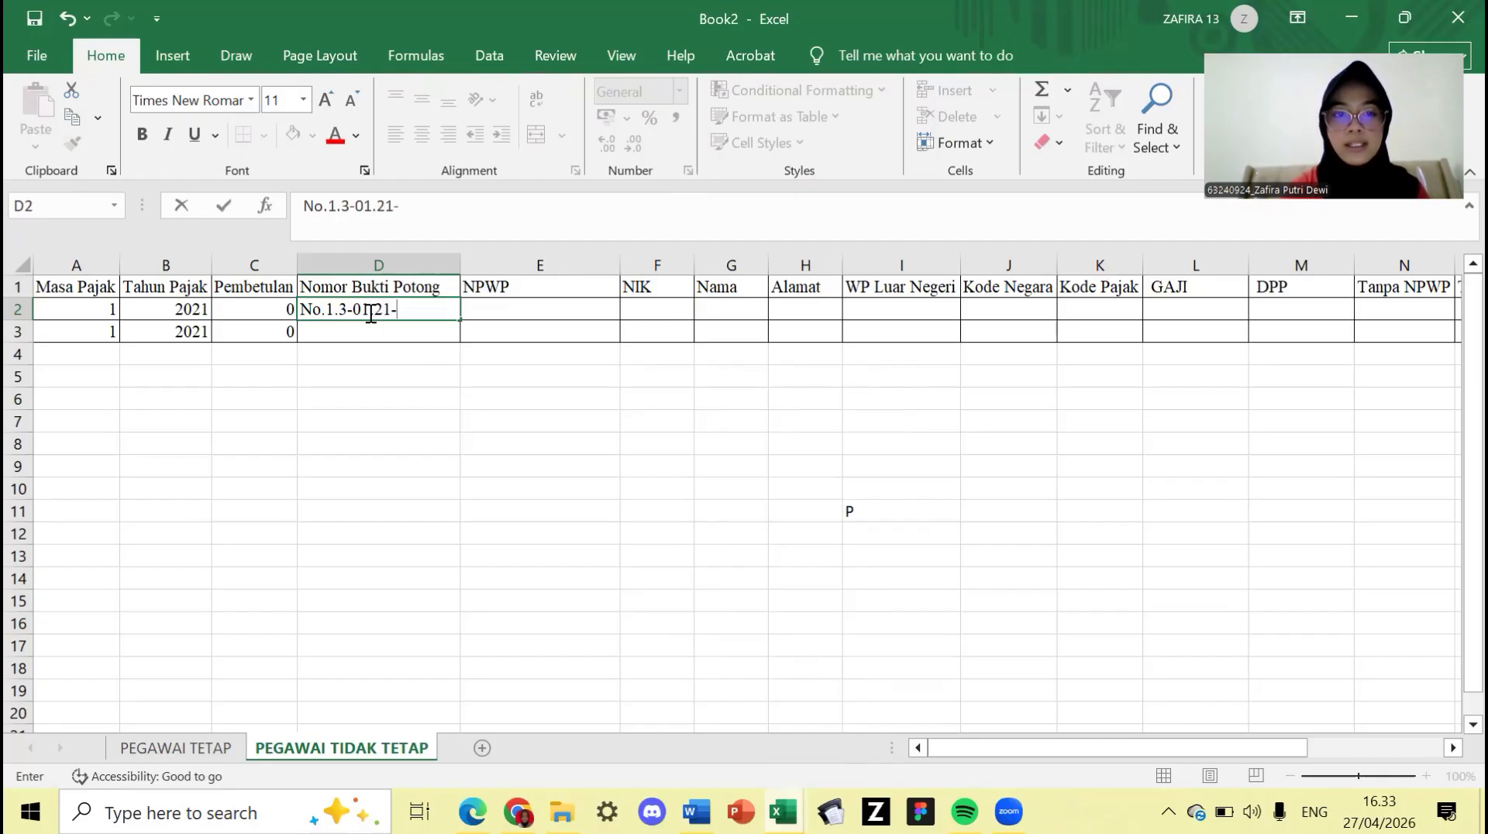
{"action": "type", "text": "00000"}
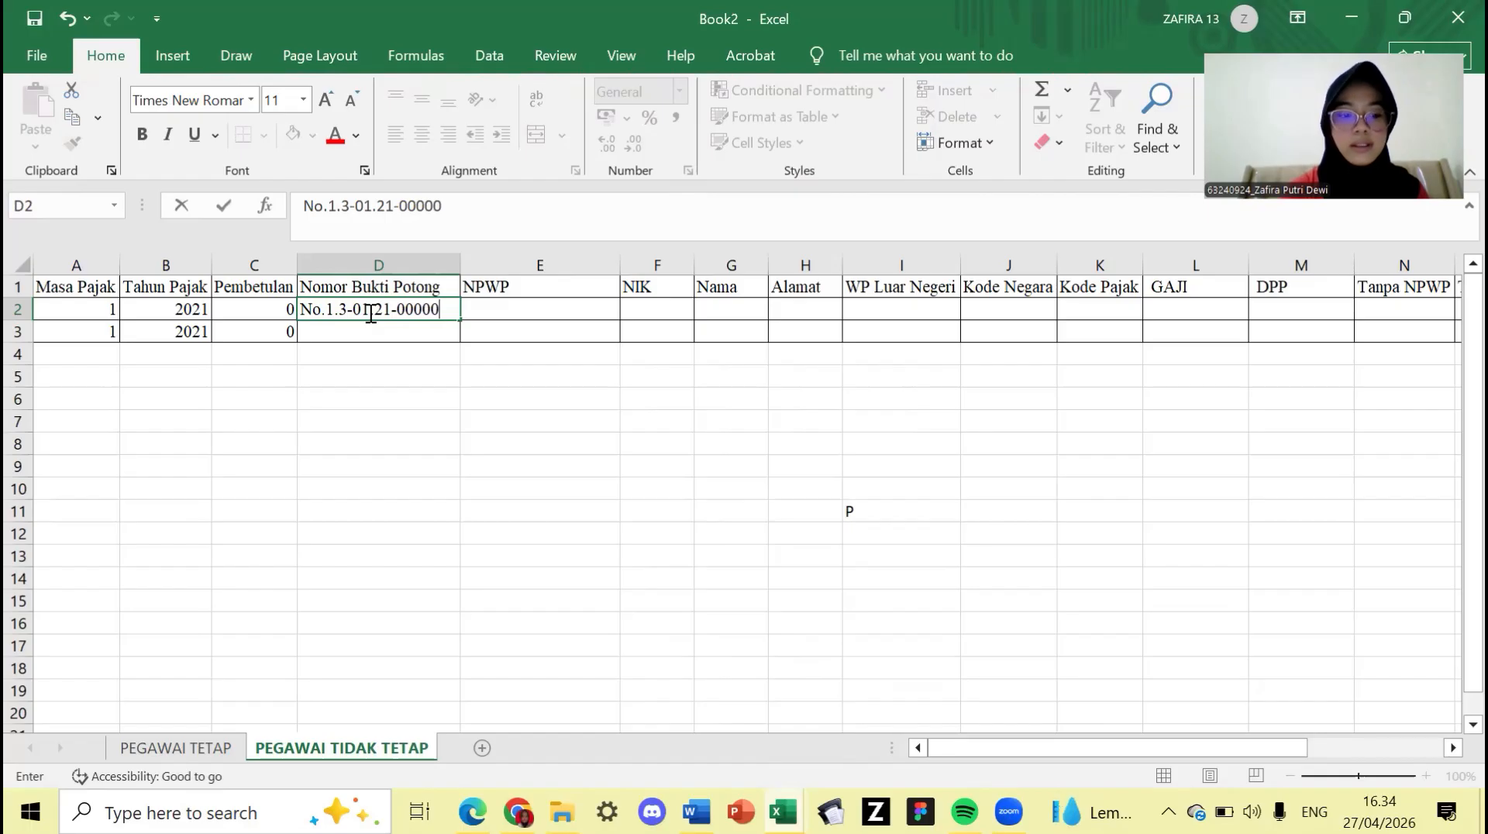
{"action": "type", "text": "10"}
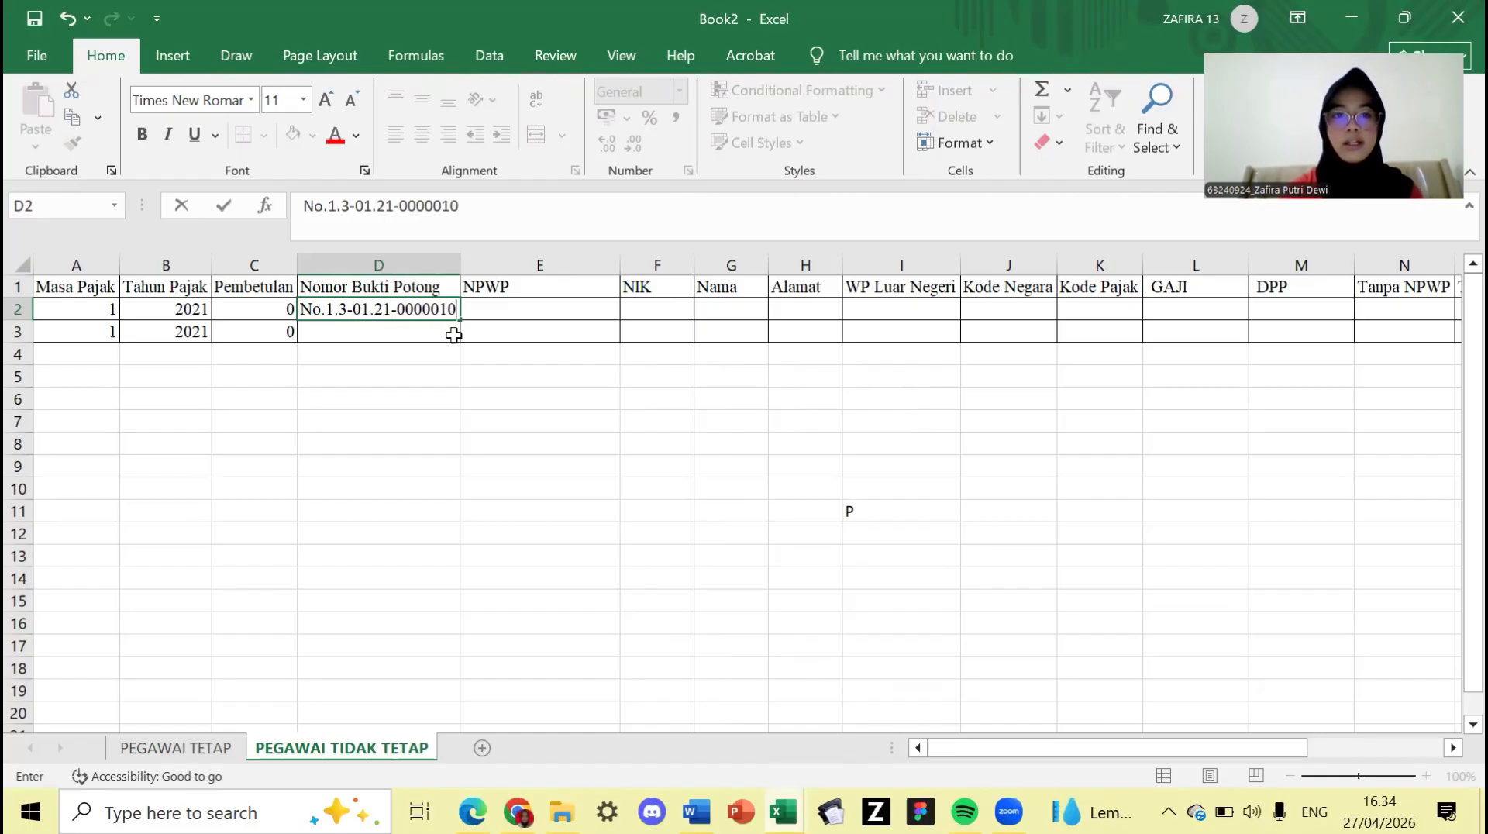
{"action": "left_click_drag", "start_coordinate": [459, 319], "coordinate": [461, 325]}
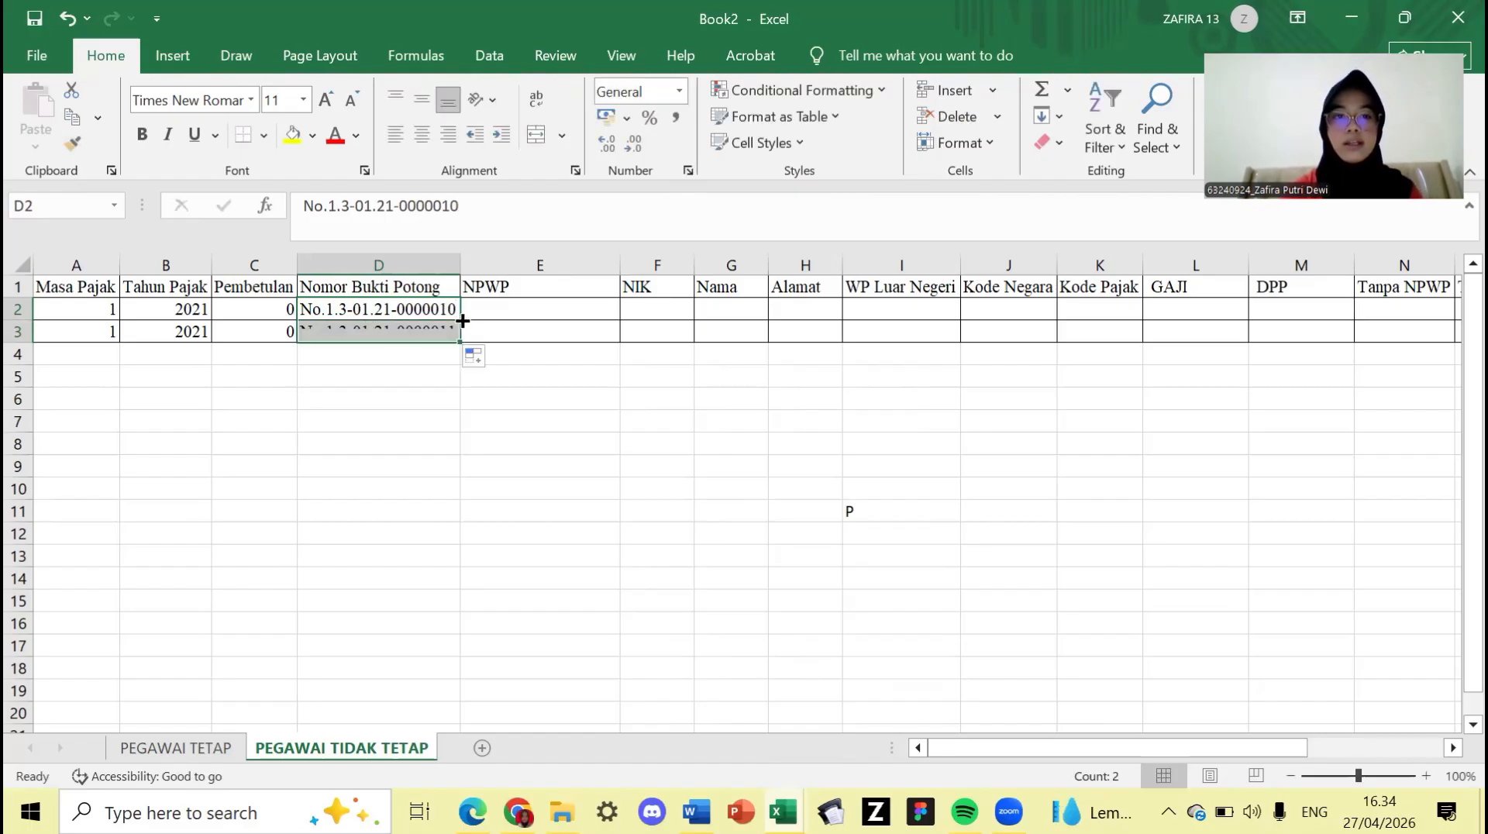
{"action": "left_click", "coordinate": [509, 314]}
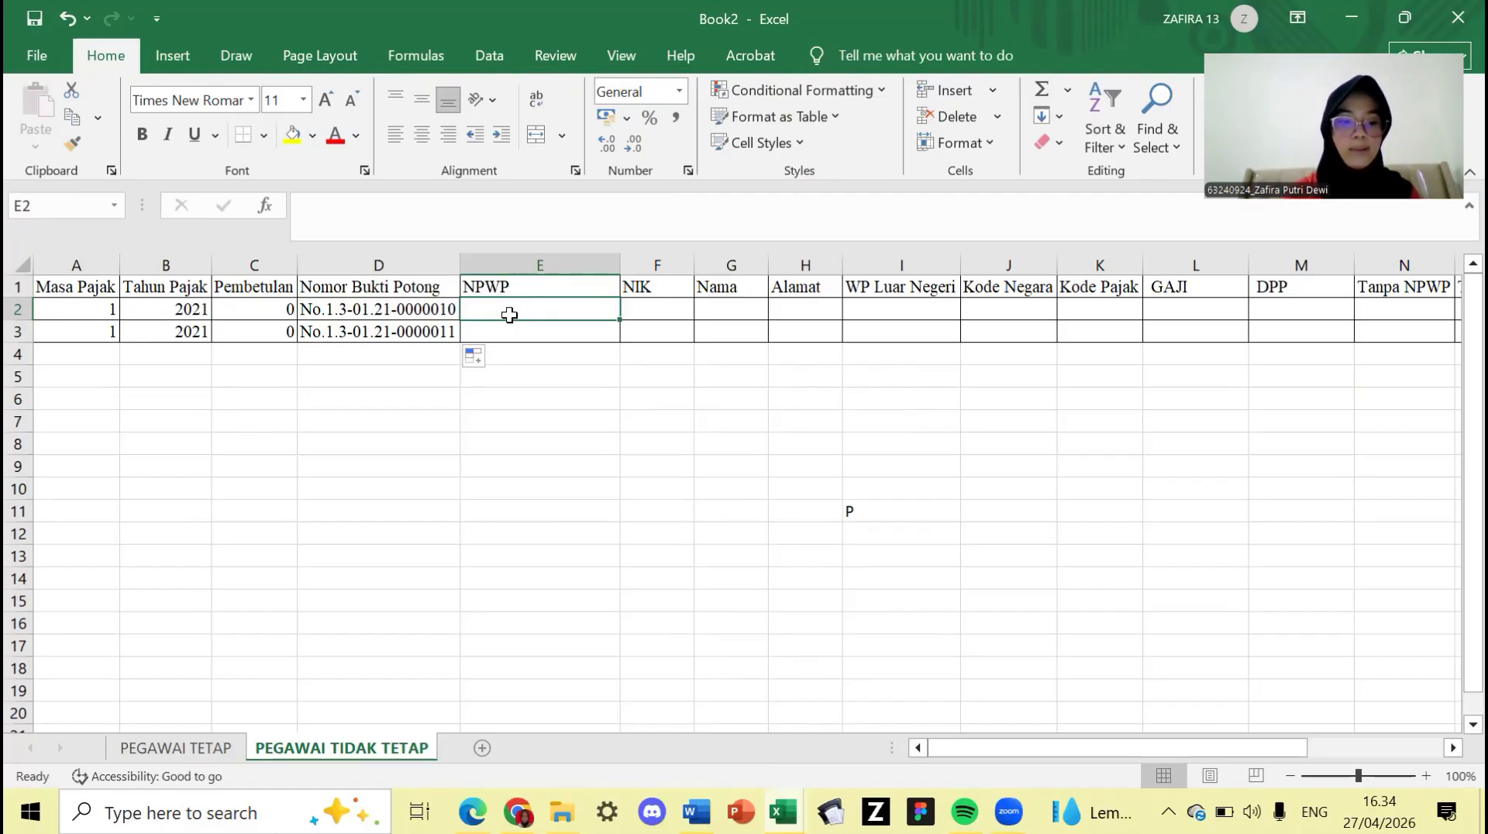
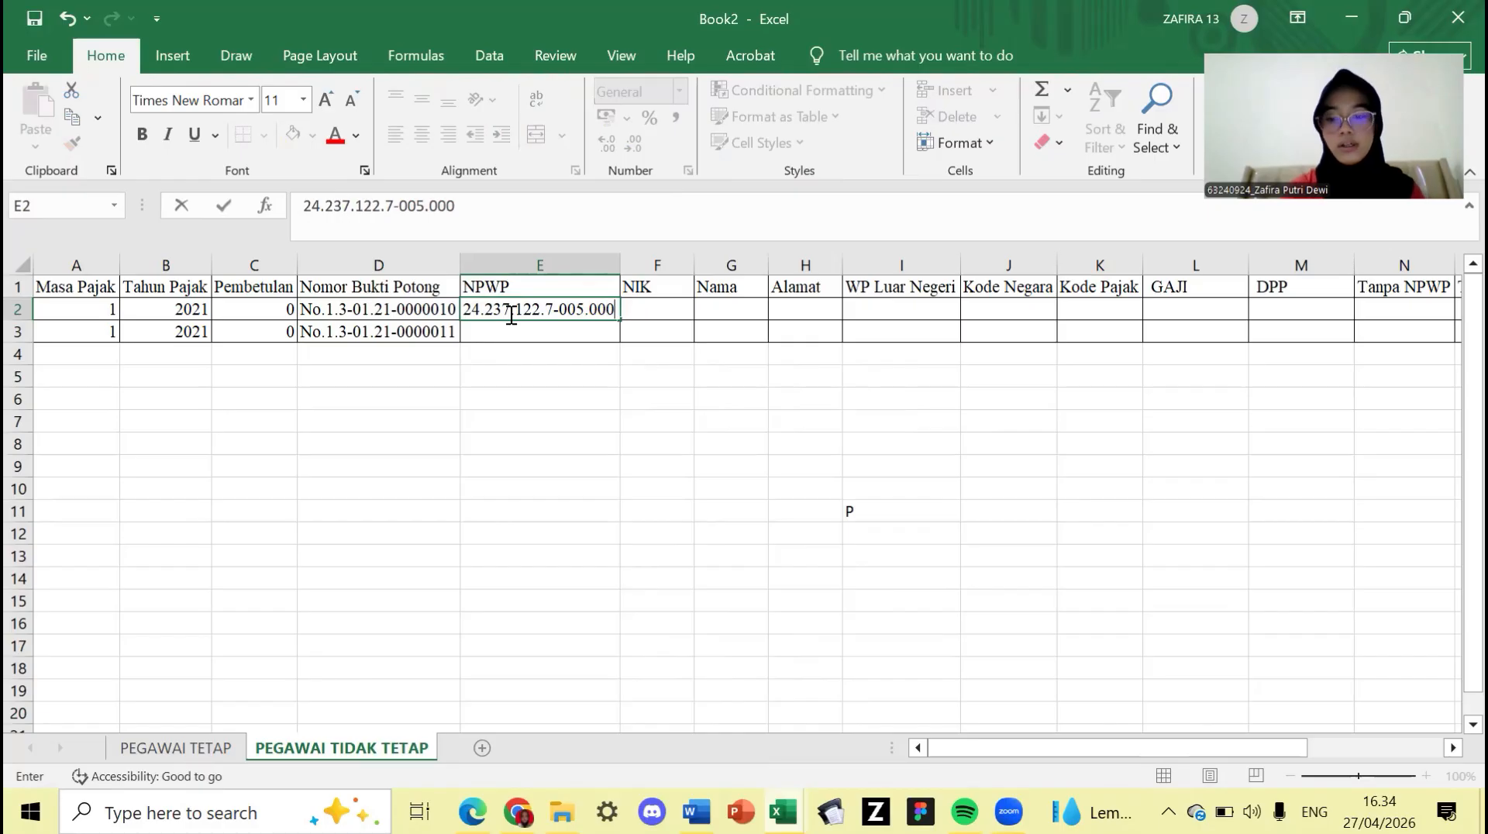
- Type each employee's NPWP tax number into E2 and E3
{"action": "key", "text": "Return"}
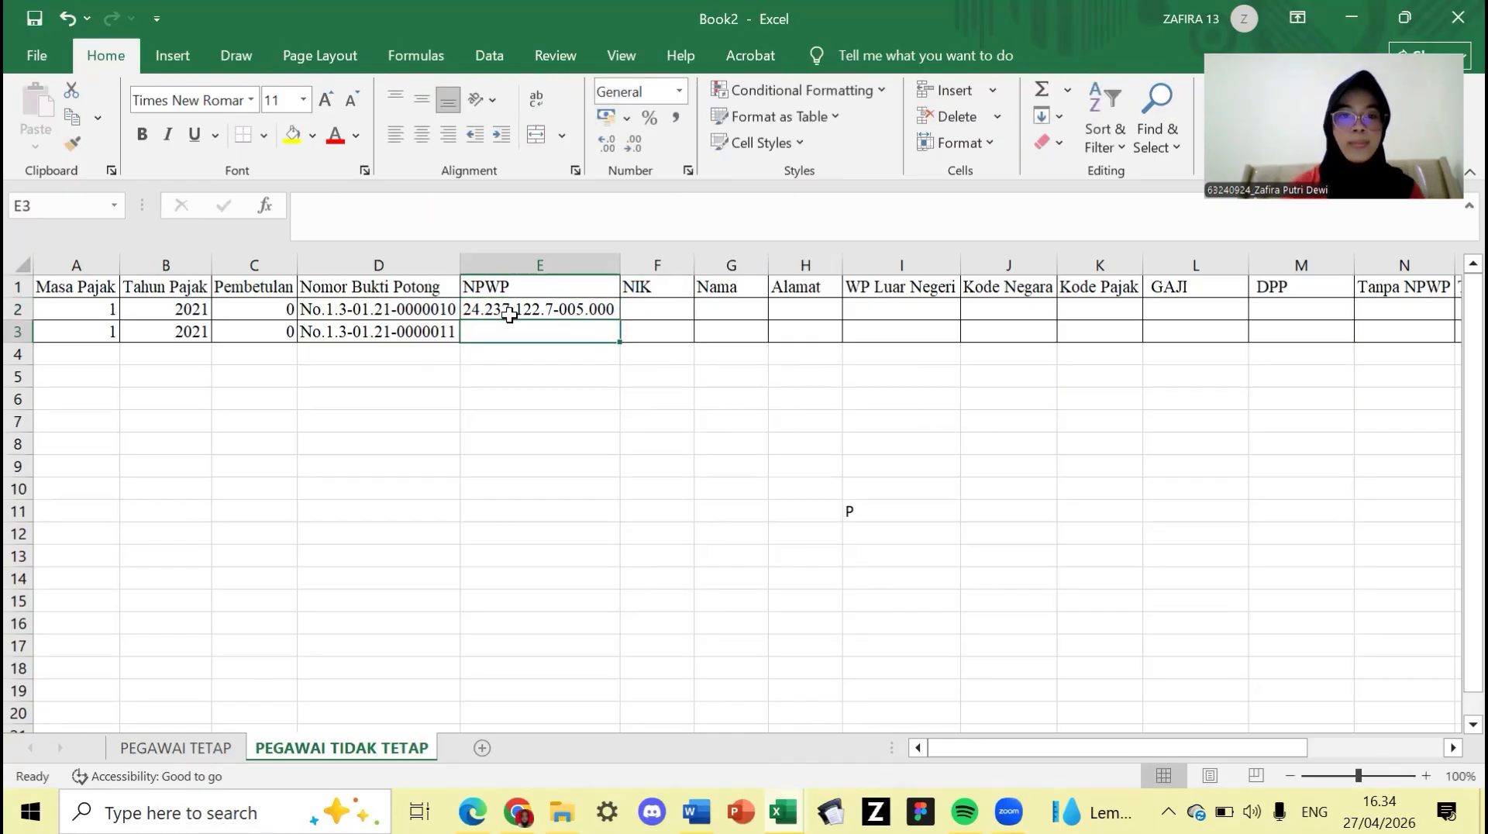
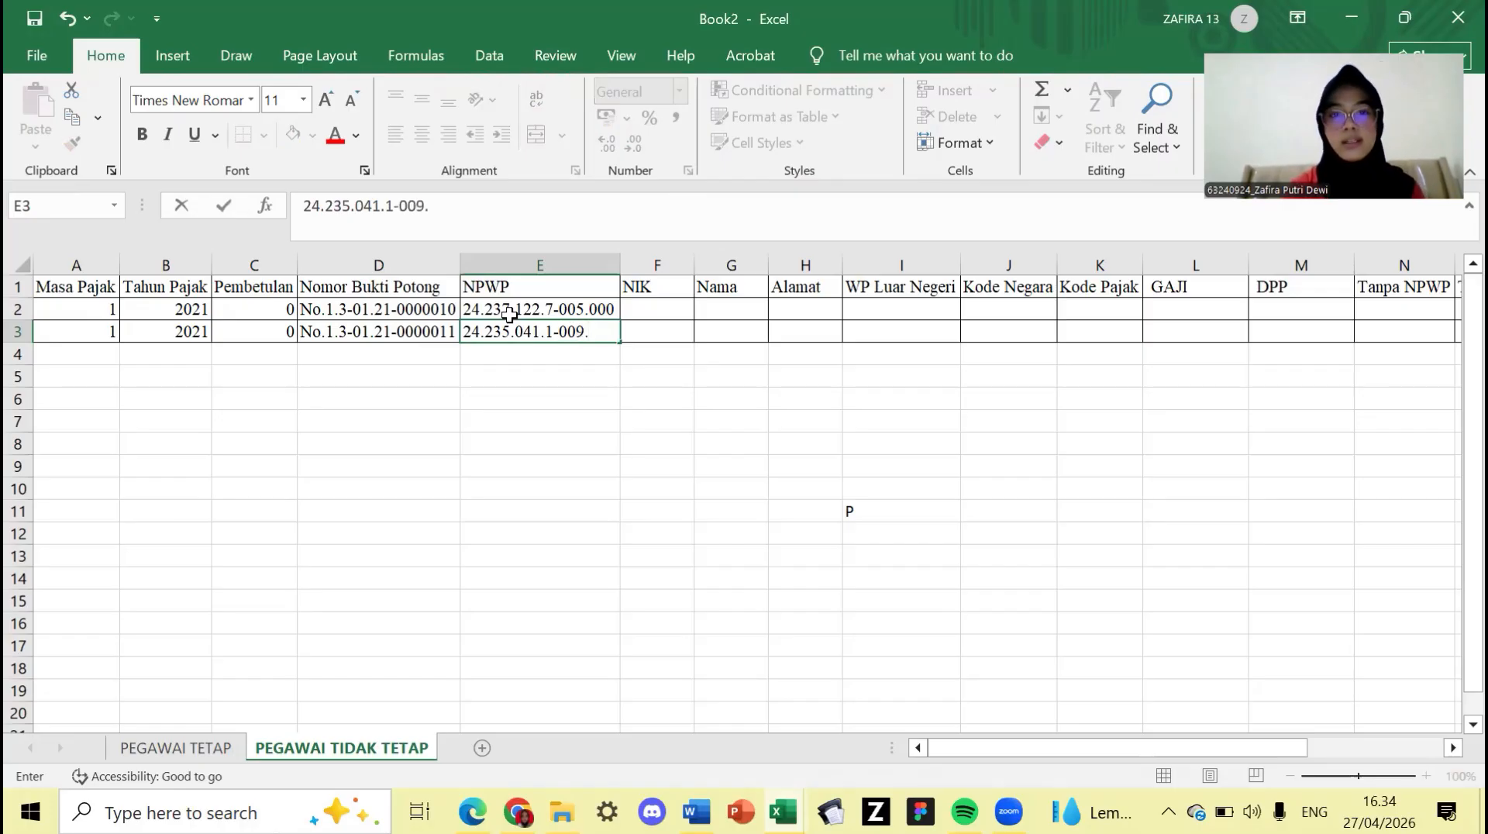
{"action": "left_click", "coordinate": [667, 310]}
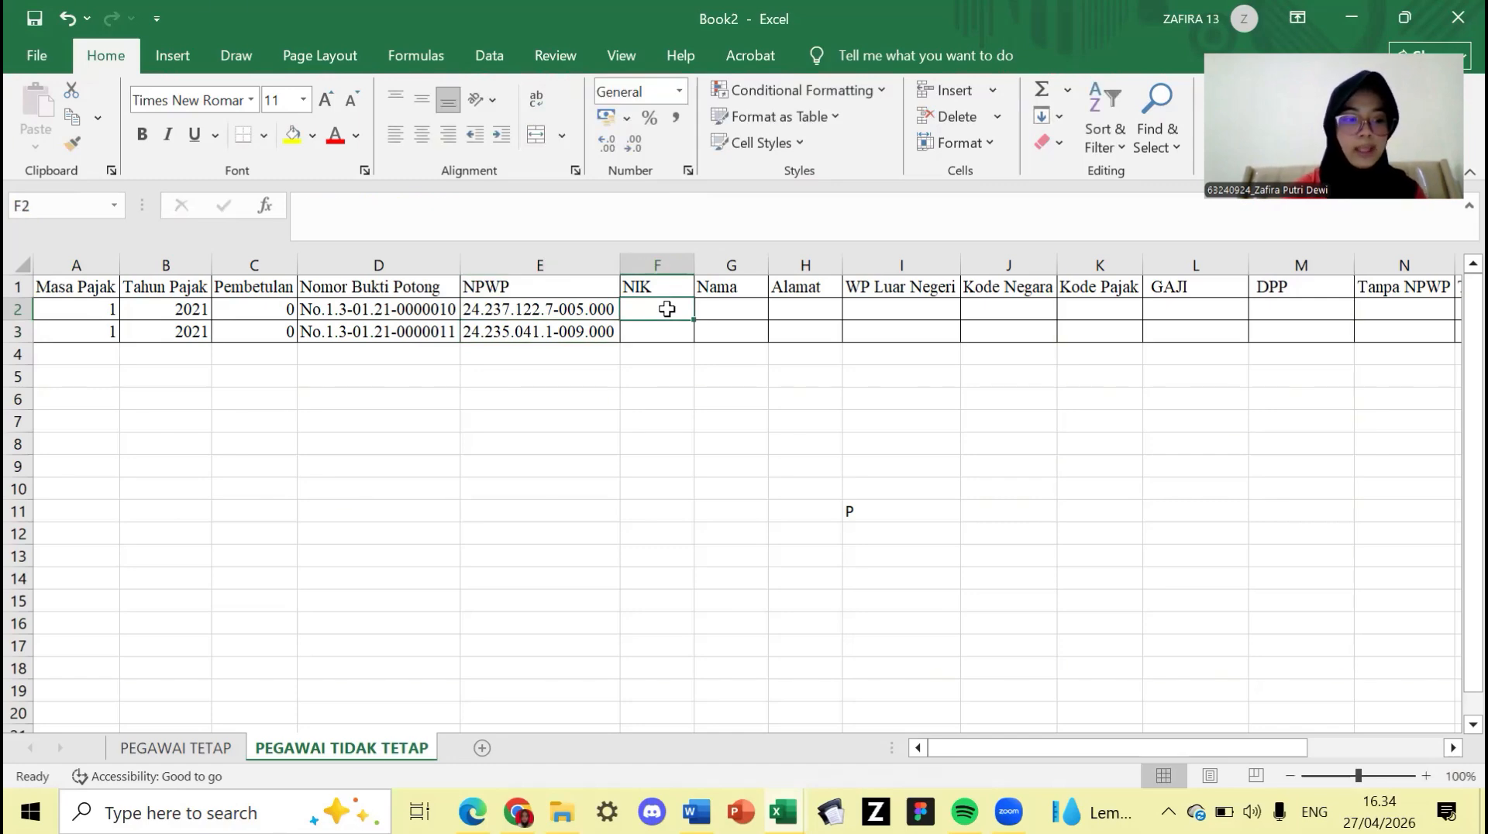
- Type each employee's NIK identity number into F2 and F3
{"action": "type", "text": "3"}
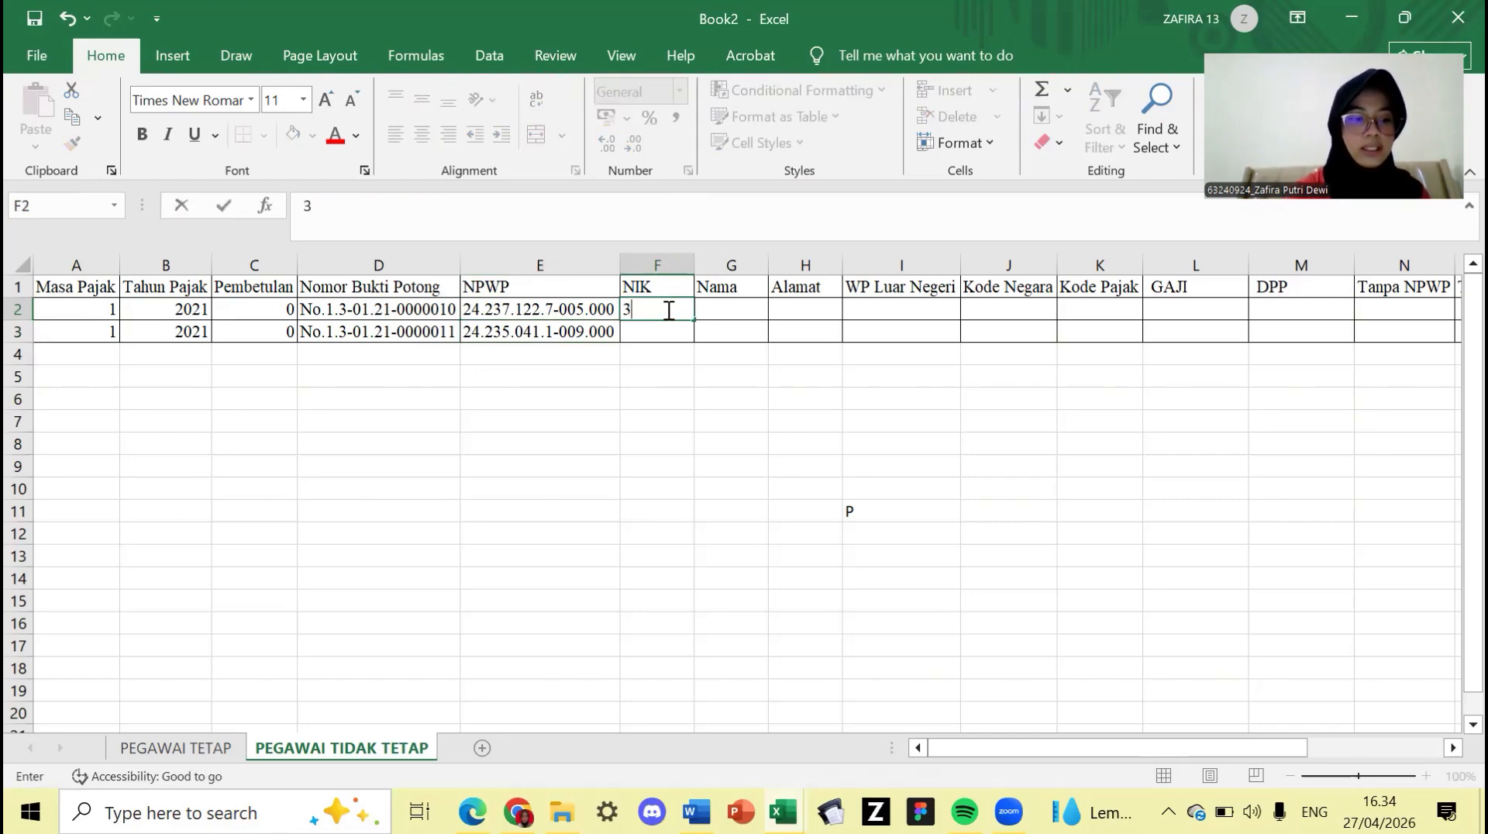
{"action": "type", "text": "2760"}
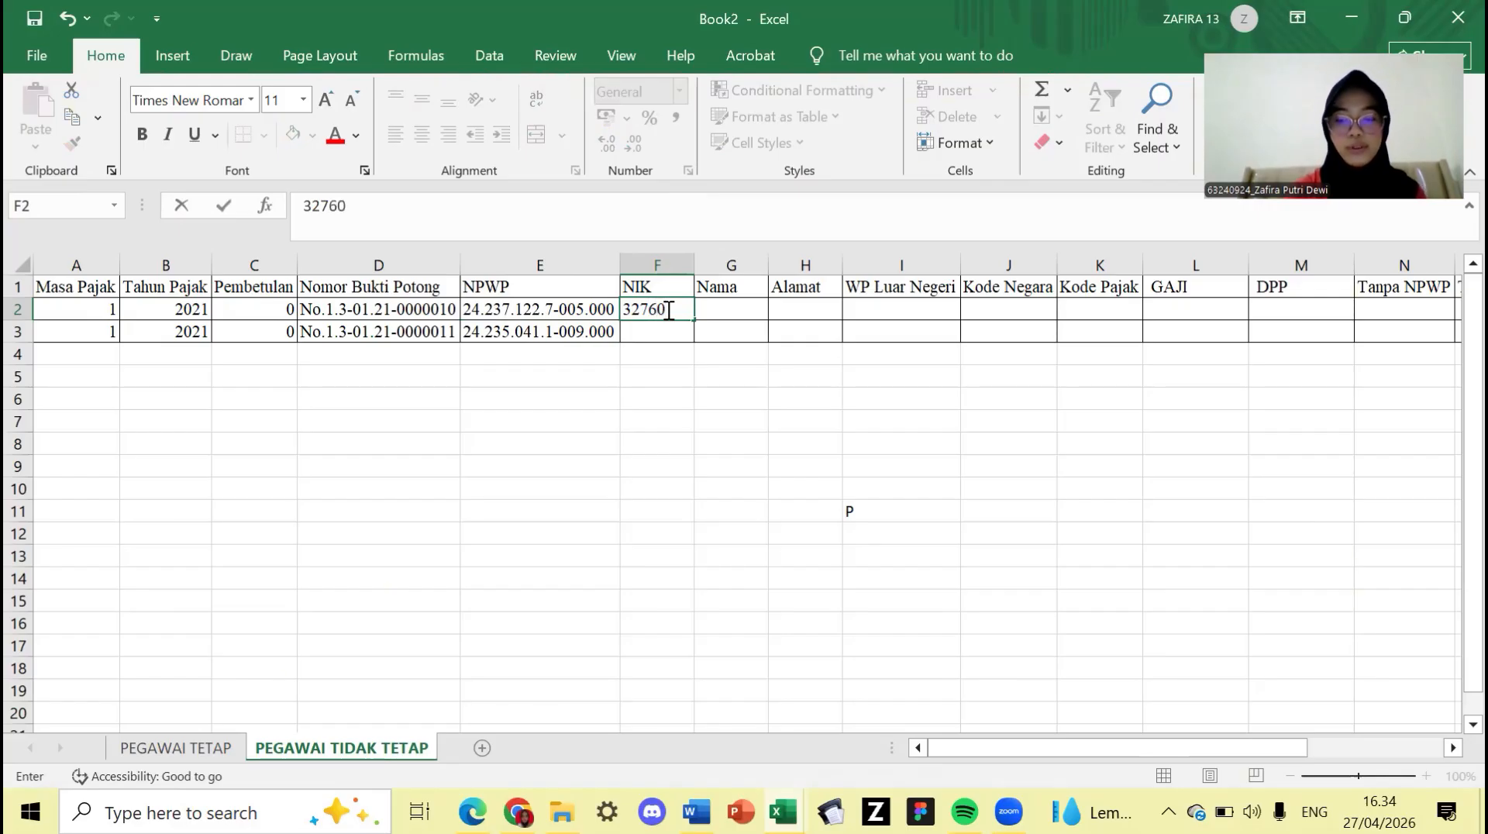
{"action": "key", "text": "Return"}
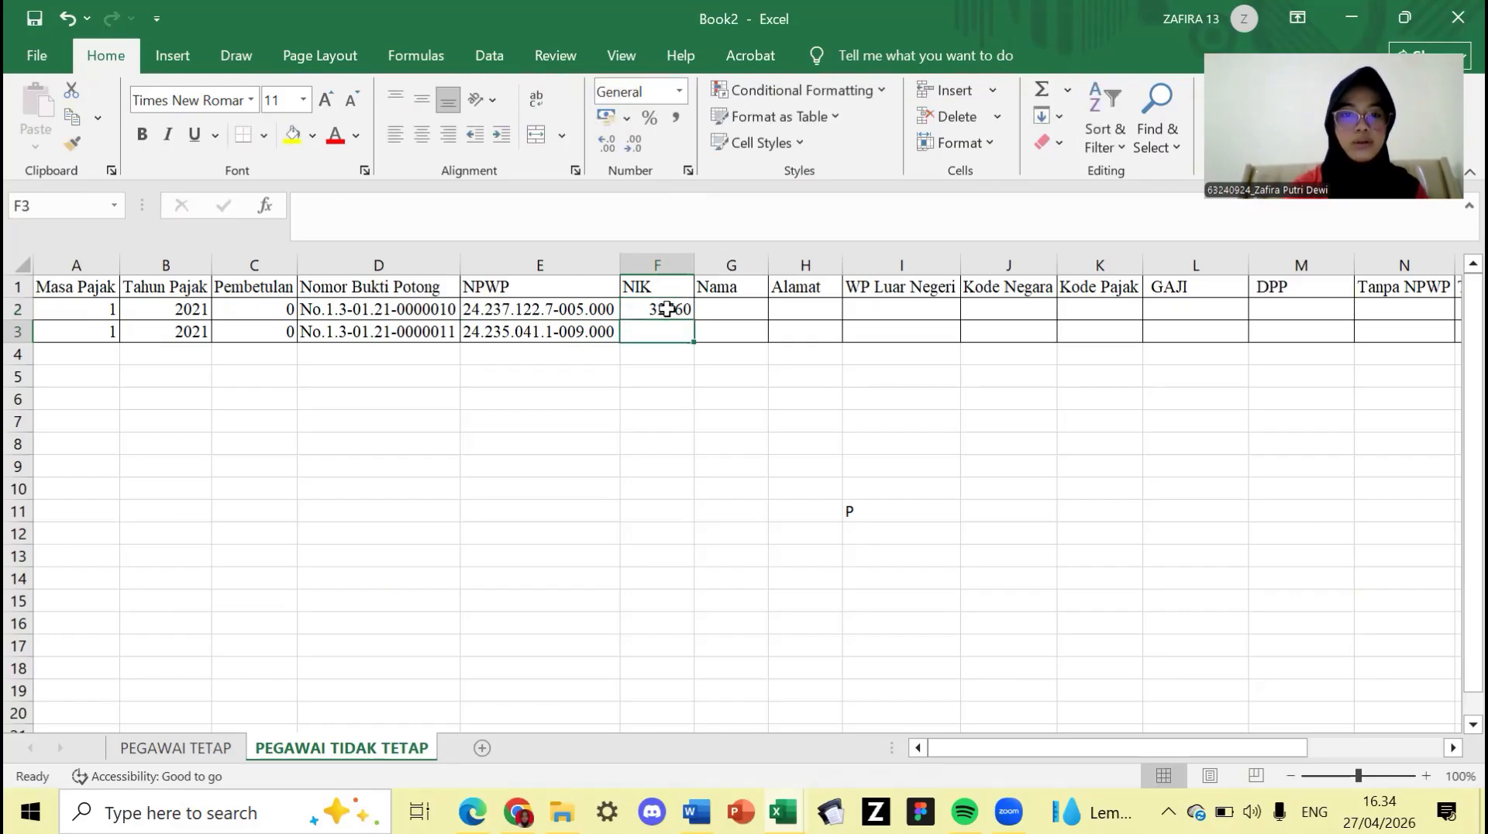
{"action": "type", "text": "12345"}
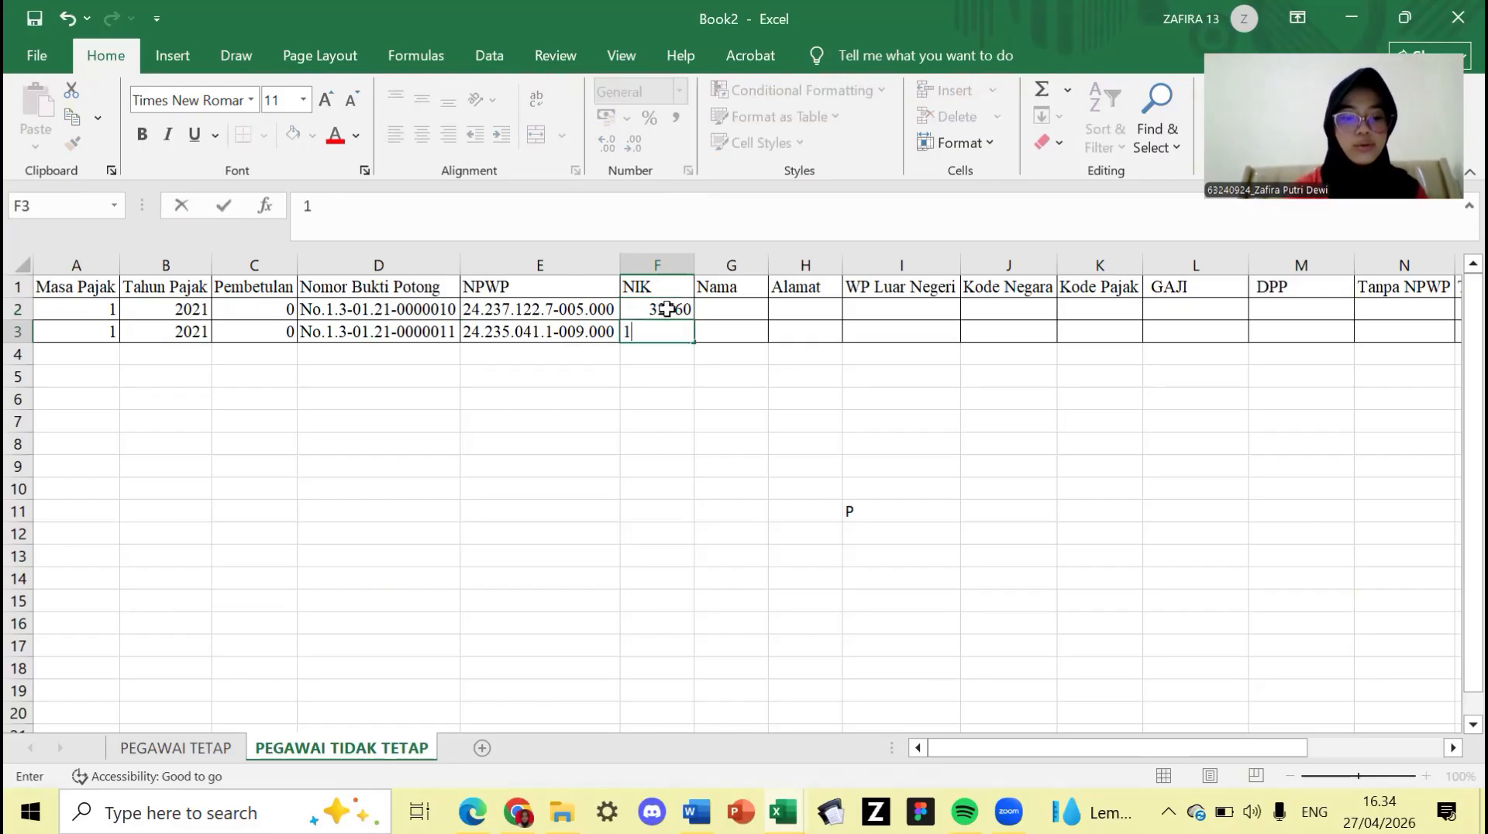
{"action": "left_click", "coordinate": [749, 313]}
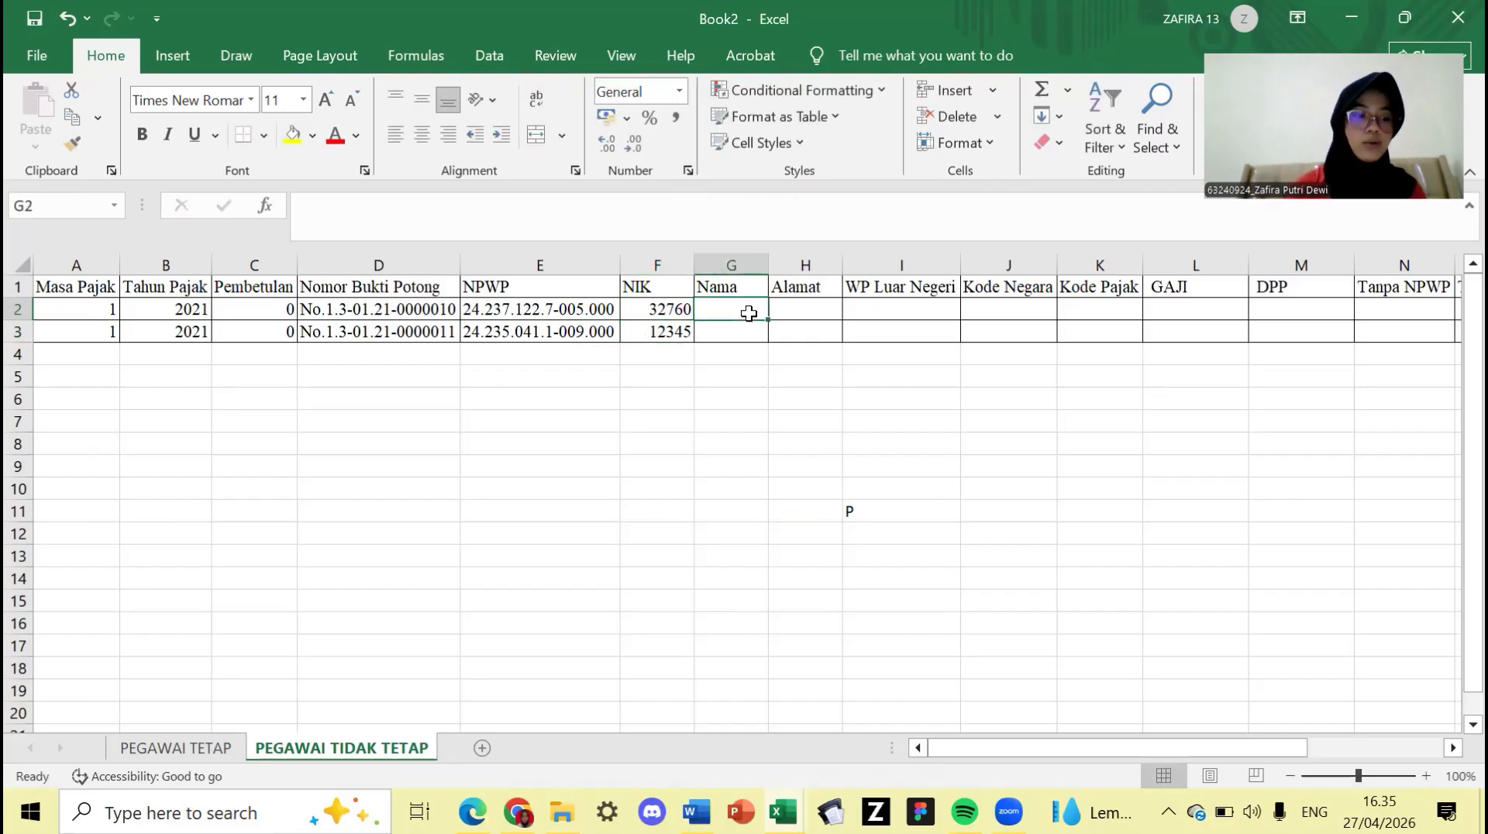
- Enter both employees' names in G2:G3 and Depok as the address in H2:H3
{"action": "type", "text": "Wi"}
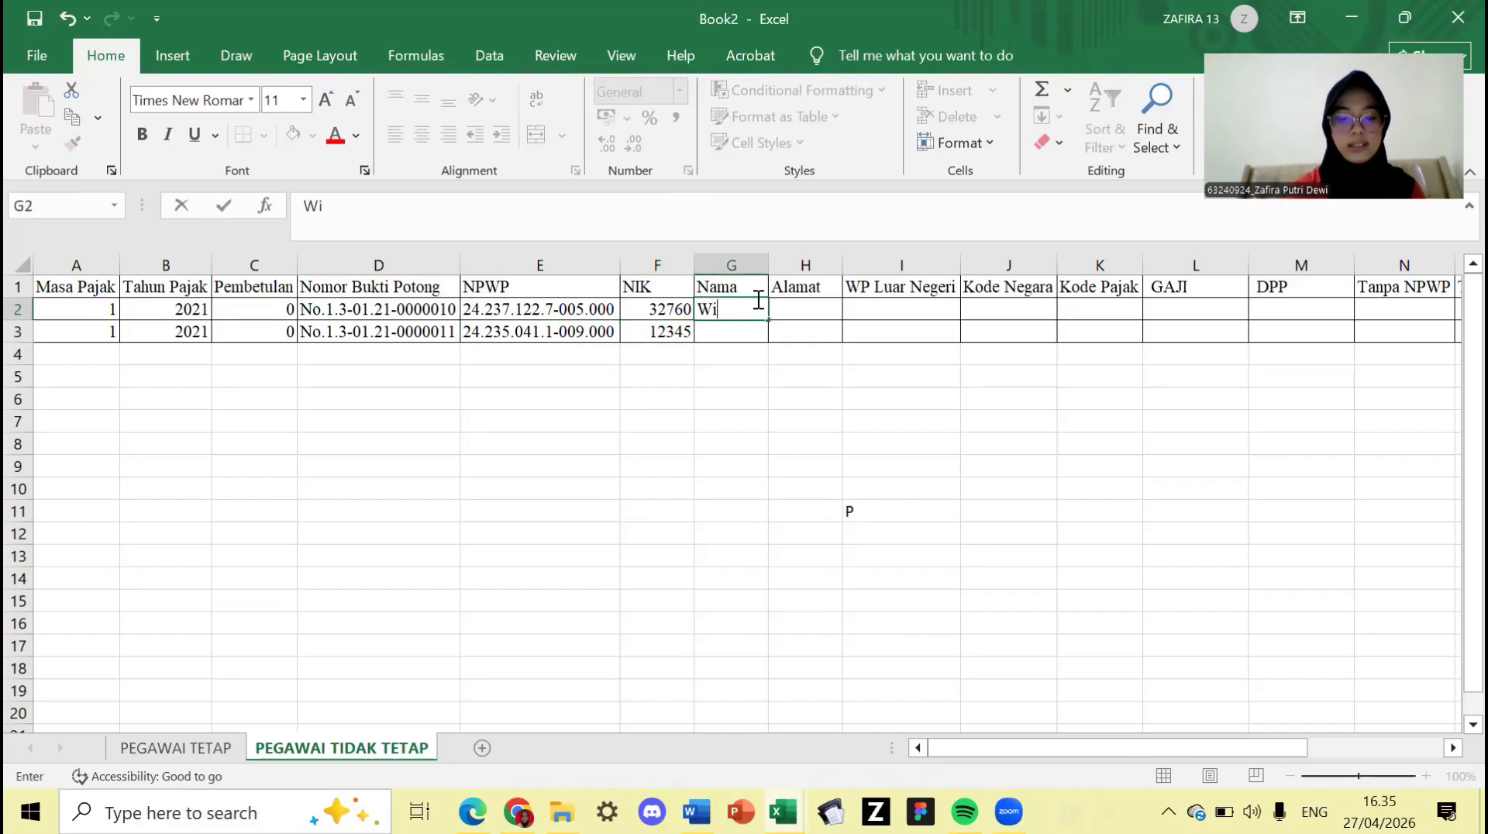
{"action": "type", "text": "tan"}
{"action": "key", "text": "Return"}
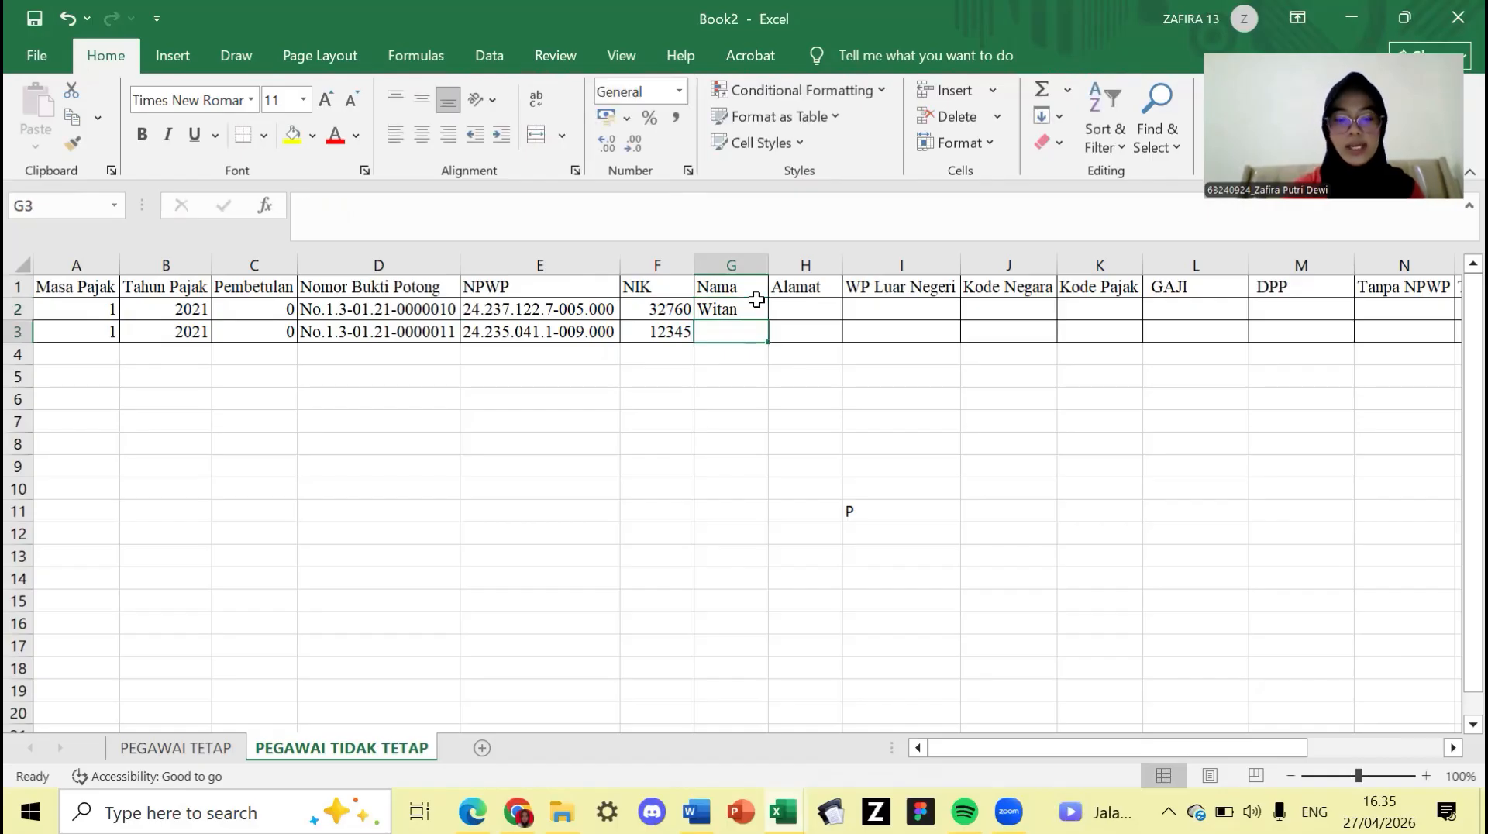
{"action": "type", "text": "Fahmi"}
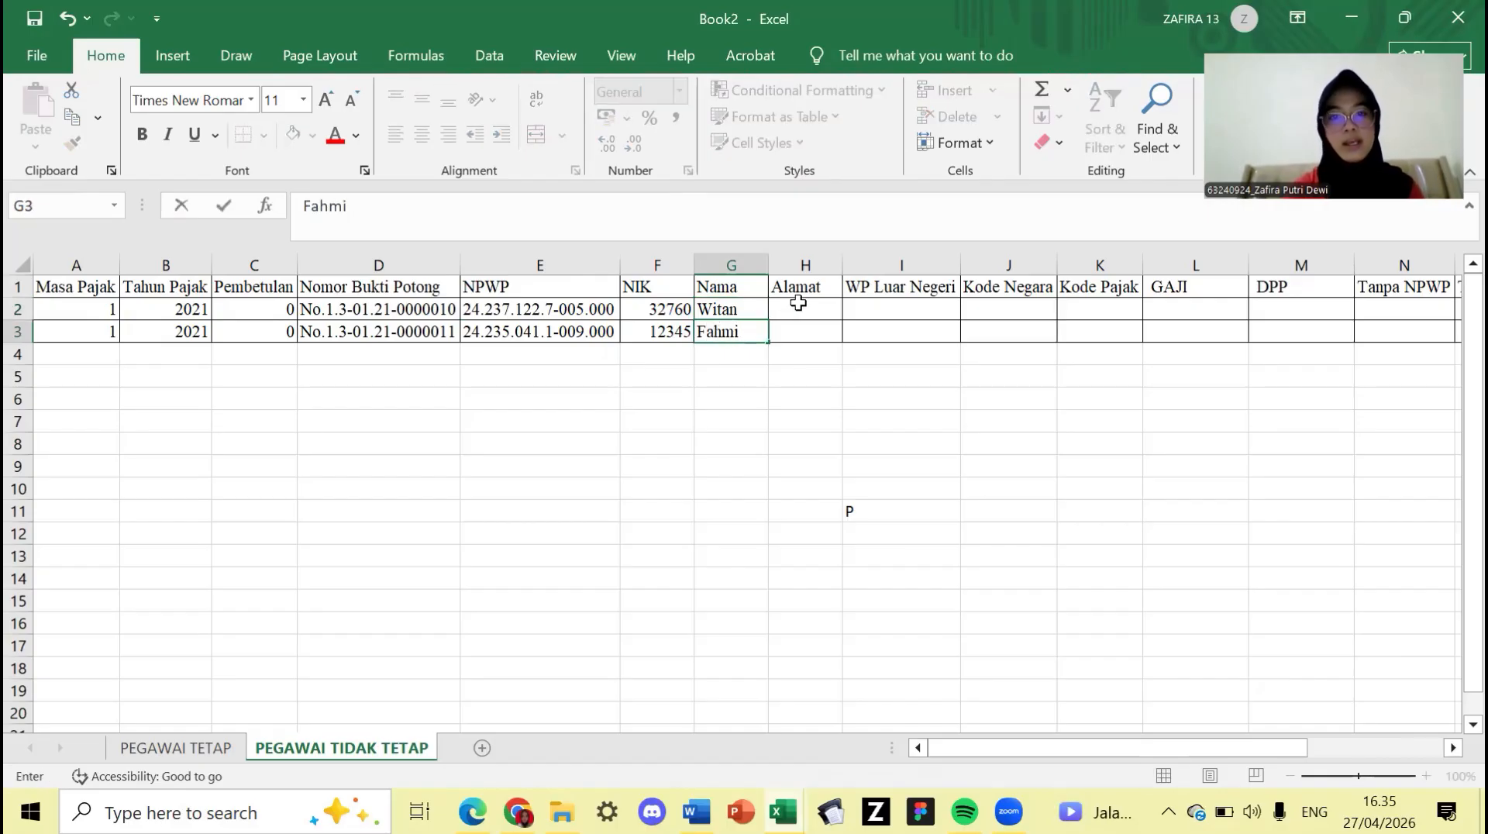
{"action": "left_click", "coordinate": [817, 304]}
{"action": "type", "text": "Depok"}
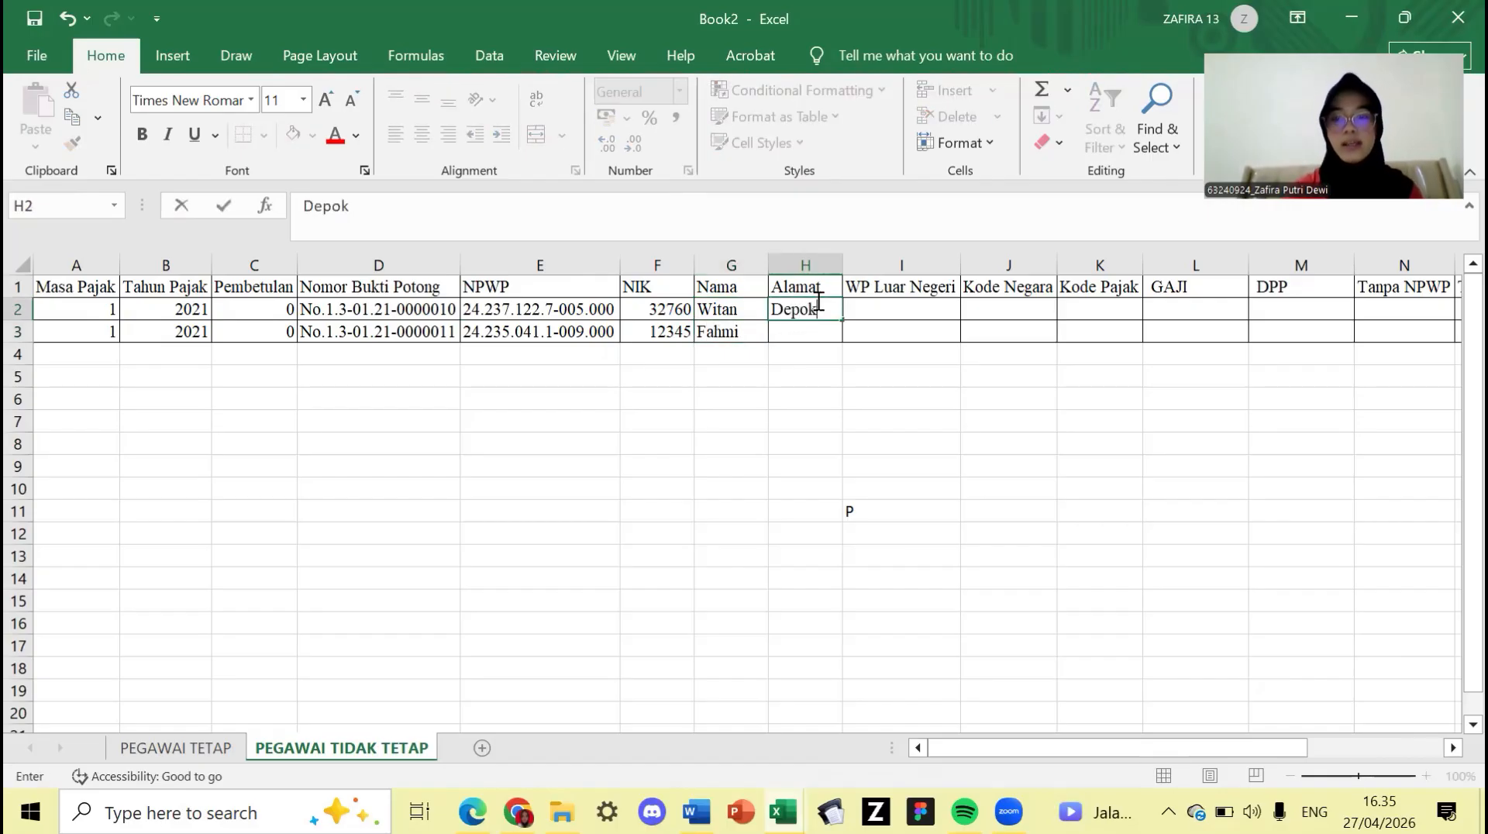
{"action": "key", "text": "Return"}
{"action": "type", "text": "Depok"}
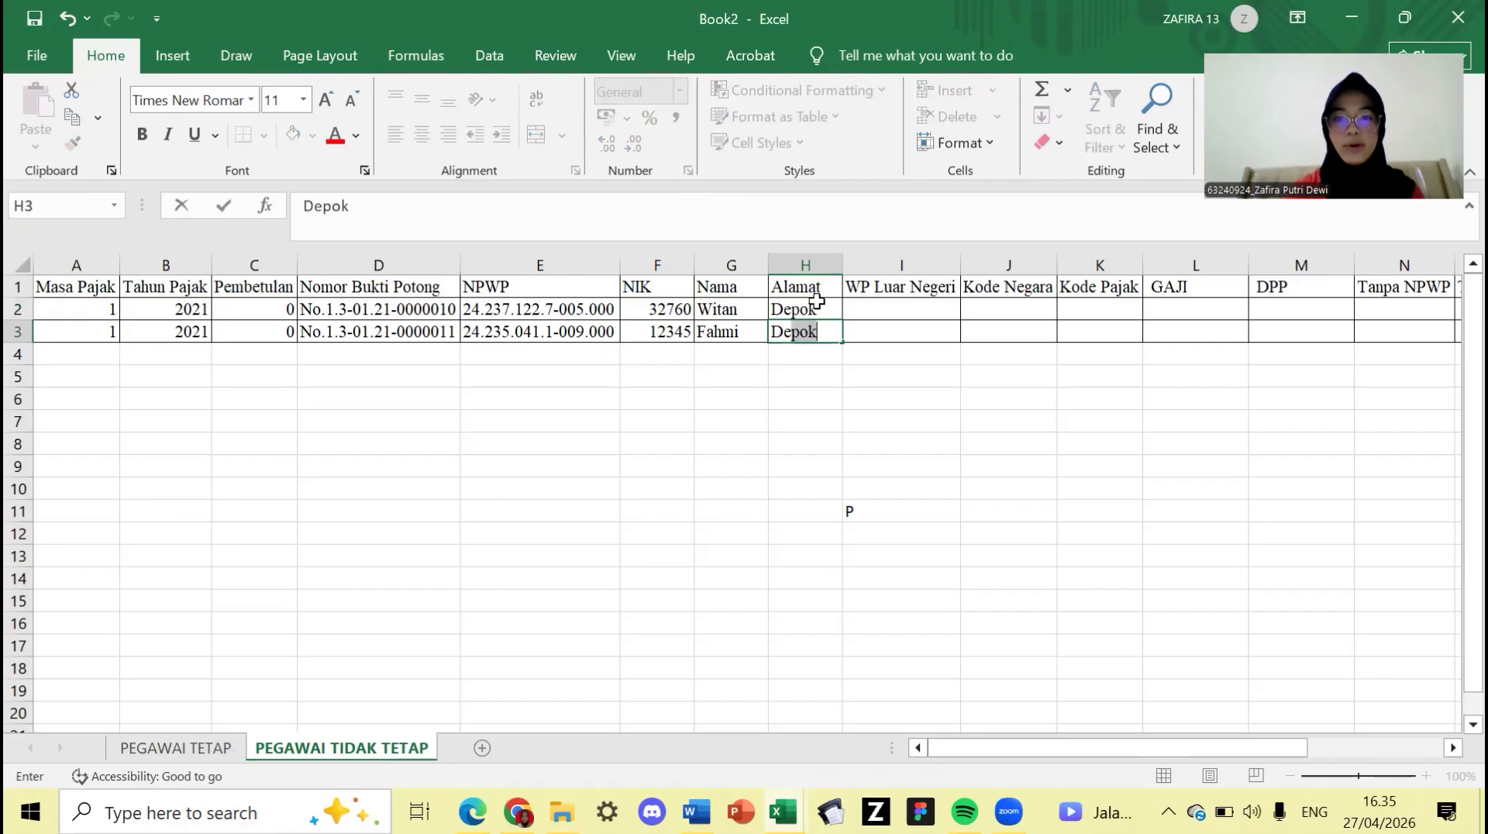
{"action": "left_click", "coordinate": [883, 308]}
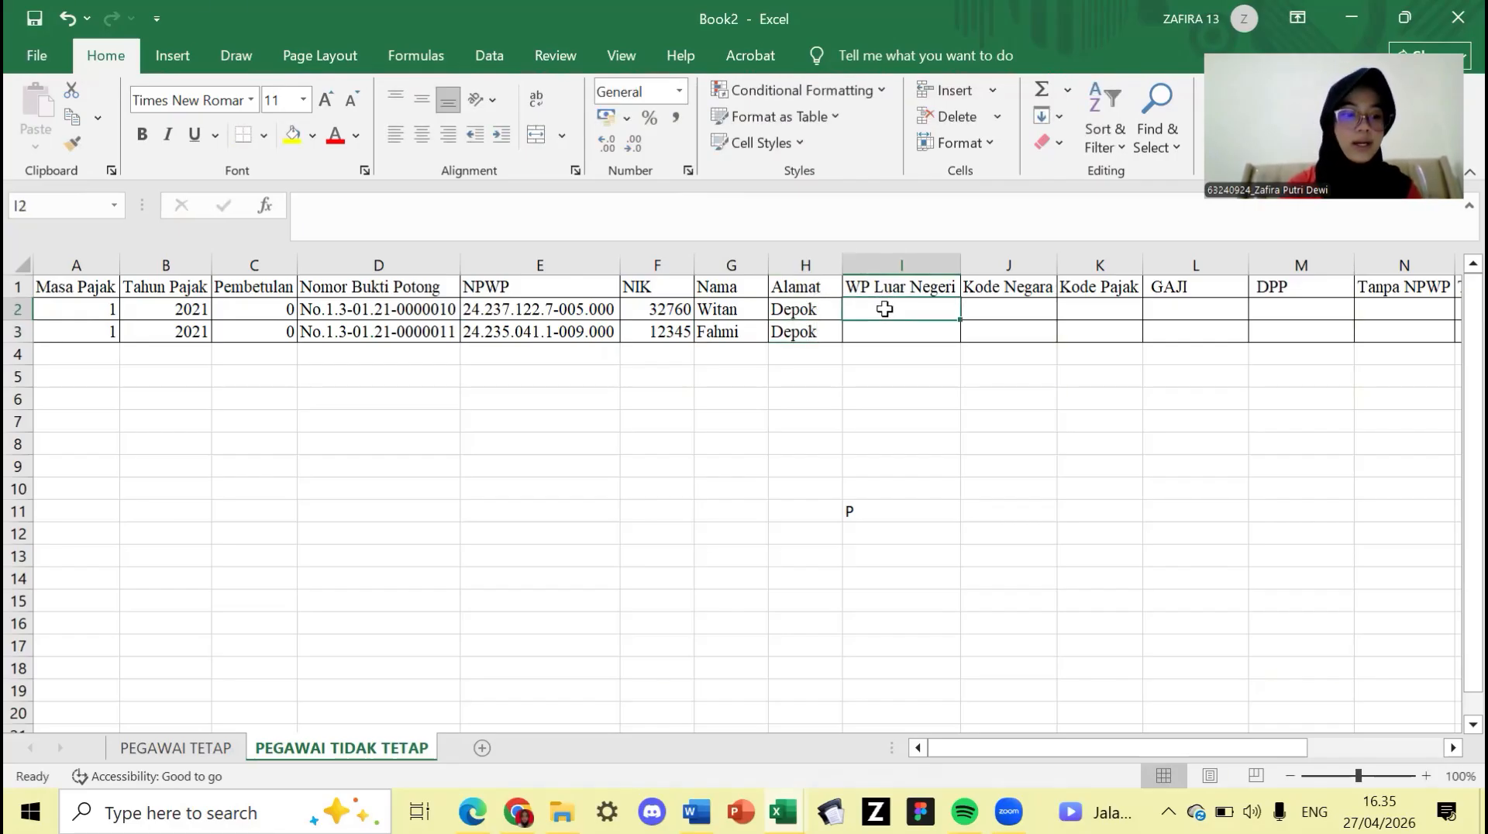
- Mark both rows as N under WP Luar Negeri
{"action": "type", "text": "N"}
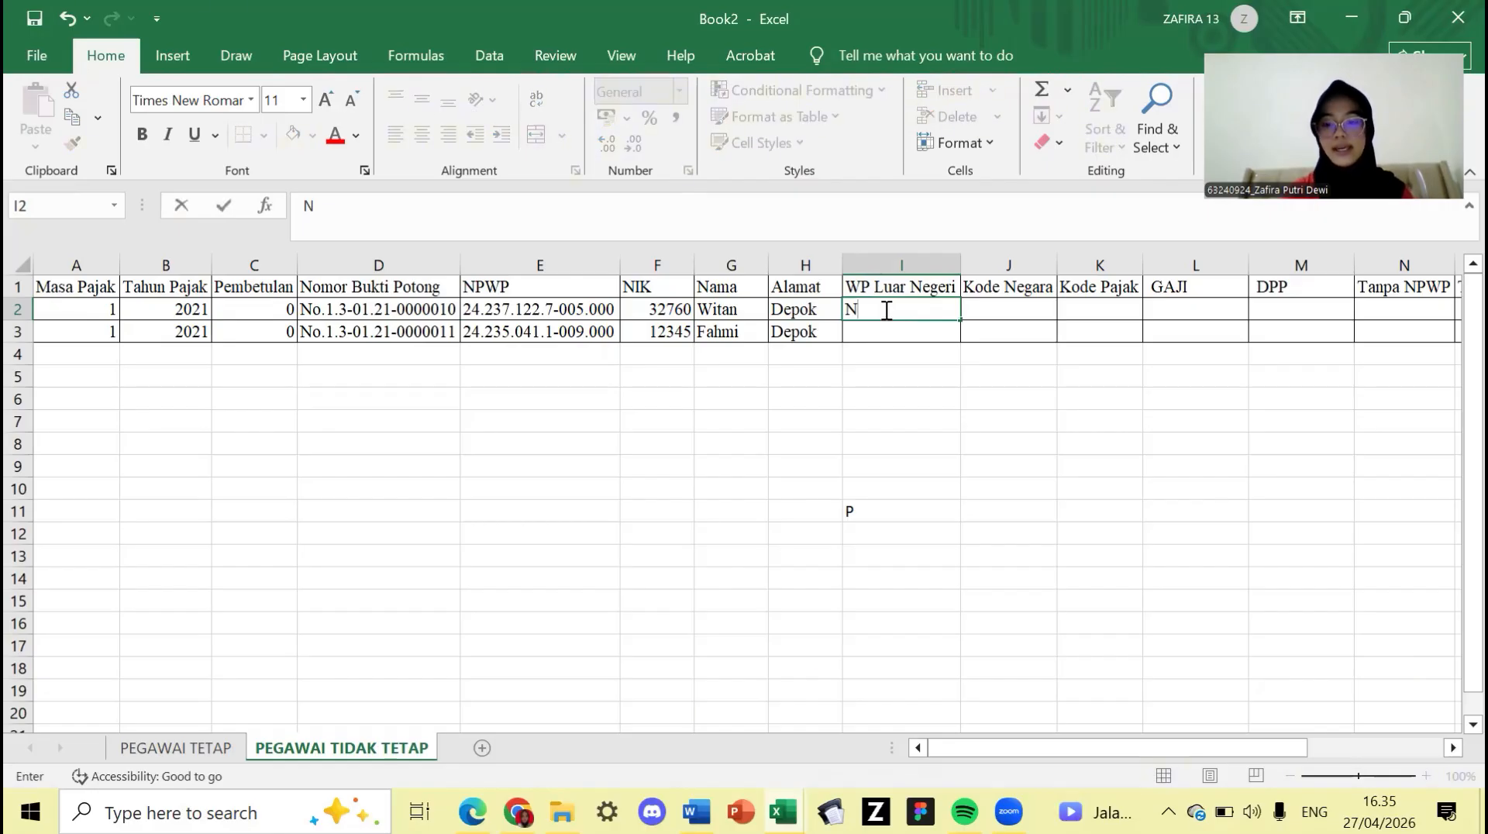
{"action": "key", "text": "Return"}
{"action": "type", "text": "N"}
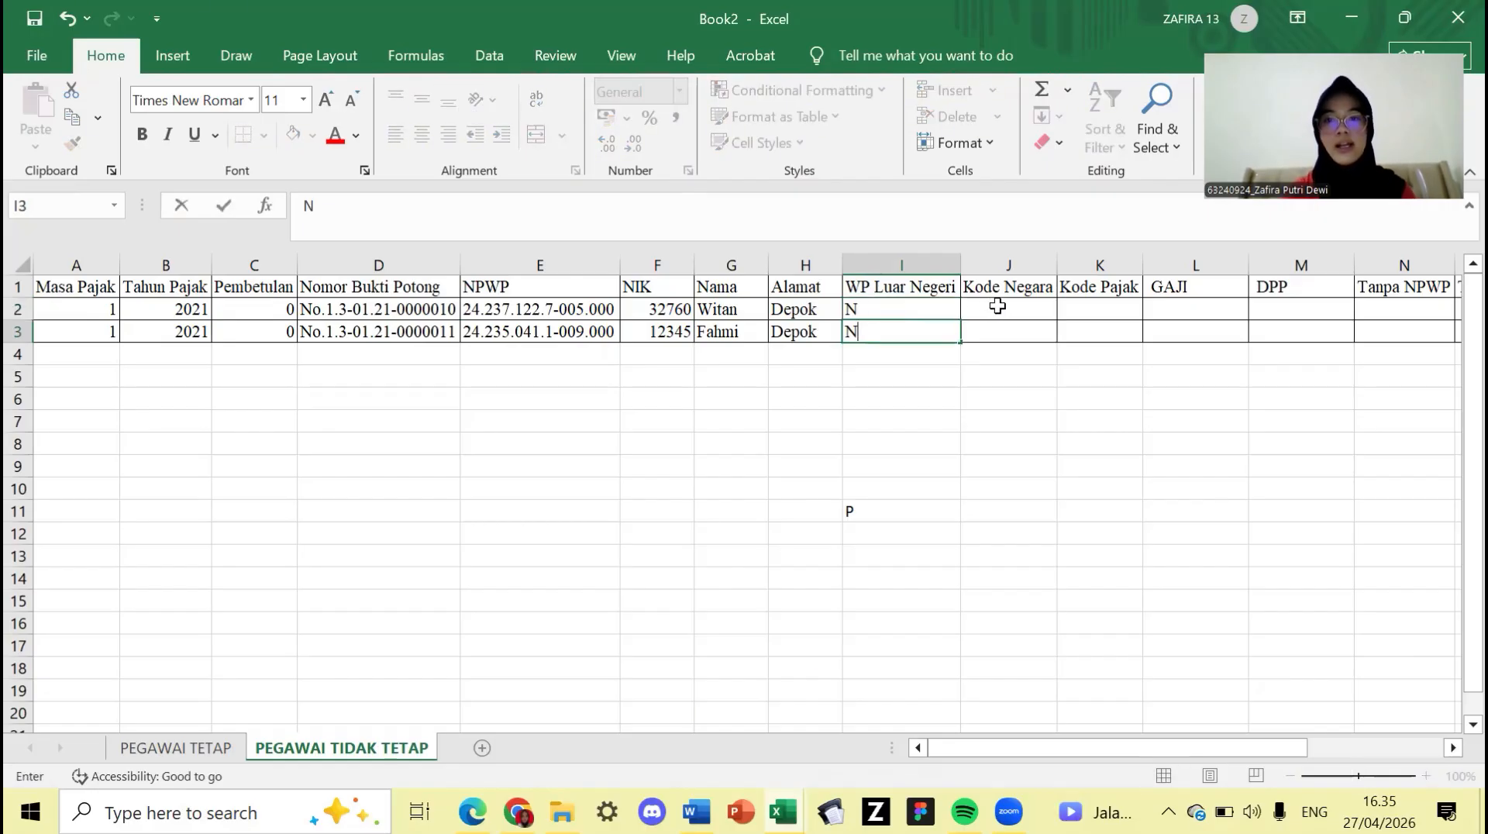
{"action": "left_click", "coordinate": [982, 309]}
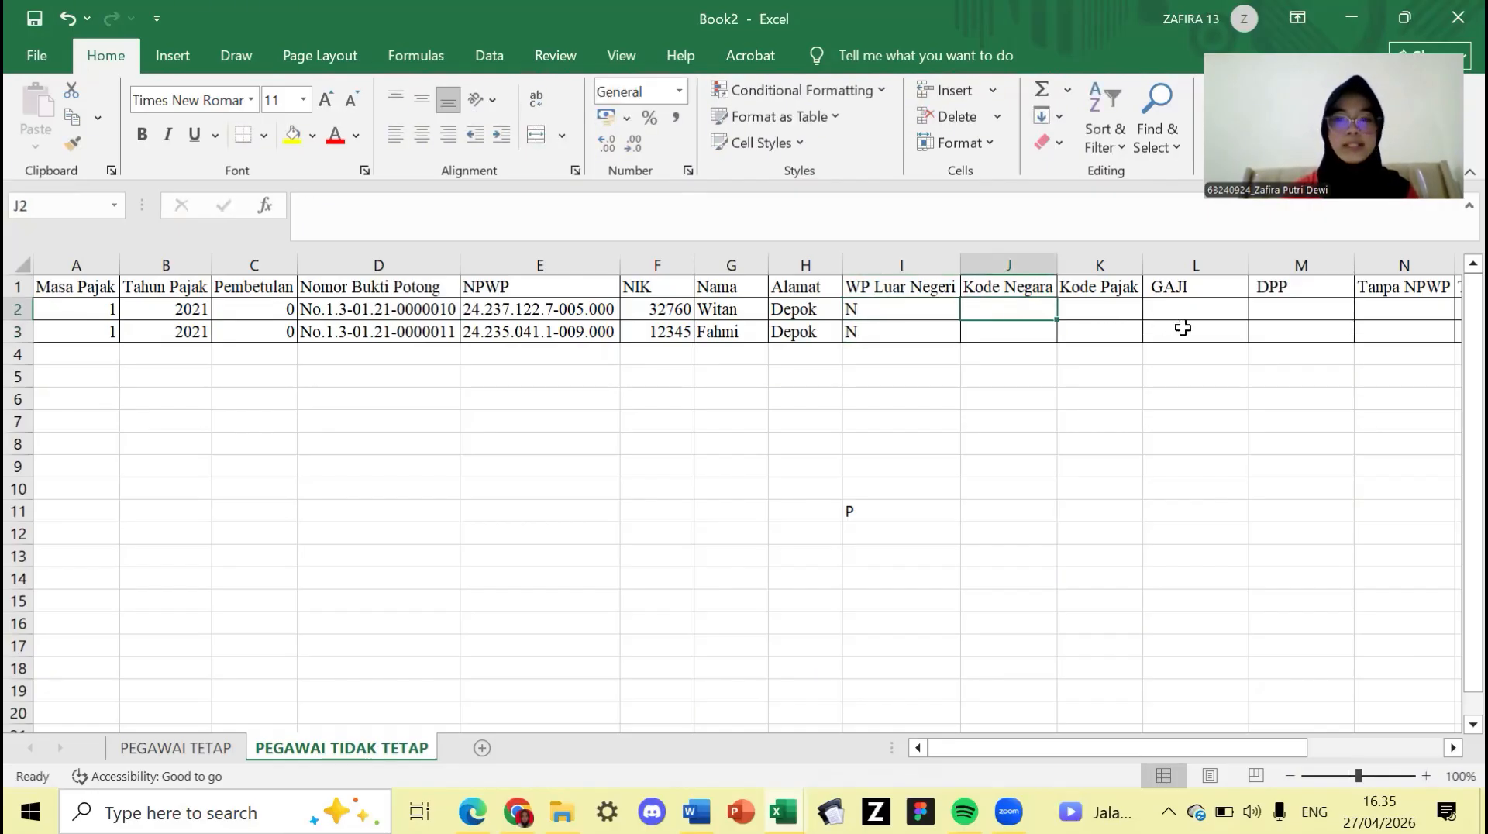
{"action": "scroll", "coordinate": [1224, 353], "scroll_direction": "right", "scroll_amount": 2}
{"action": "scroll", "coordinate": [1224, 354], "scroll_direction": "right", "scroll_amount": 1}
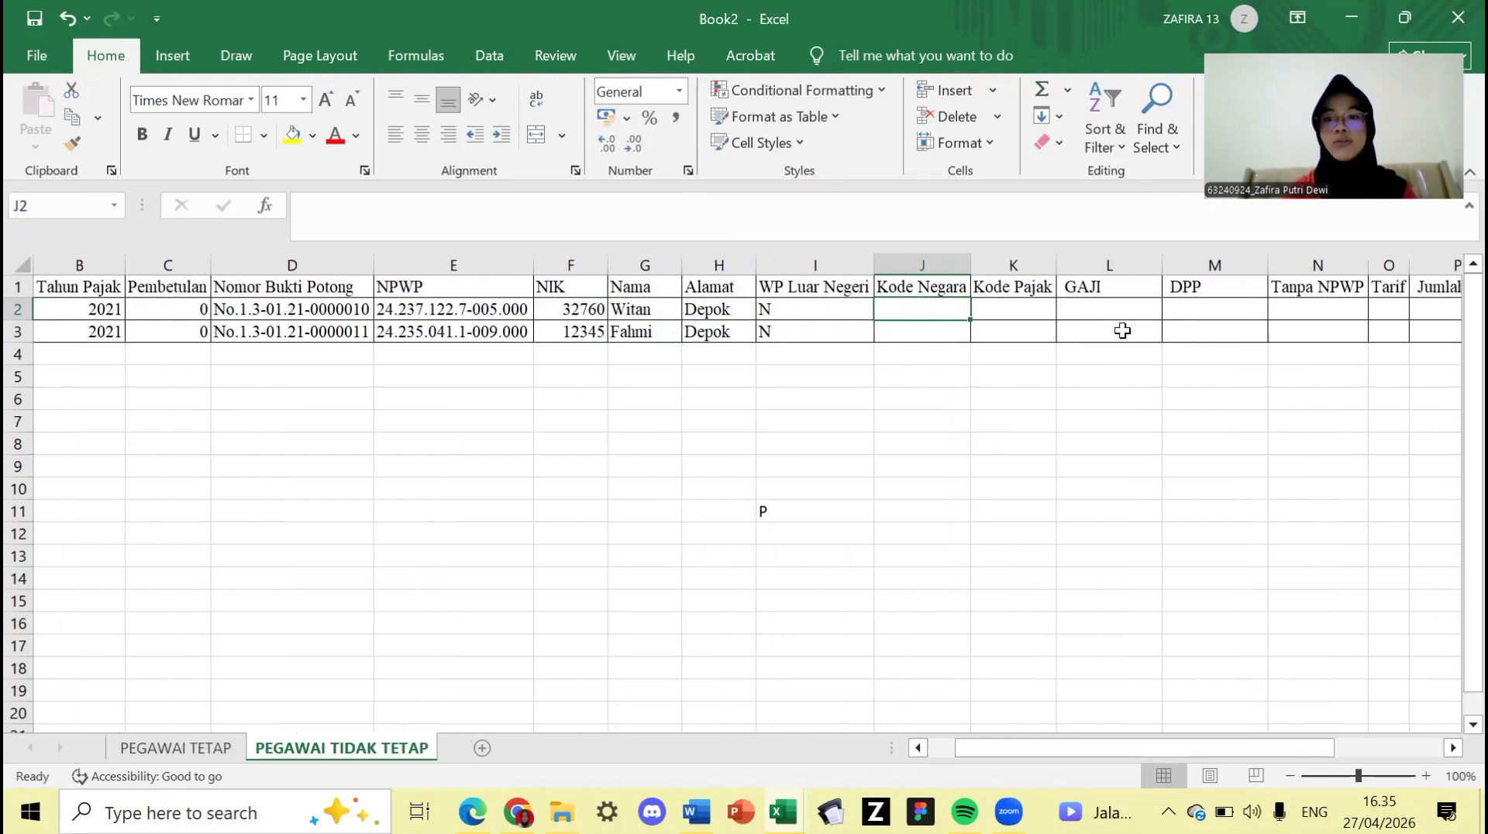
- Enter GAJI of 7.000.000 in L2 and 1000000 in L3
{"action": "left_click", "coordinate": [1119, 312]}
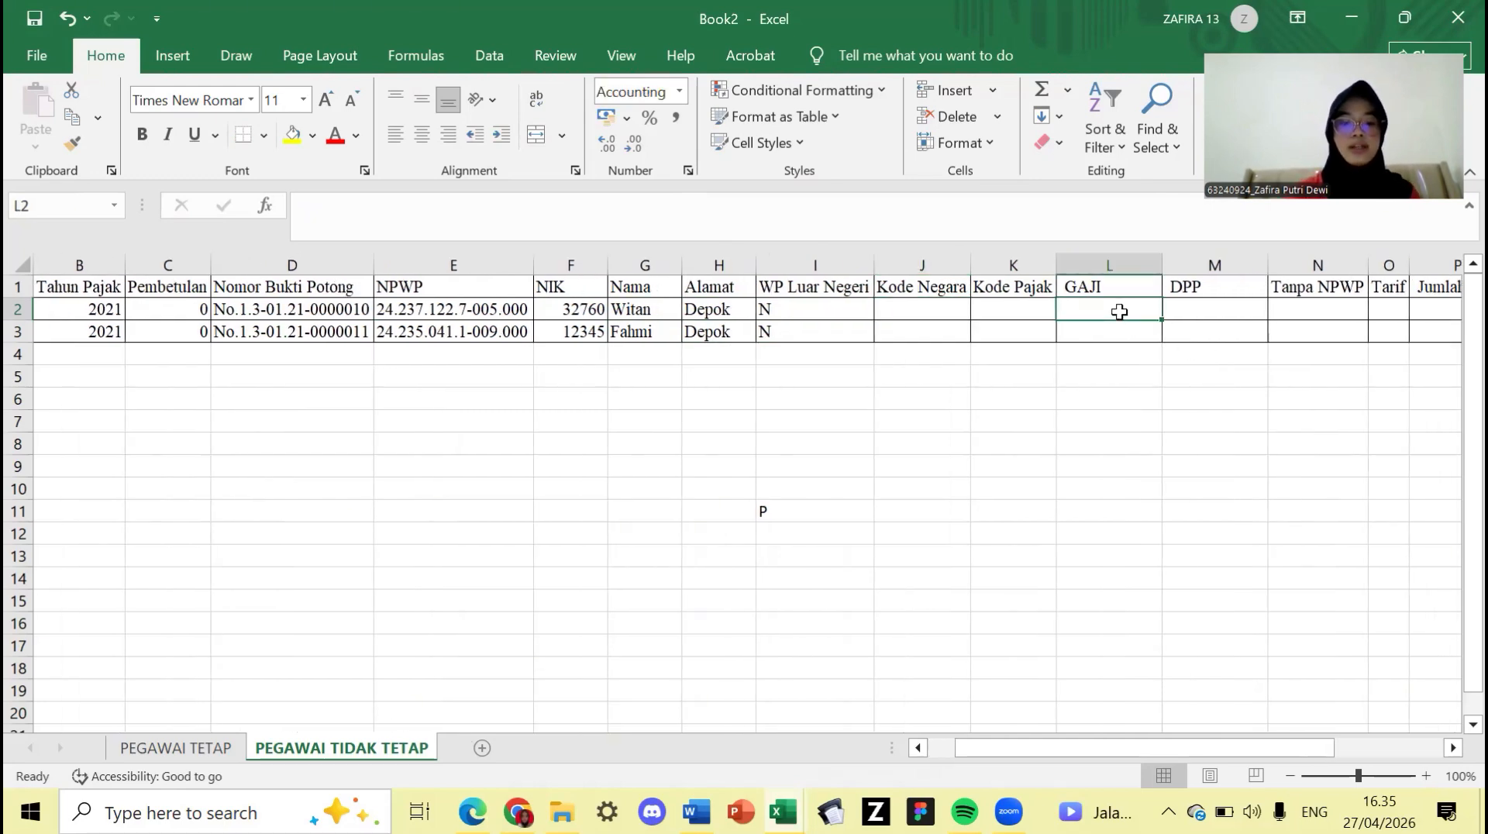
{"action": "type", "text": "7.0"}
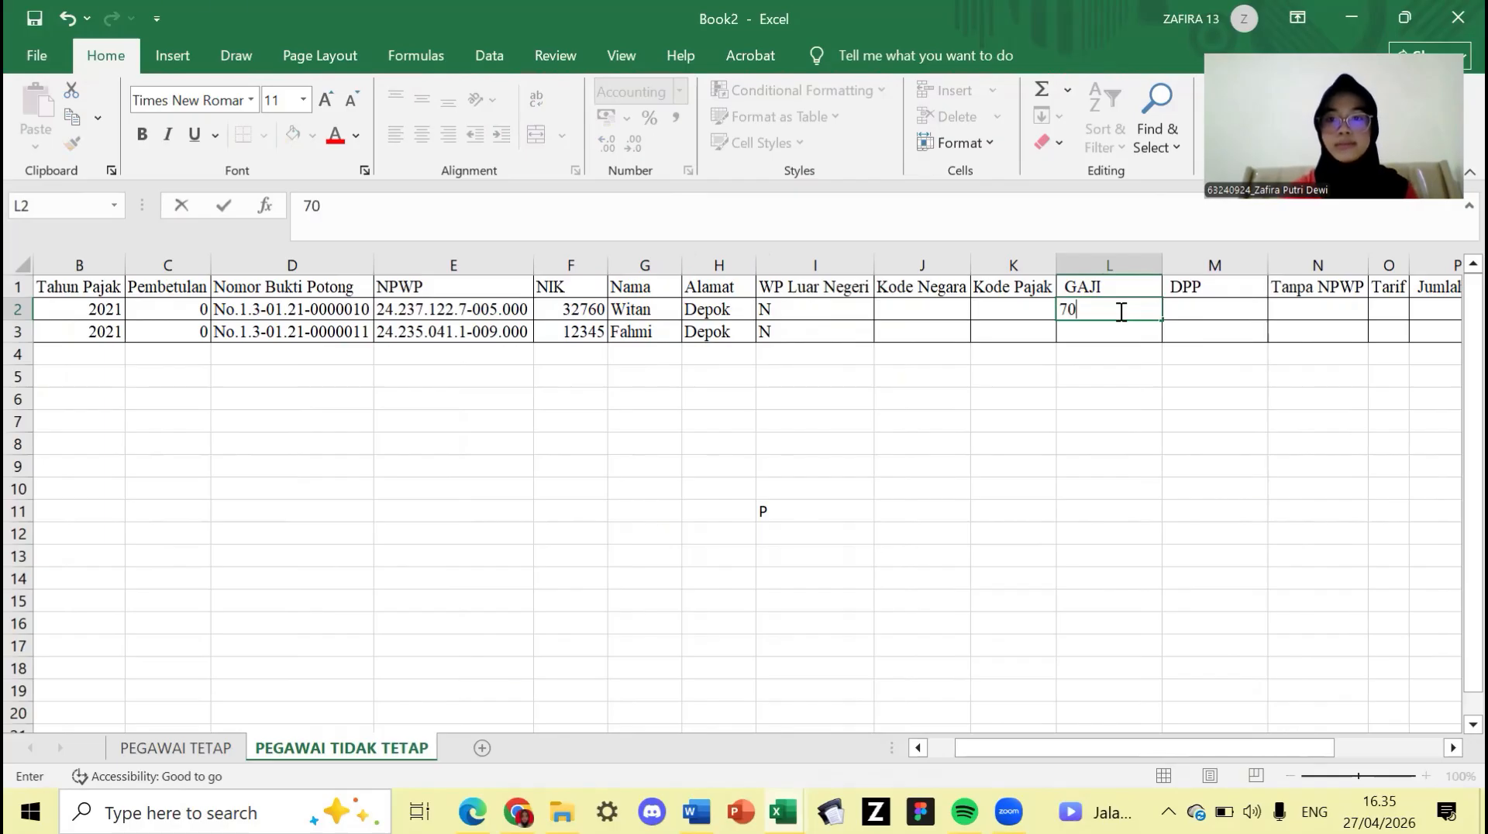
{"action": "type", "text": "00.0000000"}
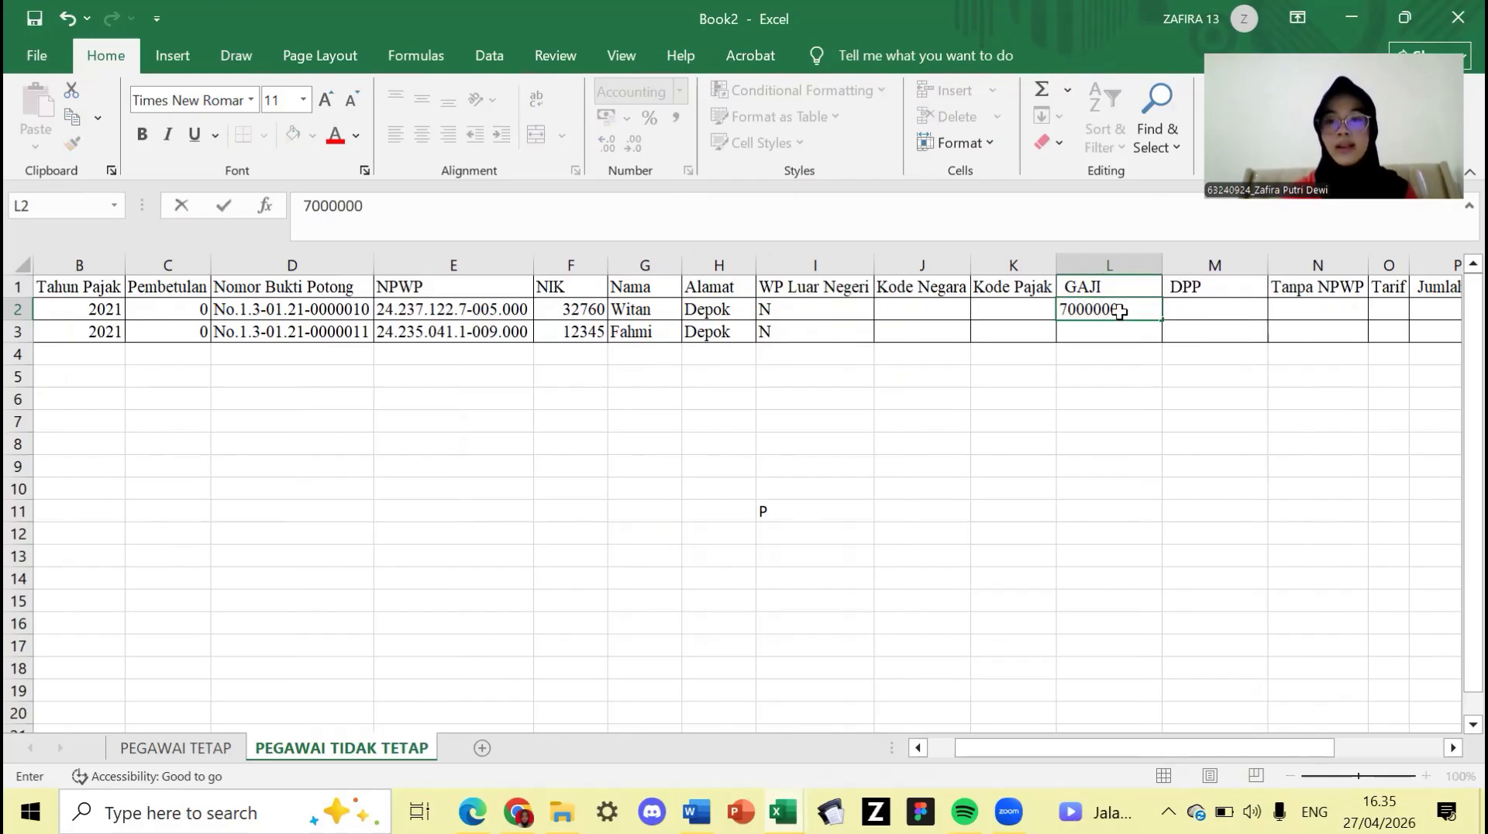
{"action": "key", "text": "Return"}
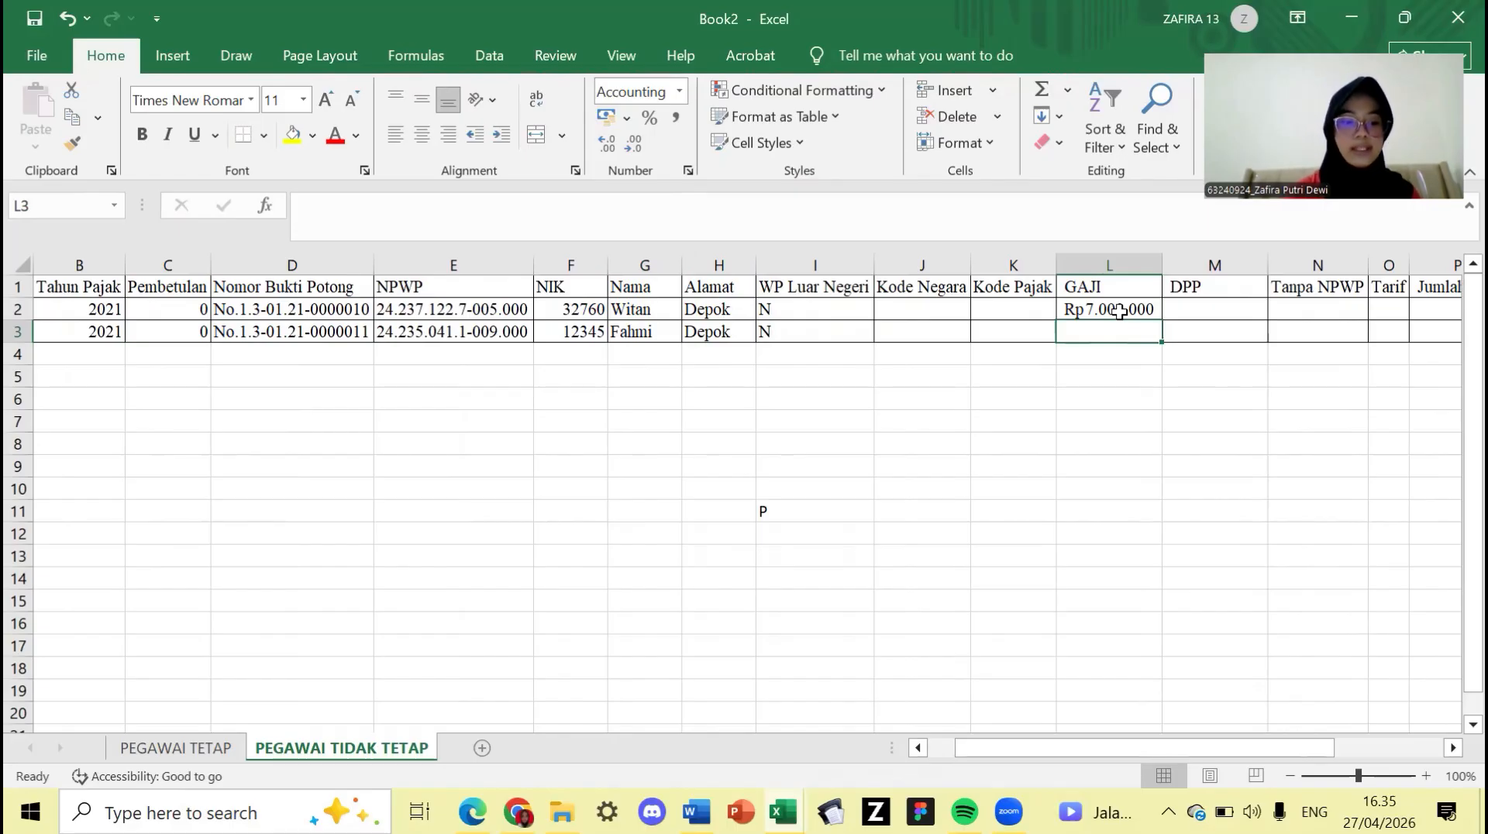
{"action": "type", "text": "100"}
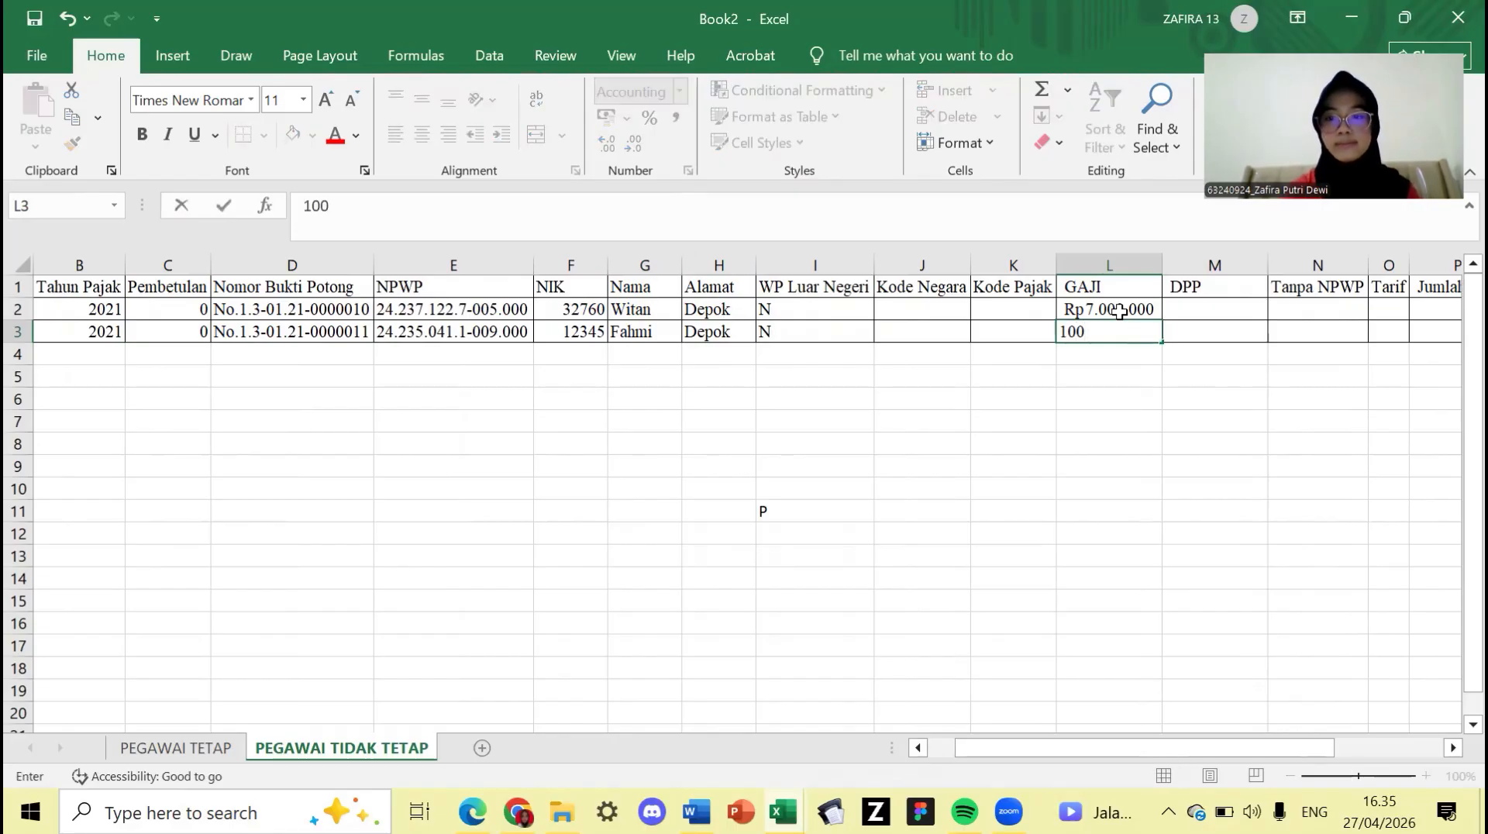
{"action": "type", "text": "0000"}
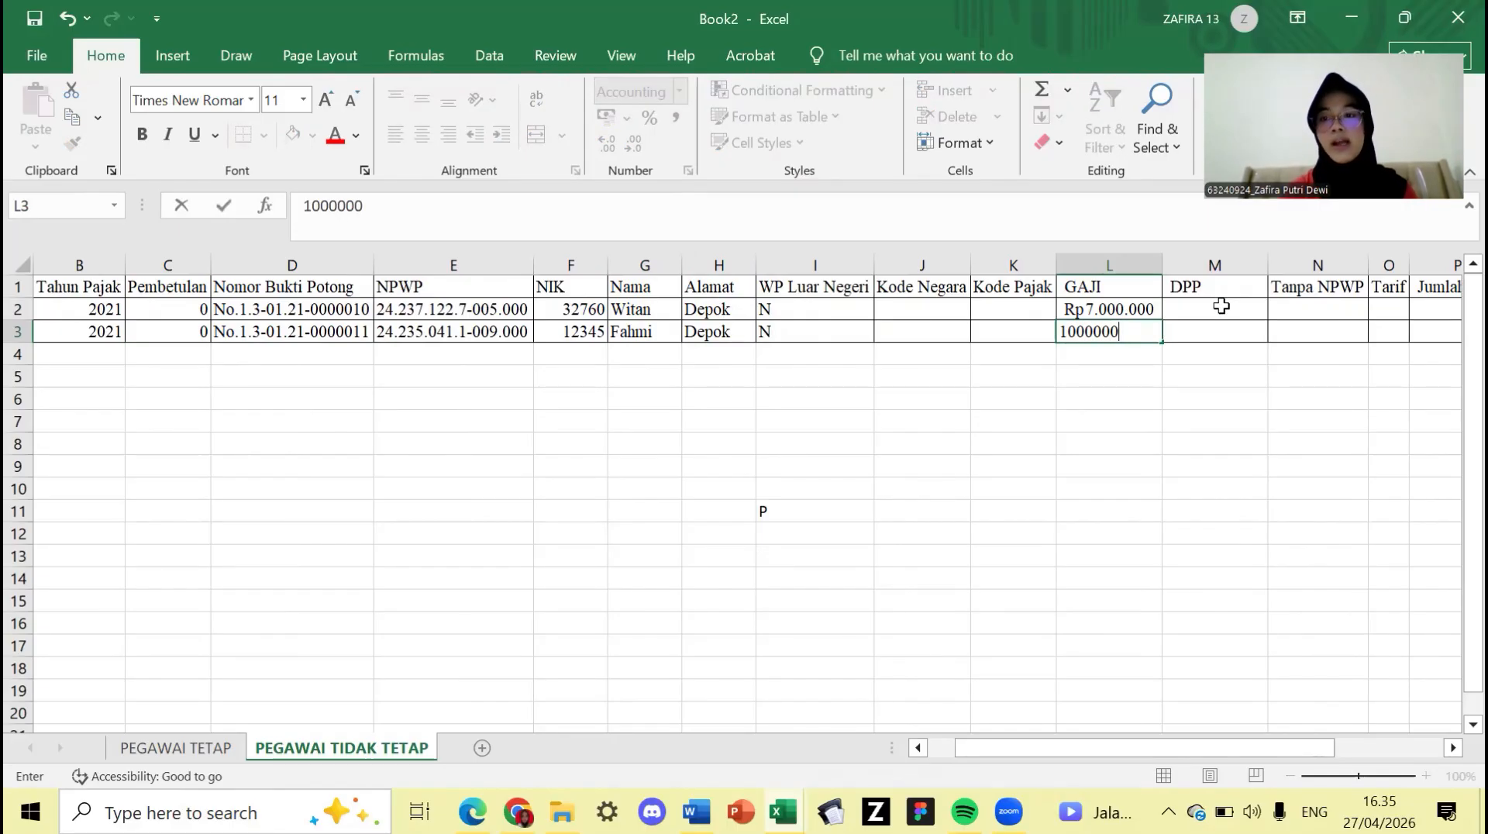
{"action": "left_click", "coordinate": [1222, 306]}
{"action": "type", "text": "="}
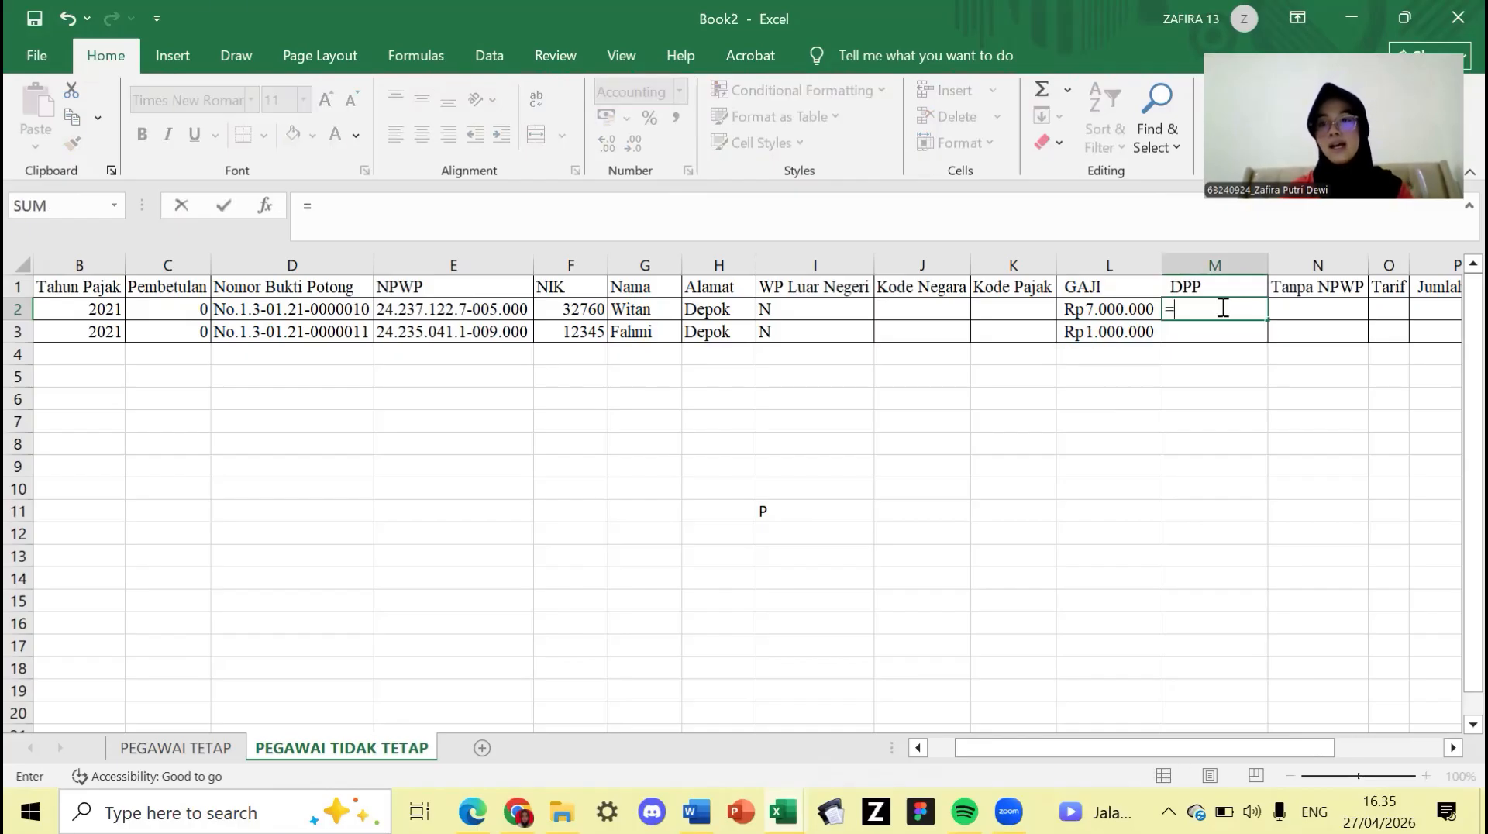
- Enter =L2*50% in M2 and fill it down to M3, giving Rp3.500.000 and Rp500.000
{"action": "left_click", "coordinate": [1142, 309]}
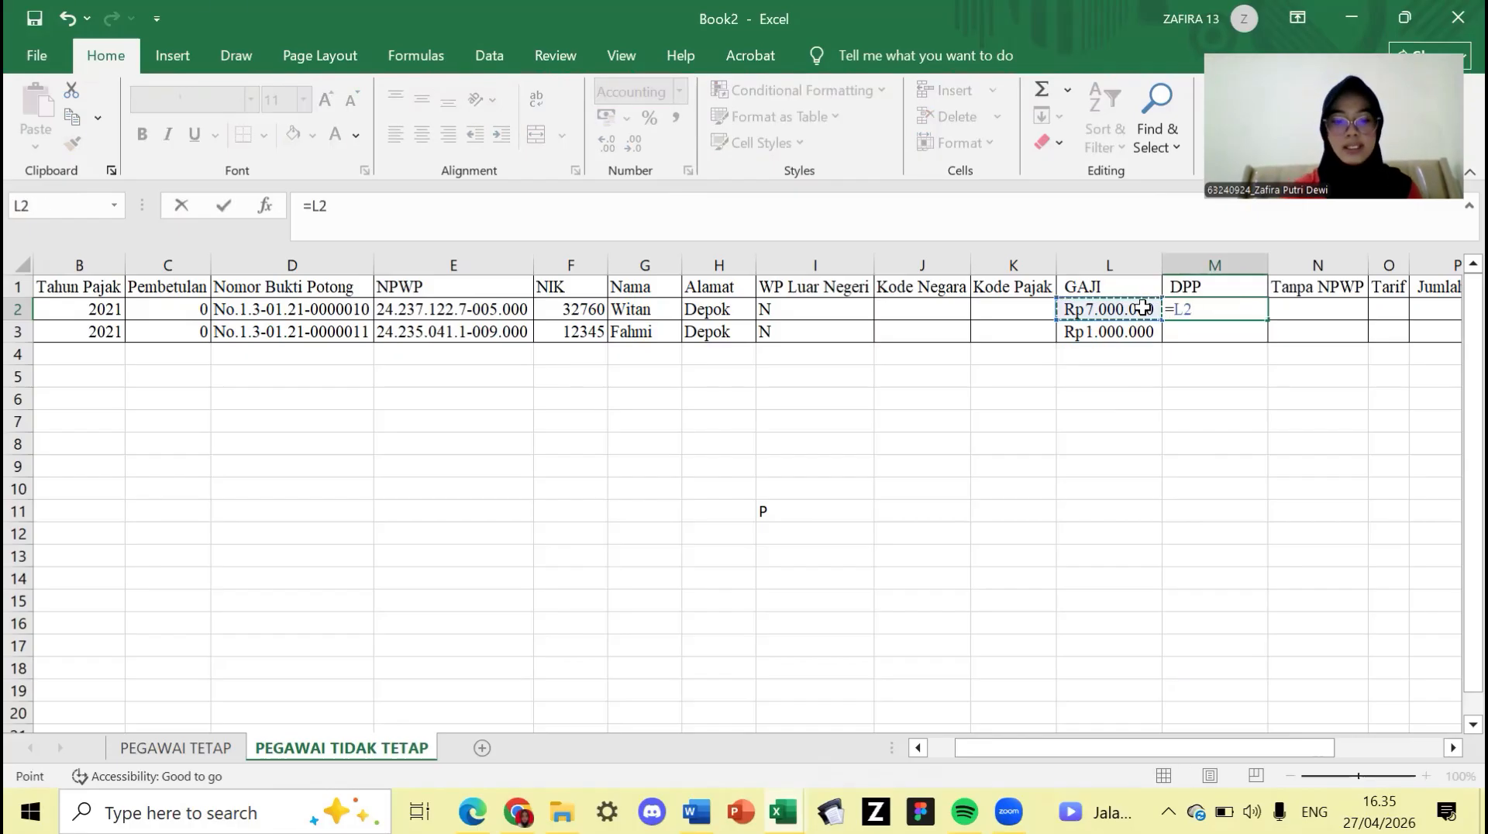
{"action": "type", "text": "*50%"}
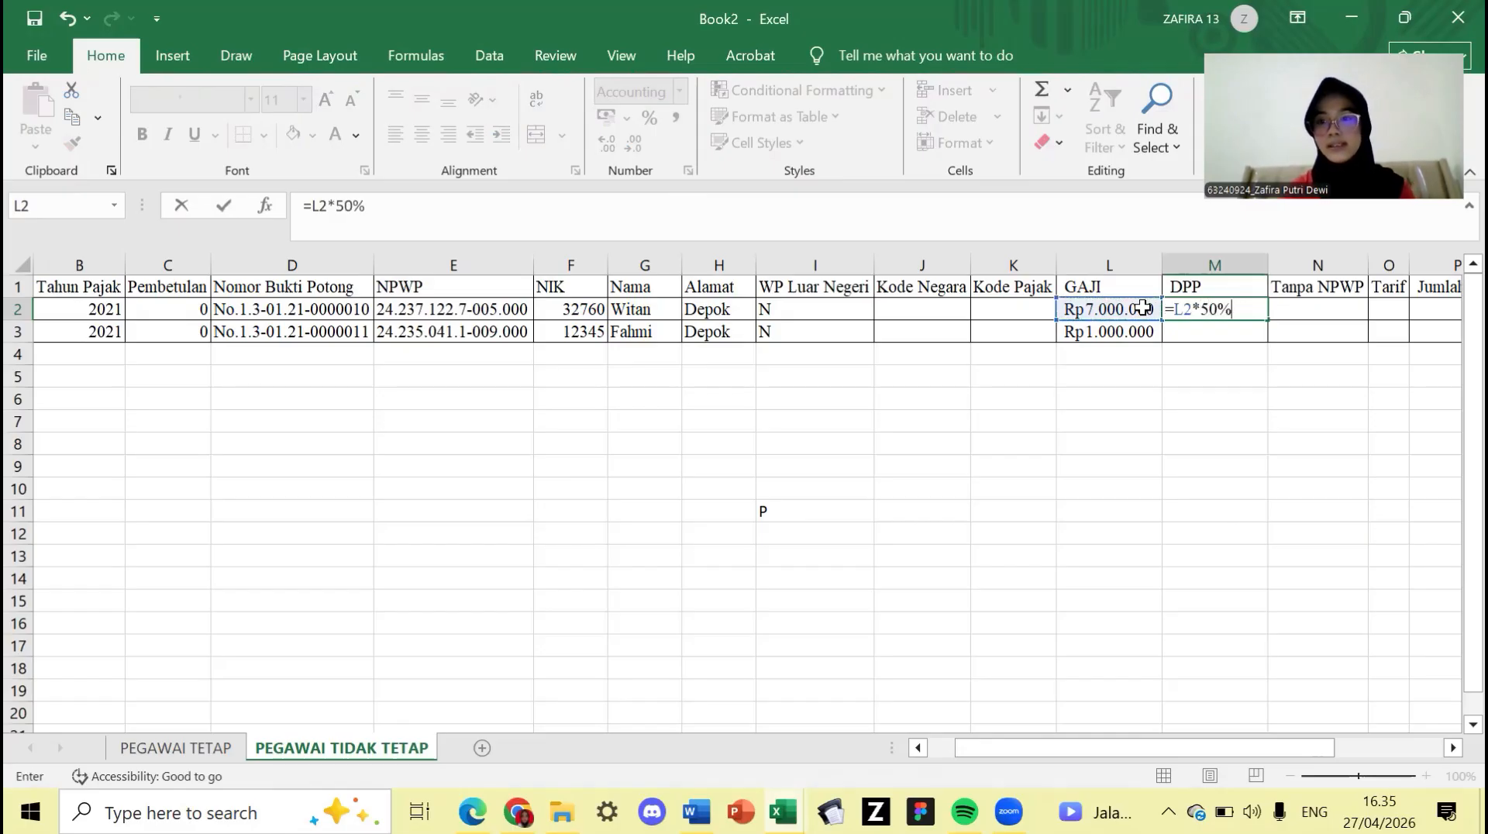
{"action": "key", "text": "Return"}
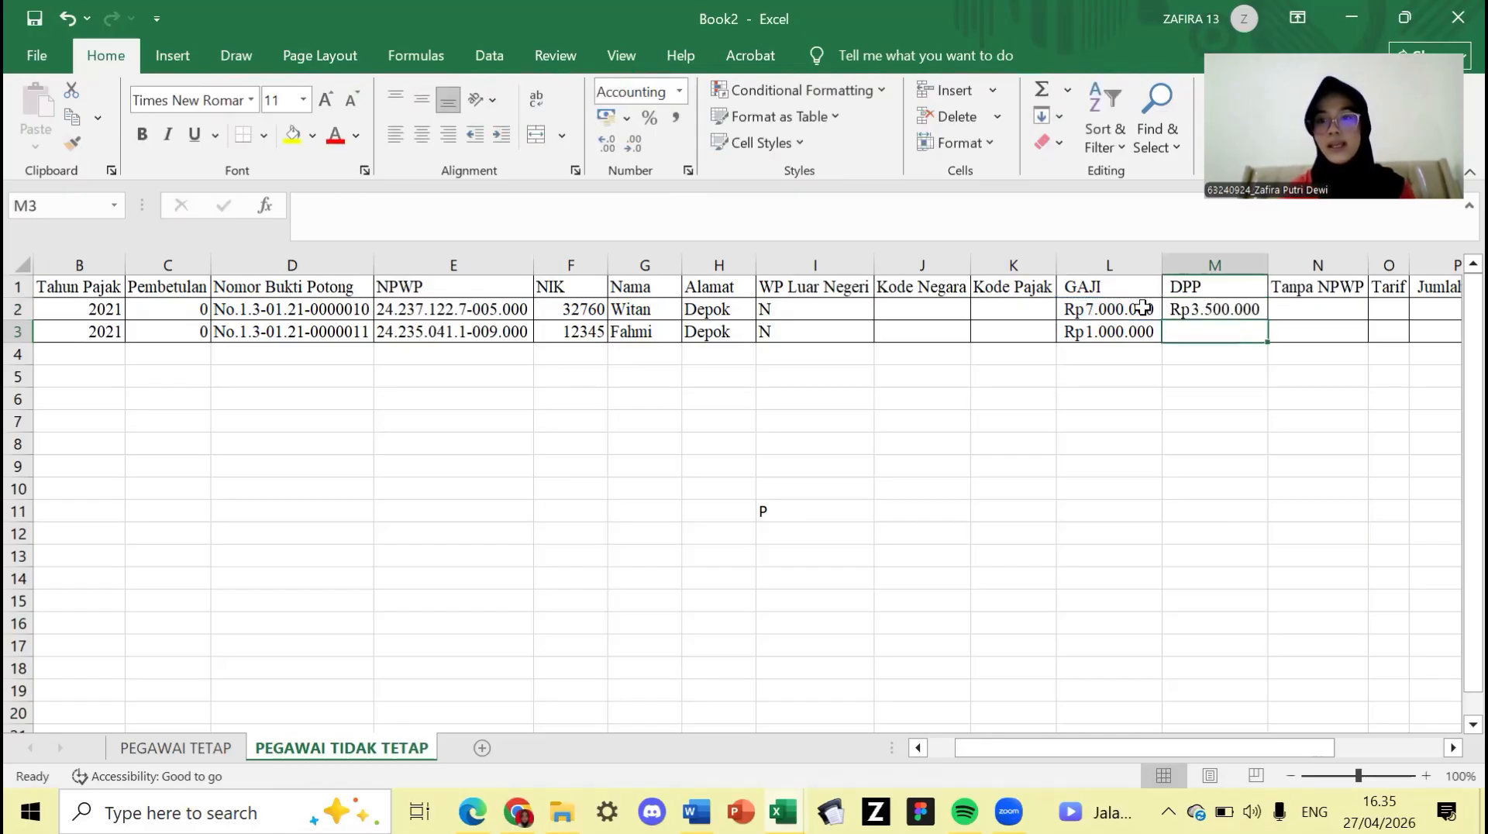
{"action": "left_click", "coordinate": [1262, 310]}
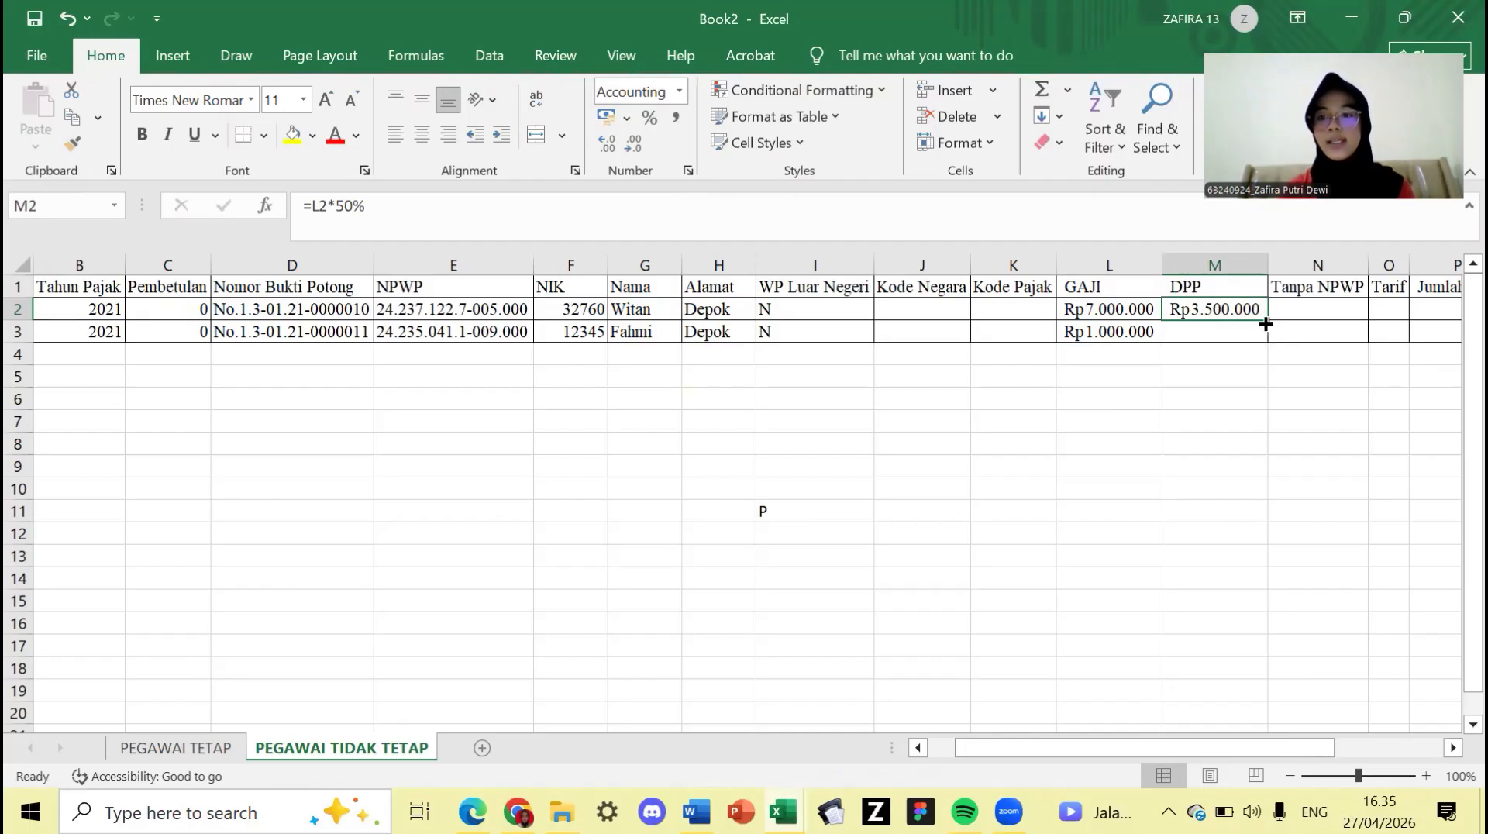
{"action": "left_click_drag", "start_coordinate": [1270, 324], "coordinate": [1264, 335]}
{"action": "left_click", "coordinate": [1186, 361]}
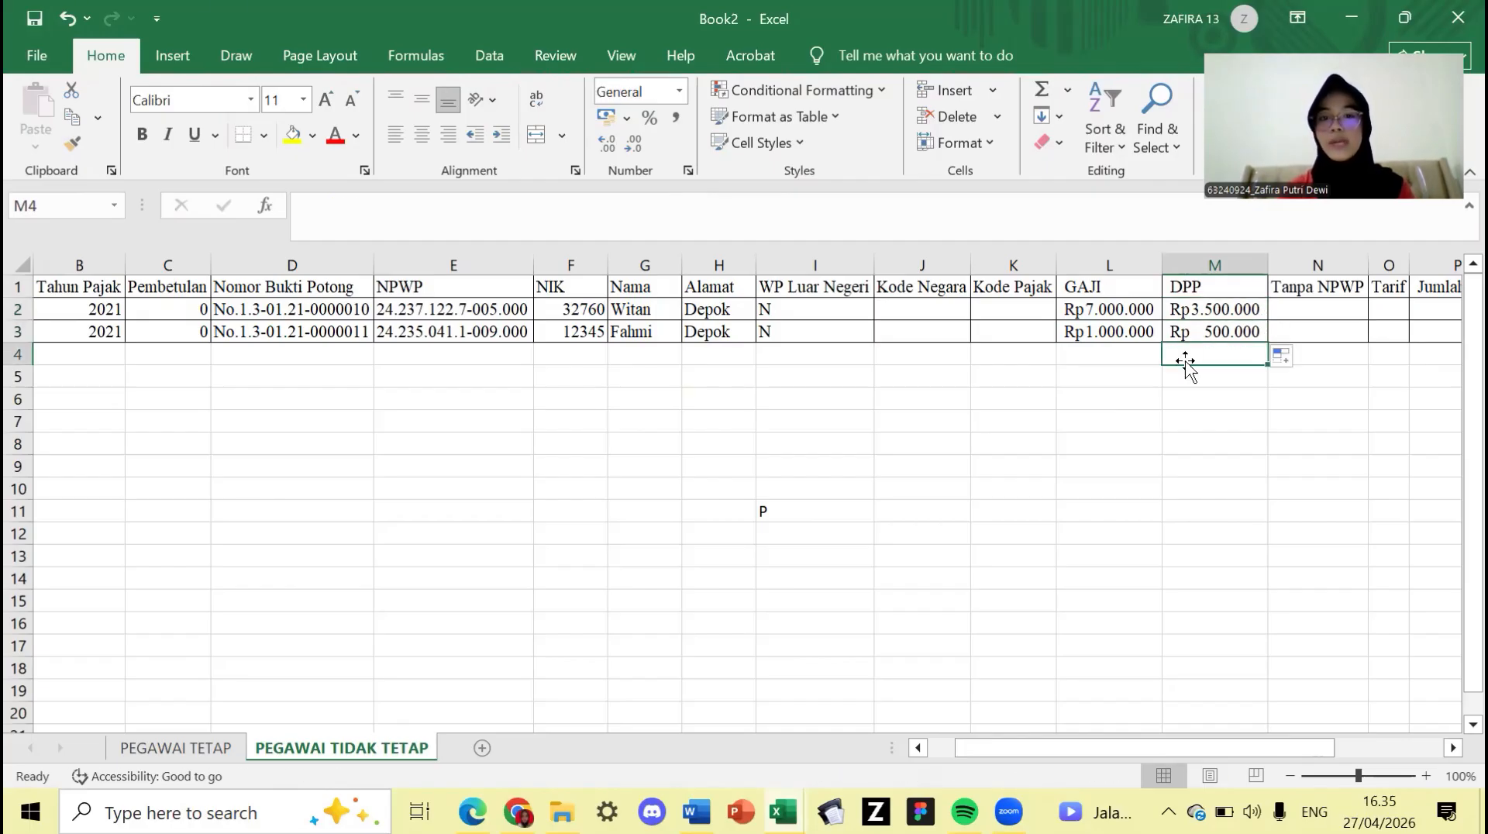
{"action": "scroll", "coordinate": [1186, 361], "scroll_direction": "right", "scroll_amount": 2}
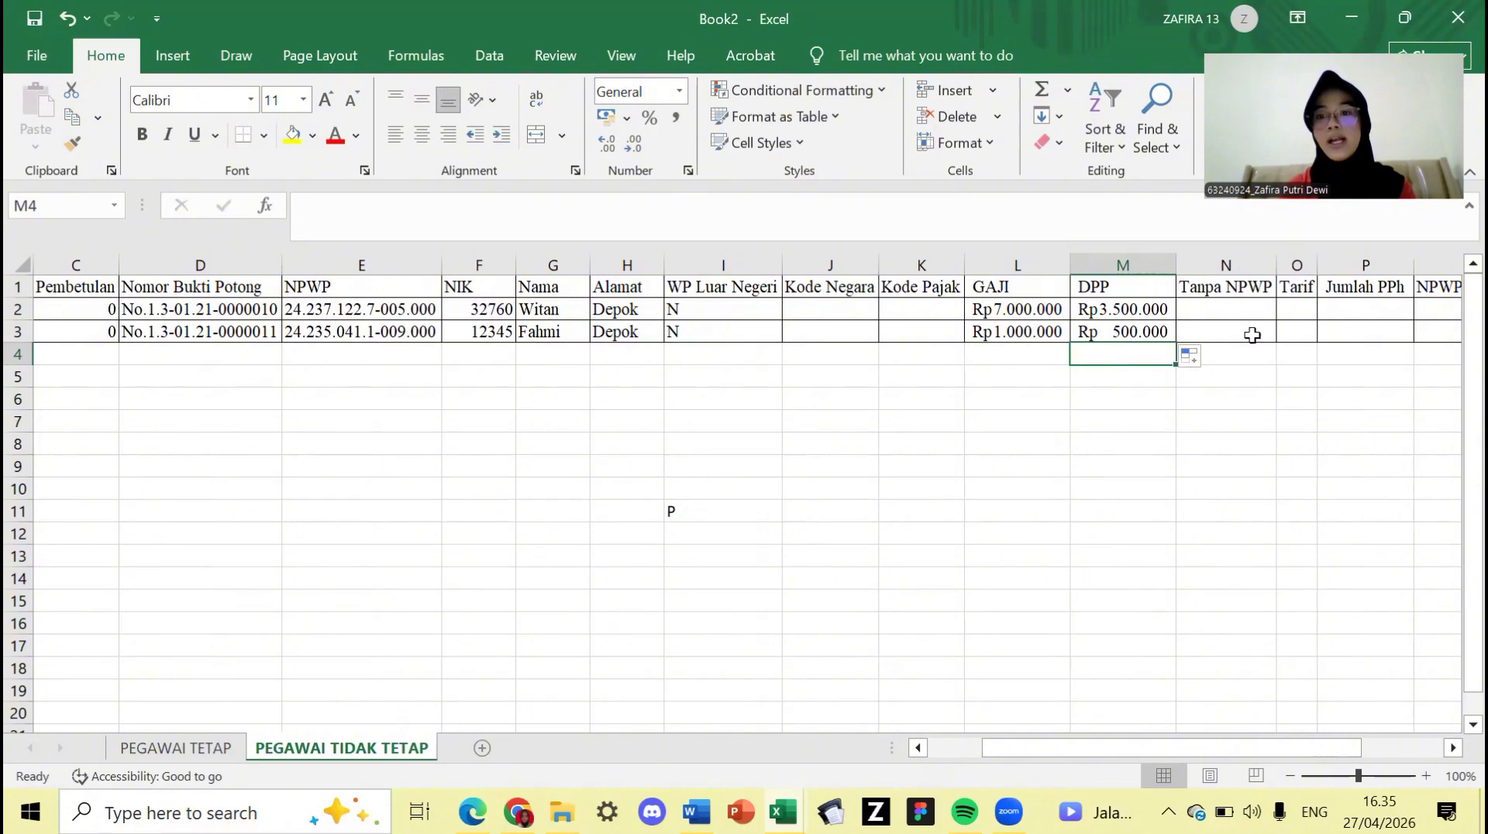
{"action": "left_click", "coordinate": [1235, 314]}
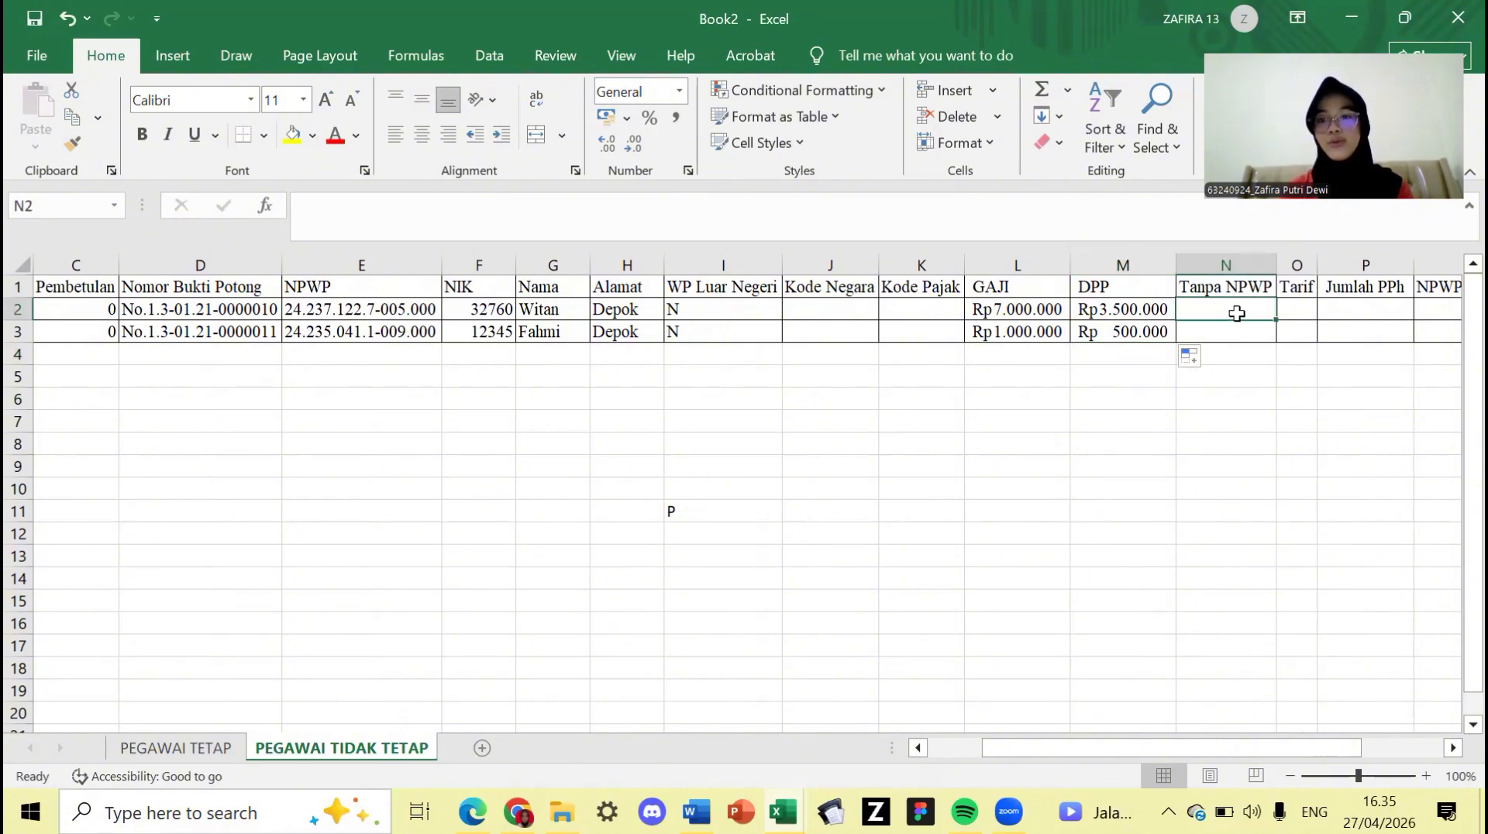
- Enter a Tarif of 5 (shown as 5%) in O2 and O3 for both employees
{"action": "left_click", "coordinate": [1299, 310]}
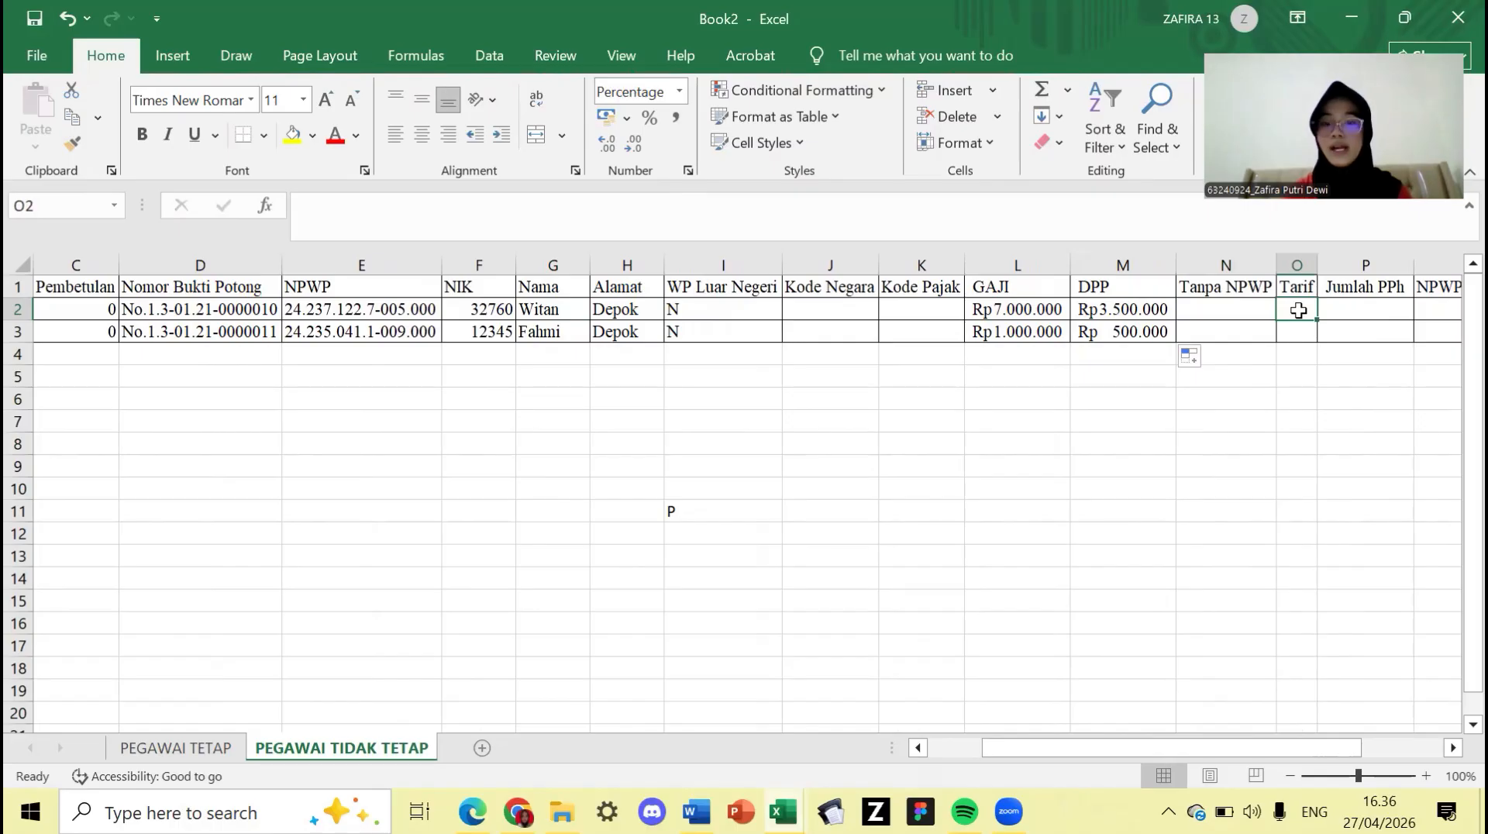
{"action": "type", "text": "5"}
{"action": "key", "text": "Return"}
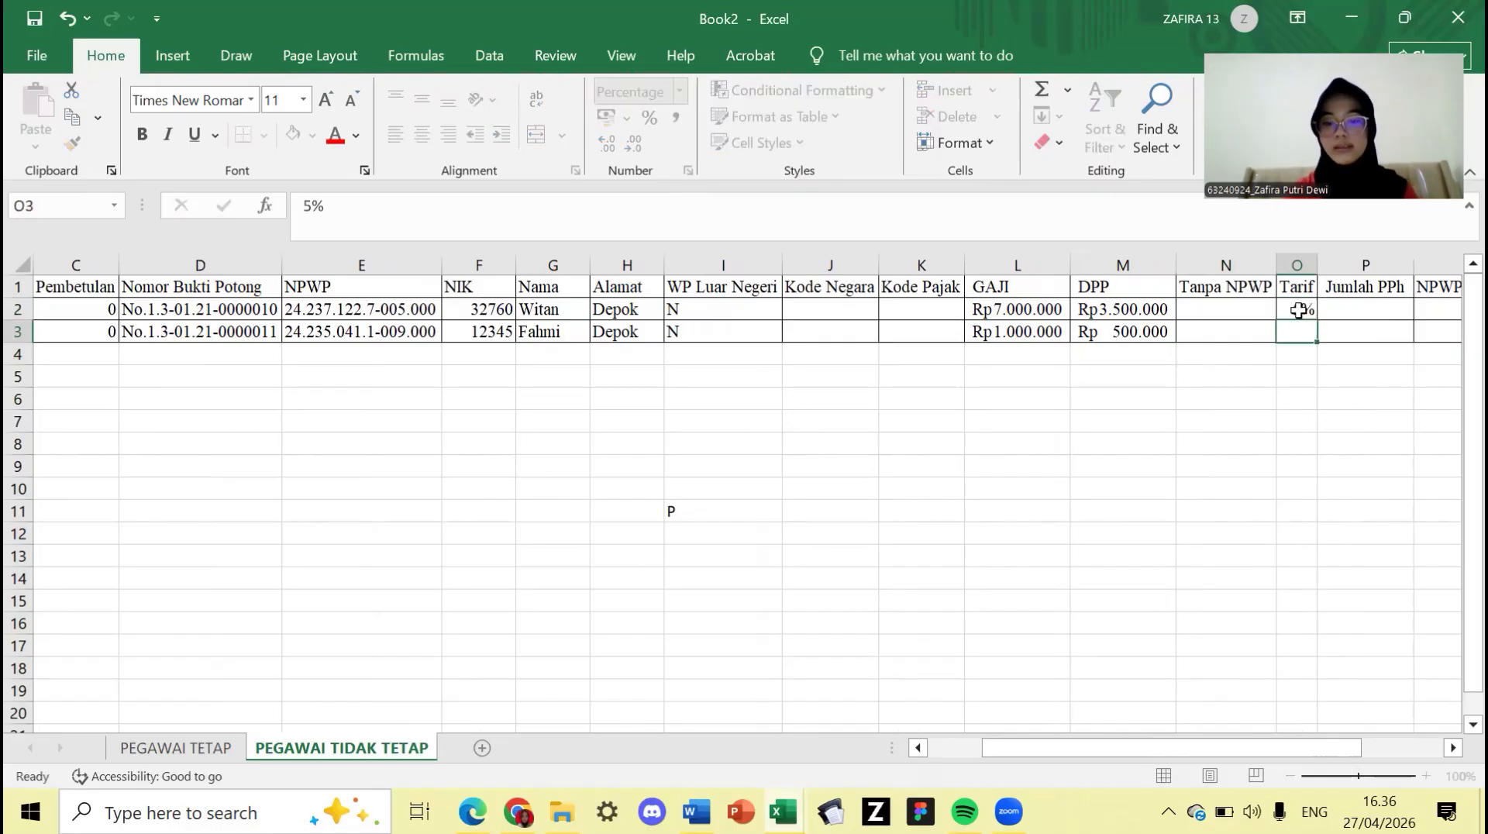
{"action": "type", "text": "5"}
{"action": "key", "text": "Return"}
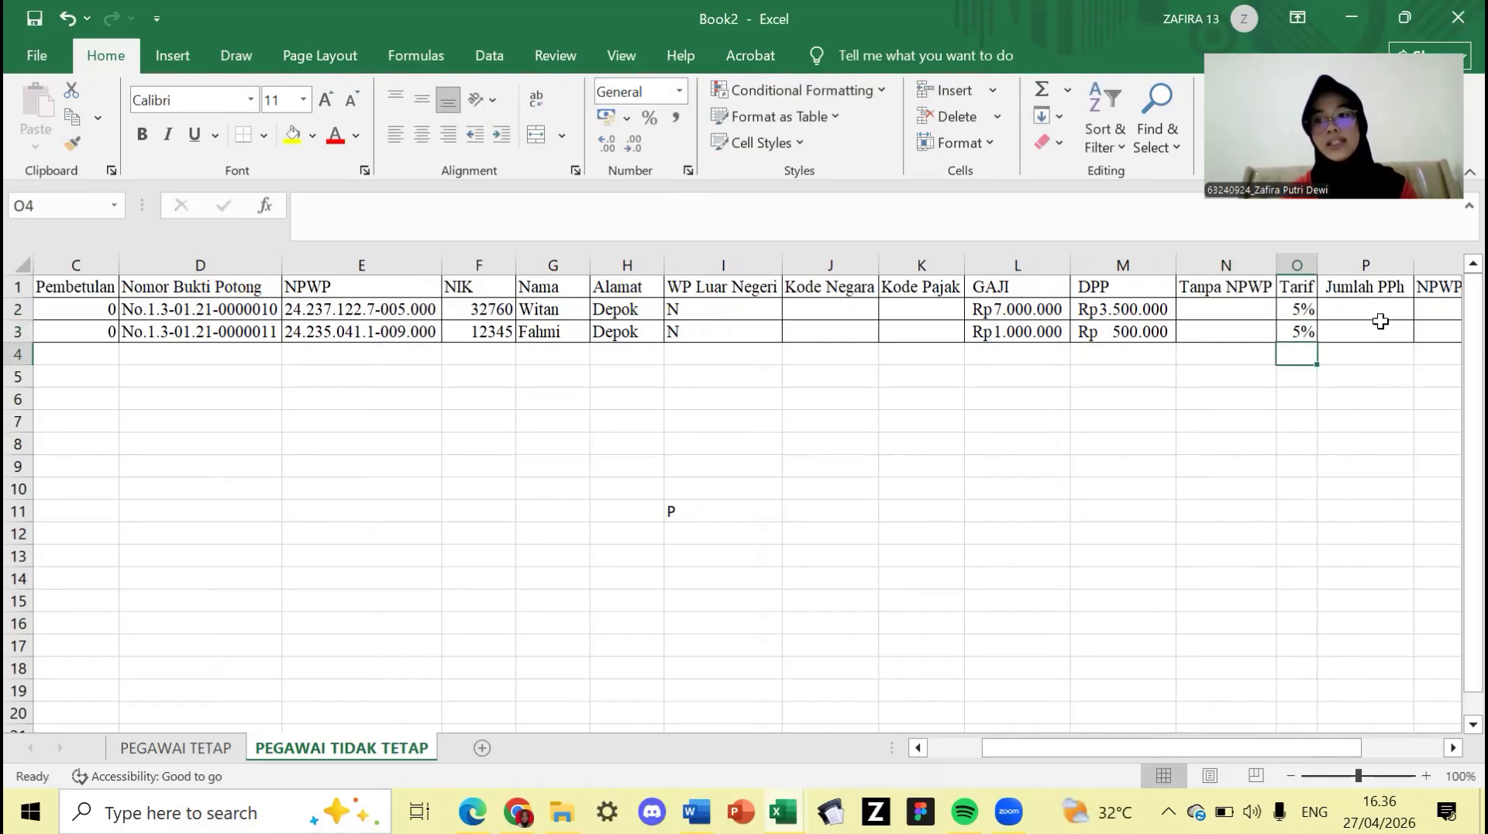
{"action": "left_click", "coordinate": [1383, 311]}
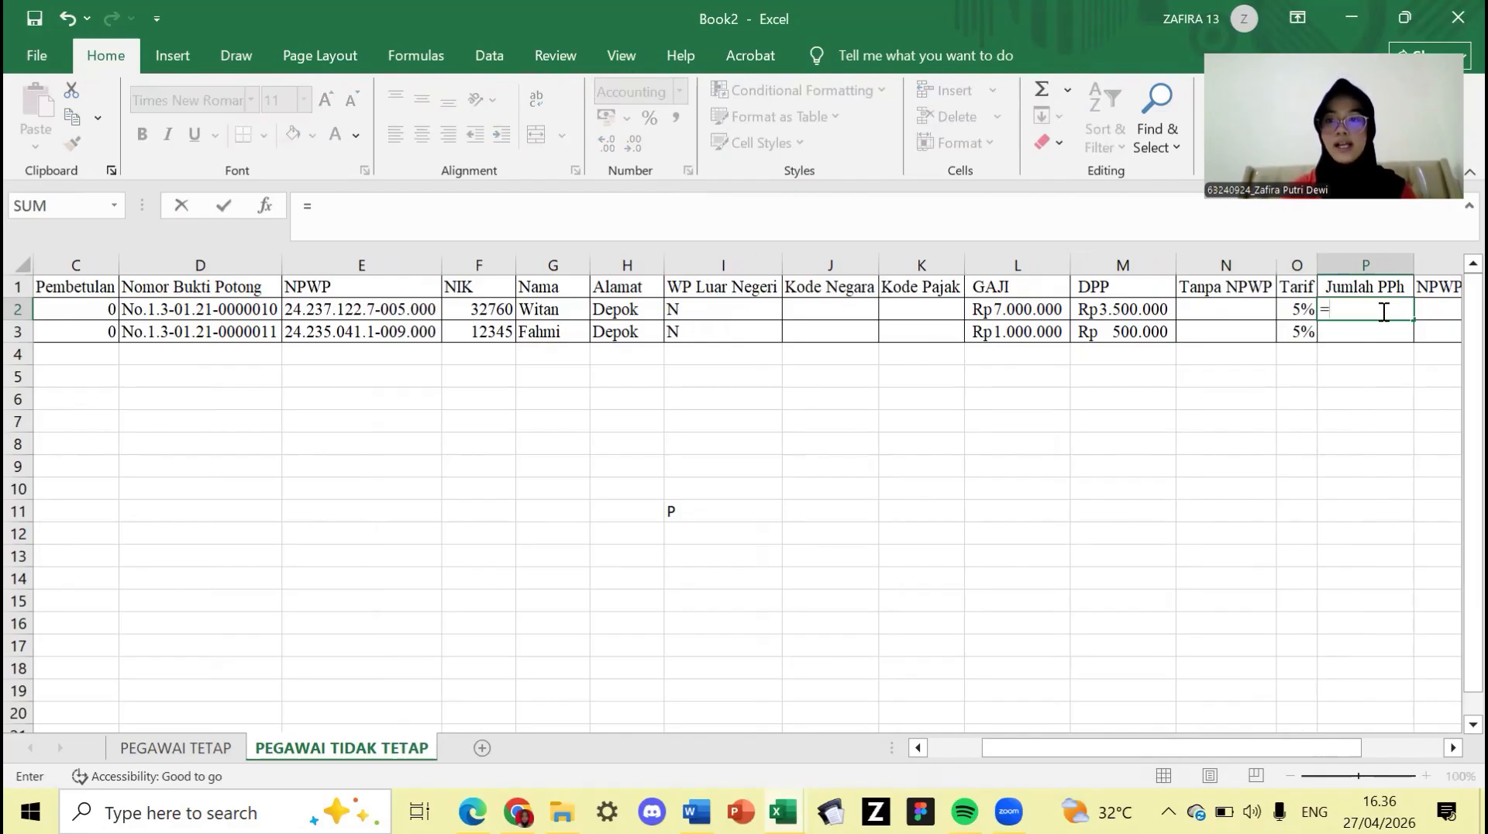
- Enter =M2*O2 in P2 and fill it down to P3, giving Rp 175.000 and Rp 25.000
{"action": "left_click", "coordinate": [1128, 308]}
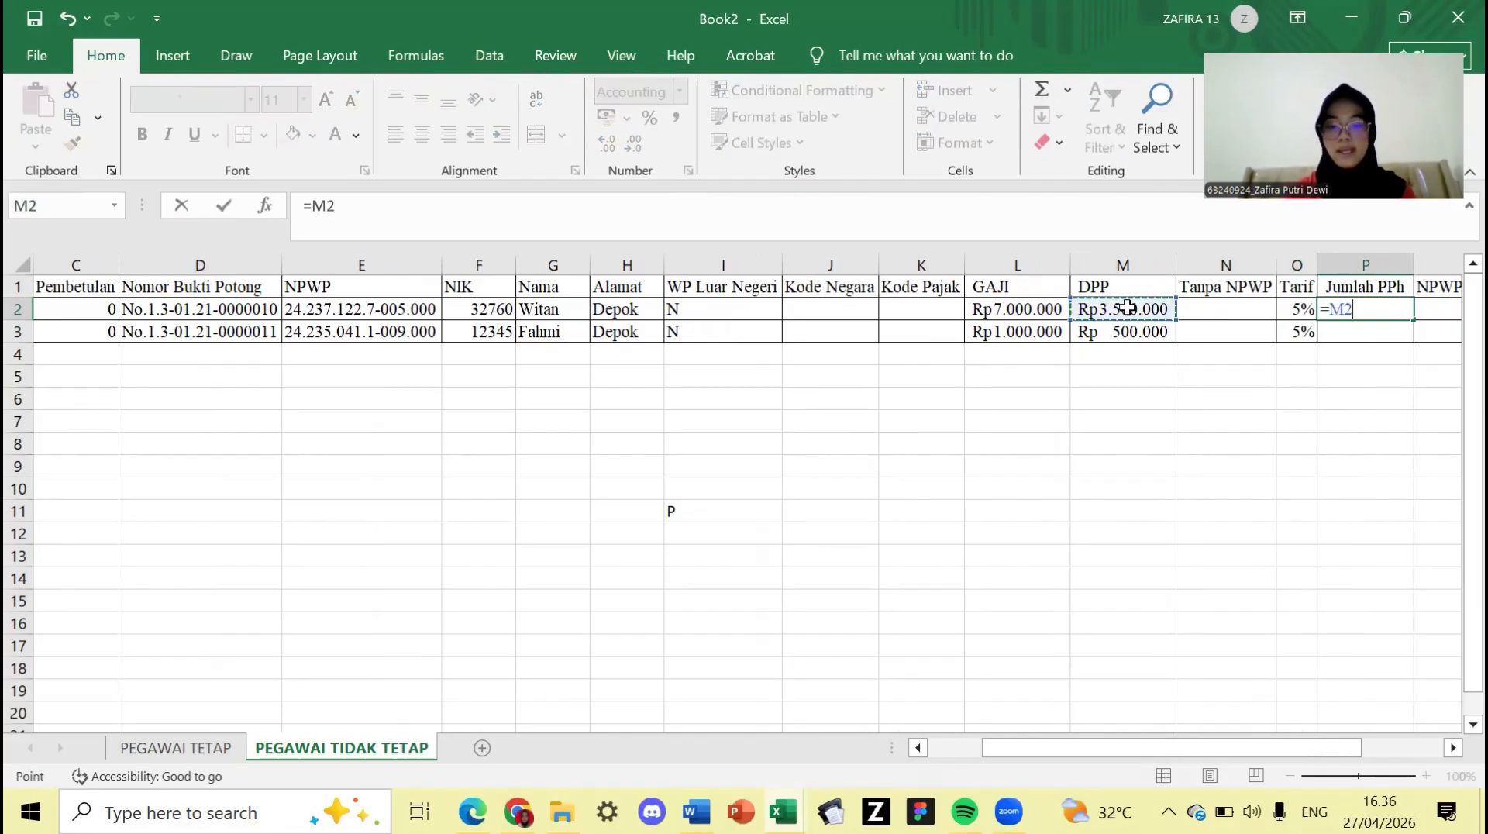
{"action": "type", "text": "*"}
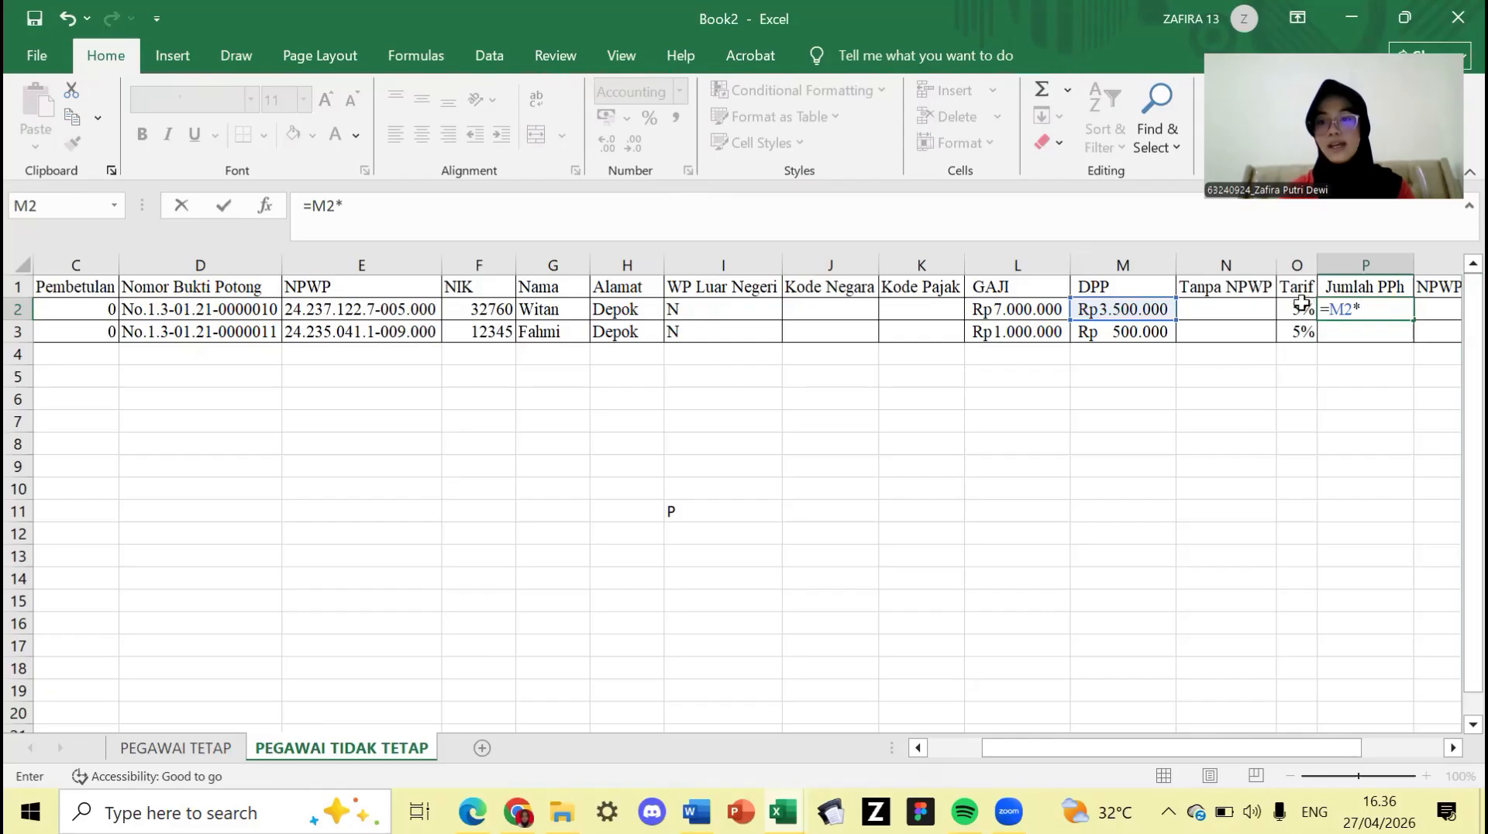
{"action": "left_click", "coordinate": [1301, 306]}
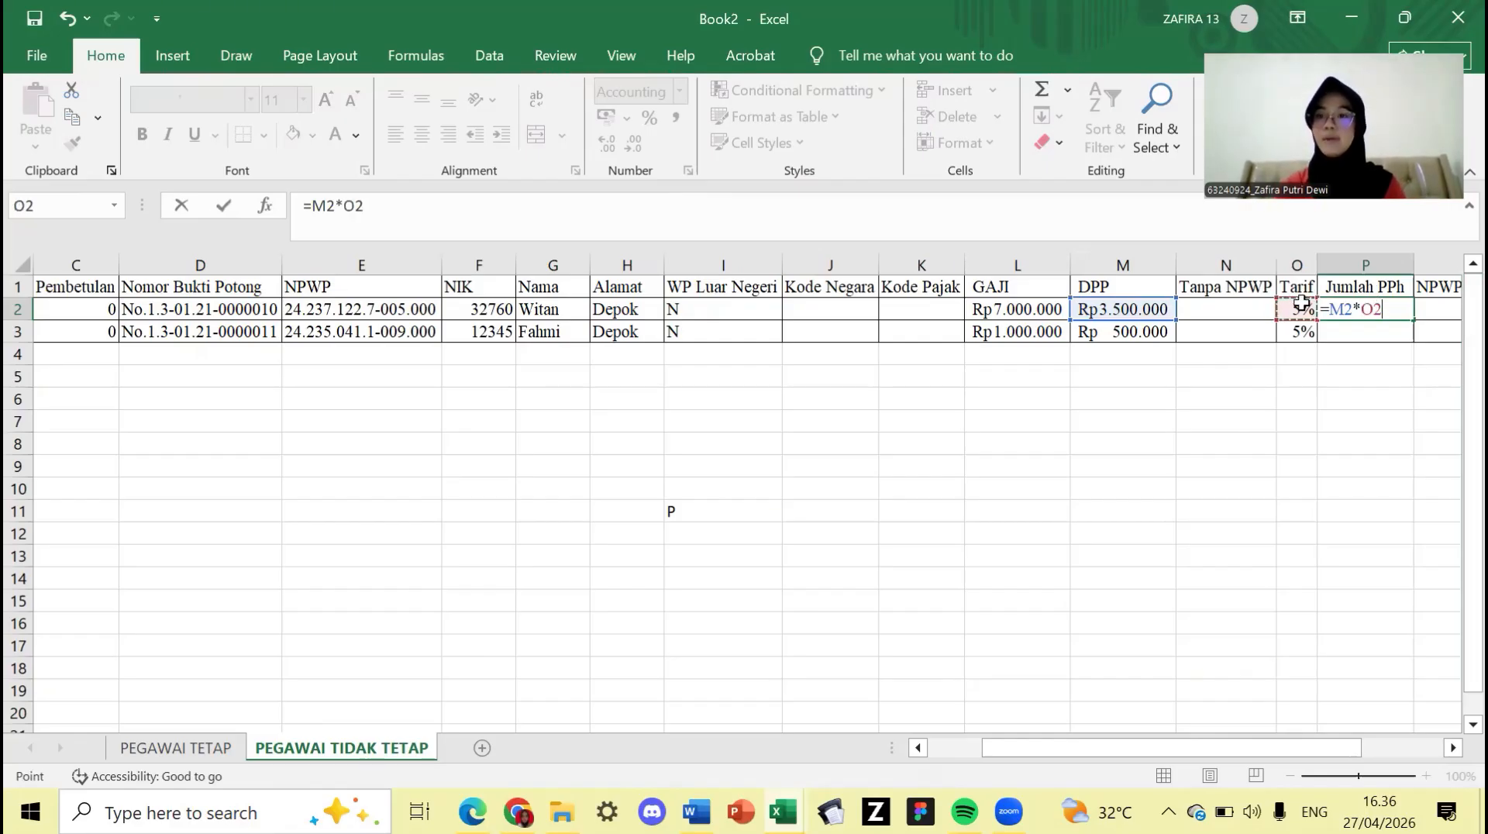
{"action": "key", "text": "Return"}
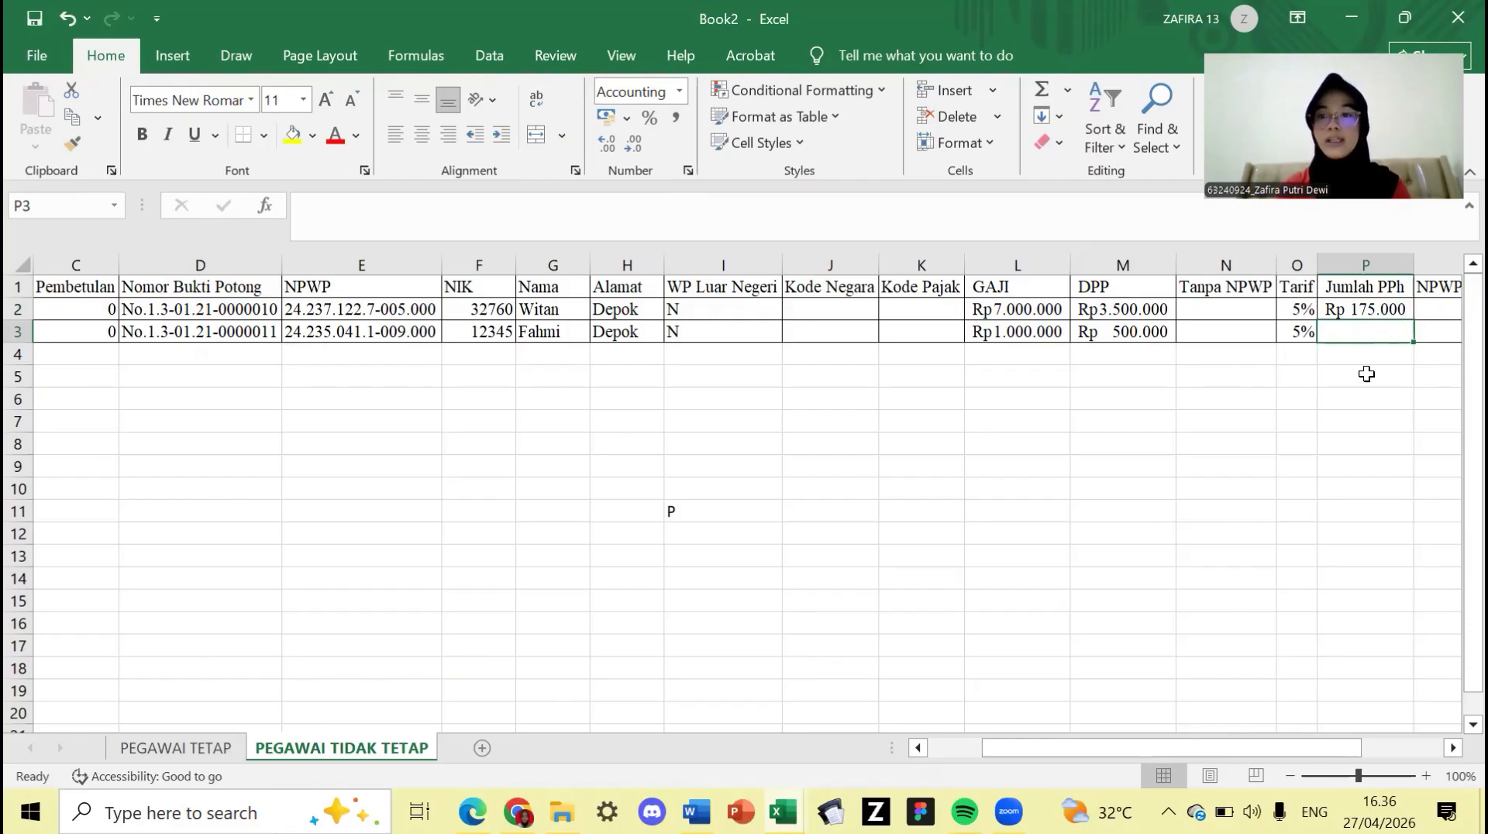
{"action": "left_click", "coordinate": [1397, 310]}
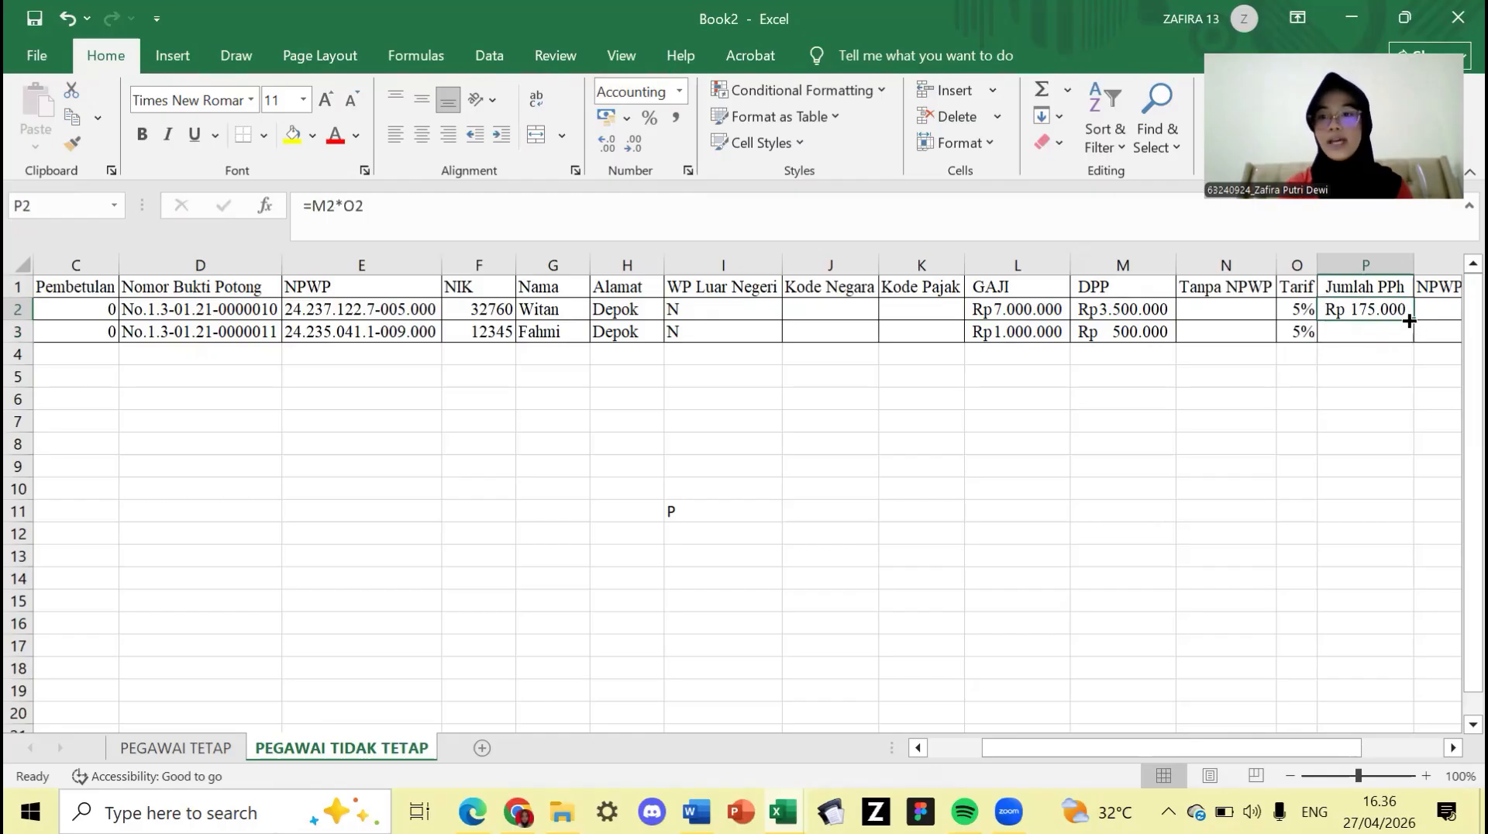
{"action": "left_click_drag", "start_coordinate": [1409, 320], "coordinate": [1409, 340]}
{"action": "left_click", "coordinate": [1351, 379]}
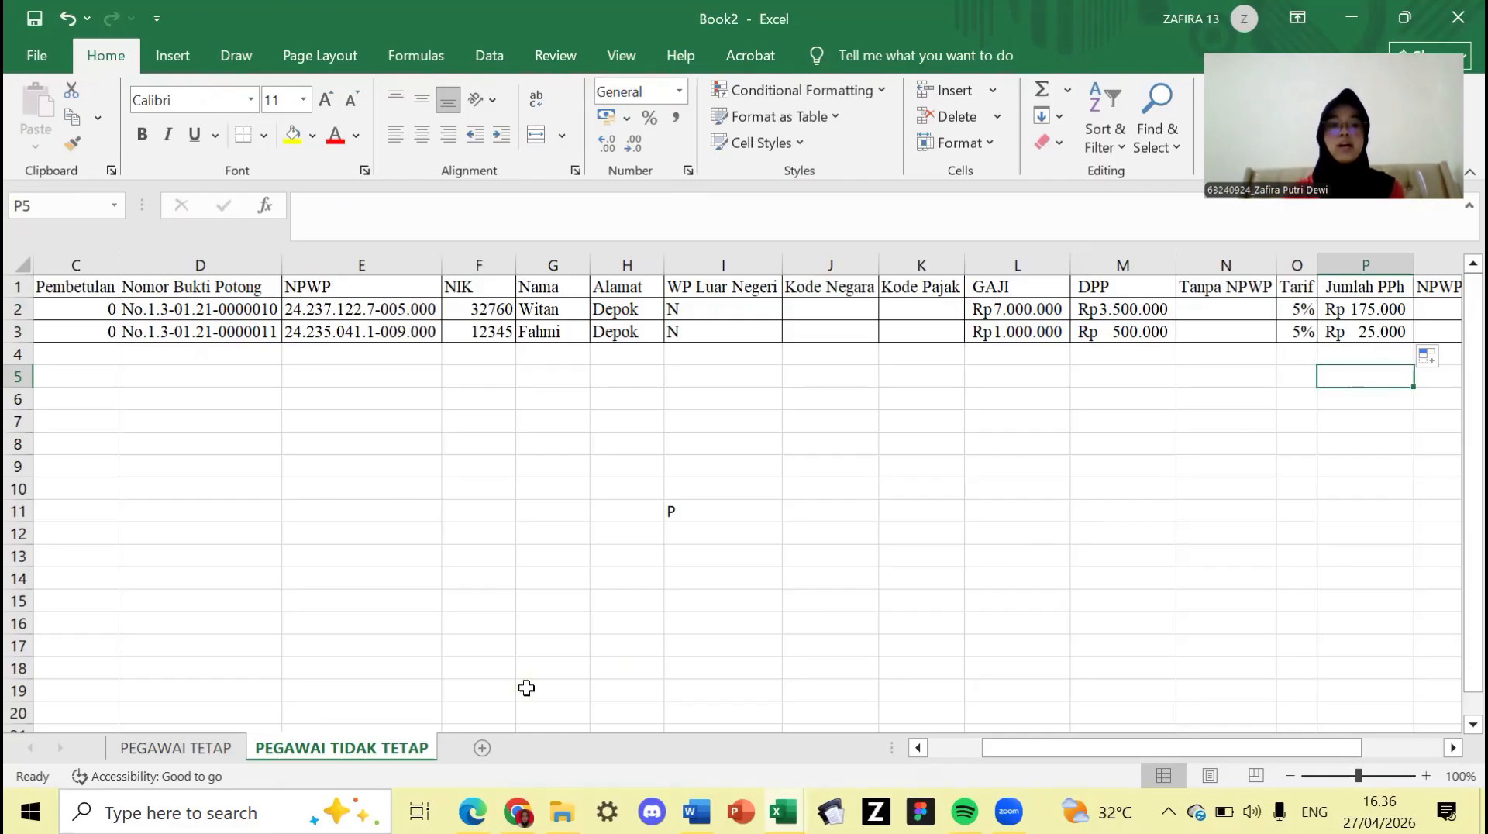
- Look over the PEGAWAI TETAP and PEGAWAI TIDAK TETAP sheets, ending on PEGAWAI TETAP
{"action": "left_click", "coordinate": [204, 748]}
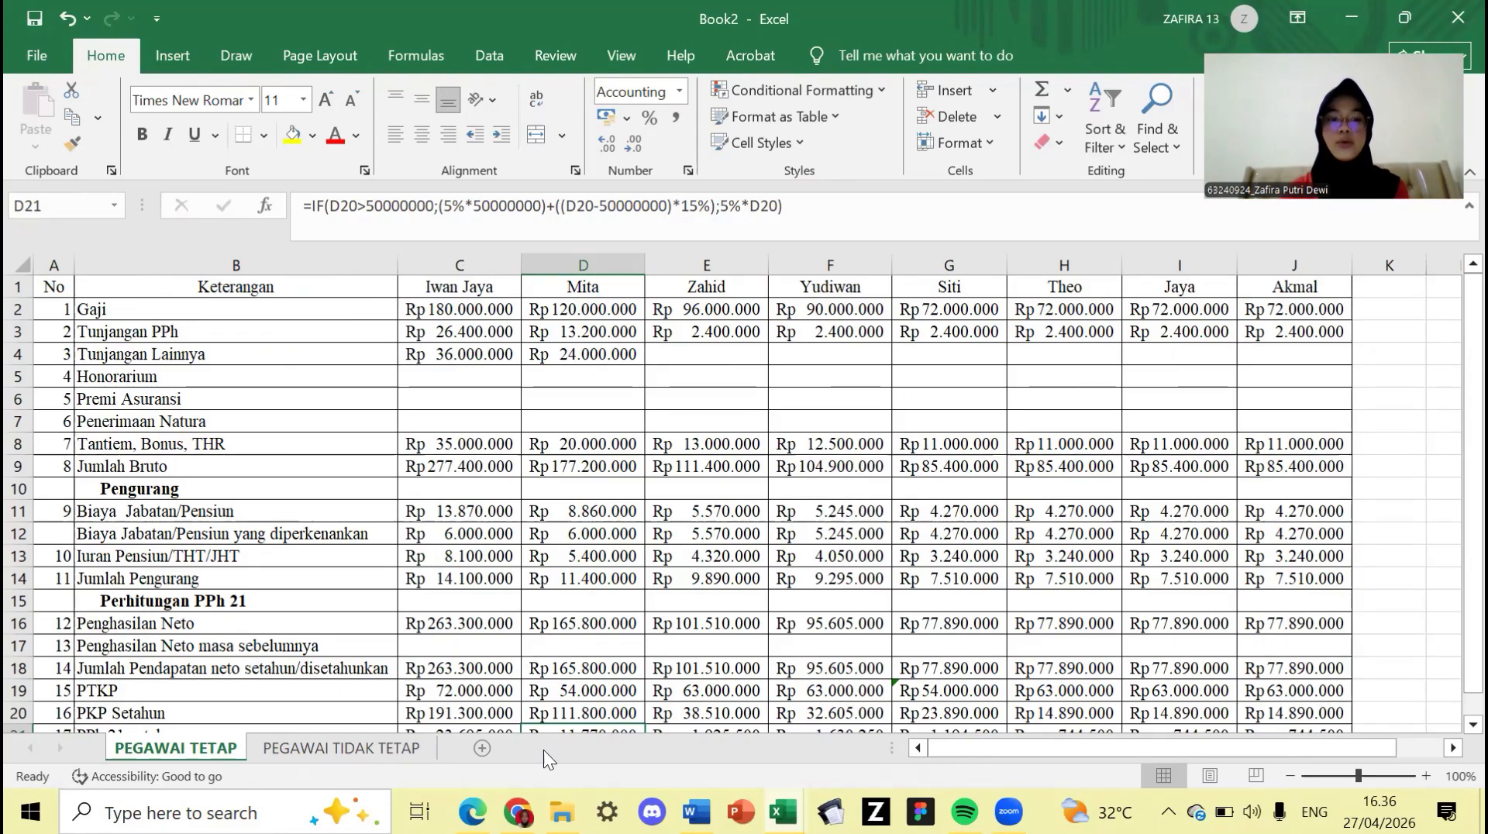
{"action": "left_click", "coordinate": [367, 751]}
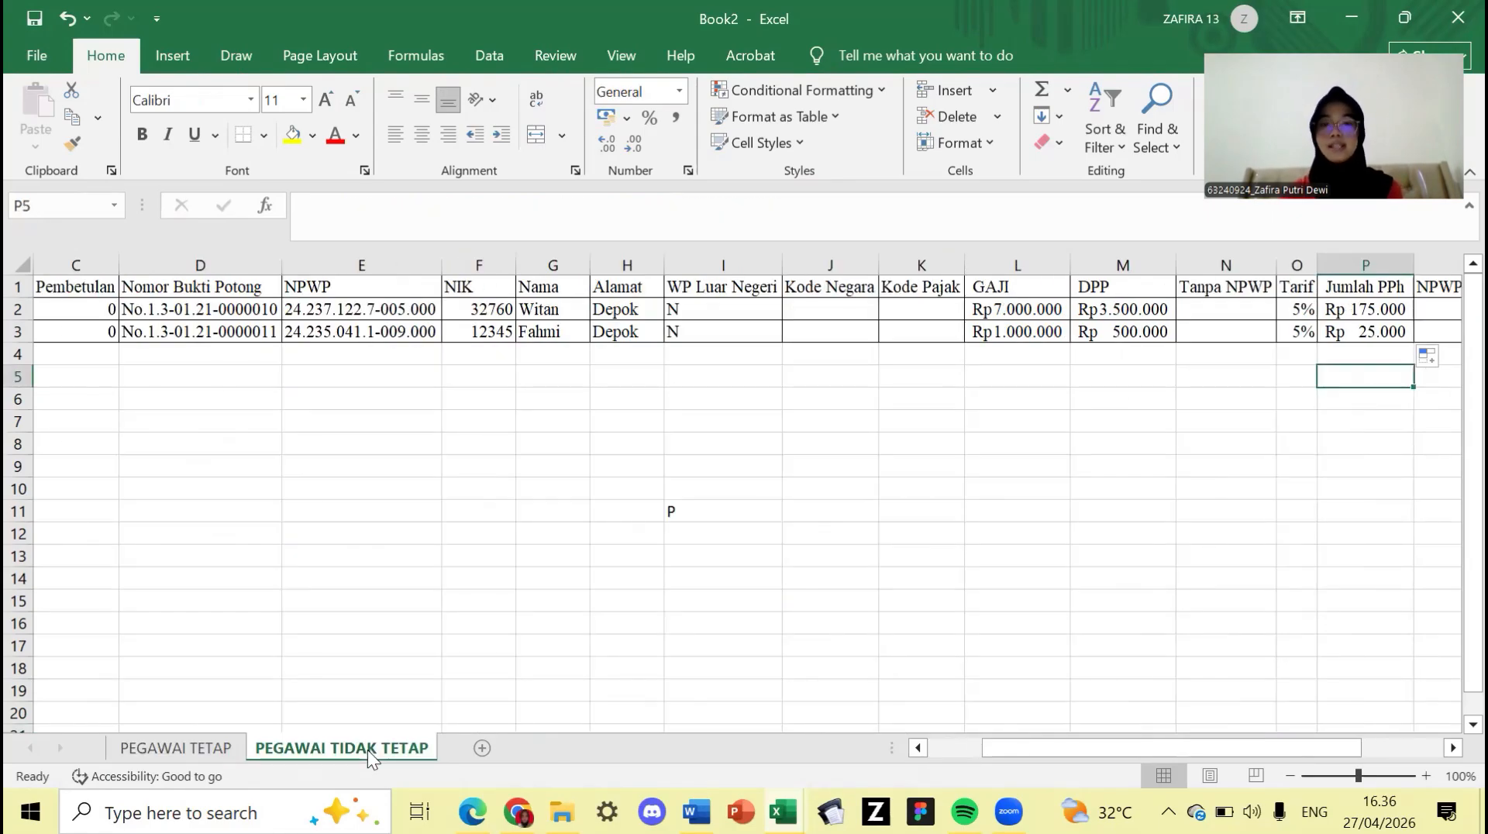
{"action": "left_click", "coordinate": [176, 748]}
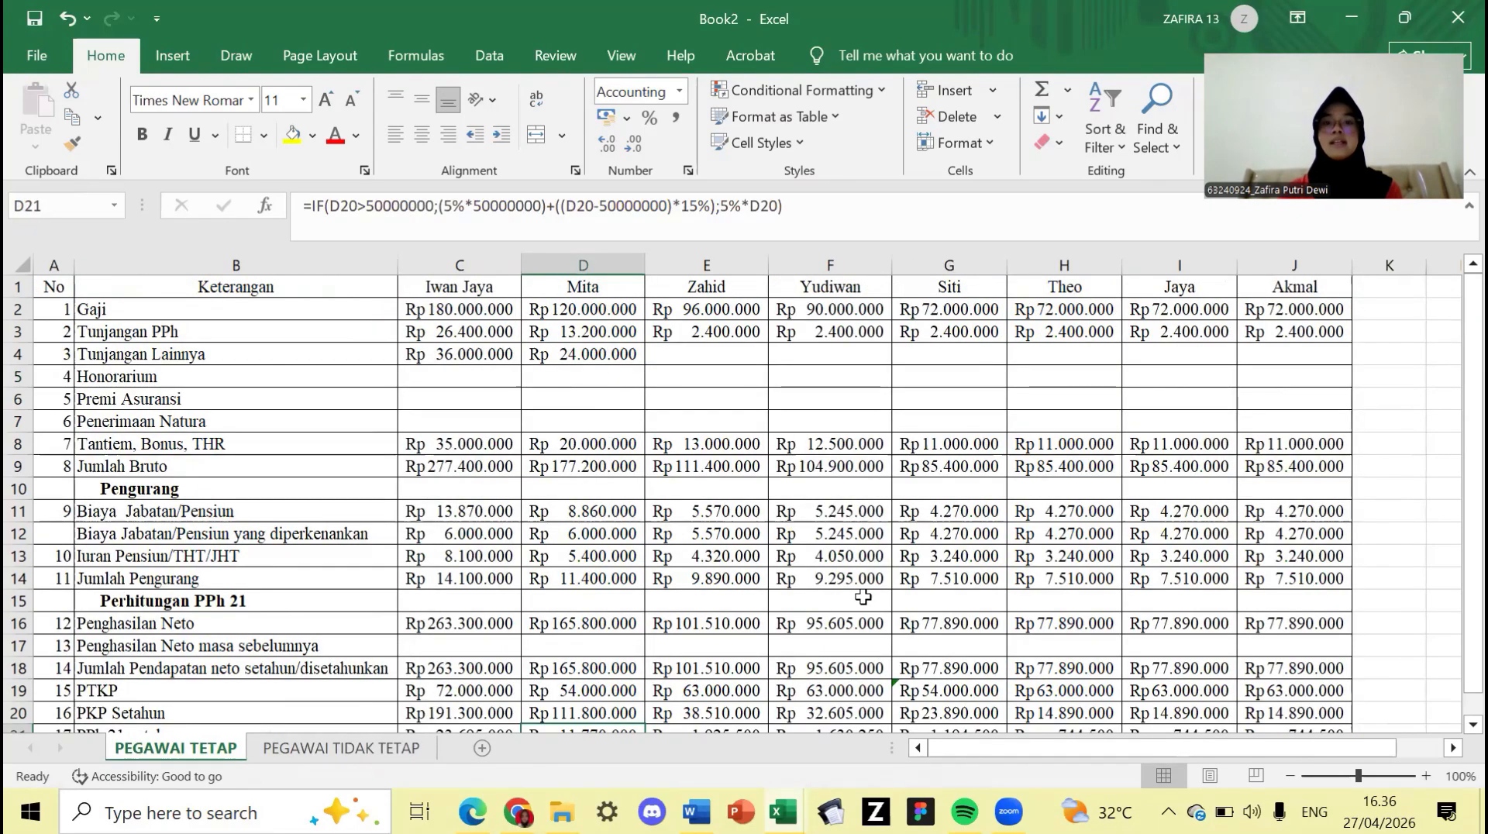